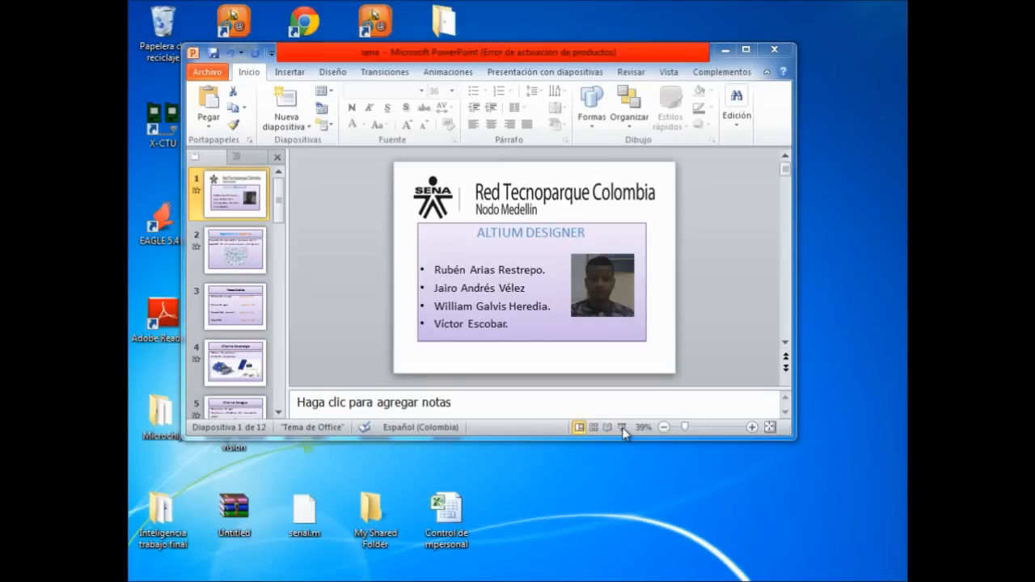
- View the title slide as a full-screen slideshow and end the presentation
click(622, 427)
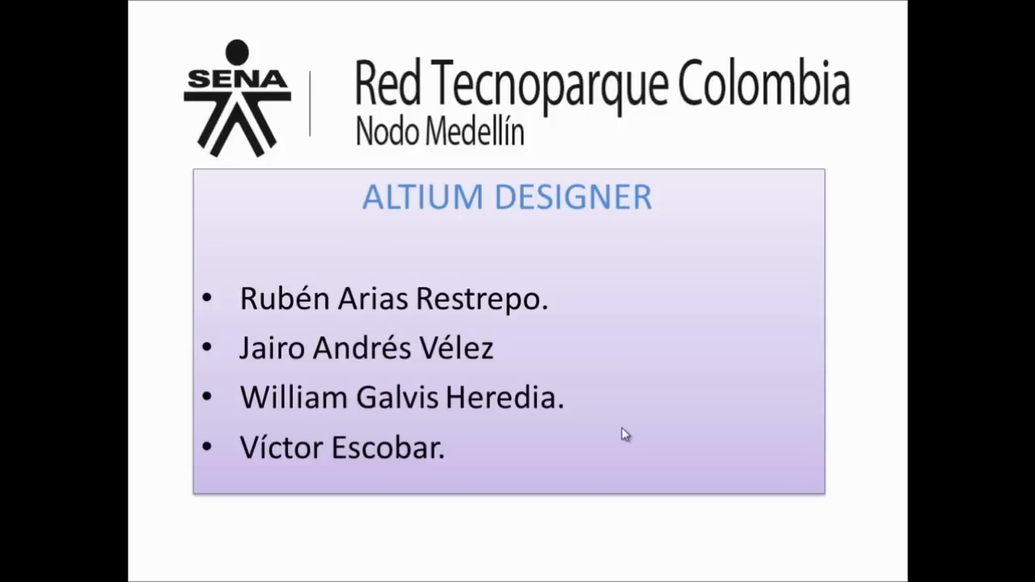
right_click(308, 203)
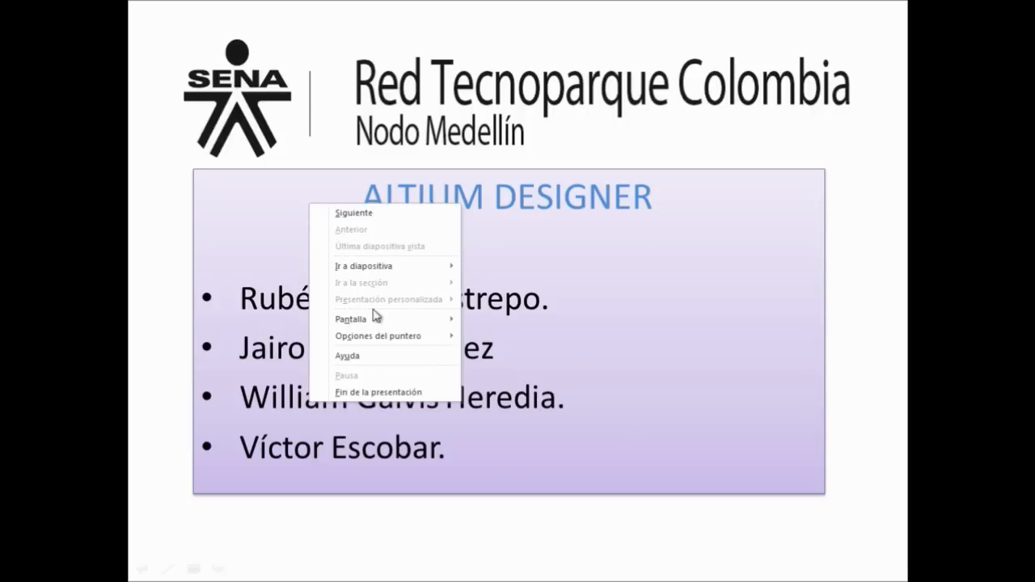
click(359, 393)
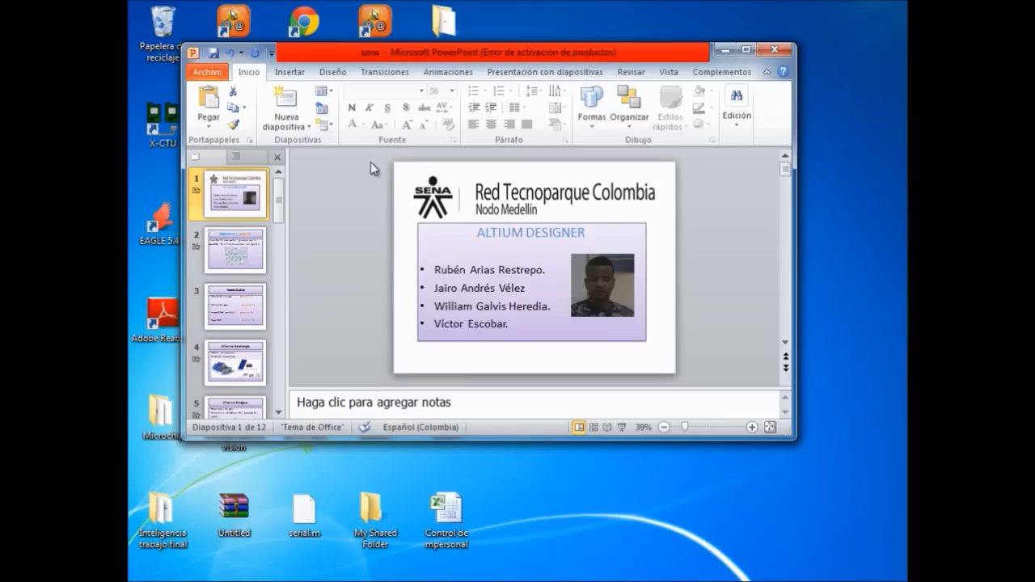
- Minimize the presentation window and launch Altium Designer Summer 09
click(727, 52)
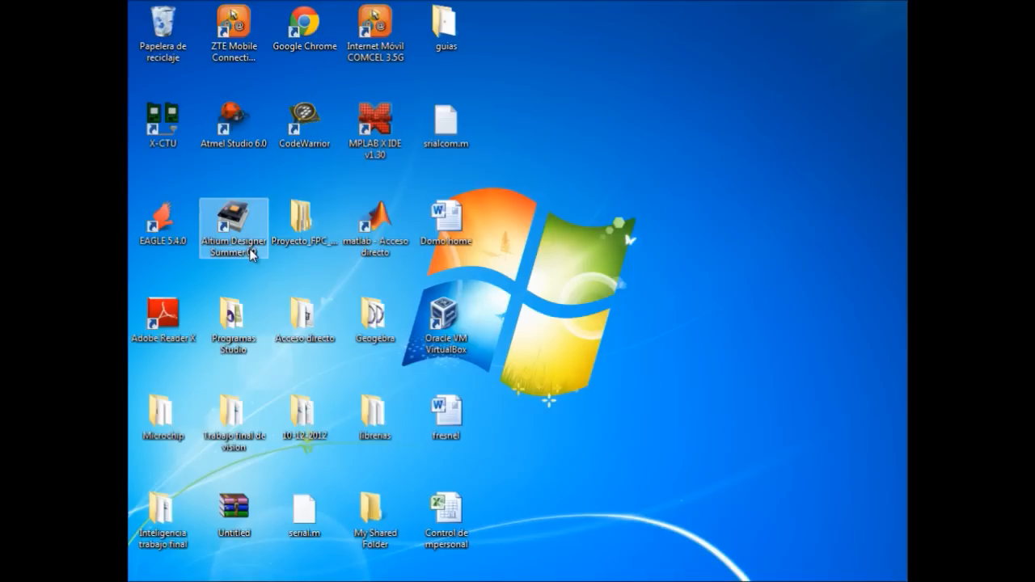
double_click(234, 225)
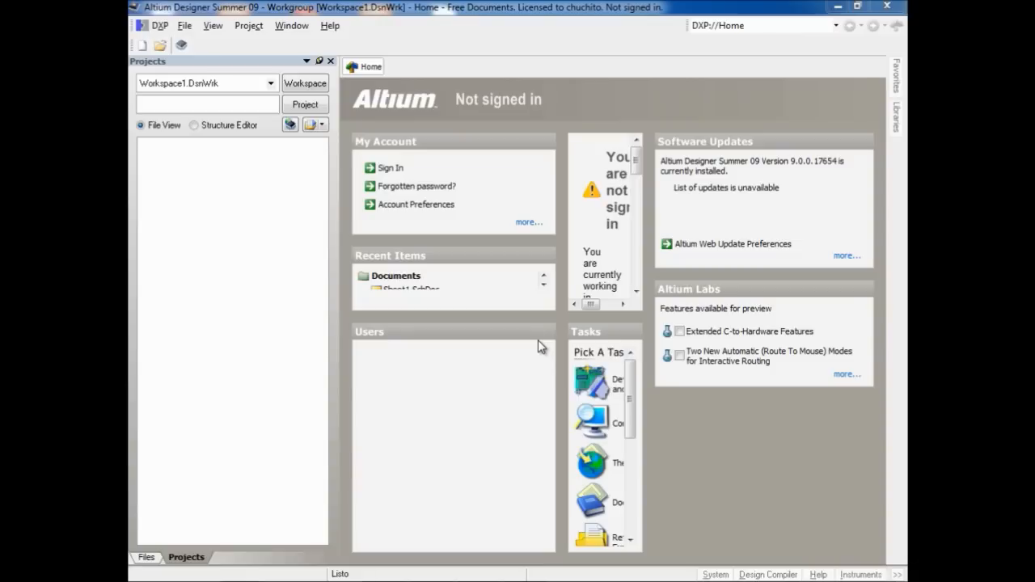
- Create a new PCB project and add a new schematic document to it
click(185, 25)
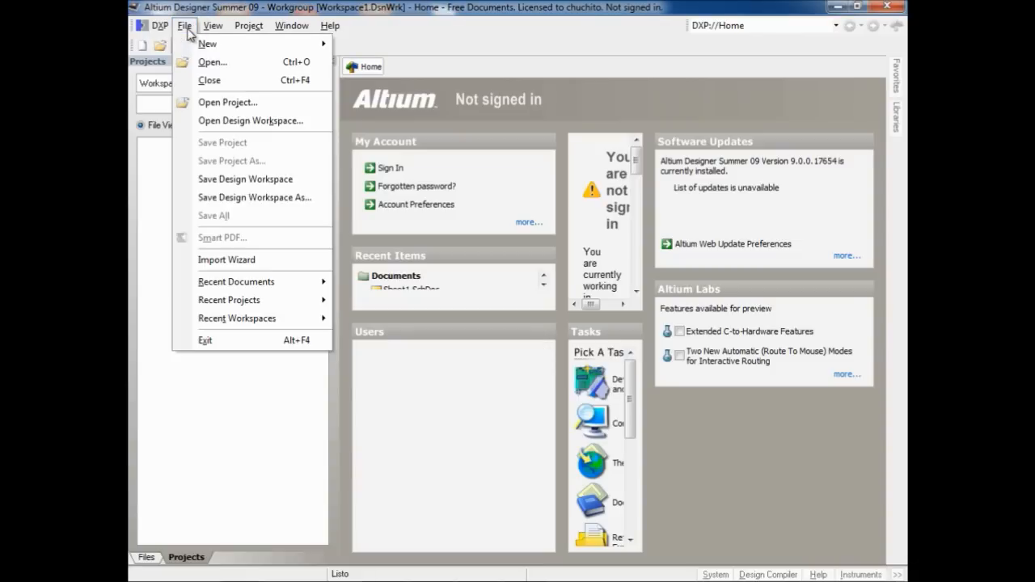
mouse_move(203, 43)
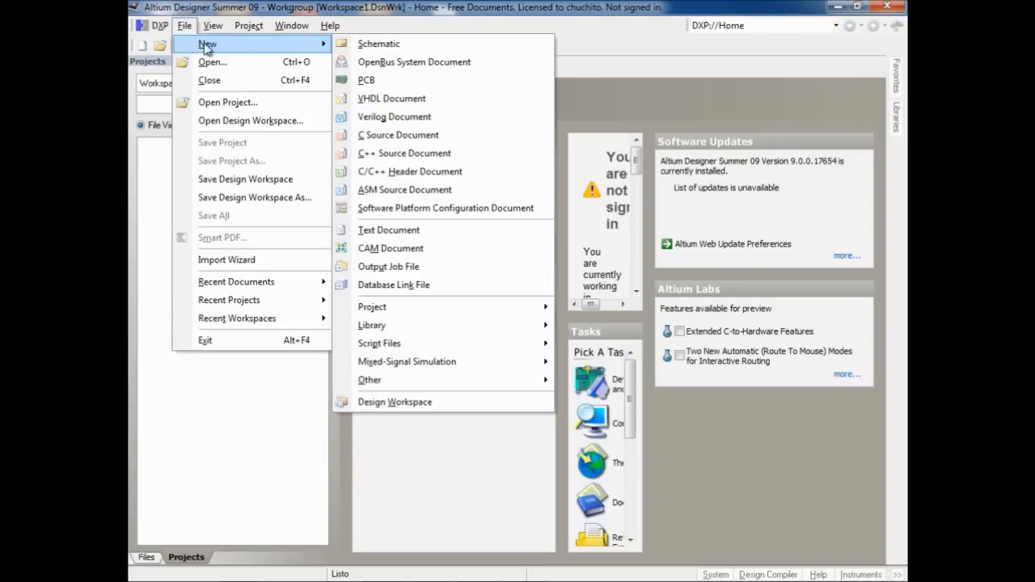
mouse_move(402, 308)
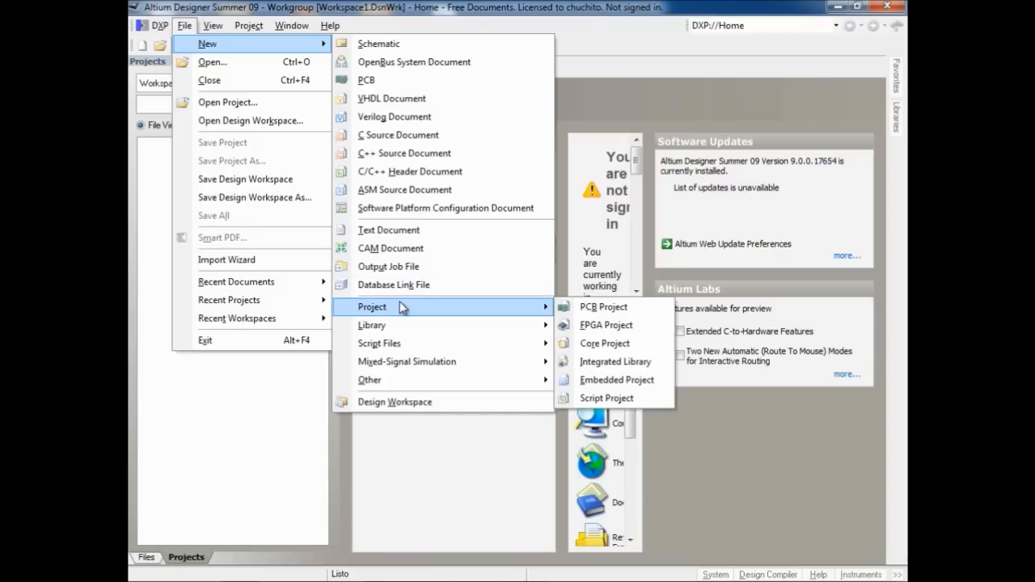
click(602, 307)
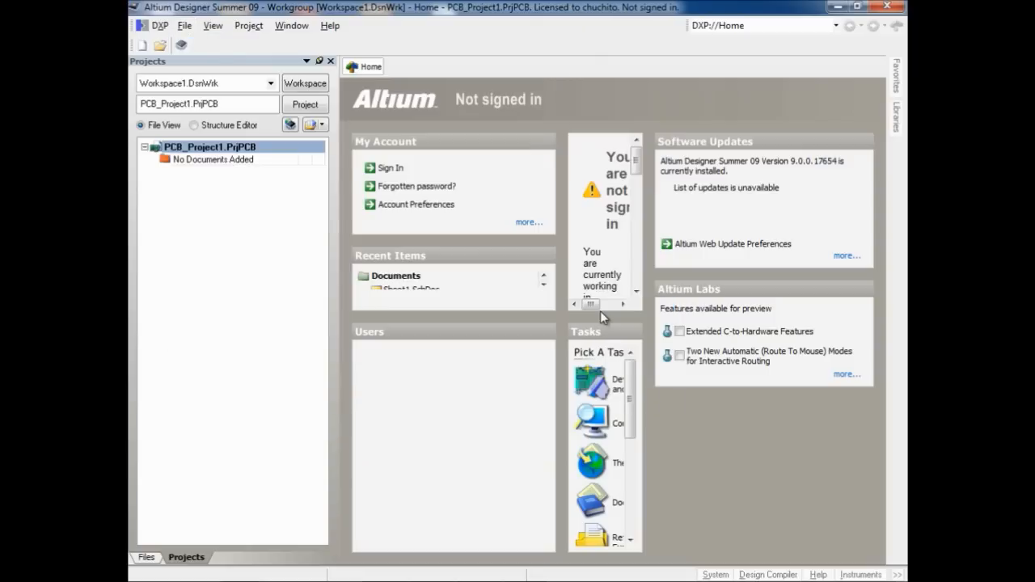
click(184, 27)
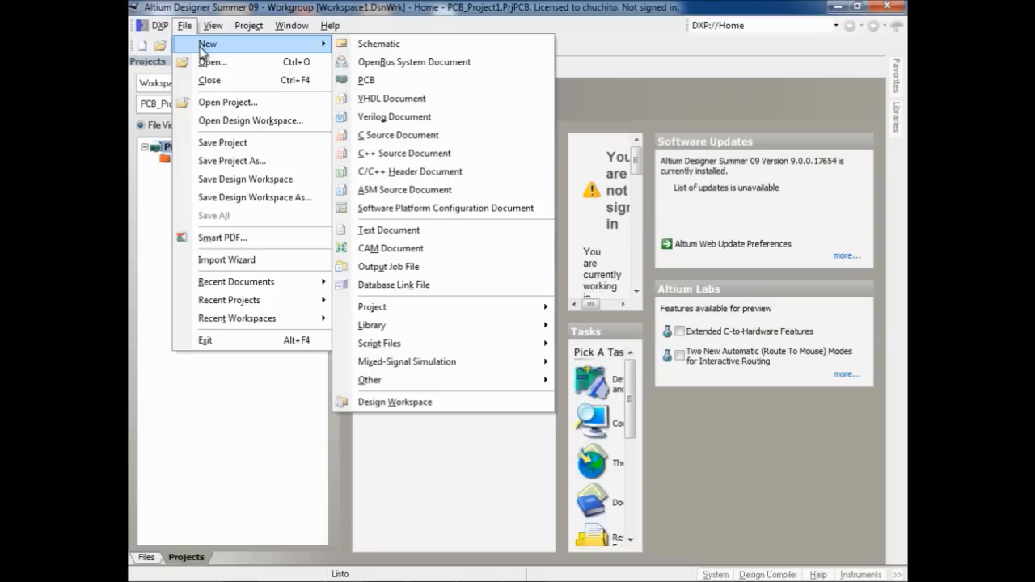
click(371, 45)
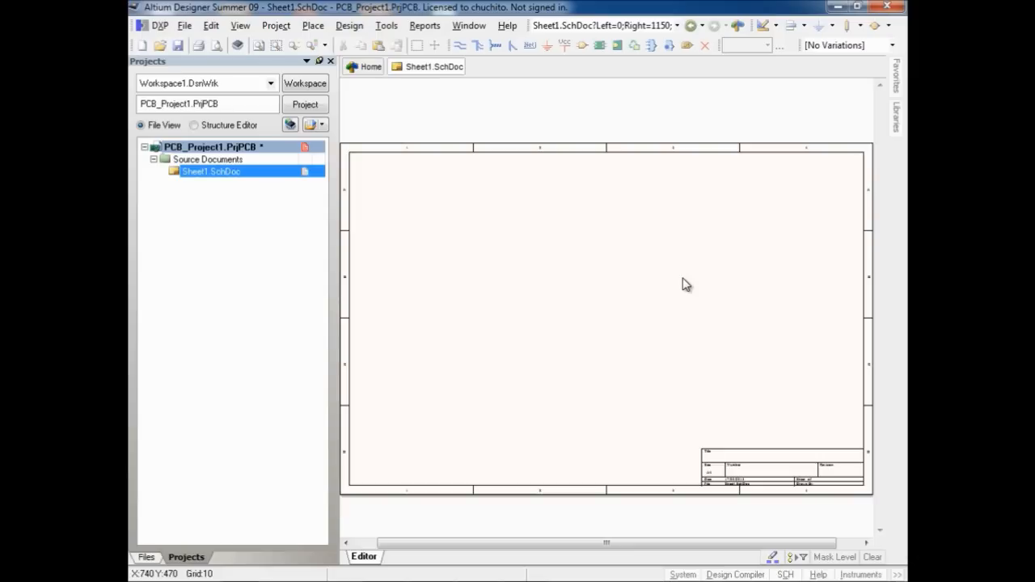
click(896, 119)
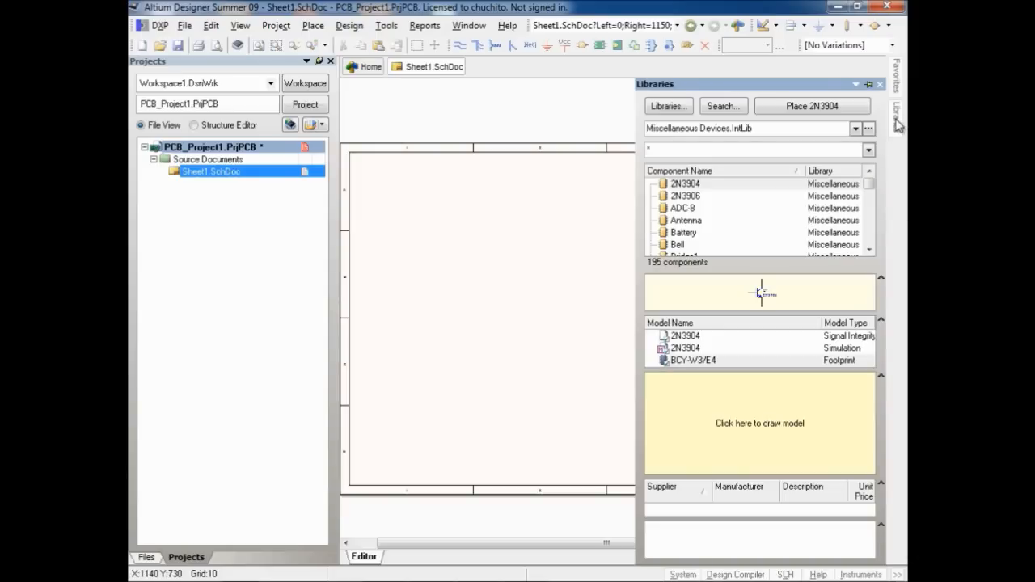
click(856, 129)
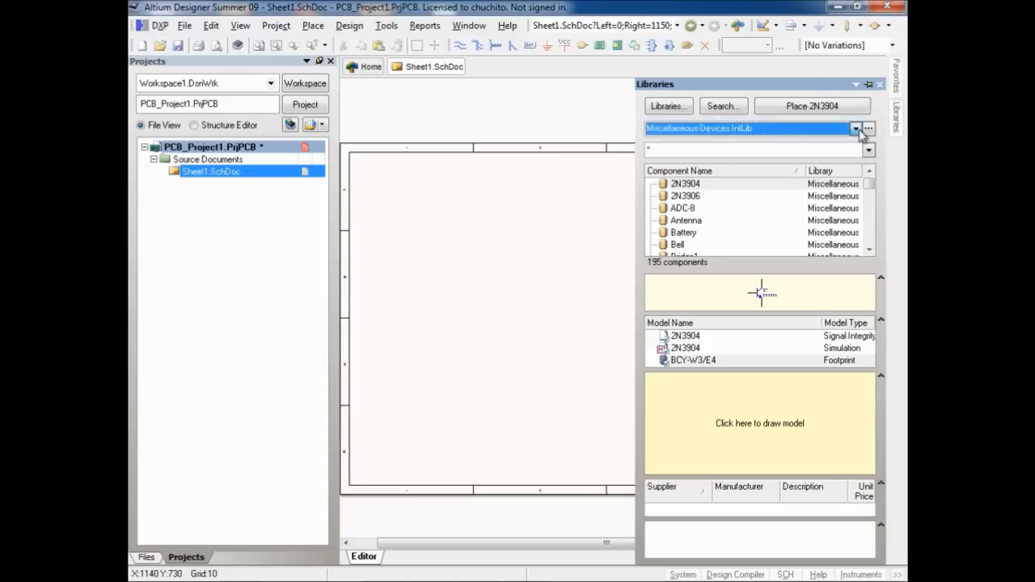
click(539, 215)
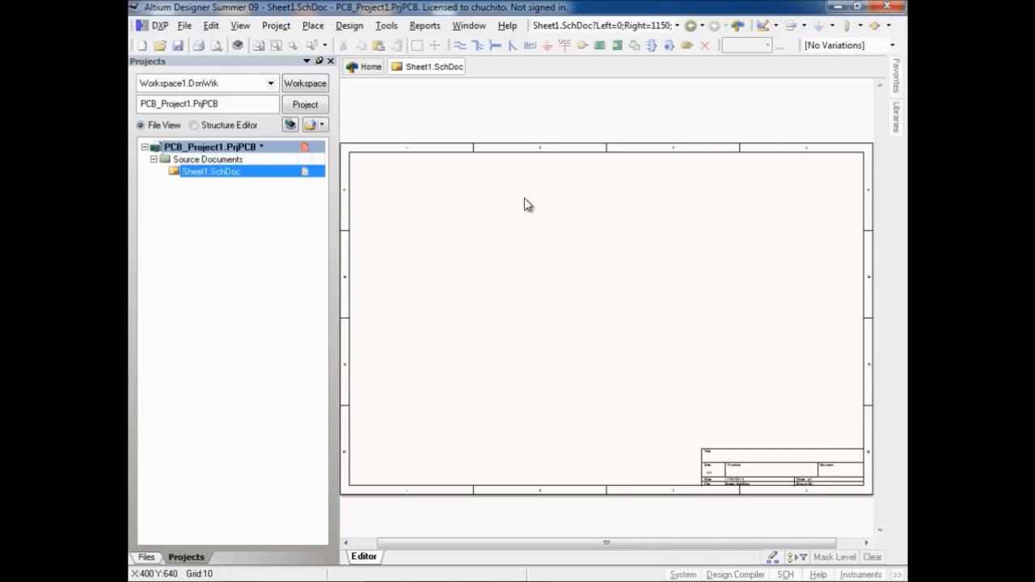
right_click(298, 149)
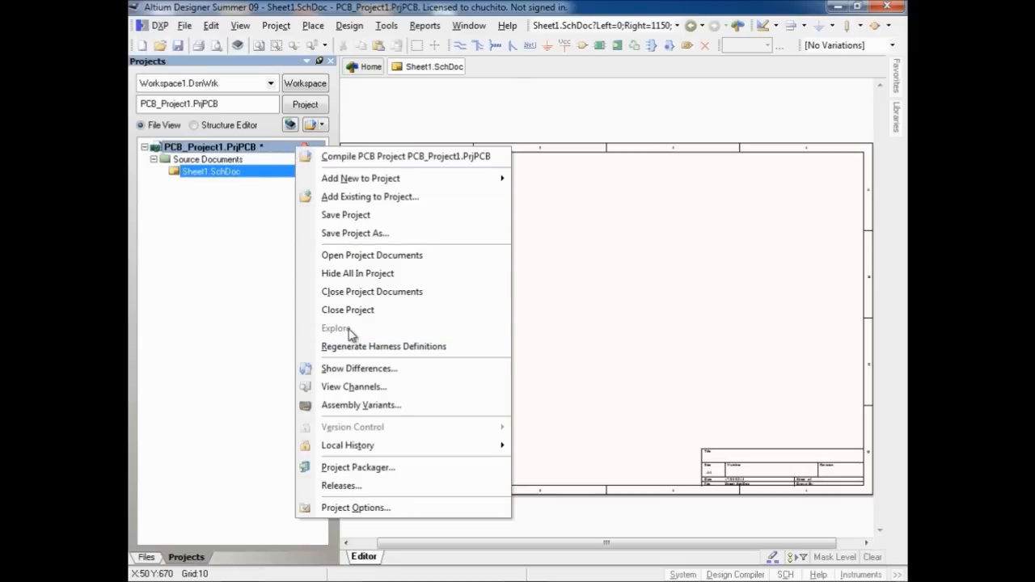
click(726, 377)
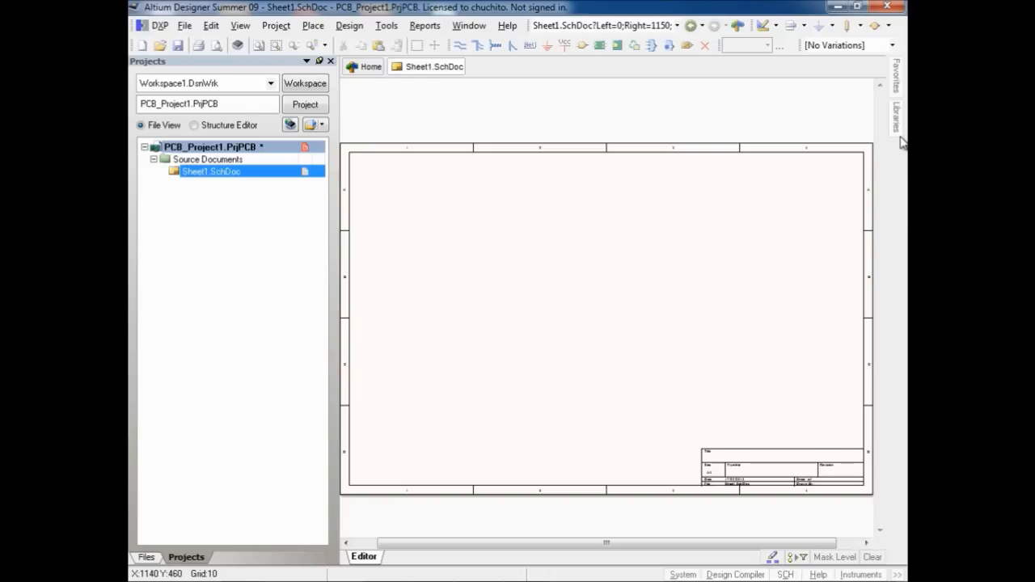
- Choose the Miscellaneous Devices.IntLib component library and enlarge the symbol preview with the Bridge2 component selected
mouse_move(897, 136)
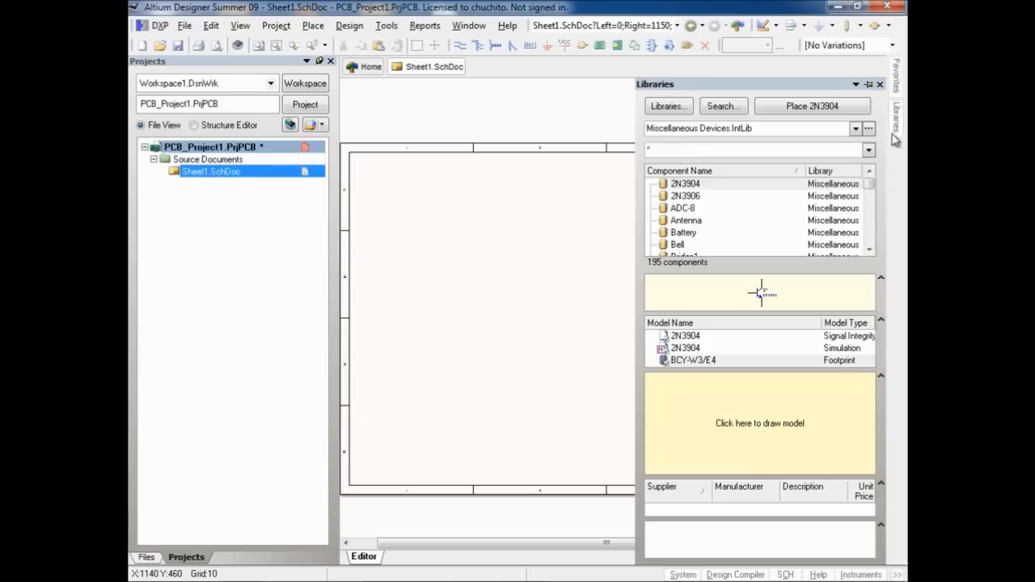
click(856, 128)
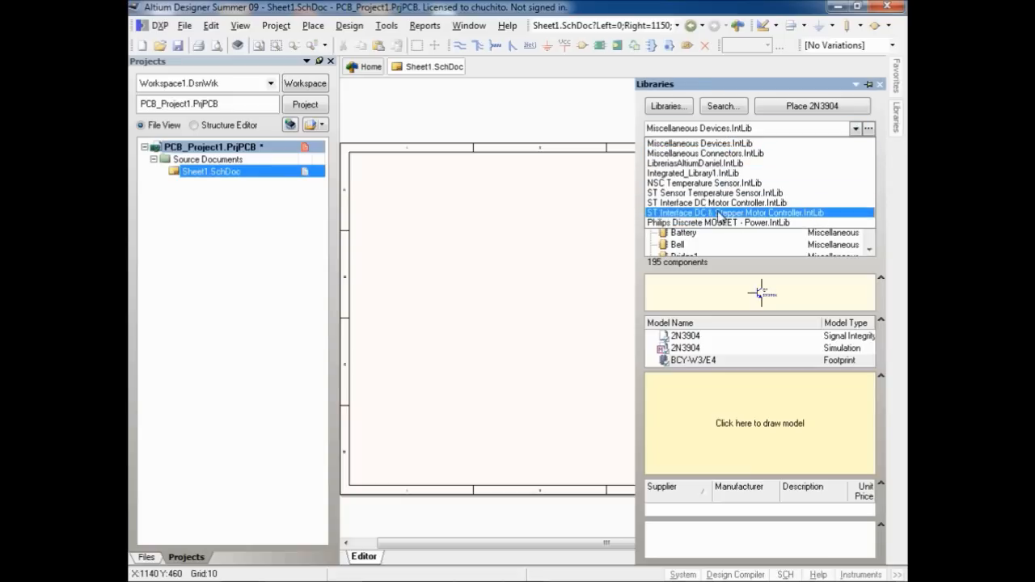
click(715, 144)
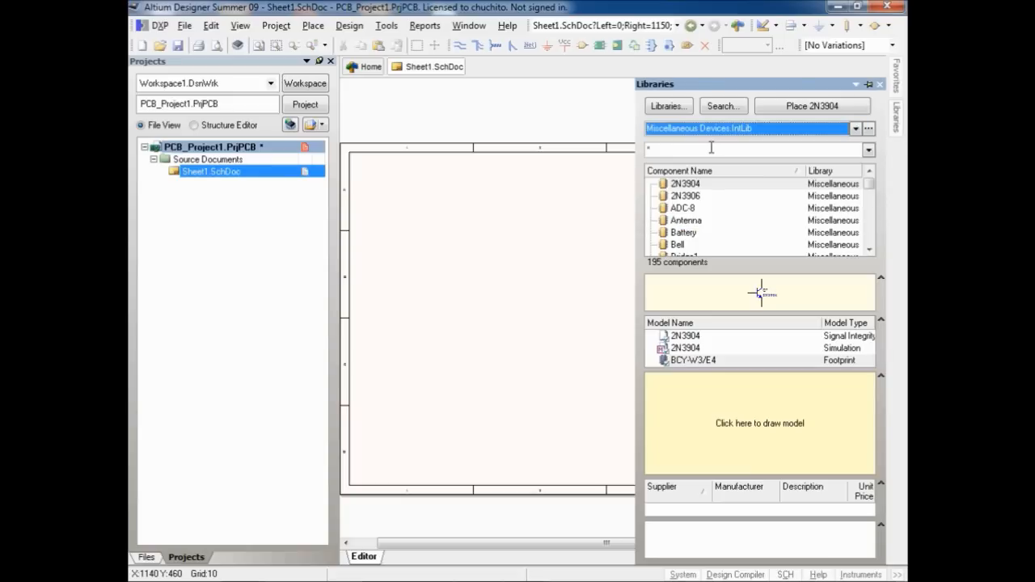
click(687, 196)
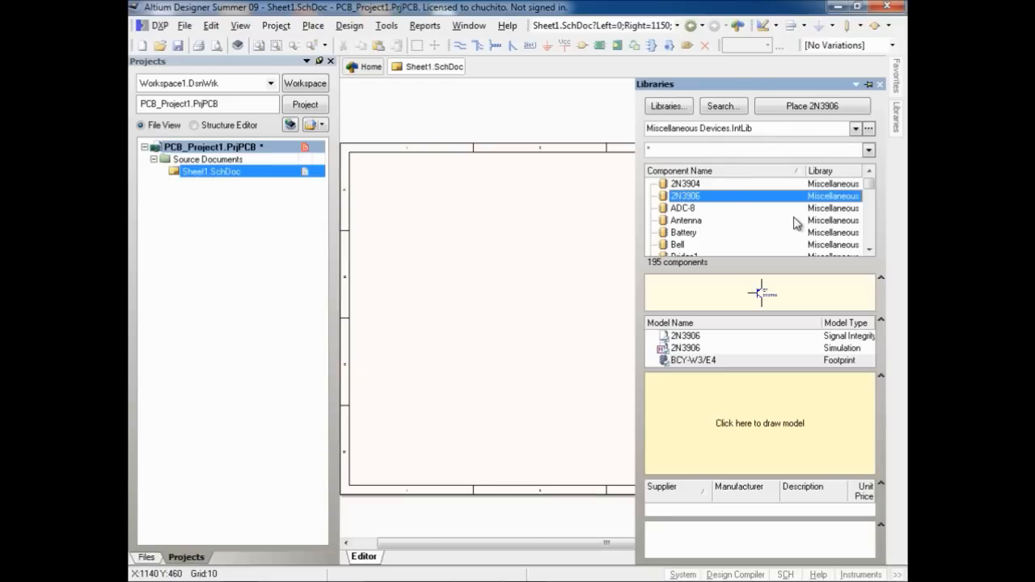
key(Down)
key(Down)
key(Down)
key(Down)
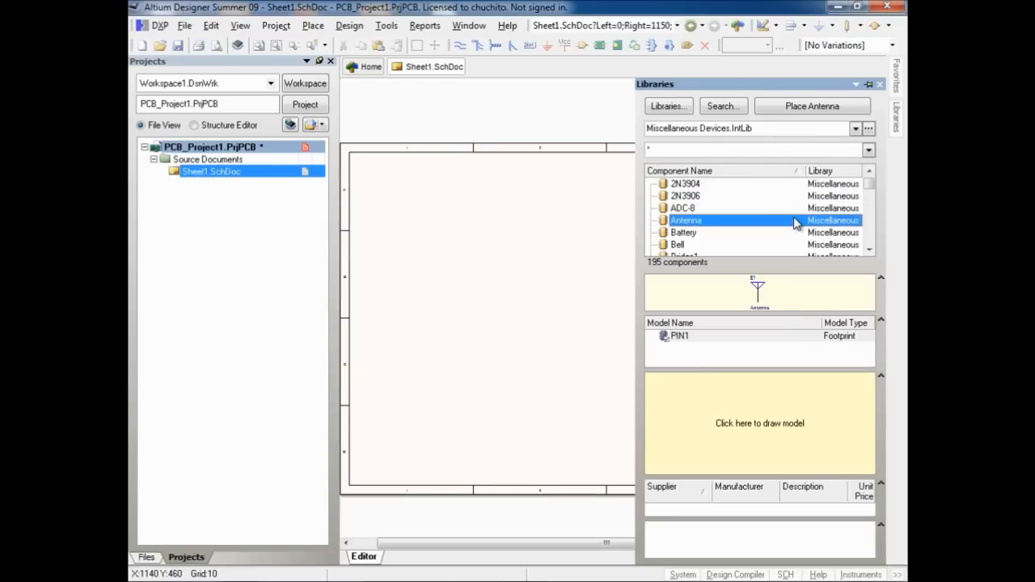
key(Down)
key(Down)
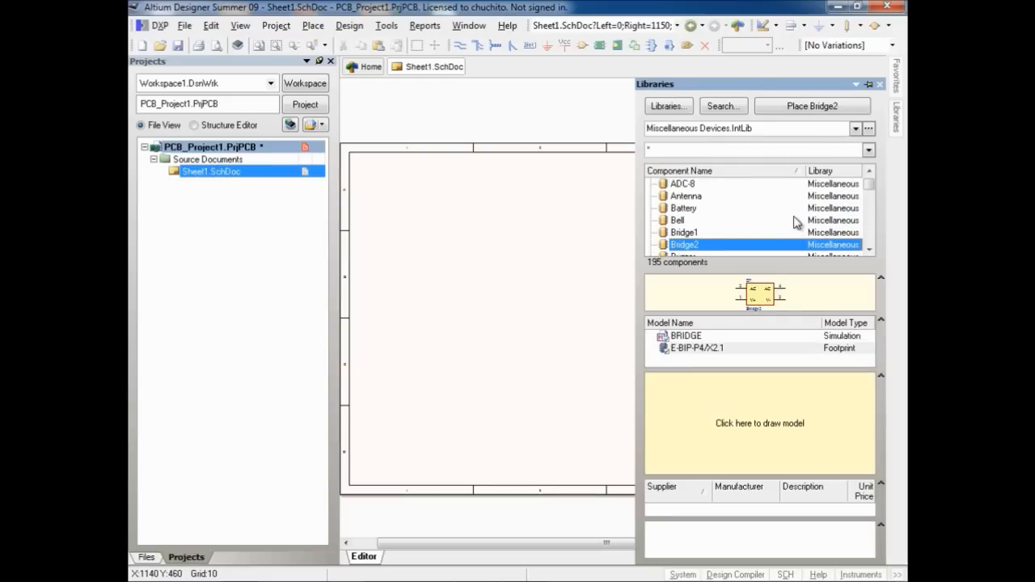
drag(781, 317, 776, 396)
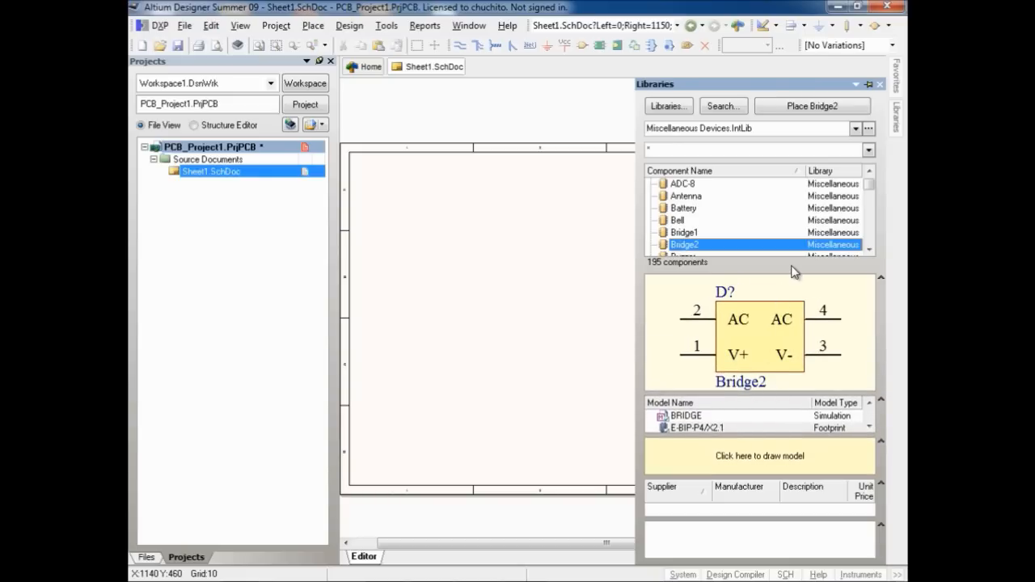
- Examine the component symbols in the Miscellaneous Devices library one by one, from the antenna and battery through the capacitors to the diodes
key(Up)
key(Up)
key(Up)
key(Up)
key(Up)
key(Down)
key(Down)
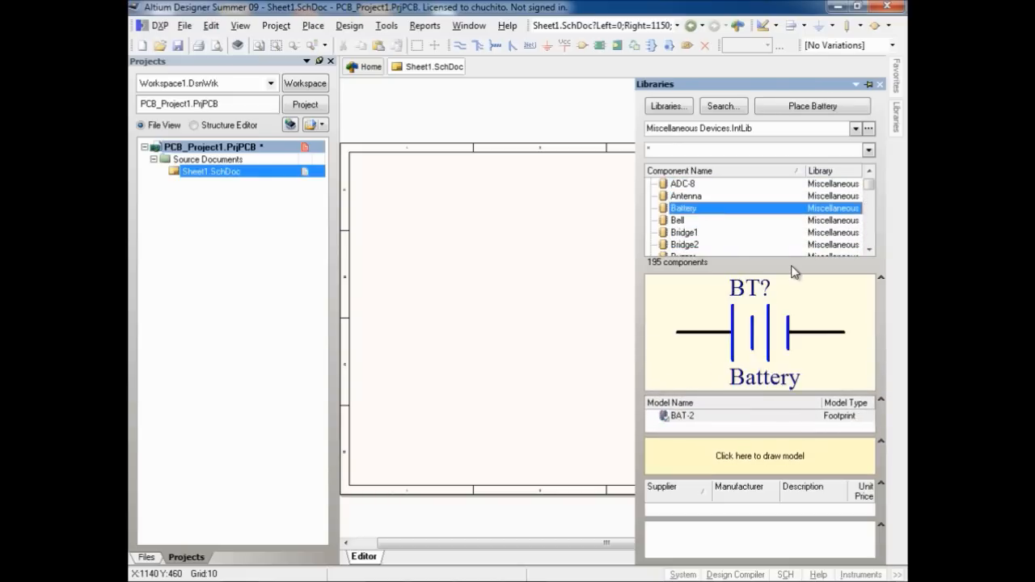
key(Down)
key(Up)
key(Up)
key(Up)
key(Down)
key(Down)
key(Down)
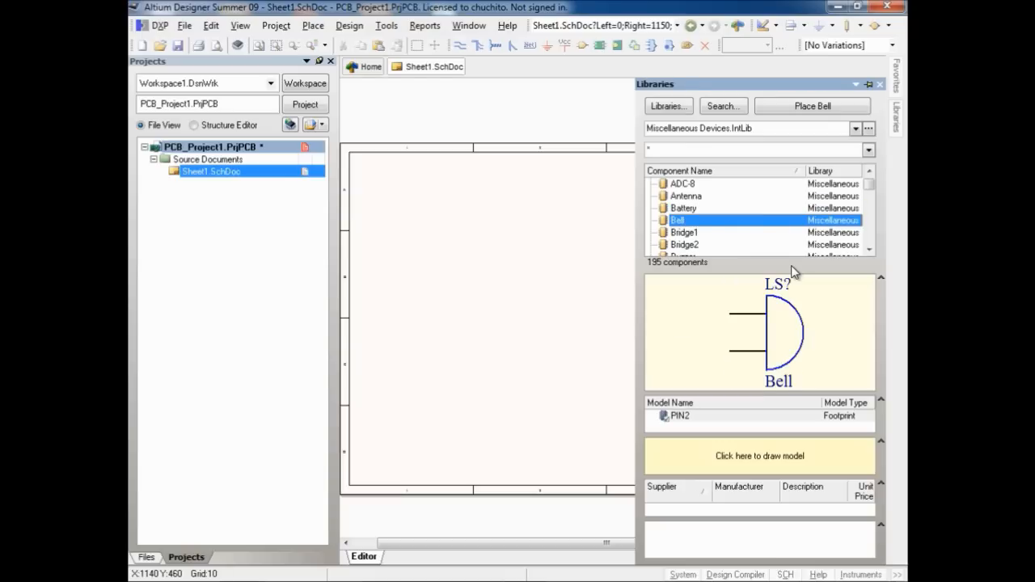
key(Down)
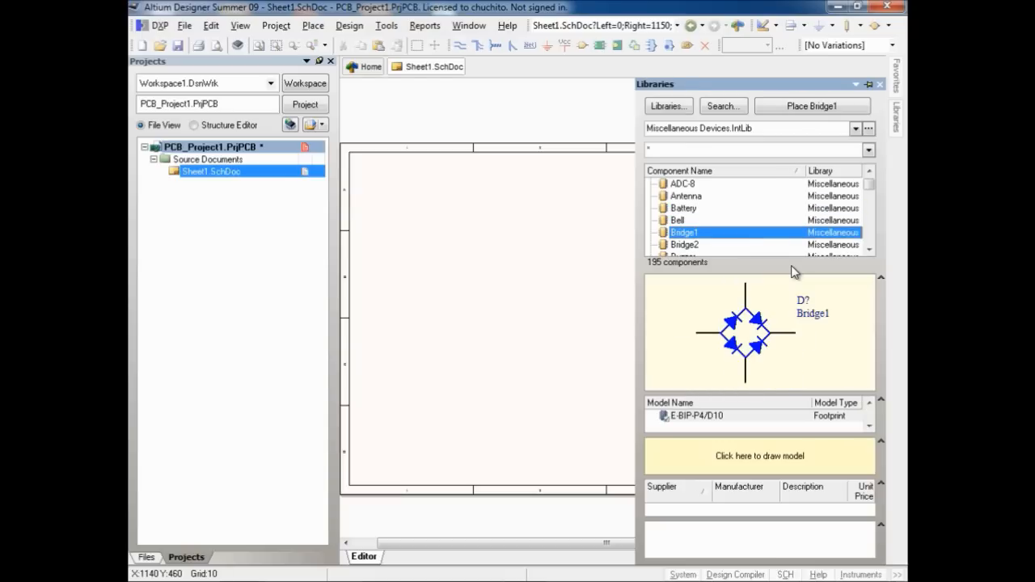
key(Down)
key(Down)
key(Down)
key(Down)
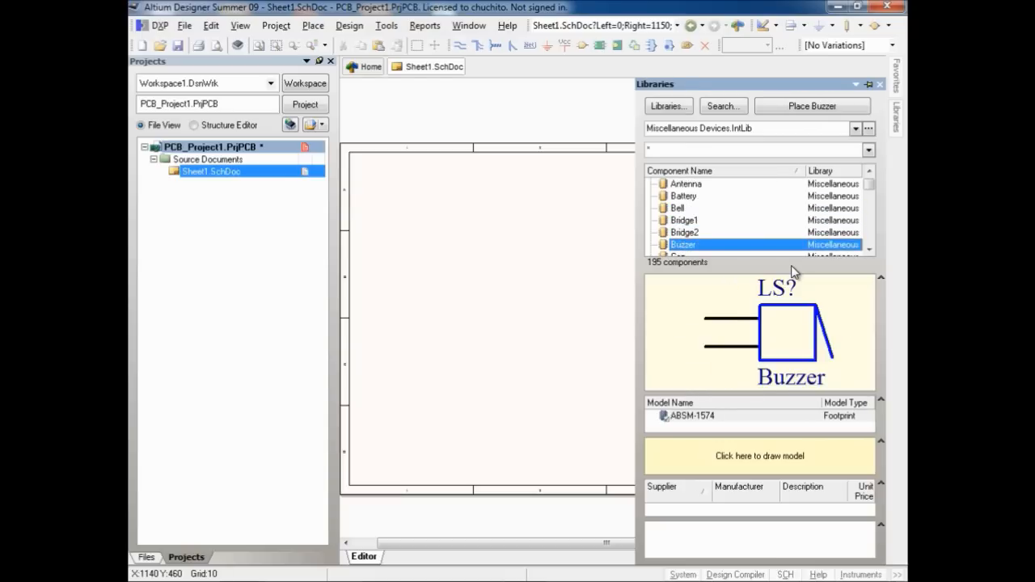
key(Up)
key(Down)
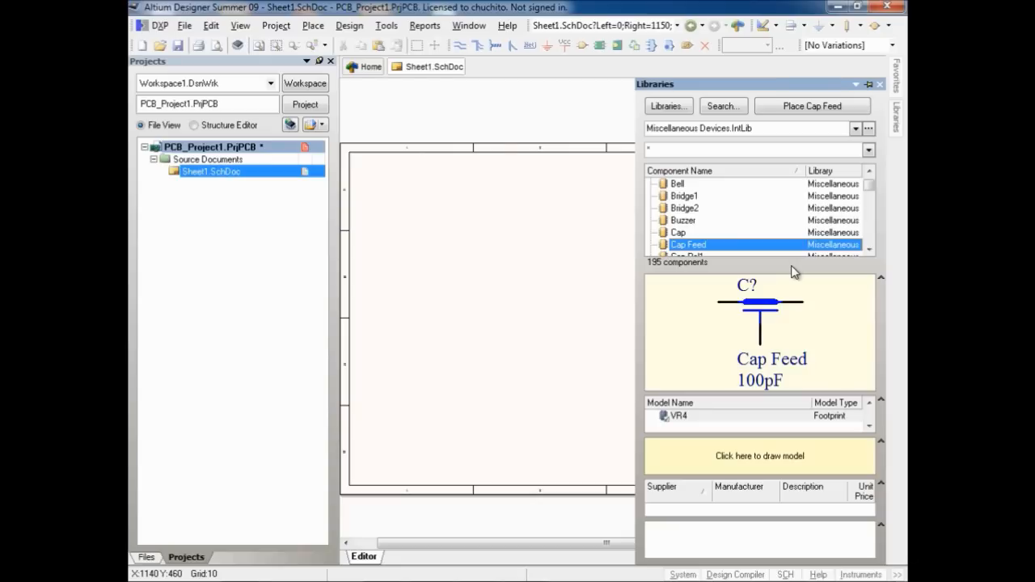
key(Down)
key(Down)
key(Down)
key(Down)
key(Down)
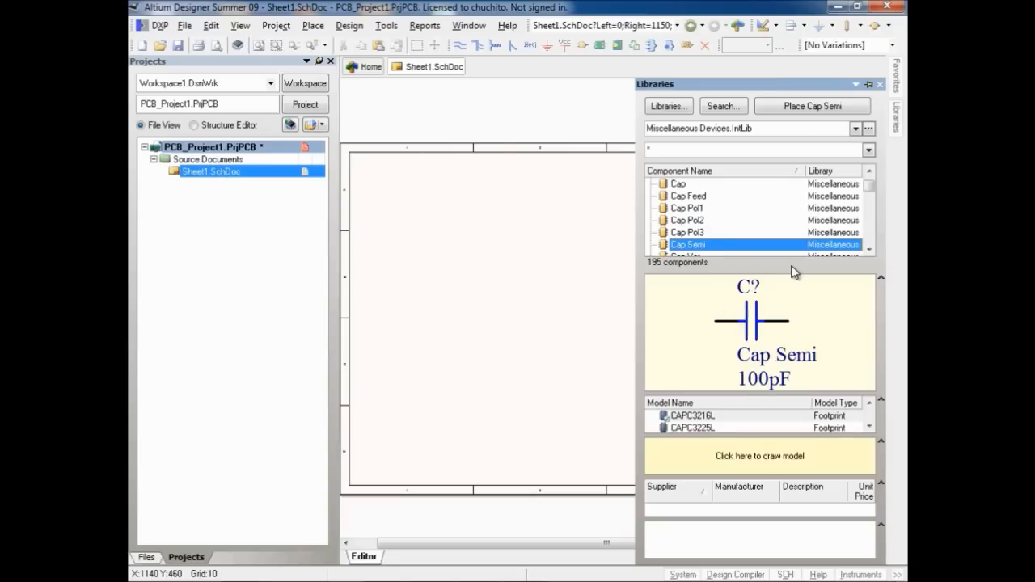
key(Down)
key(Down)
key(Down)
key(Down)
key(Down)
key(Down)
key(Down)
key(Up)
key(Up)
key(Up)
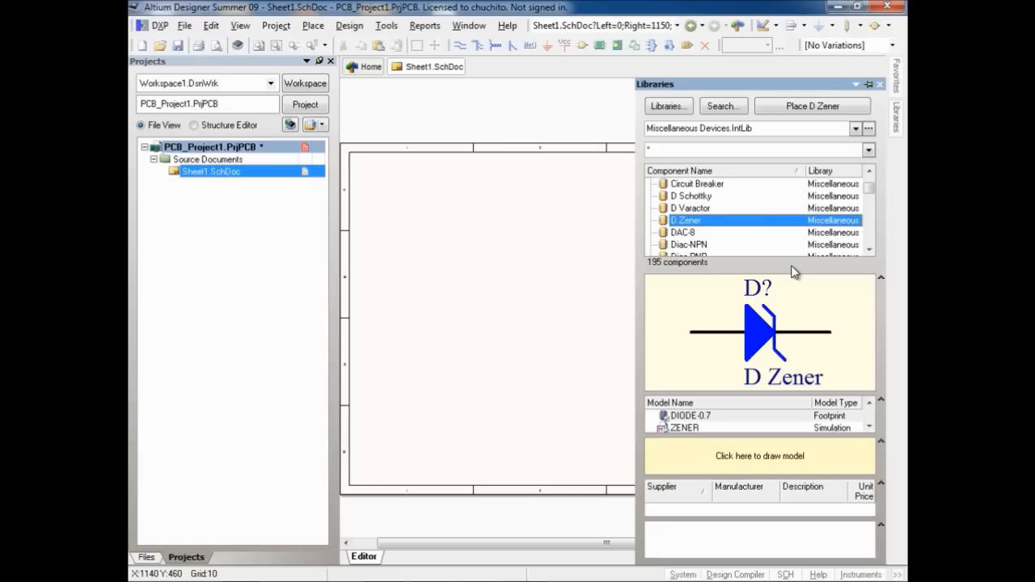
click(519, 322)
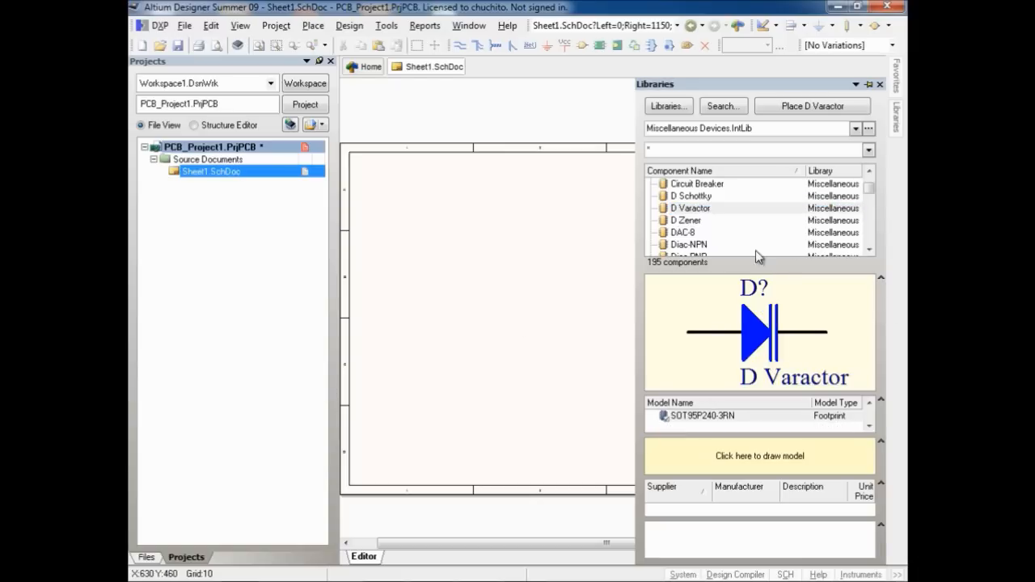
- Activate the installed FPGA libraries from FPGA 32-Bit Processors.IntLib through FPGA PB01 Port-Plugin.IntLib in the available libraries
click(666, 106)
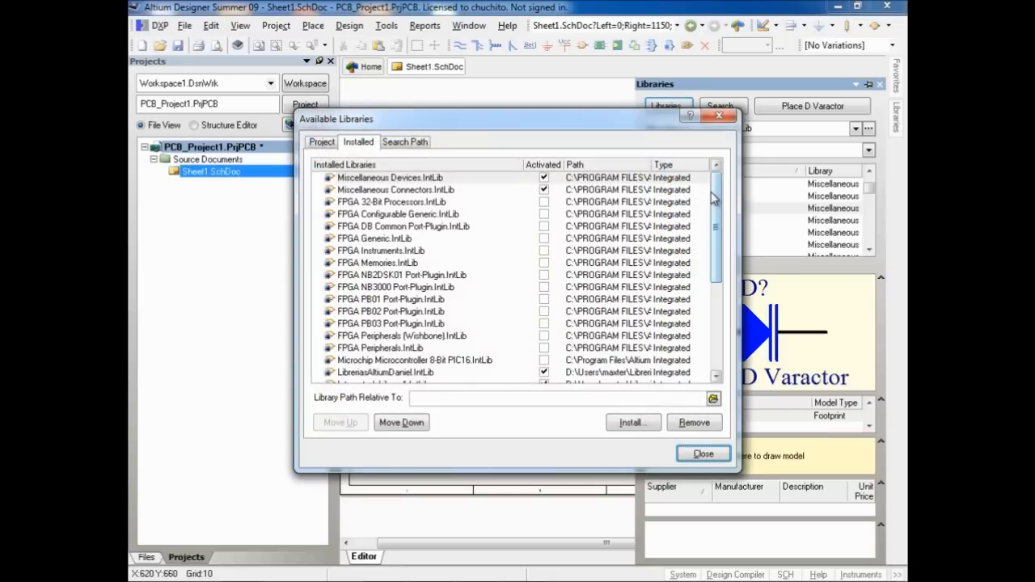
scroll(705, 272, down, 5)
scroll(705, 271, up, 4)
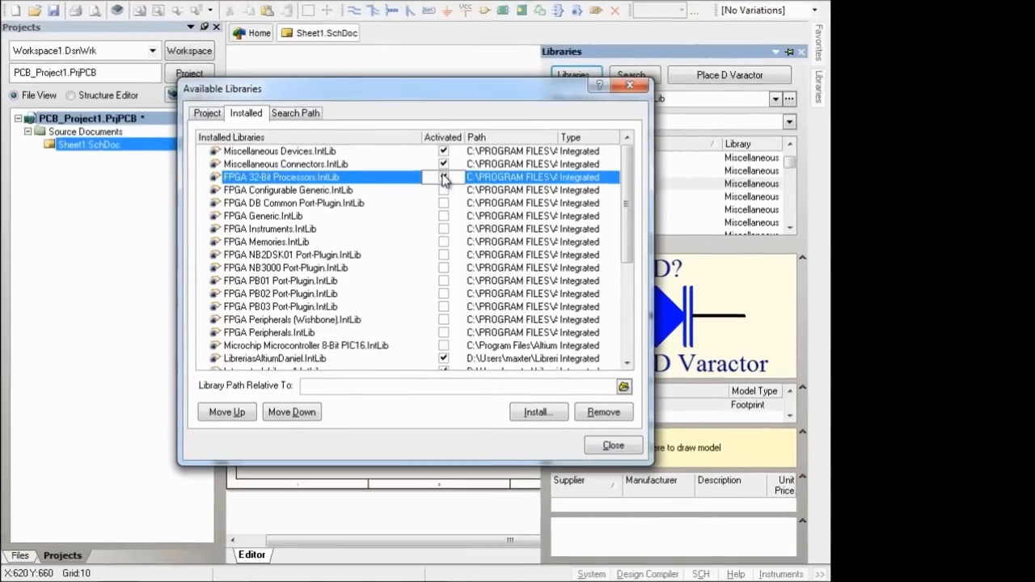
click(544, 217)
click(441, 189)
click(441, 202)
click(442, 215)
click(442, 228)
click(441, 241)
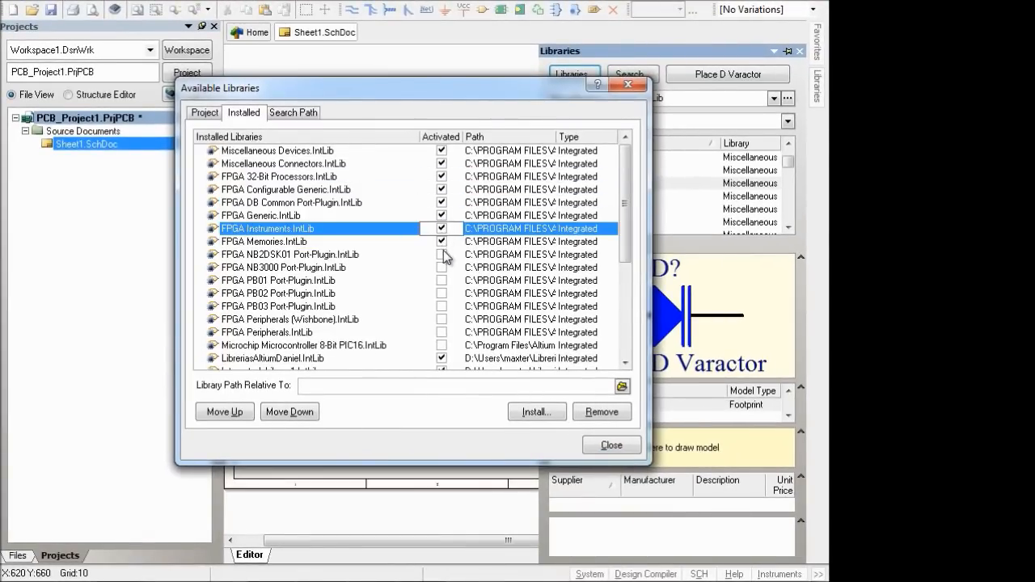
click(441, 253)
click(442, 267)
click(441, 280)
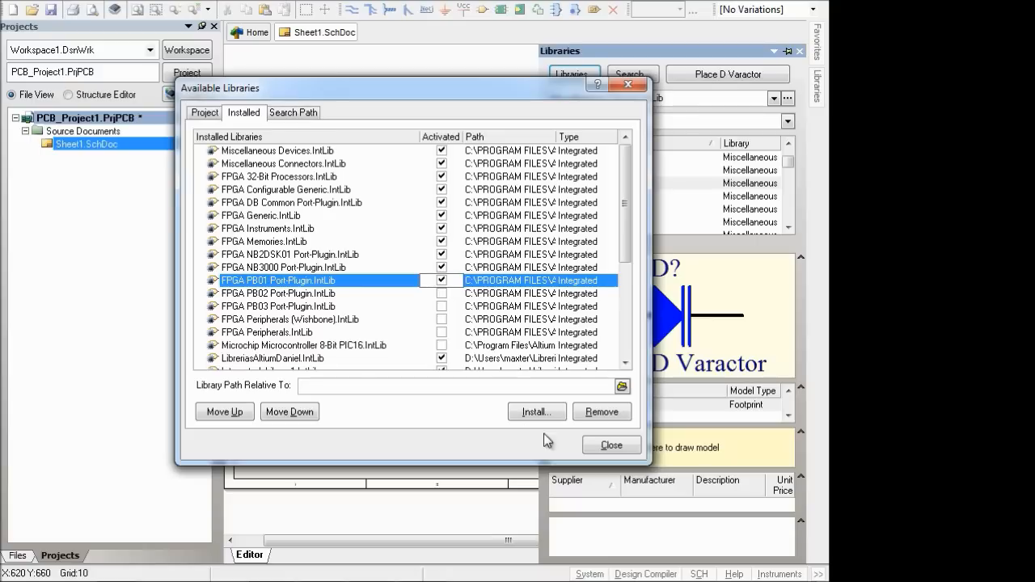
- Close the available libraries dialog and check which libraries are offered for choosing components
click(544, 414)
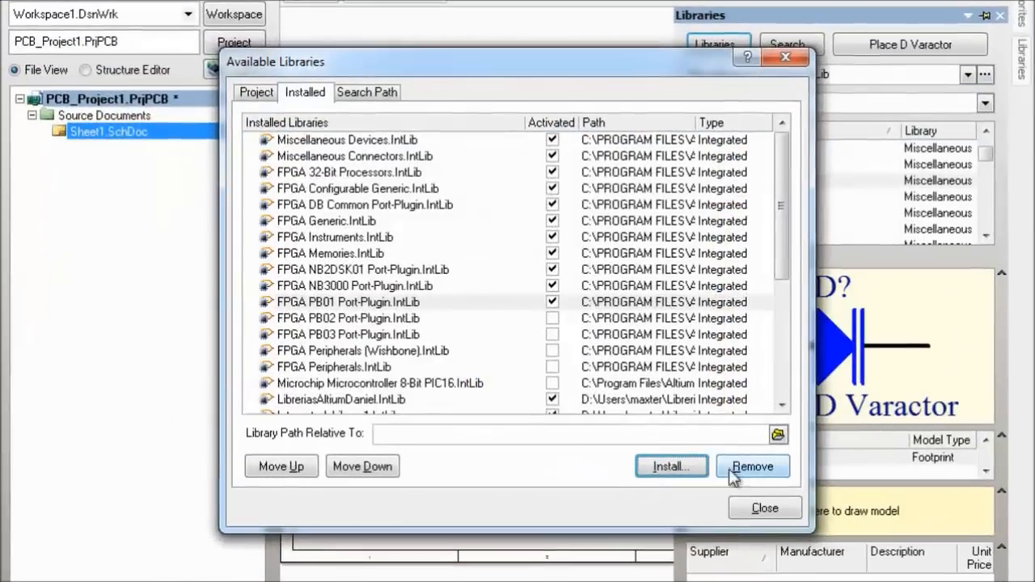
click(697, 73)
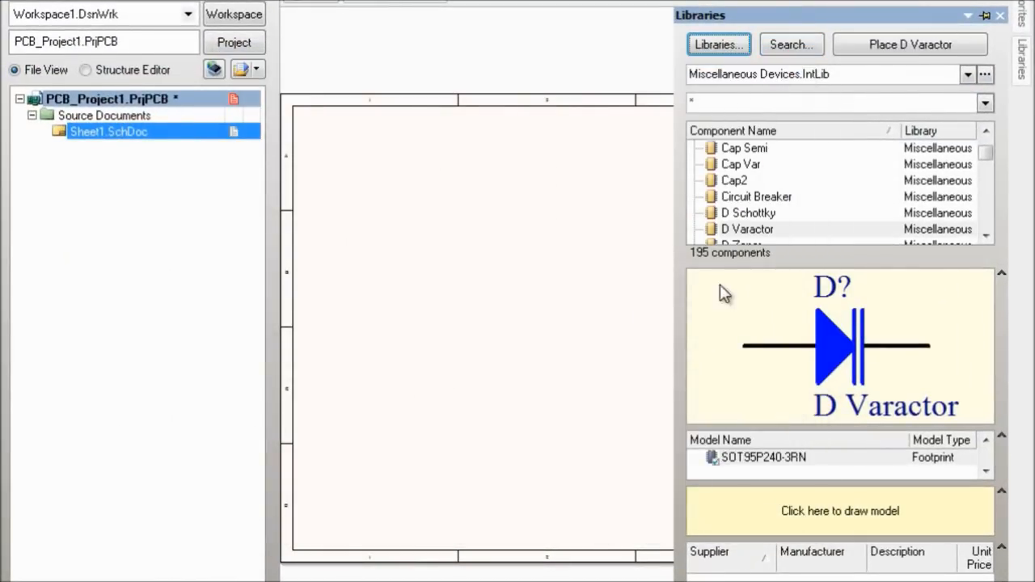
click(936, 75)
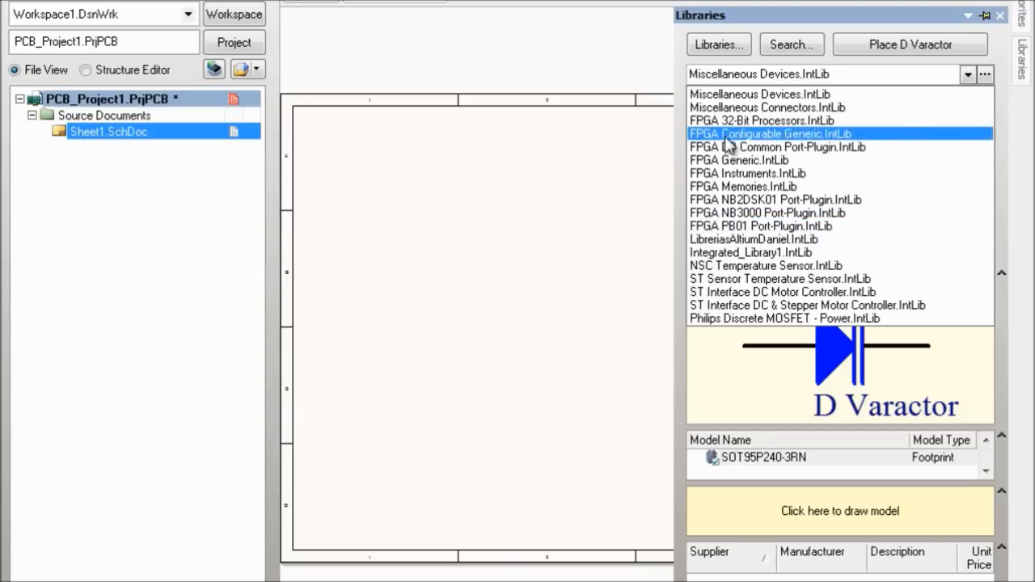
- Deactivate the installed FPGA libraries from FPGA PB01 Port-Plugin.IntLib up to FPGA 32-Bit Processors.IntLib and check the list of selectable libraries
click(717, 44)
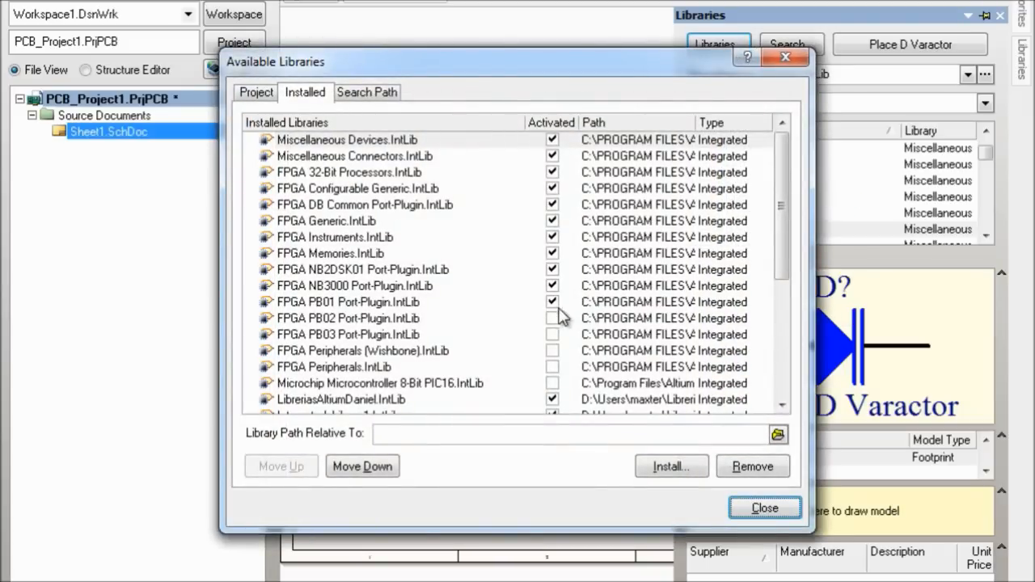
click(551, 302)
click(554, 287)
click(554, 270)
click(555, 254)
click(553, 237)
click(553, 221)
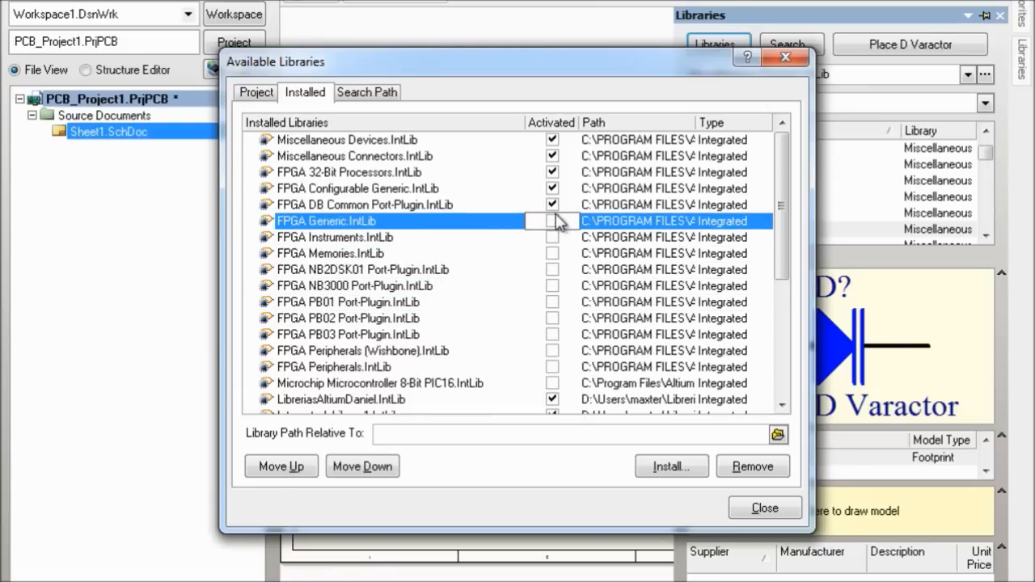
click(555, 205)
click(552, 188)
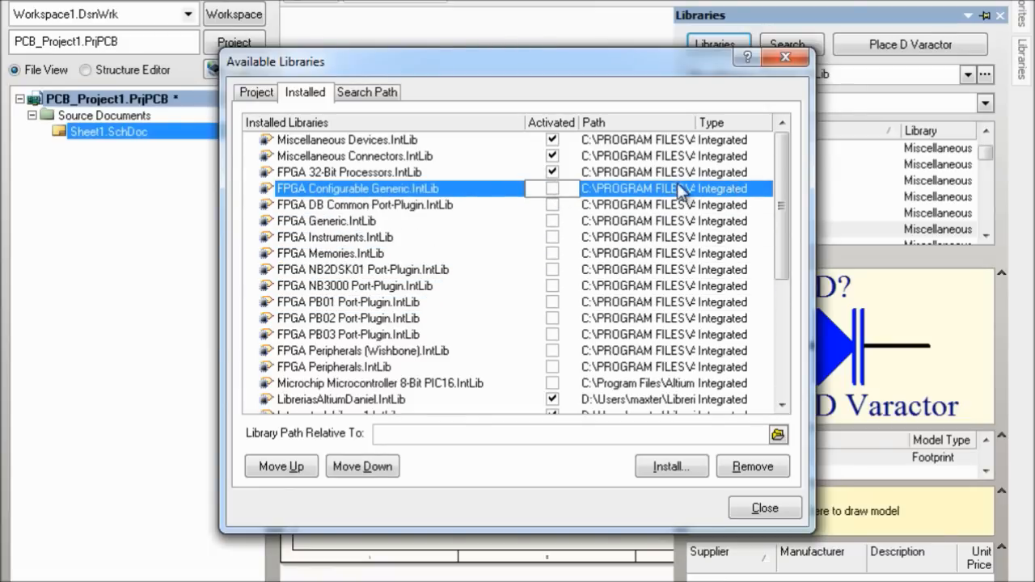
click(553, 172)
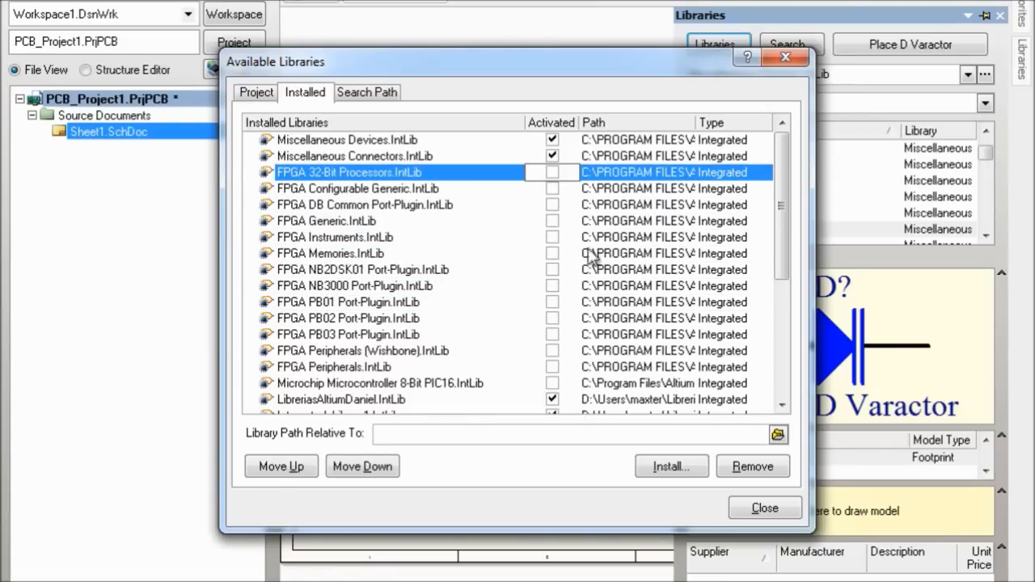
drag(781, 174, 781, 135)
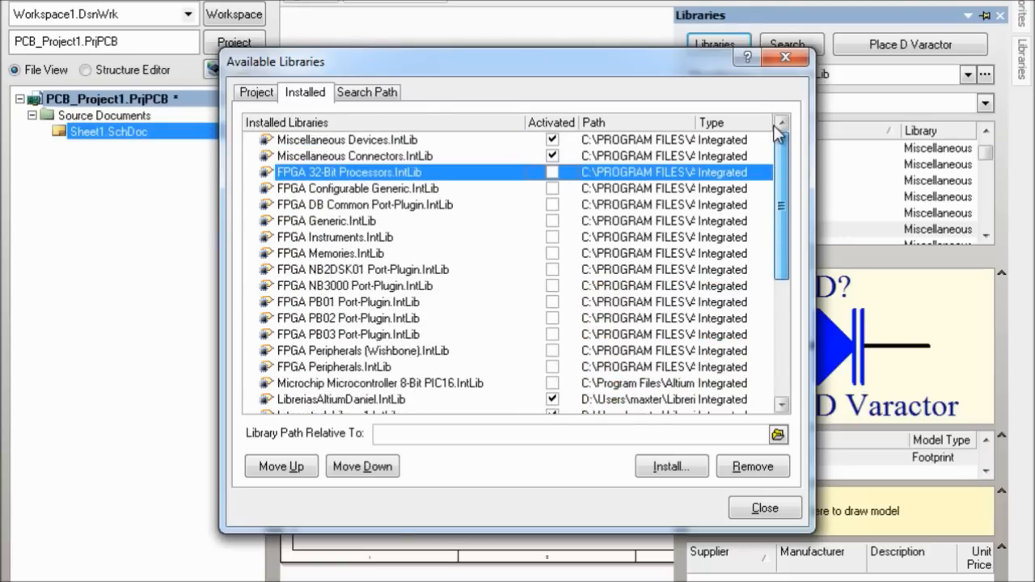
click(784, 58)
click(967, 74)
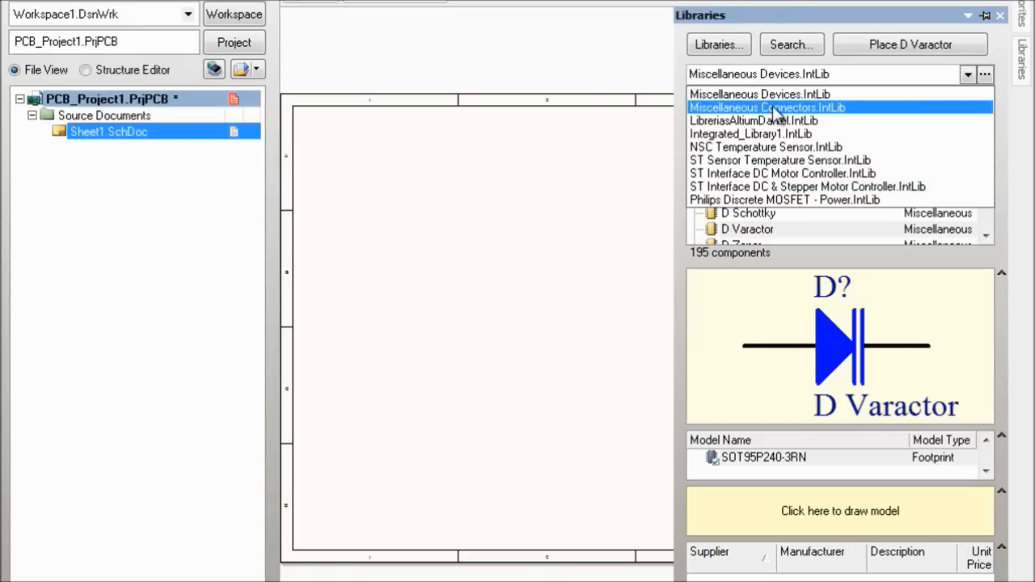
click(582, 224)
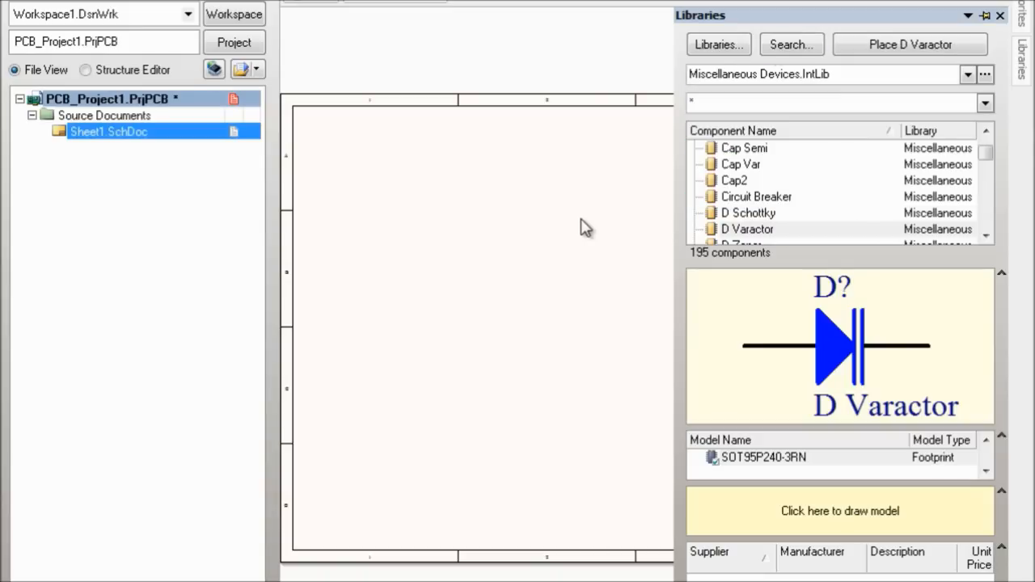
- Examine the installed libraries list, especially the Miscellaneous Devices.IntLib and Miscellaneous Connectors.IntLib entries
click(725, 48)
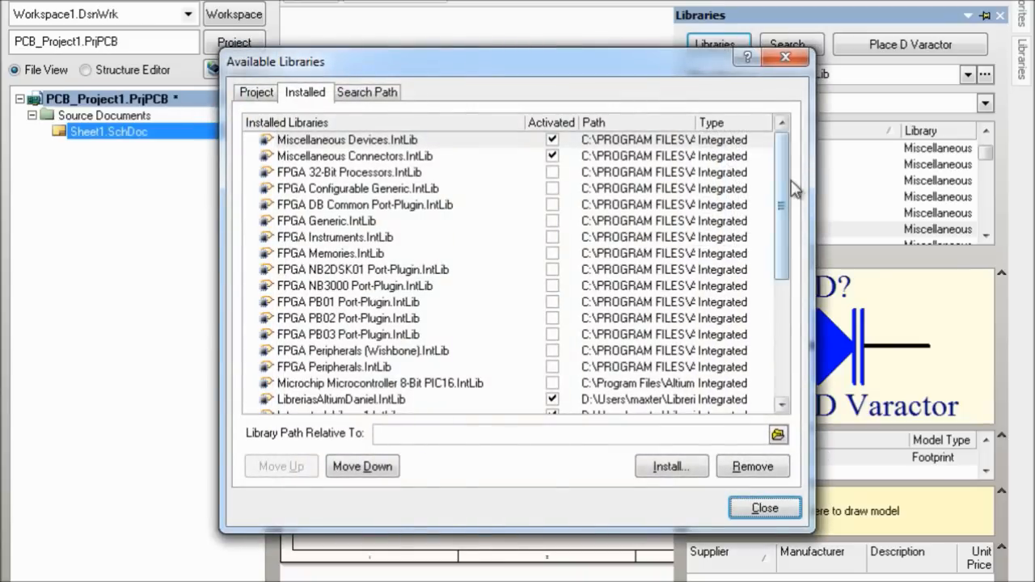
drag(781, 186, 775, 301)
scroll(752, 324, up, 5)
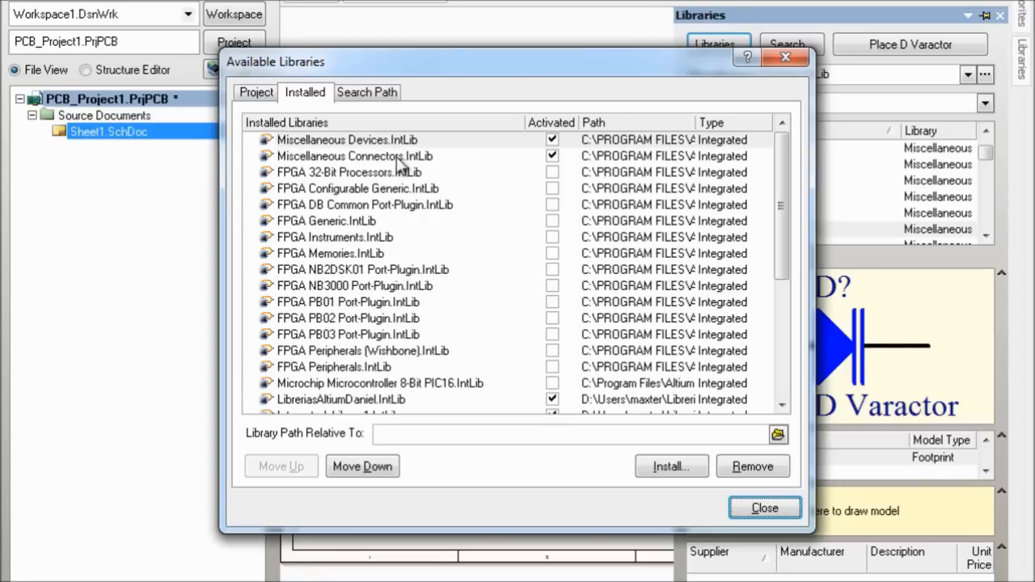
click(397, 158)
click(407, 142)
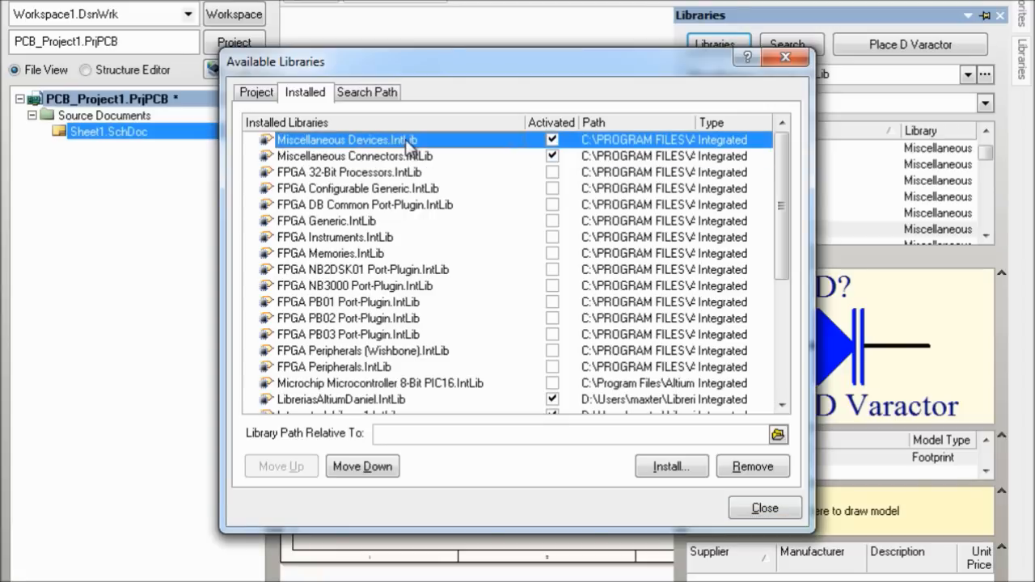
click(411, 156)
click(414, 143)
click(414, 159)
click(418, 143)
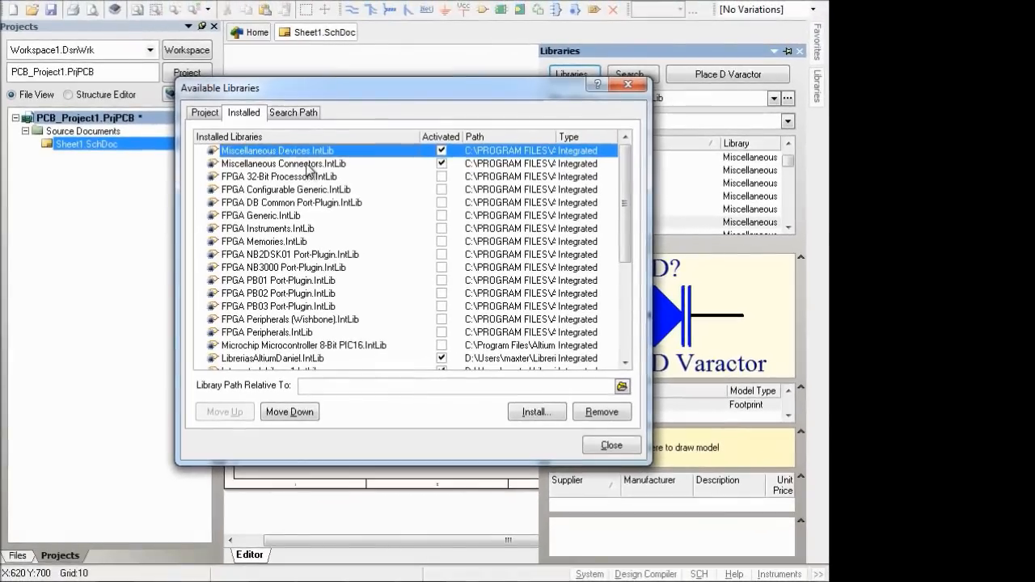
click(328, 162)
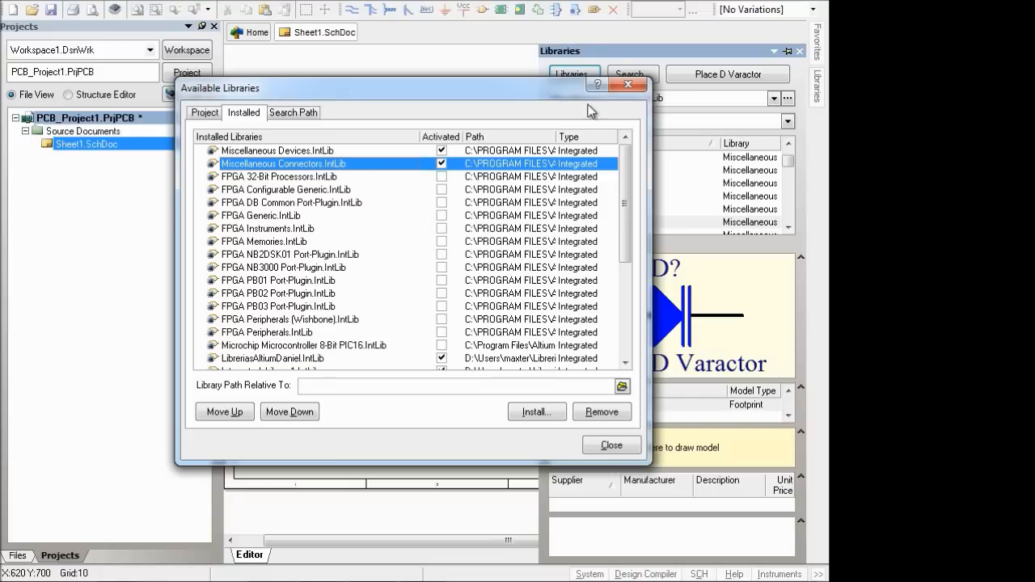
click(630, 86)
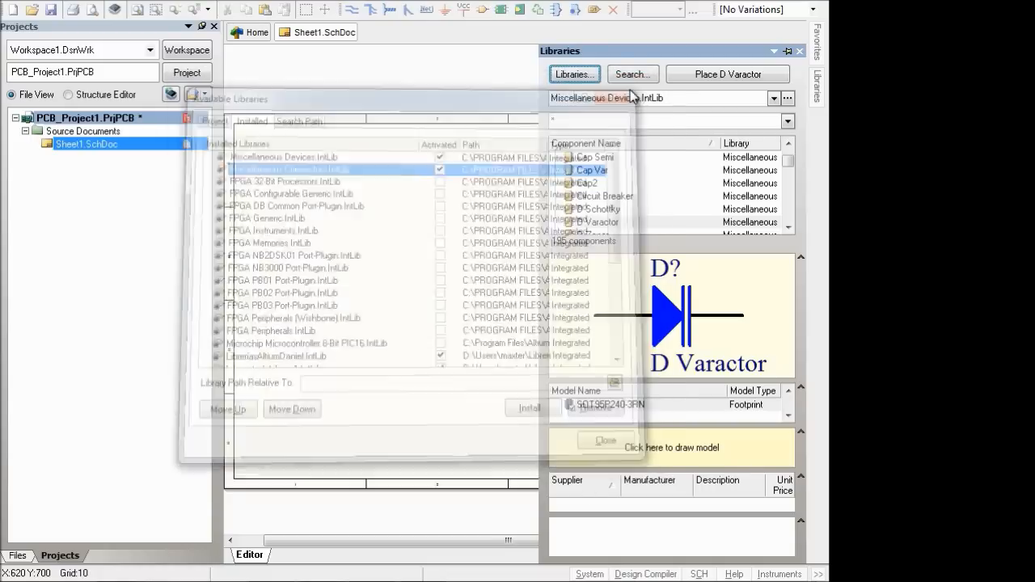
- Examine the component symbols in Miscellaneous Devices.IntLib, from Cap Semi through the displays, inductors and LEDs to the MOSFETs
click(773, 99)
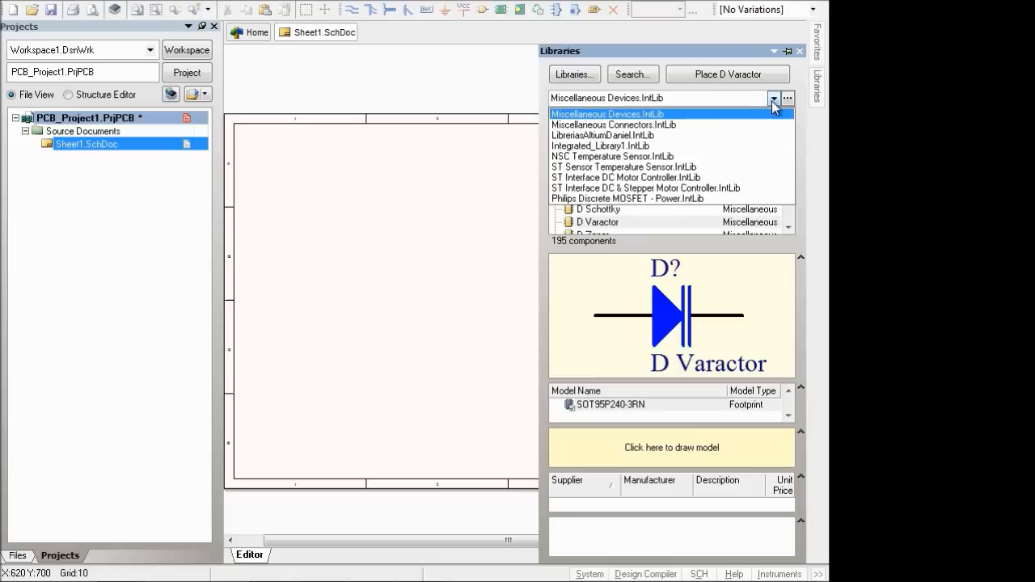
click(571, 115)
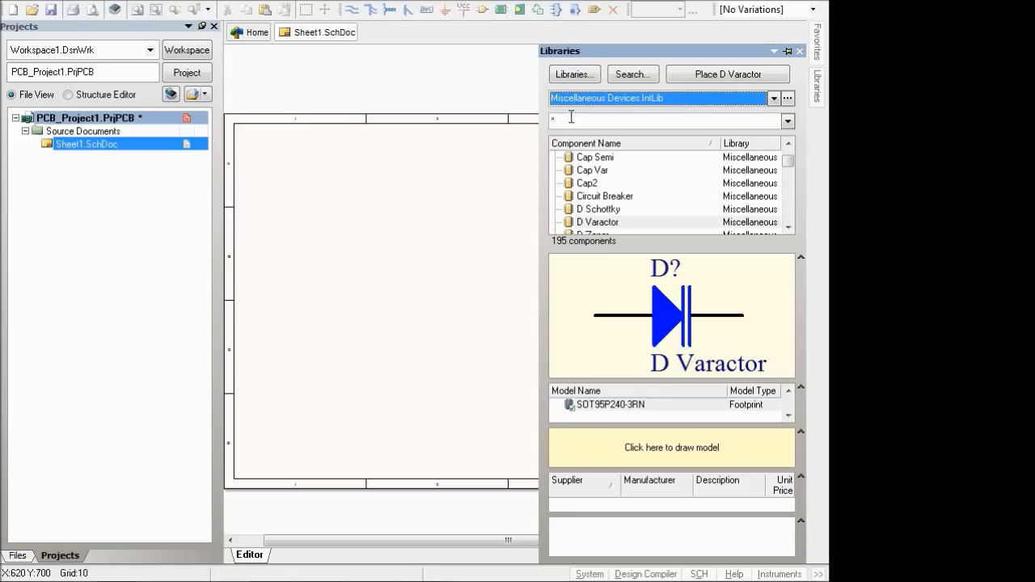
drag(596, 157, 605, 156)
key(Down)
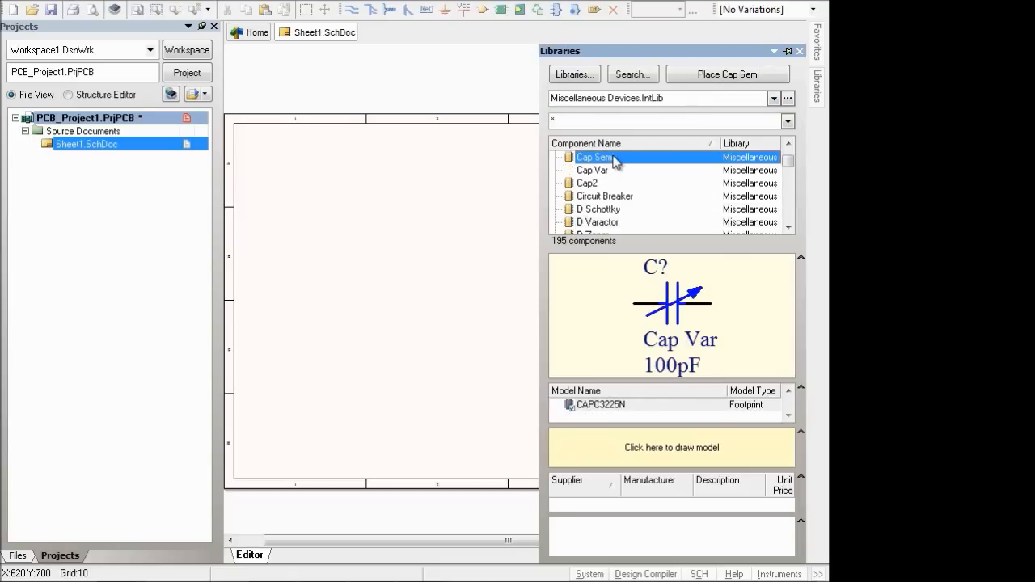
key(Down)
key(Down)
key(Down)
key(Down)
key(Down)
key(Down)
key(Down)
key(Down)
key(Down)
key(Down)
key(Down)
key(Down)
key(Down)
key(Down)
key(Down)
key(Down)
key(Down)
key(Down)
key(Down)
key(Down)
key(Down)
key(Down)
key(Down)
key(Down)
key(Down)
key(Down)
key(Down)
key(Down)
key(Down)
key(Down)
key(Down)
key(Down)
key(Down)
key(Down)
key(Down)
key(Down)
key(Down)
key(Down)
key(Down)
key(Down)
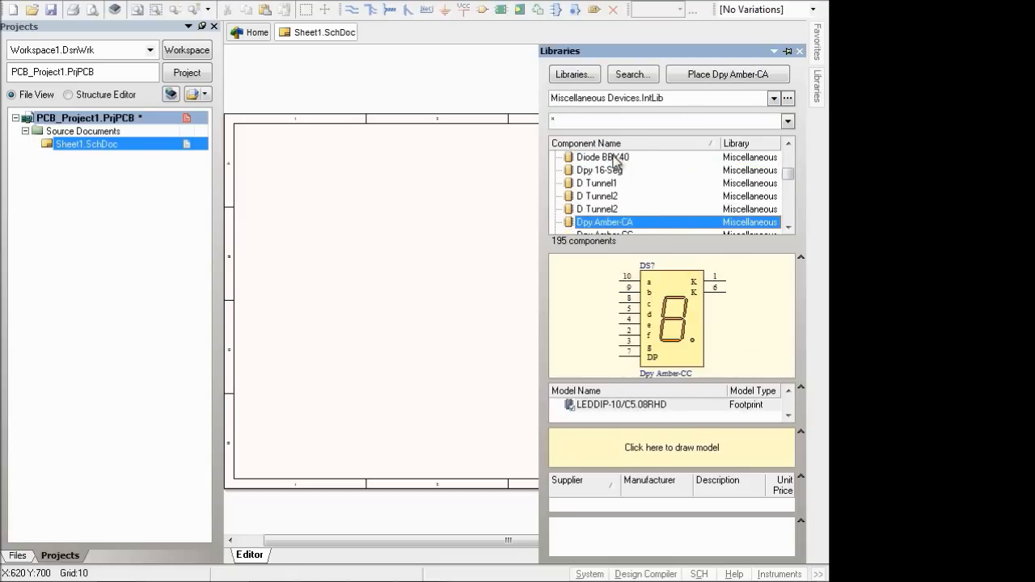
key(Up)
key(Up)
key(Up)
key(Up)
key(Up)
key(Up)
key(Up)
key(Up)
key(Up)
key(Up)
key(Up)
key(Up)
key(Up)
key(Up)
key(Up)
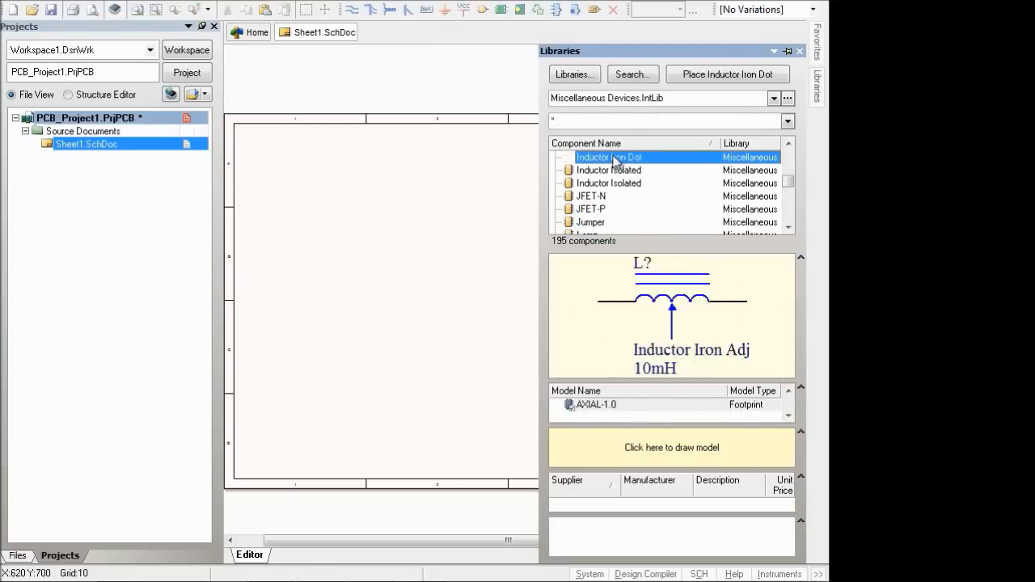
key(Down)
key(Down)
key(Down)
key(Down)
key(Down)
key(Down)
key(Down)
key(Down)
key(Down)
key(Down)
key(Down)
key(Down)
key(Down)
key(Down)
key(Down)
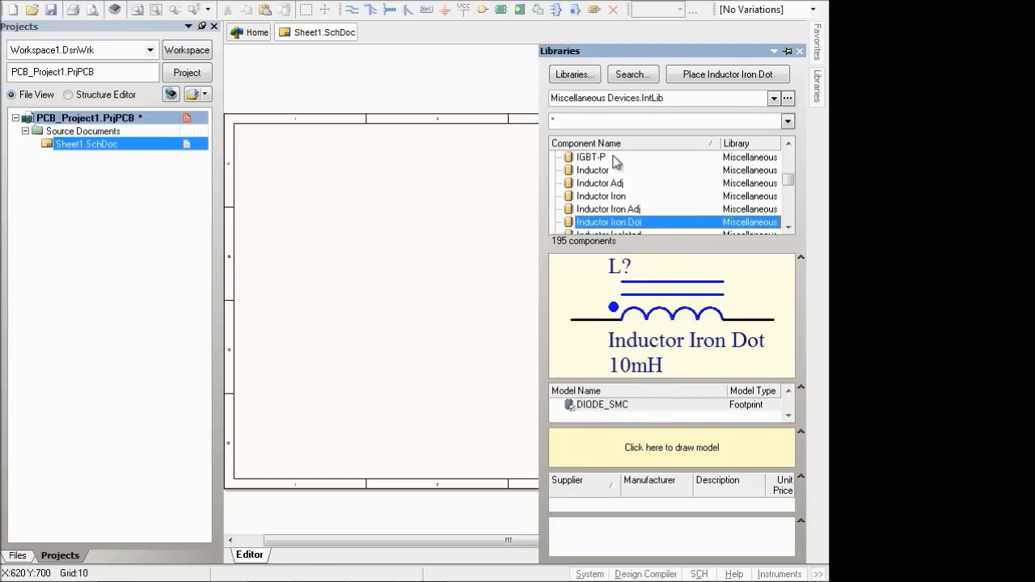
key(Down)
key(Down)
key(Down)
key(Down)
key(Down)
key(Down)
key(Down)
key(Down)
key(Down)
key(Down)
key(Down)
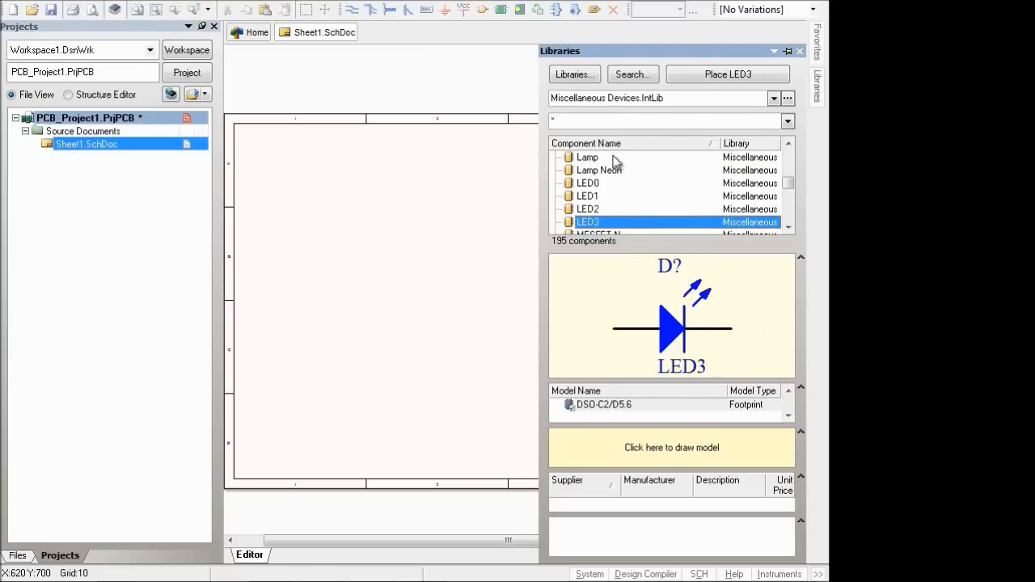
key(Down)
key(Down)
key(Down)
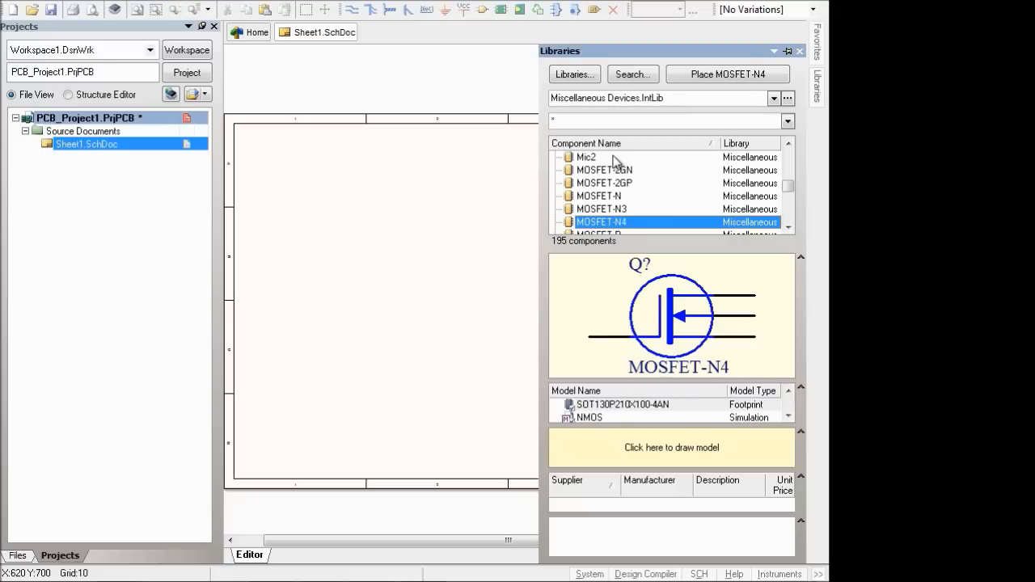
- Filter the components of Miscellaneous Devices.IntLib with *RES
click(753, 121)
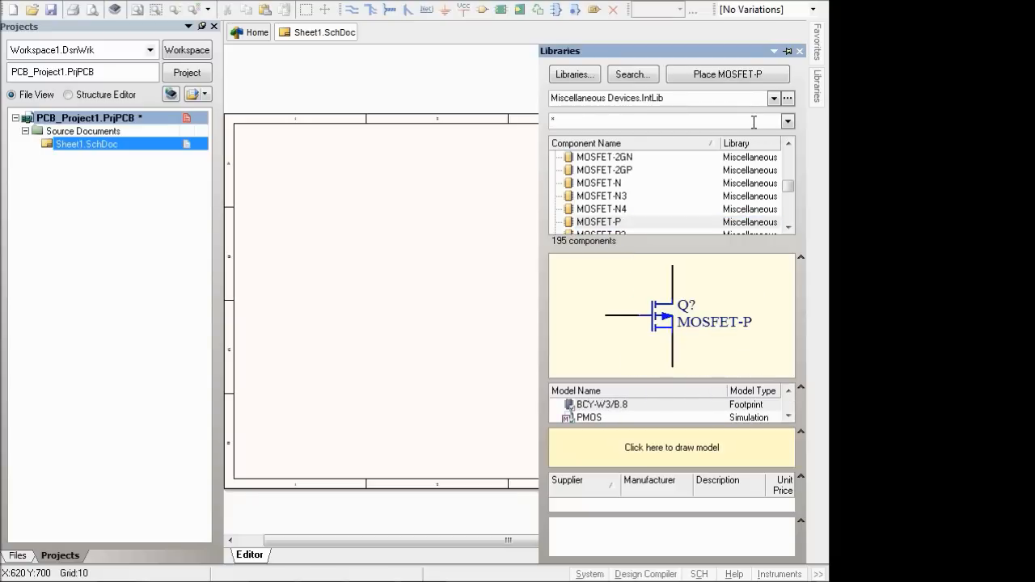
click(707, 94)
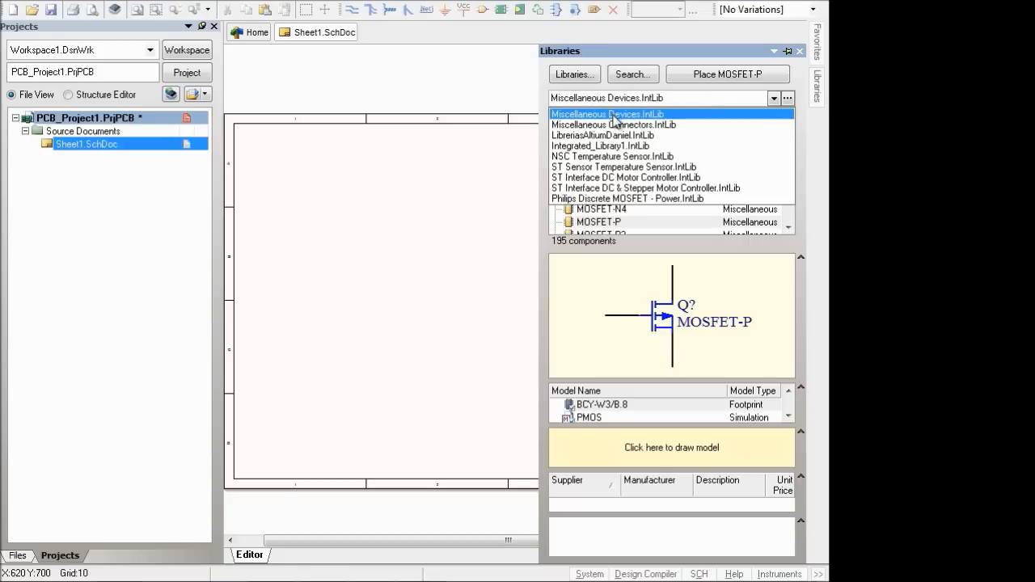
click(613, 117)
click(626, 122)
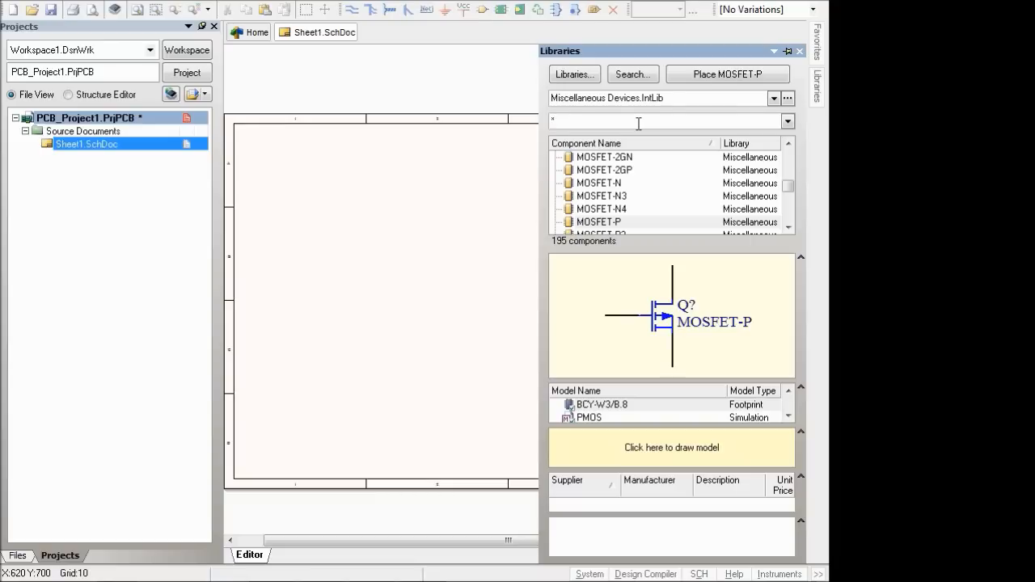
text(RES)
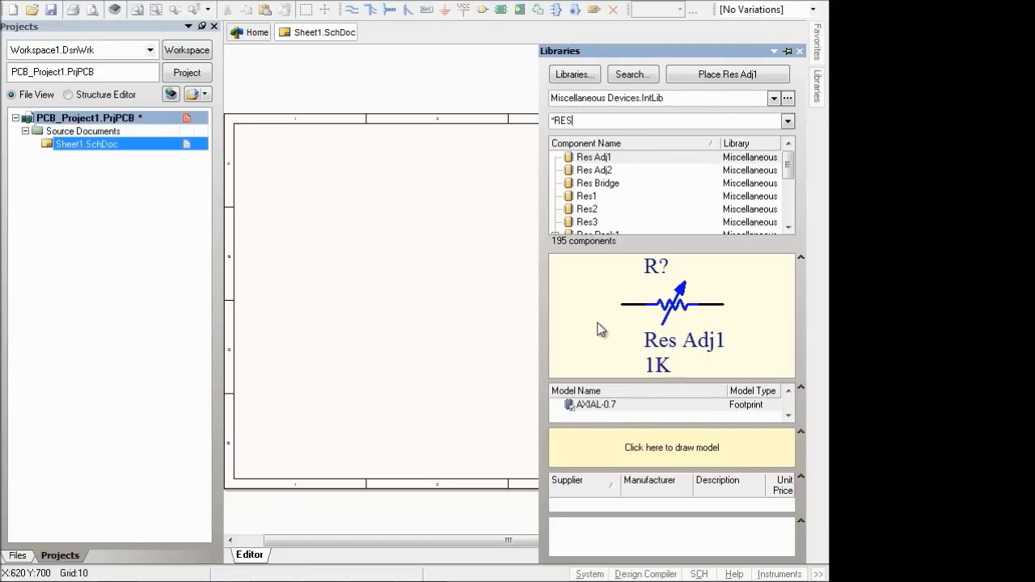
- Examine the filtered resistor symbols one by one, from Res Adj1 through the resistor packs to Res Varistor
click(629, 159)
key(Down)
key(Down)
key(Down)
key(Down)
key(Down)
key(Down)
key(Down)
key(Down)
key(Down)
key(Down)
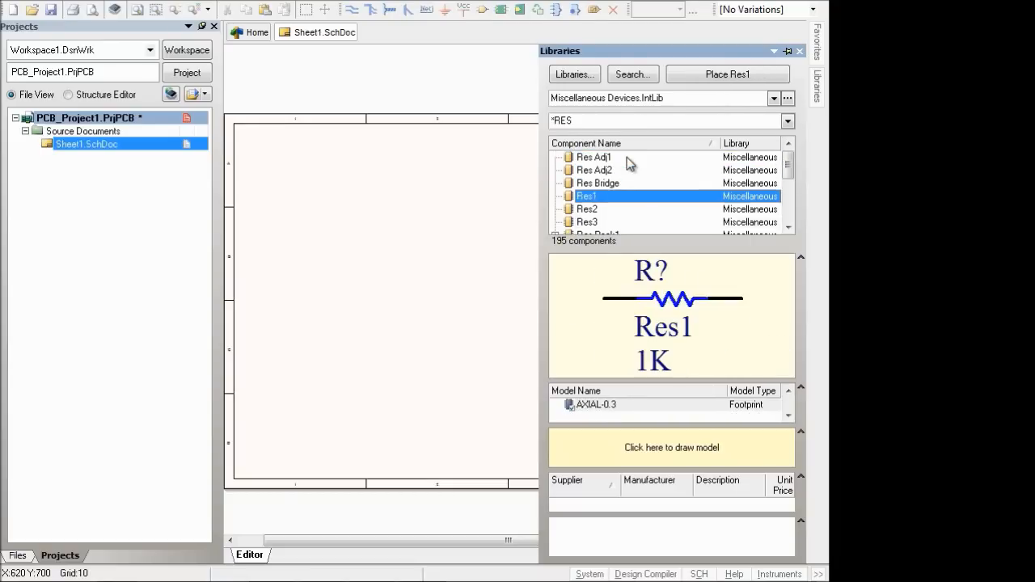
key(Down)
key(Down)
key(Down)
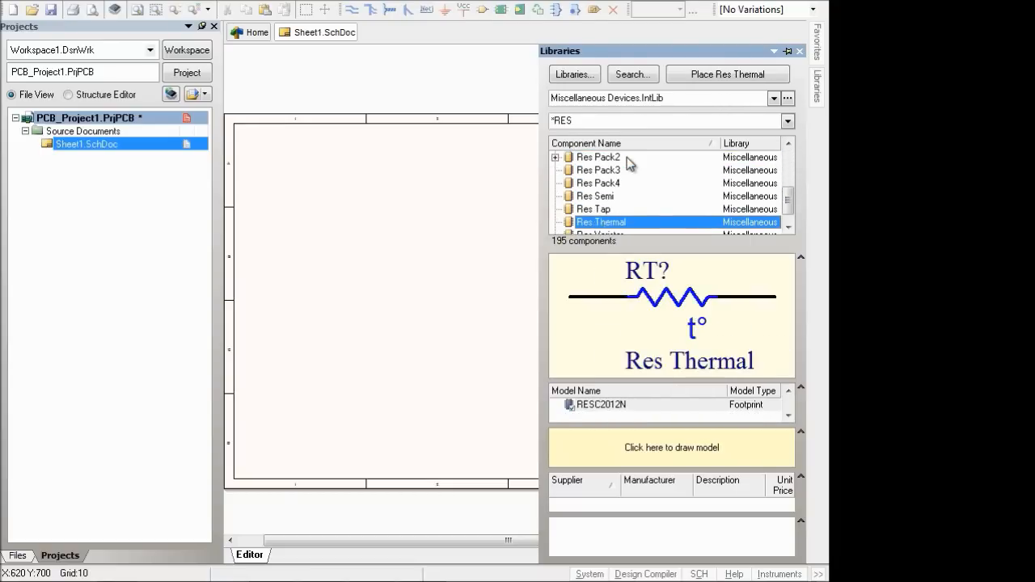
key(Up)
key(Up)
key(Up)
key(Up)
key(Up)
key(Up)
key(Up)
key(Up)
key(Up)
key(Up)
key(Down)
key(Down)
key(Down)
key(Down)
key(Down)
key(Down)
key(Down)
key(Down)
key(Down)
key(Down)
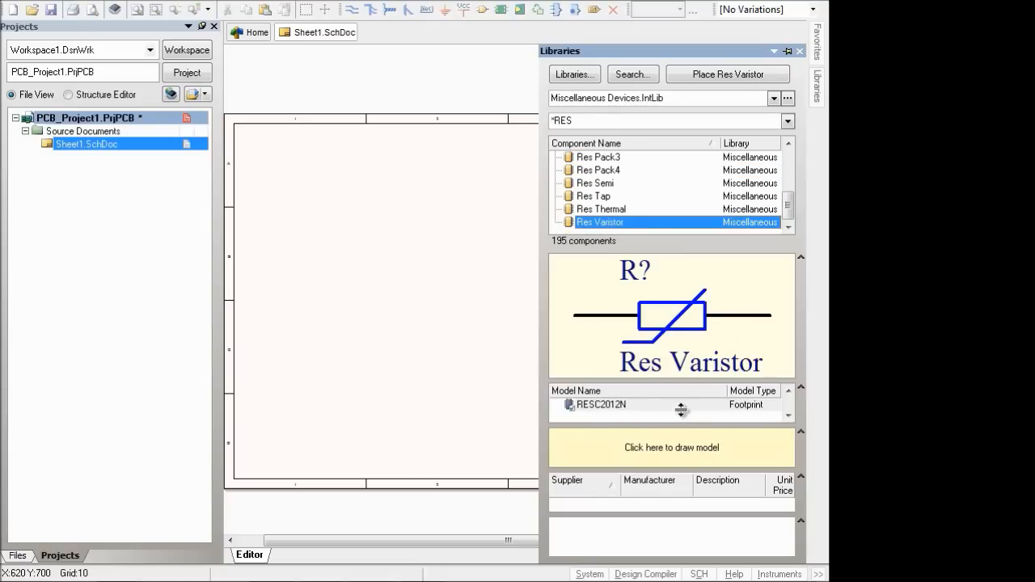
- Reduce the height of the symbol preview and model list to enlarge the footprint model preview area for Res Varistor
drag(680, 383, 672, 332)
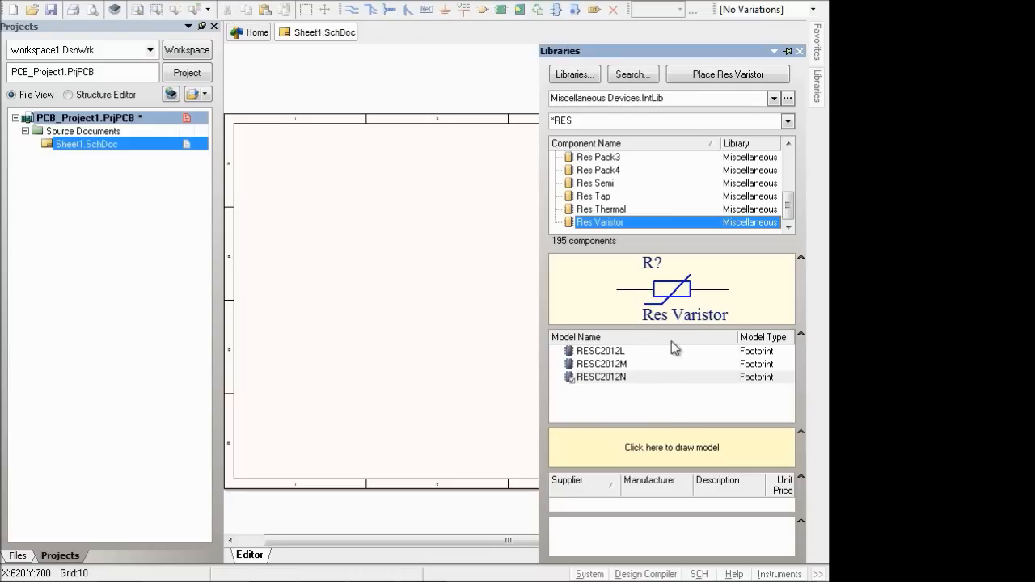
drag(670, 422, 670, 364)
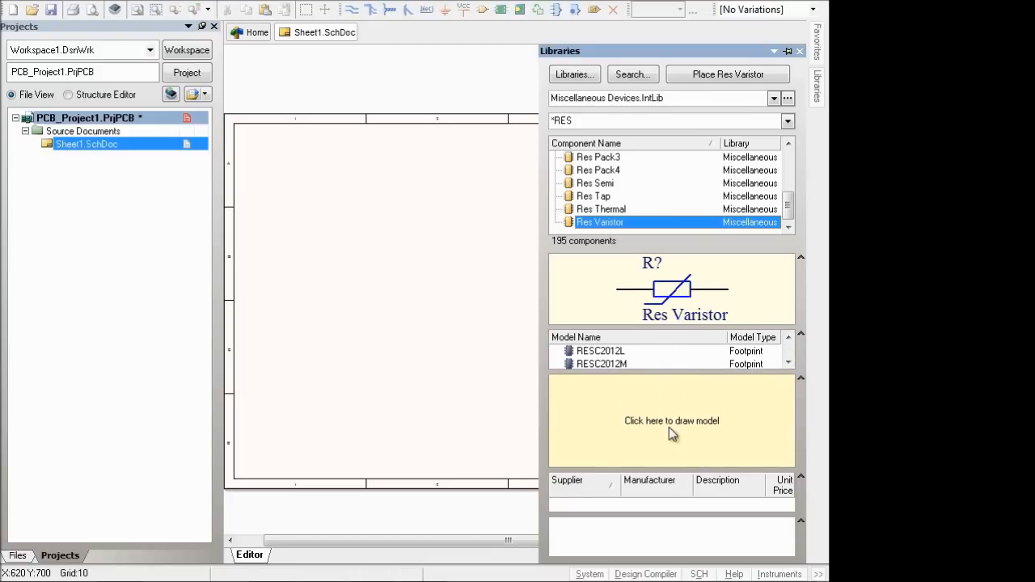
drag(686, 333, 687, 319)
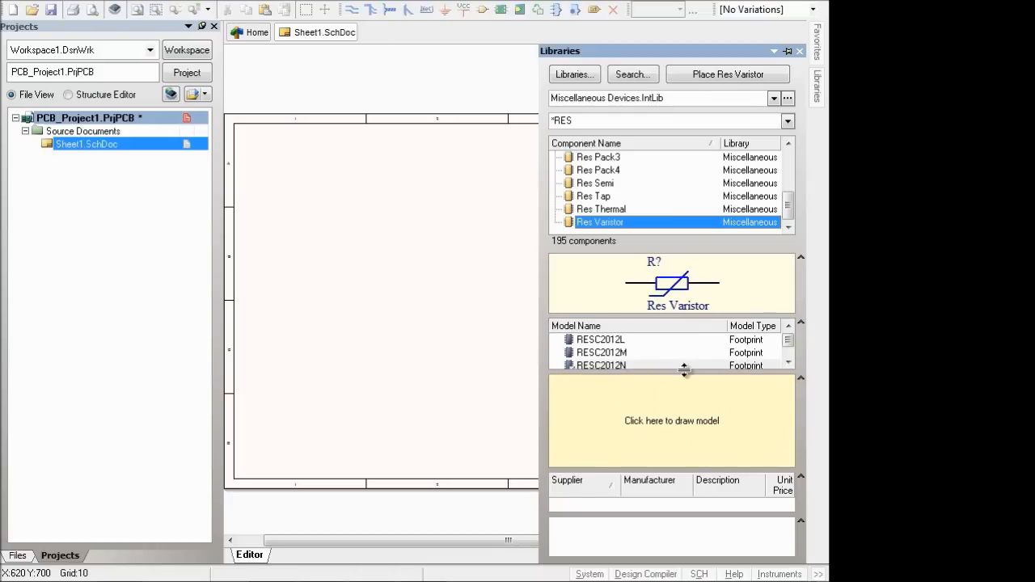
drag(684, 373, 685, 359)
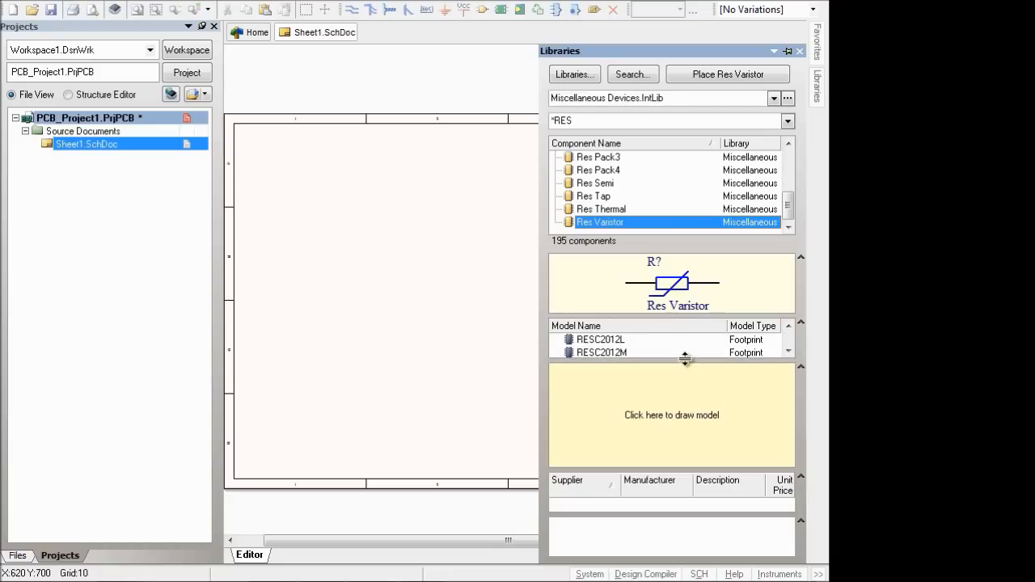
- Draw the footprint model preview for Res Varistor and rotate it to inspect its 3D shape from several sides
click(673, 415)
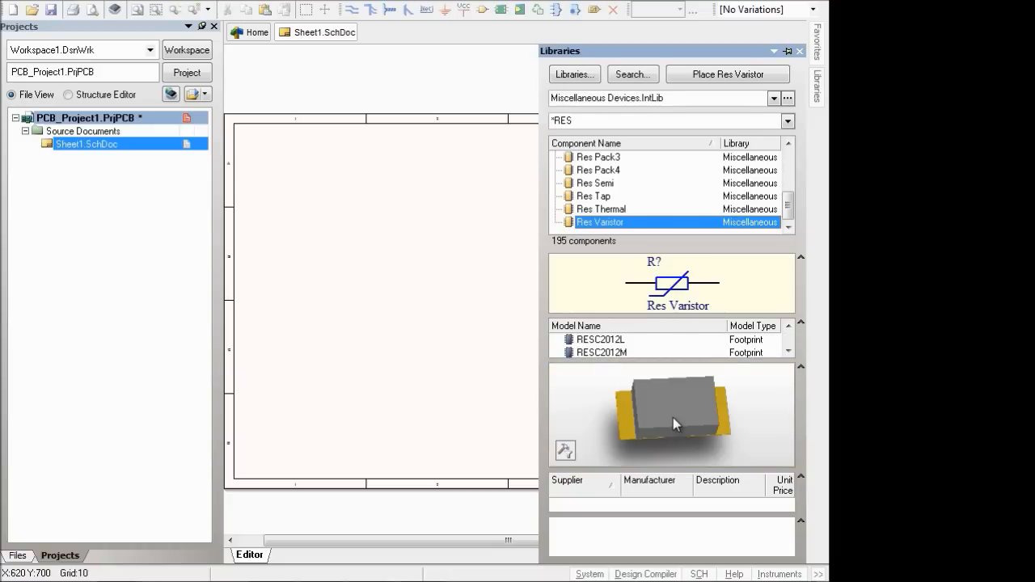
drag(673, 417, 676, 452)
drag(771, 416, 592, 380)
drag(720, 418, 722, 398)
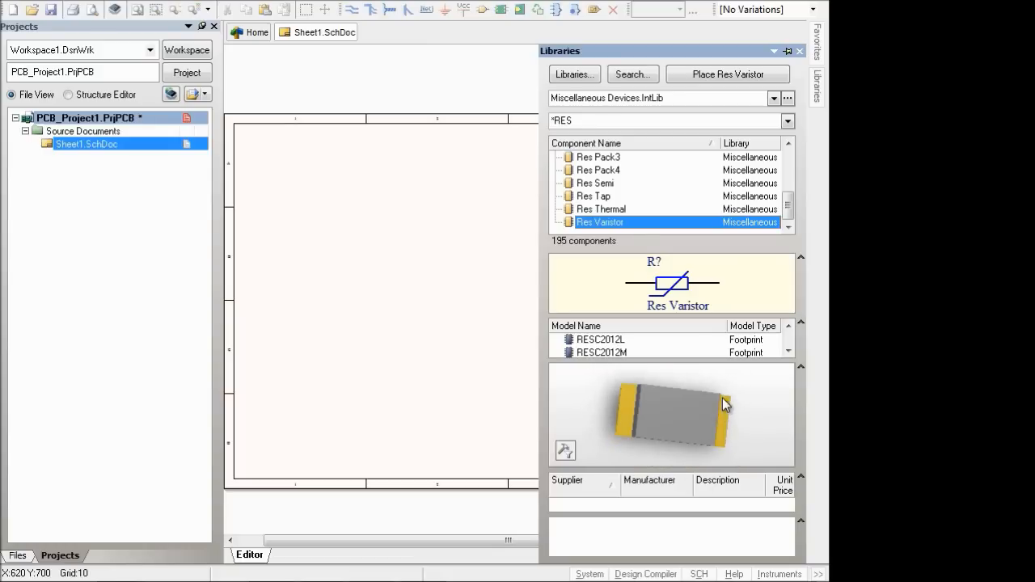
drag(602, 393, 747, 441)
- Inspect the VR3 footprint model of Res Tap from several angles
click(606, 198)
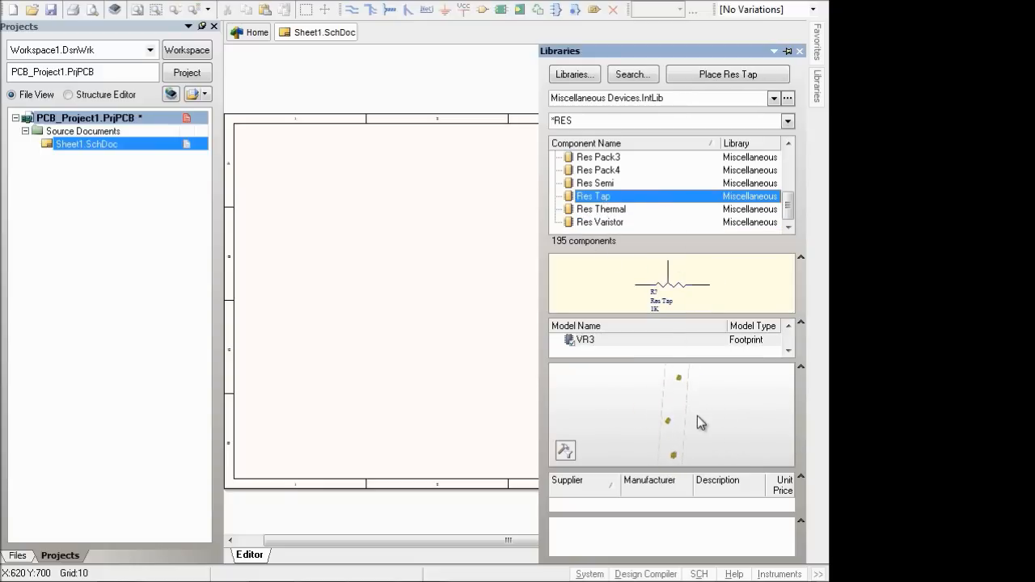
drag(602, 404, 603, 418)
drag(633, 383, 663, 410)
drag(719, 447, 726, 431)
drag(642, 429, 642, 437)
- Inspect the AXIAL-0.5 footprint model of Res Semi from several angles
key(Up)
key(Up)
key(Down)
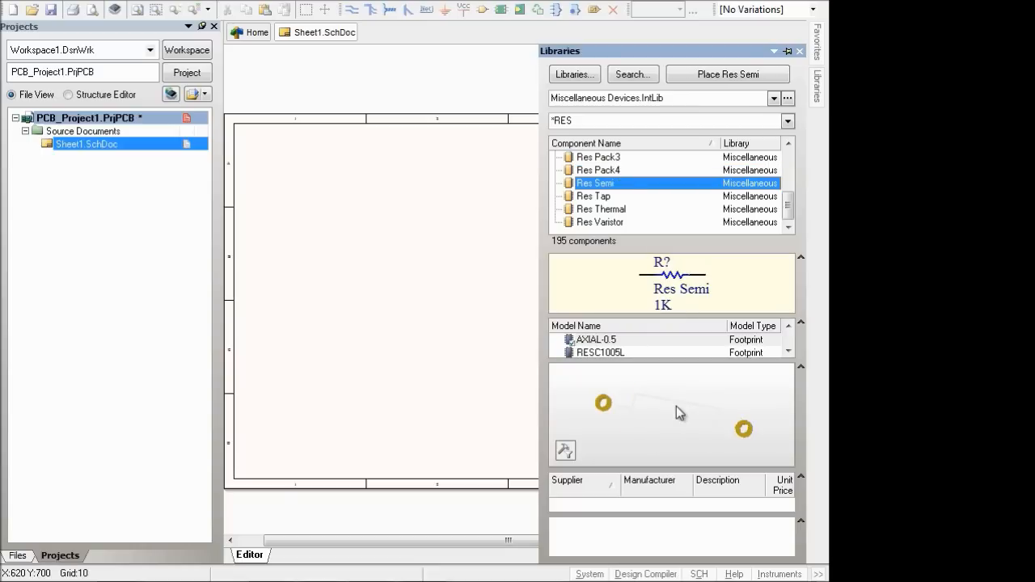
drag(676, 410, 715, 441)
drag(616, 390, 622, 381)
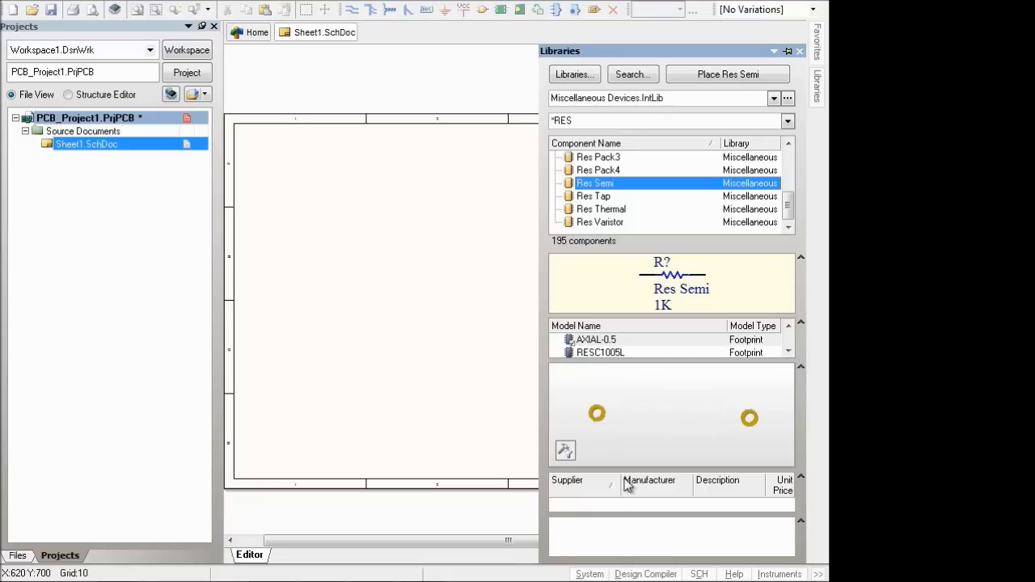
- Open the list of installed libraries and locate Miscellaneous Devices.IntLib in it
click(583, 76)
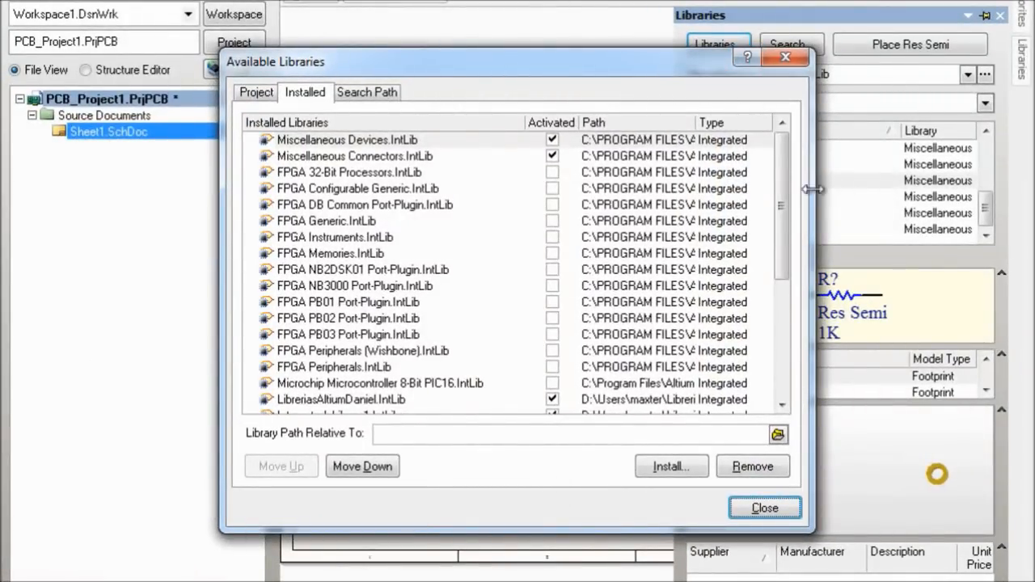
mouse_move(783, 193)
mouse_down()
mouse_move(779, 251)
mouse_move(779, 197)
mouse_up()
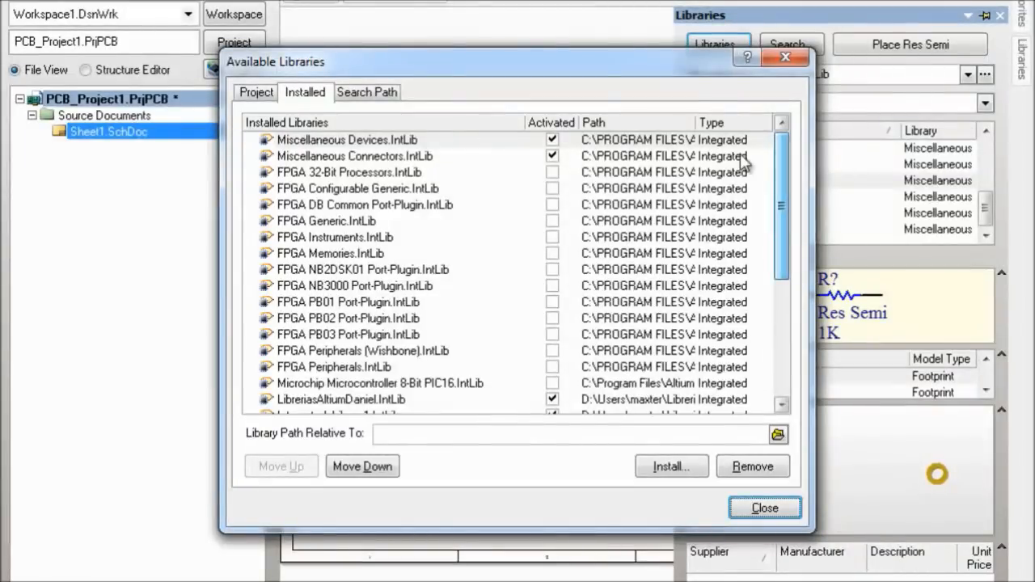
click(354, 153)
click(352, 143)
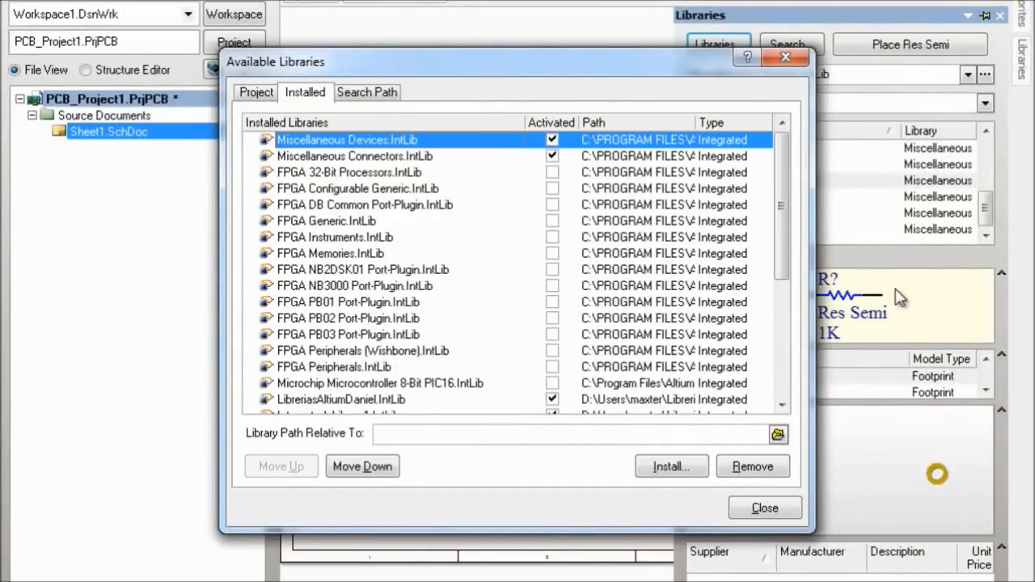
- Examine the other installed libraries, including Integrated_Library1, NSC Temperature Sensor, ST Sensor Temperature Sensor and ST Interface DC Motor Controller
drag(785, 192, 686, 311)
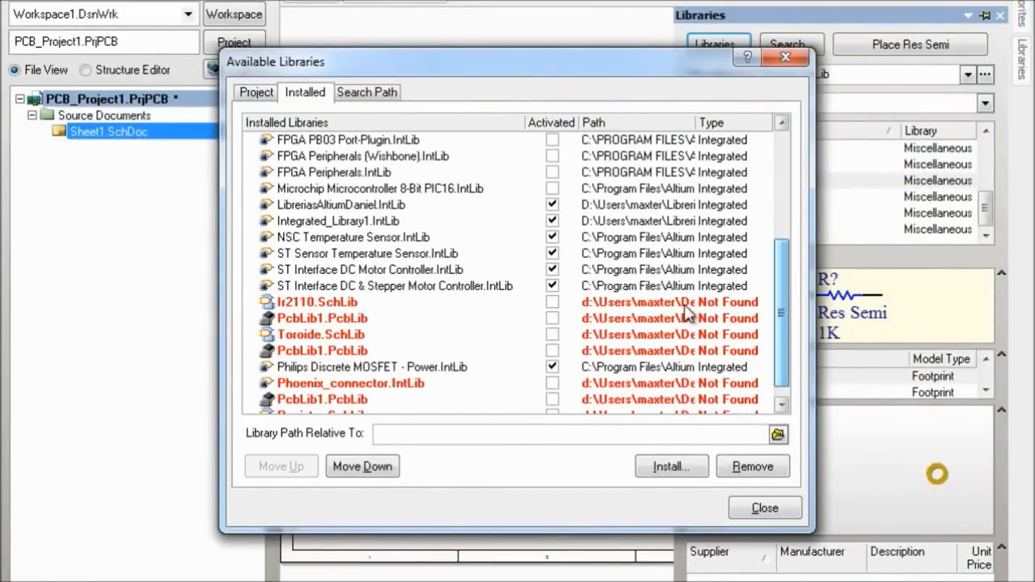
click(402, 236)
click(414, 270)
click(404, 222)
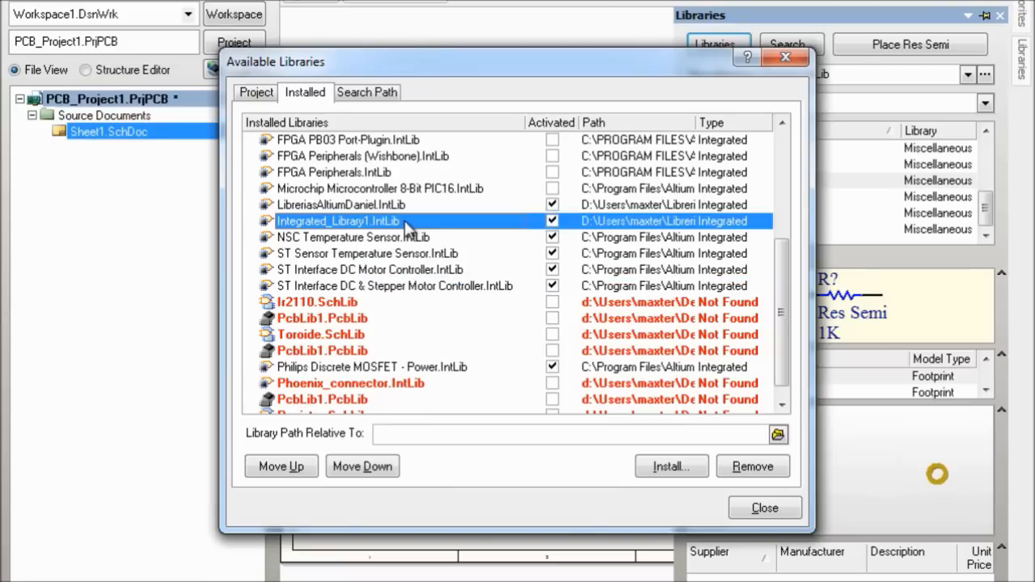
click(382, 205)
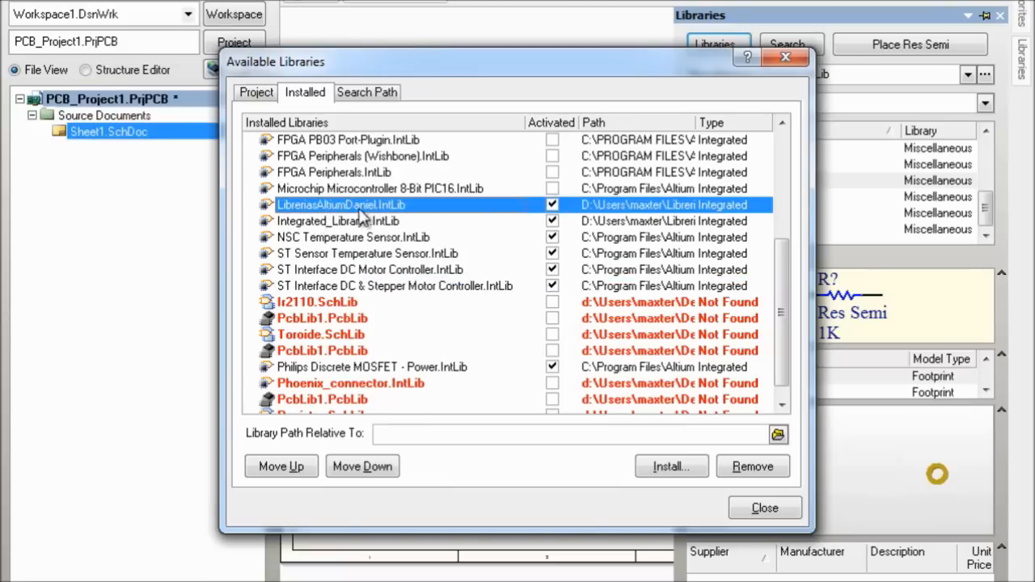
click(328, 226)
click(336, 238)
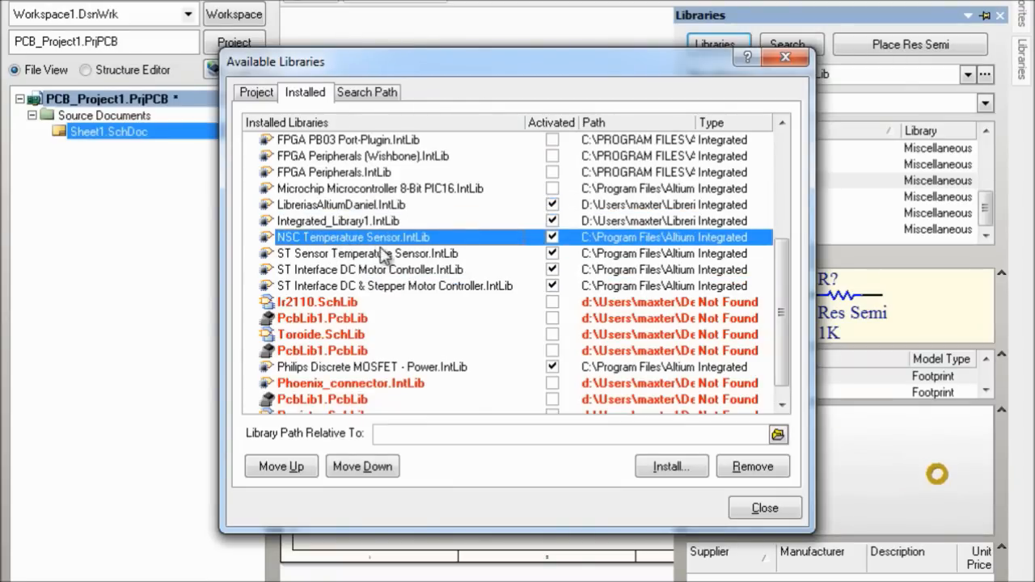
click(283, 256)
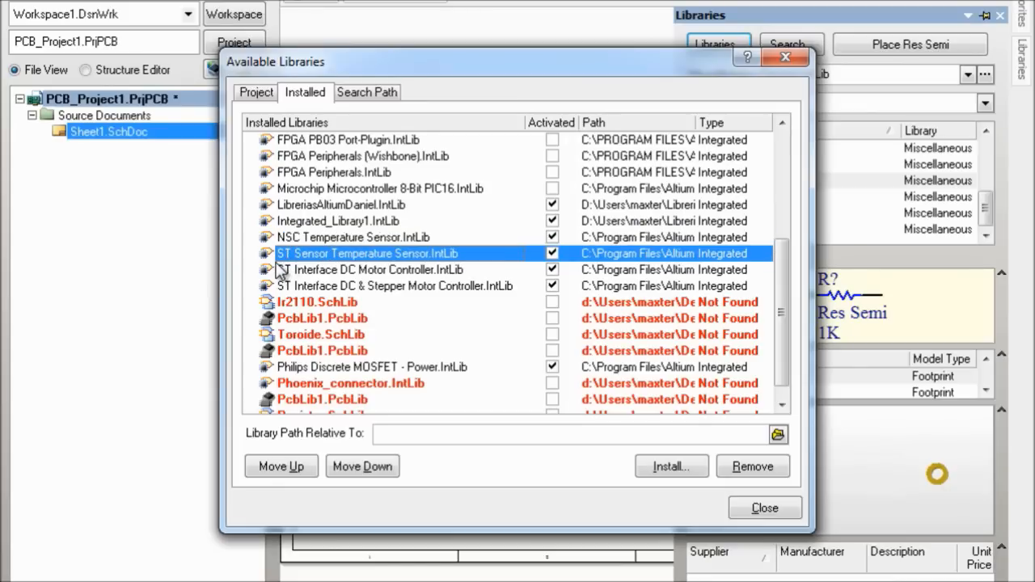
click(318, 241)
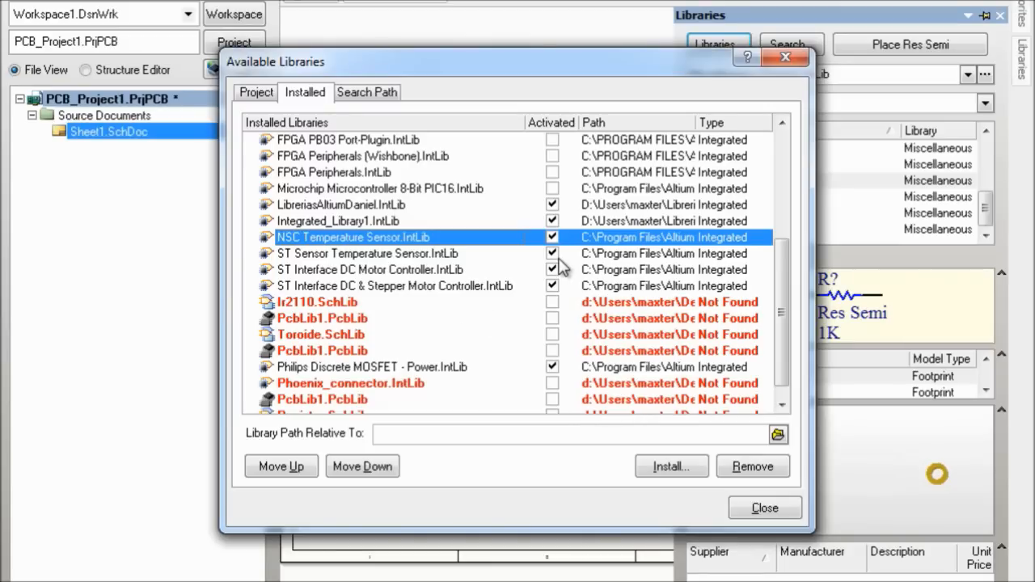
click(294, 273)
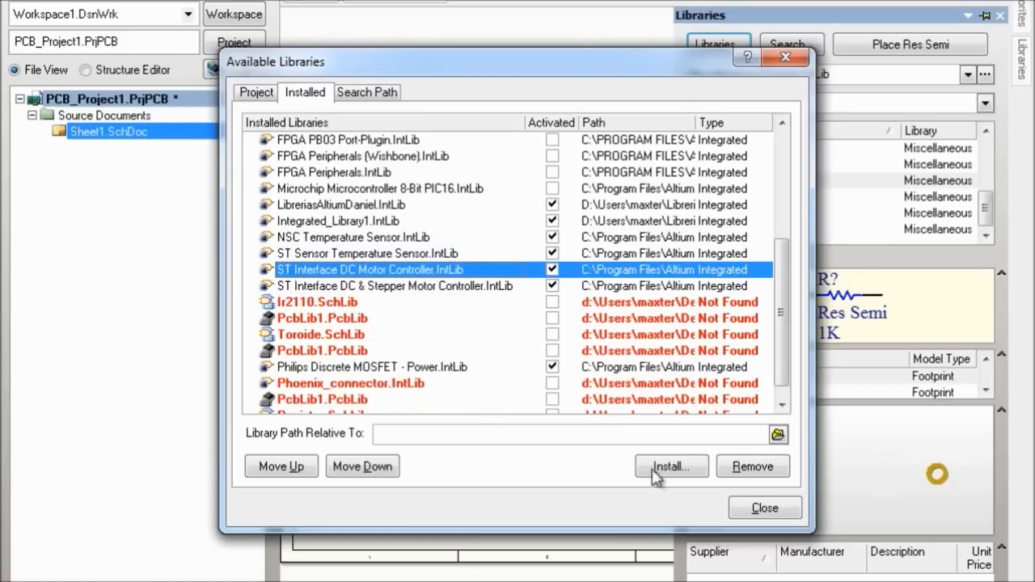
click(427, 238)
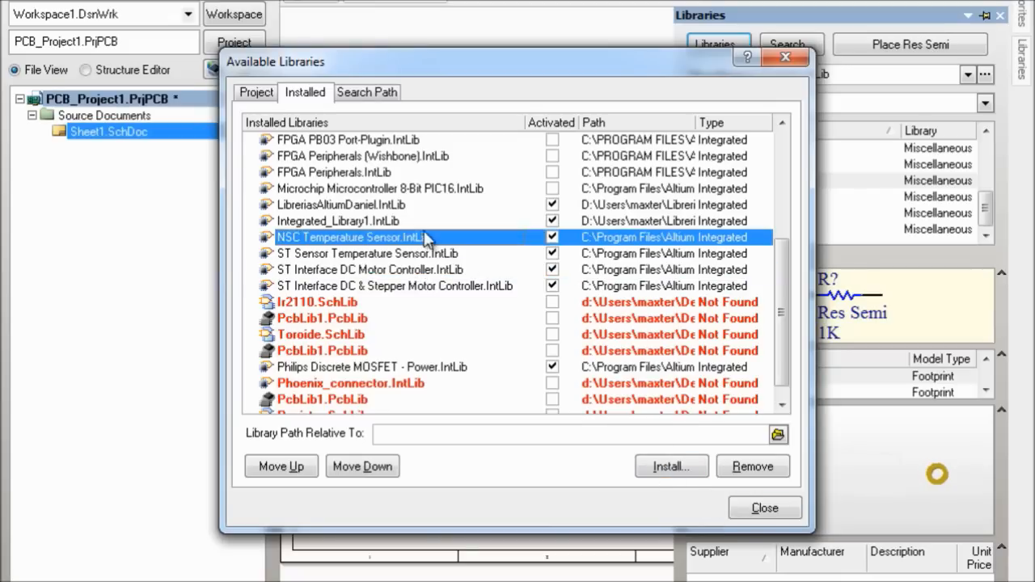
scroll(577, 468, up, 4)
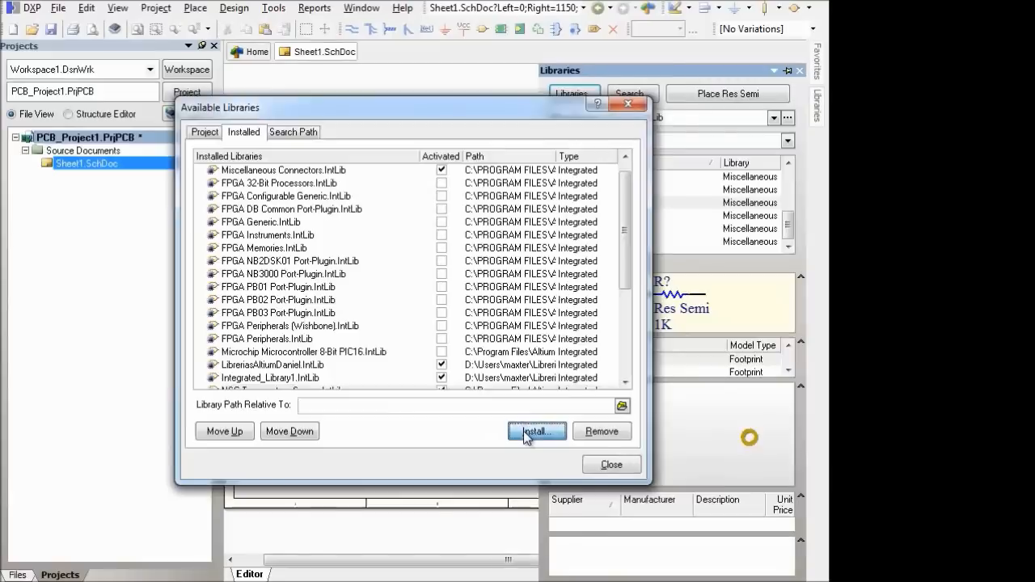
- Start installing a library and browse to the Library folder under C:, Archivos de programa, Altium Designer Summer 09
click(533, 431)
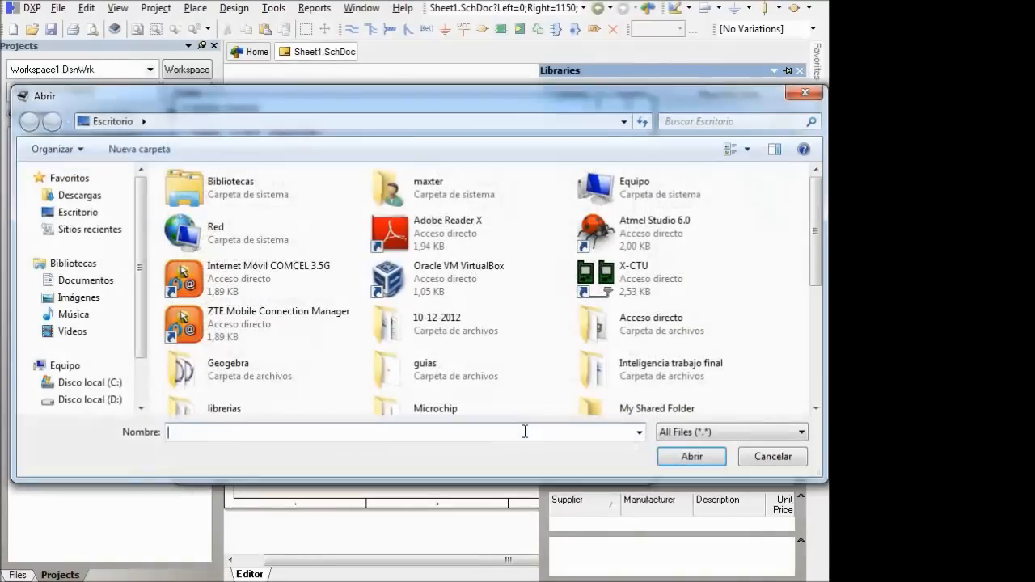
drag(426, 97, 431, 40)
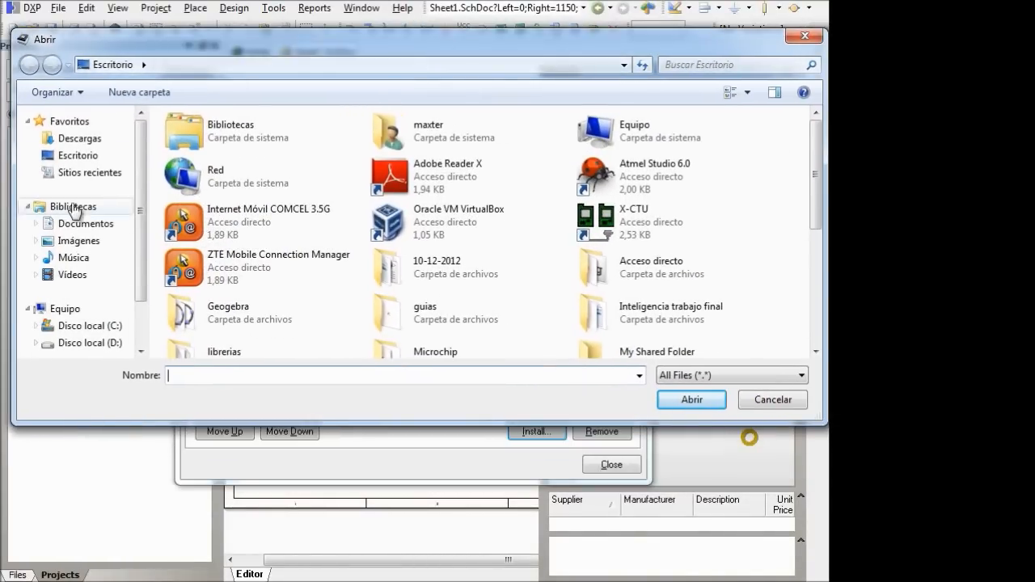
click(89, 325)
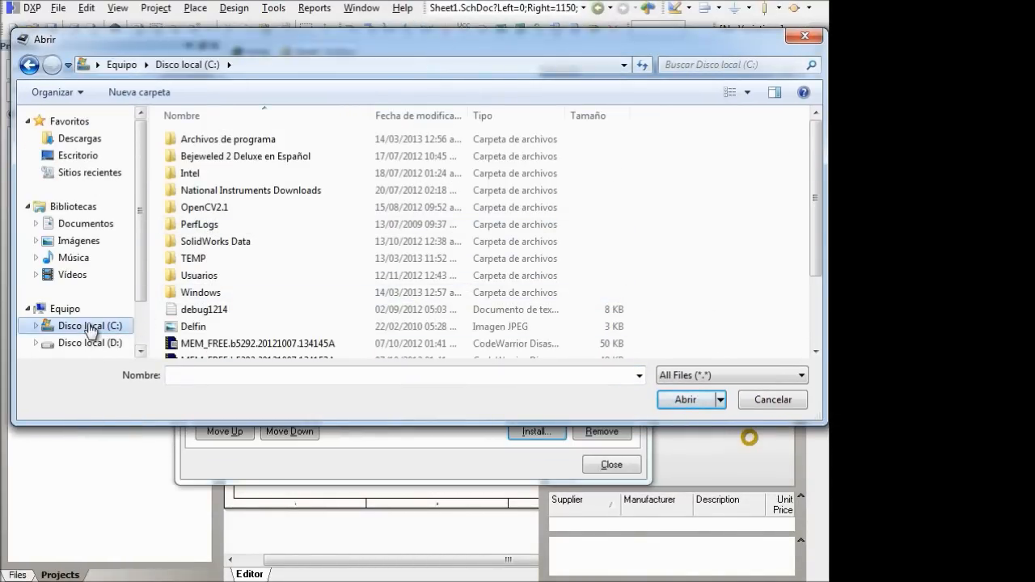
scroll(815, 194, down, 1)
scroll(815, 191, up, 1)
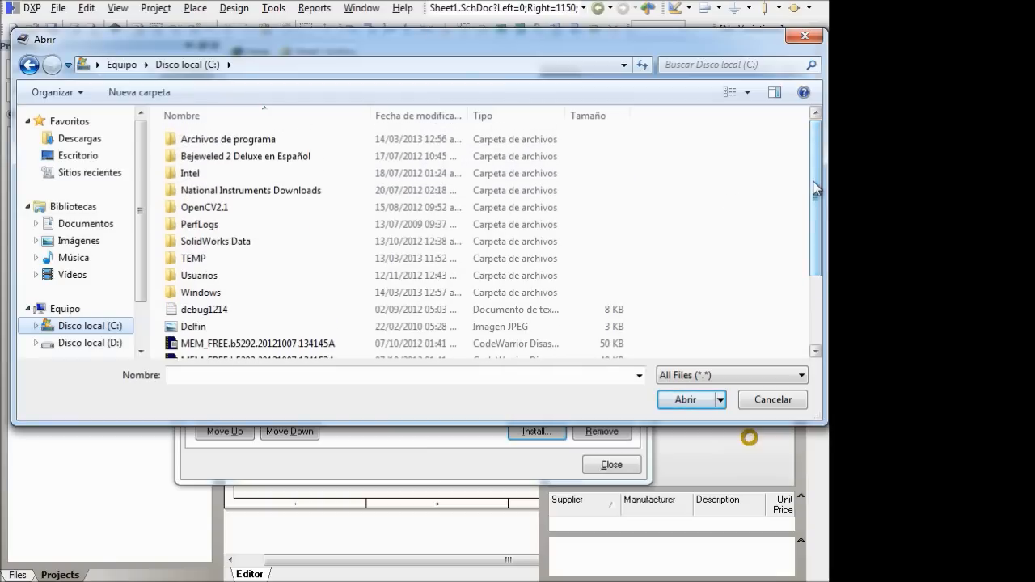
double_click(267, 140)
scroll(270, 143, down, 2)
scroll(270, 138, up, 2)
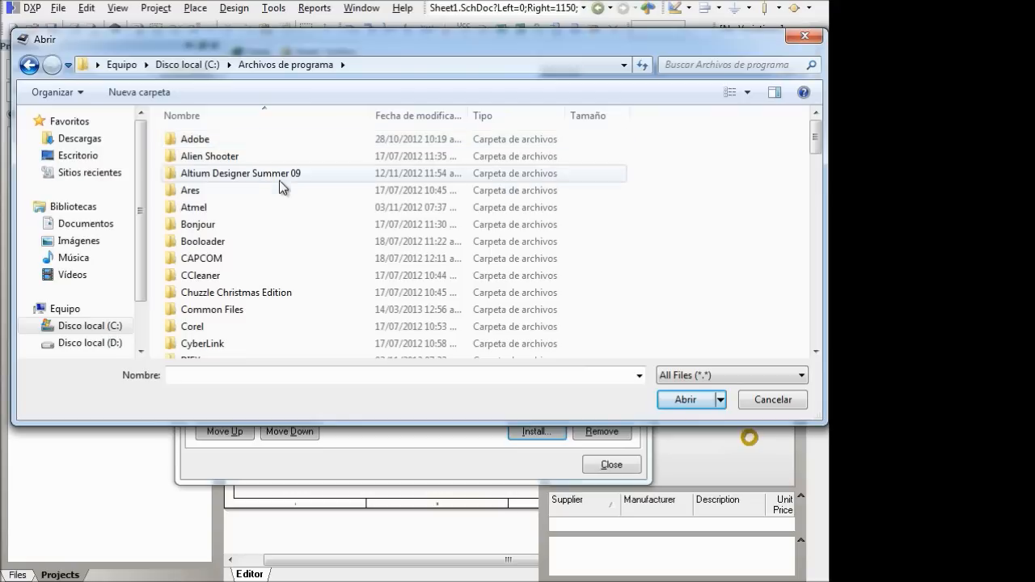
double_click(280, 174)
scroll(284, 176, down, 1)
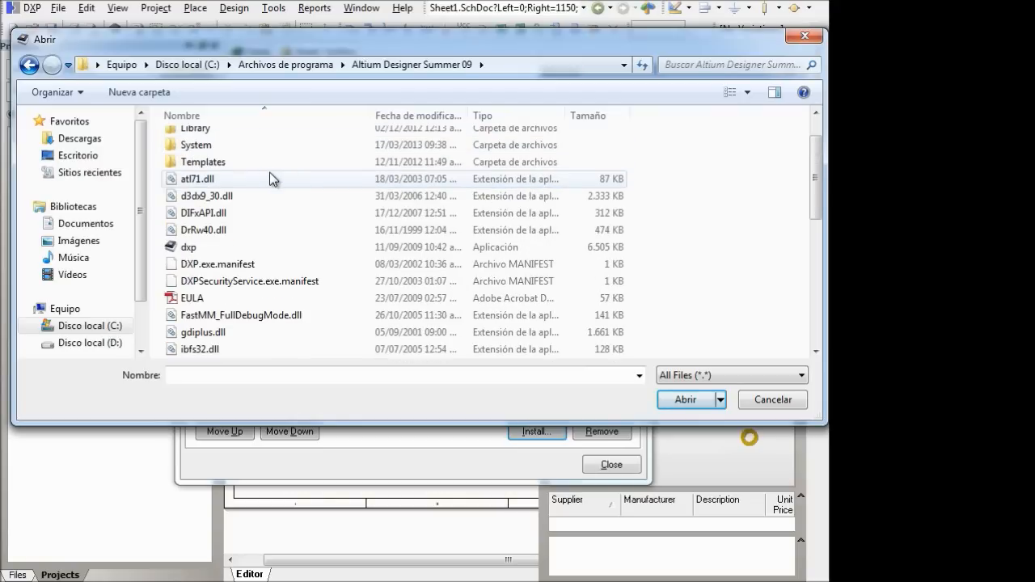
scroll(271, 174, up, 1)
double_click(254, 178)
scroll(306, 188, down, 1)
scroll(310, 193, down, 1)
scroll(324, 291, up, 2)
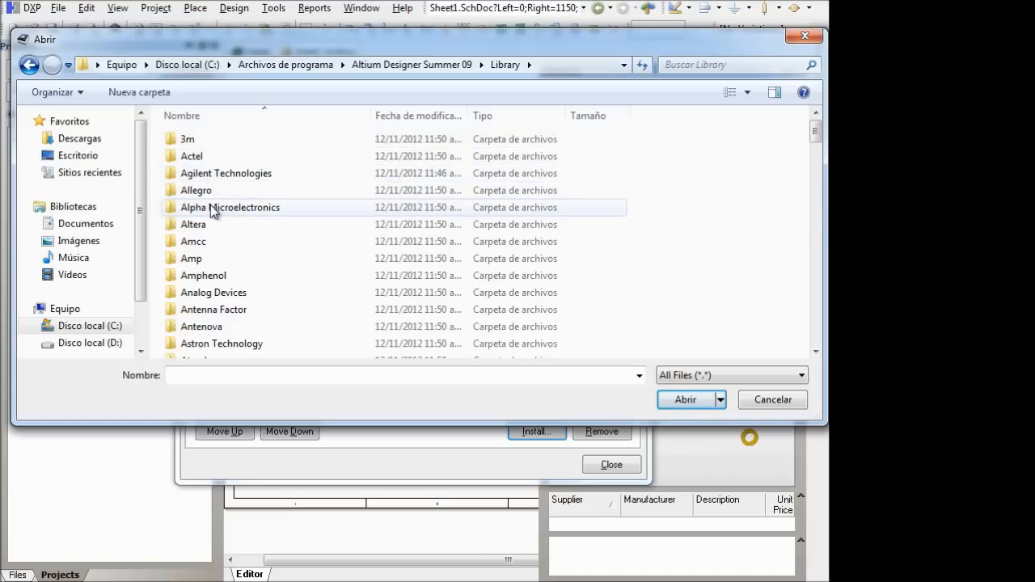
- Look through the manufacturer folders, such as Allegro and Amphenol, and open the Atmel folder
click(211, 193)
scroll(266, 248, down, 1)
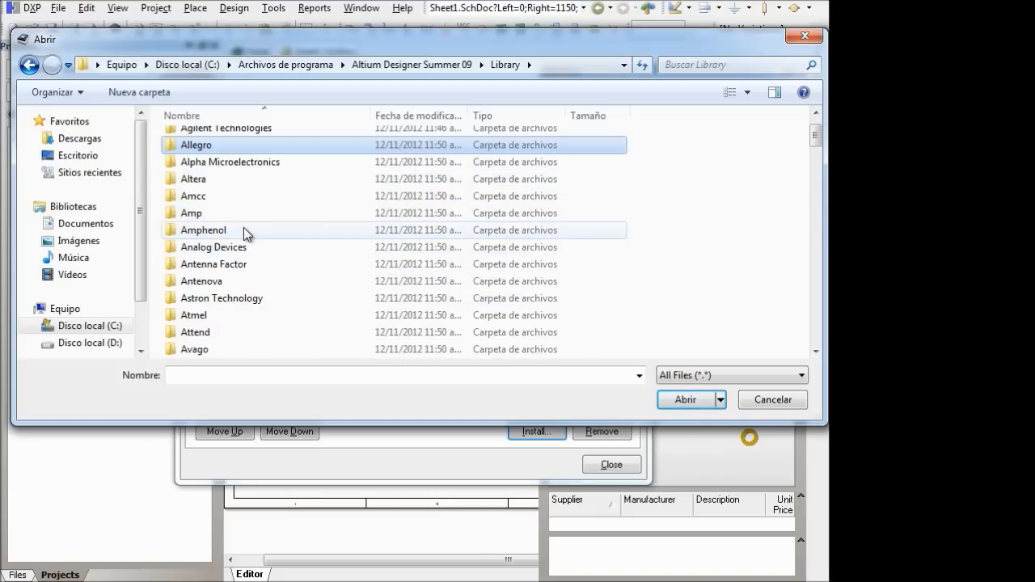
click(244, 230)
scroll(245, 230, down, 1)
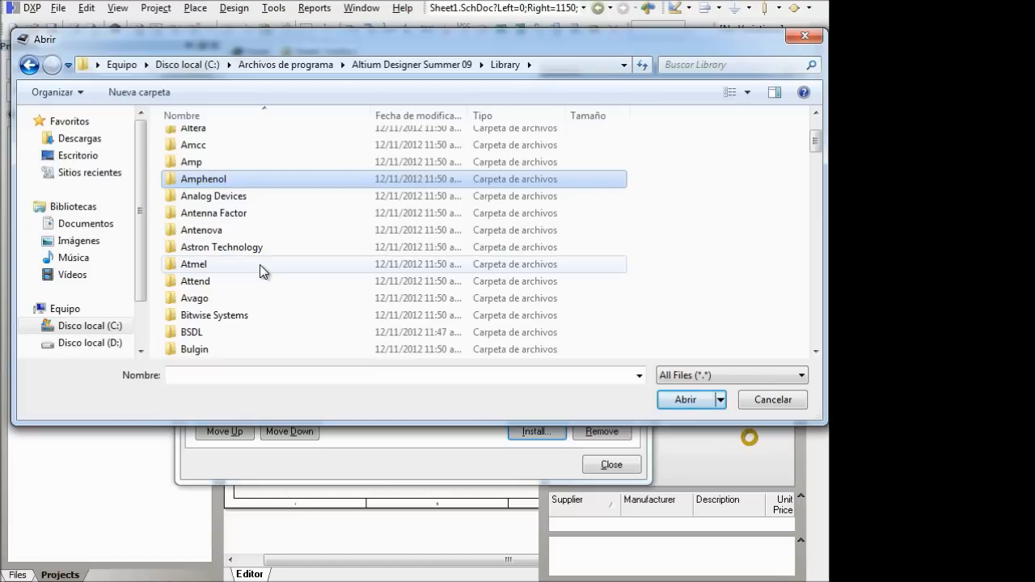
click(257, 266)
scroll(254, 271, down, 1)
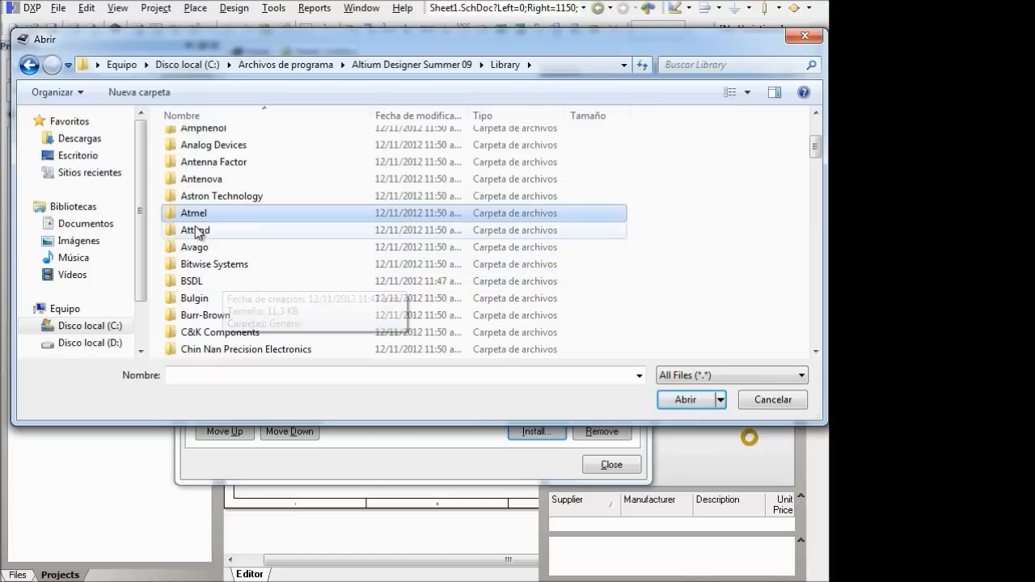
double_click(201, 215)
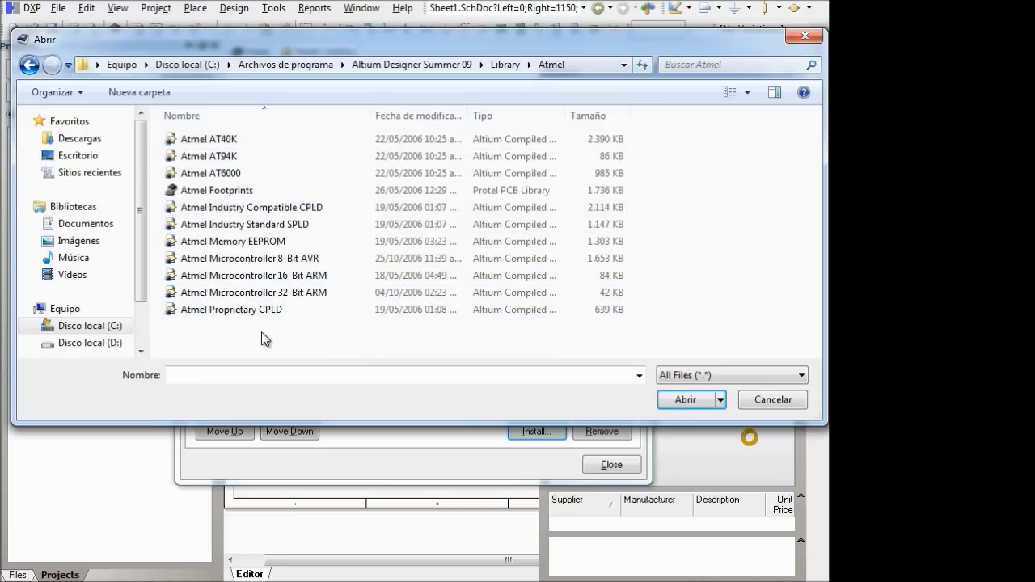
- Install the Atmel Microcontroller 8-Bit AVR library and close the available libraries list
click(234, 140)
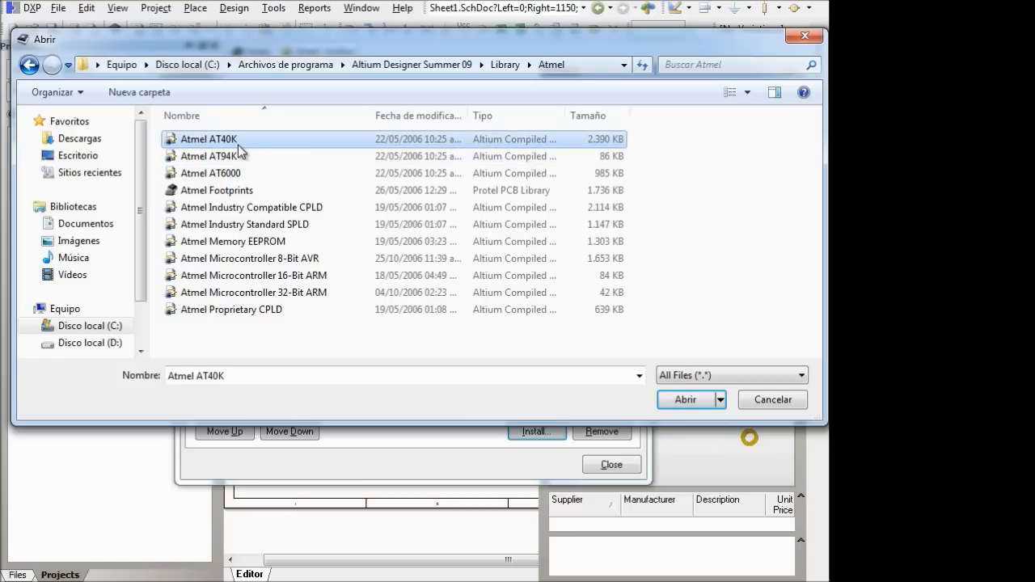
click(255, 260)
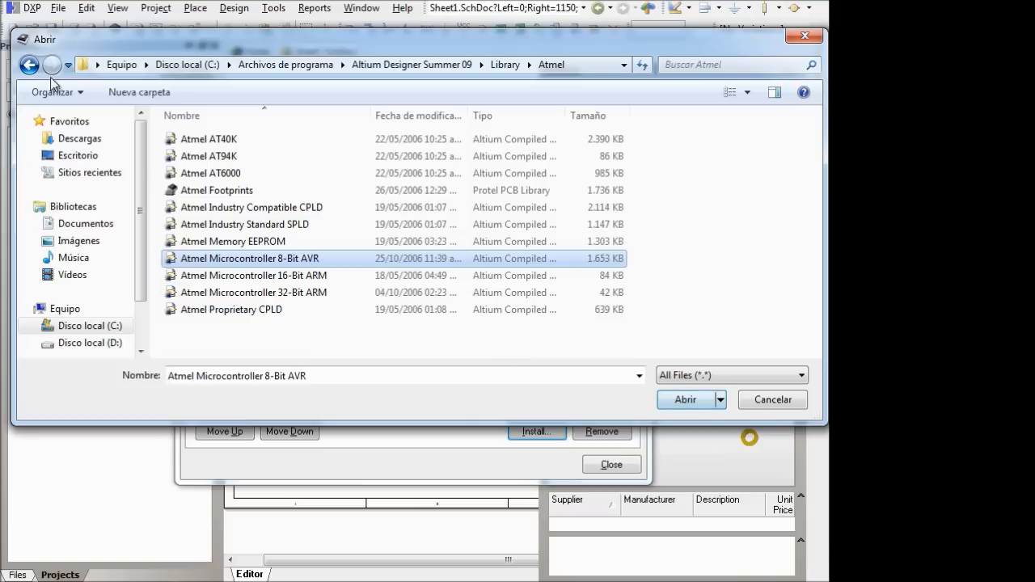
click(681, 400)
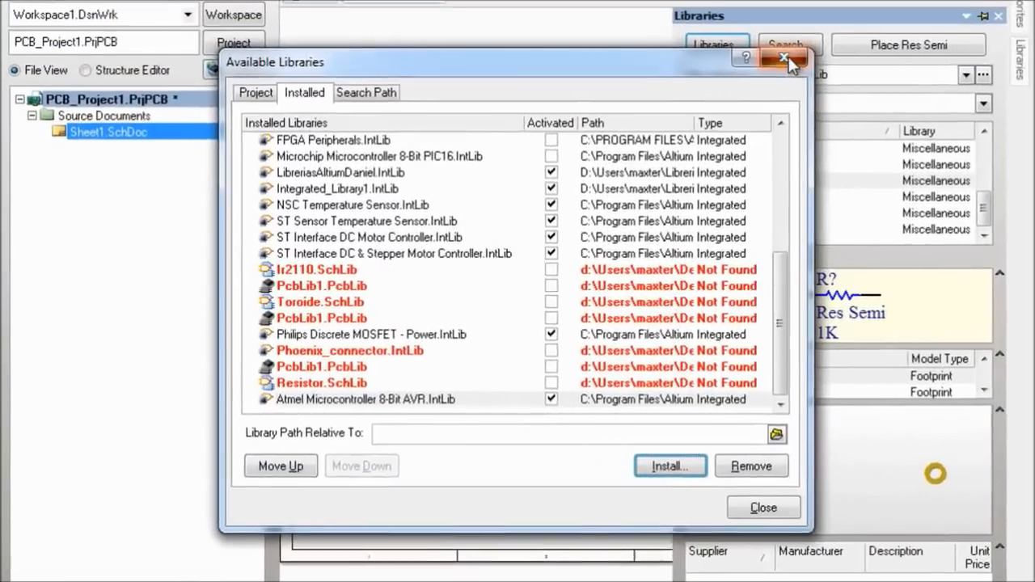
click(611, 464)
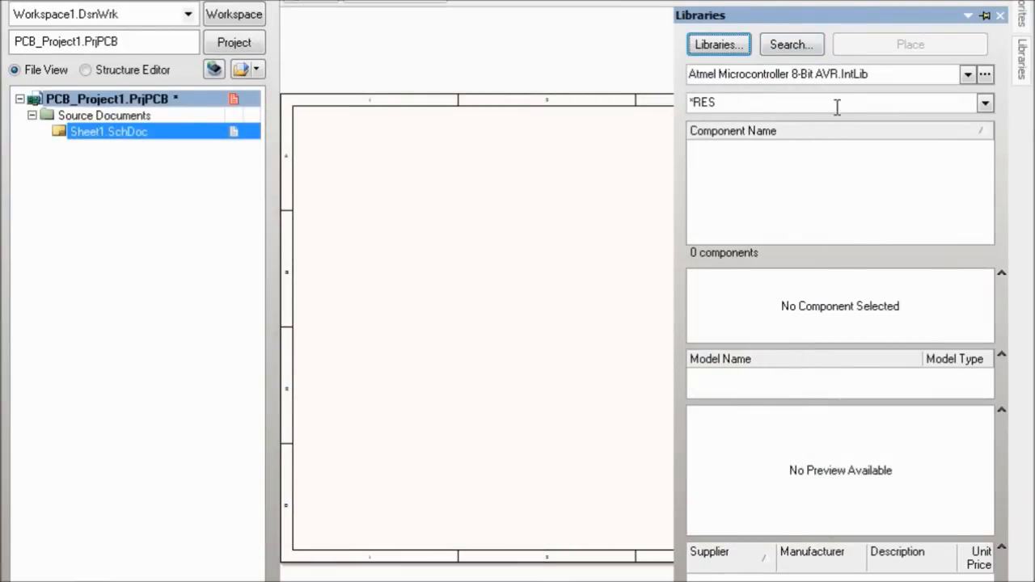
- Set the component filter for Atmel Microcontroller 8-Bit AVR.IntLib to * by removing RES
click(742, 103)
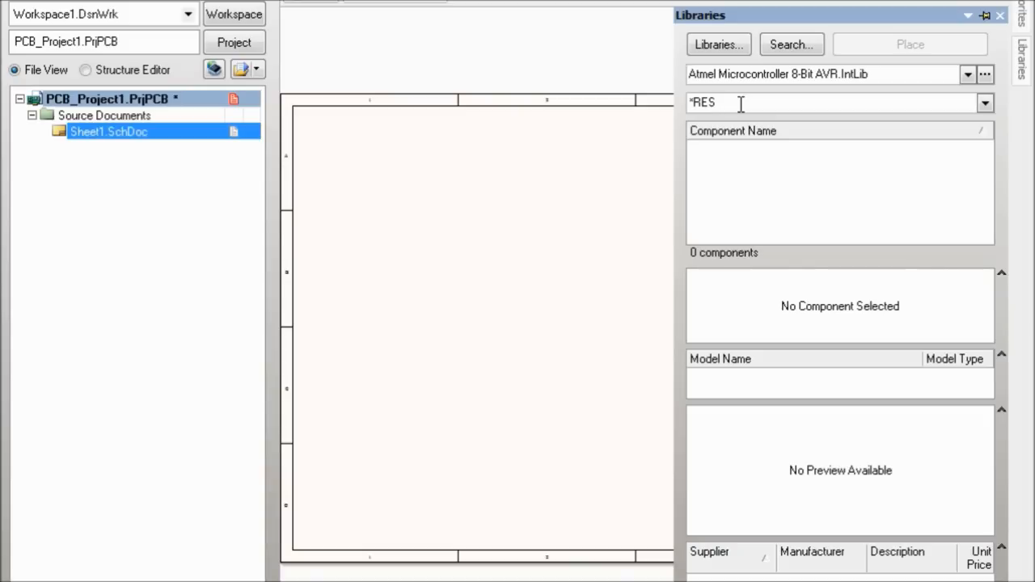
key(BackSpace)
key(BackSpace)
key(BackSpace)
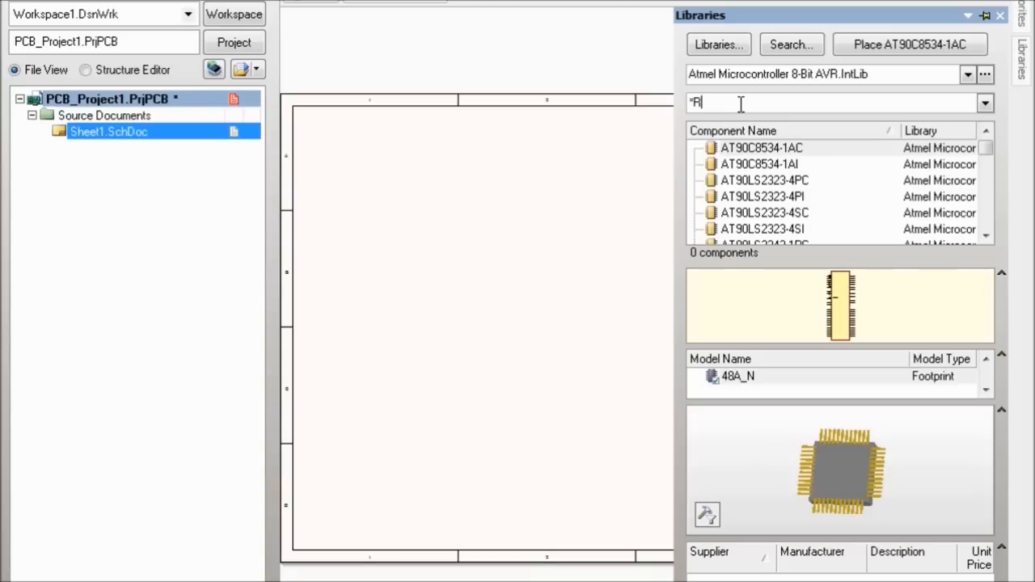
- Examine the symbols and footprint models of the Atmel AVR components one by one, starting at AT90C8534-1AC
click(764, 151)
key(Down)
key(Down)
key(Up)
key(Up)
key(Down)
key(Down)
key(Down)
key(Down)
key(Down)
key(Down)
key(Down)
key(Down)
key(Down)
key(Down)
key(Down)
key(Down)
key(Down)
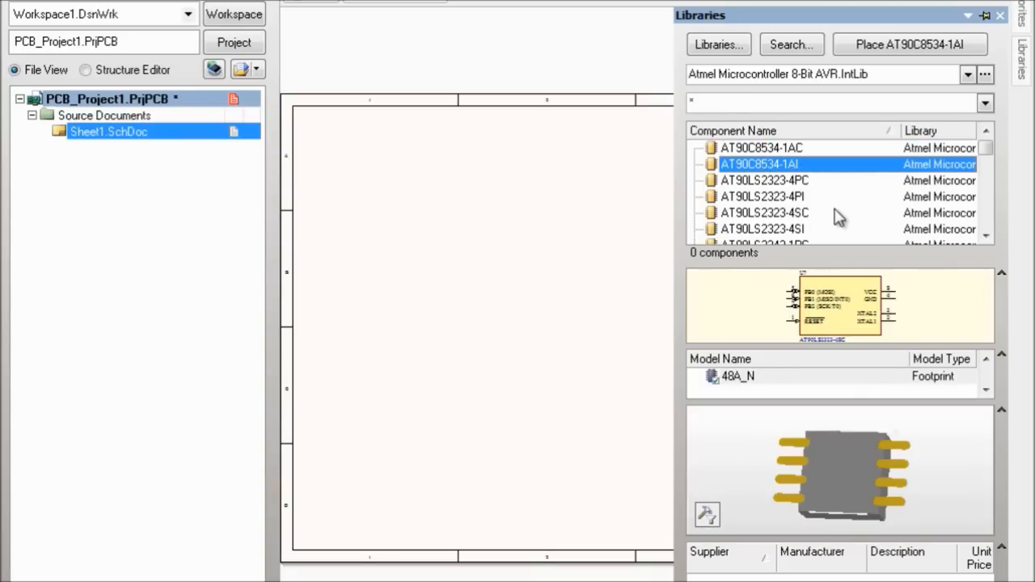
- Browse back through the AT90LS2343 components to view their symbols and footprints
key(Up)
key(Up)
key(Up)
key(Up)
key(Up)
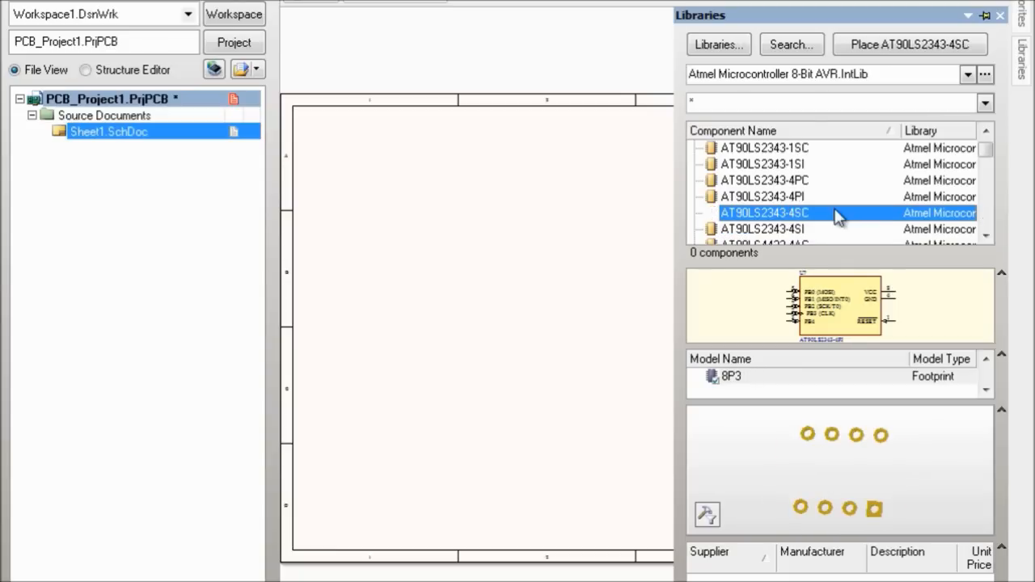
- Resize the symbol preview, model list and footprint preview for AT90LS2343-1SC so that several of its models are listed
drag(862, 349, 847, 424)
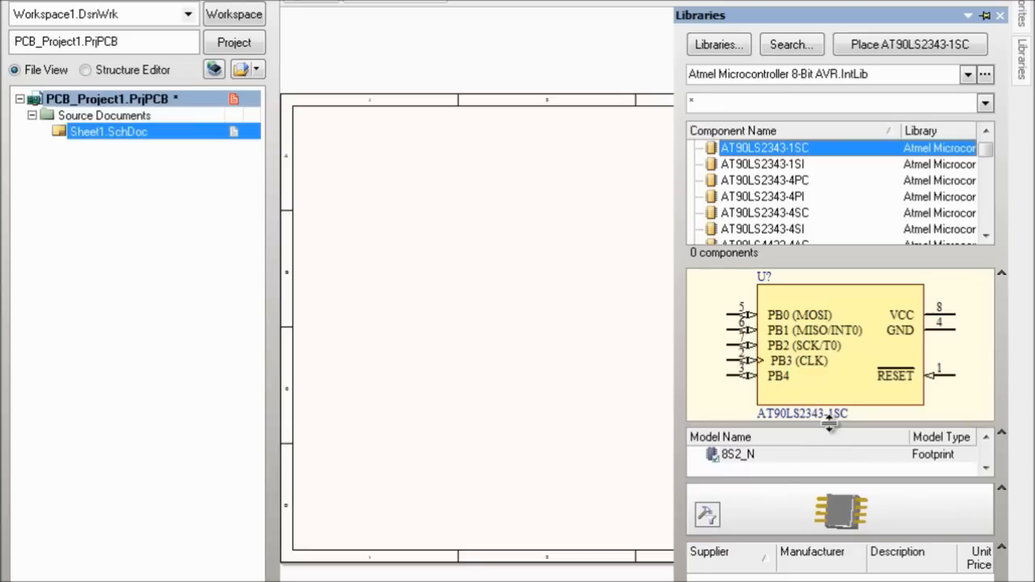
drag(831, 425, 843, 322)
drag(801, 479, 809, 376)
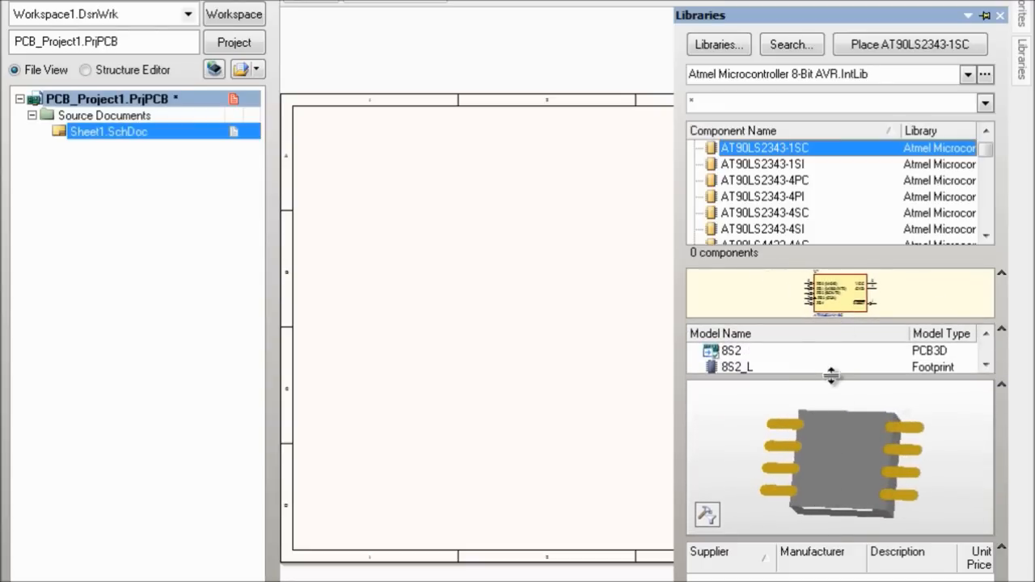
drag(832, 377, 828, 414)
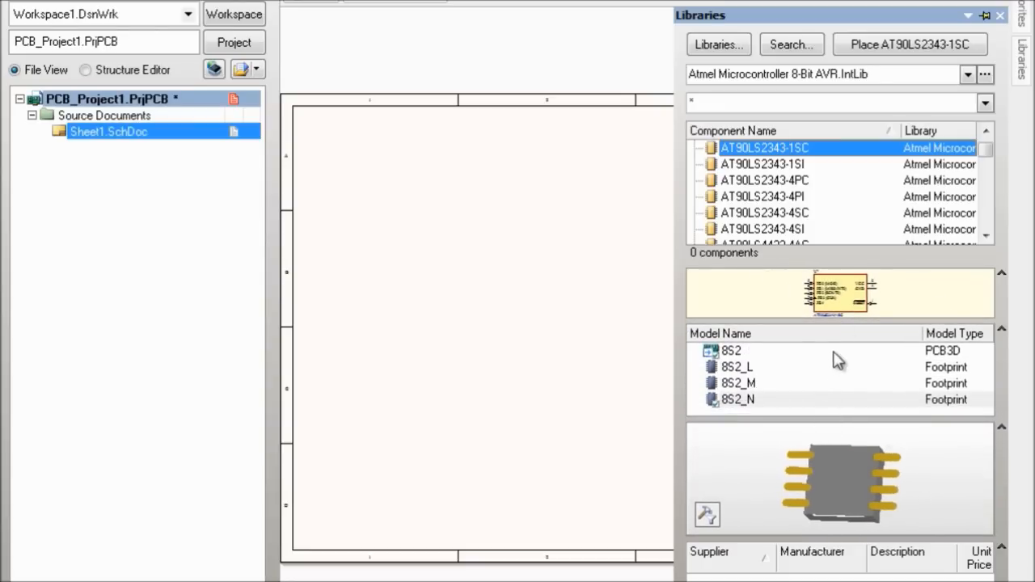
drag(836, 322, 834, 344)
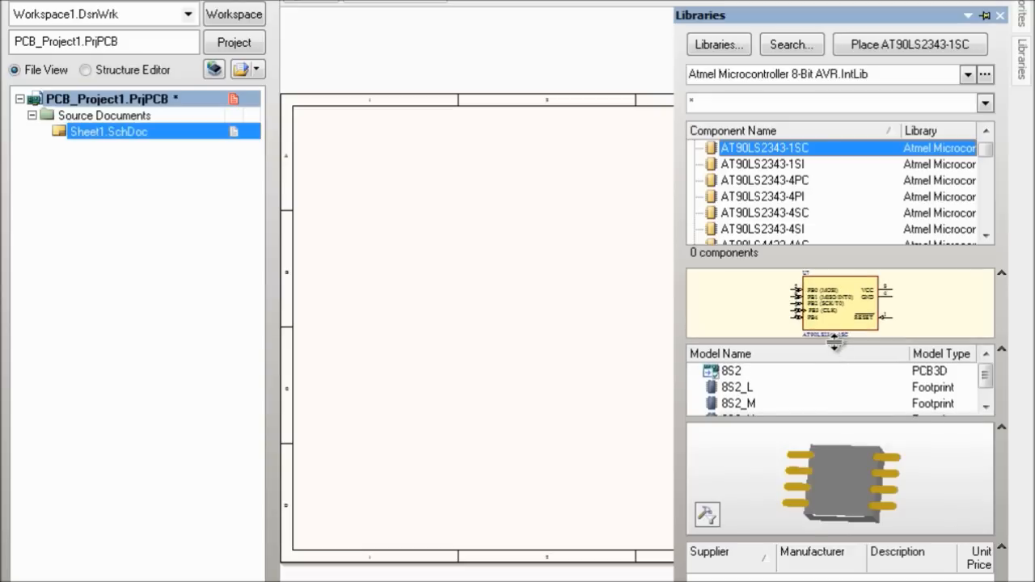
- Examine the symbols and footprint models of the AVR components from AT90LS2343-1SI to ATmega8-16MC, and return to the schematic sheet
click(779, 164)
key(Down)
key(Down)
key(Down)
key(Down)
key(Down)
key(Up)
key(Up)
key(Up)
key(Down)
key(Down)
key(Down)
key(Down)
key(Down)
key(Down)
key(Down)
key(Down)
key(Down)
key(Down)
key(Down)
key(Down)
key(Down)
key(Down)
key(Down)
key(Down)
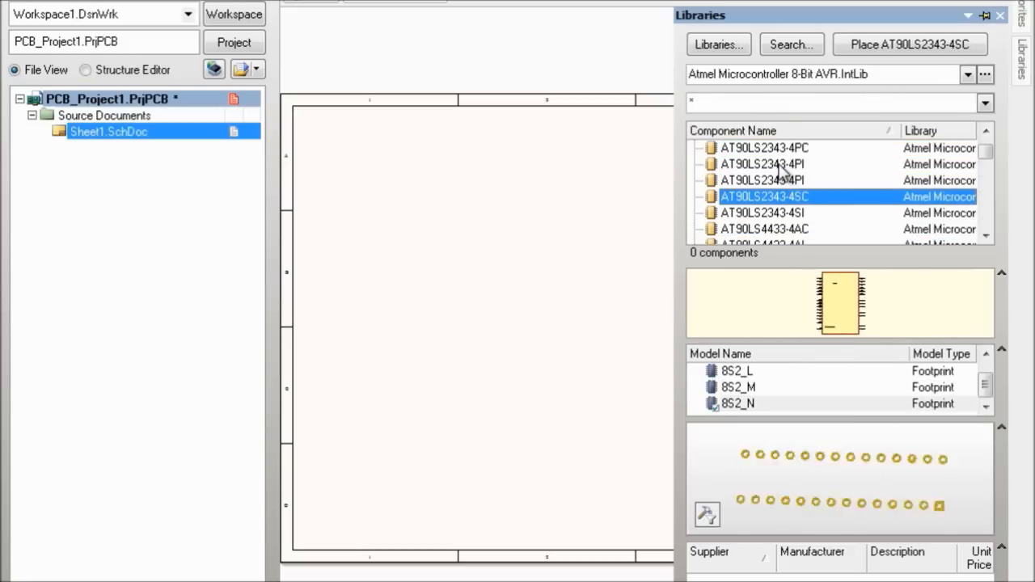
key(Down)
key(Down)
key(Down)
key(Down)
key(Down)
key(Down)
key(Down)
key(Down)
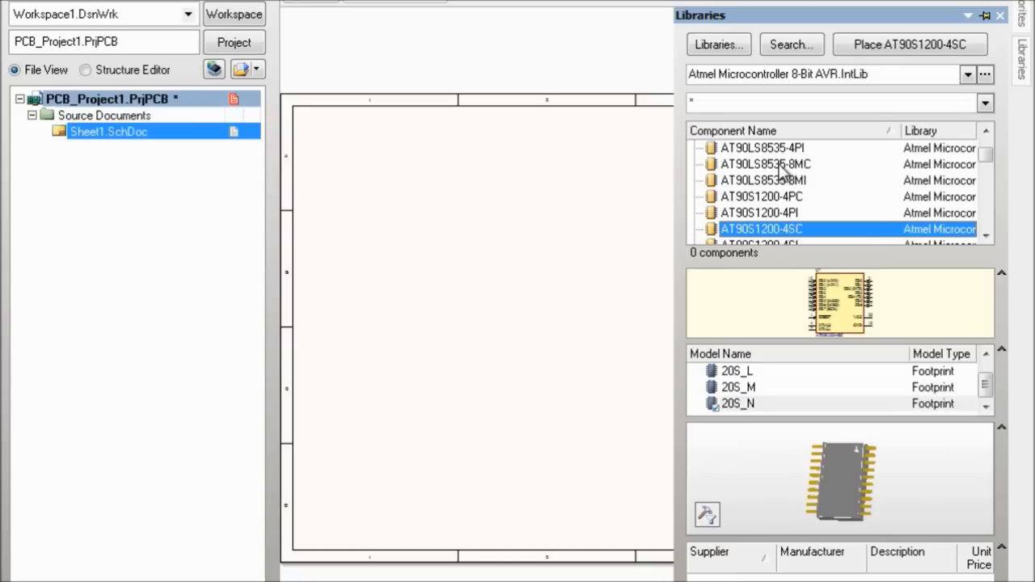
key(Down)
key(Down)
key(Down)
key(Down)
key(Down)
key(Down)
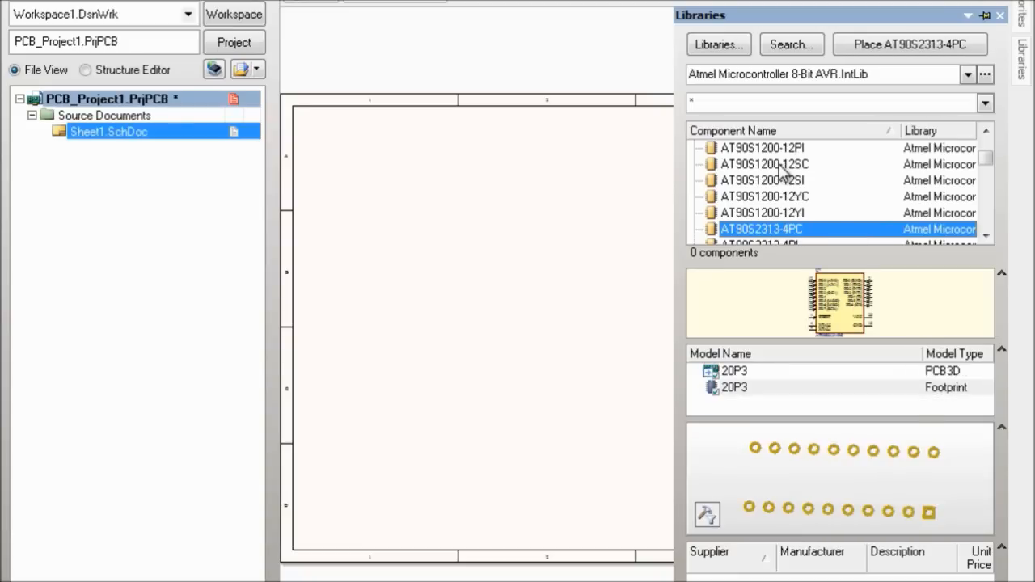
key(Down)
key(Down)
key(Down)
key(Down)
key(Down)
key(Down)
key(Down)
key(Down)
key(Down)
key(Down)
key(Down)
key(Down)
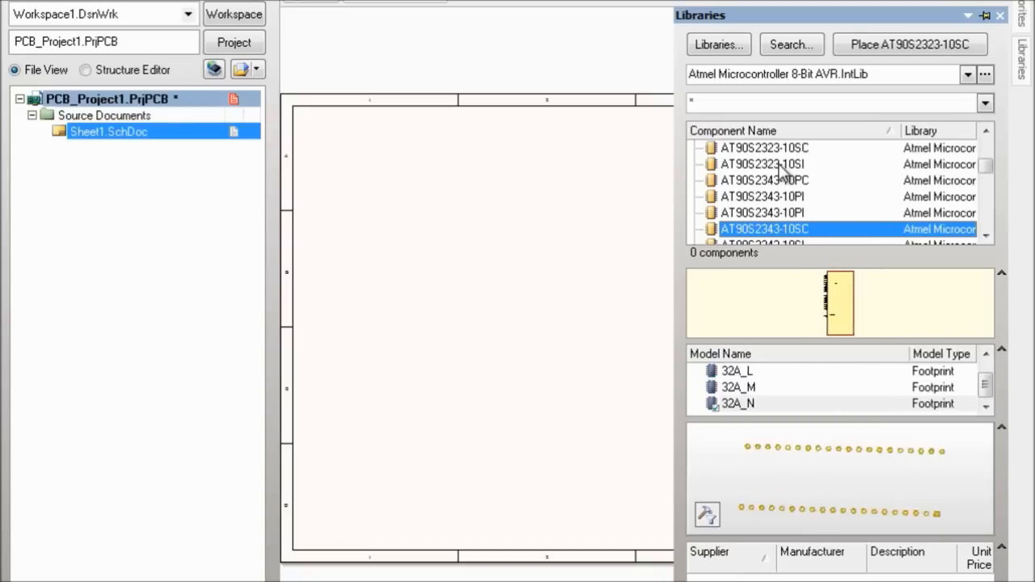
key(Down)
key(Down)
key(Down)
key(Down)
key(Down)
key(Down)
key(Down)
key(Down)
key(Down)
key(Down)
key(Down)
key(Down)
key(Down)
key(Down)
key(Down)
key(Down)
key(Down)
key(Down)
key(Down)
key(Down)
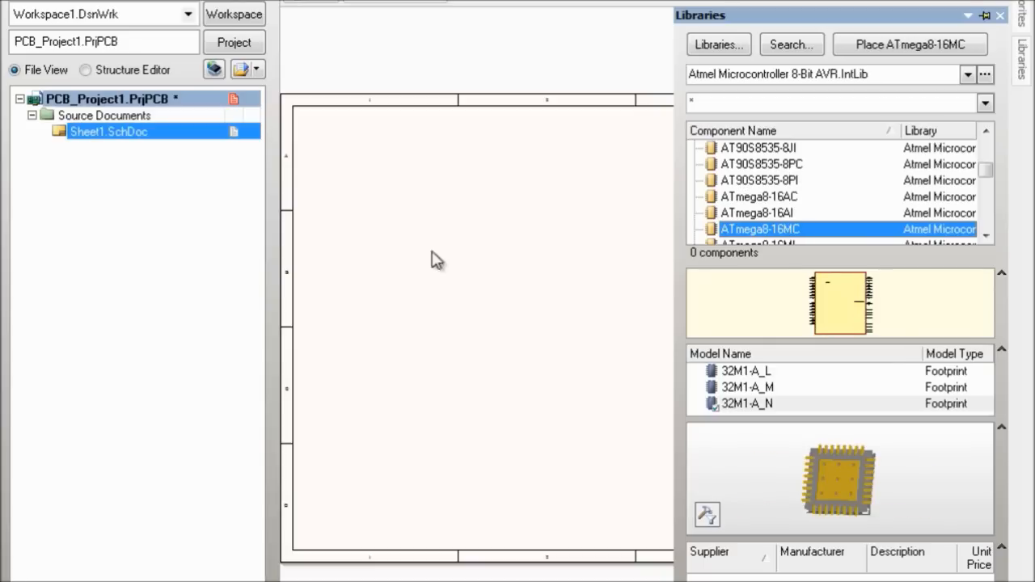
click(516, 248)
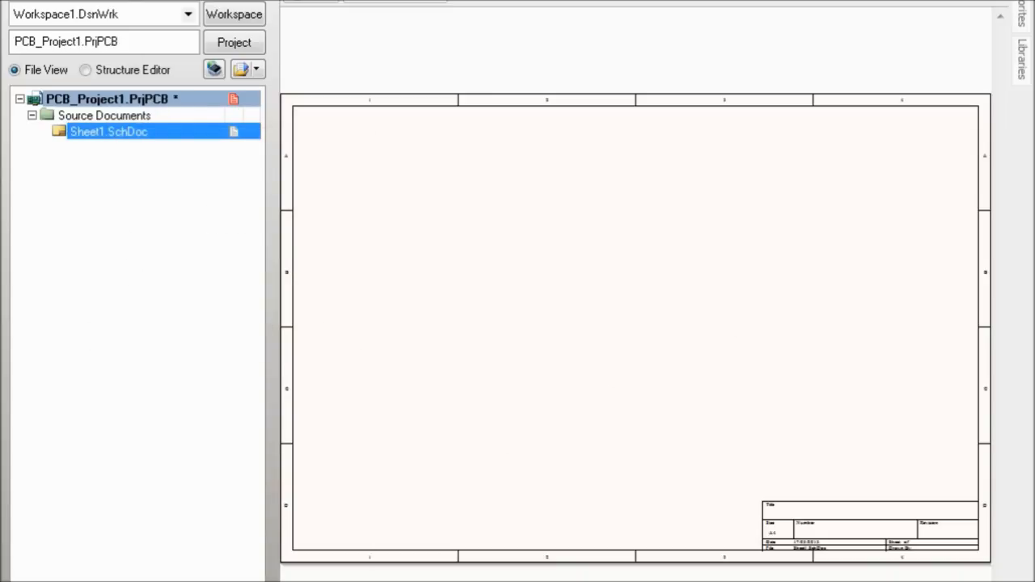
key(alt+f)
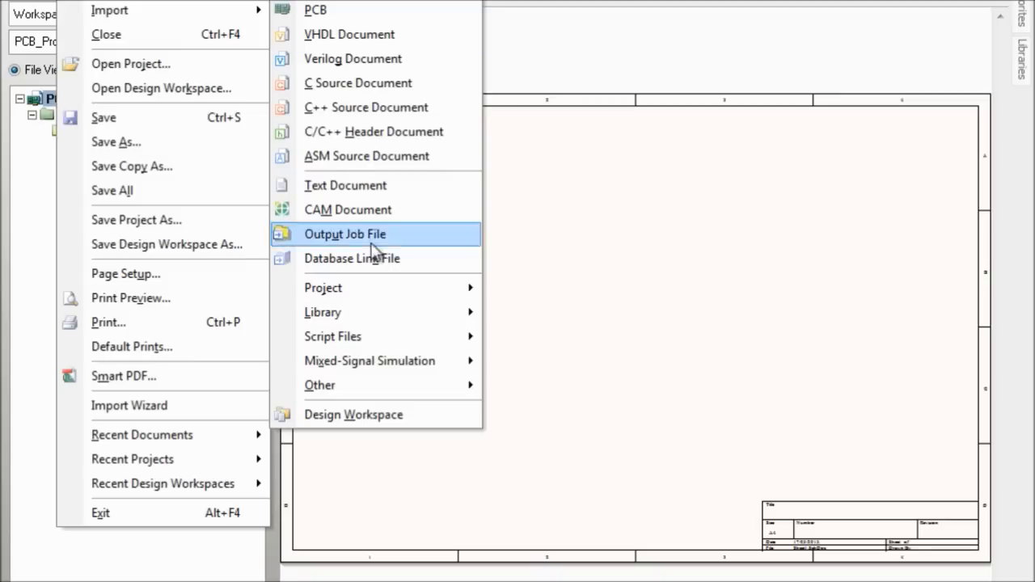
mouse_move(374, 290)
click(581, 290)
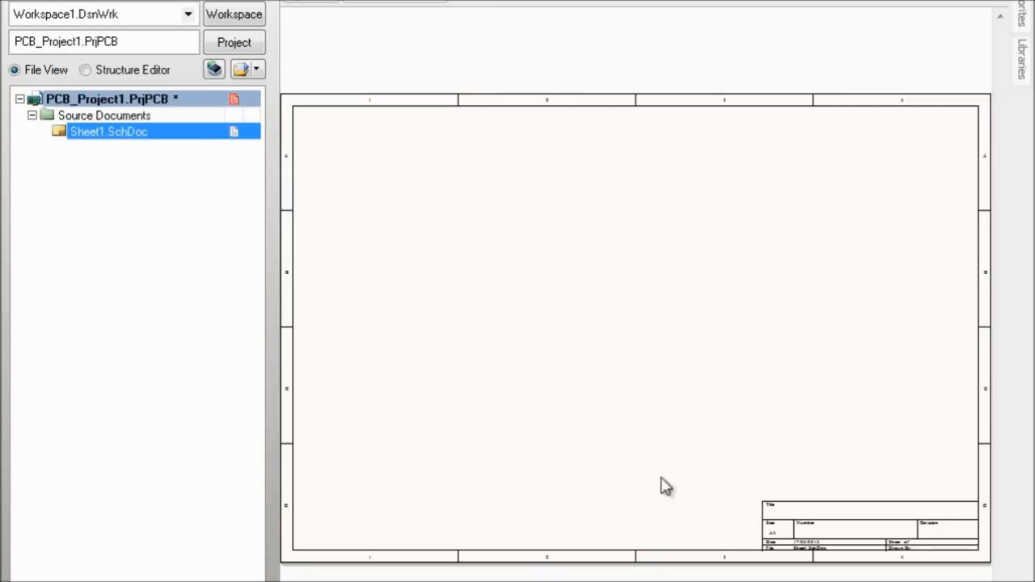
click(69, 0)
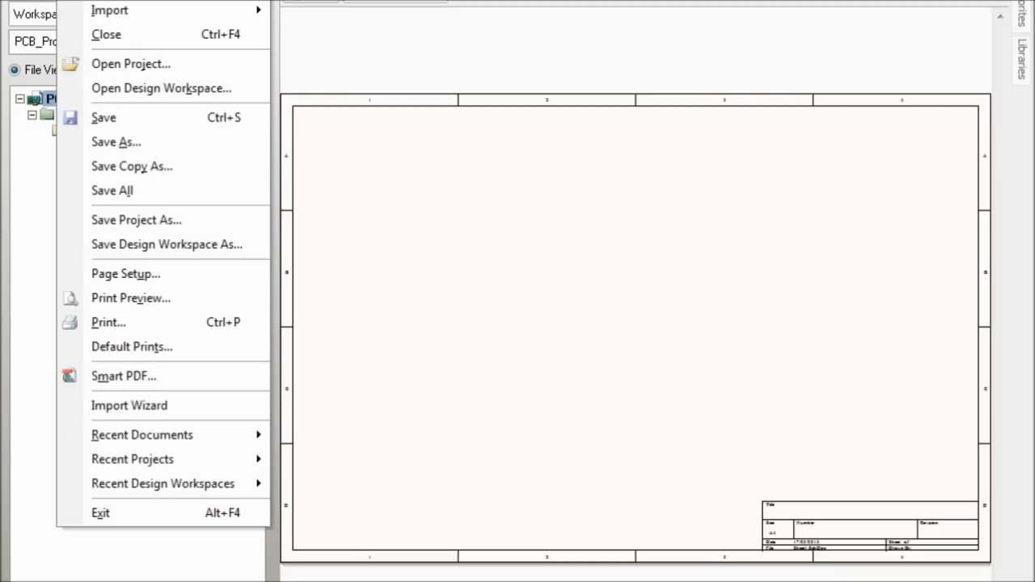
mouse_move(105, 0)
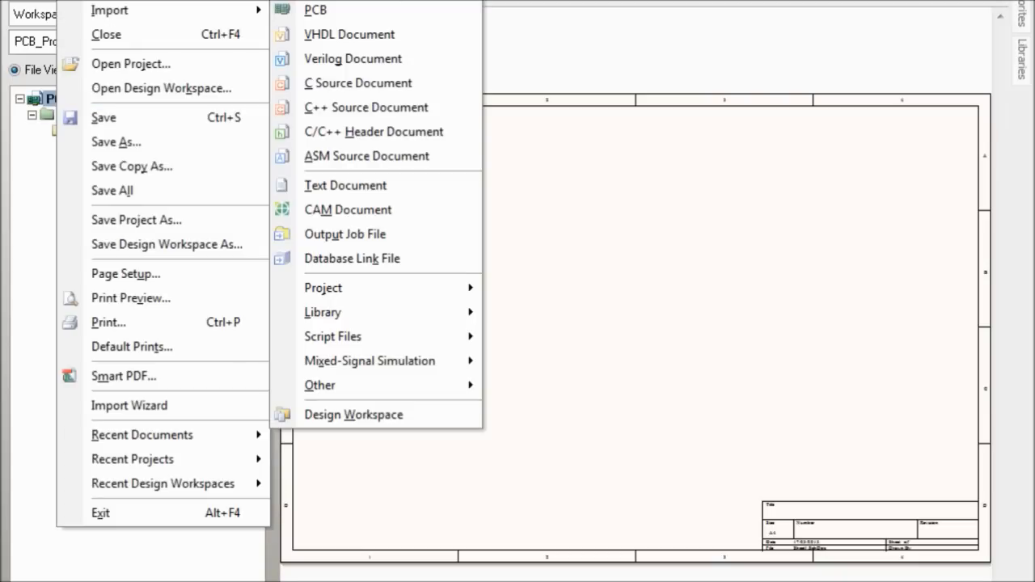
click(755, 348)
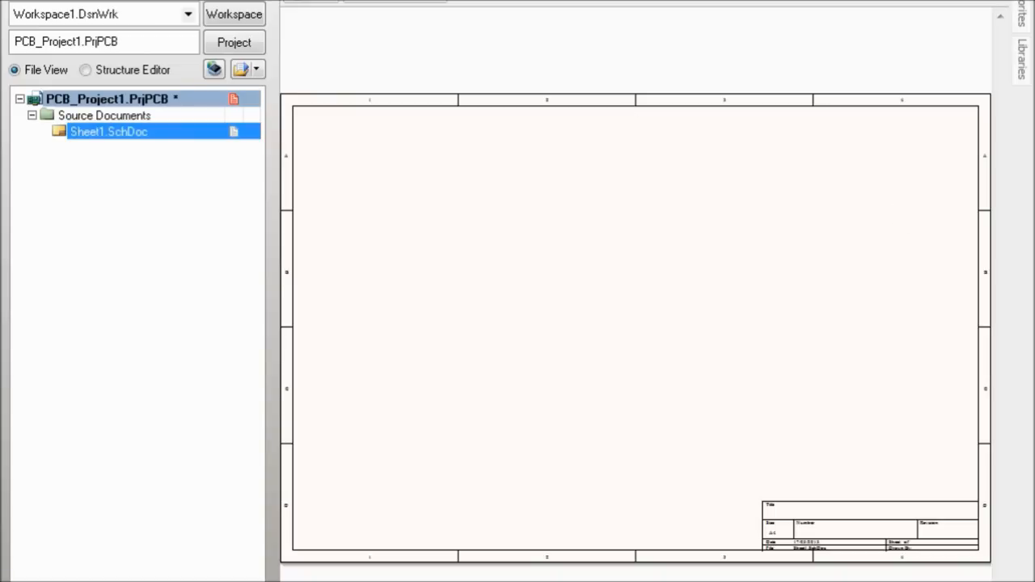
click(73, 0)
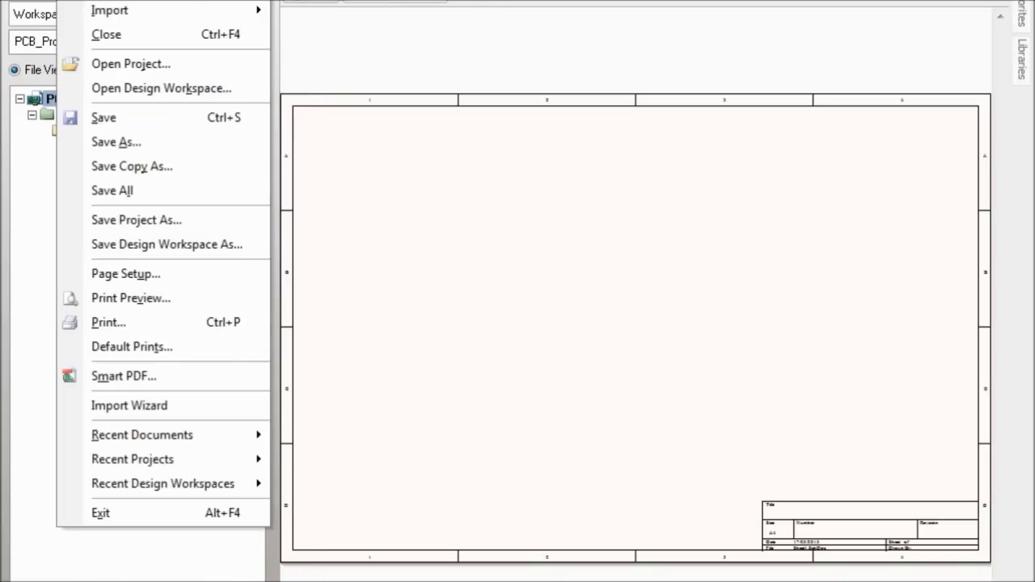
mouse_move(105, 0)
click(665, 255)
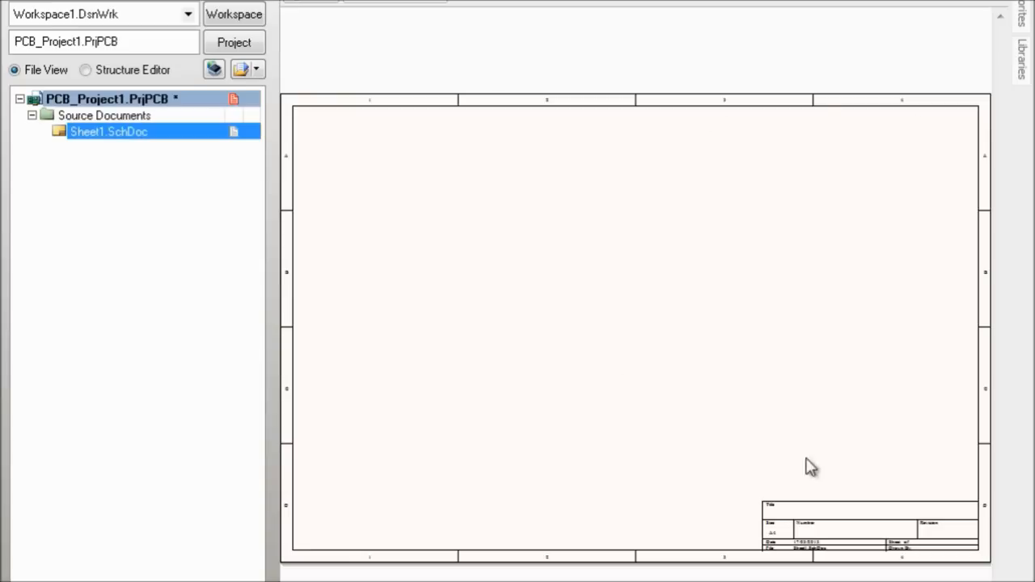
- Start saving the project, and create and open a new folder named PRUEBA on the desktop as the schematic's location
right_click(136, 99)
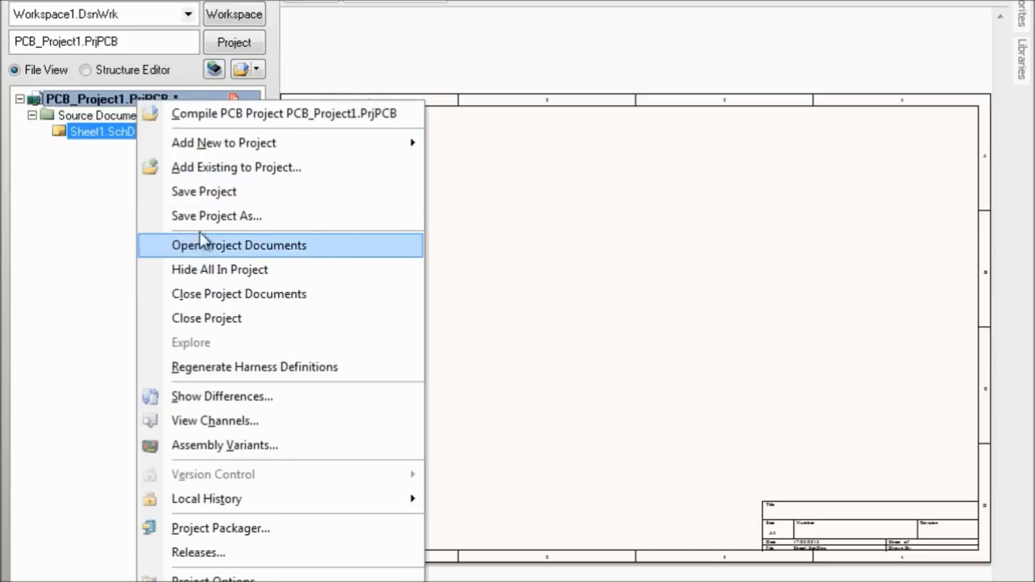
click(230, 194)
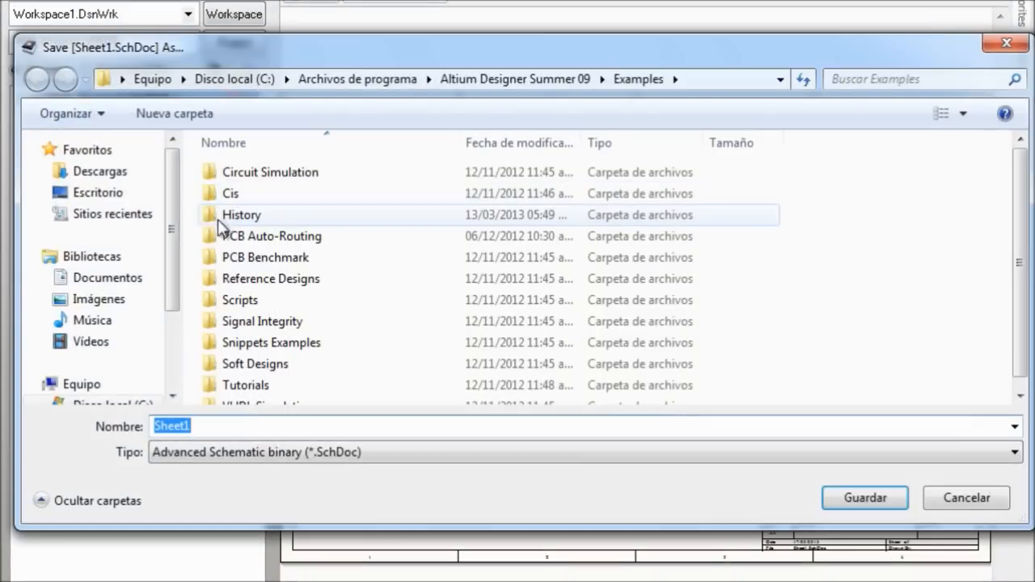
click(106, 192)
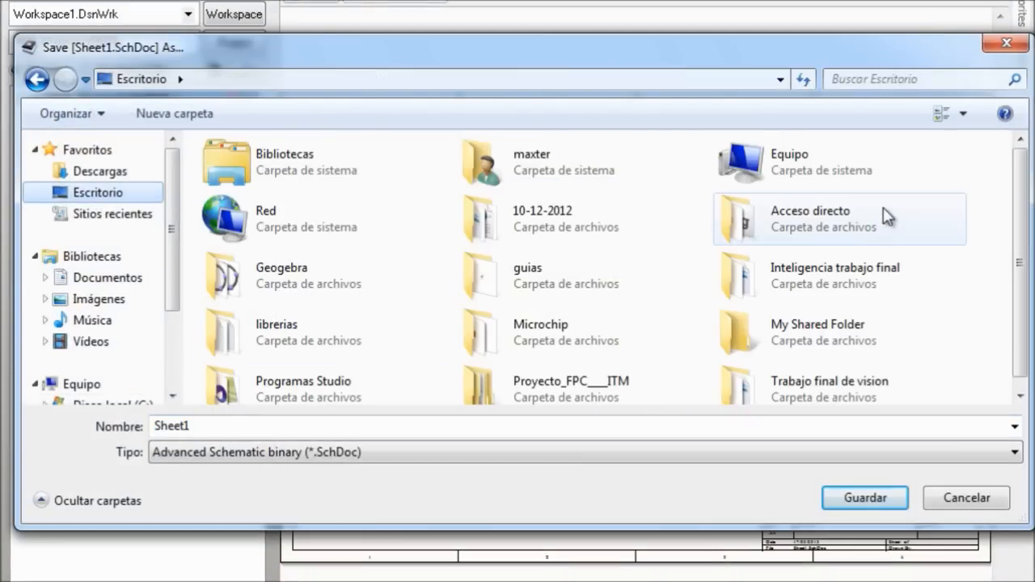
drag(1025, 230, 1021, 350)
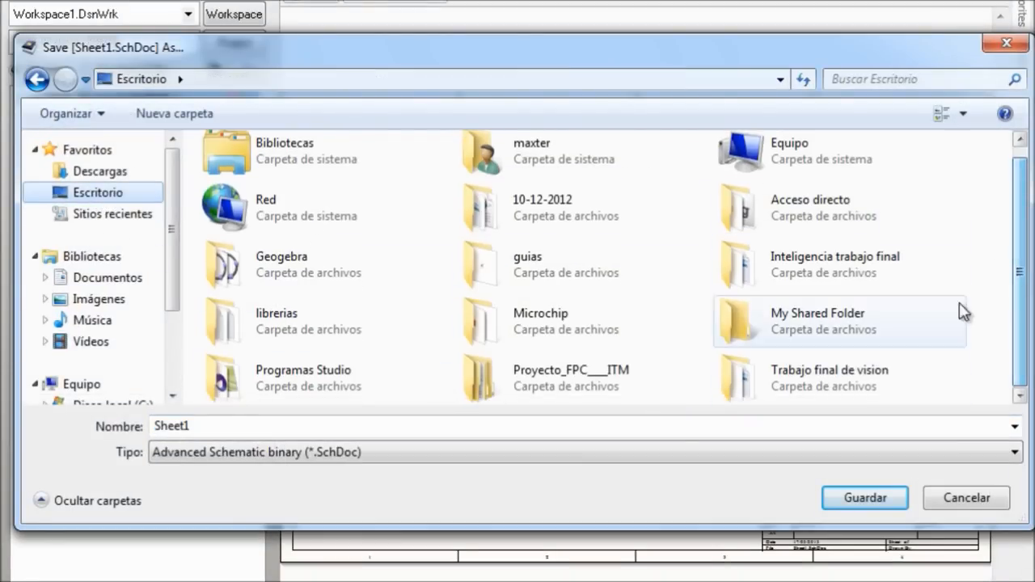
right_click(973, 254)
mouse_move(857, 461)
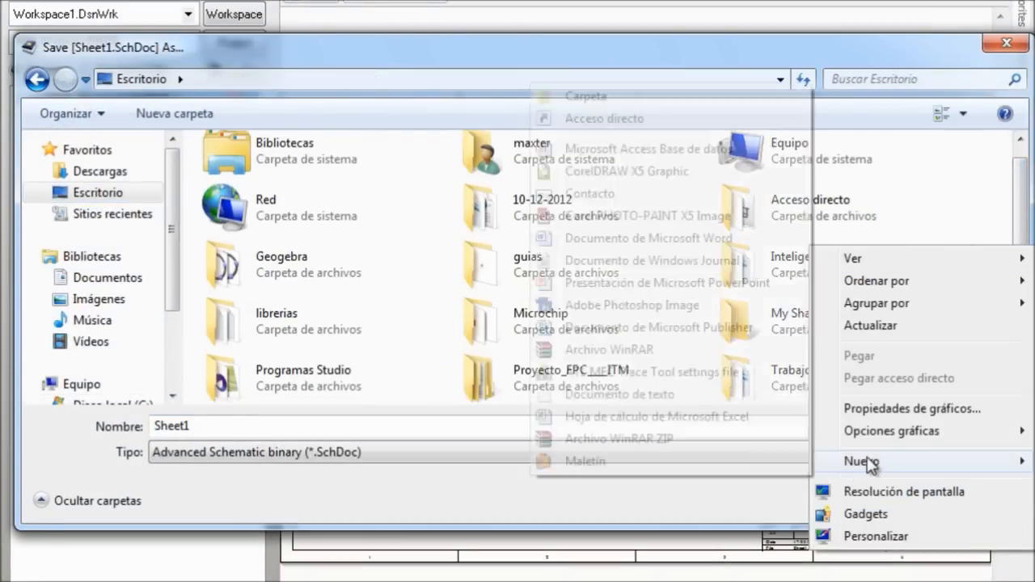
click(654, 96)
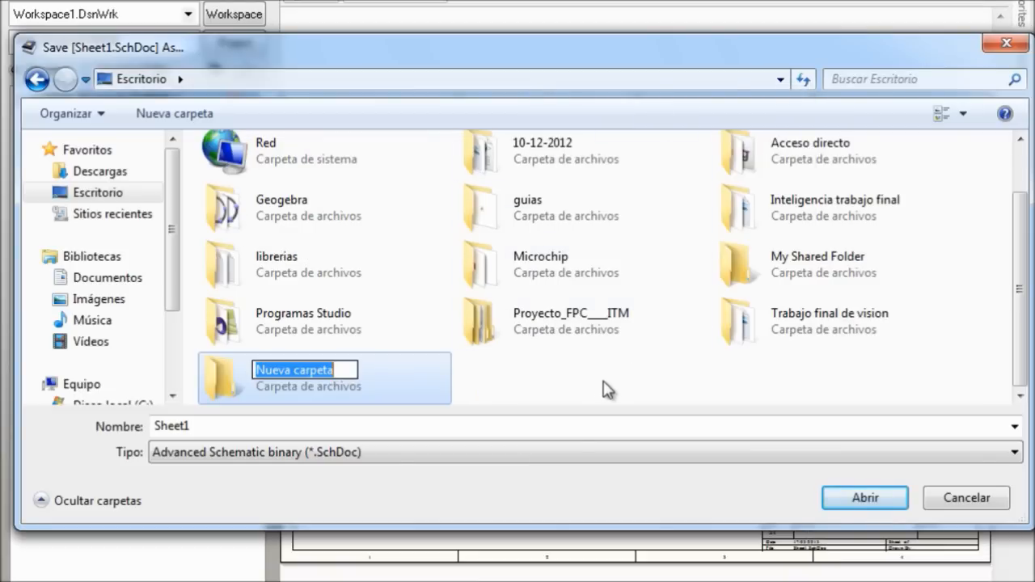
text(pRUEBA)
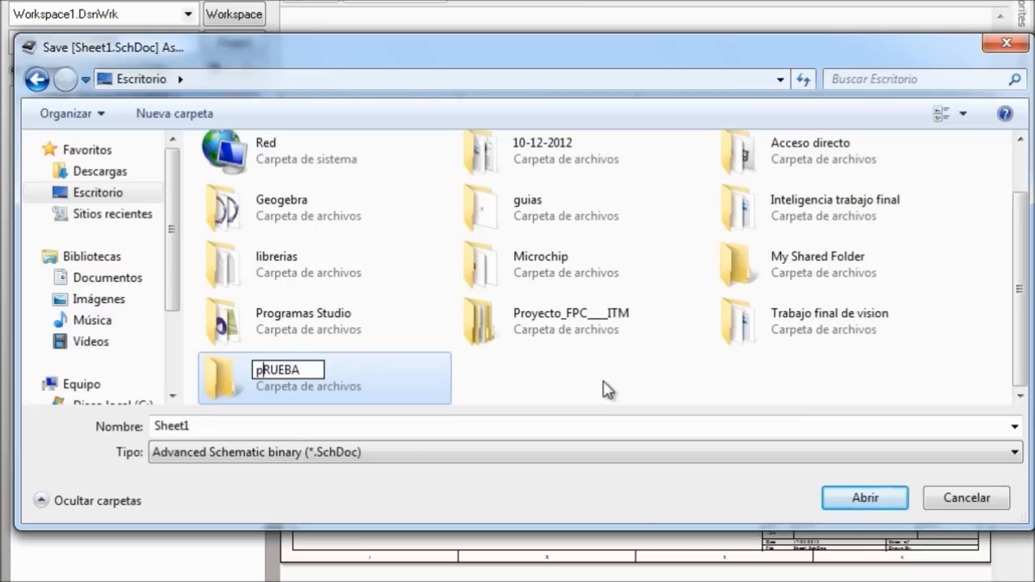
key(Home)
key(Delete)
text(P)
key(Return)
double_click(376, 400)
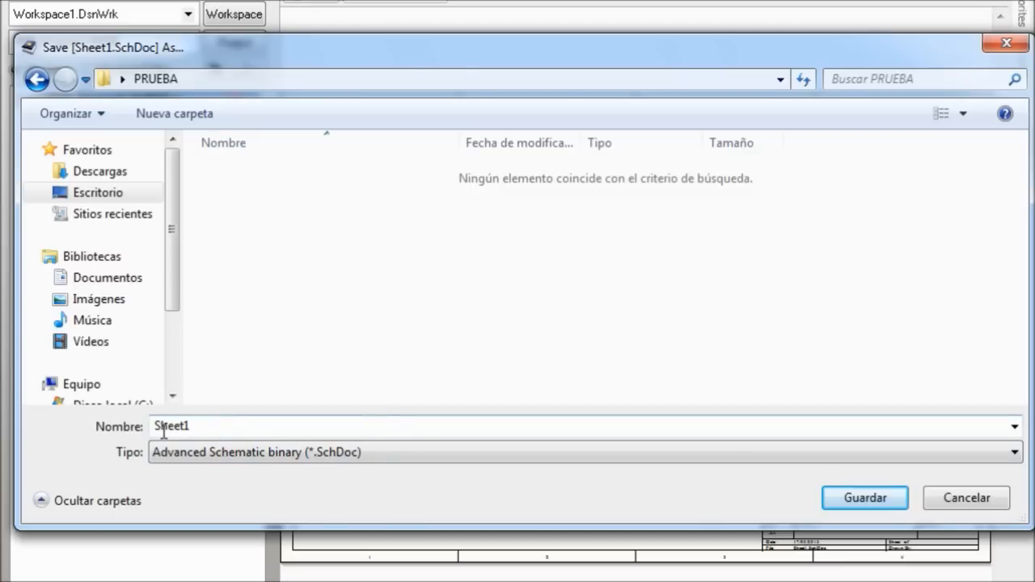
- Save the schematic as Sheet1 in the PRUEBA folder
drag(393, 65, 376, 306)
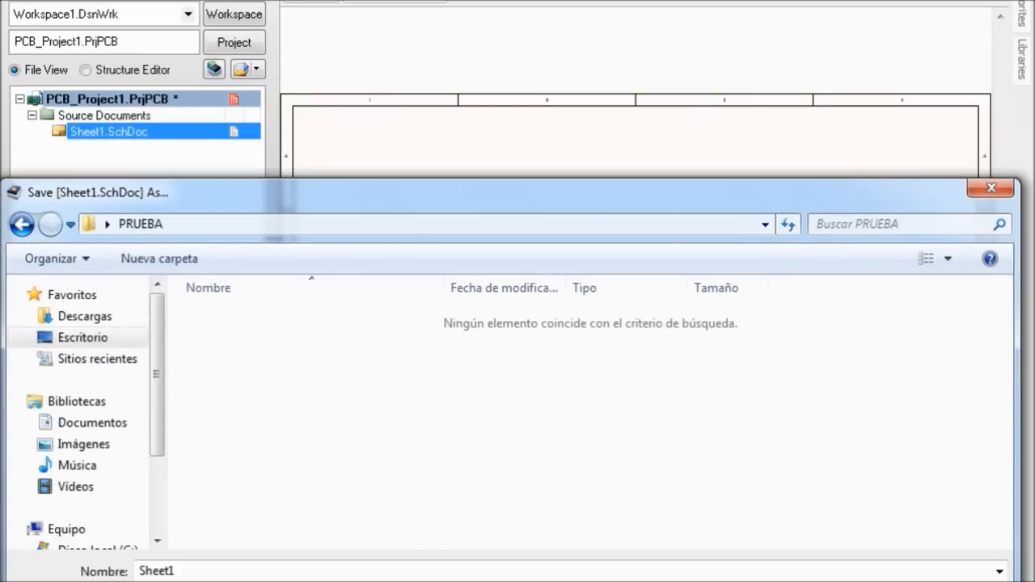
drag(632, 204, 632, 113)
click(845, 560)
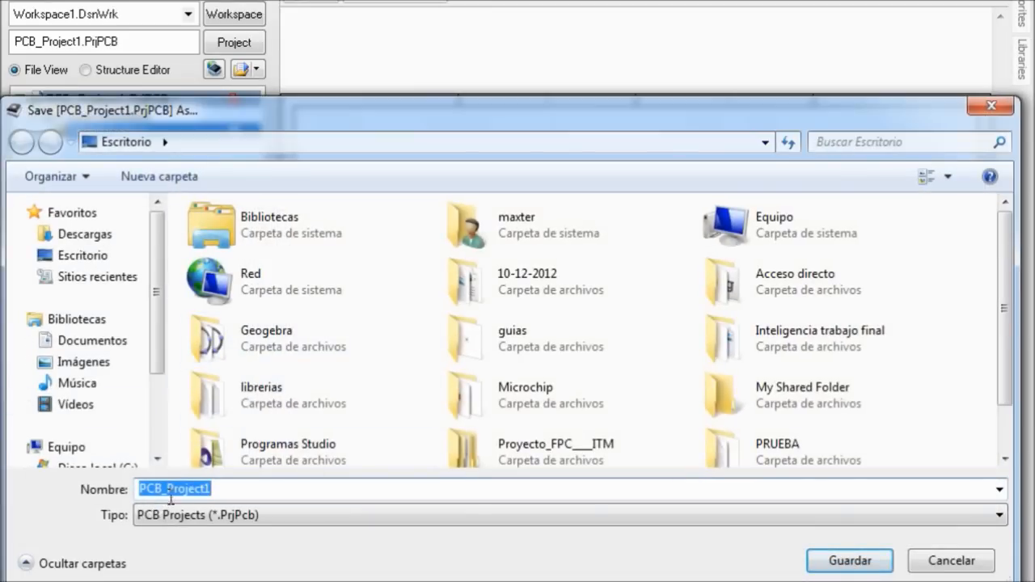
- Save the project file as PCB_Project1 in the desktop folder PRUEBA, and make the Projects panel narrower
drag(159, 118, 143, 190)
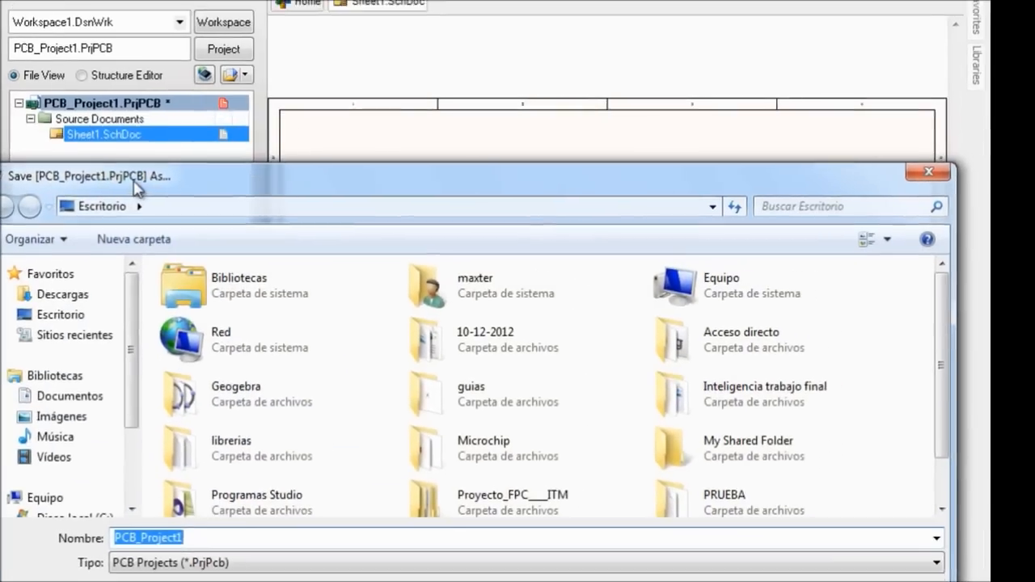
drag(254, 181, 272, 90)
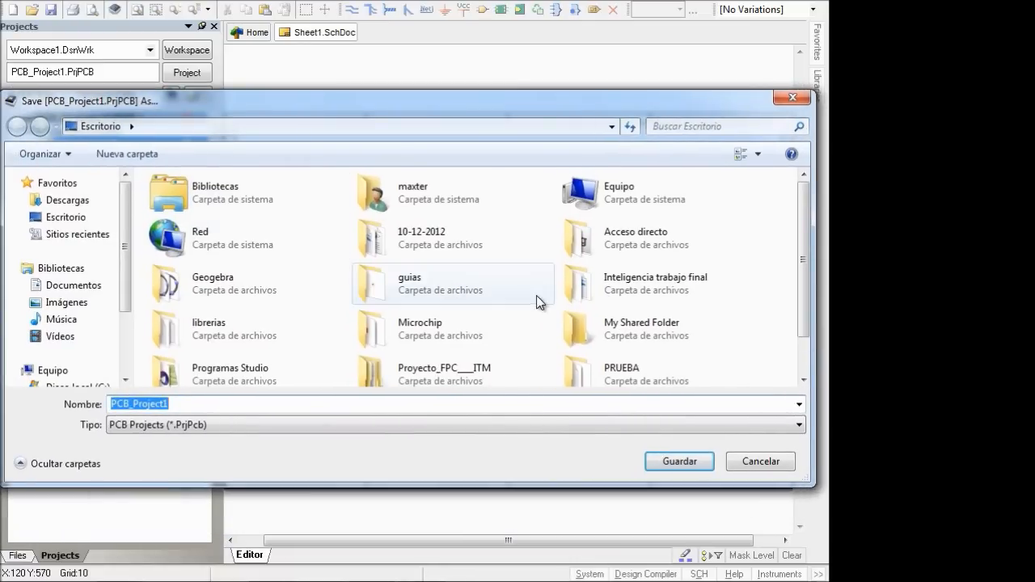
click(68, 217)
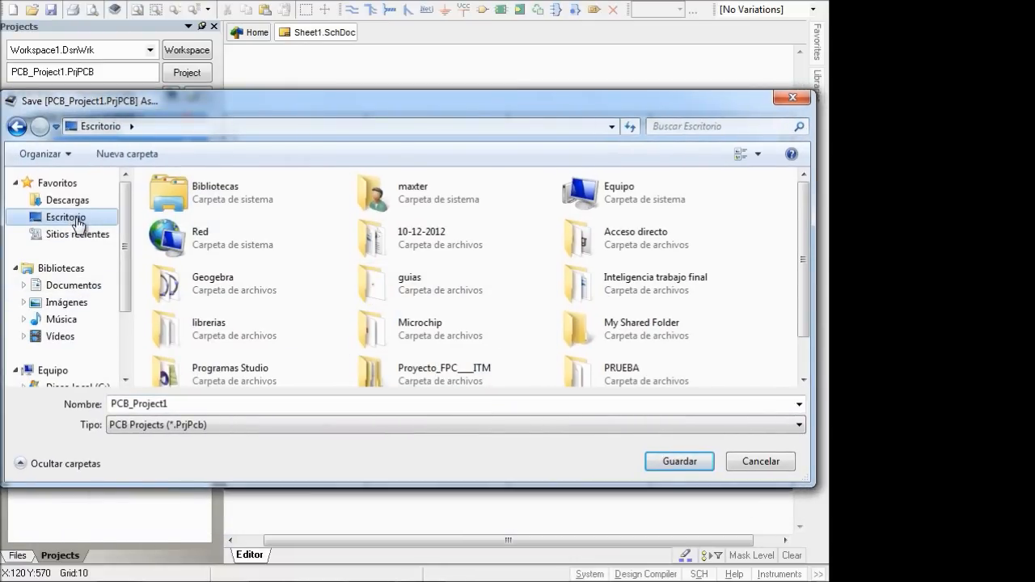
drag(805, 296, 804, 329)
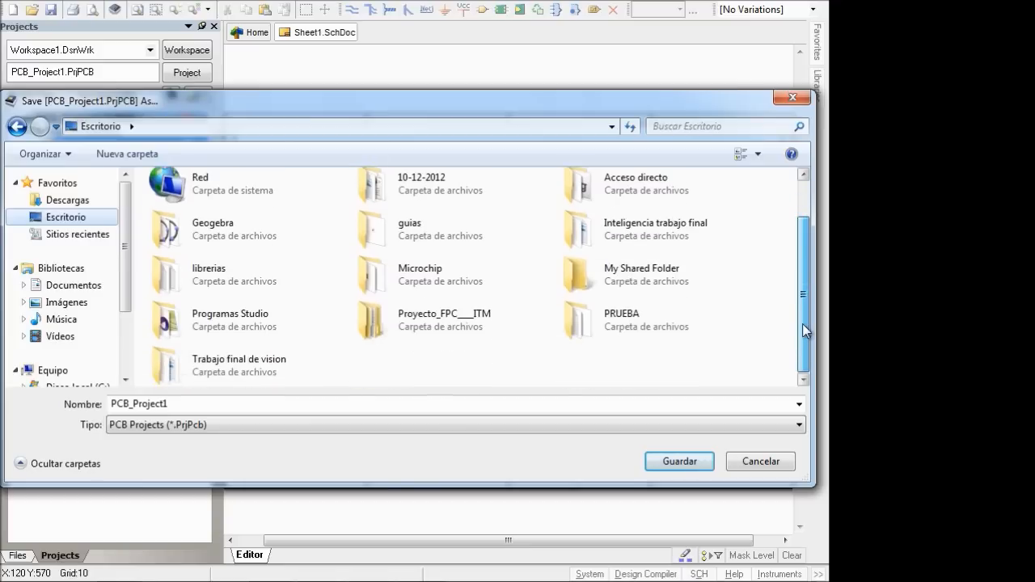
click(649, 327)
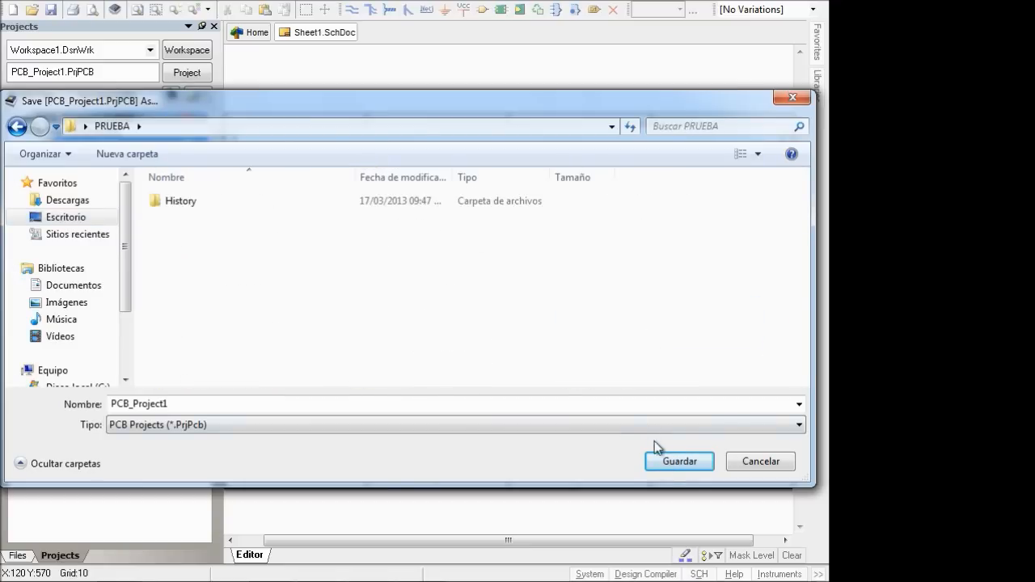
click(677, 461)
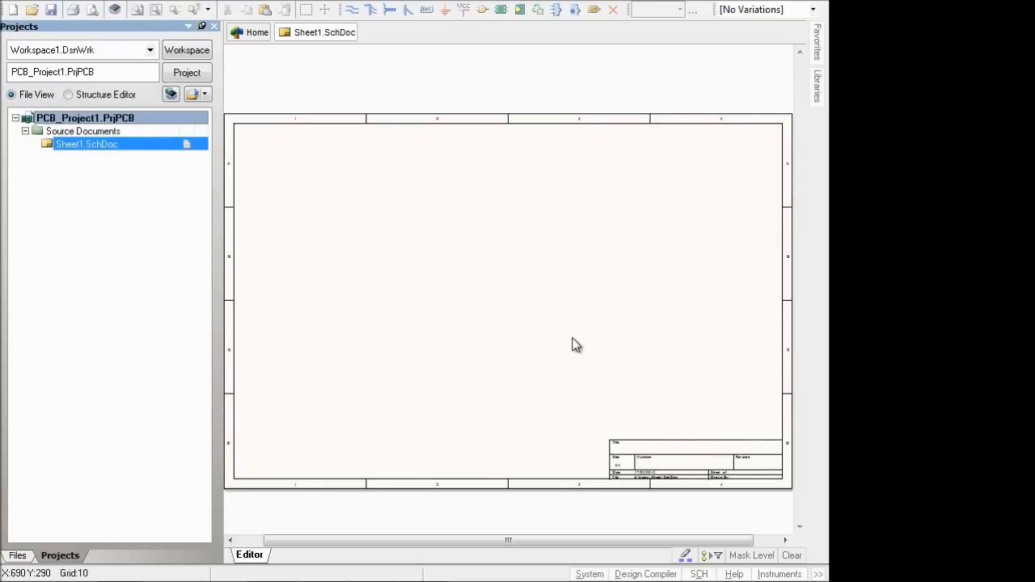
drag(223, 243, 177, 241)
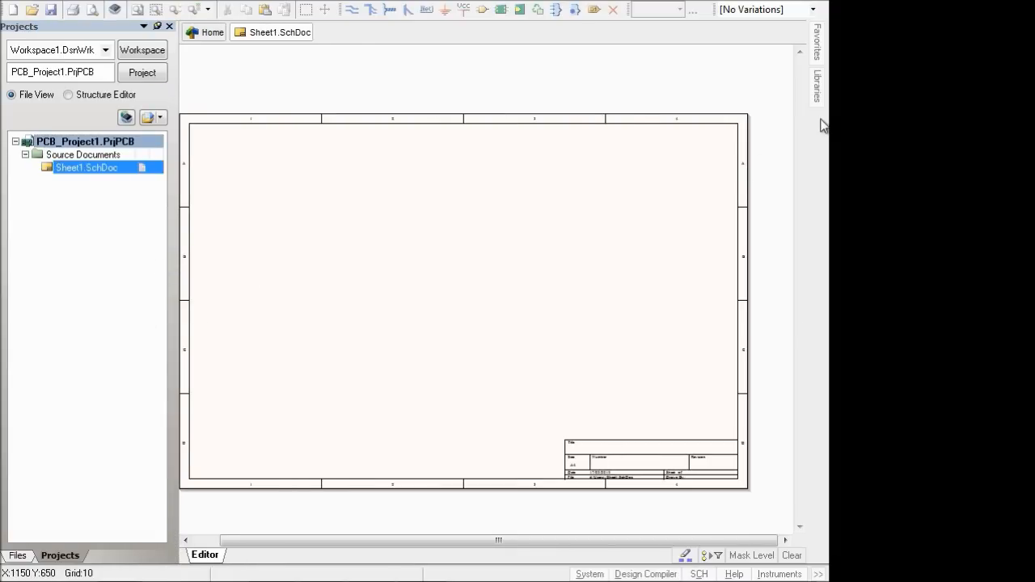
- Switch the library browser to Miscellaneous Connectors.IntLib and view the CON EISAE connector's symbol and footprint
mouse_move(819, 98)
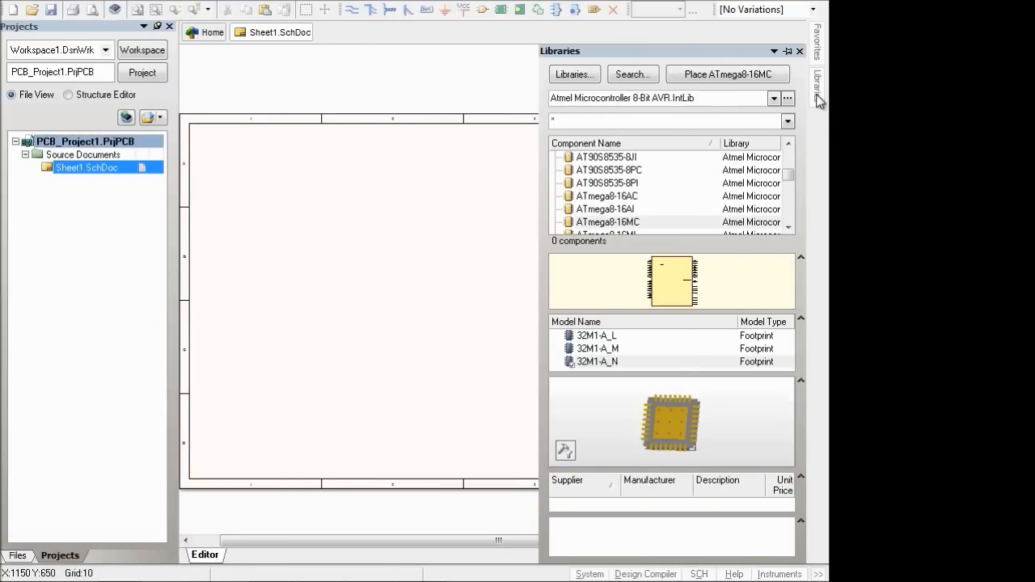
click(773, 98)
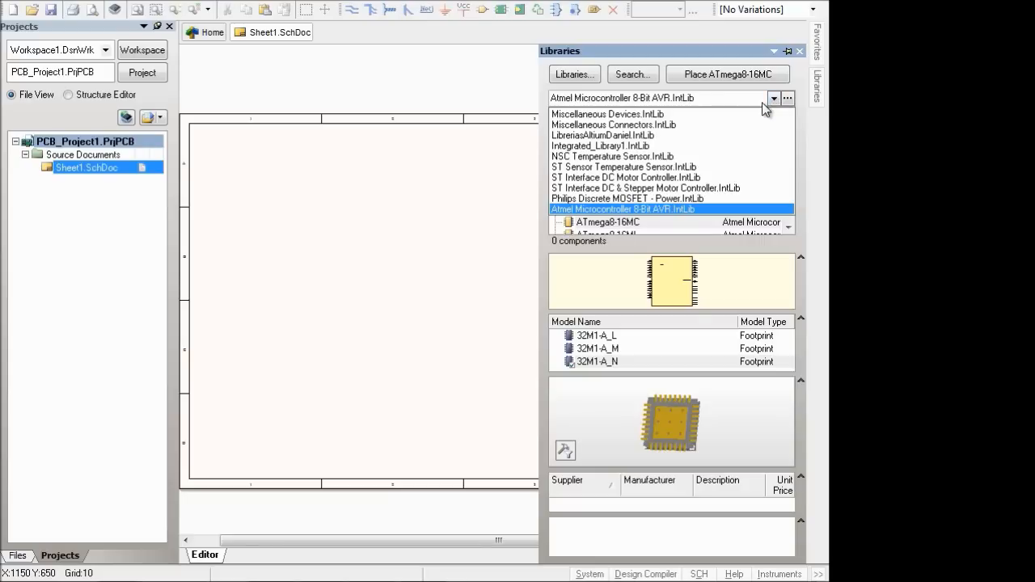
click(637, 128)
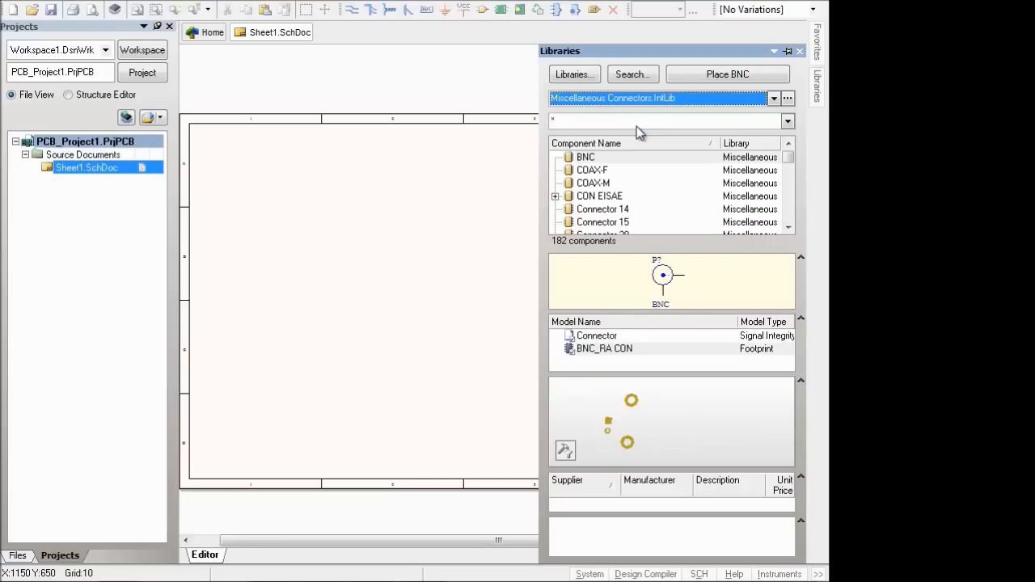
click(597, 198)
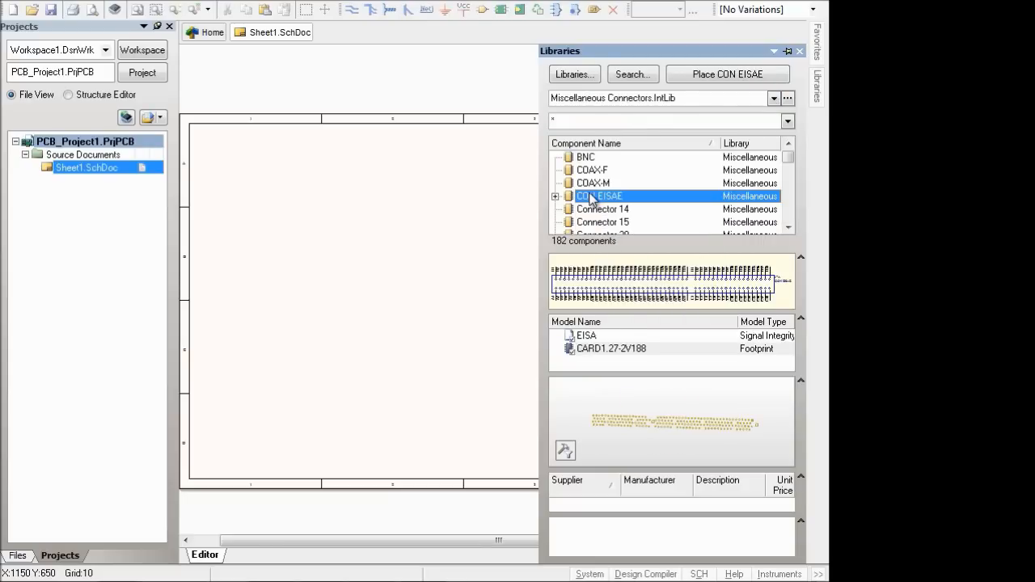
- Switch to the Miscellaneous Devices.IntLib library and look through the symbols and footprints of its first components, starting at 2N3904
click(773, 98)
click(659, 119)
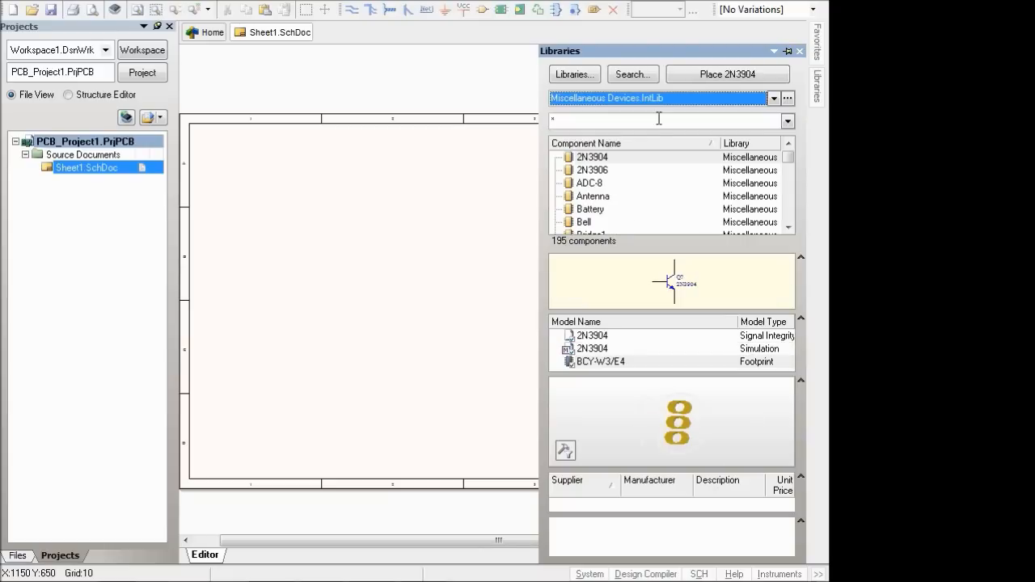
click(607, 170)
key(Down)
key(Up)
key(Up)
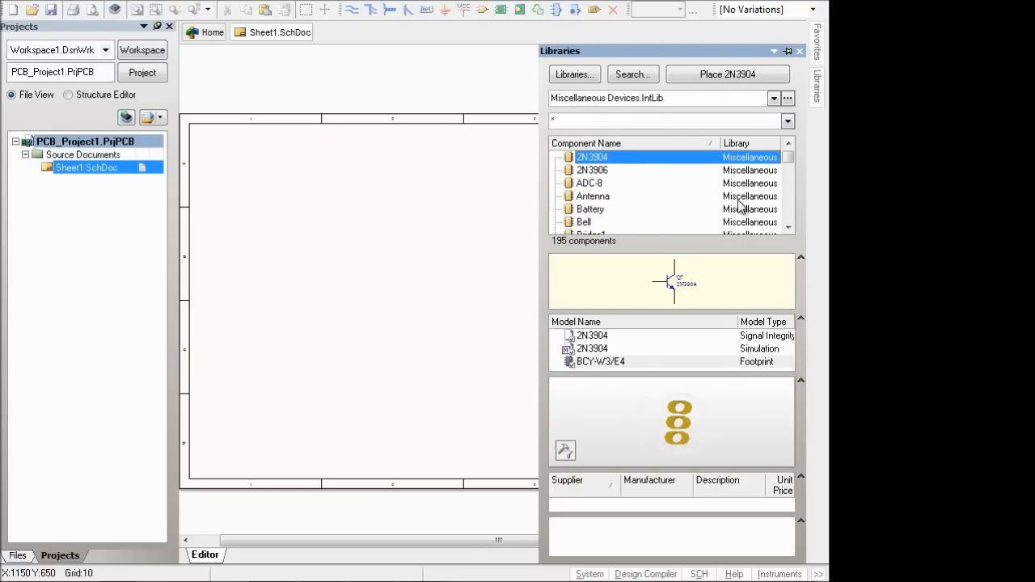
key(Down)
key(Down)
key(Down)
key(Down)
key(Up)
key(Up)
key(Up)
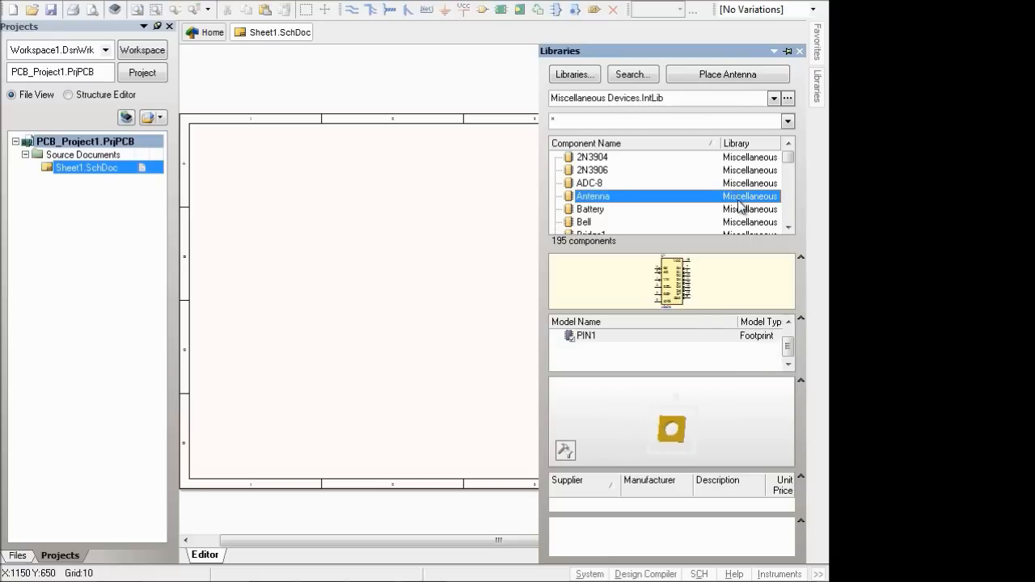
key(Up)
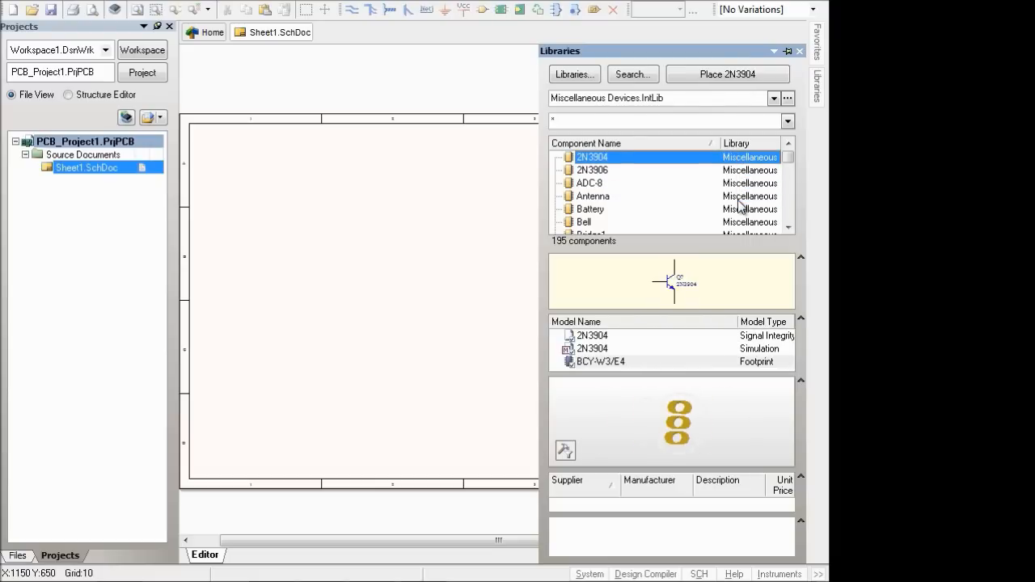
- Filter the library components by *RES, choose Res1 and rotate its 3D footprint preview
click(639, 120)
text(R)
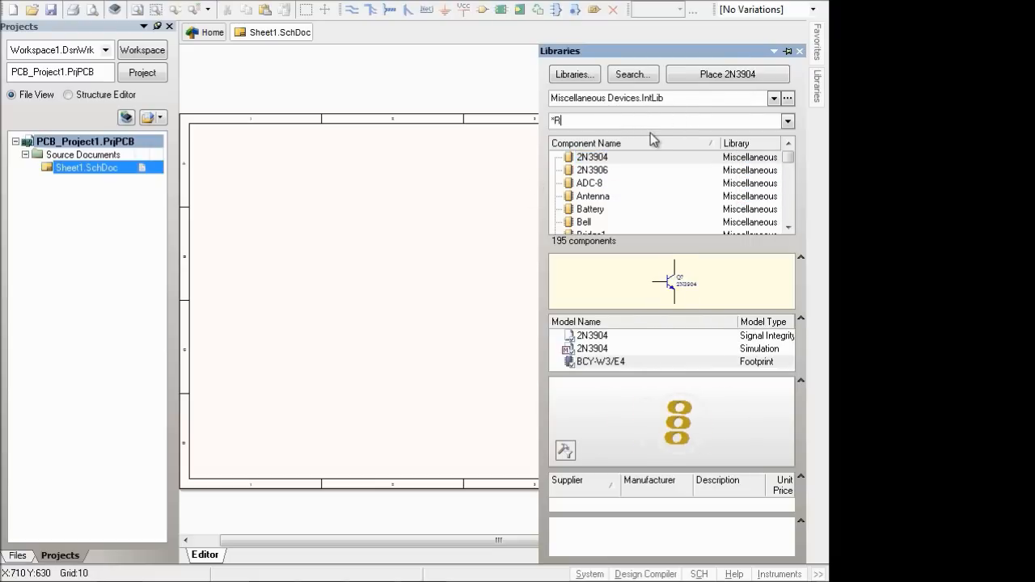
text(ES)
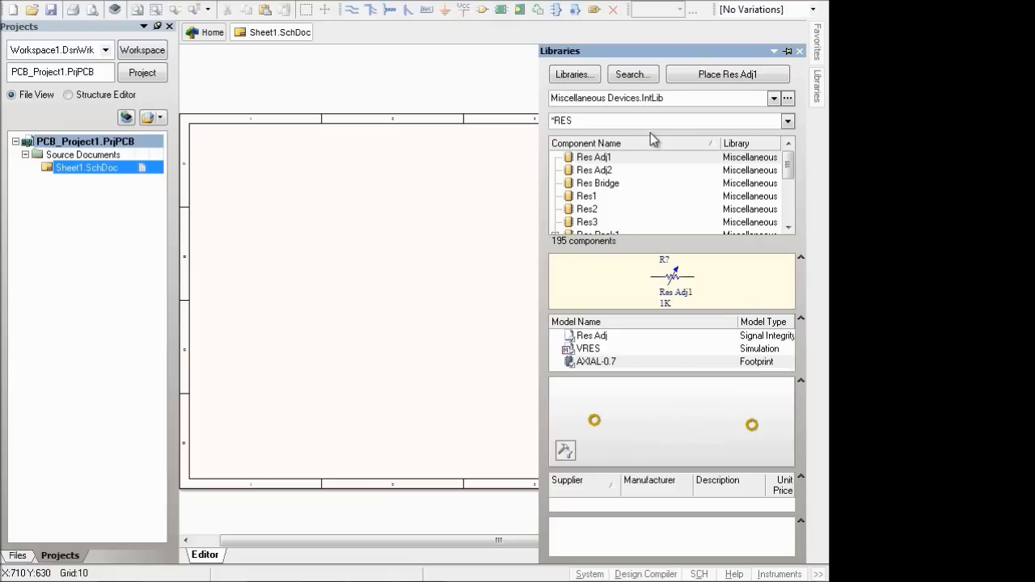
click(619, 168)
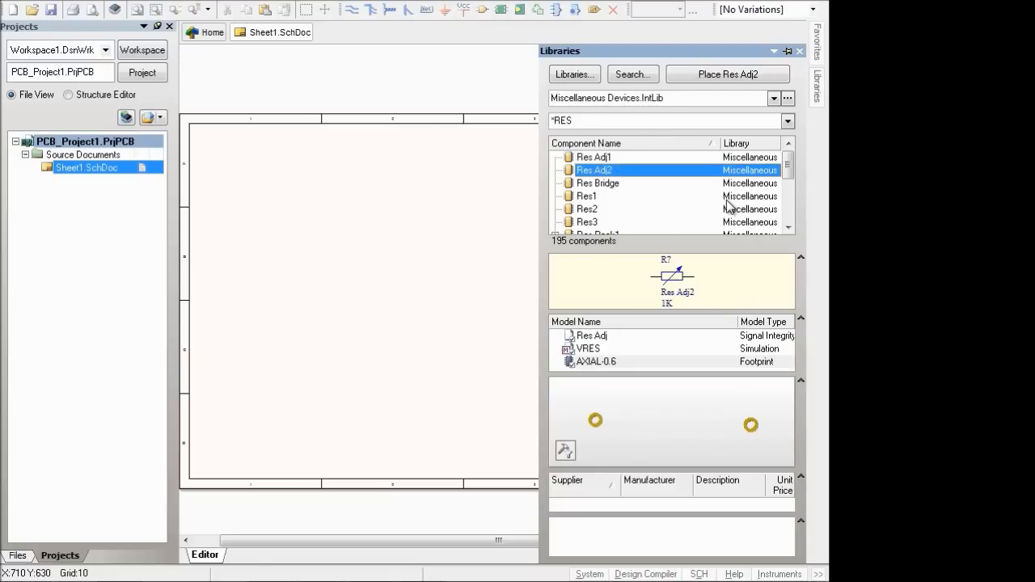
key(Down)
key(Down)
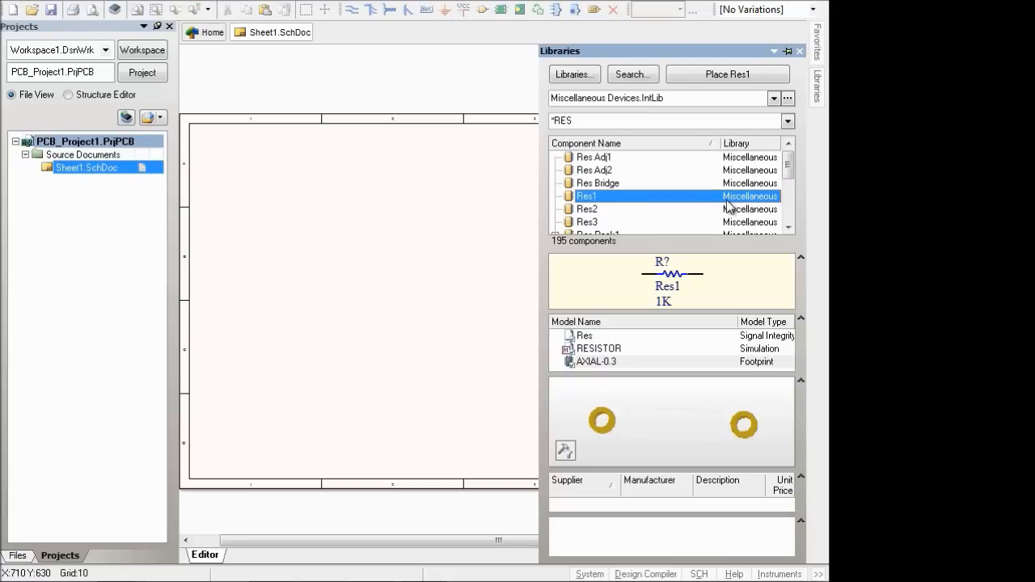
mouse_move(761, 403)
mouse_down()
mouse_move(712, 391)
mouse_move(717, 417)
mouse_move(761, 403)
mouse_move(698, 400)
mouse_move(587, 419)
mouse_move(724, 405)
mouse_move(754, 411)
mouse_move(755, 435)
mouse_move(766, 412)
mouse_up()
click(718, 74)
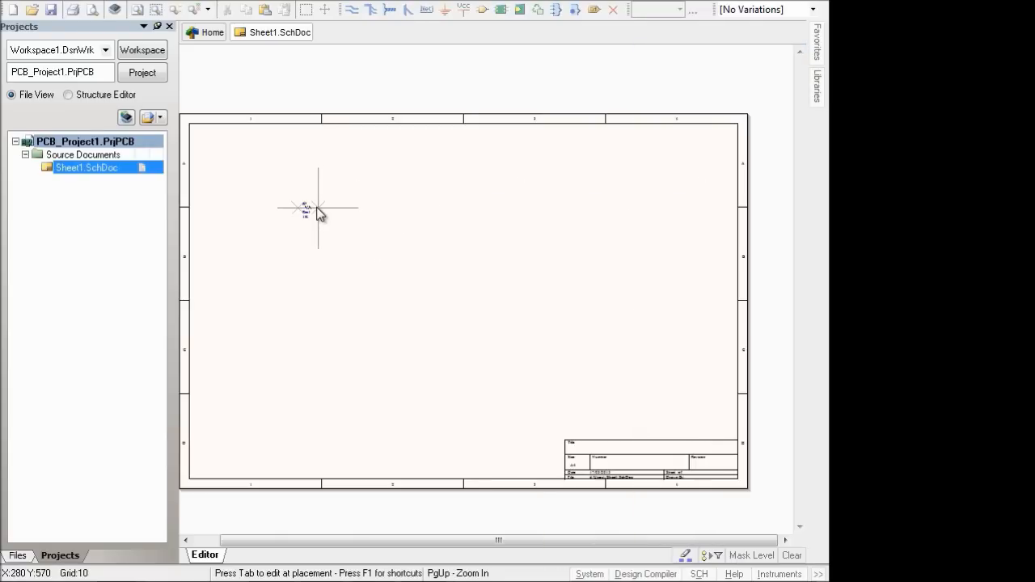
right_click(318, 208)
click(822, 85)
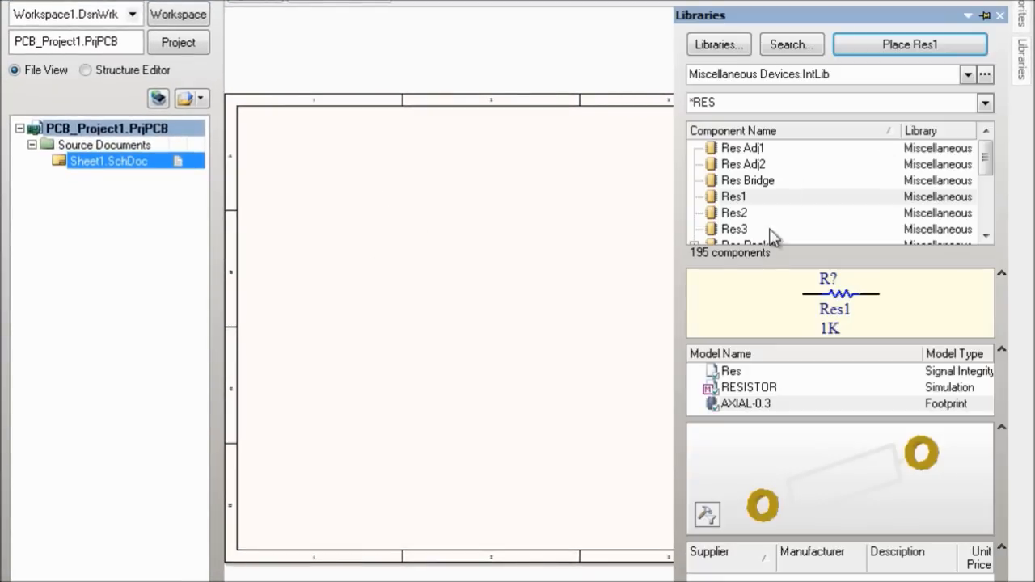
- Place four Res1 resistors at separate spots around the middle of the schematic sheet
click(912, 49)
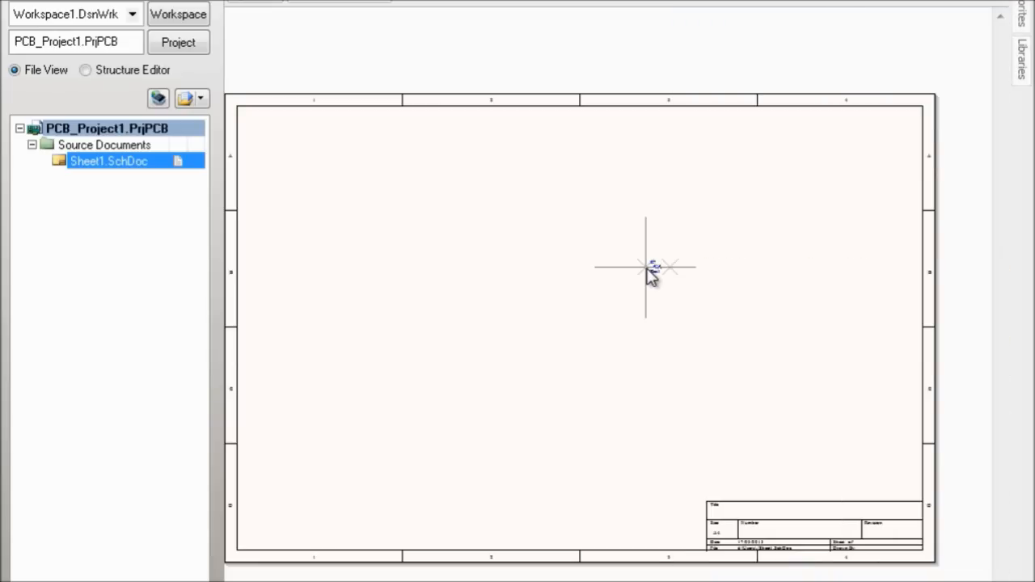
click(453, 276)
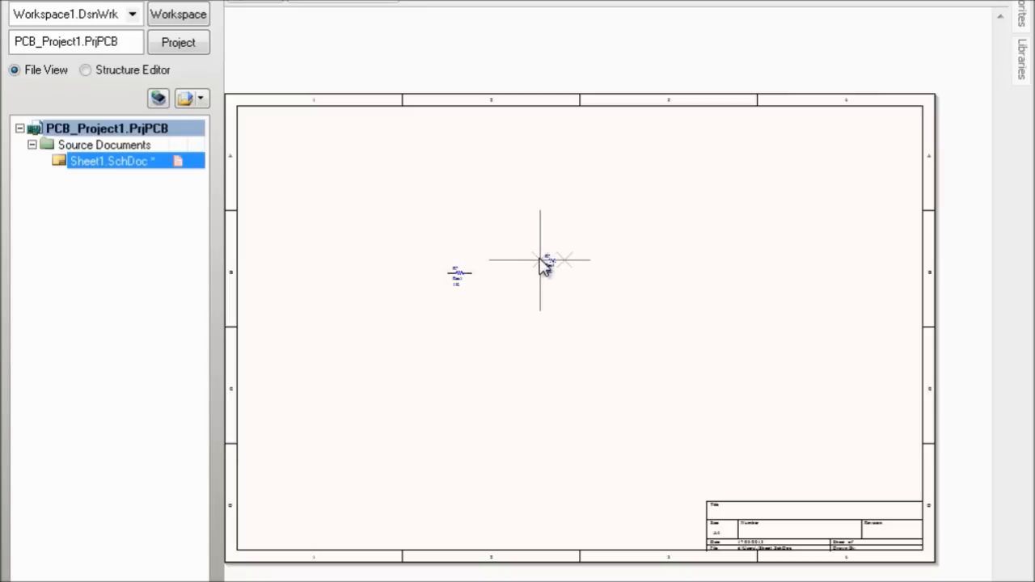
click(533, 214)
click(437, 293)
click(434, 356)
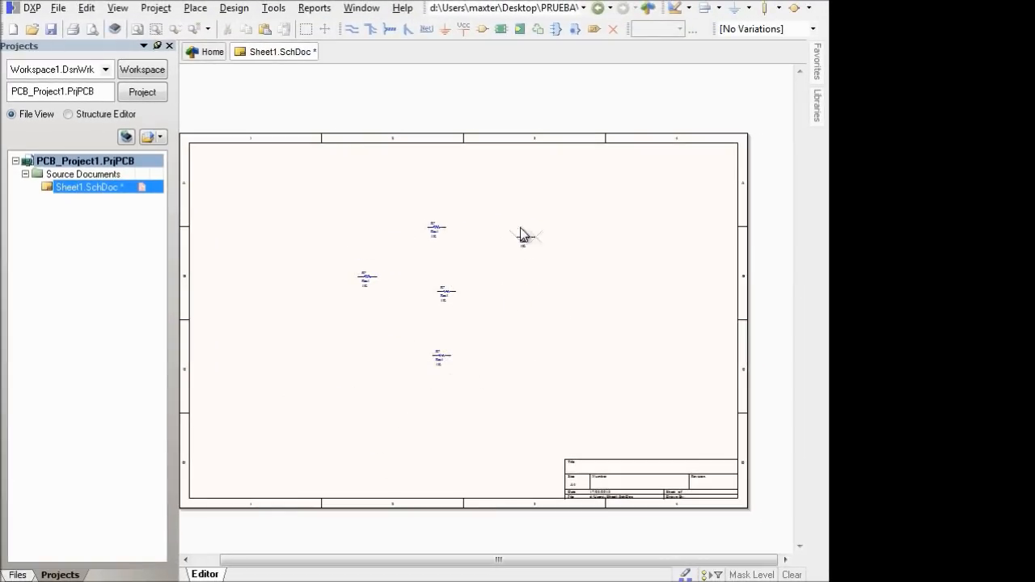
right_click(576, 302)
- Try moving the leftmost resistor upward on the sheet, and undo the move
ctrl+scroll(389, 288, up, 4)
ctrl+scroll(391, 288, up, 2)
ctrl+scroll(624, 508, up, 1)
ctrl+scroll(619, 501, down, 2)
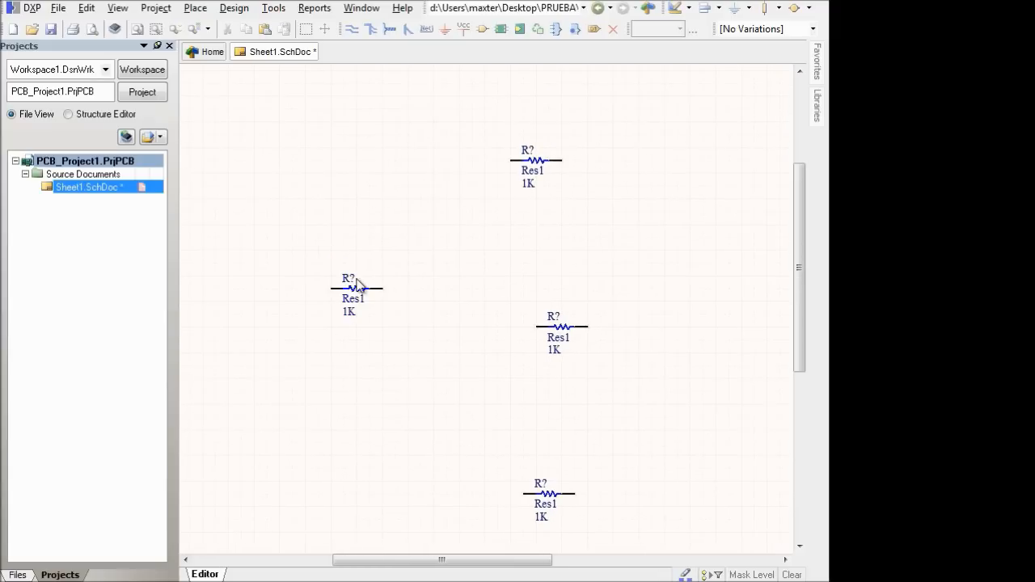
drag(357, 297, 359, 252)
key(ctrl+z)
key(ctrl+z)
- Set the leftmost resistor's designator to R1
click(355, 285)
click(376, 227)
double_click(354, 290)
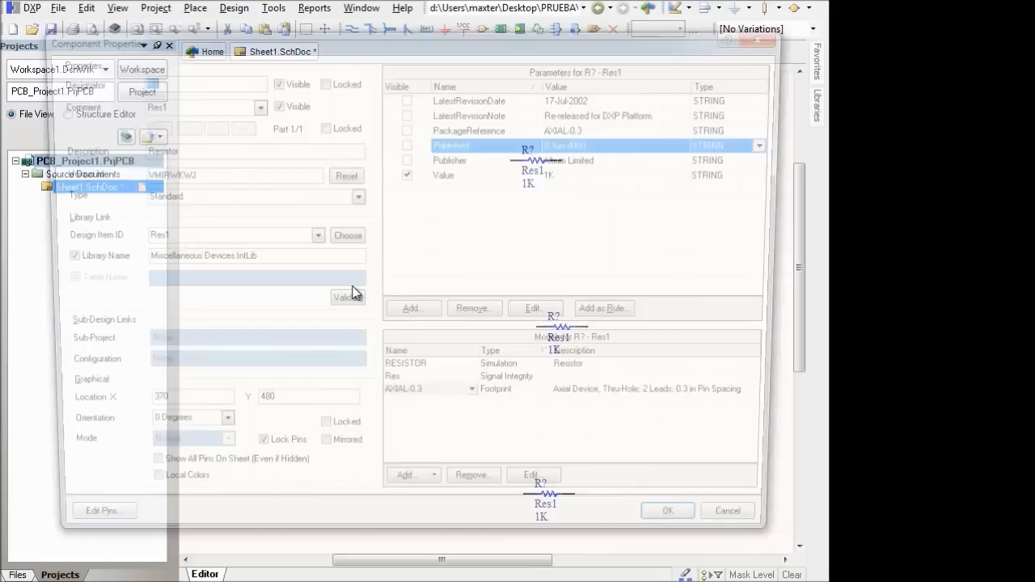
click(186, 78)
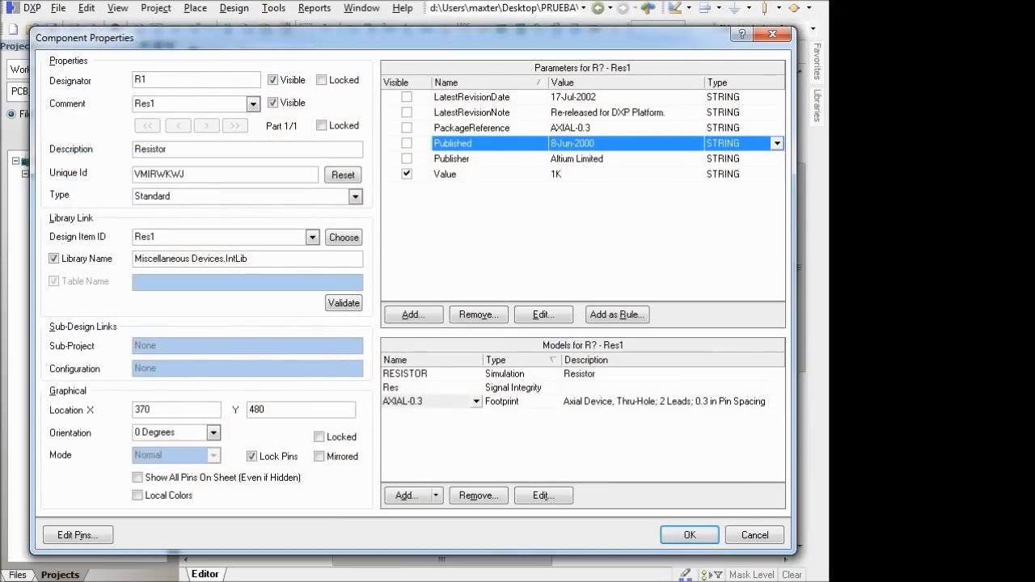
click(689, 534)
click(387, 454)
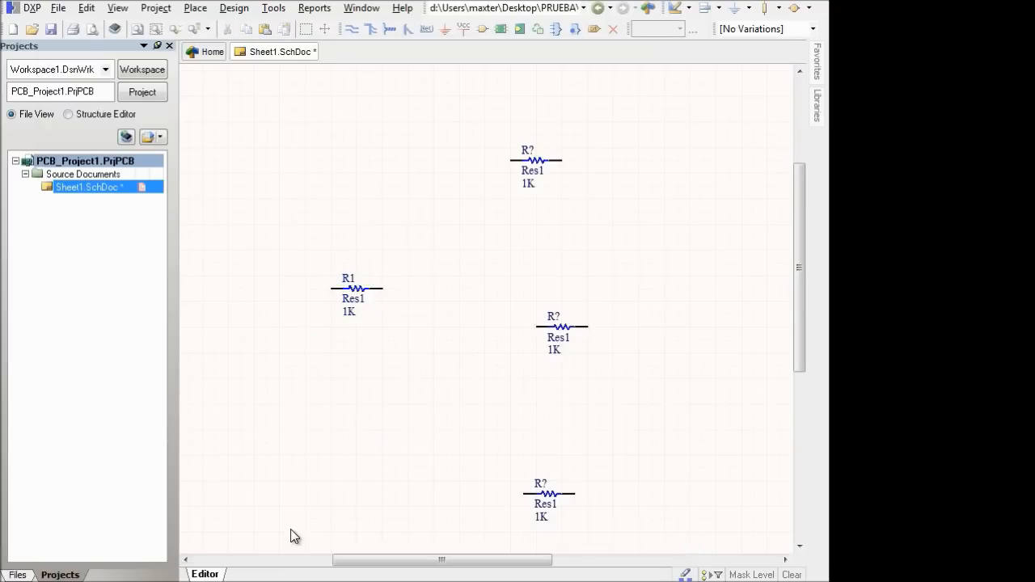
- Give the uppermost resistor the same designator R1, and read the tooltip on its error marking
double_click(525, 161)
click(176, 80)
key(BackSpace)
text(1)
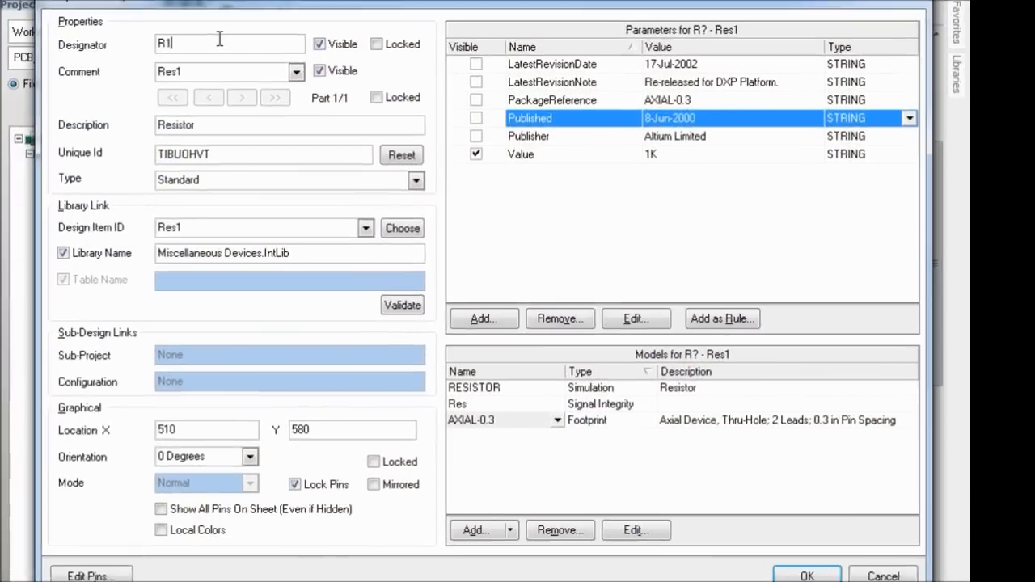
key(Return)
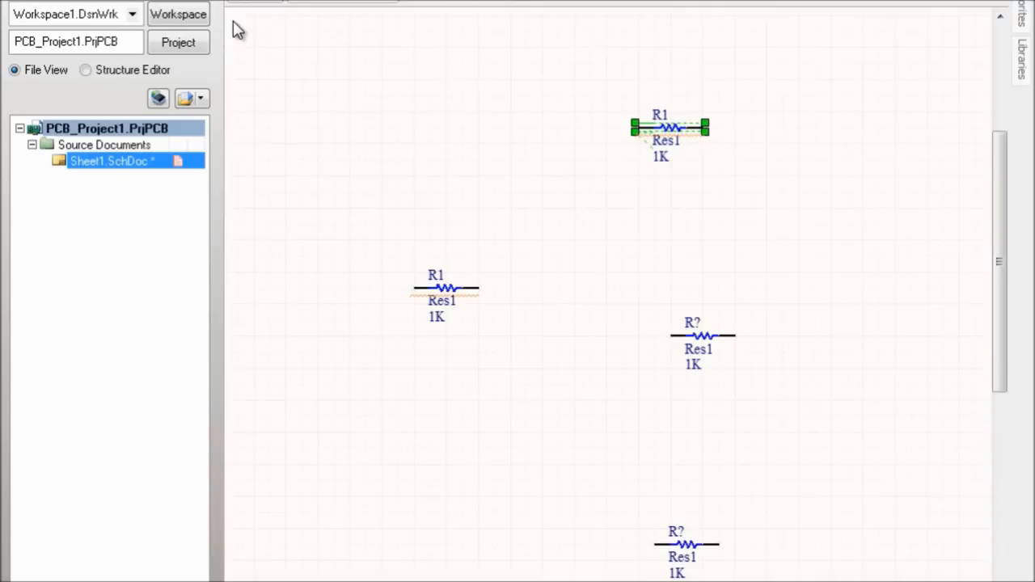
click(363, 449)
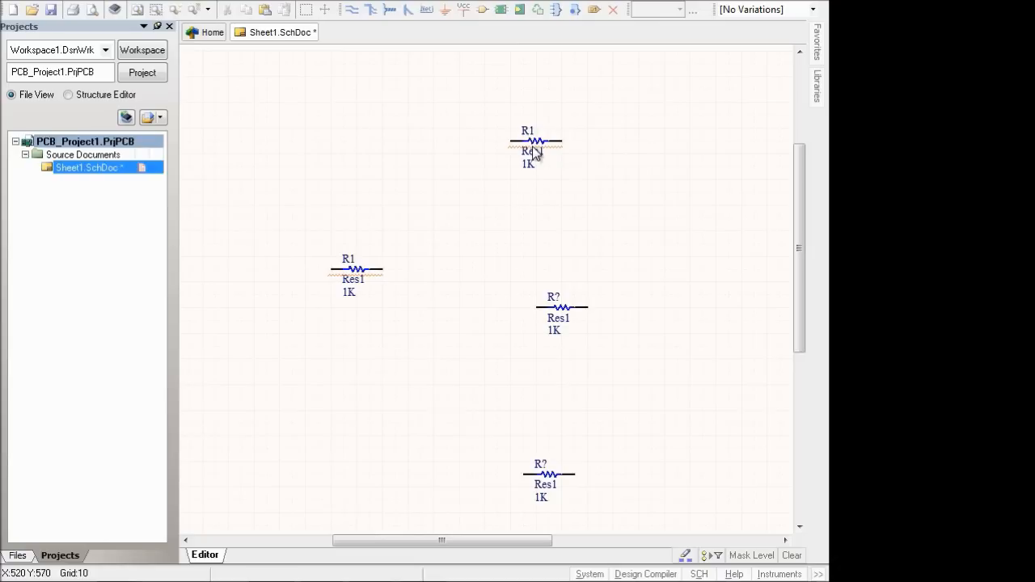
mouse_move(536, 147)
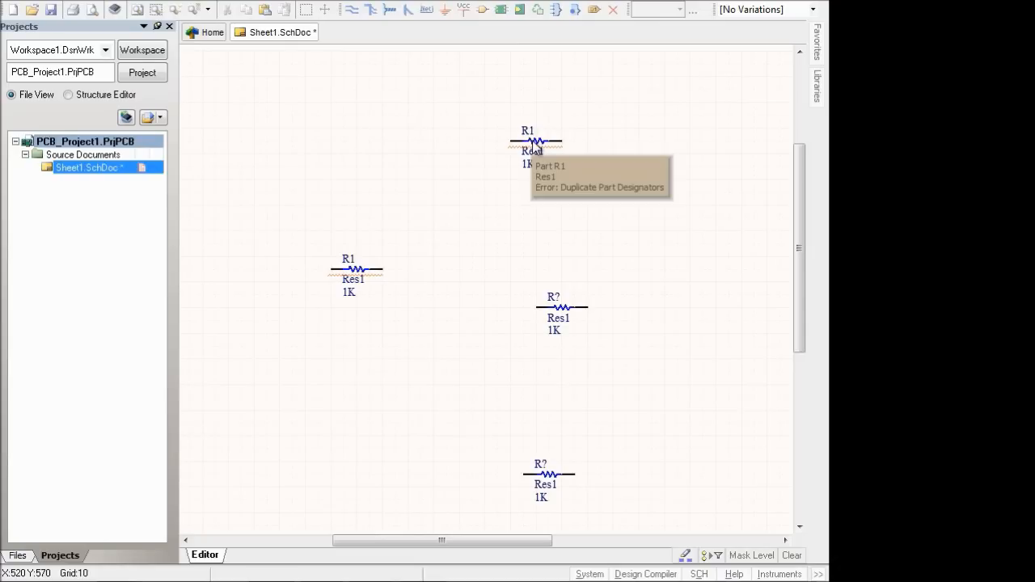
- Set the uppermost resistor's designator to R2
double_click(532, 141)
click(186, 59)
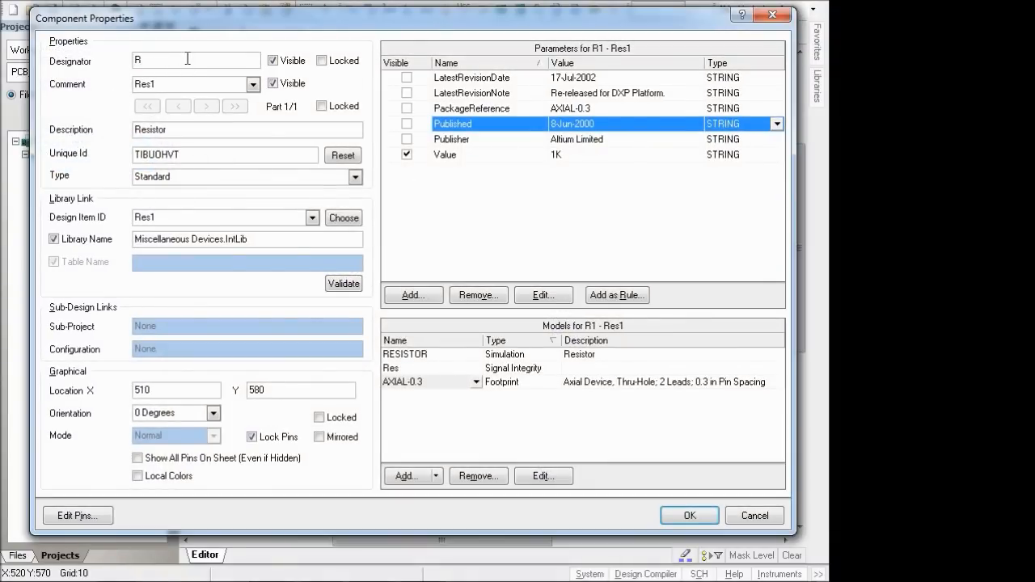
text(2)
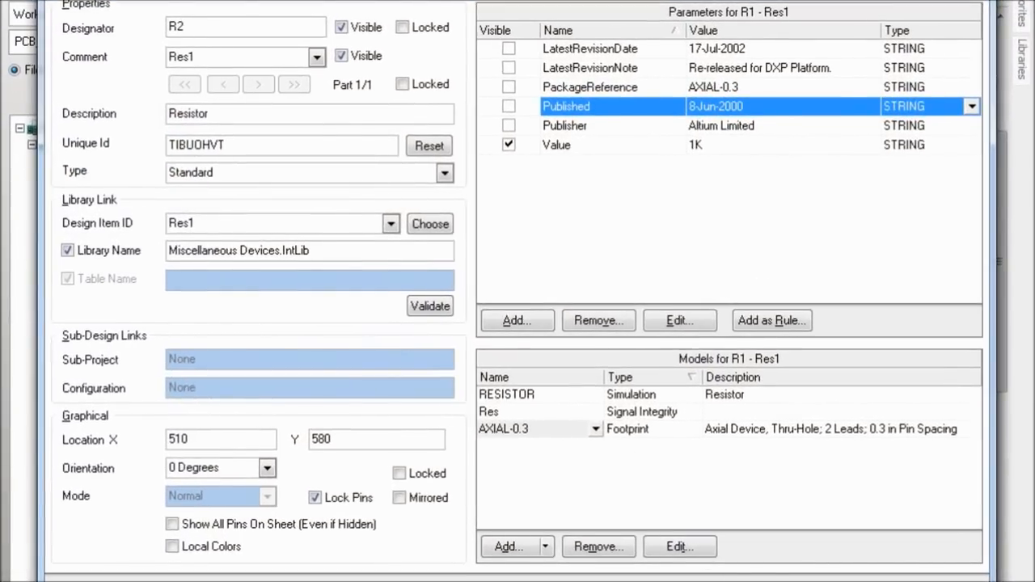
key(Return)
- Set the designator of the resistor between the uppermost and lowest ones to R3
double_click(700, 336)
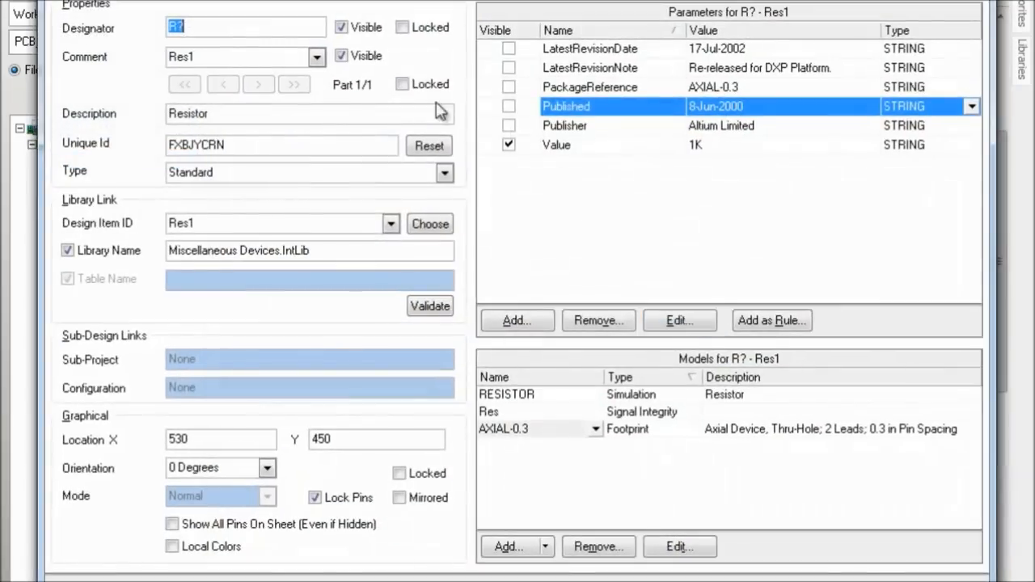
click(247, 29)
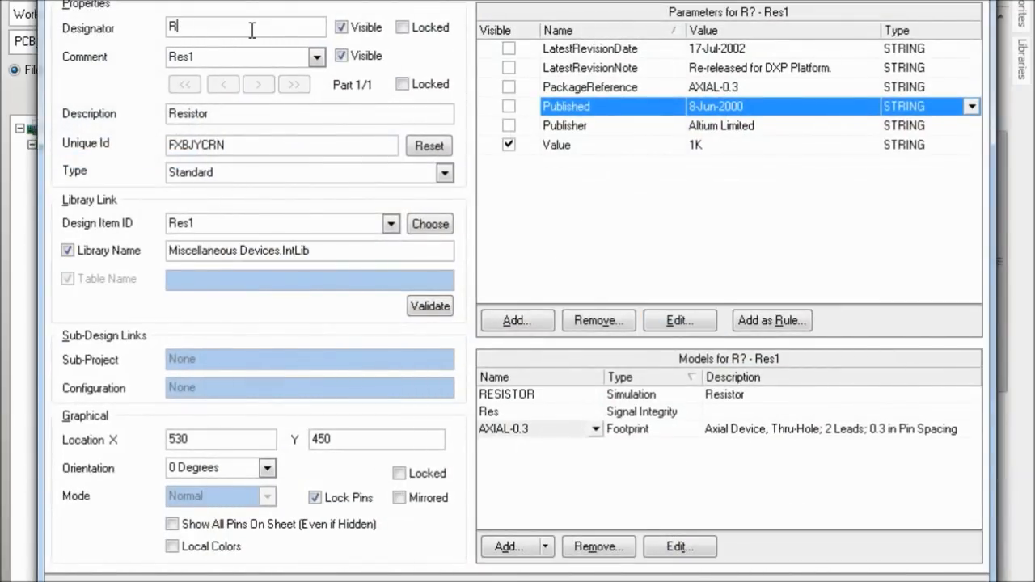
text(3)
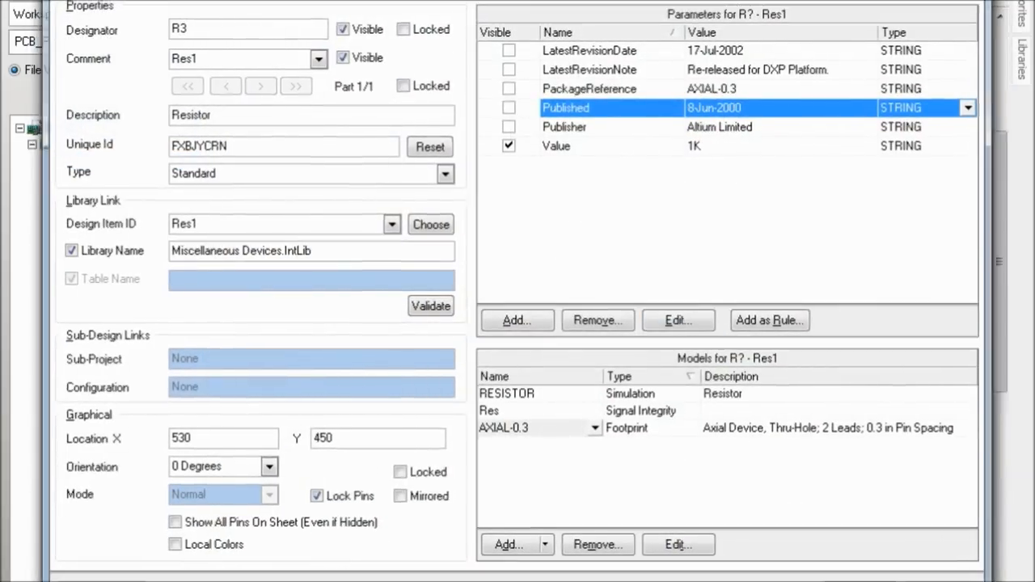
key(Return)
- Set the lowest resistor's designator to R4
key(Tab)
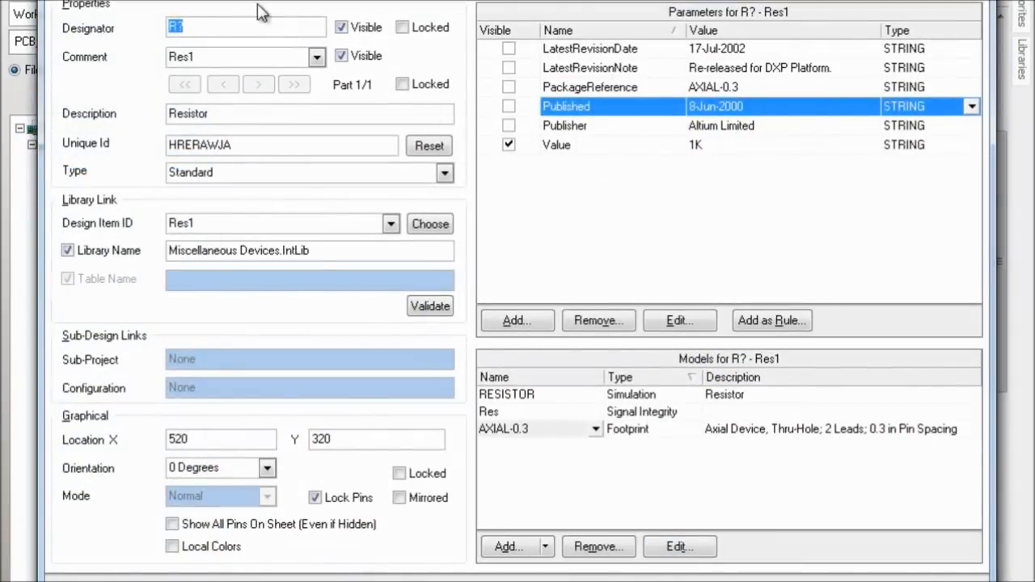
click(253, 28)
key(BackSpace)
key(Return)
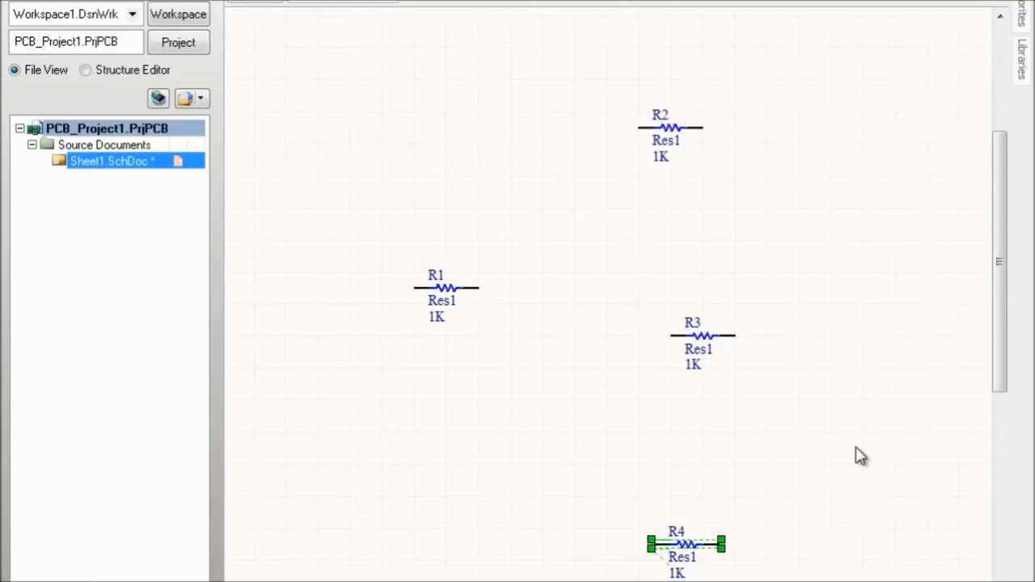
- Try moving resistors R4 and R3 to other spots on the sheet, and undo or cancel every move
drag(683, 549, 619, 228)
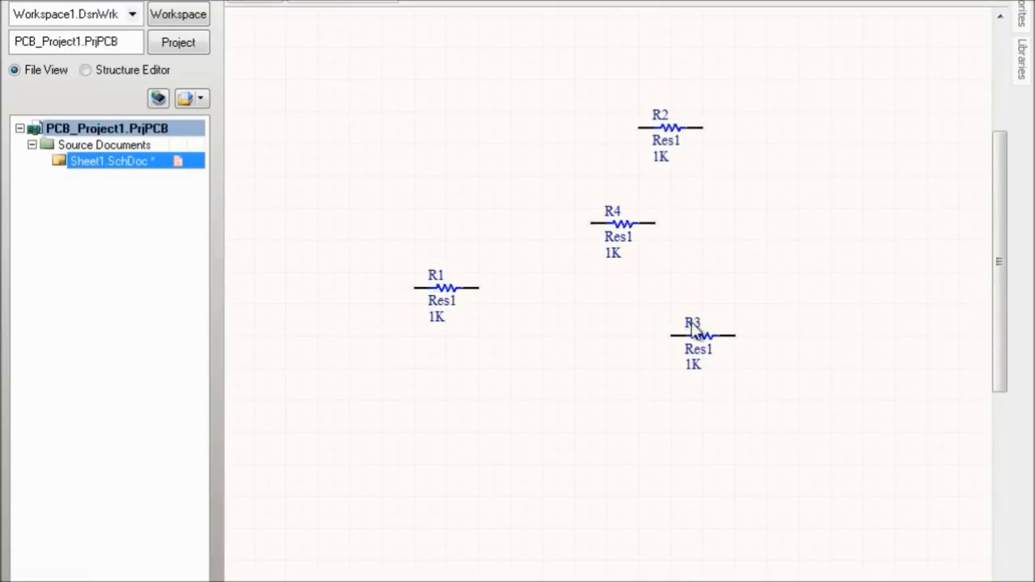
mouse_move(695, 330)
mouse_down()
mouse_move(709, 261)
mouse_move(730, 298)
mouse_move(689, 300)
mouse_move(721, 247)
mouse_move(721, 312)
mouse_move(705, 332)
mouse_move(700, 313)
mouse_up()
drag(694, 316, 847, 176)
key(ctrl+z)
key(ctrl+z)
key(ctrl+z)
key(ctrl+z)
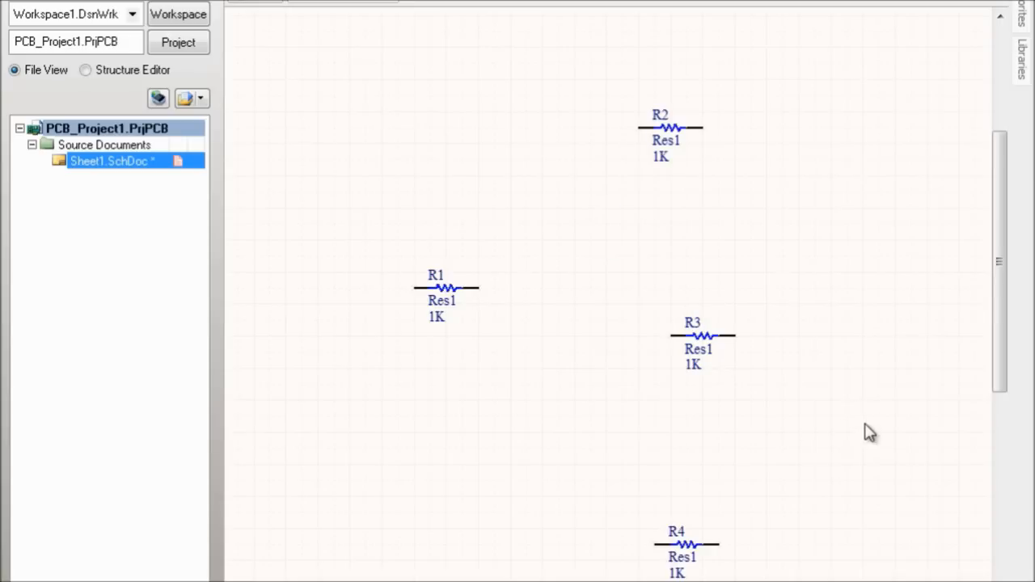
drag(705, 346, 790, 239)
key(Escape)
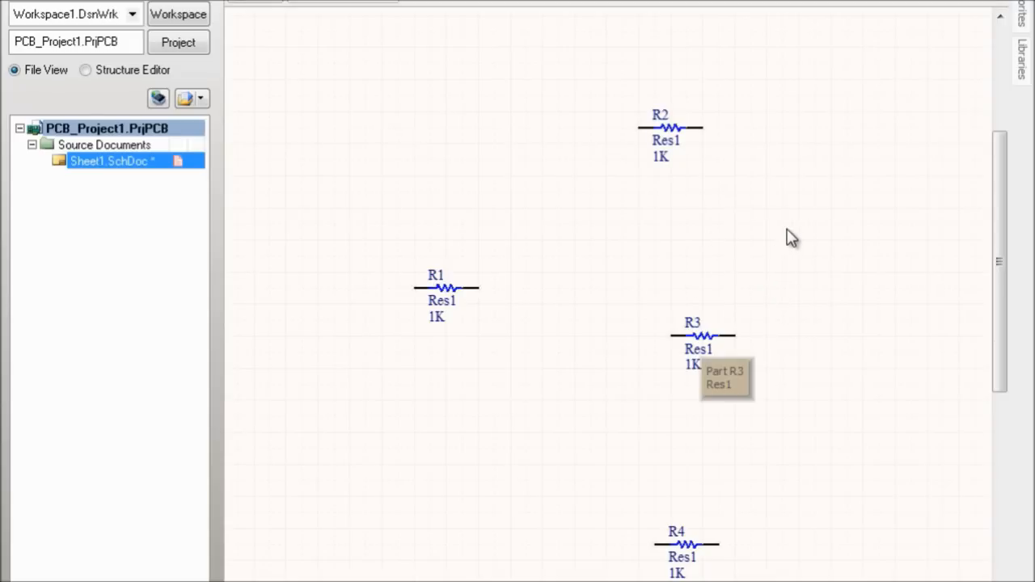
- Move resistor R3 up and to the right, below R2, rotating it through full turns back to horizontal
drag(707, 339, 787, 242)
key(space)
key(space)
key(space)
key(space)
key(space)
key(space)
key(space)
key(space)
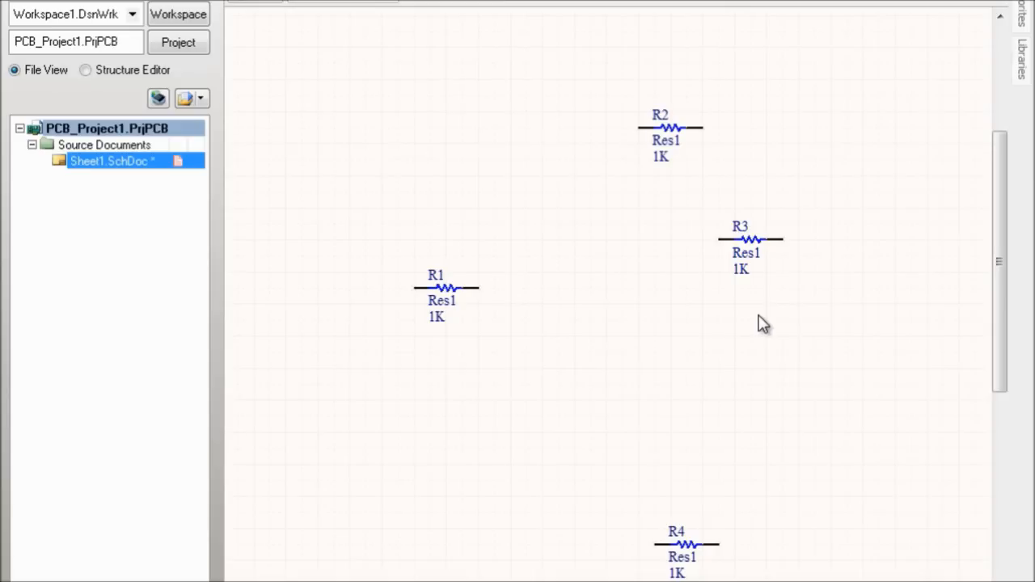
- Move resistor R3 farther up and to the right, and rotate it to a vertical orientation
drag(758, 250, 818, 186)
key(space)
key(space)
key(space)
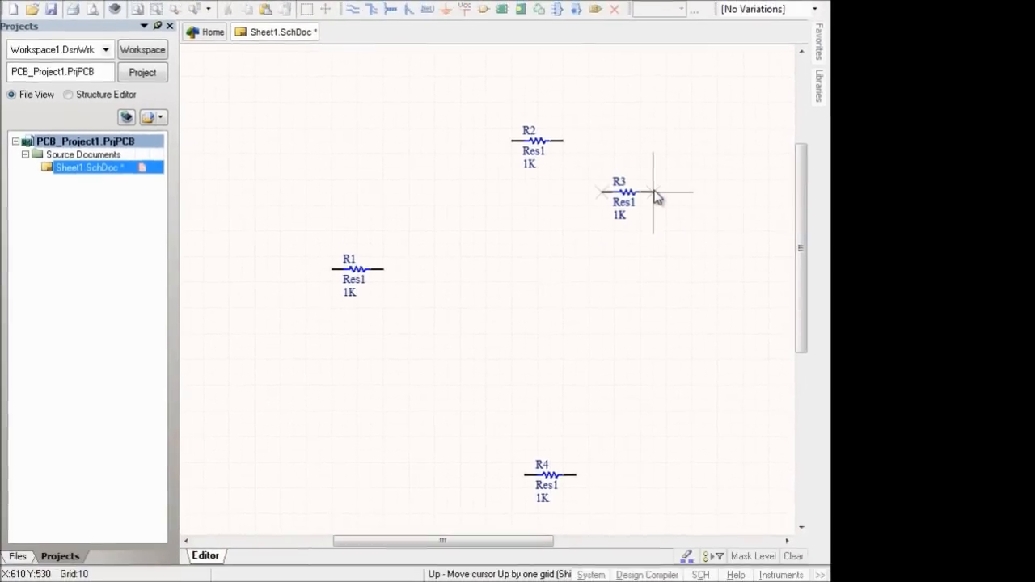
key(space)
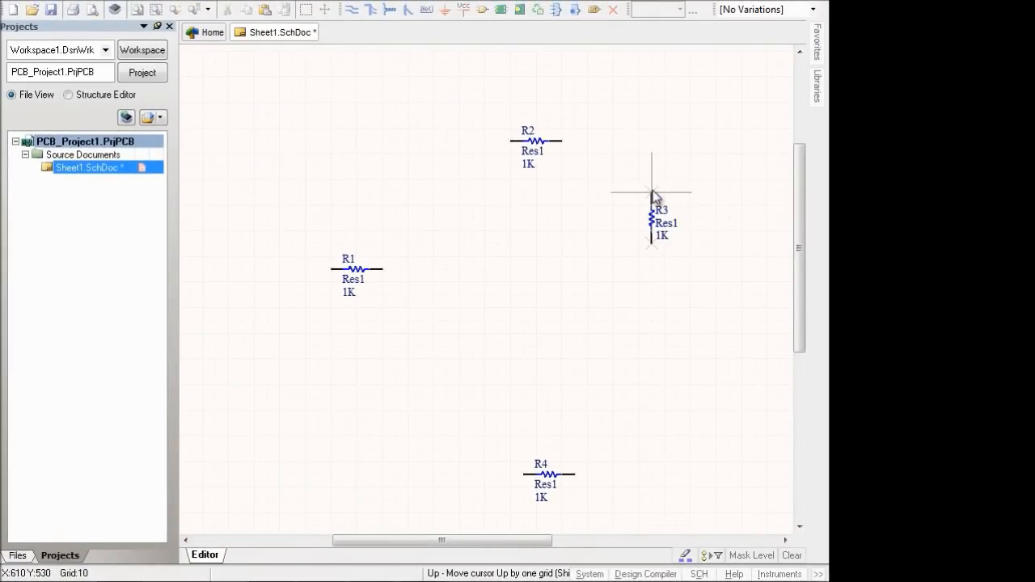
click(653, 193)
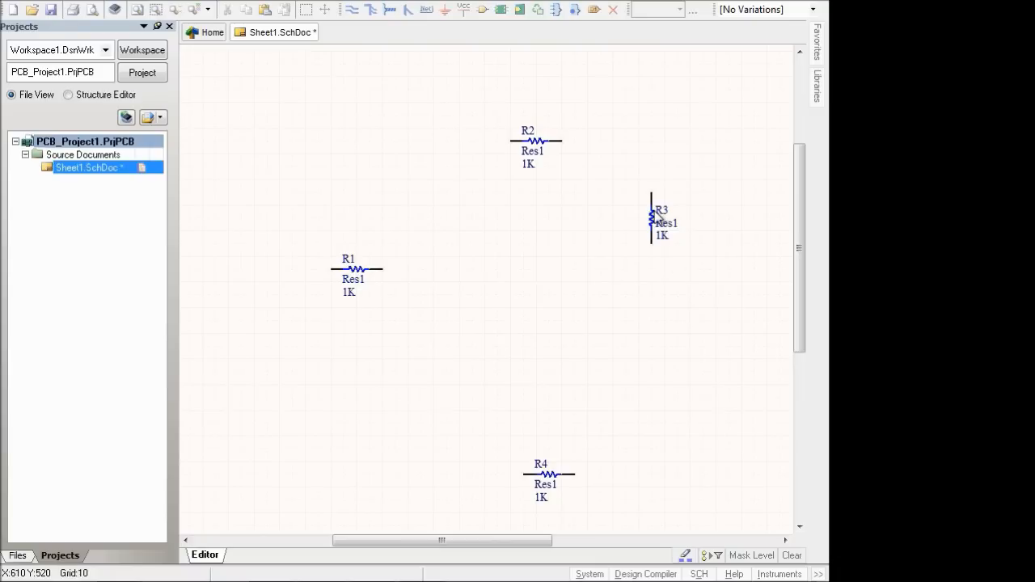
- Arrange the four resistors horizontally in two rows, with R3 directly above R1 and R2 above R4
drag(655, 229, 276, 184)
click(612, 232)
key(Delete)
key(space)
drag(364, 279, 319, 258)
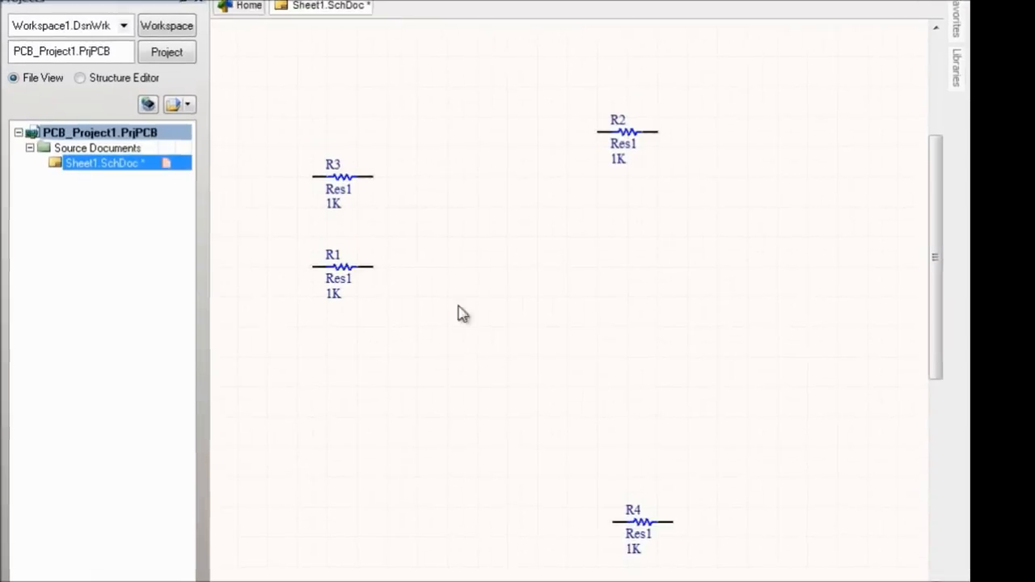
drag(606, 141, 603, 190)
drag(686, 546, 584, 270)
- Reduce the library's component filter to * and select the Miscellaneous Devices.IntLib library
click(1025, 77)
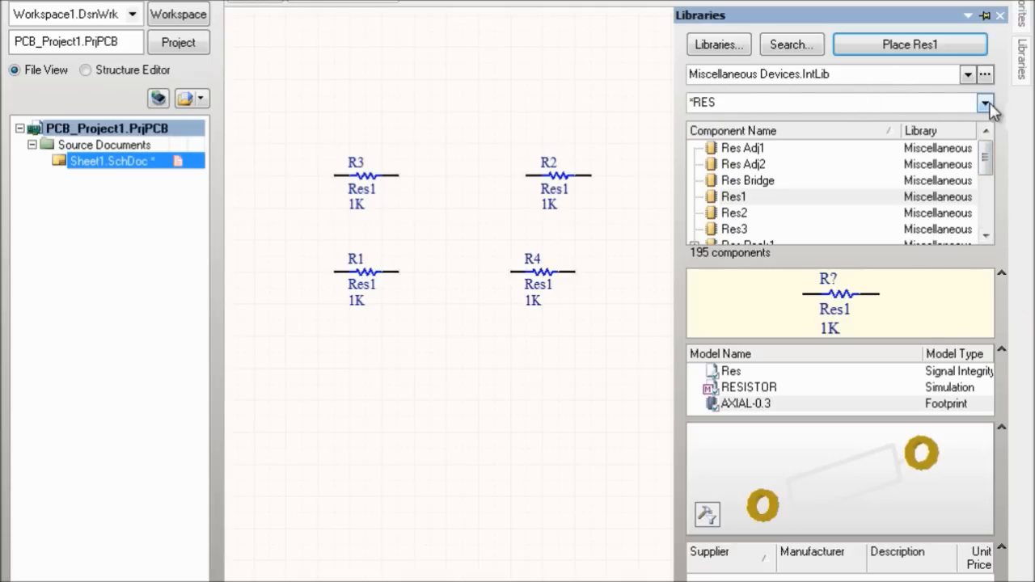
click(852, 102)
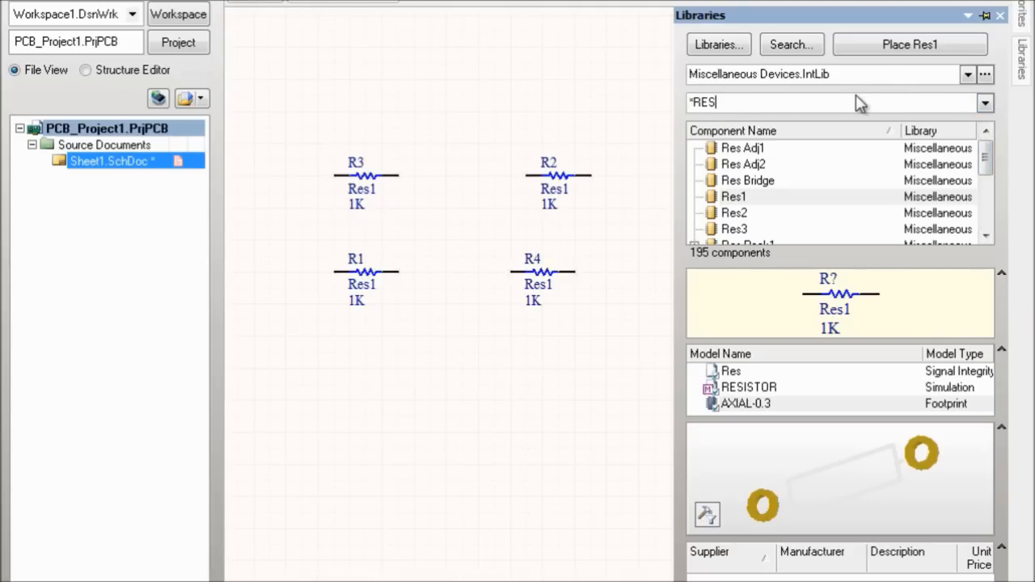
key(BackSpace)
key(BackSpace)
key(BackSpace)
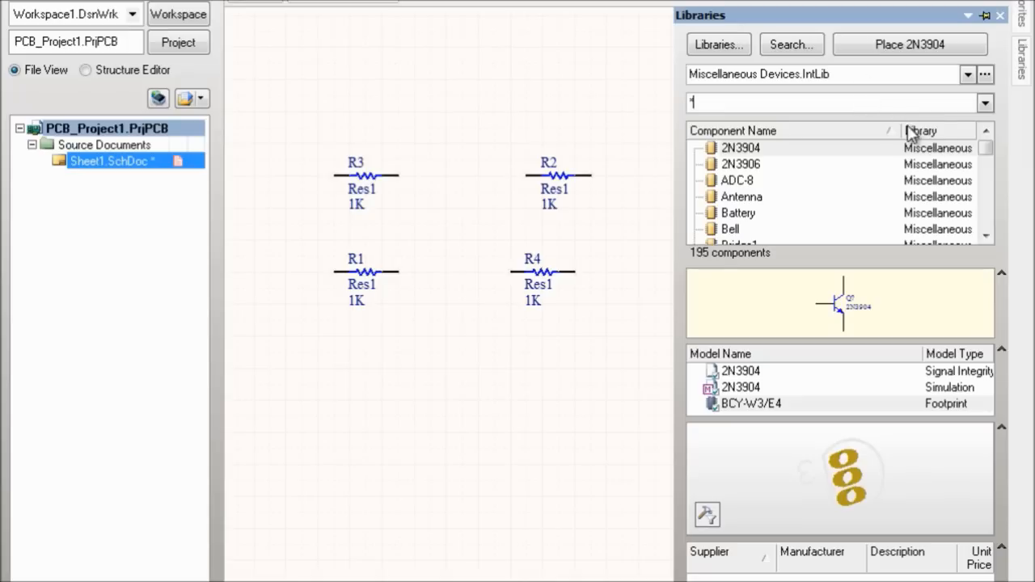
click(967, 74)
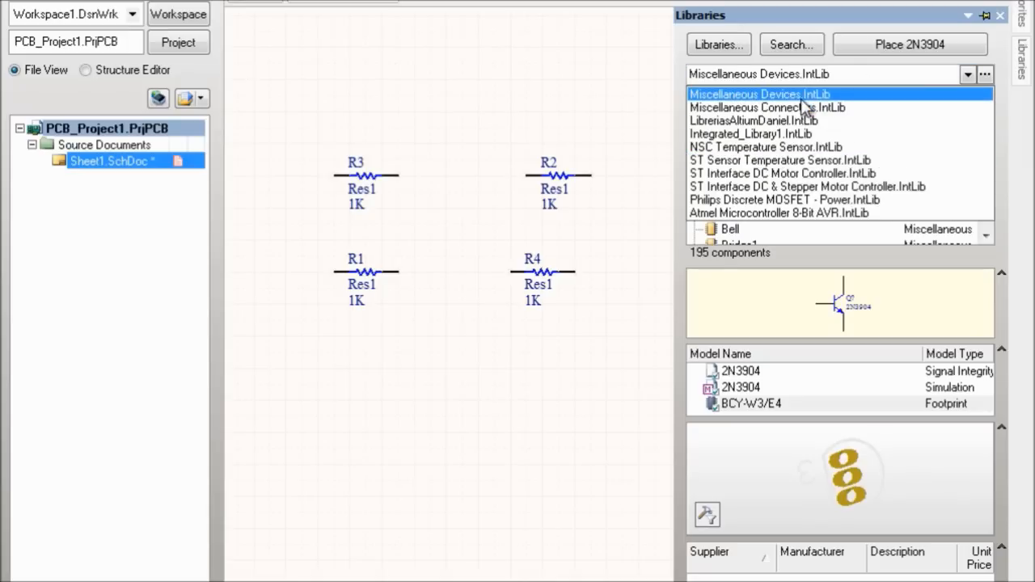
click(760, 93)
- Browse the unfiltered component list from ADC-8 down to Diode, checking each symbol and footprint preview
click(743, 180)
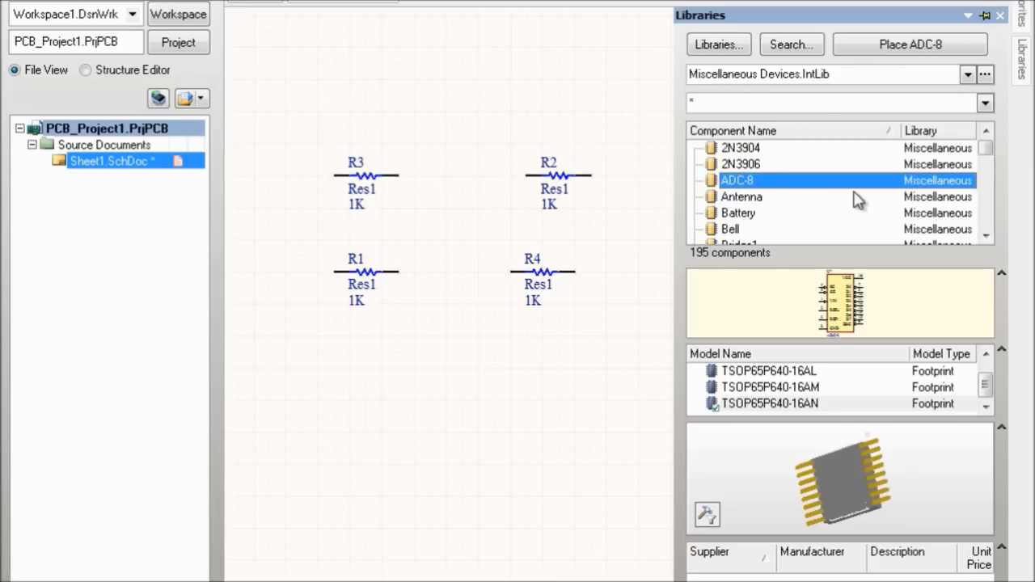
key(Down)
key(Down)
key(Down)
key(Down)
key(Down)
key(Down)
key(Down)
key(Down)
key(Down)
key(Down)
key(Down)
key(Down)
key(Down)
key(Down)
key(Down)
key(Down)
key(Down)
key(Down)
key(Down)
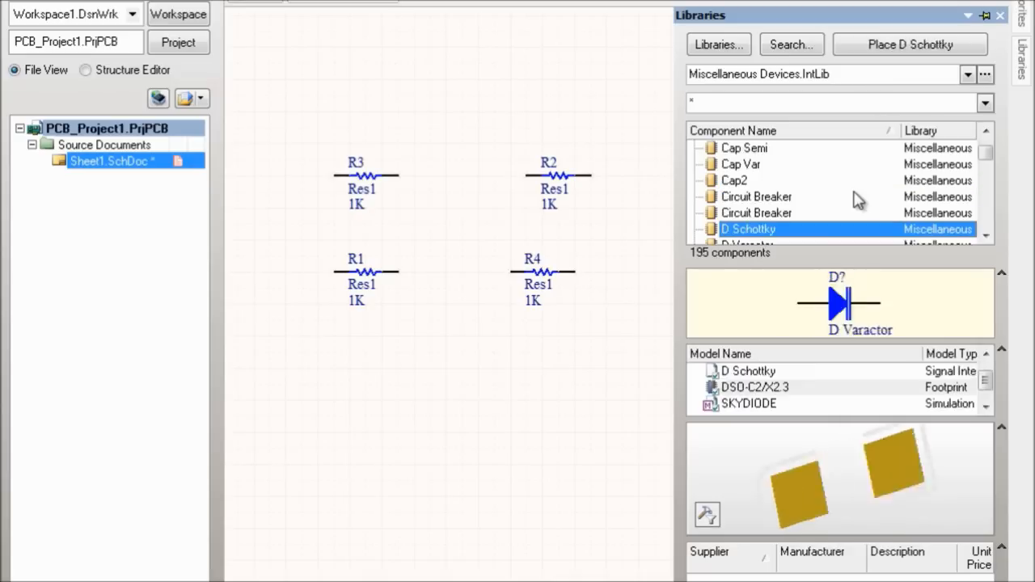
key(Down)
key(Down)
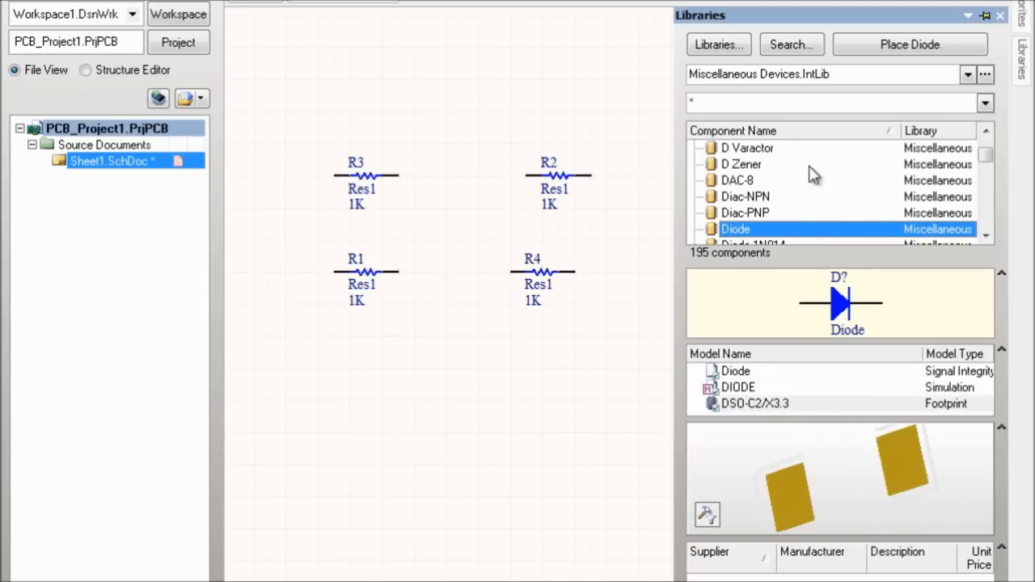
- Filter the components by *RE and browse the list from the 1N400x diodes down to Volt Reg
click(729, 103)
text(RE)
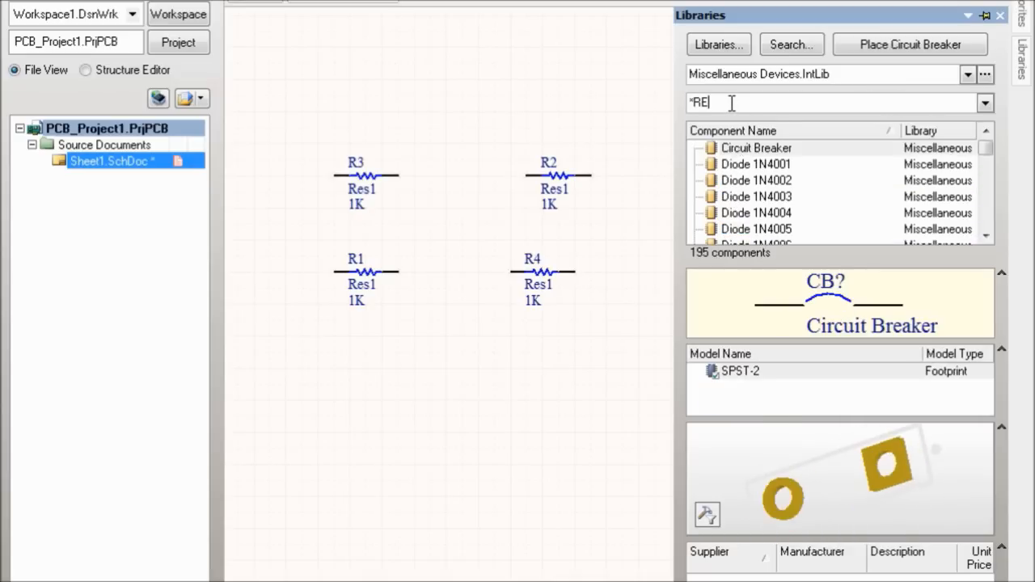
click(791, 165)
key(Down)
key(Down)
key(Down)
key(Down)
key(Down)
key(Down)
key(Down)
key(Down)
key(Down)
key(Down)
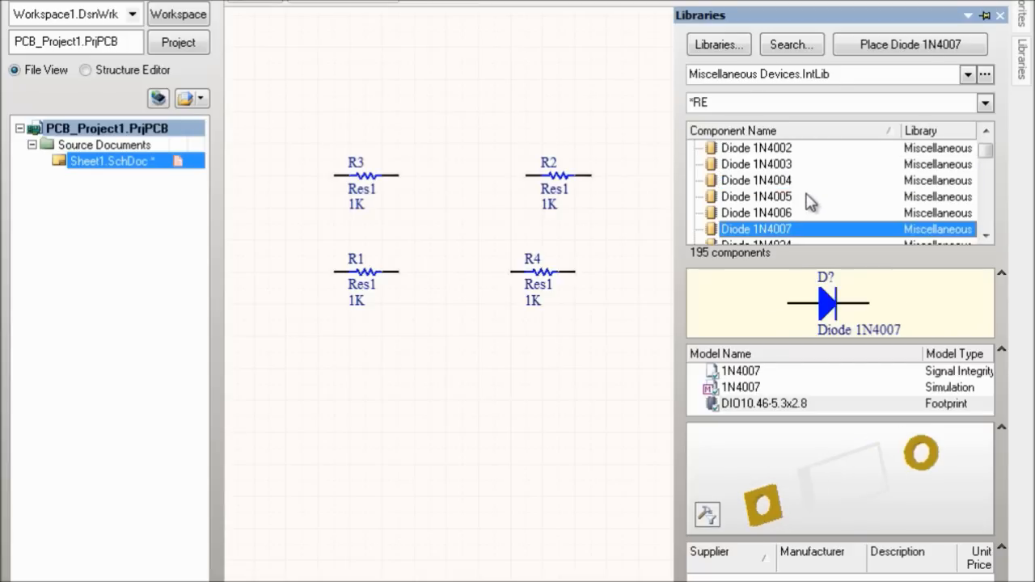
key(Down)
key(Down)
key(Down)
key(Down)
key(Down)
key(Down)
key(Down)
key(Down)
key(Down)
key(Down)
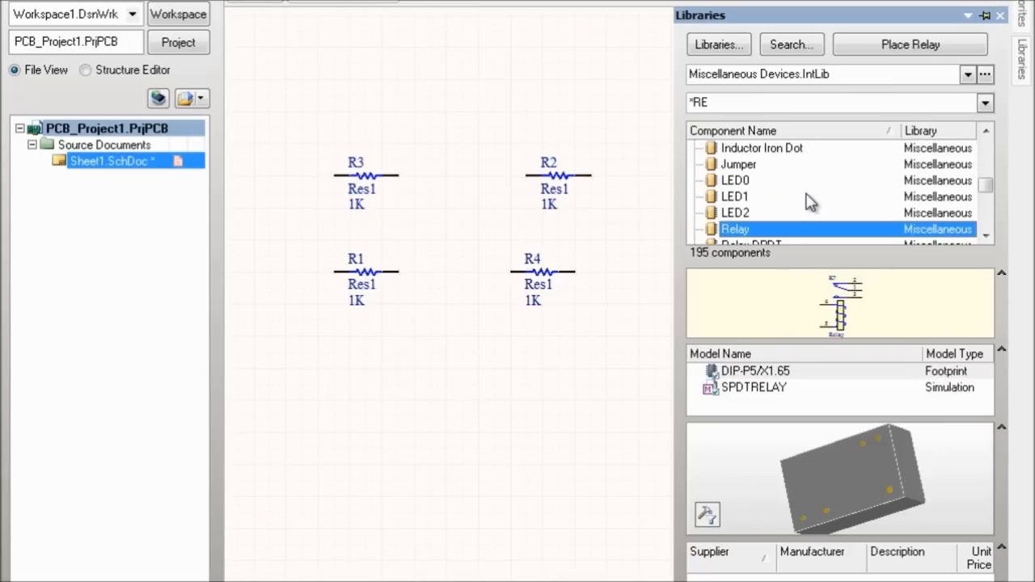
key(Up)
key(Down)
key(Down)
key(Down)
key(Down)
key(Down)
key(Down)
key(Down)
key(Down)
key(Down)
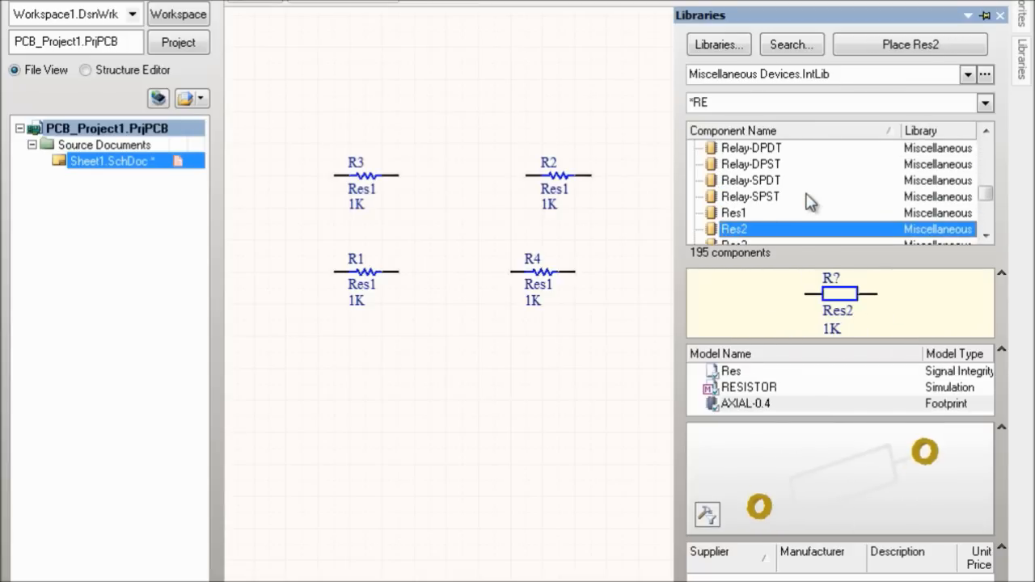
key(Down)
key(Down)
key(Down)
key(Down)
key(Down)
key(Down)
key(Down)
key(Down)
key(Down)
key(Down)
key(Down)
key(Down)
key(Down)
key(Down)
key(Down)
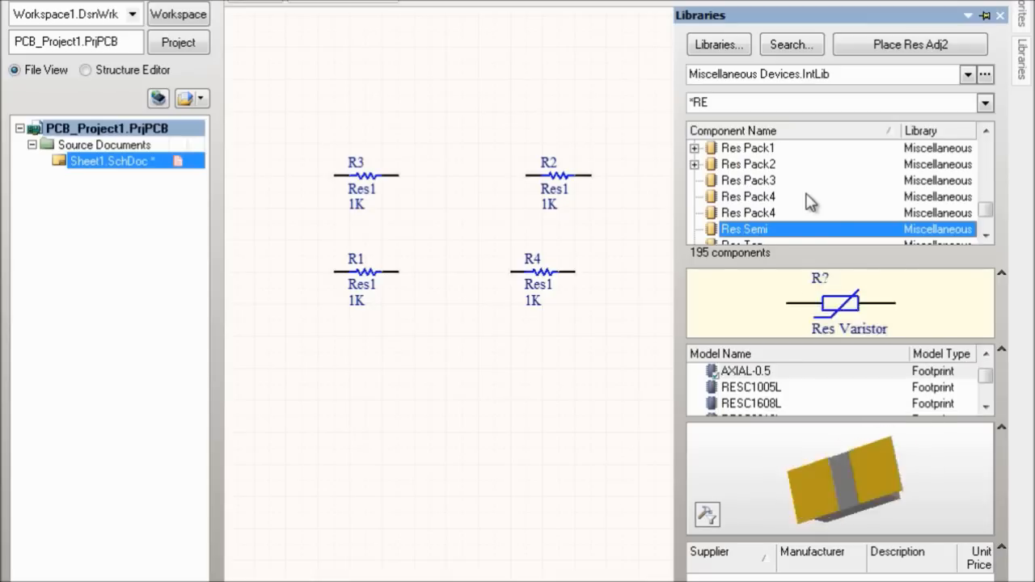
key(Down)
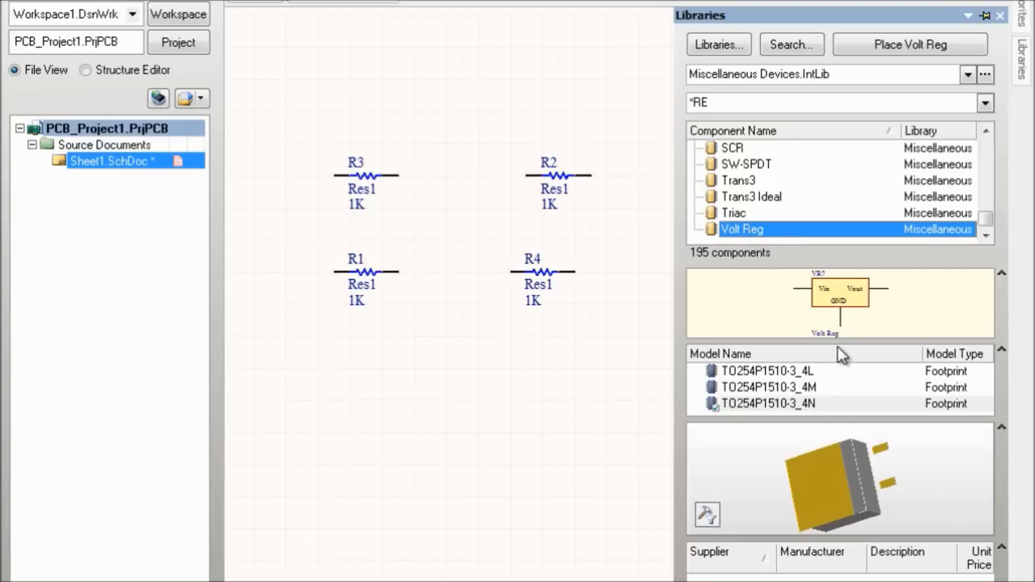
- Shrink the symbol preview slightly and compare Volt Reg's footprint models TO254P1510-3_4L, TO254P1510-3_4M and TO254P1510-3_4N
drag(838, 342, 838, 324)
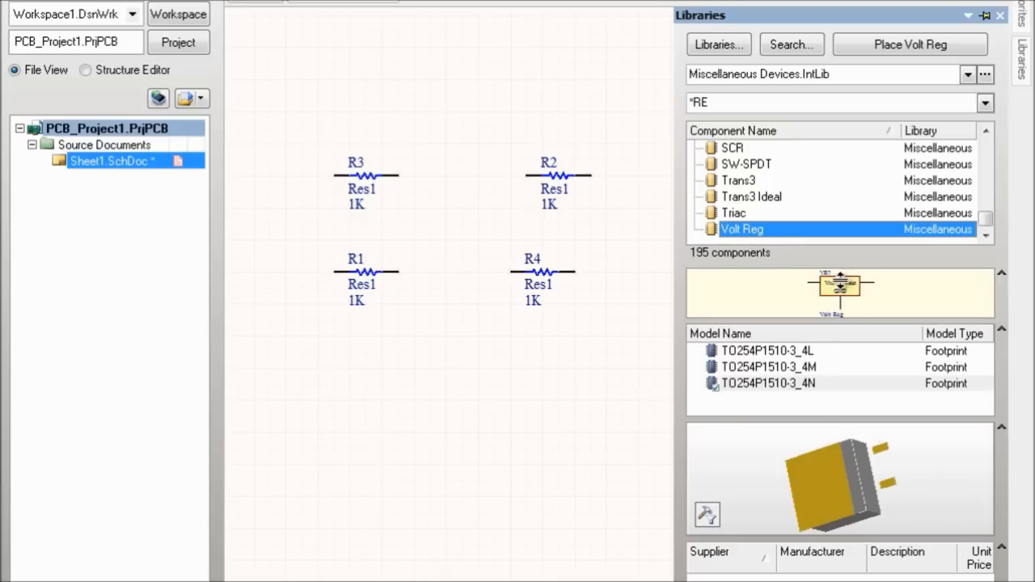
click(762, 351)
key(Down)
key(Down)
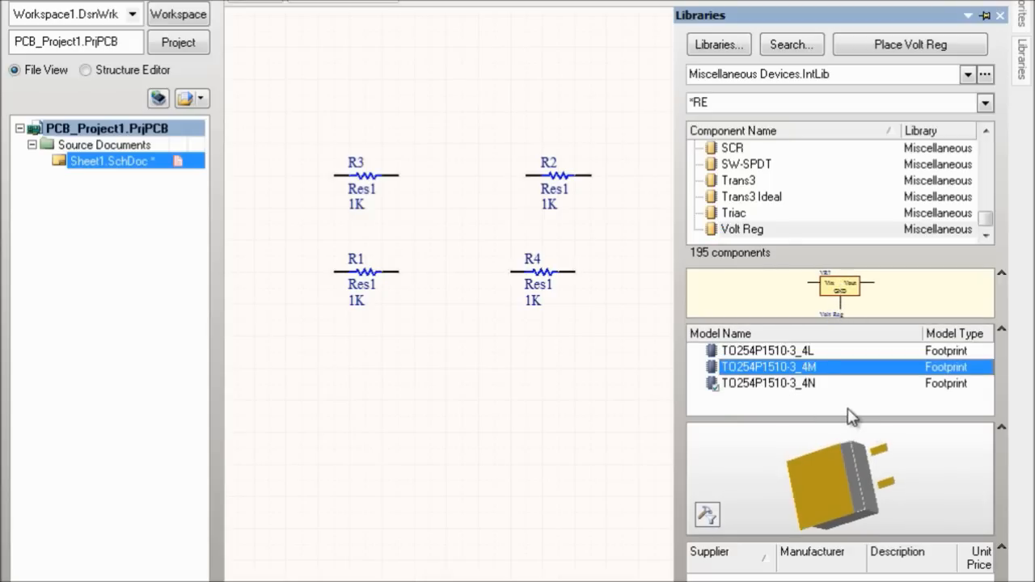
key(Up)
key(Up)
key(Down)
key(Down)
key(Up)
key(Up)
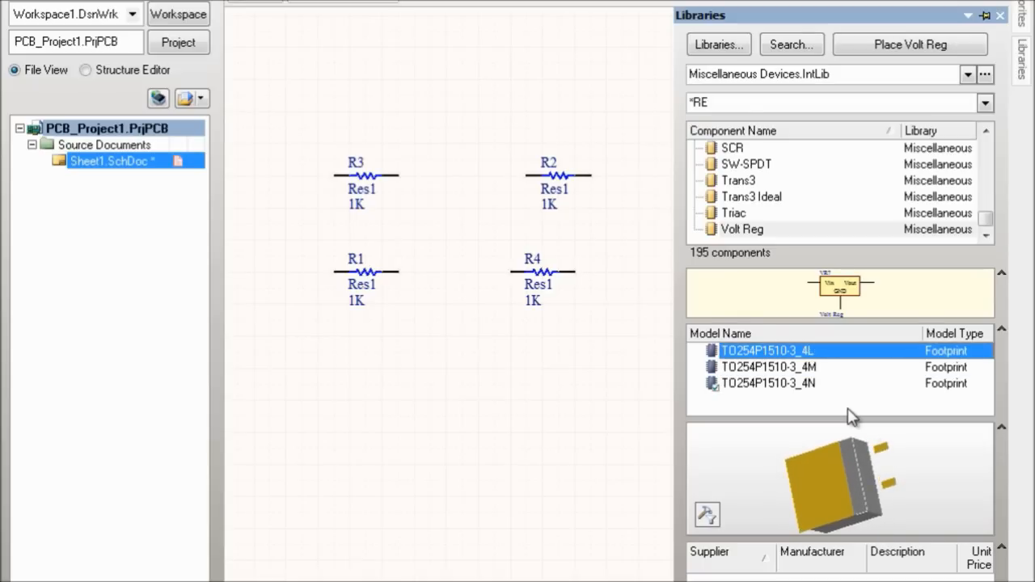
click(867, 232)
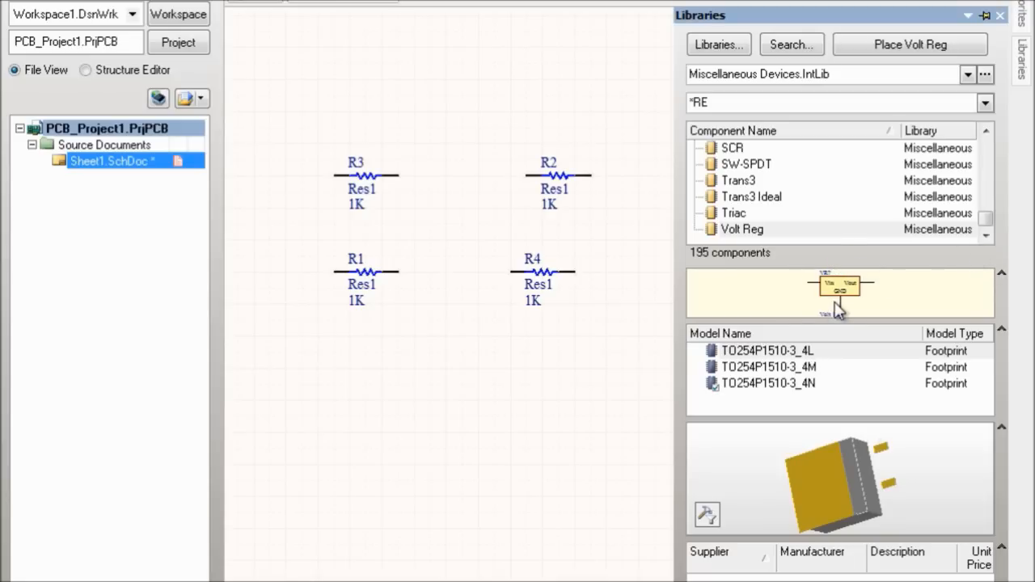
click(811, 385)
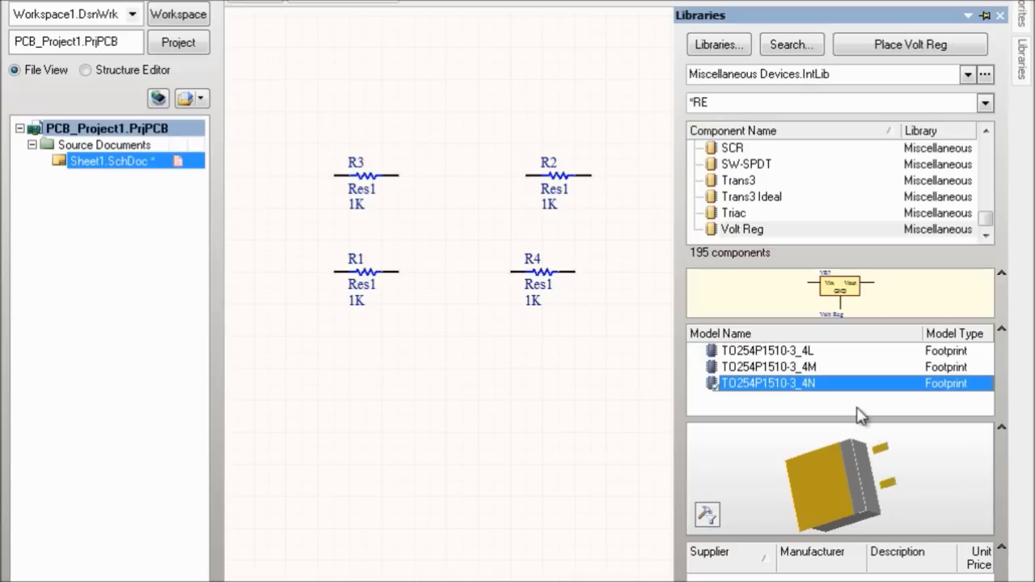
key(Up)
key(Up)
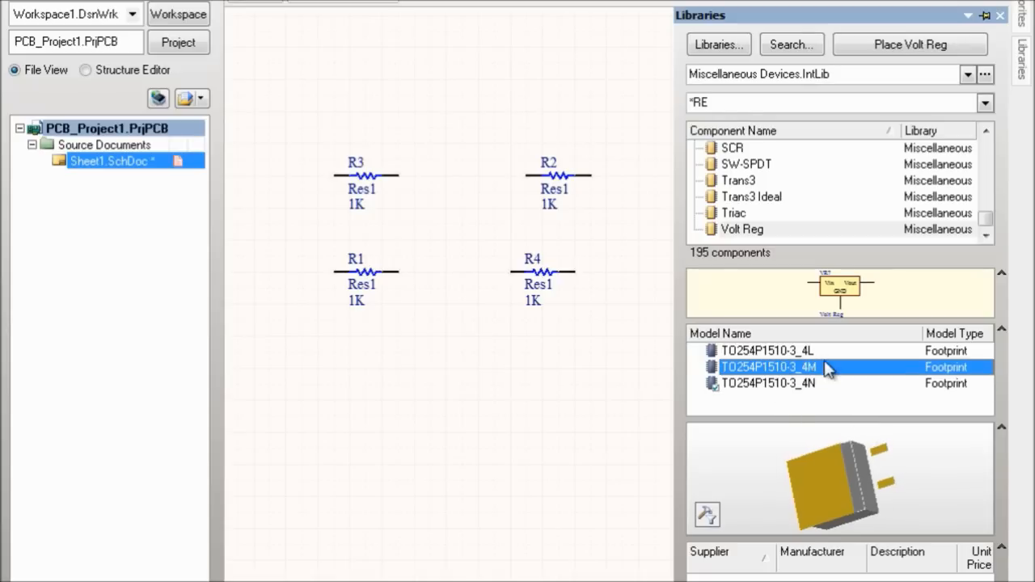
key(Down)
key(Down)
key(Up)
key(Up)
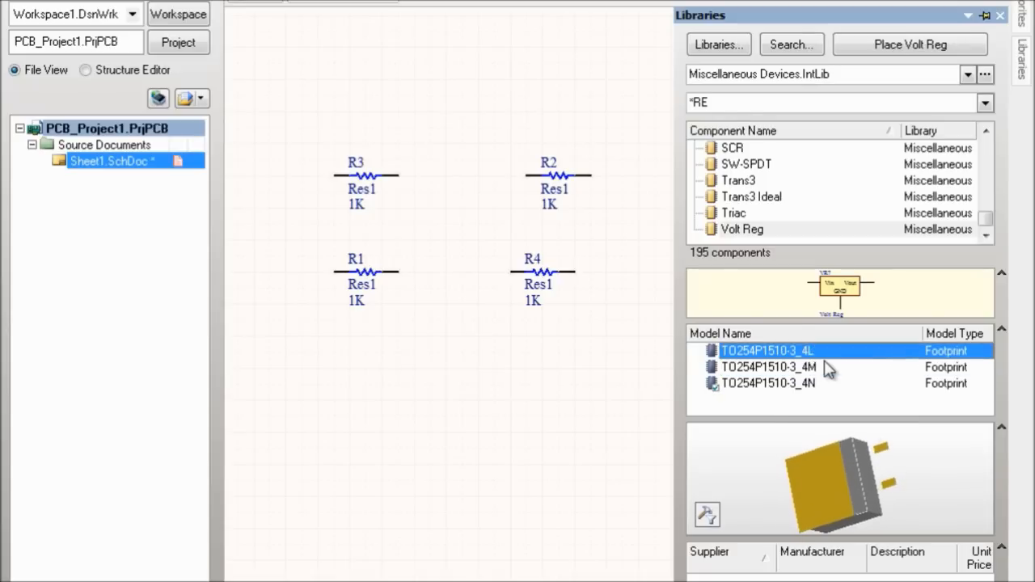
- Enlarge the symbol preview area so the Volt Reg symbol is readable while all its models stay listed
drag(886, 321, 885, 422)
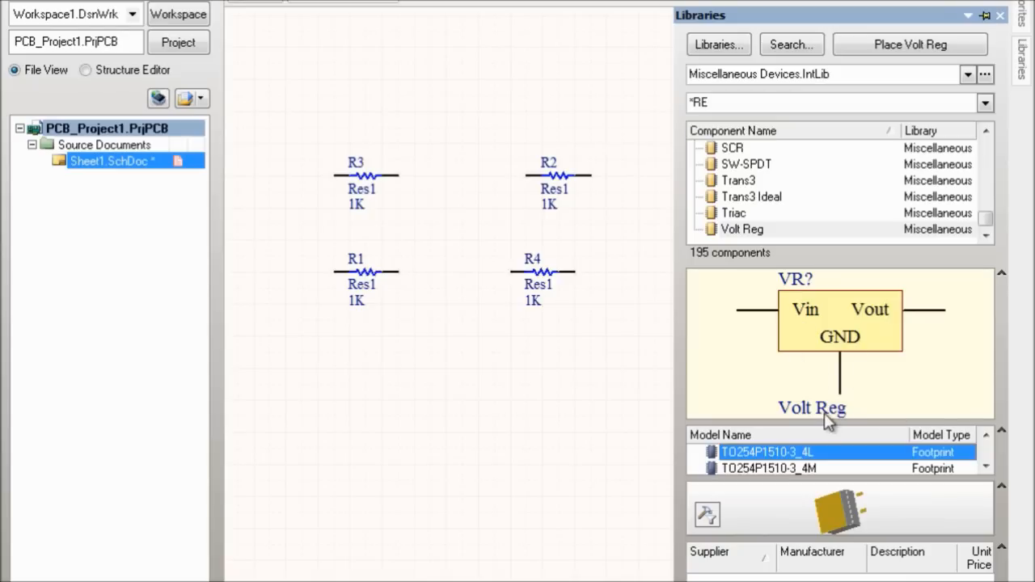
drag(831, 421, 830, 374)
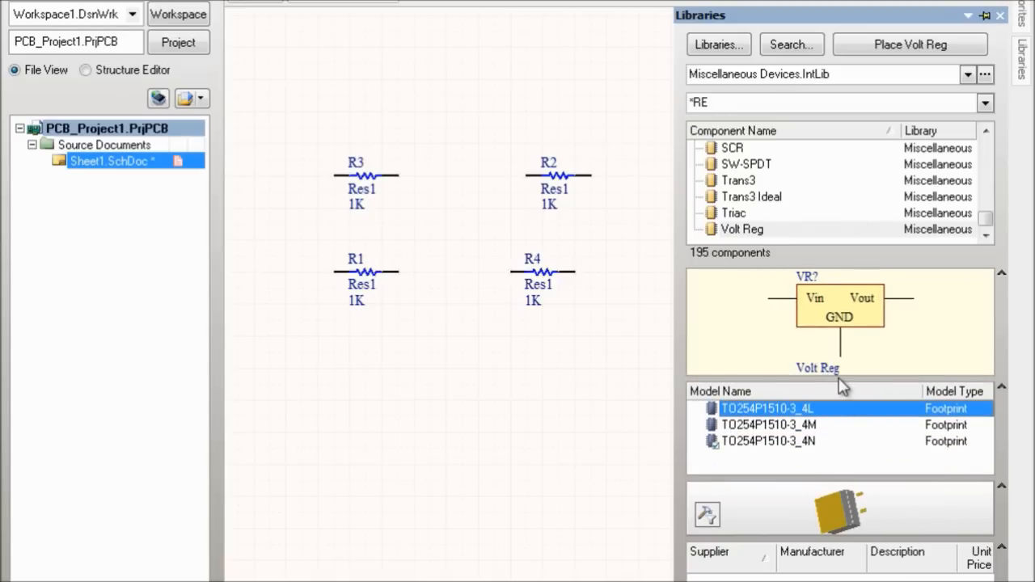
mouse_move(841, 374)
mouse_down()
mouse_move(841, 358)
mouse_move(842, 367)
mouse_up()
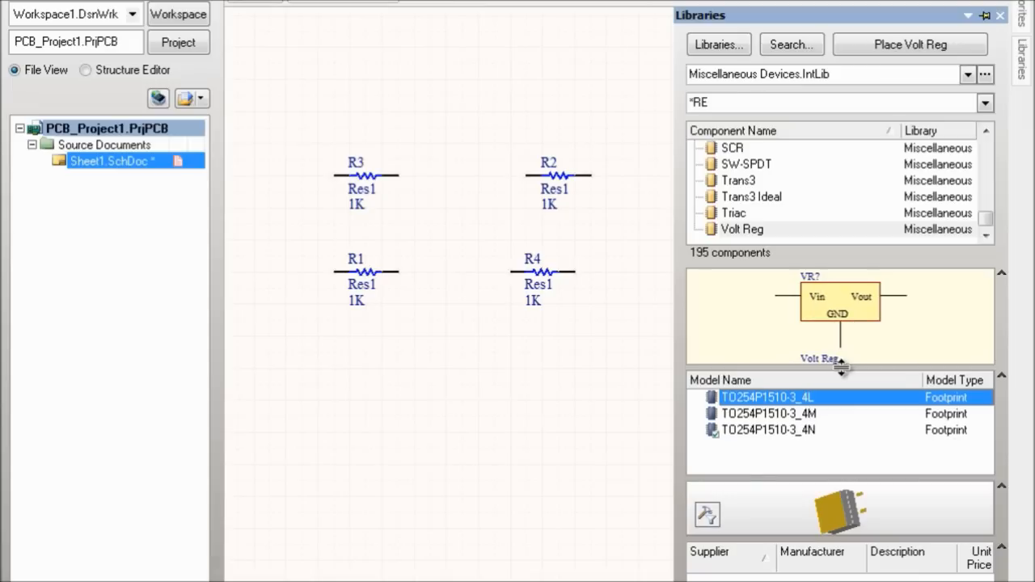
- Preview the symbols and models of the Trans3 Ideal, Trans3 and SCR components
click(760, 202)
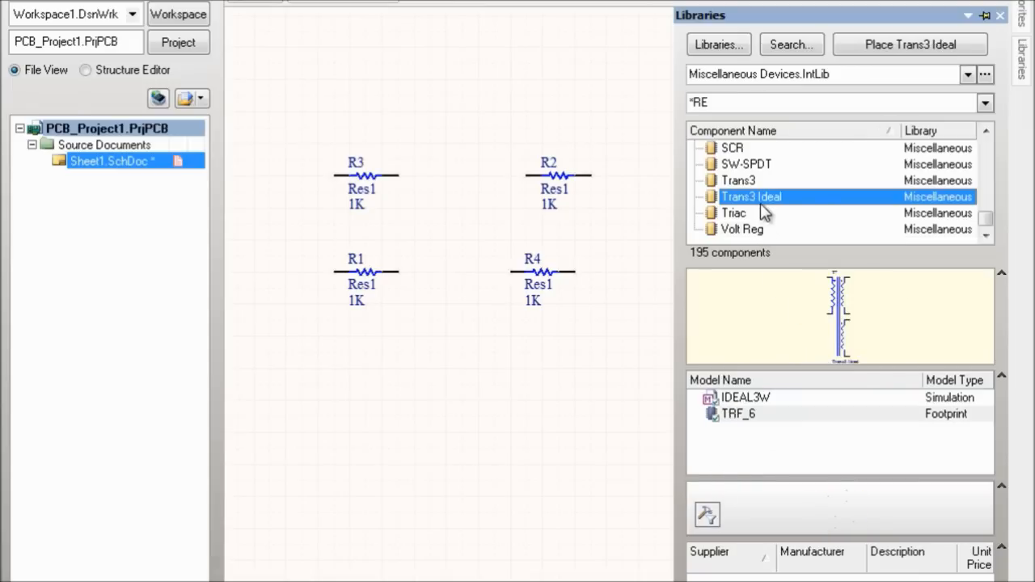
click(763, 181)
scroll(771, 228, up, 2)
scroll(774, 236, down, 1)
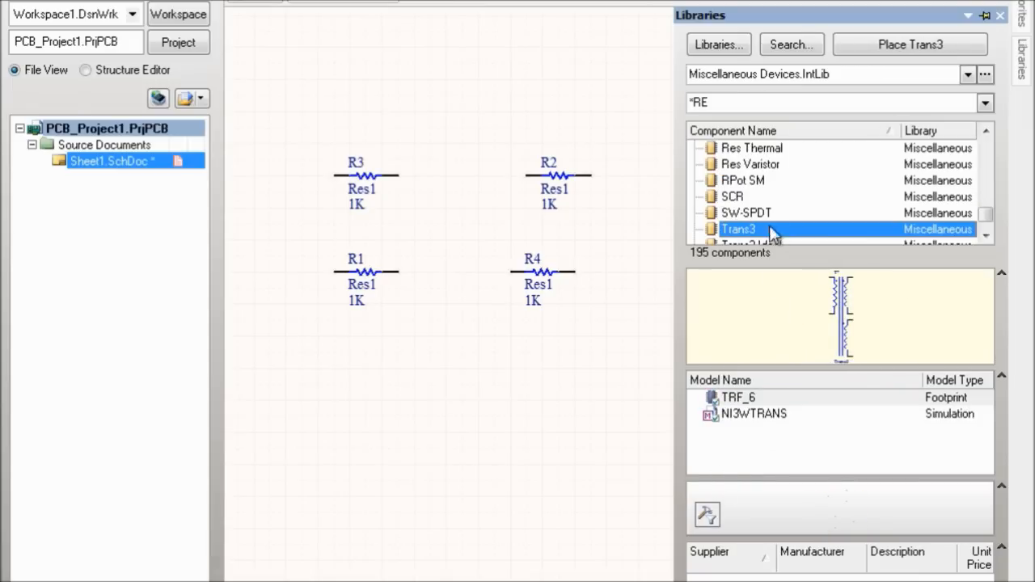
click(763, 199)
scroll(768, 215, down, 1)
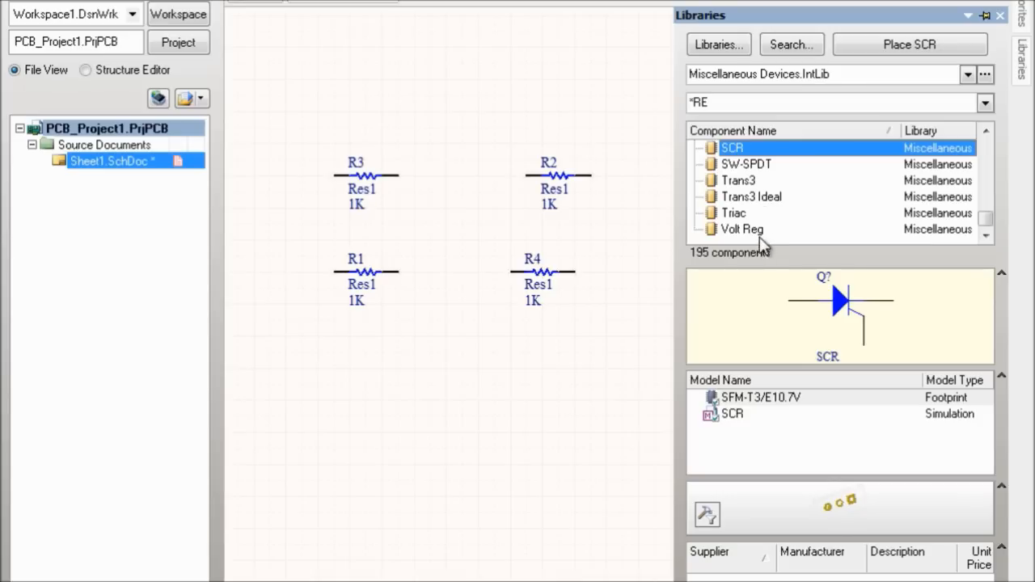
- Place one Volt Reg component on the schematic, above and between resistors R3 and R2
click(764, 236)
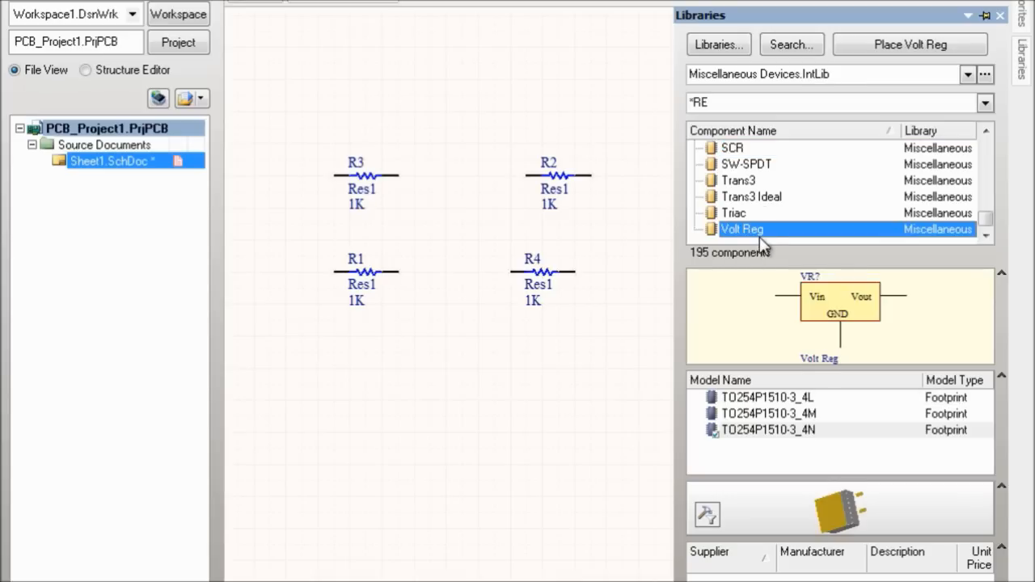
click(938, 51)
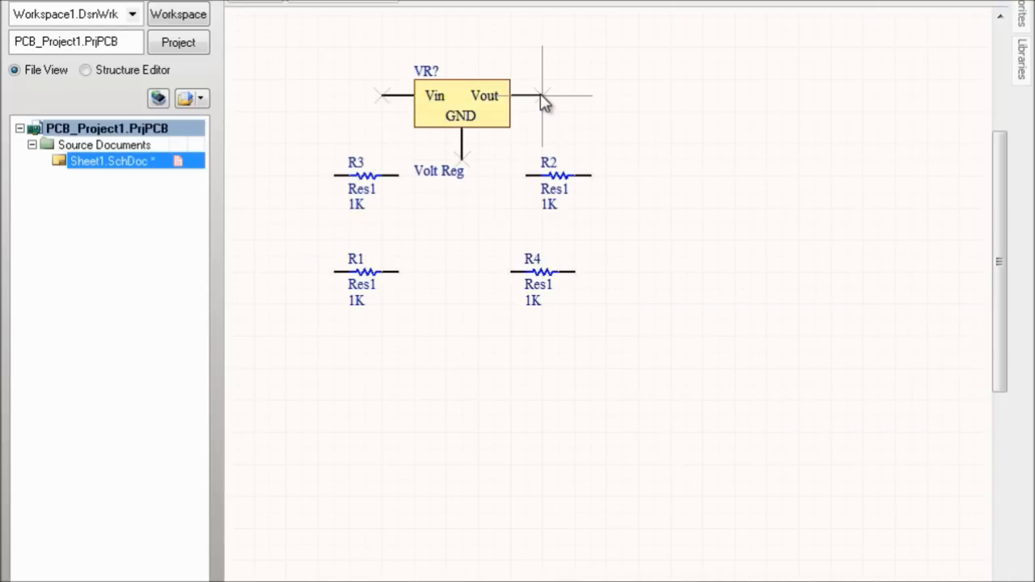
click(543, 96)
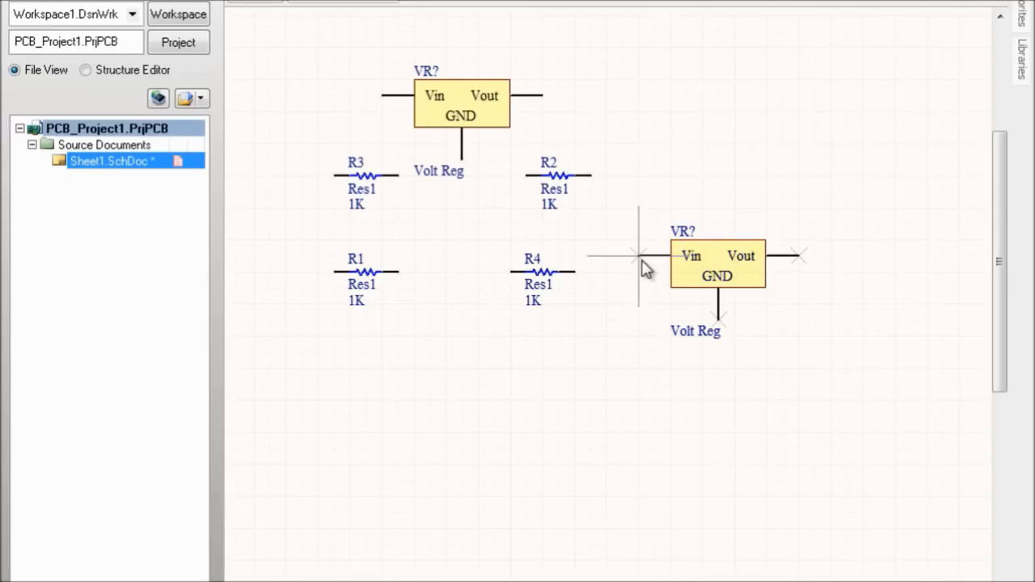
key(Escape)
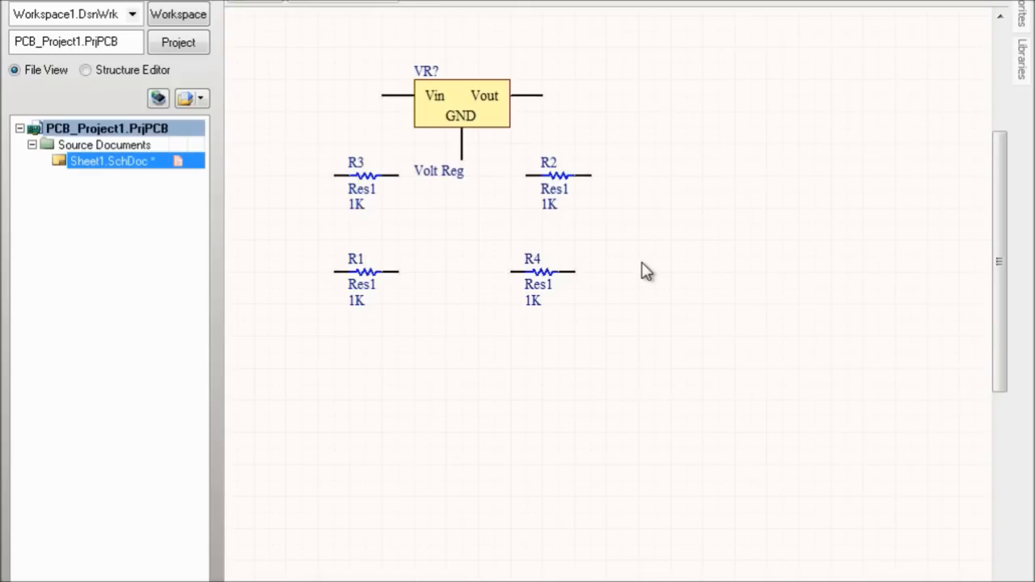
- Set the voltage regulator's designator to VR1 in its component properties
double_click(457, 114)
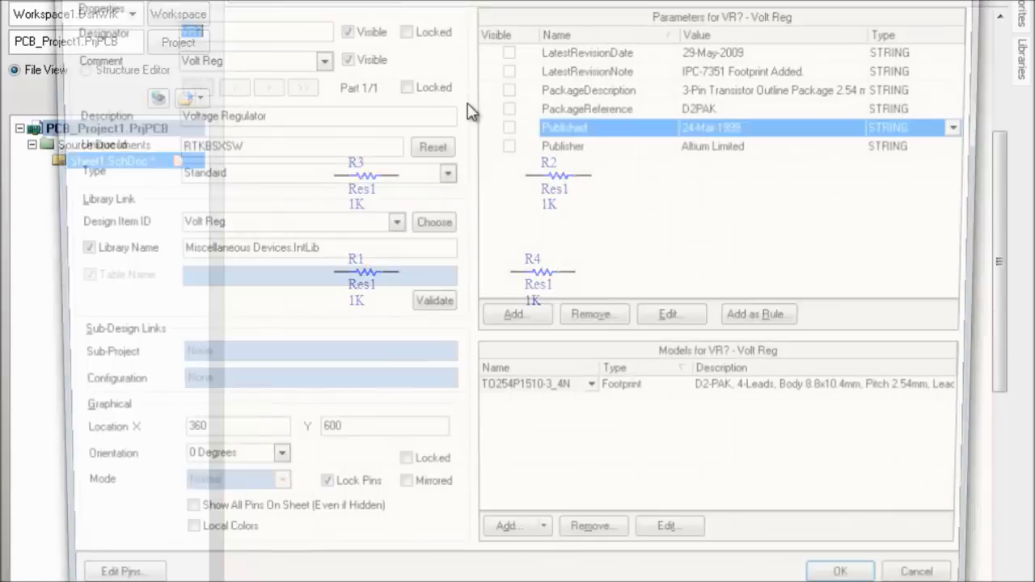
click(231, 27)
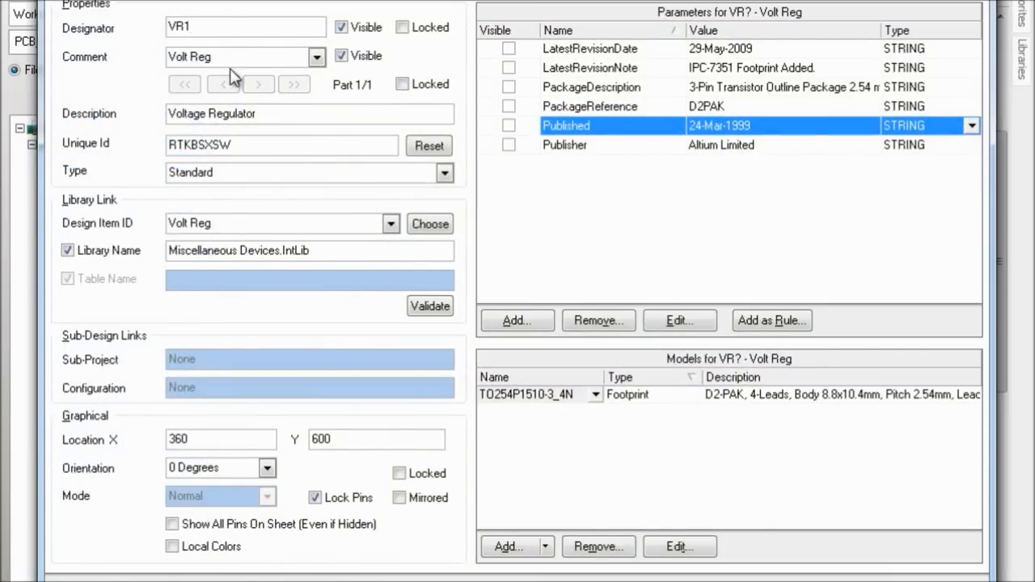
key(Return)
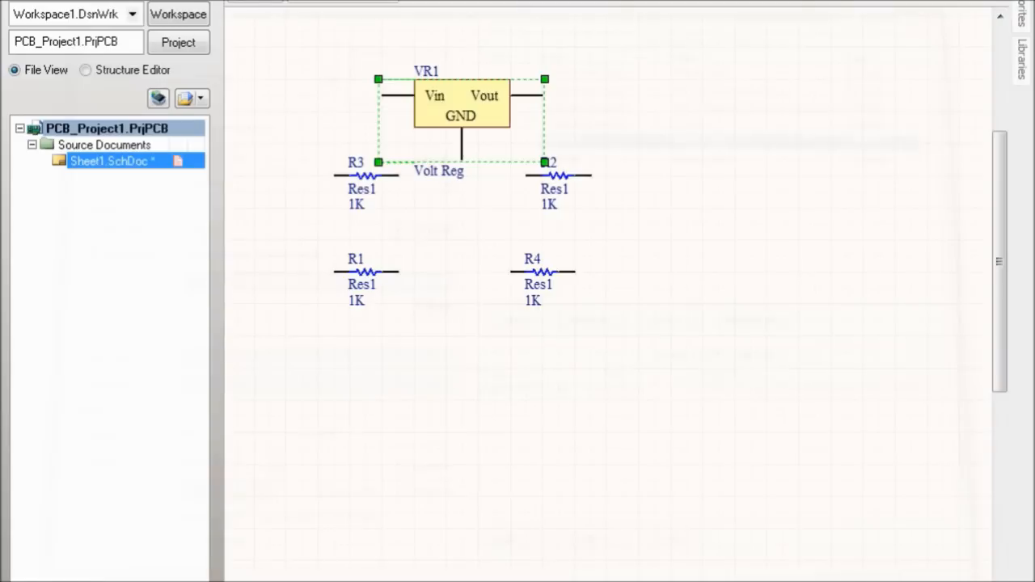
- Switch the active component library to Miscellaneous Connectors.IntLib and preview its Connector 14 and Connector 15 components
click(1023, 58)
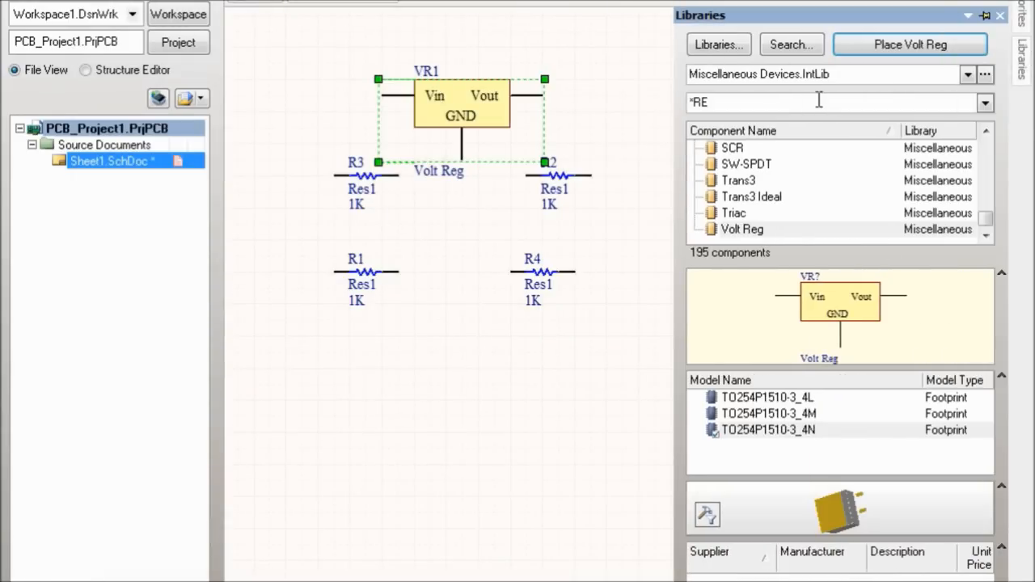
click(968, 74)
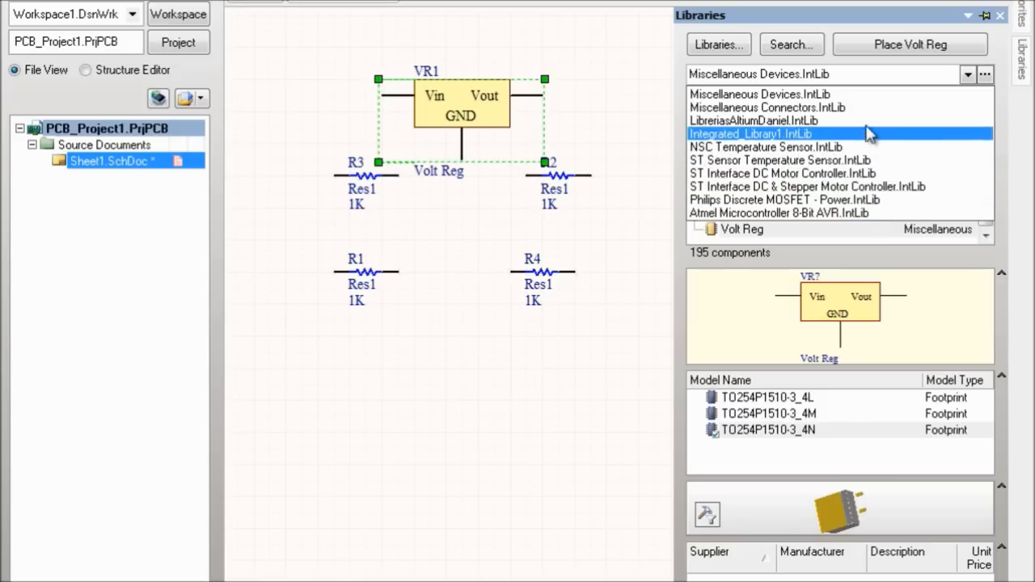
click(822, 108)
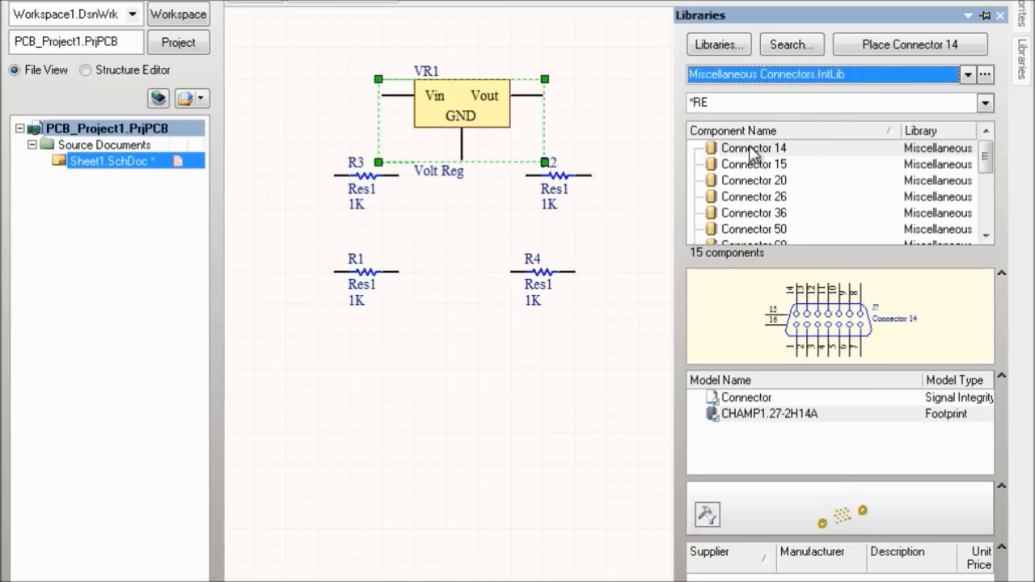
click(752, 152)
key(Down)
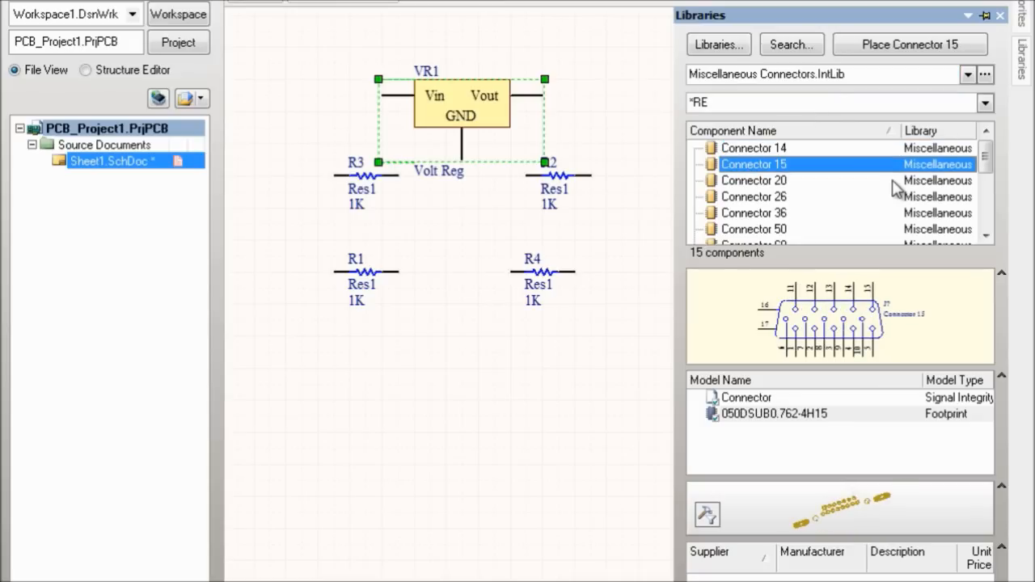
- Examine the symbols and footprints of Phonejack Stereo SW, Plug AC Female and Plug AC Male near the end of the component list
key(End)
key(Up)
key(Up)
key(Up)
key(Down)
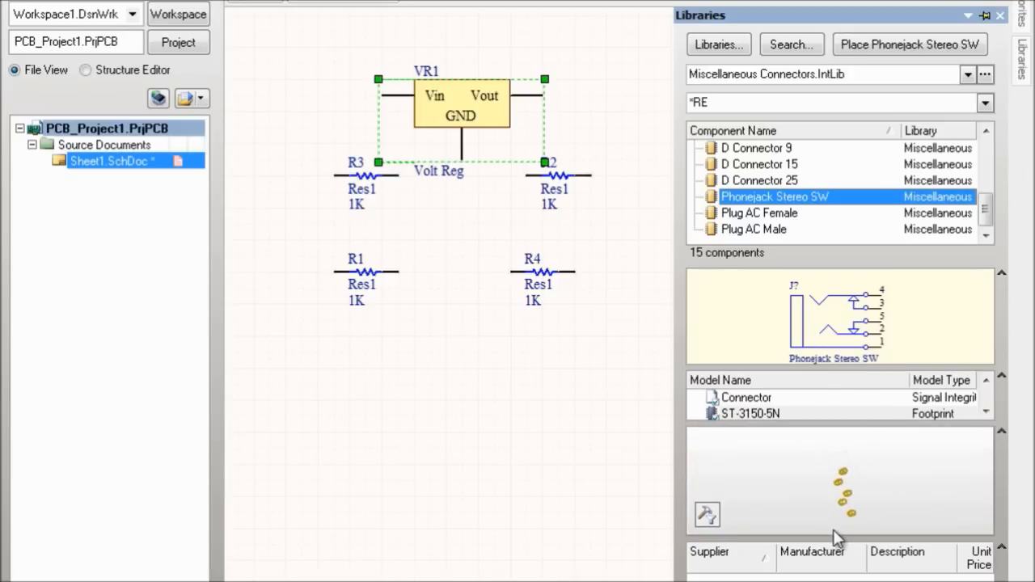
click(760, 213)
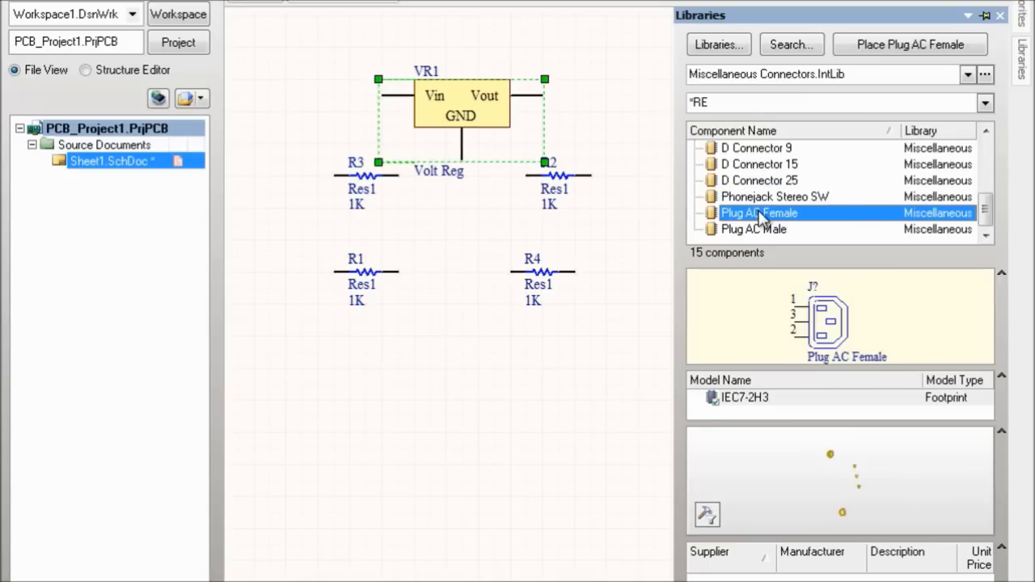
click(773, 229)
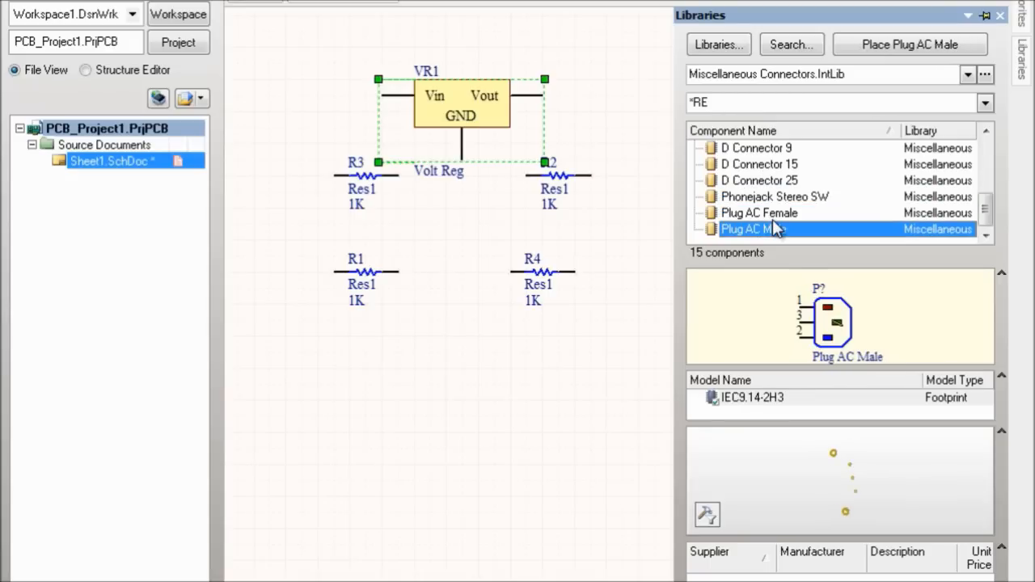
key(Up)
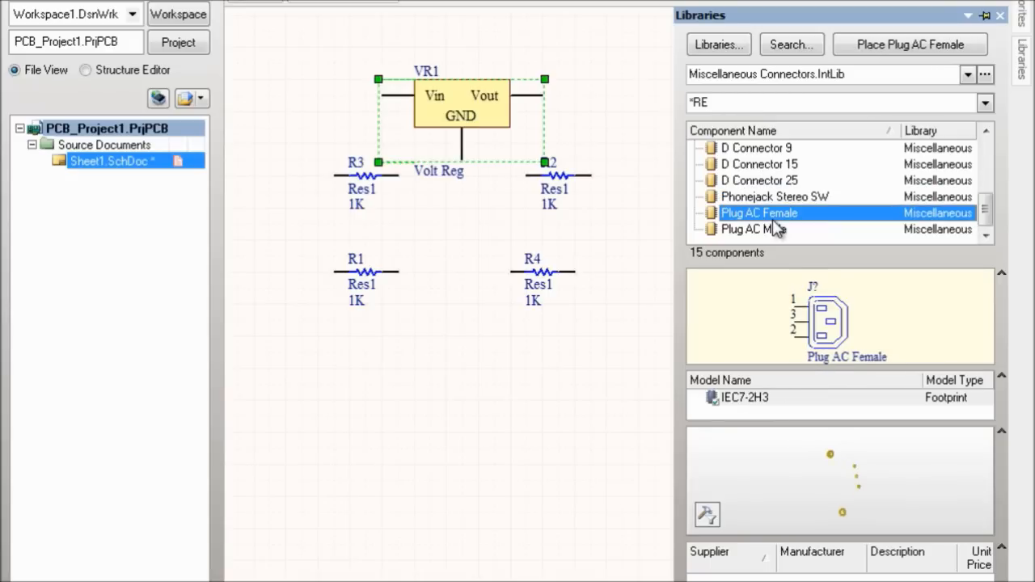
click(773, 229)
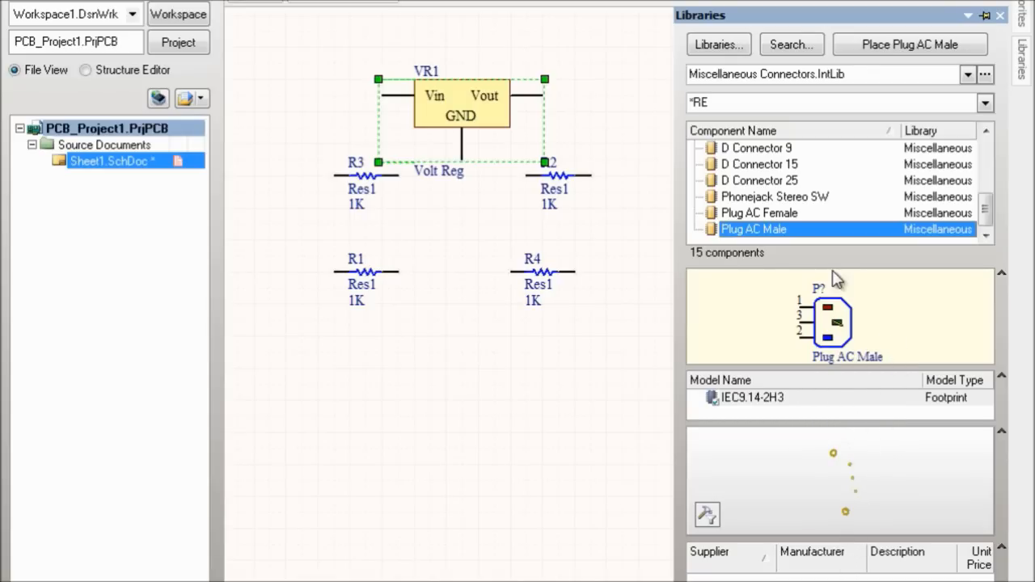
- Shrink the symbol preview and model list to enlarge the footprint preview, and rotate the Plug AC Male 3D footprint to show its outline
drag(841, 365, 841, 322)
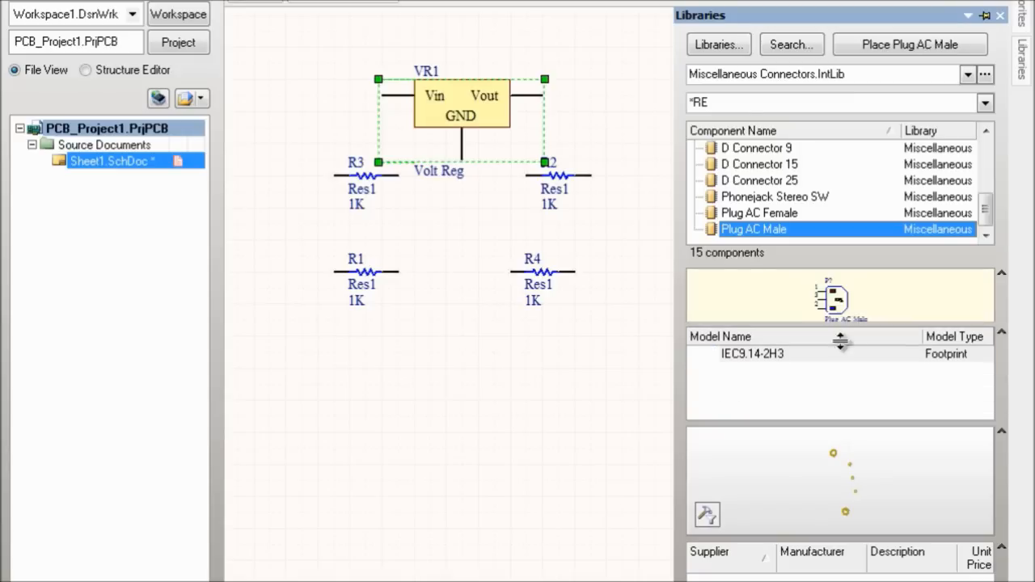
drag(845, 421, 847, 372)
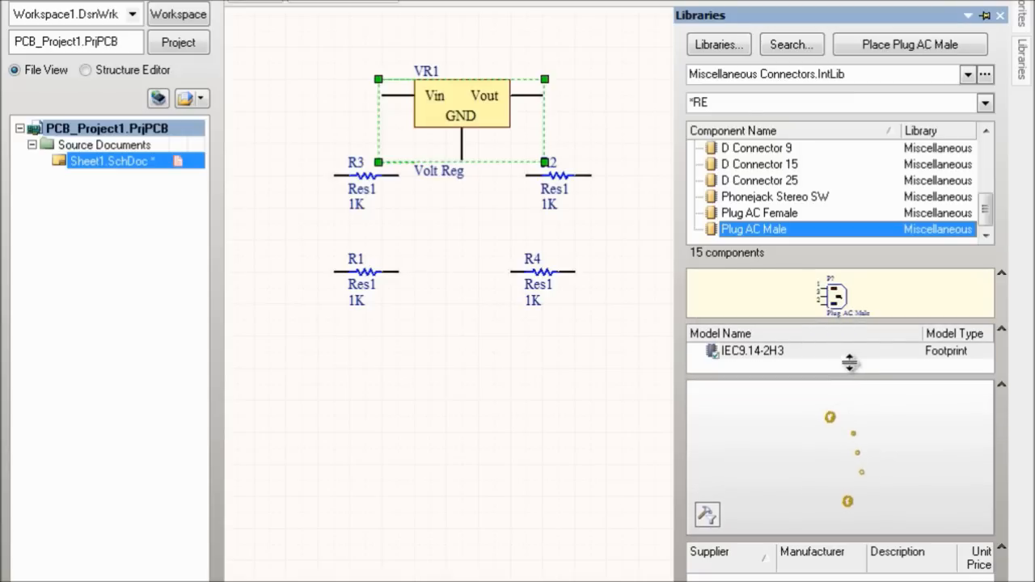
drag(849, 439, 849, 473)
drag(878, 490, 947, 529)
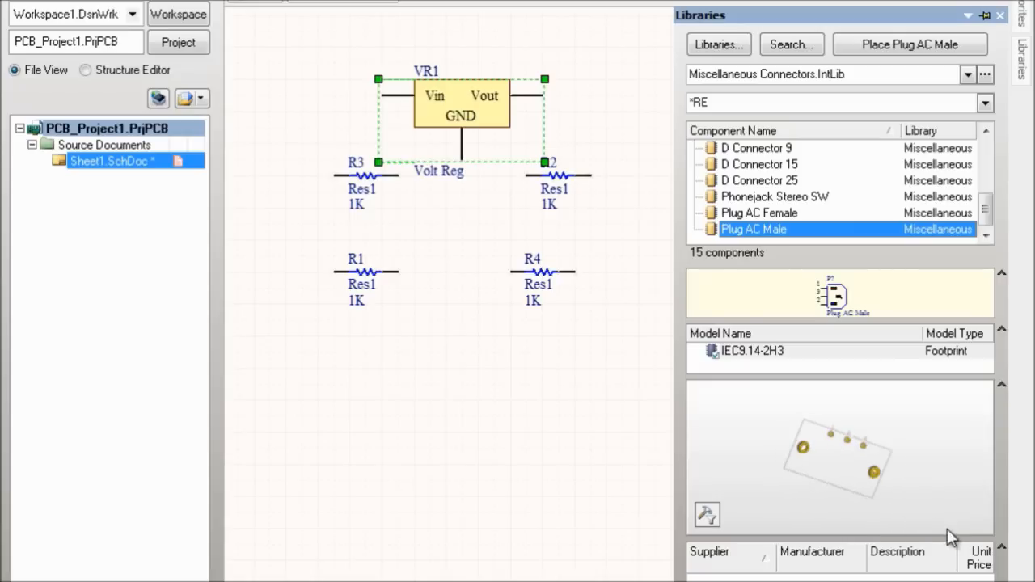
drag(782, 452, 771, 472)
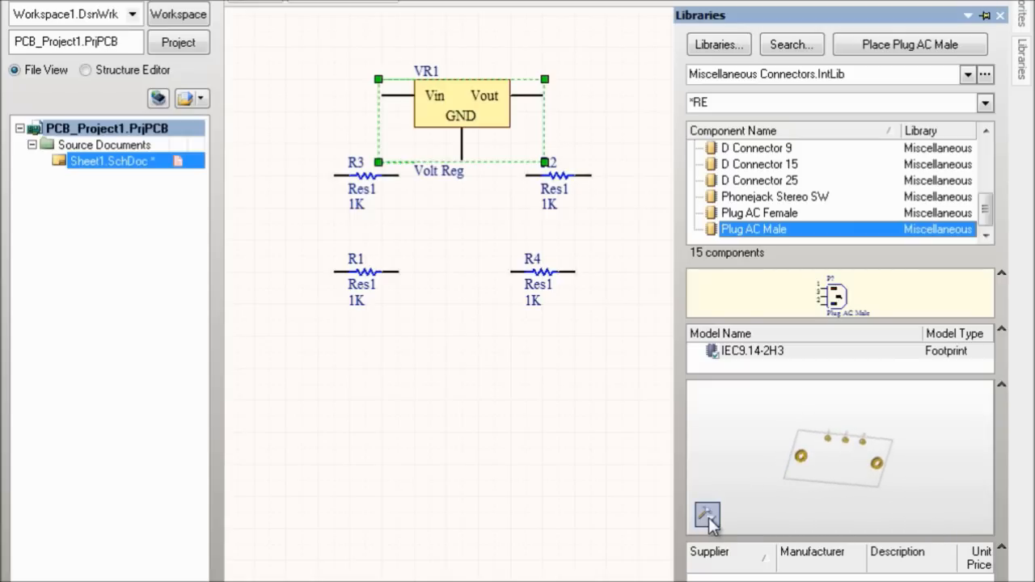
- View the Plug AC Male footprint in 2D, and return the footprint preview to 3D
click(708, 518)
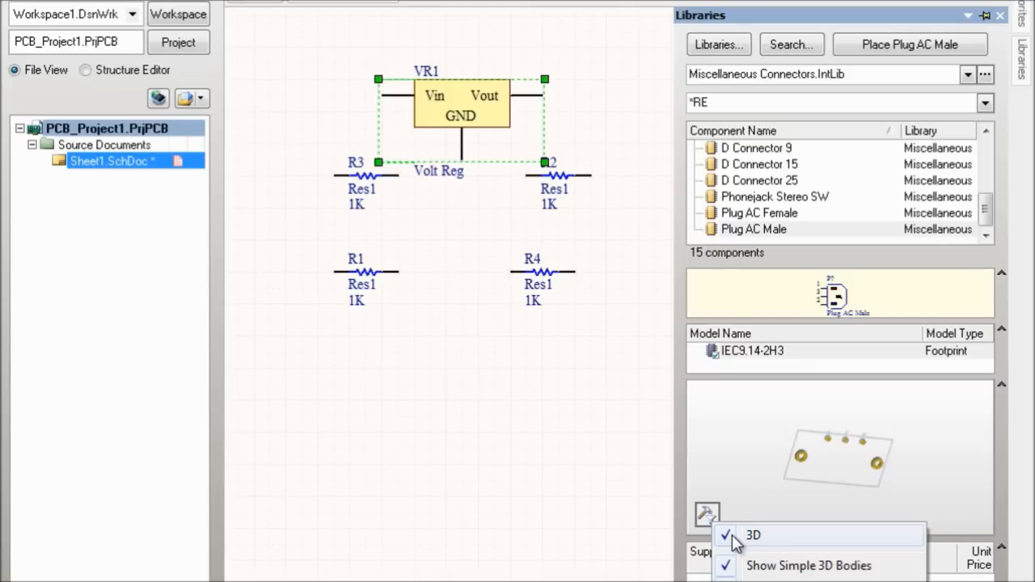
click(736, 536)
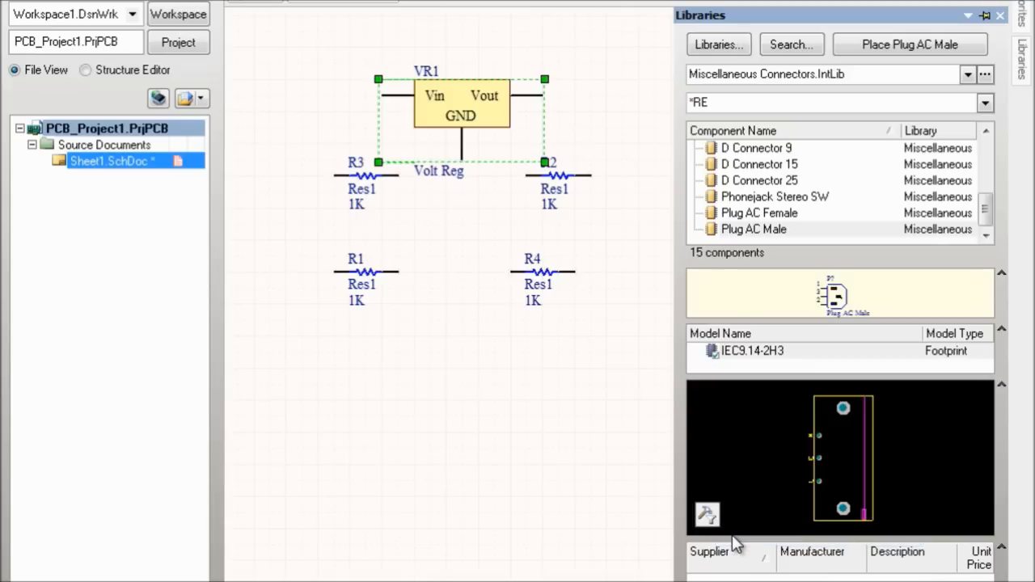
click(706, 515)
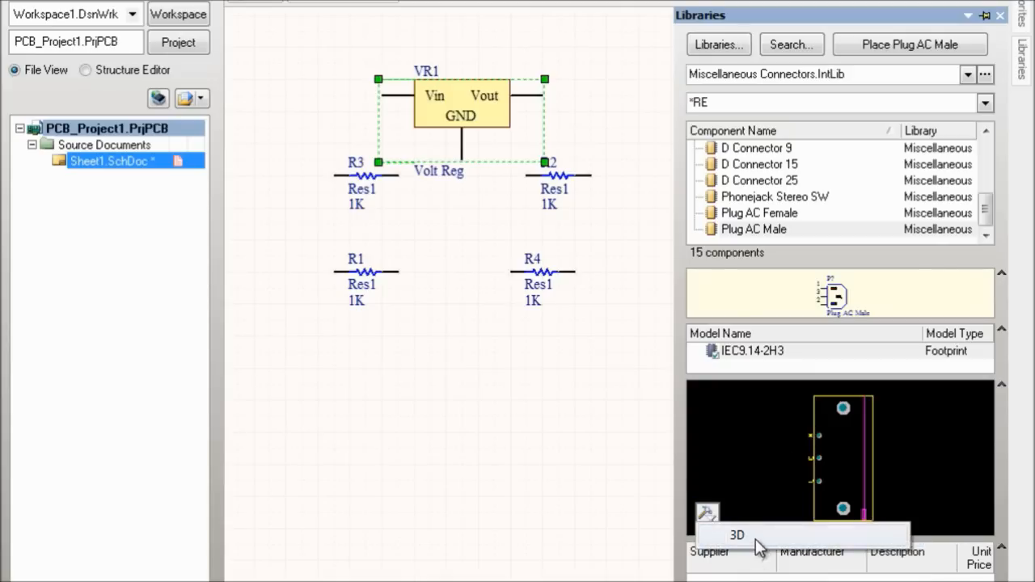
click(588, 484)
click(888, 445)
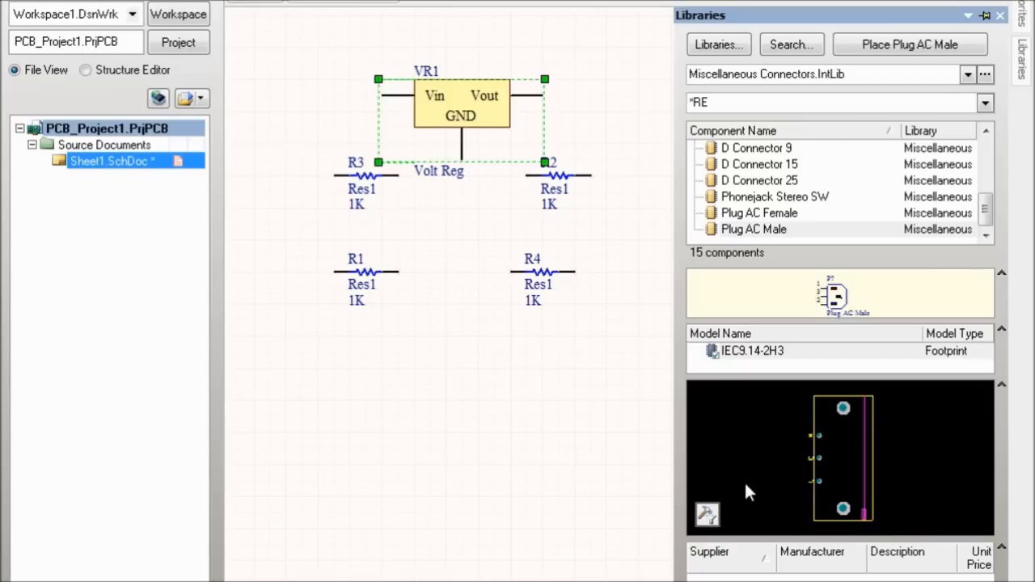
click(708, 520)
click(748, 536)
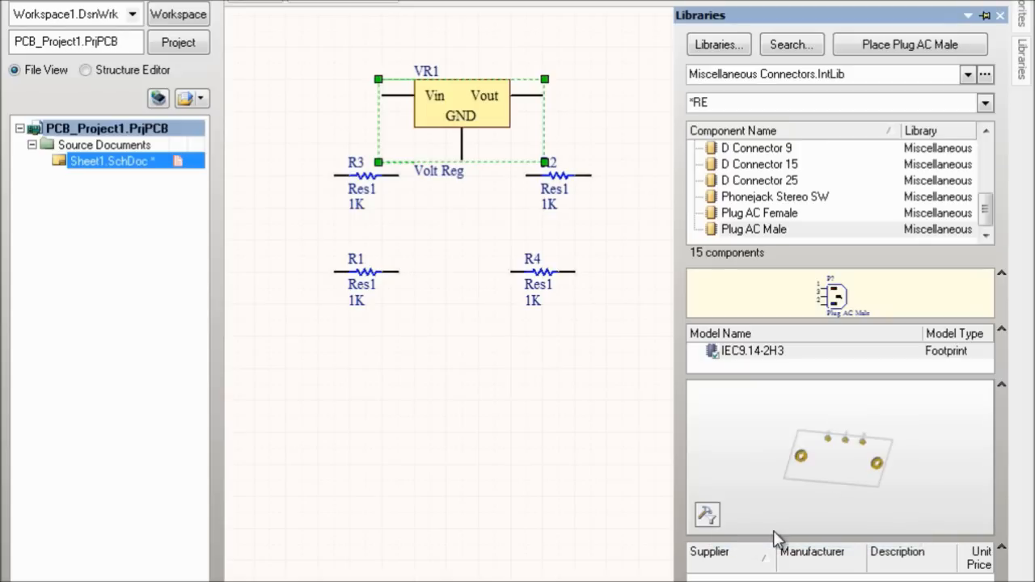
- Compare the Plug AC Female and Male 3D footprints, and browse the filtered connectors back up to Connector 14
click(756, 215)
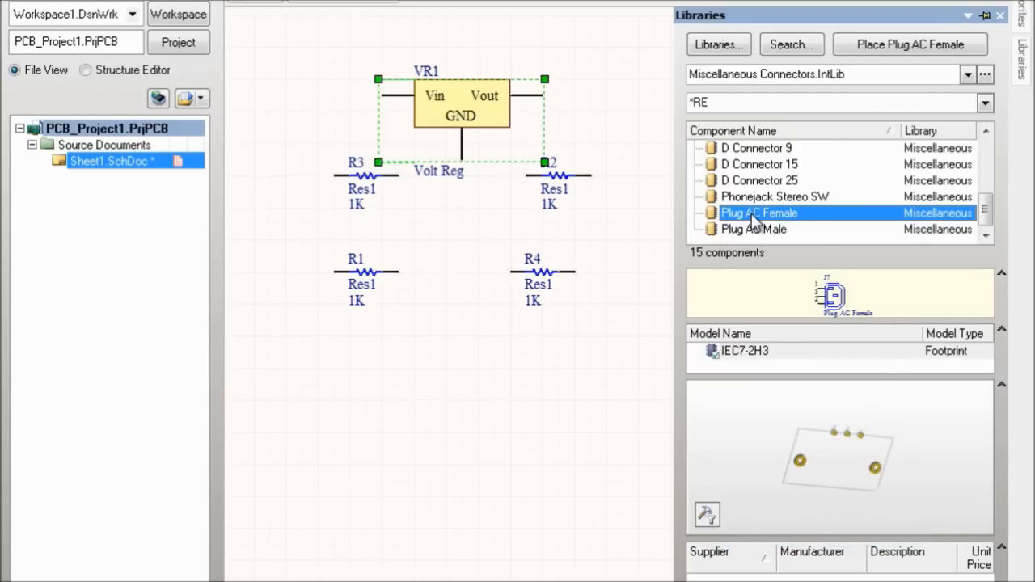
click(818, 230)
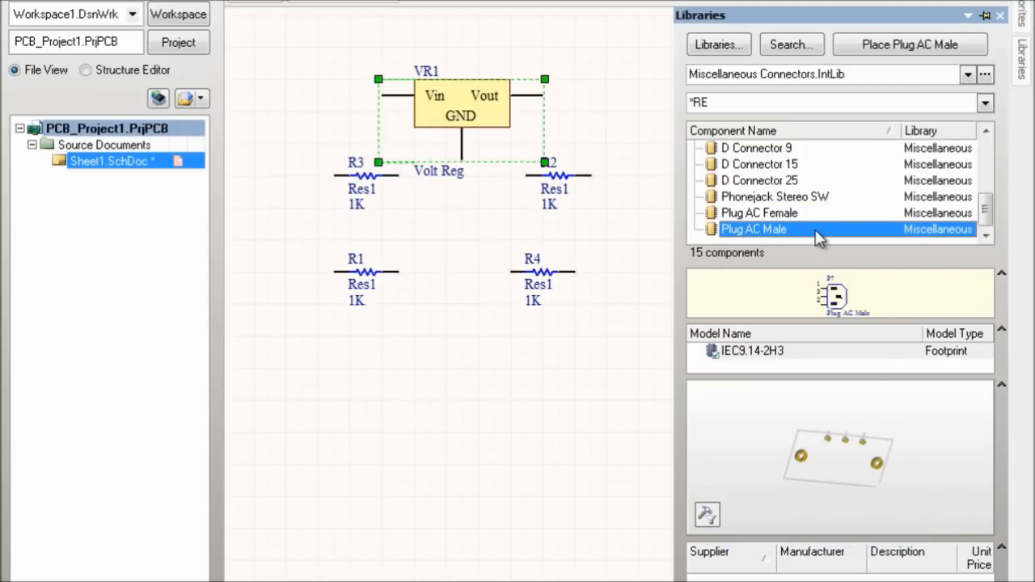
key(Up)
key(Up)
key(Up)
key(Up)
key(Up)
key(Up)
key(Up)
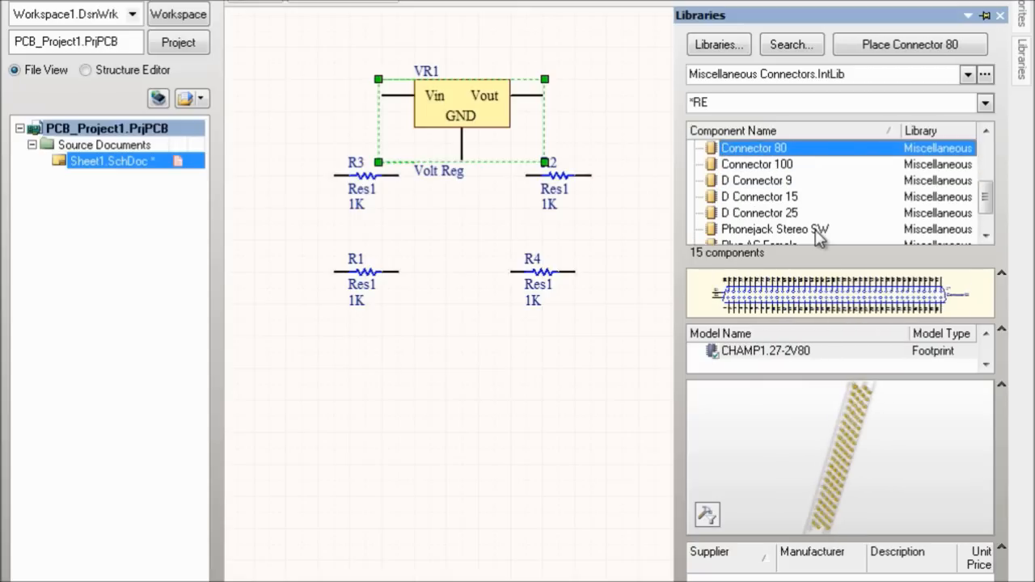
key(Up)
key(Up)
key(Up)
key(Up)
key(Up)
key(Up)
key(Up)
key(Up)
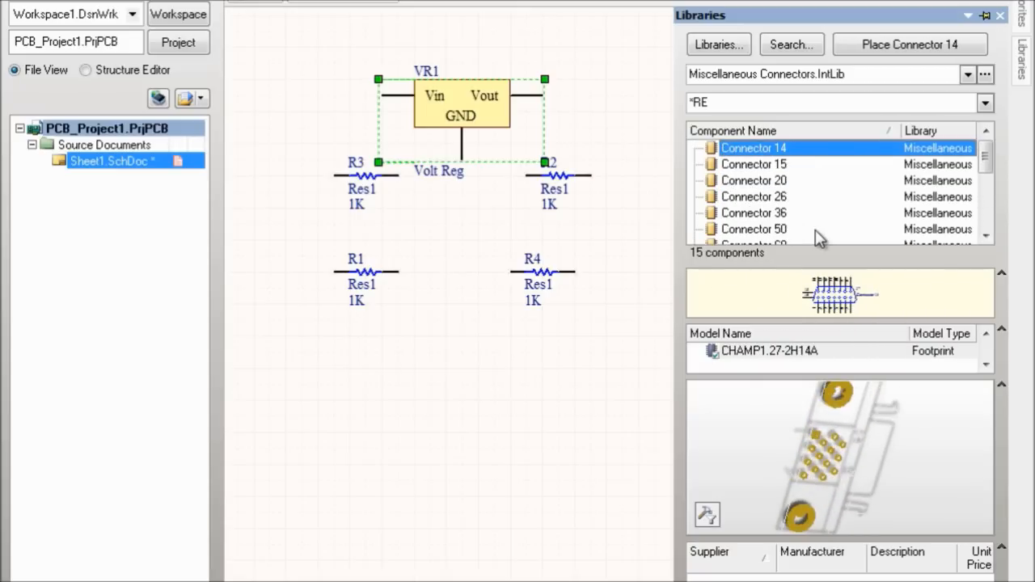
- Remove RE from the component filter, leaving only the asterisk, and select the BNC connector
click(730, 101)
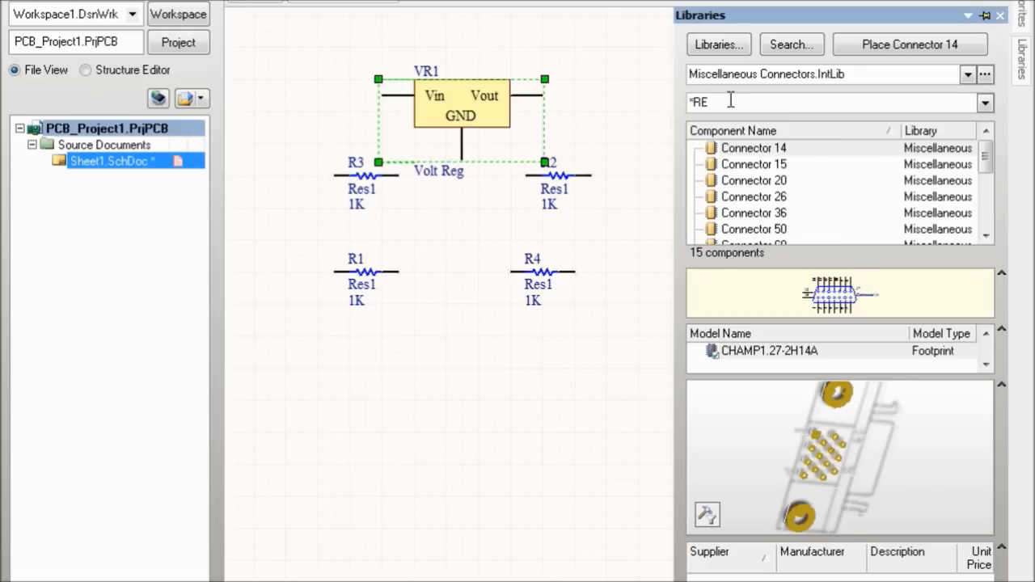
key(BackSpace)
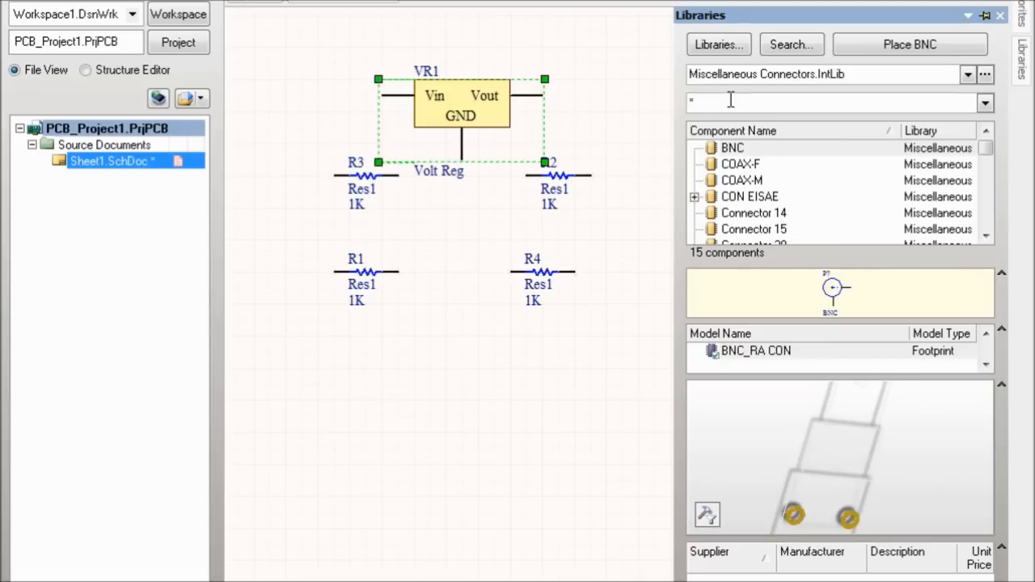
click(732, 150)
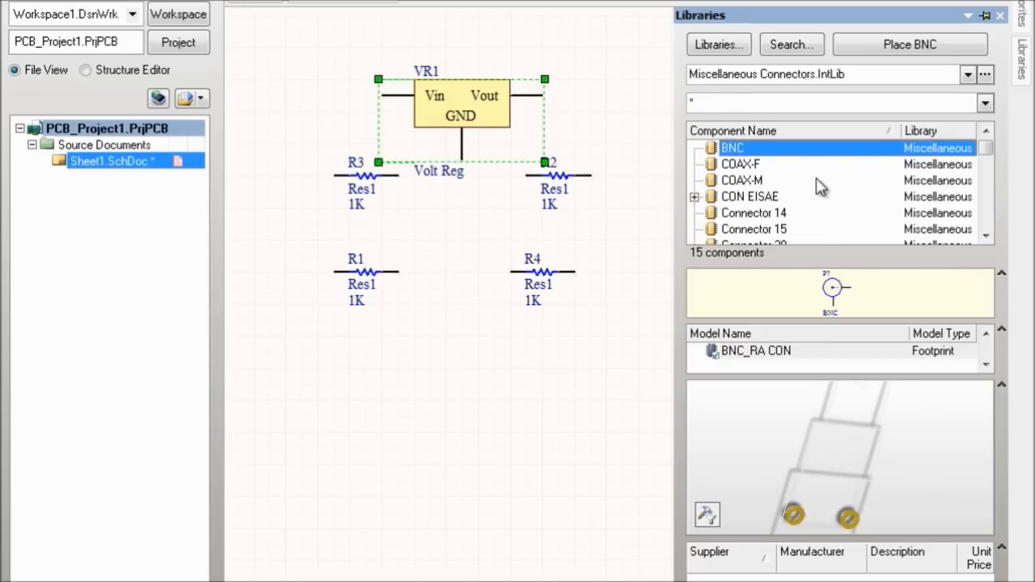
- Browse the unfiltered connector library from BNC through the D Connector and Edge Con parts to Header 5H, examining their symbols and footprints
key(Down)
key(Down)
key(Down)
key(Down)
key(Down)
key(Down)
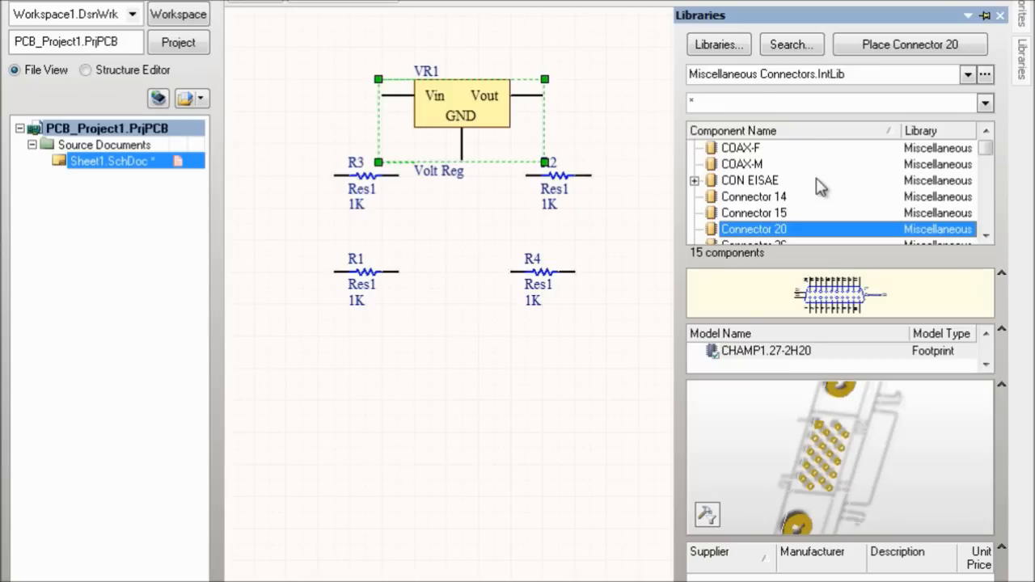
key(Down)
key(Down)
key(Down)
key(Down)
key(Down)
key(Down)
key(Down)
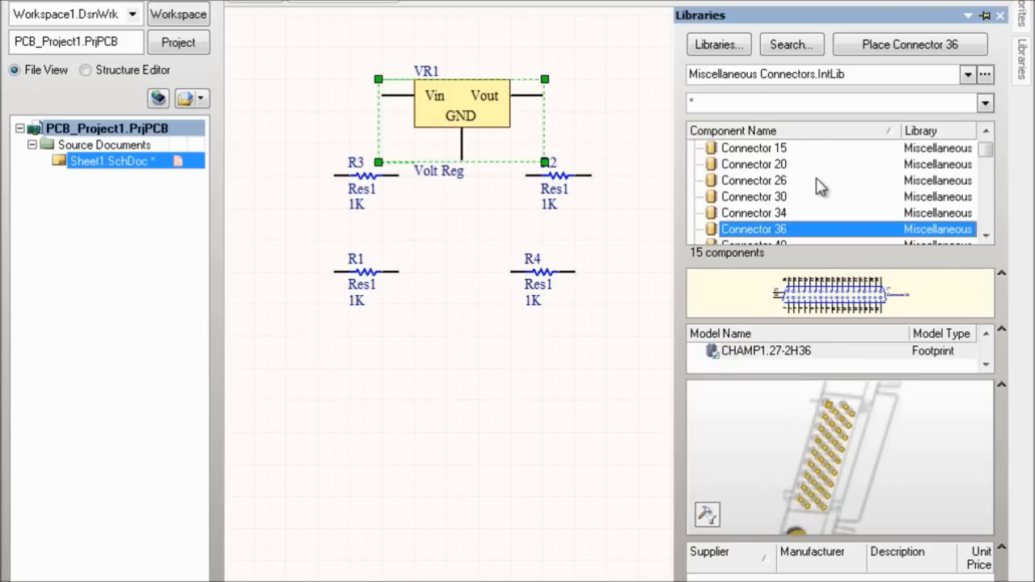
key(Down)
key(Down)
key(Down)
key(Down)
key(Down)
key(Down)
key(Down)
key(Down)
key(Down)
key(Down)
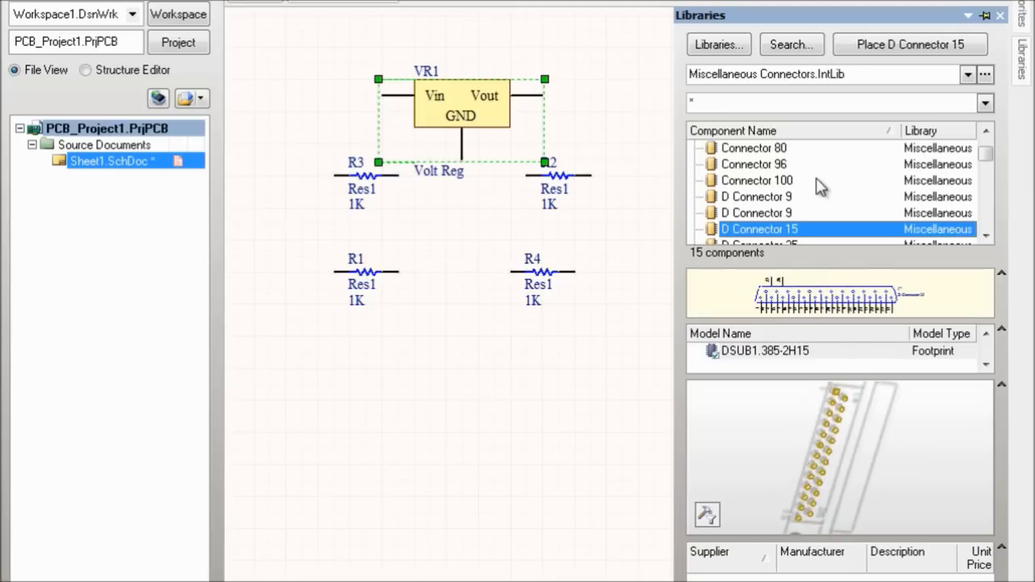
key(Down)
key(Down)
key(Down)
key(Down)
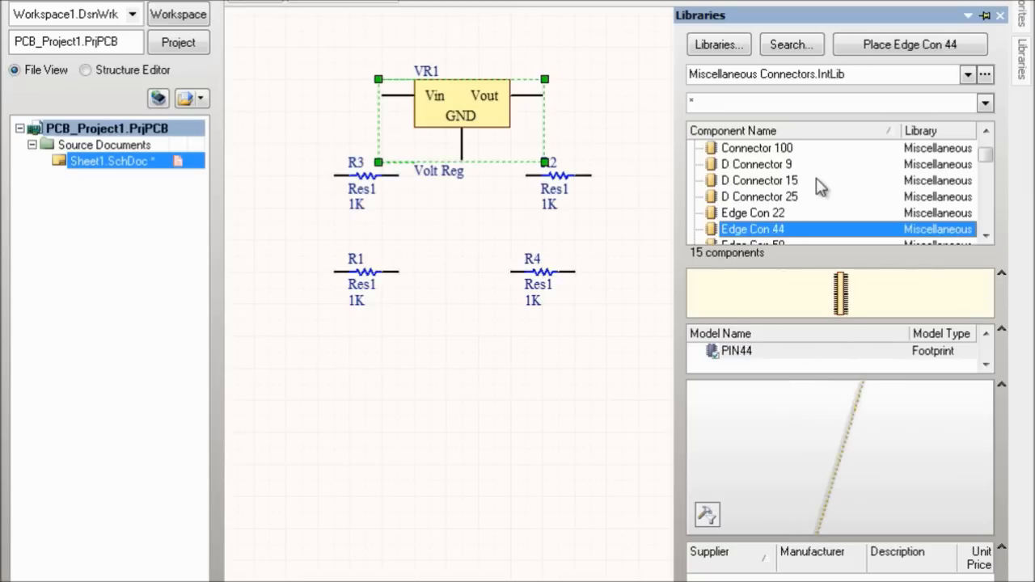
key(Up)
key(Home)
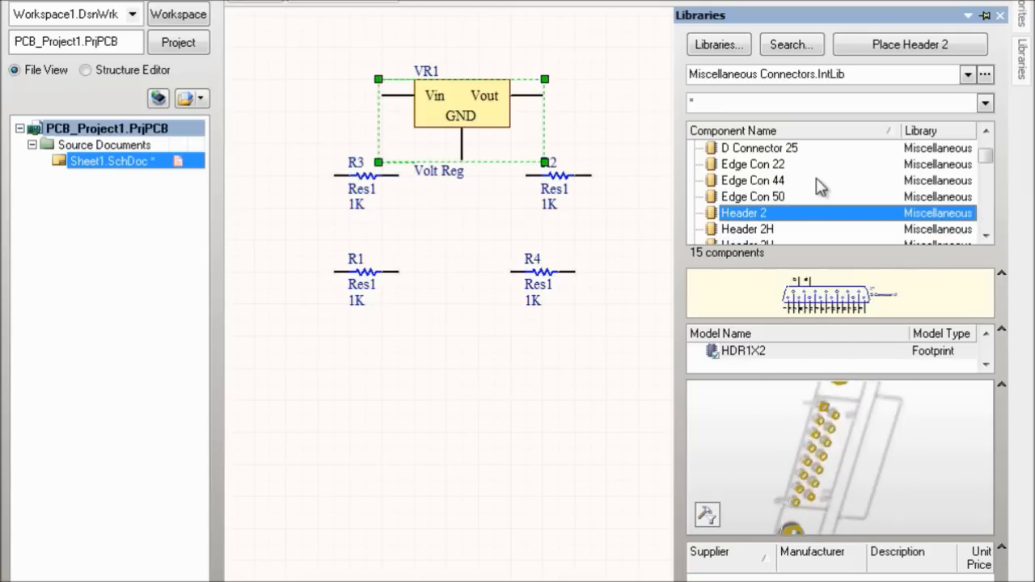
key(Down)
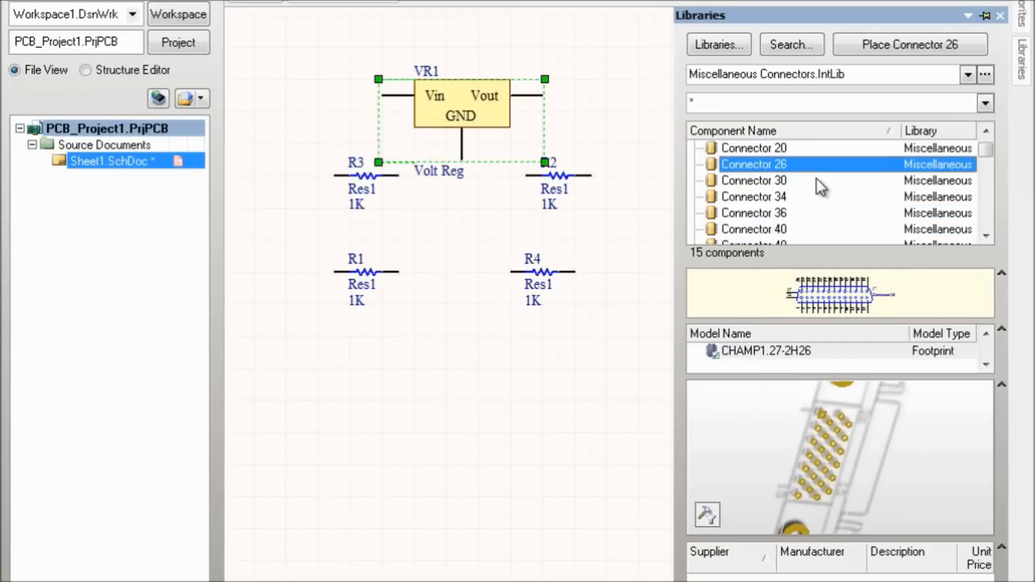
scroll(817, 179, down, 20)
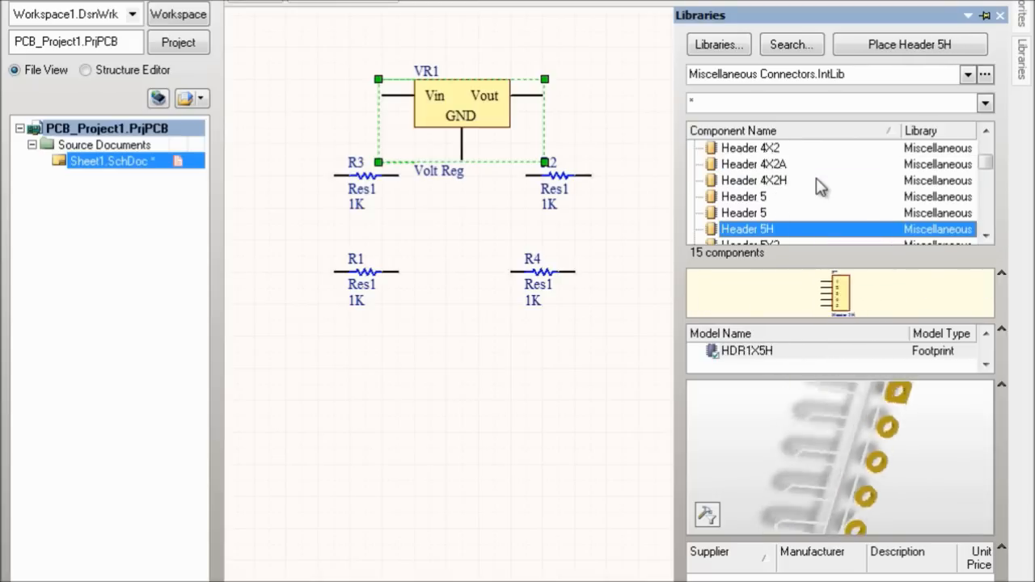
- Browse the header connectors past Header 6X2A to the MHDR parts, and select the two-pin MHDR1X2
scroll(817, 180, up, 1)
scroll(816, 179, down, 1)
scroll(820, 186, down, 1)
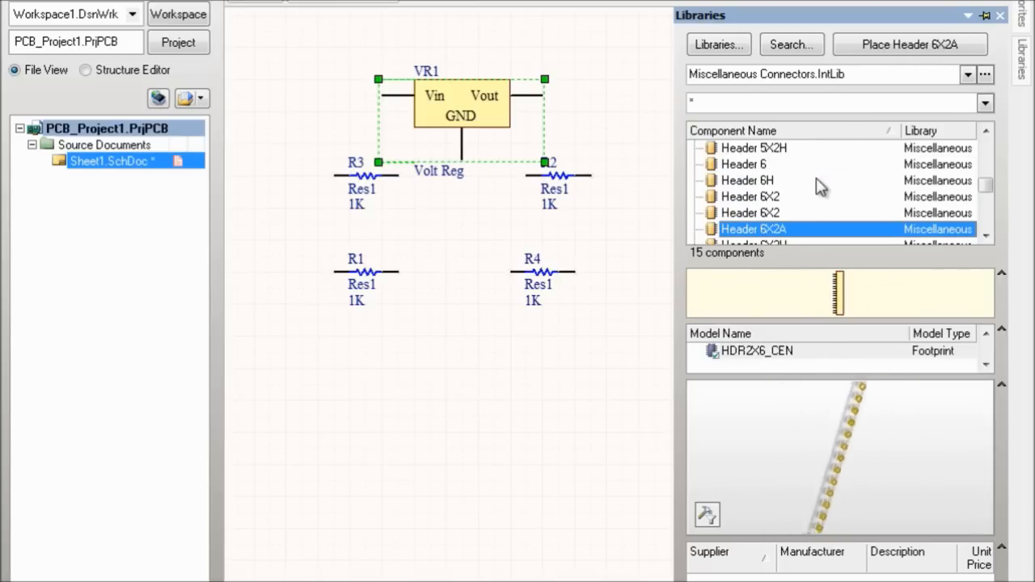
key(m)
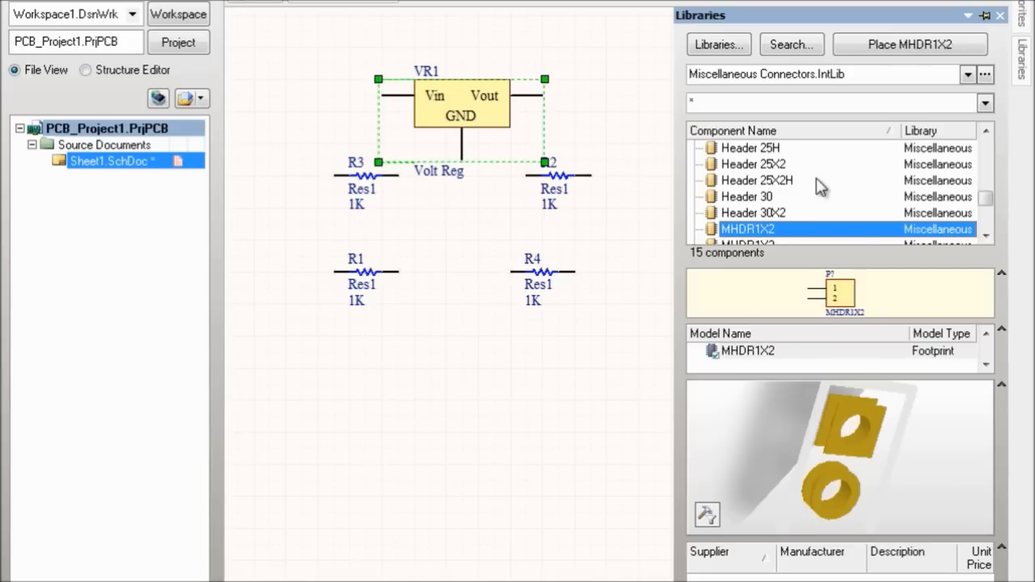
scroll(820, 186, up, 1)
scroll(821, 186, down, 4)
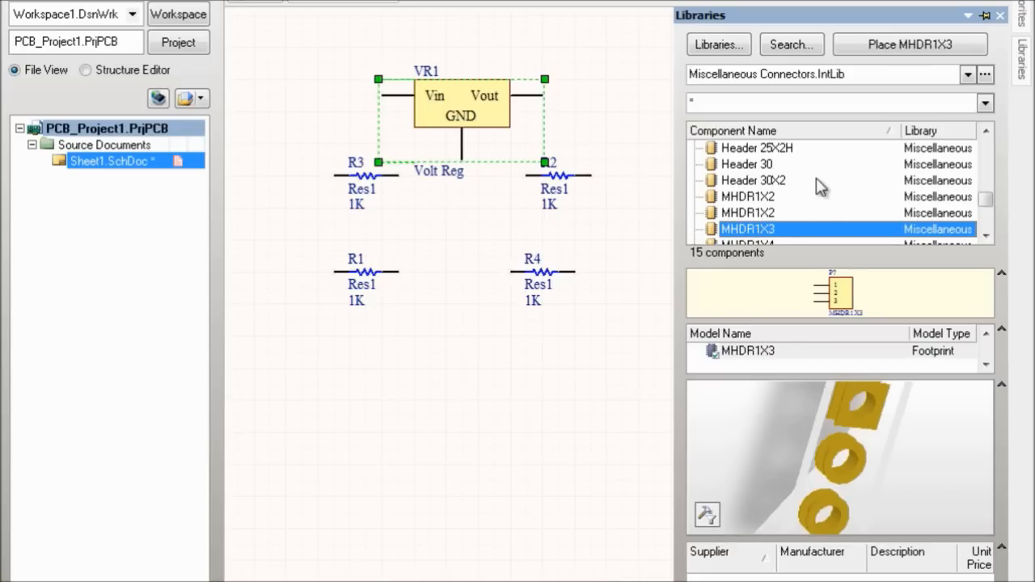
scroll(821, 186, up, 3)
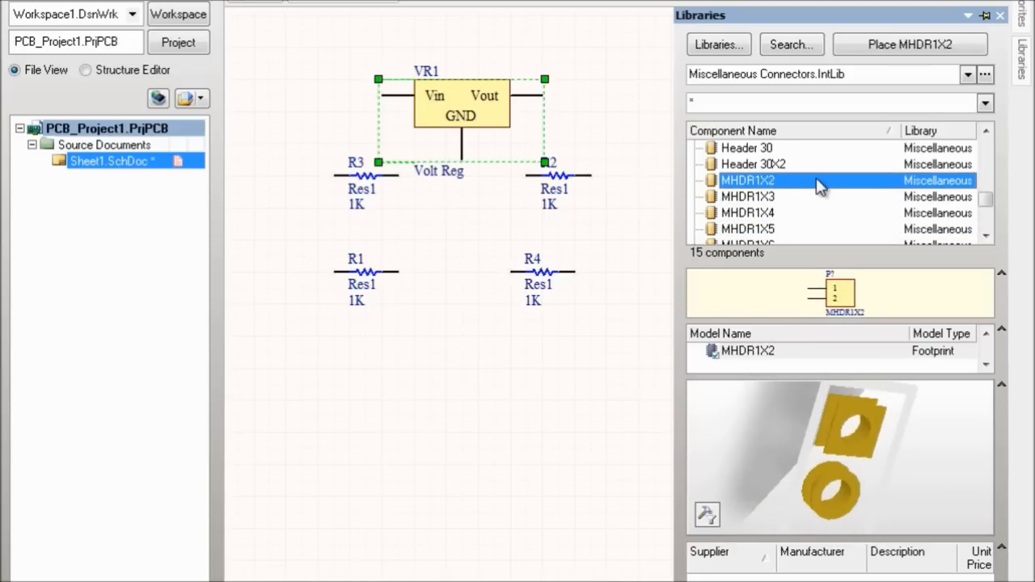
scroll(821, 186, up, 1)
scroll(820, 186, down, 1)
- Show the MHDR1X2 footprint in 2D, and place one MHDR1X2 header on the schematic to the left of voltage regulator VR1
click(707, 515)
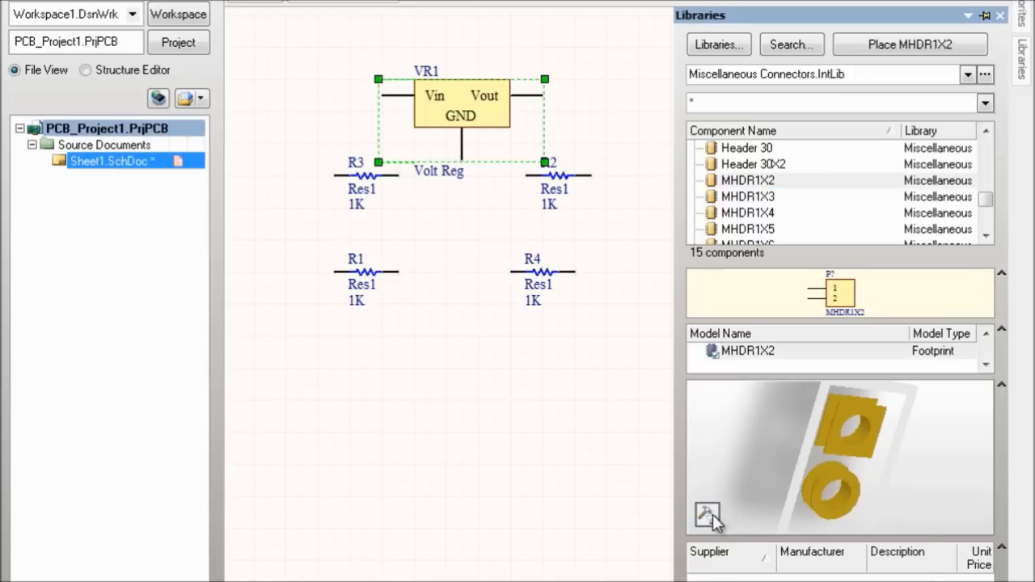
click(752, 528)
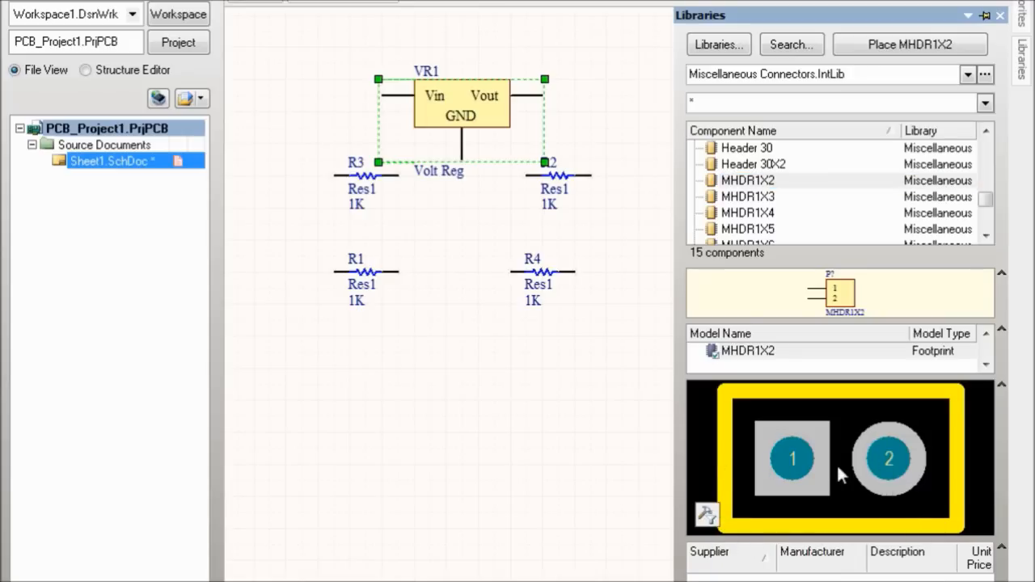
click(904, 46)
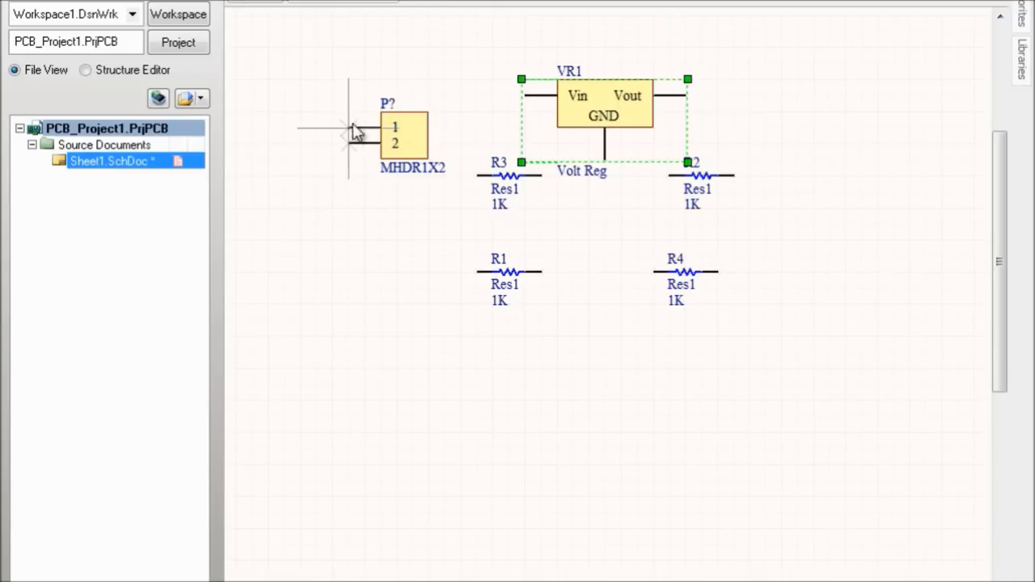
click(333, 113)
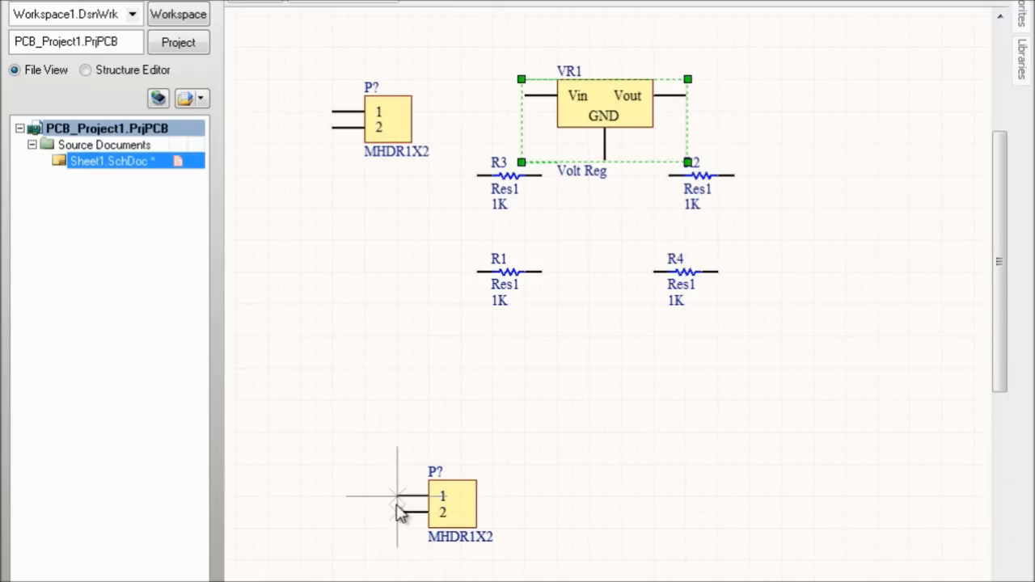
key(Escape)
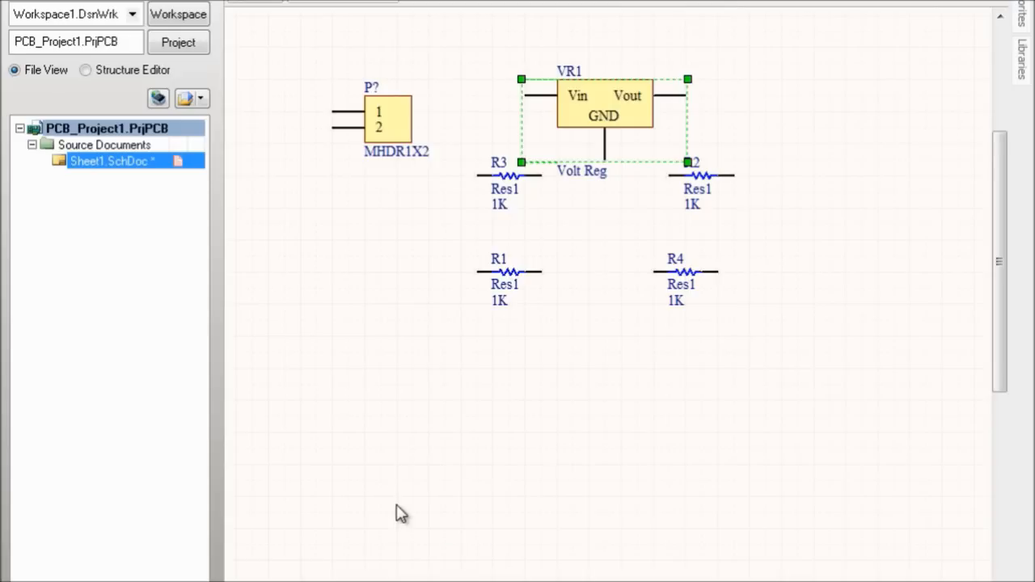
- Reposition the MHDR1X2 header beside the voltage regulator and rotate it 180 degrees
mouse_move(389, 128)
mouse_down()
mouse_move(340, 134)
mouse_move(352, 122)
mouse_move(341, 114)
mouse_up()
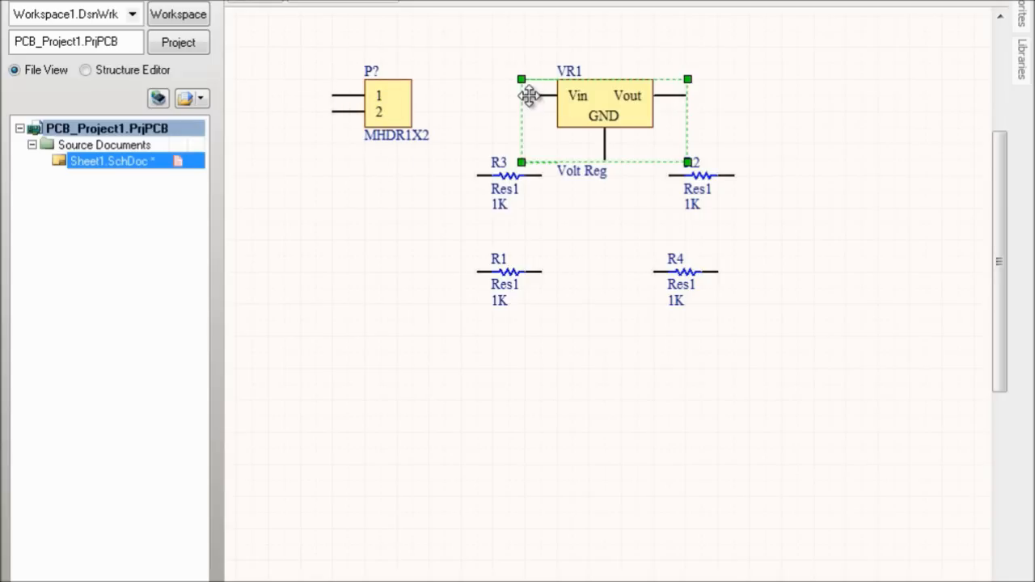
drag(404, 105, 338, 126)
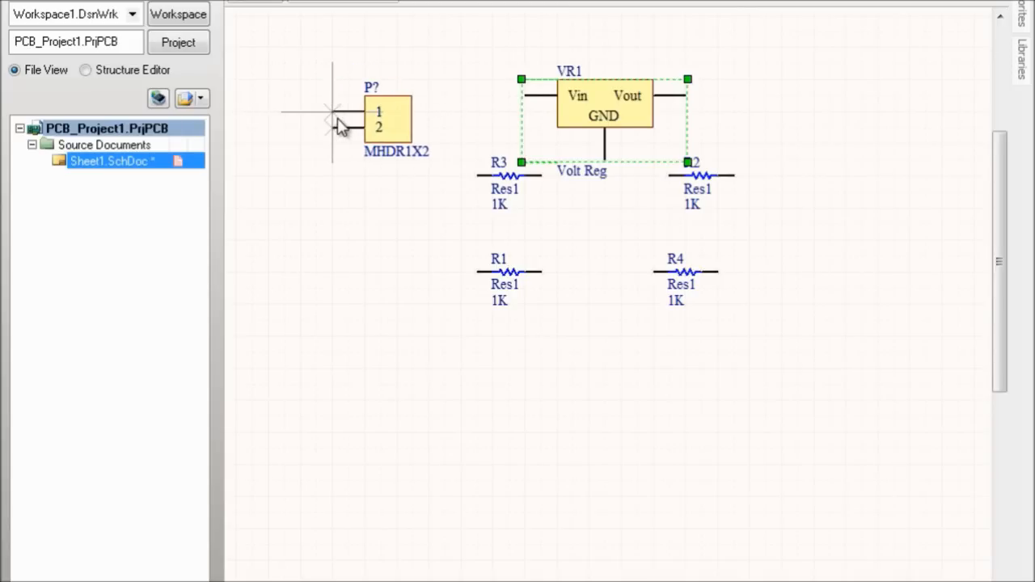
drag(339, 119, 395, 114)
key(space)
key(space)
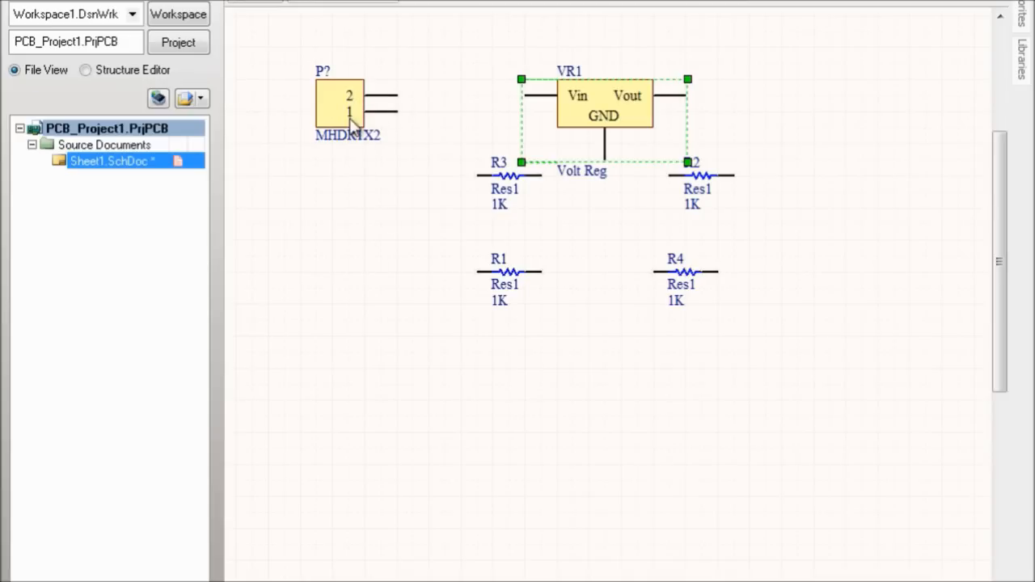
- Rotate the MHDR1X2 header another 180 degrees to restore its original orientation
drag(368, 121, 334, 114)
key(space)
key(space)
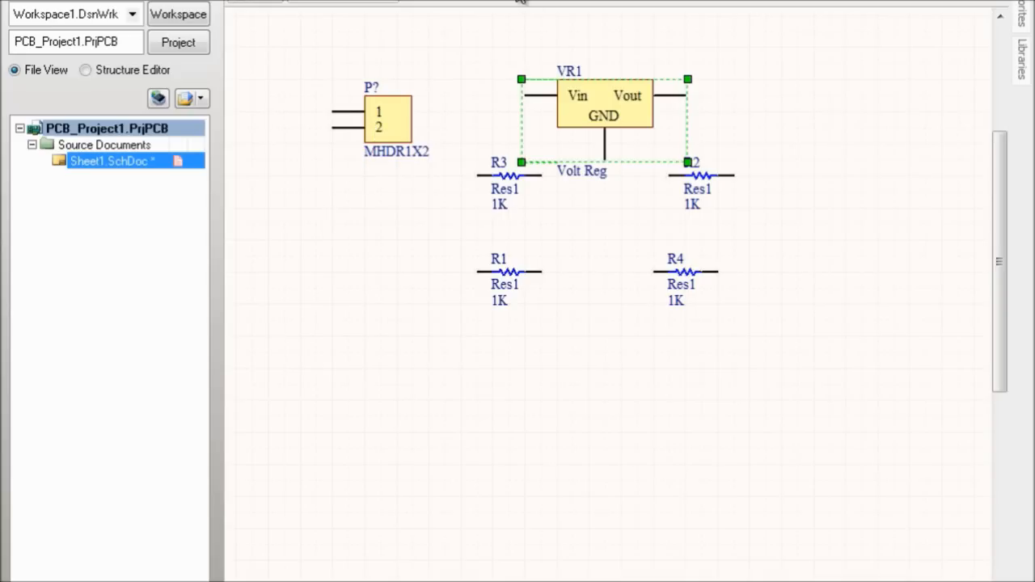
- Mirror the MHDR1X2 header horizontally so its pins face the voltage regulator, and move it farther up and left on the sheet
drag(391, 119, 341, 87)
key(x)
key(x)
key(x)
key(x)
key(x)
key(x)
key(x)
key(x)
key(x)
key(x)
key(x)
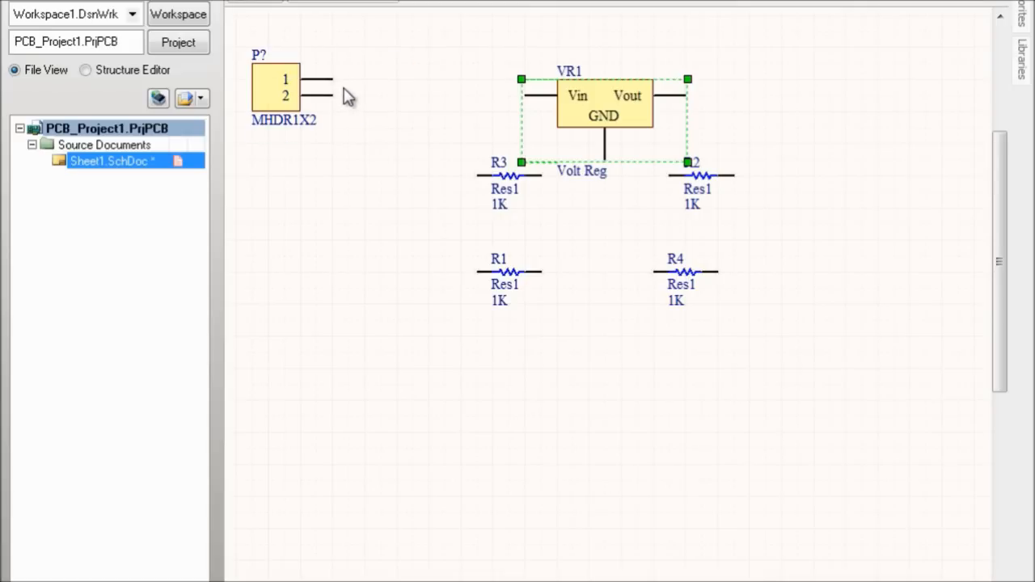
- Set the header's designator to P1, and move it level with the voltage regulator's Vin pin
double_click(277, 85)
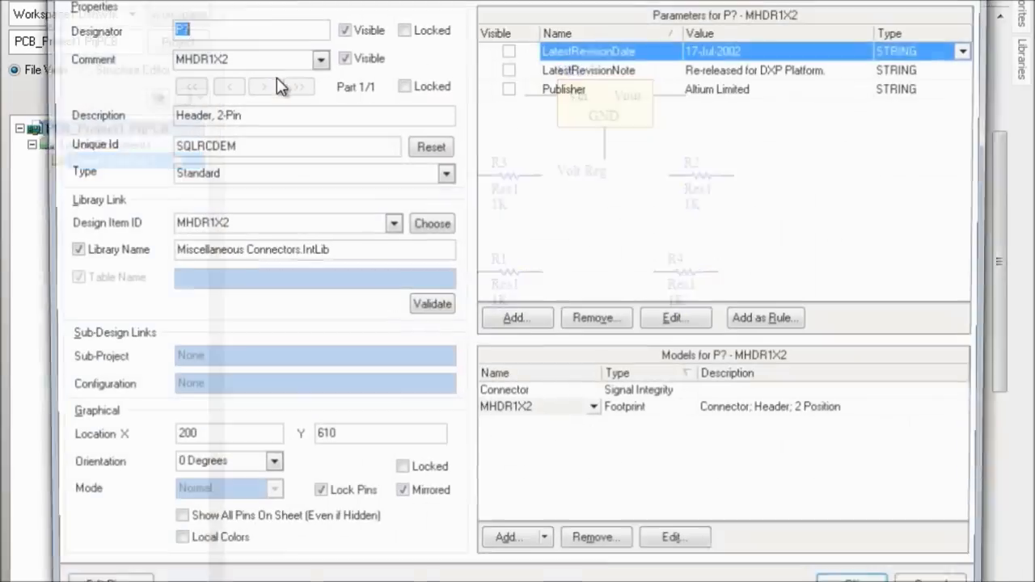
click(215, 28)
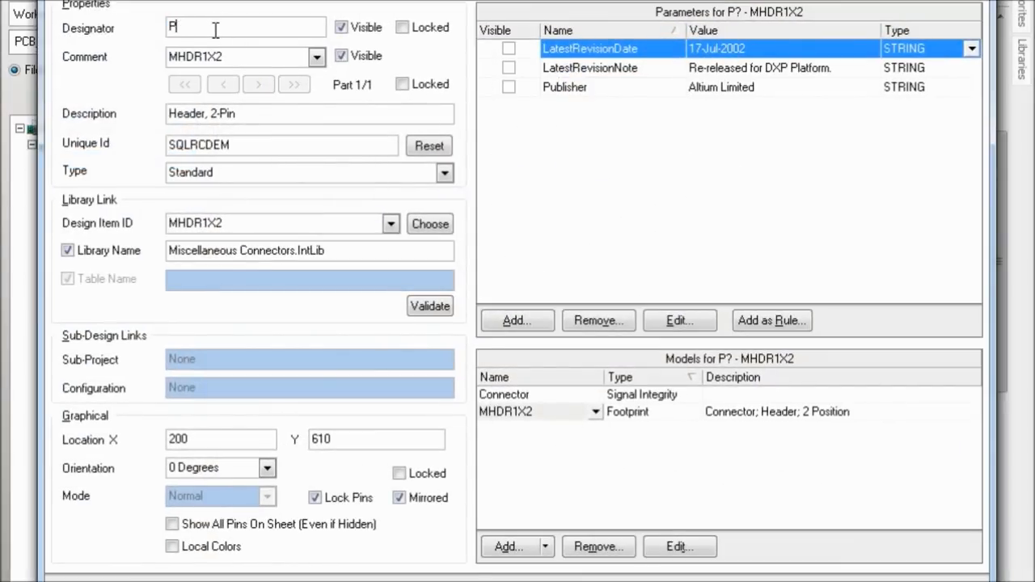
key(Return)
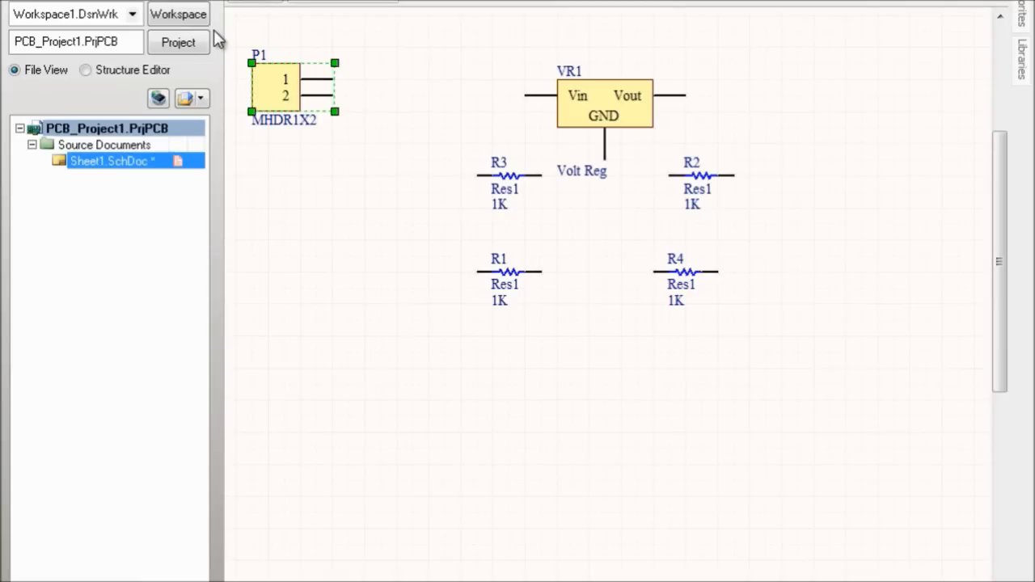
click(306, 182)
drag(279, 89, 381, 111)
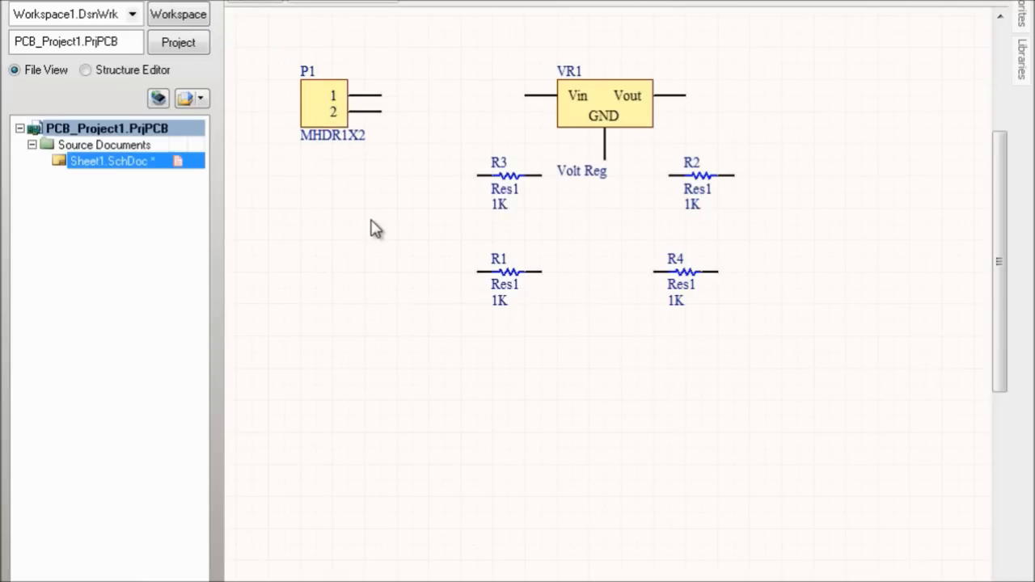
right_click(410, 153)
click(327, 240)
- Search the Miscellaneous Connectors library for CAP, and remove that text from the filter
mouse_move(1023, 73)
click(797, 104)
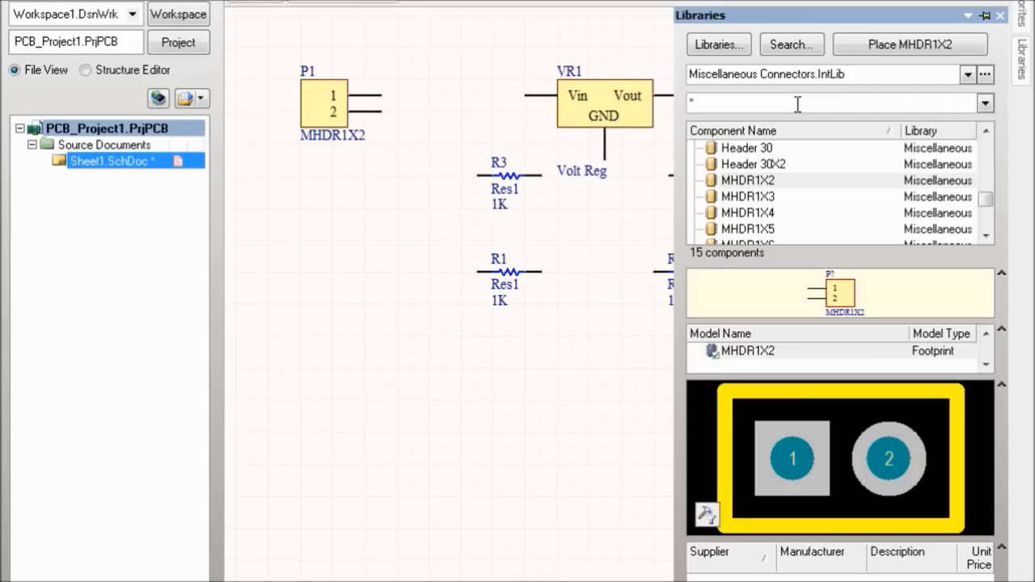
text(CAP)
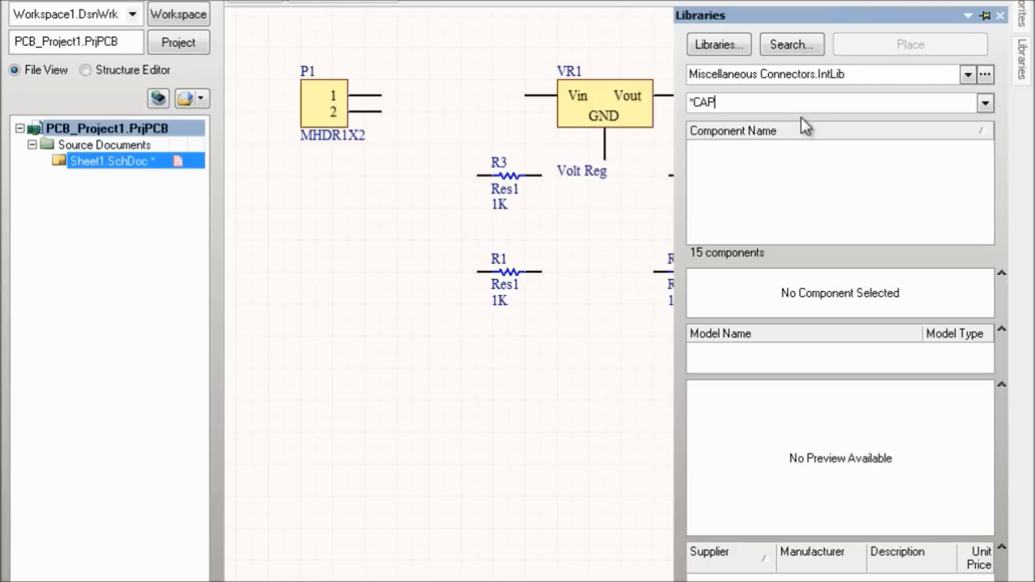
key(BackSpace)
key(BackSpace)
key(BackSpace)
- Switch to the Miscellaneous Devices.IntLib library and filter its components for CAP
click(967, 74)
click(798, 94)
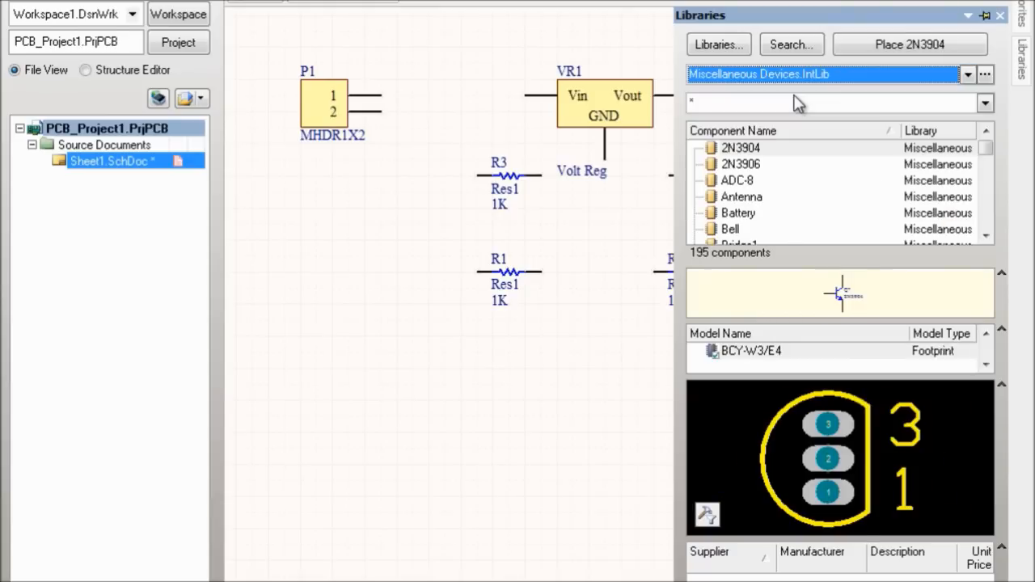
click(788, 103)
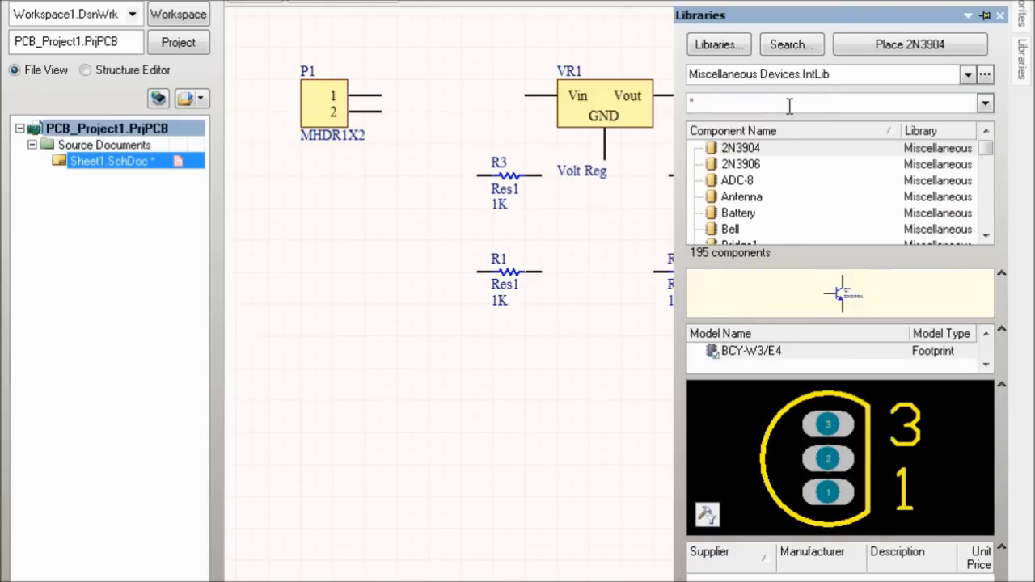
text(CAP)
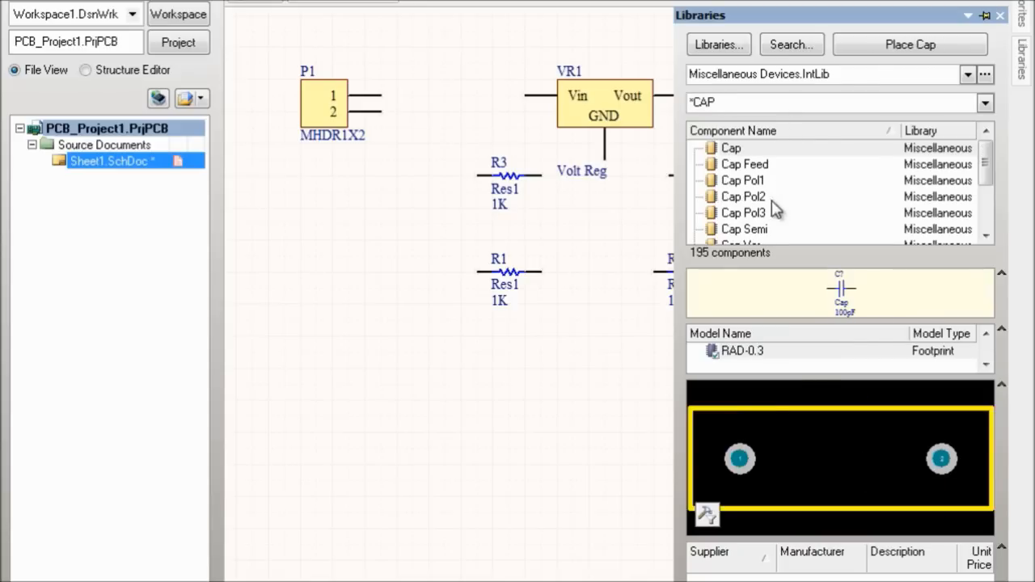
- Browse the CAP results from Cap and Cap Feed down to D Varactor, examining each part's symbol and footprint
click(772, 172)
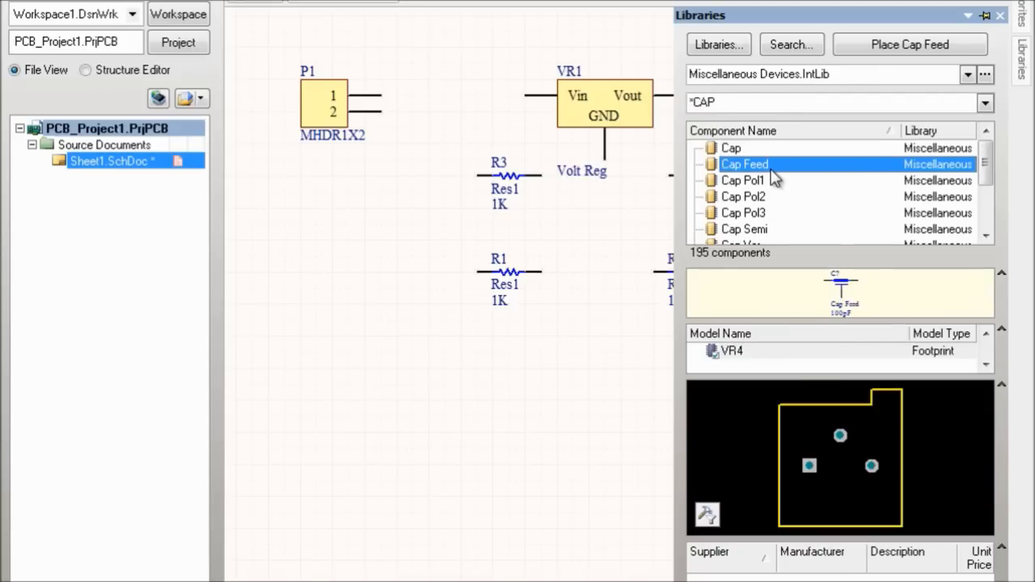
key(Up)
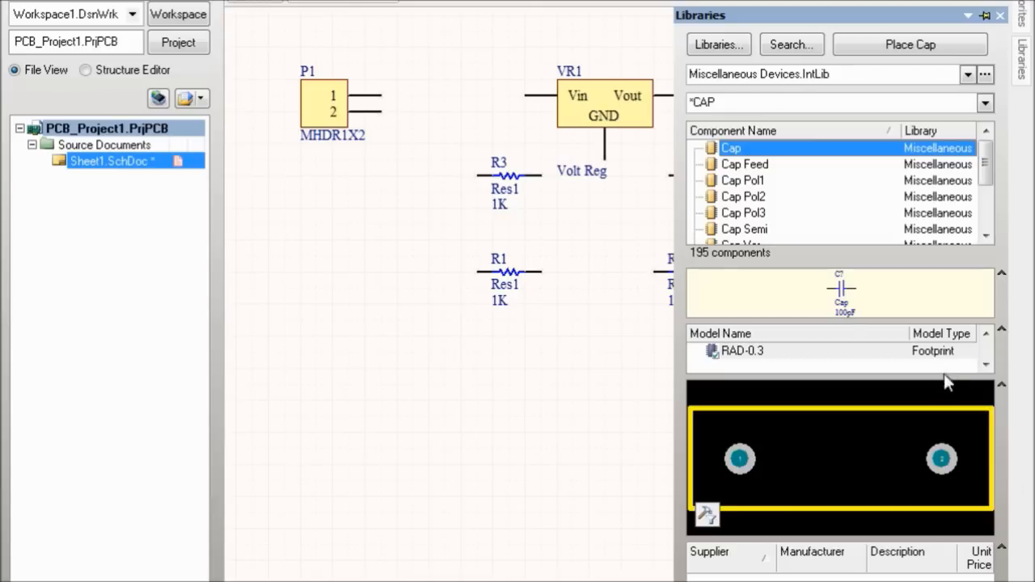
key(Down)
key(Down)
key(Down)
key(Up)
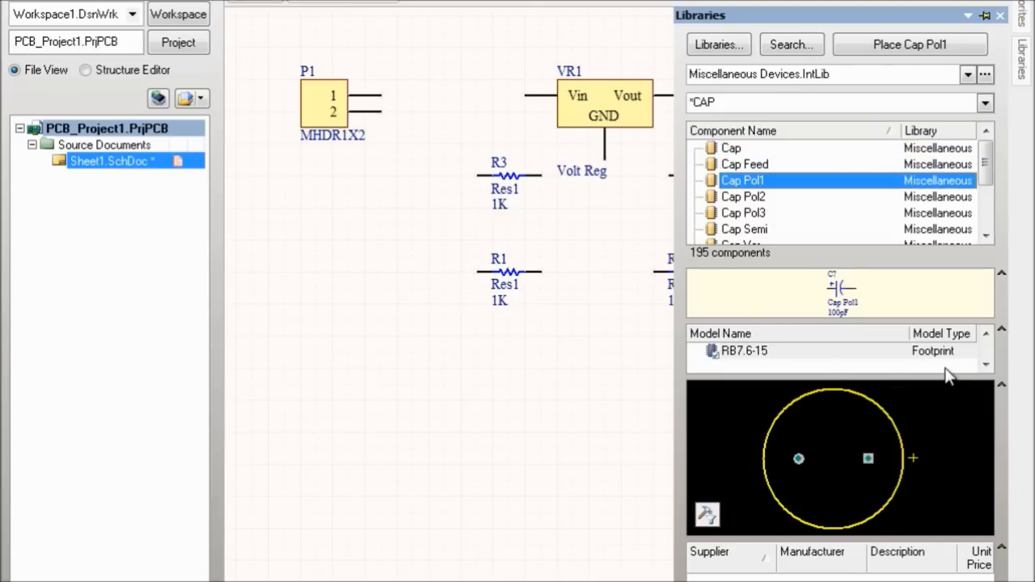
key(Down)
key(Down)
key(Down)
key(Down)
key(Down)
key(Down)
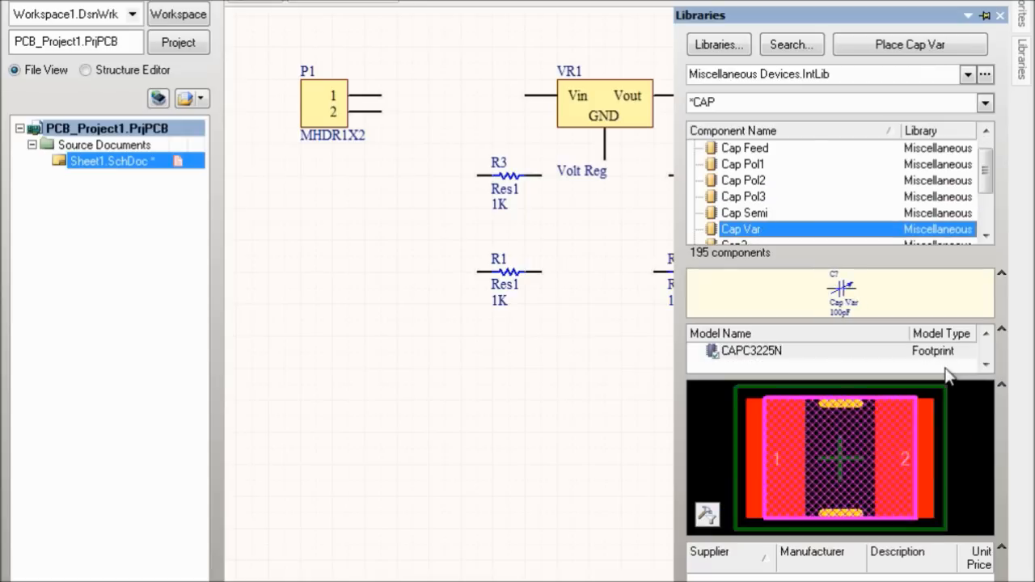
key(Up)
key(Down)
key(Down)
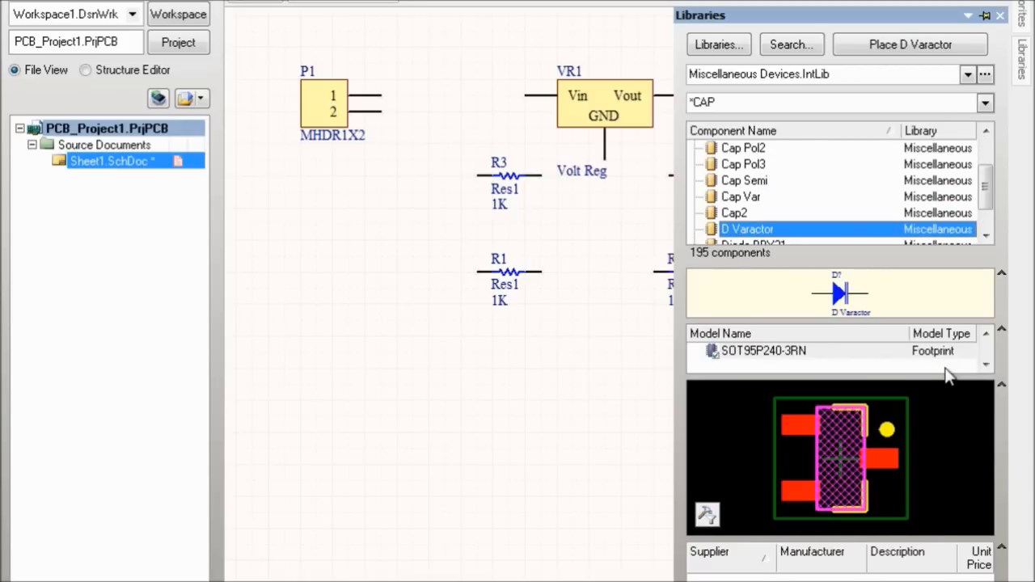
- Browse back up through Cap2 and the other capacitors to Cap Pol1, comparing their symbols and footprints
key(Up)
key(Up)
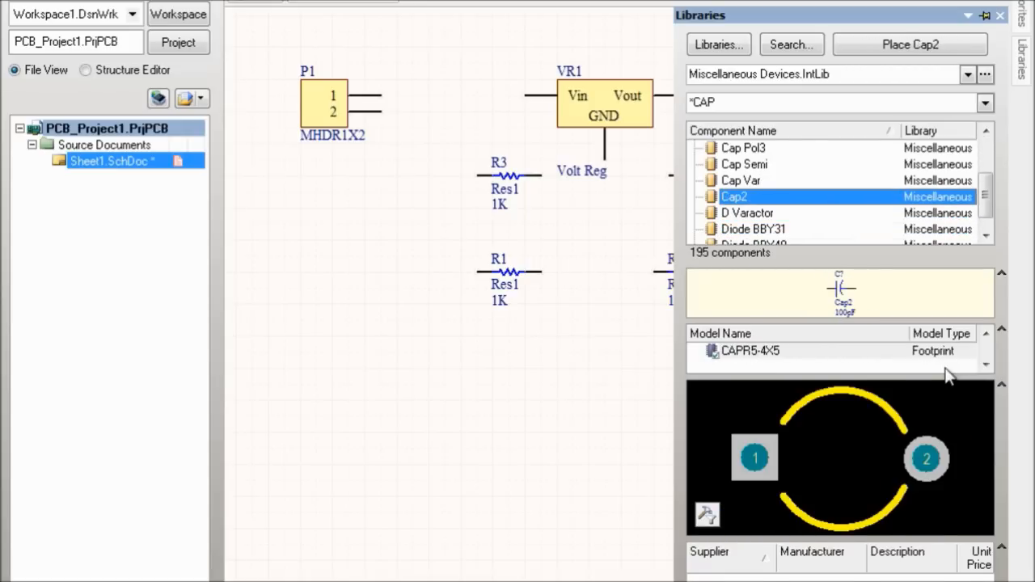
key(Up)
key(Up)
key(Up)
key(Up)
key(Up)
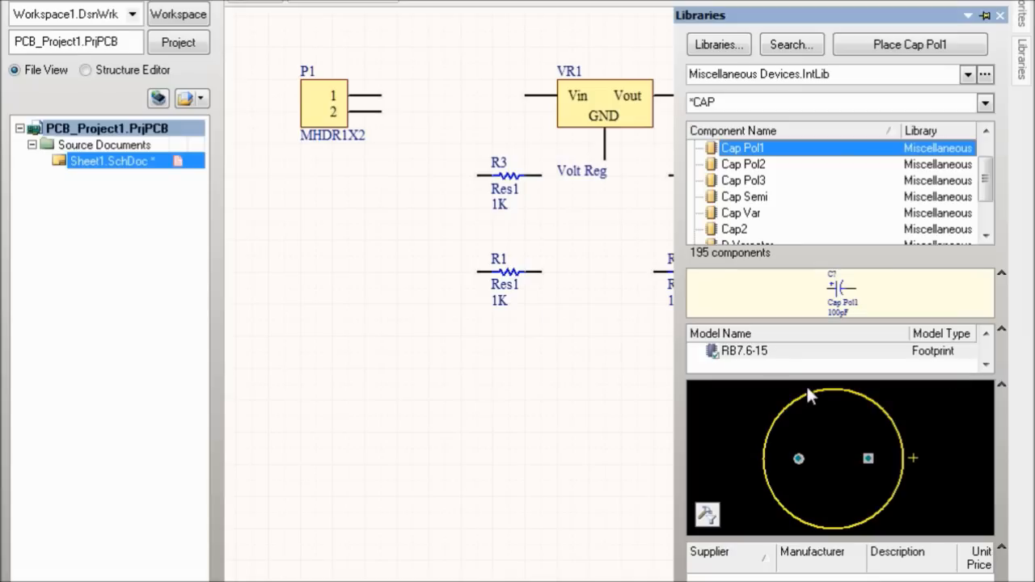
key(Up)
key(Up)
key(Down)
key(Down)
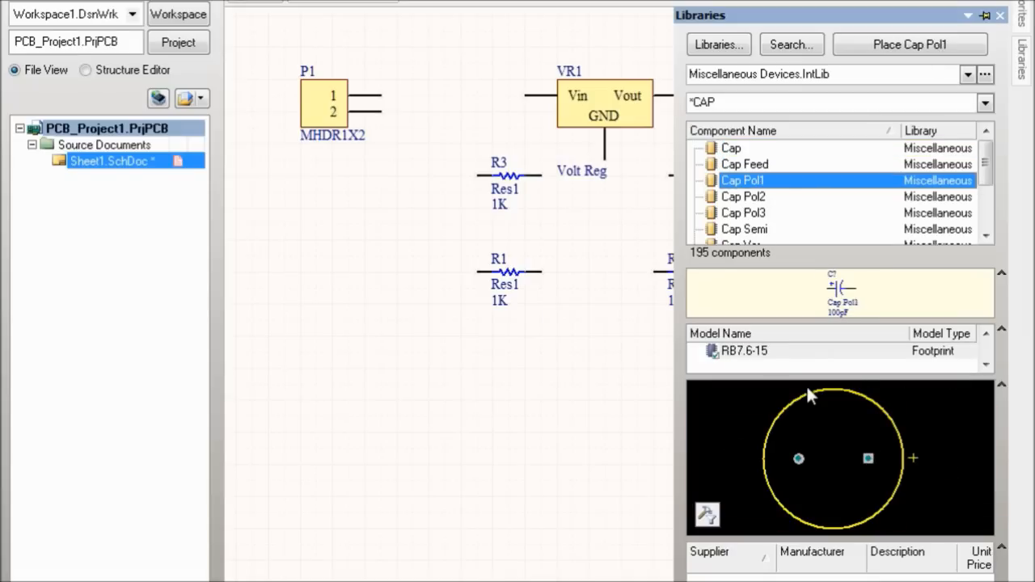
- Shorten the component filter to CA and select the Cap component
click(741, 101)
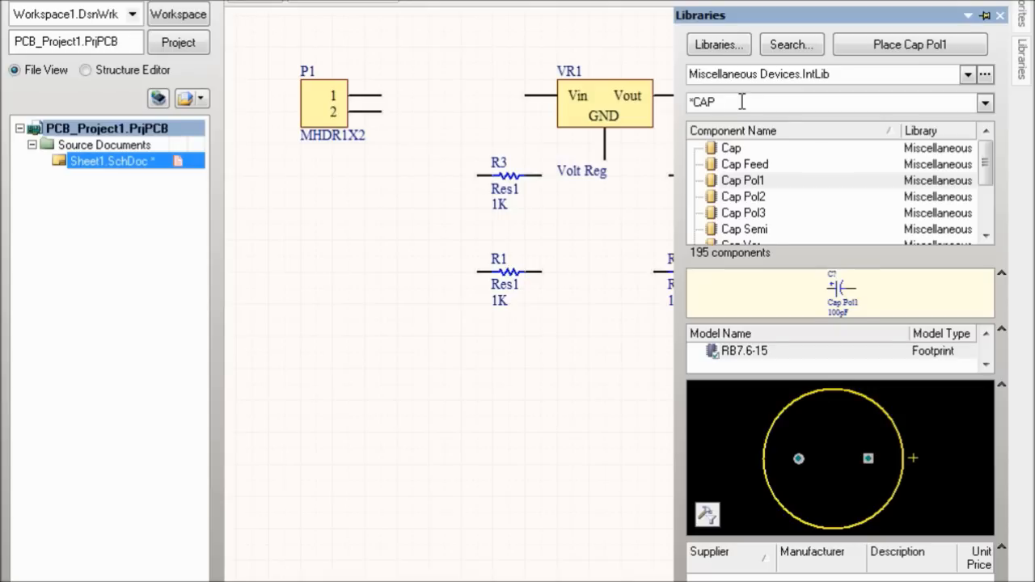
key(BackSpace)
click(749, 167)
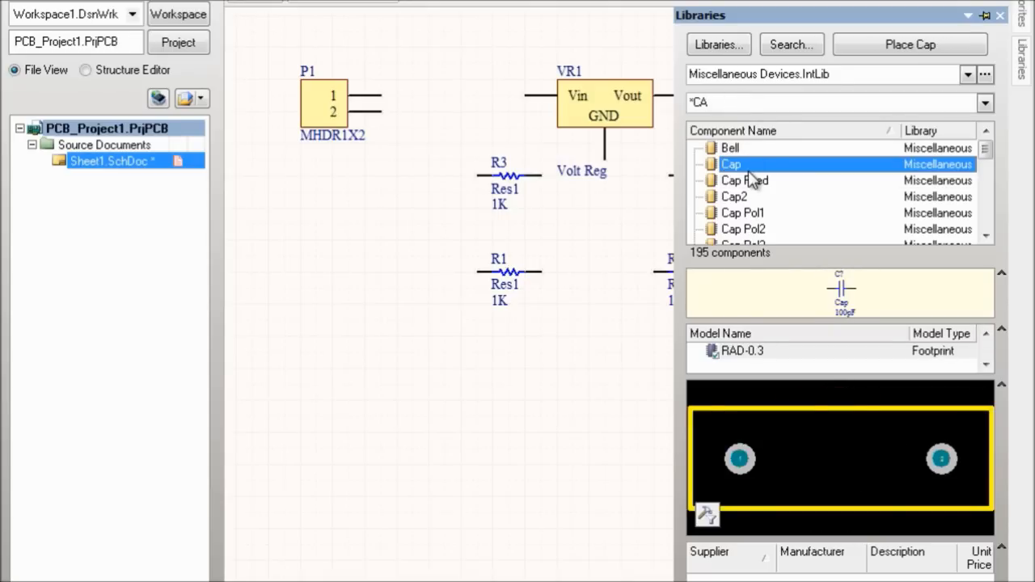
- Browse the CA-filtered components from Cap down to Meter, examining each part's symbol and footprint
key(Down)
key(Down)
key(Down)
key(Down)
key(Down)
key(Up)
key(Up)
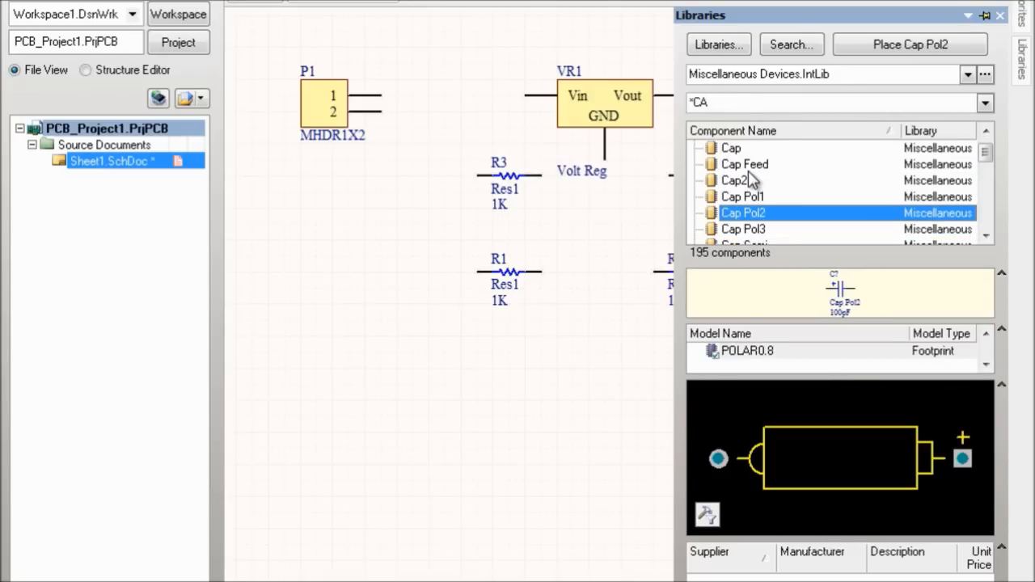
key(Down)
key(Down)
key(Down)
key(Down)
key(Down)
key(Down)
key(Down)
key(Down)
key(Down)
key(Down)
key(Down)
key(Down)
key(Down)
key(Down)
key(Down)
key(Down)
key(Down)
key(Down)
key(Down)
key(Down)
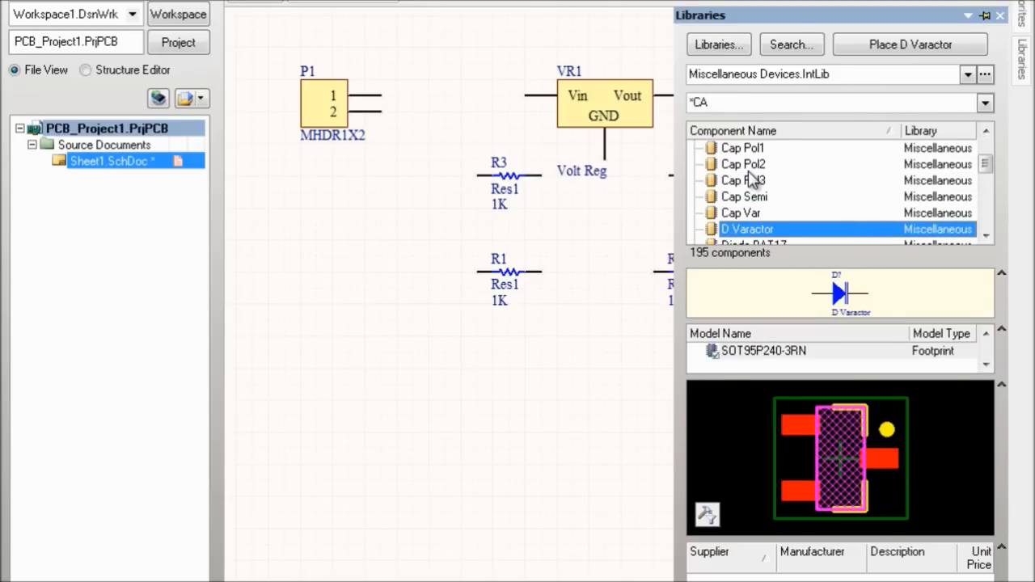
key(Down)
key(Down)
key(Down)
key(Down)
key(Down)
key(Down)
key(Down)
key(Down)
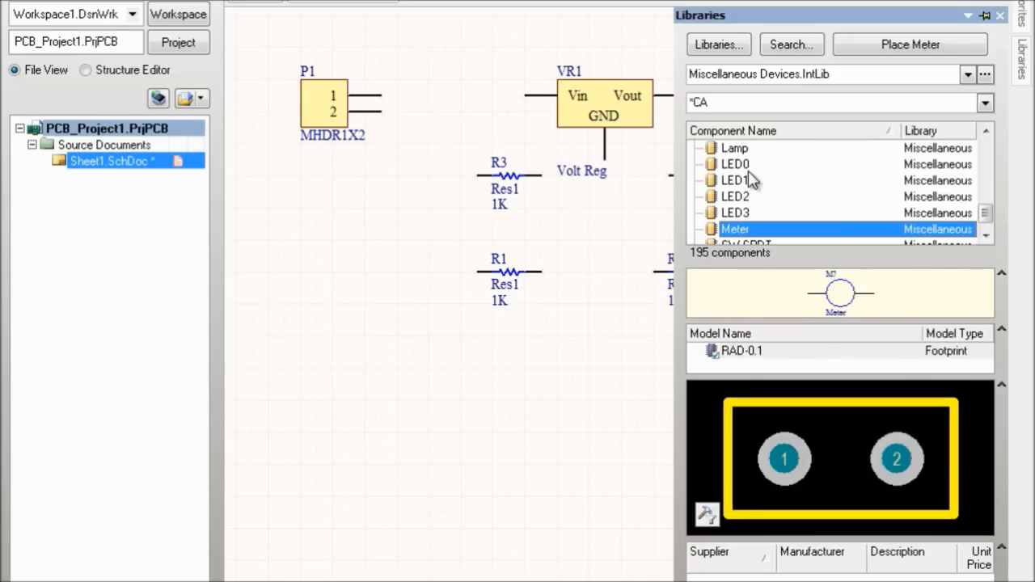
- Browse back up the component list from Meter to Dpy Blue-CA, checking the symbols and footprints
key(Up)
key(Up)
key(Up)
key(Up)
key(Up)
key(Up)
key(Up)
key(Up)
key(Up)
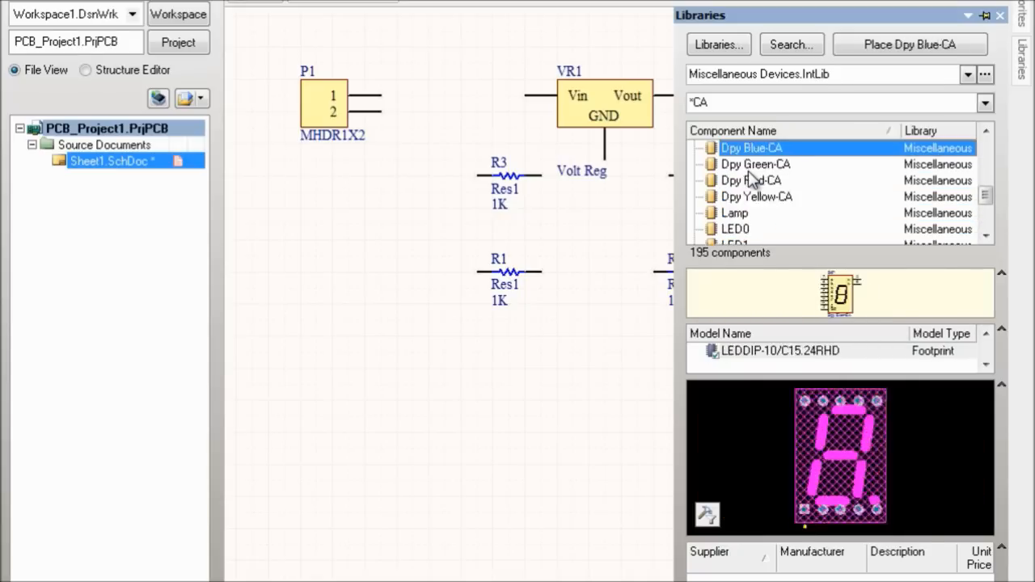
- Select the Cap Pol1 component and place two of them on the schematic below header P1
key(Home)
key(Down)
key(Down)
key(Down)
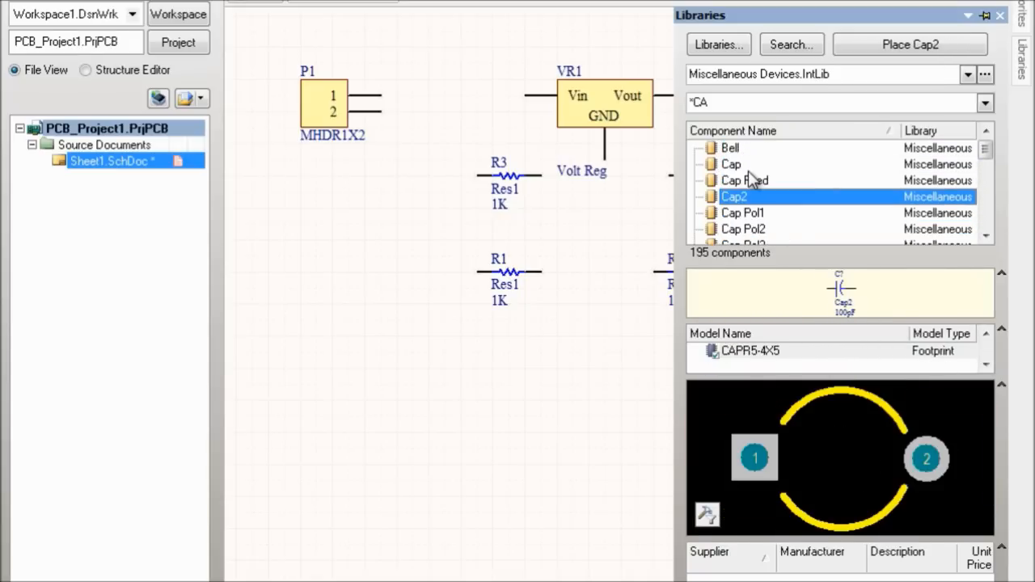
key(Down)
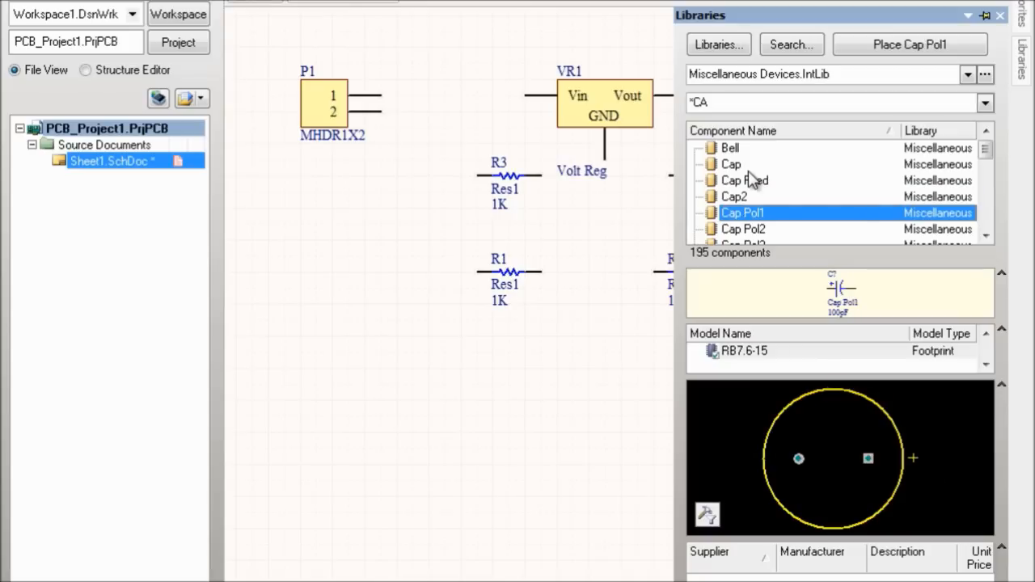
key(Up)
key(Down)
click(939, 46)
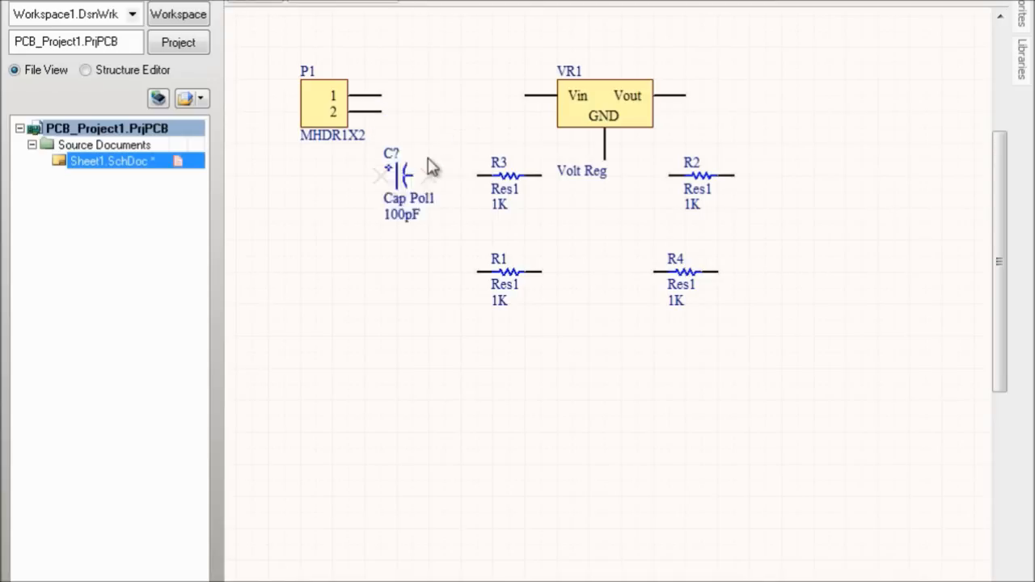
click(388, 255)
click(404, 368)
right_click(378, 544)
- Rotate both polarized capacitors upright, moving one between P1 and VR1 and the other beside VR1's Vout pin
drag(372, 261, 460, 139)
key(space)
drag(404, 368, 739, 97)
key(space)
- Set the designator of the capacitor between P1 and VR1 to C1
double_click(466, 129)
click(221, 25)
text(1)
key(Return)
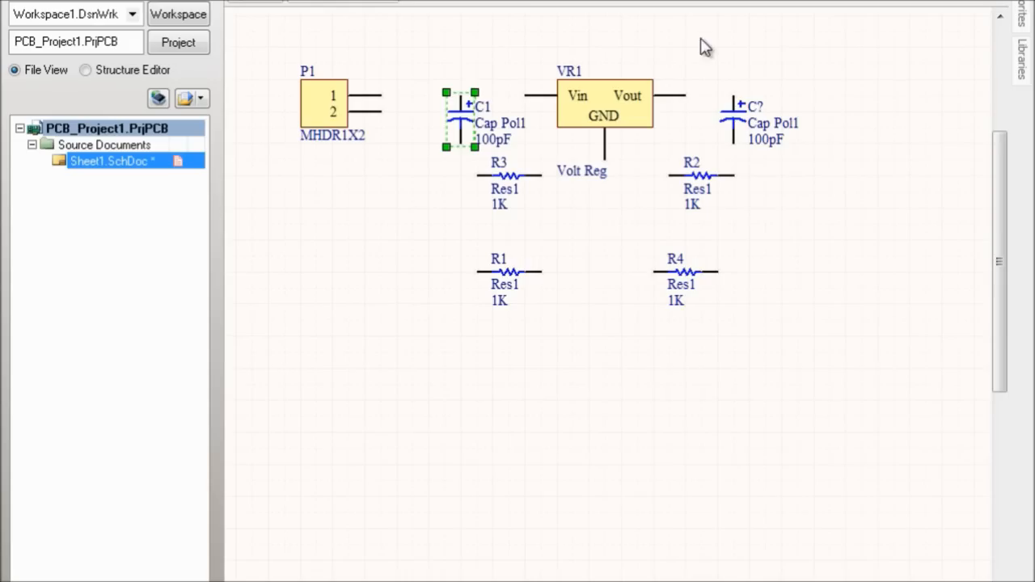
- Set the designator of the capacitor beside VR1's Vout pin to C2
double_click(743, 123)
click(205, 28)
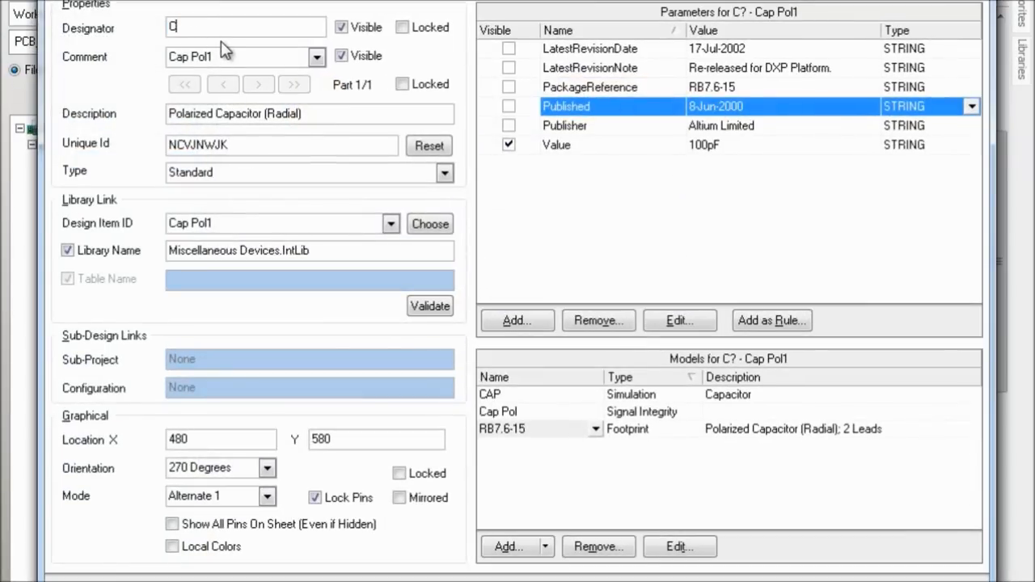
text(2)
click(859, 581)
- Move resistors R3 and R1 away from the voltage regulator to the free area below C1
click(547, 194)
drag(506, 180, 380, 319)
drag(512, 269, 556, 355)
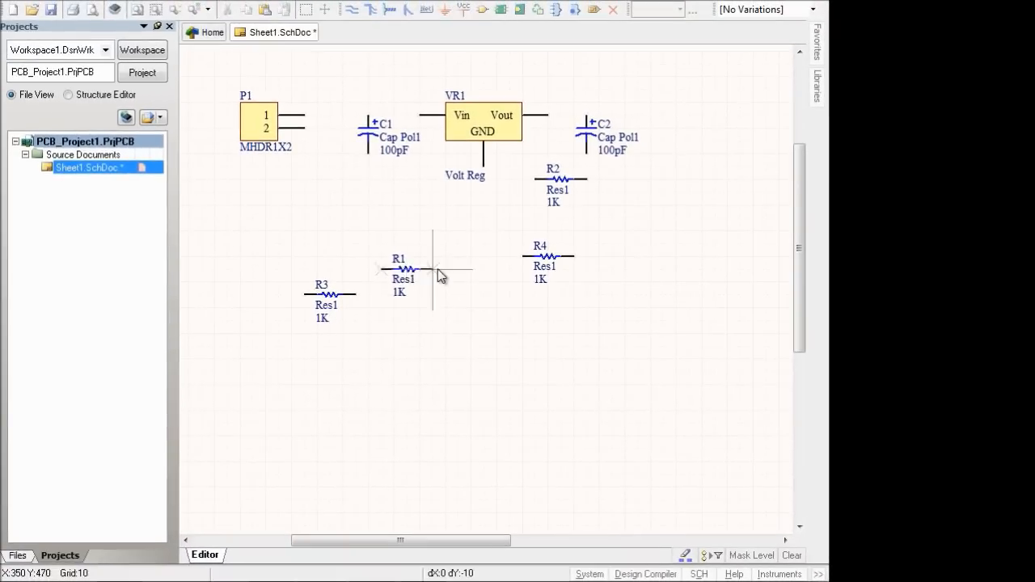
- Move resistors R1, R4 and R2 into a row beside R3, below the voltage regulator
drag(444, 323, 451, 295)
drag(574, 259, 524, 286)
drag(538, 187, 550, 289)
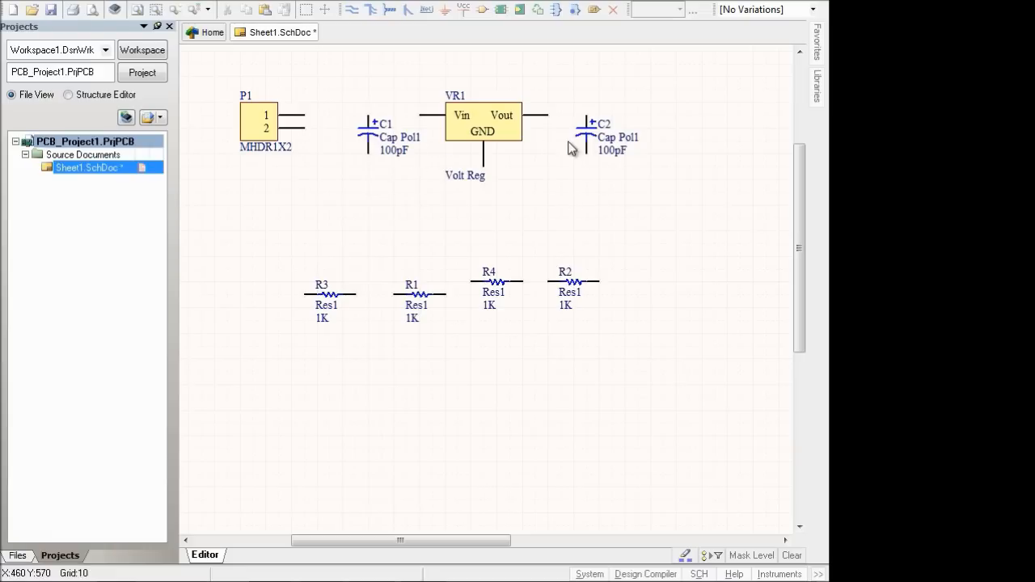
- Set the Value parameter of capacitor C1 to 10uF
double_click(370, 141)
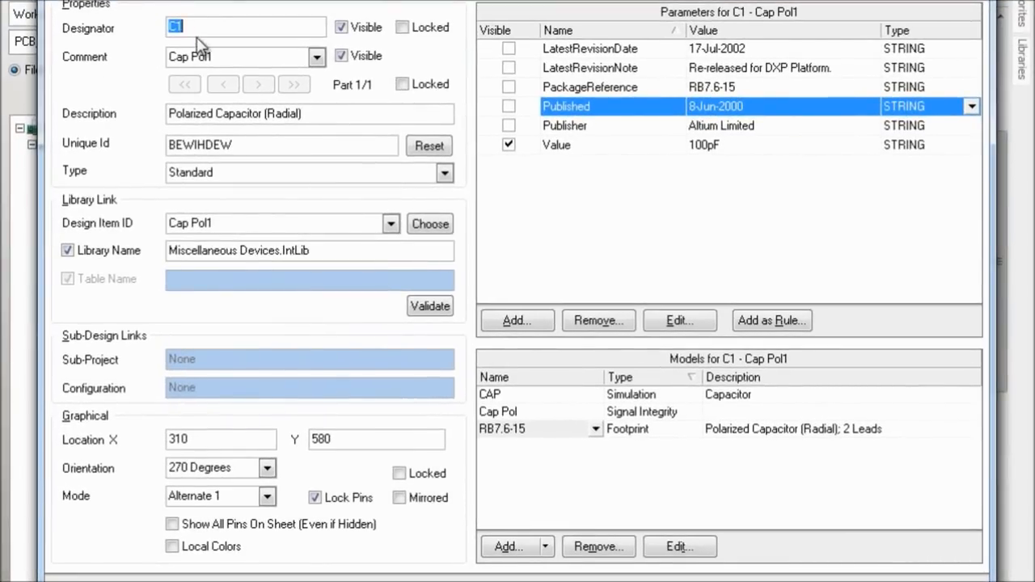
click(201, 27)
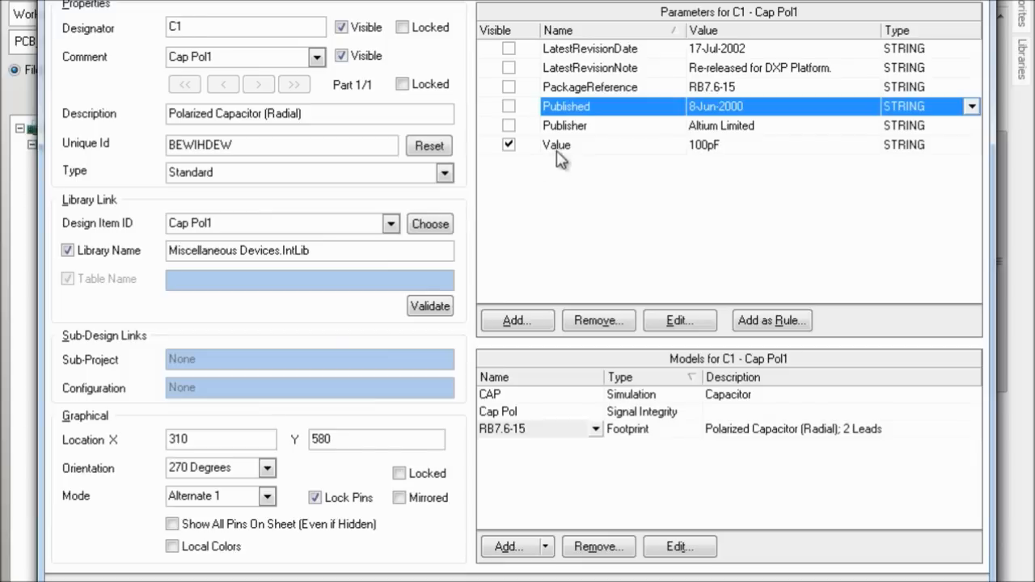
click(711, 149)
click(712, 150)
click(709, 149)
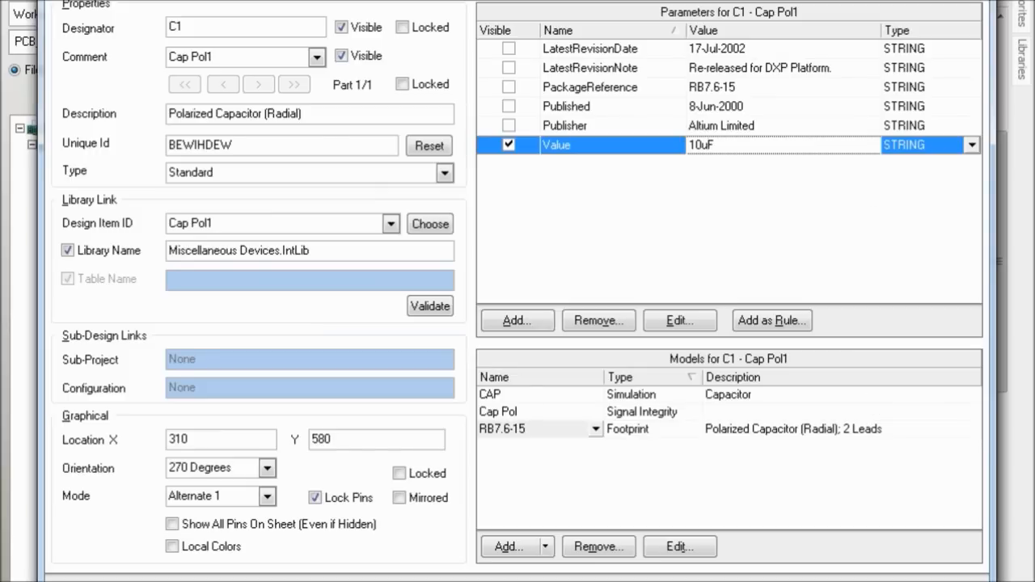
key(Return)
click(534, 225)
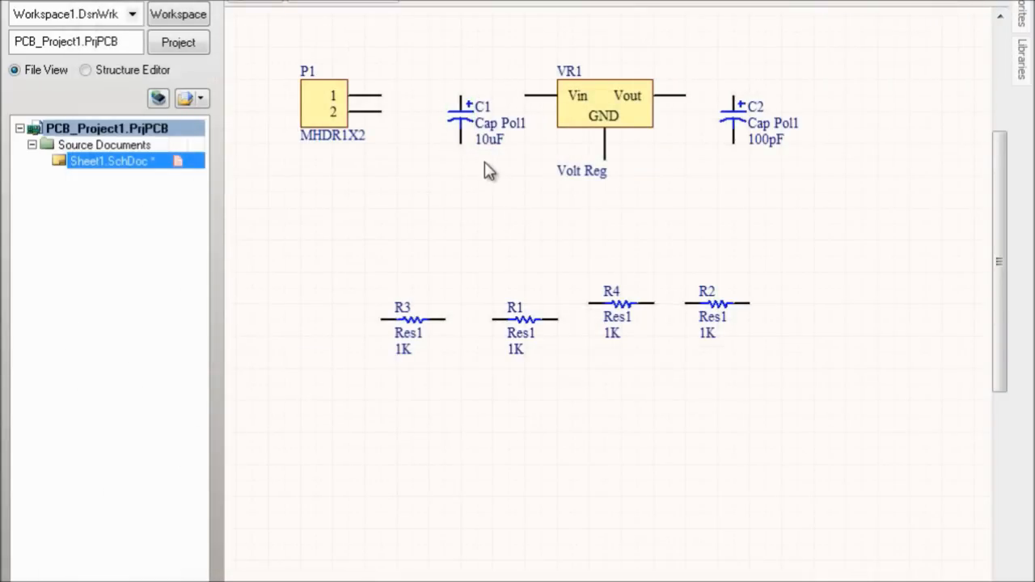
- Set the Value parameter of capacitor C2 to 1uF
double_click(740, 130)
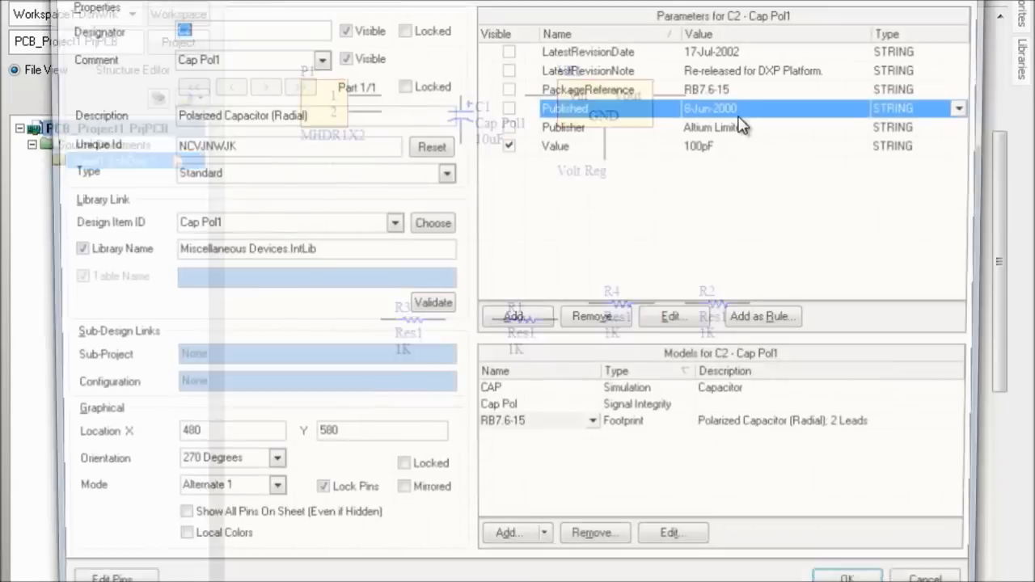
double_click(709, 147)
click(706, 146)
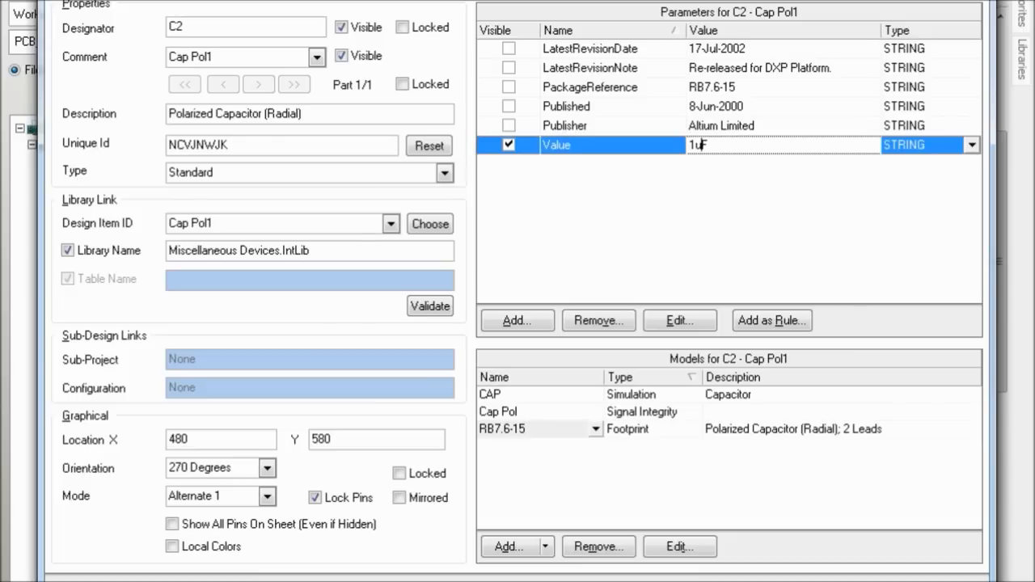
key(Return)
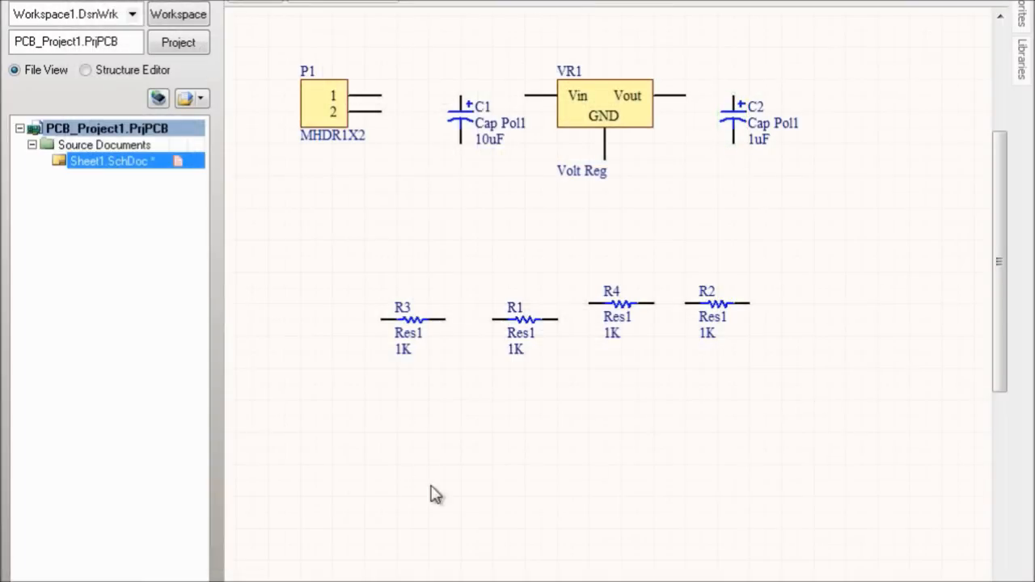
- Move resistor R2 to the right of capacitor C2, level with the regulator's Vout pin
scroll(612, 558, up, 2)
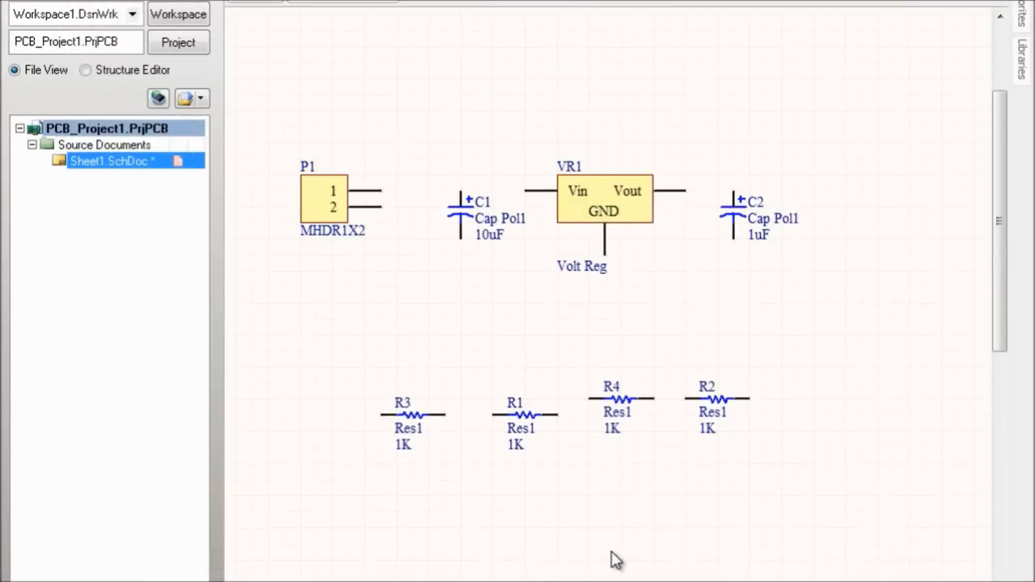
scroll(612, 559, down, 1)
scroll(608, 291, right, 2)
scroll(608, 291, left, 1)
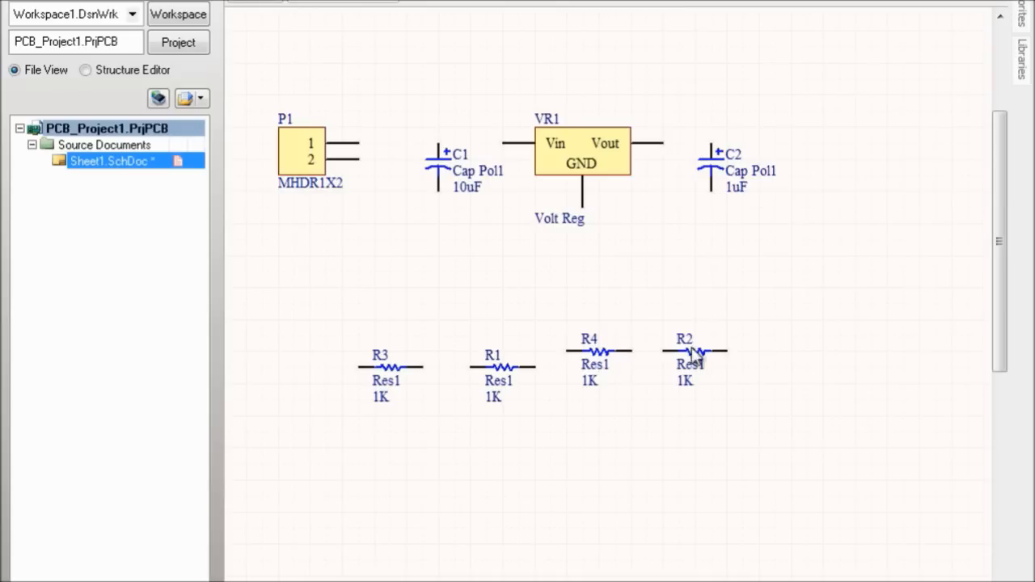
drag(700, 359, 839, 143)
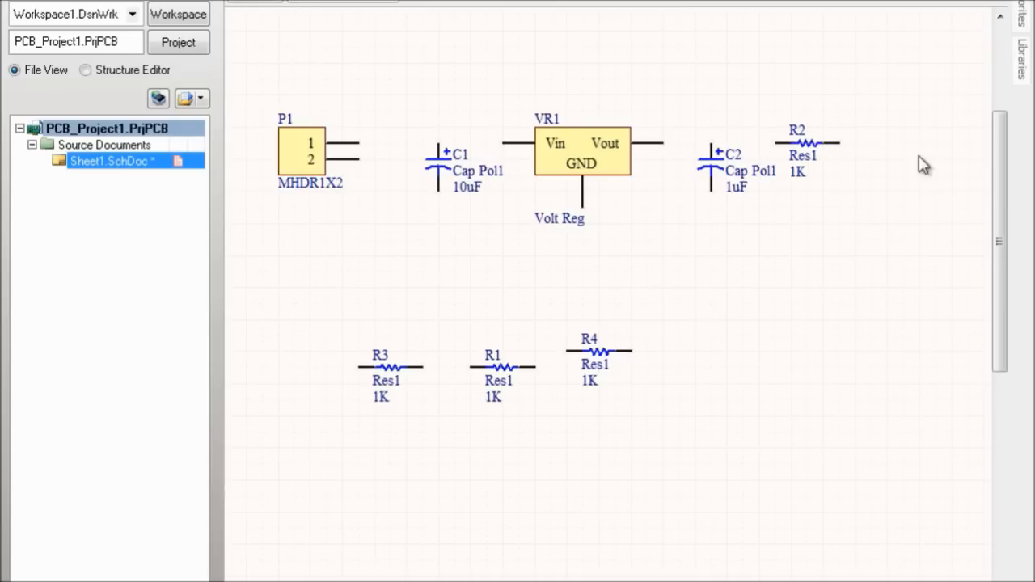
- Delete the spare resistors R3, R1 and R4 from the schematic
drag(335, 330, 731, 447)
drag(804, 144, 842, 153)
drag(339, 279, 547, 528)
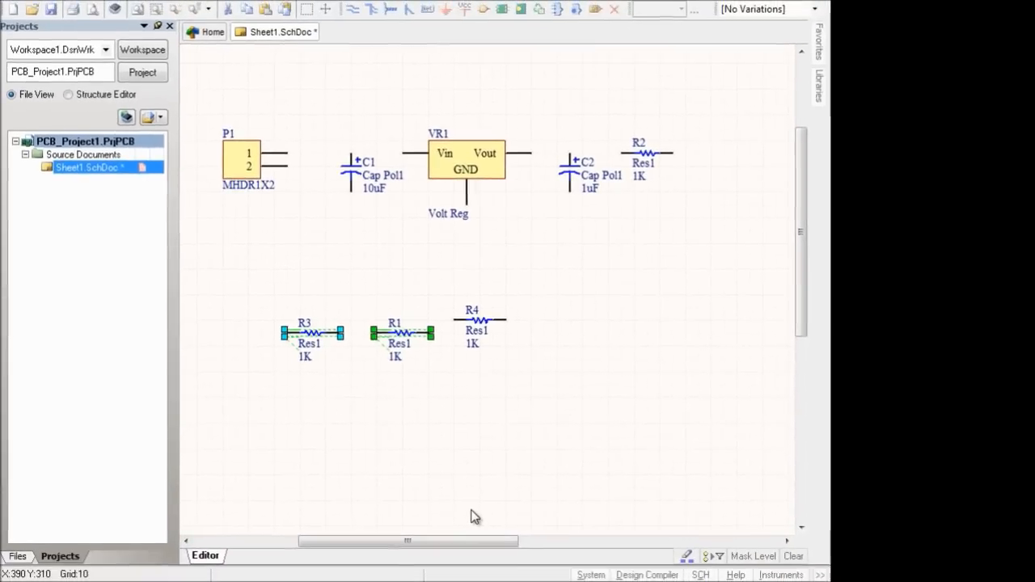
key(Delete)
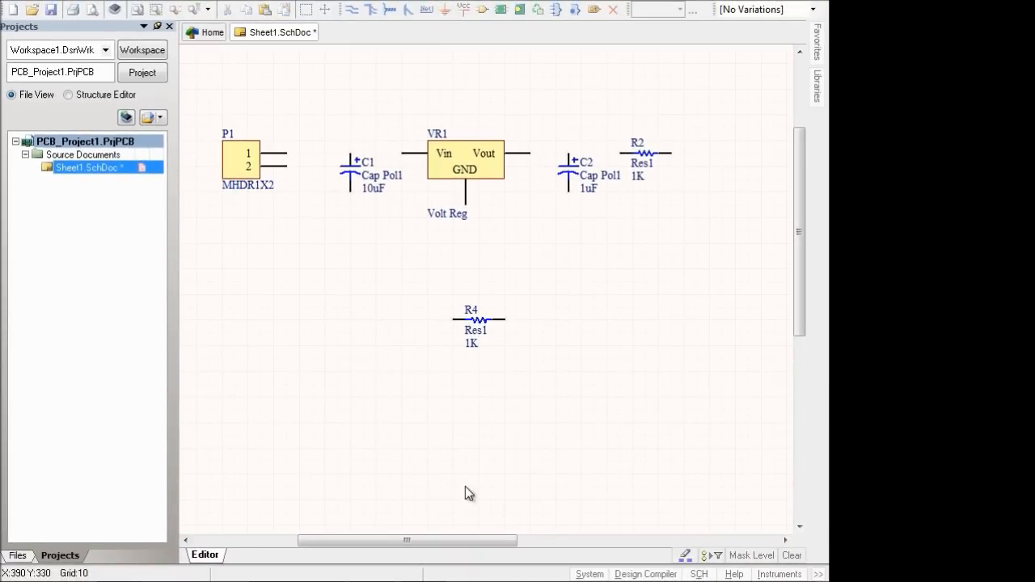
click(478, 321)
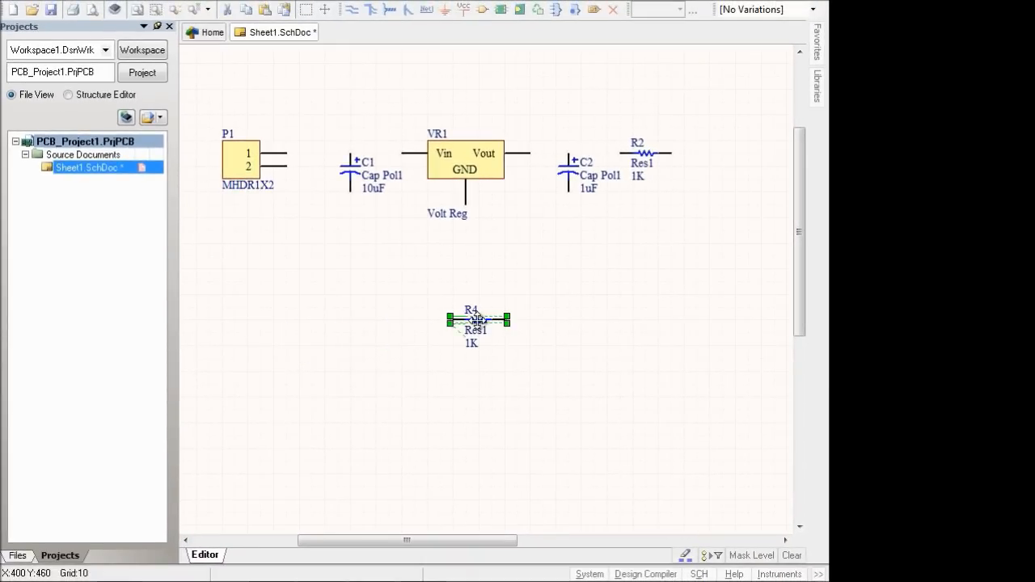
click(478, 392)
click(478, 320)
key(Delete)
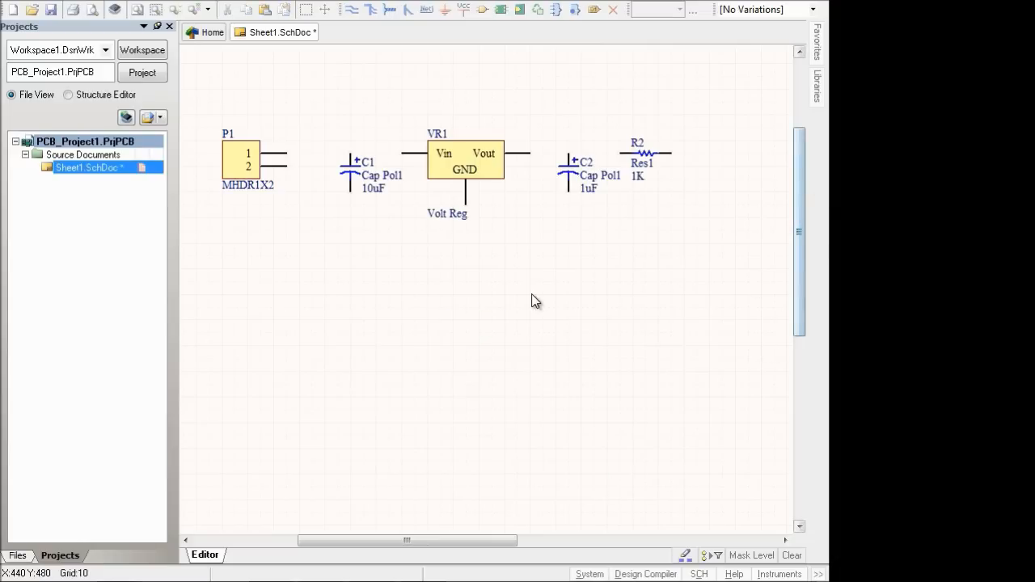
scroll(550, 416, up, 2)
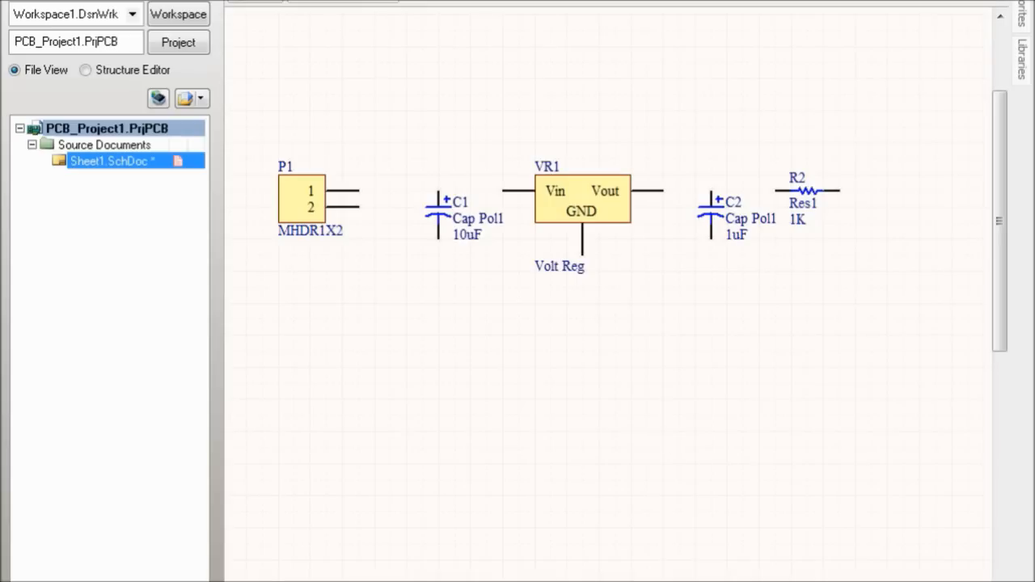
key(p)
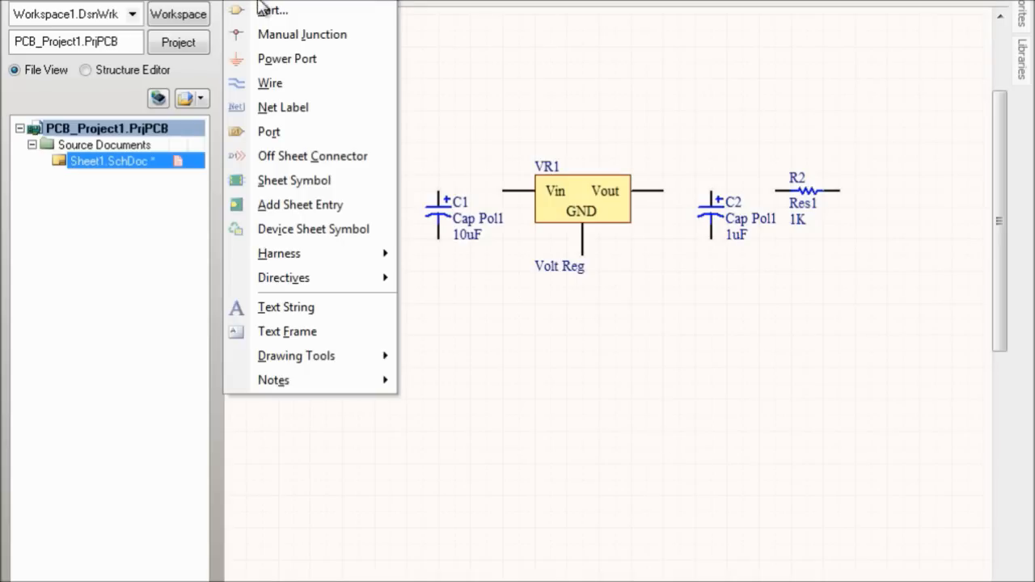
click(279, 91)
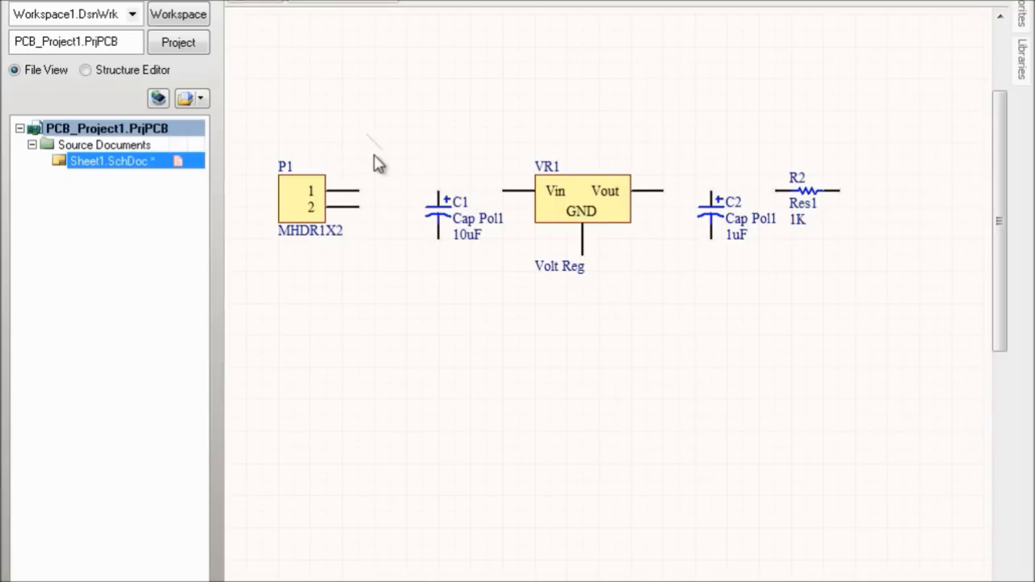
key(Escape)
- Wire pin 1 of connector P1 to the positive pin of C1 and on to the Vin pin of VR1
key(p)
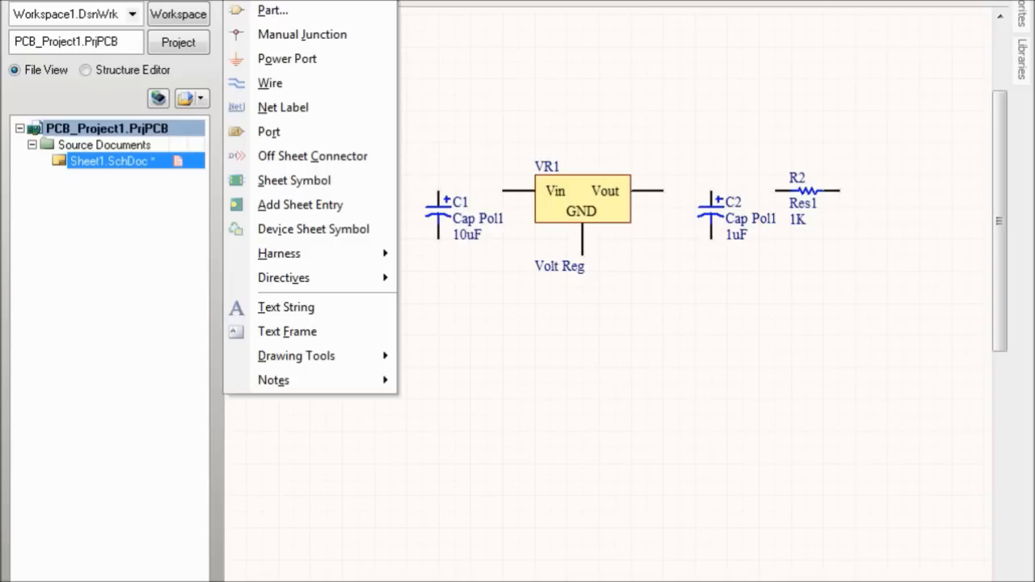
click(267, 83)
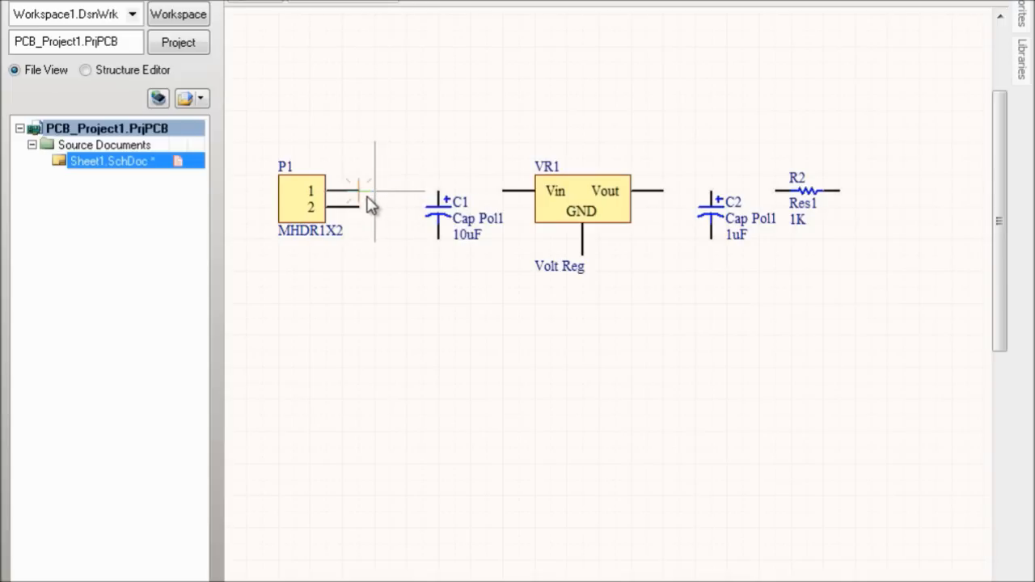
click(438, 191)
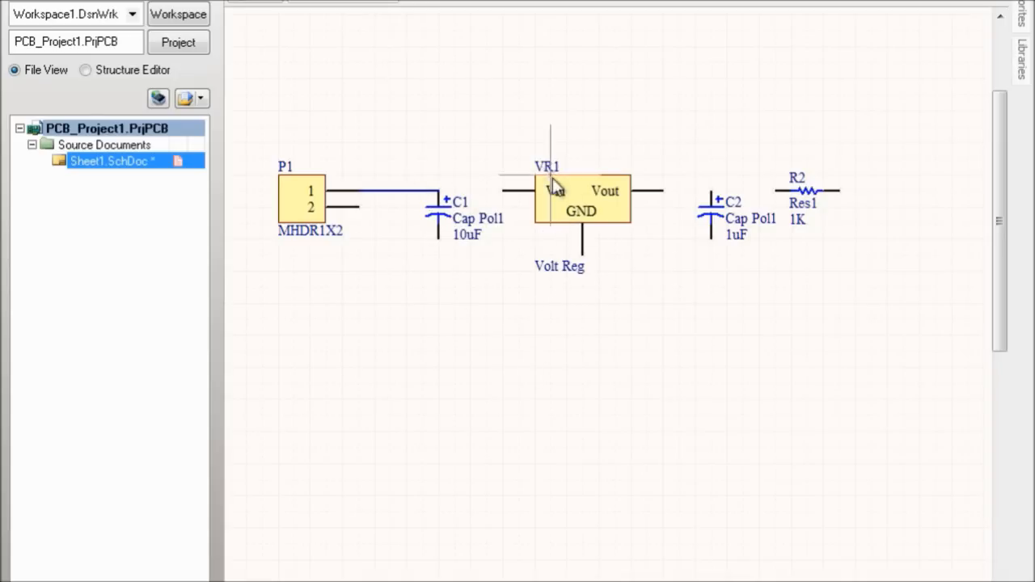
click(438, 191)
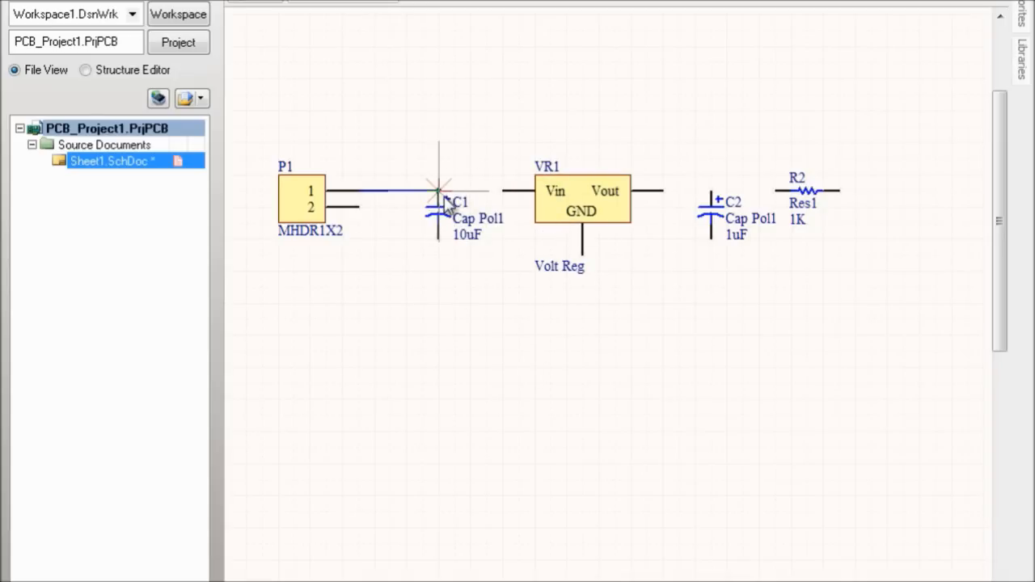
click(504, 192)
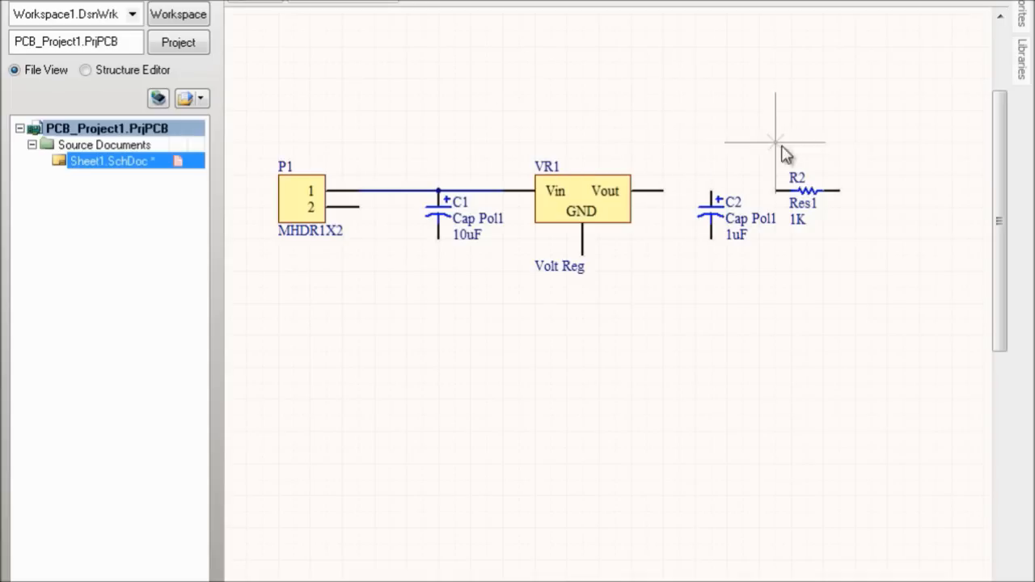
click(533, 398)
right_click(523, 435)
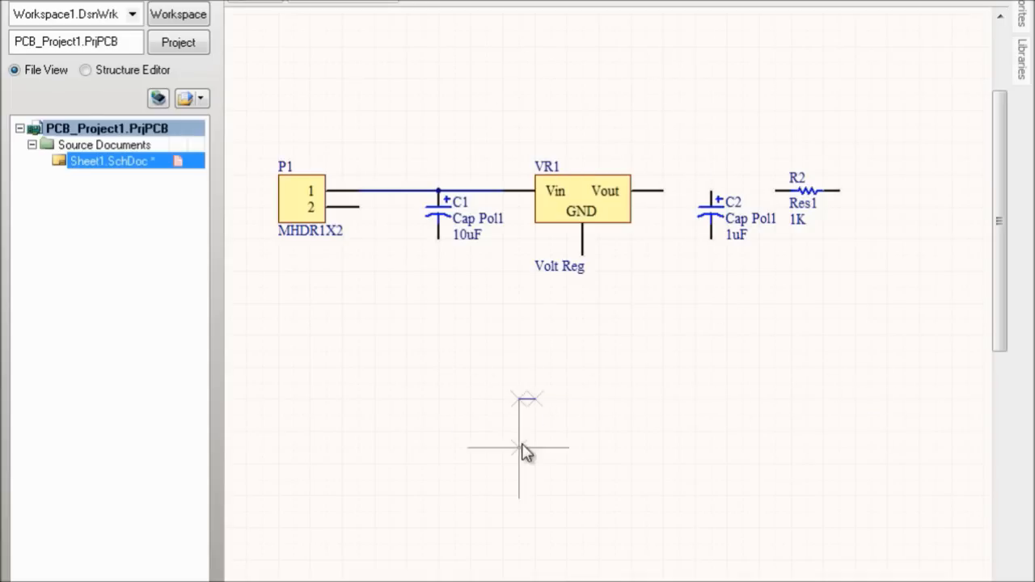
right_click(525, 435)
click(245, 0)
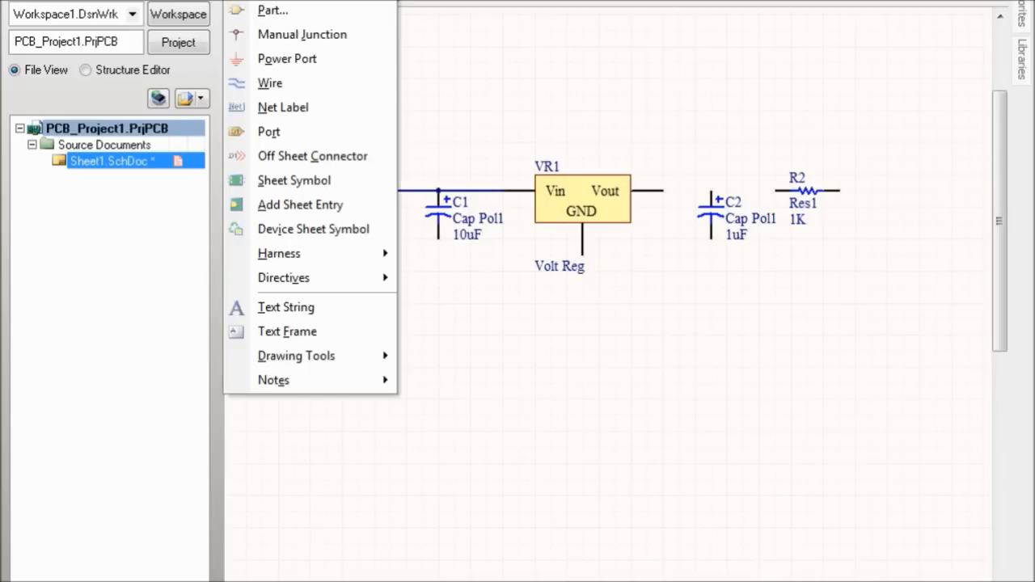
click(279, 83)
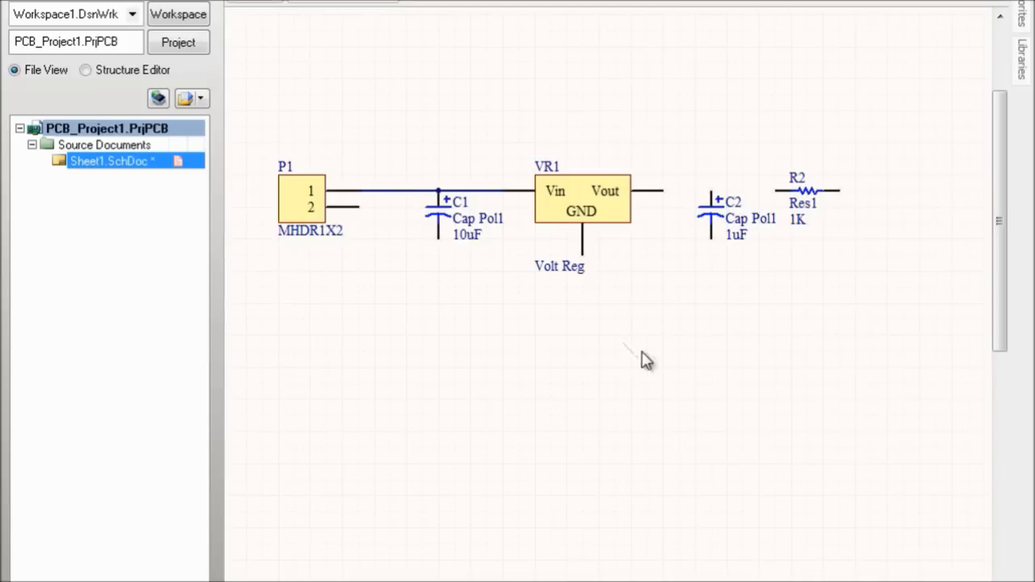
click(615, 350)
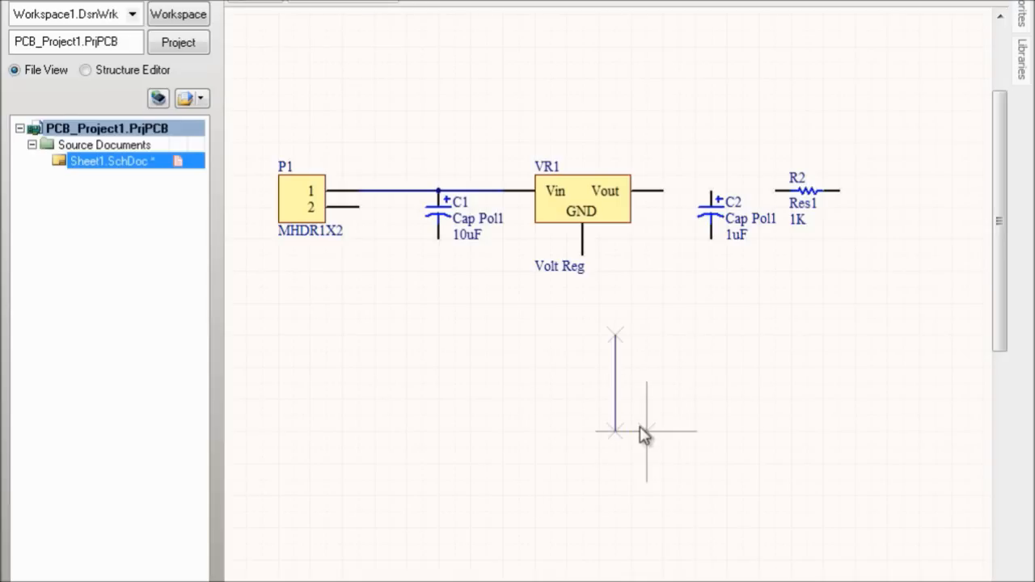
key(Escape)
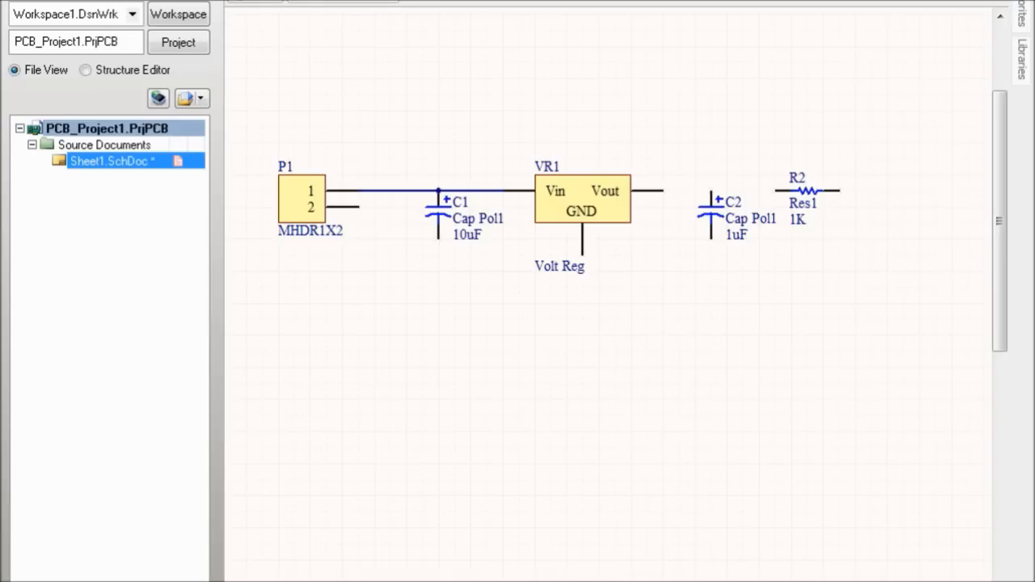
click(240, 0)
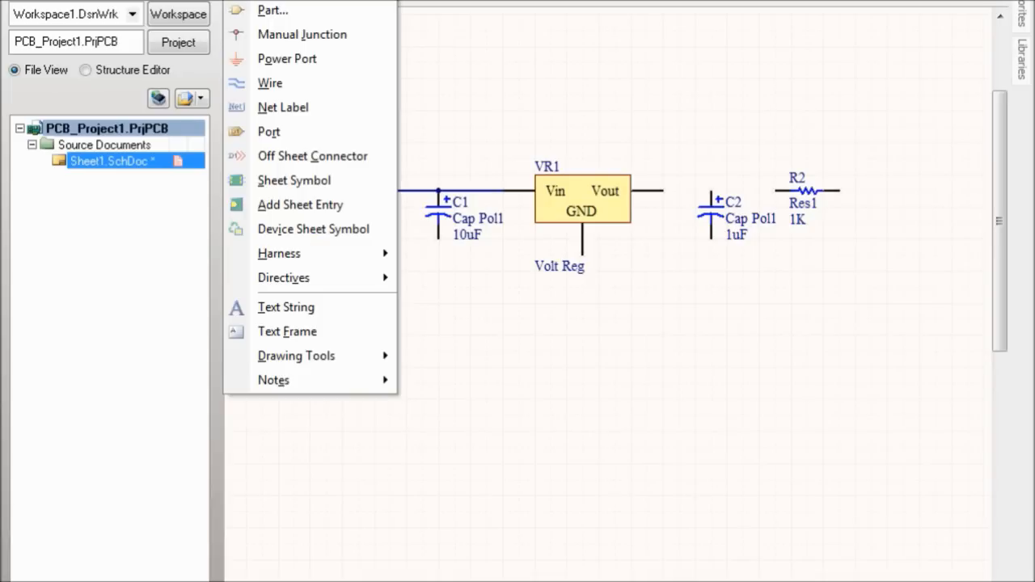
click(284, 89)
click(647, 334)
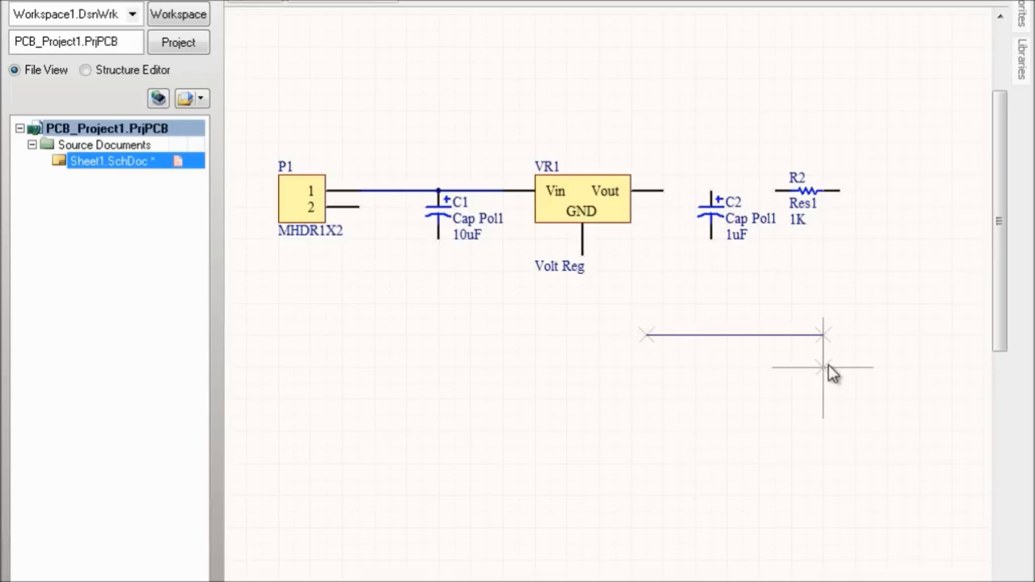
key(Escape)
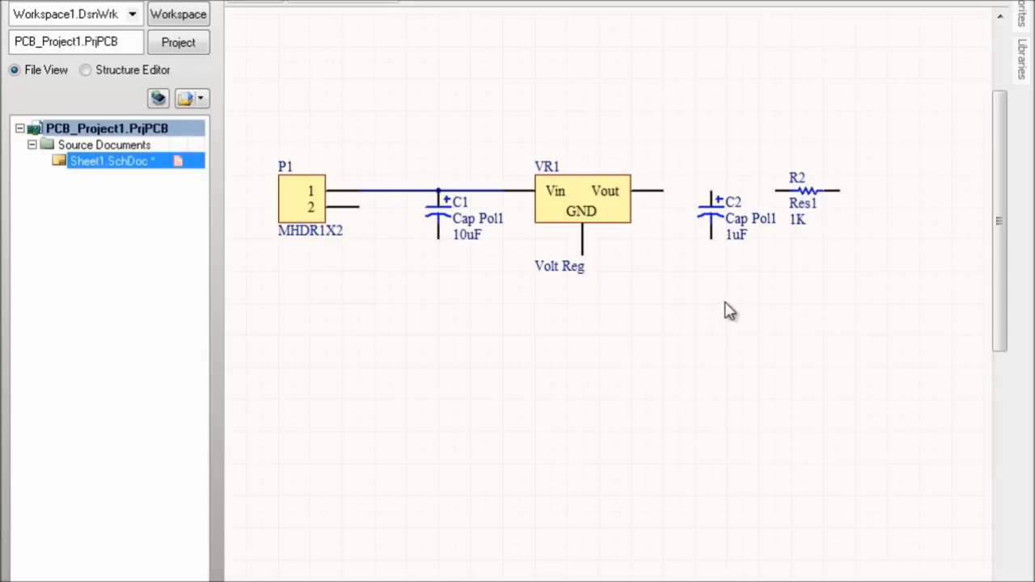
drag(814, 201, 838, 196)
key(p)
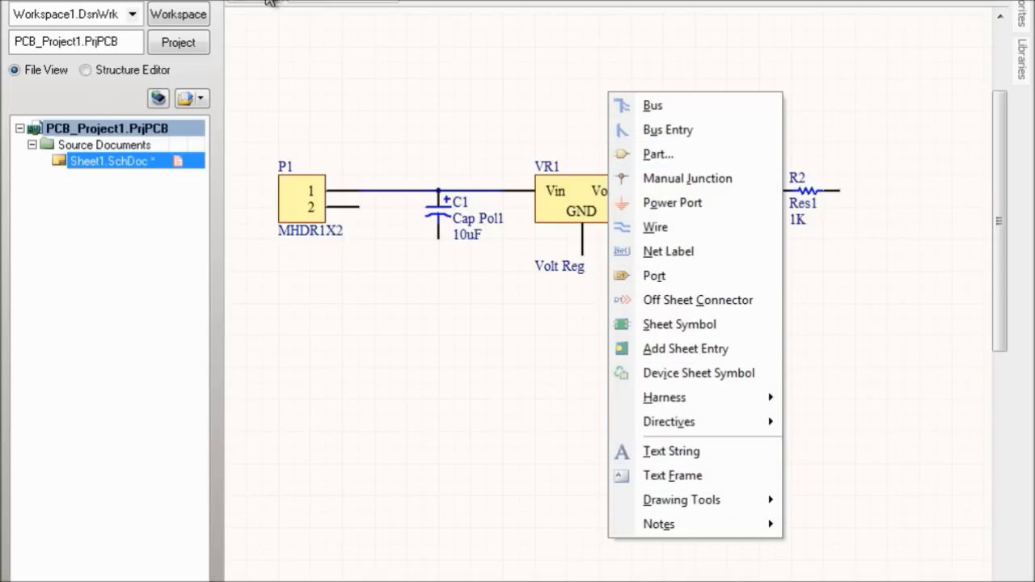
click(238, 0)
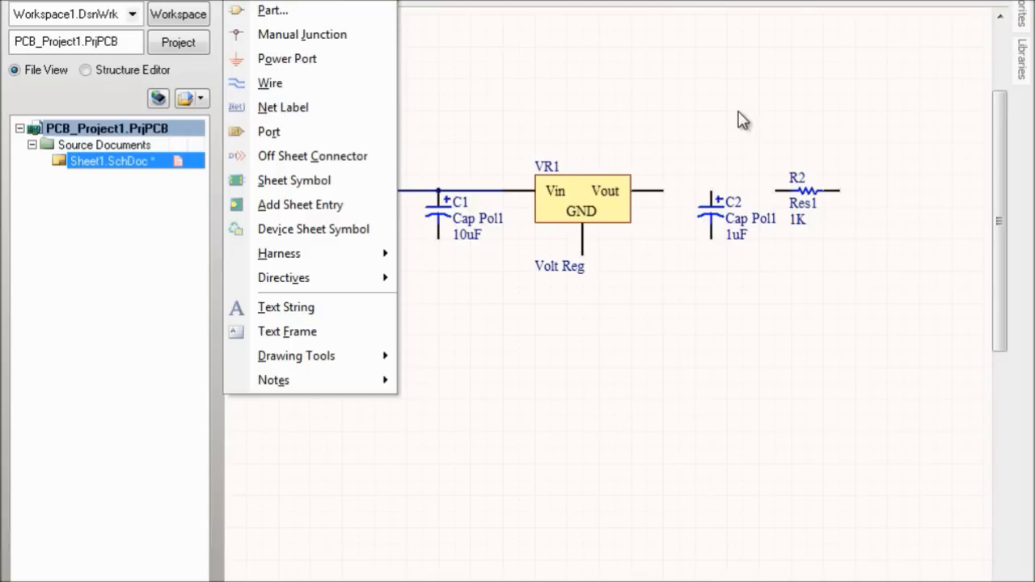
key(Escape)
key(p)
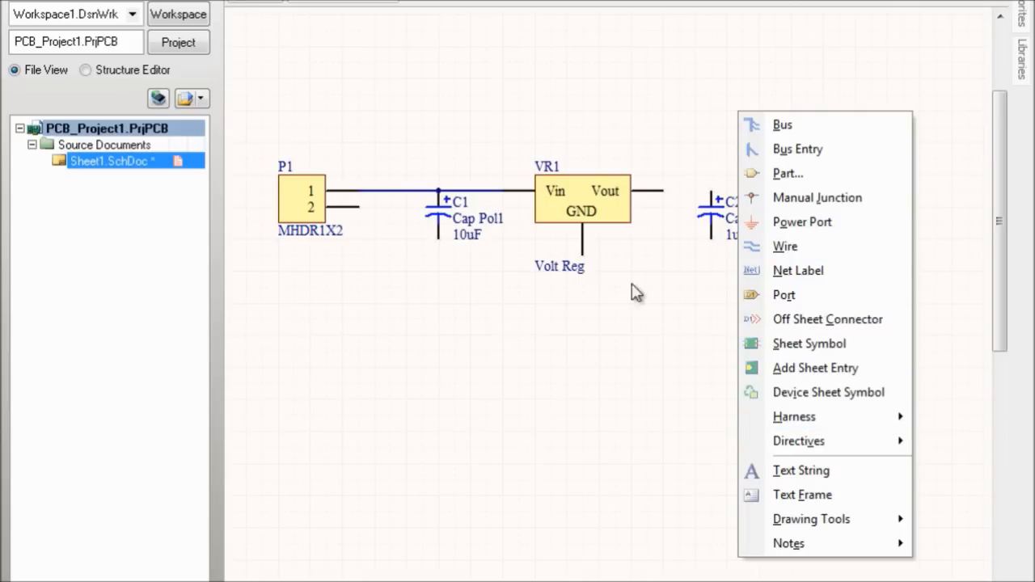
click(800, 247)
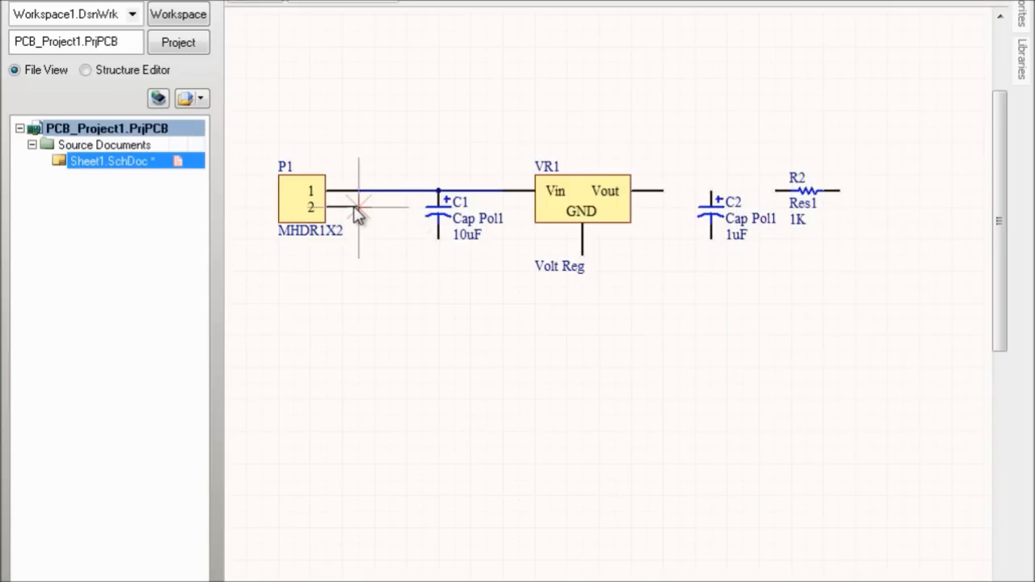
click(376, 246)
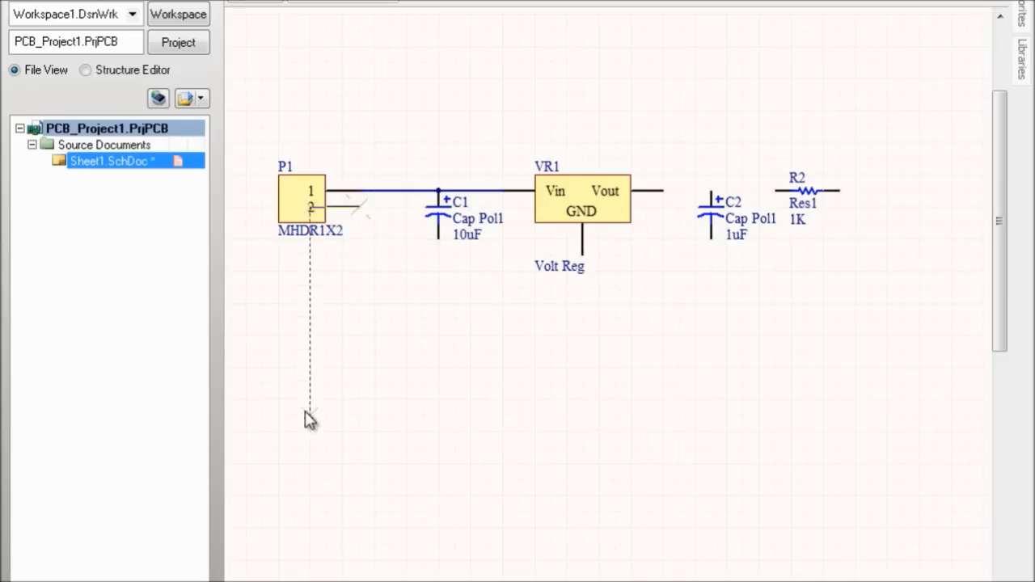
key(Escape)
key(Escape)
key(p)
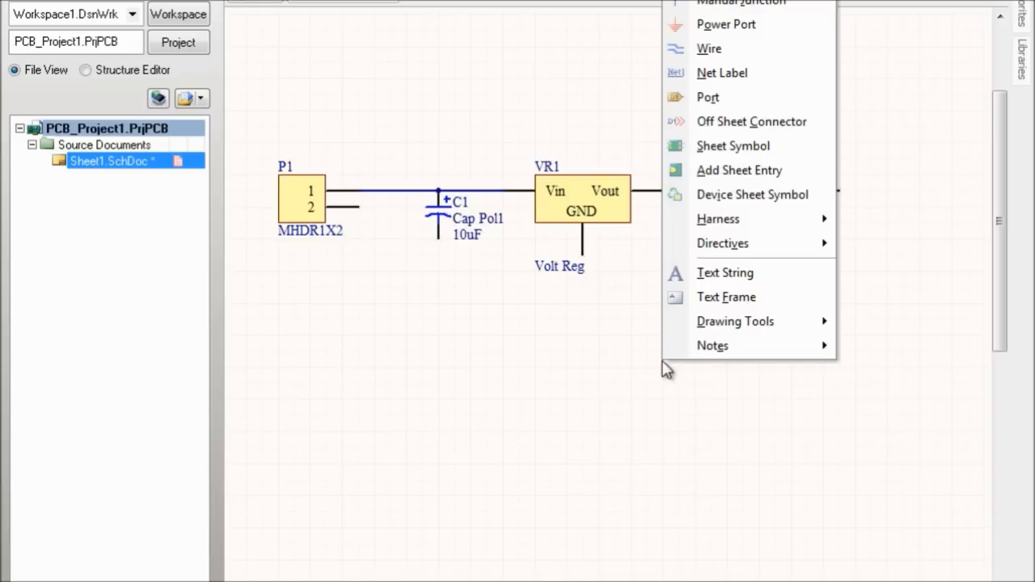
key(w)
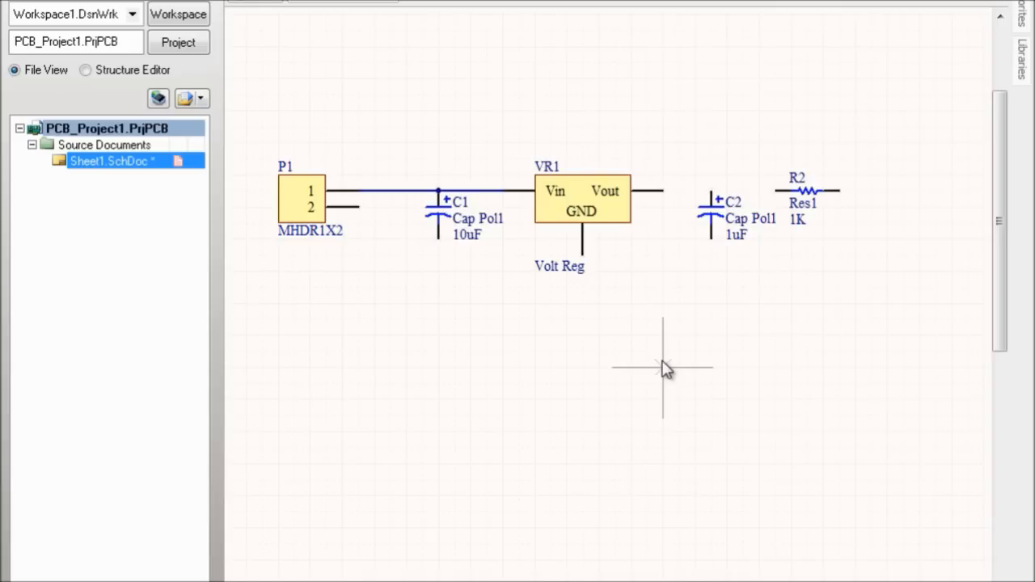
click(586, 258)
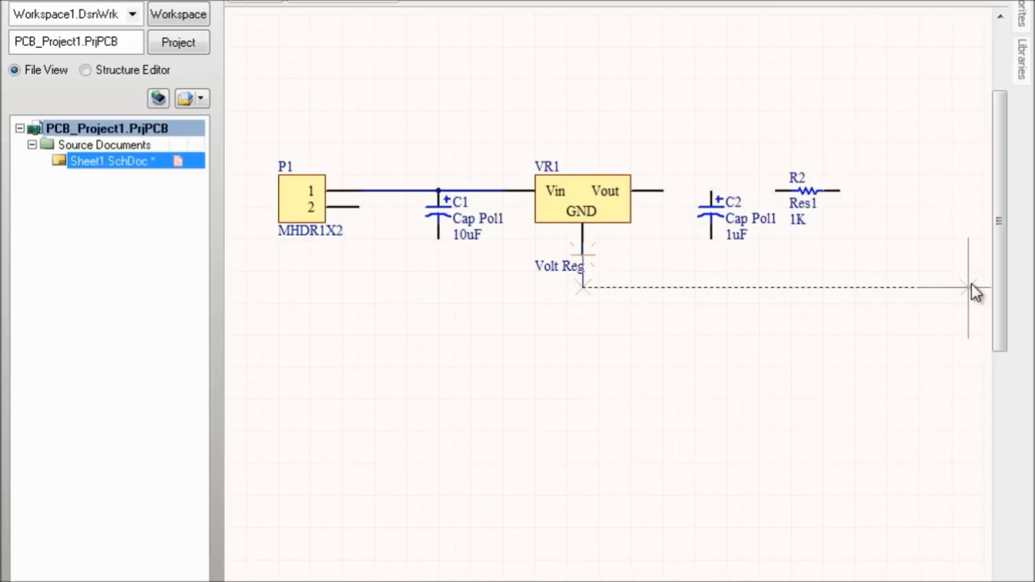
key(Escape)
key(Escape)
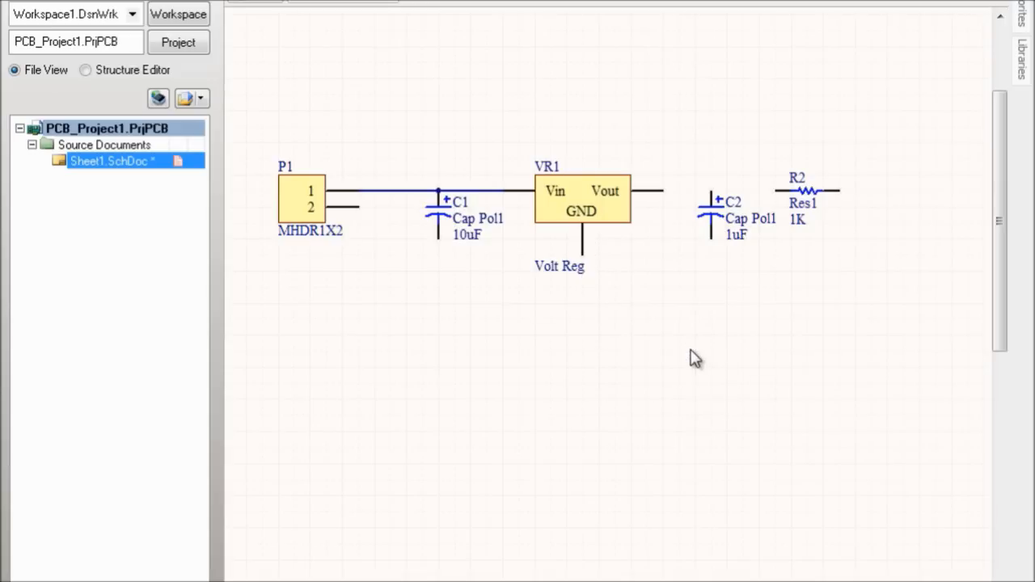
- Wire the Vout pin of VR1 to the positive pin of C2 and on to the near pin of R2
key(p)
key(w)
click(663, 191)
click(711, 193)
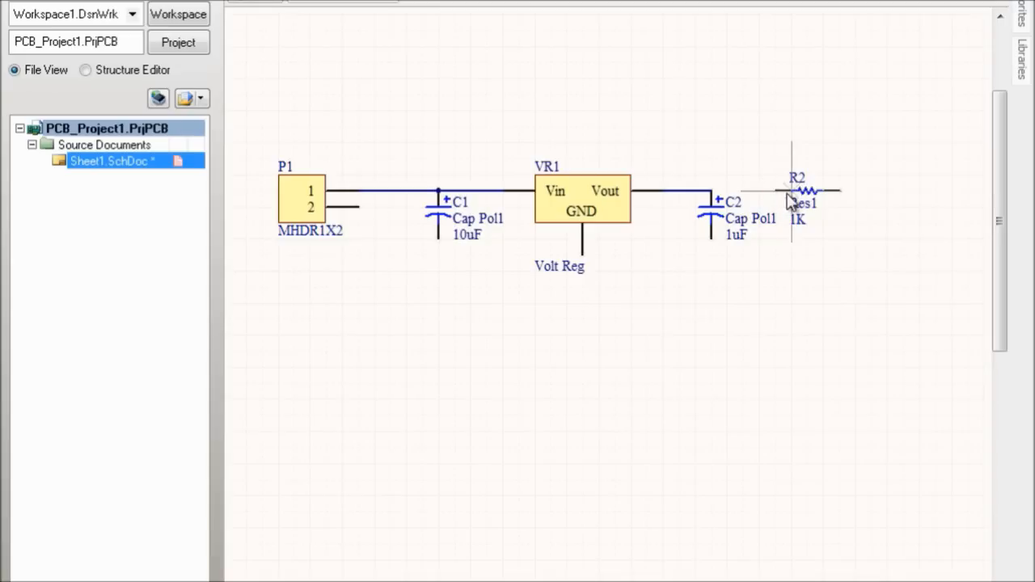
click(776, 192)
click(711, 192)
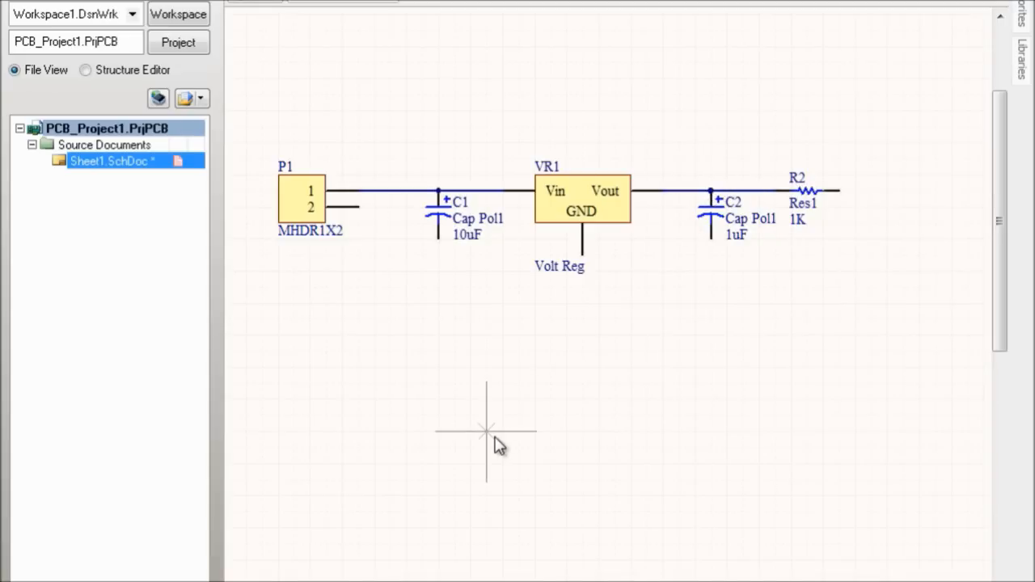
key(Escape)
- Try to wire pin 2 of connector P1 straight across C1 to its negative pin, and delete that wire
key(p)
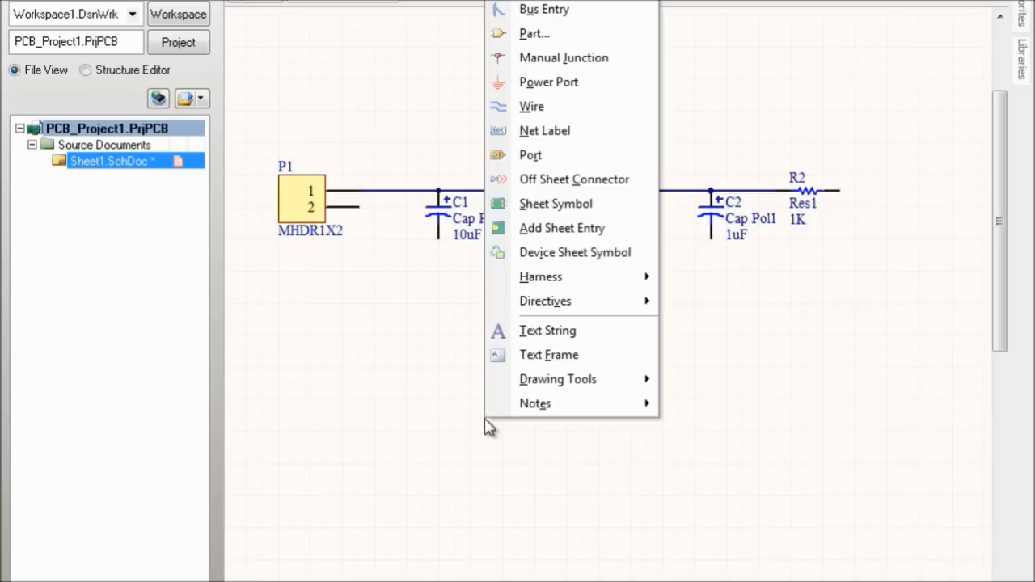
key(w)
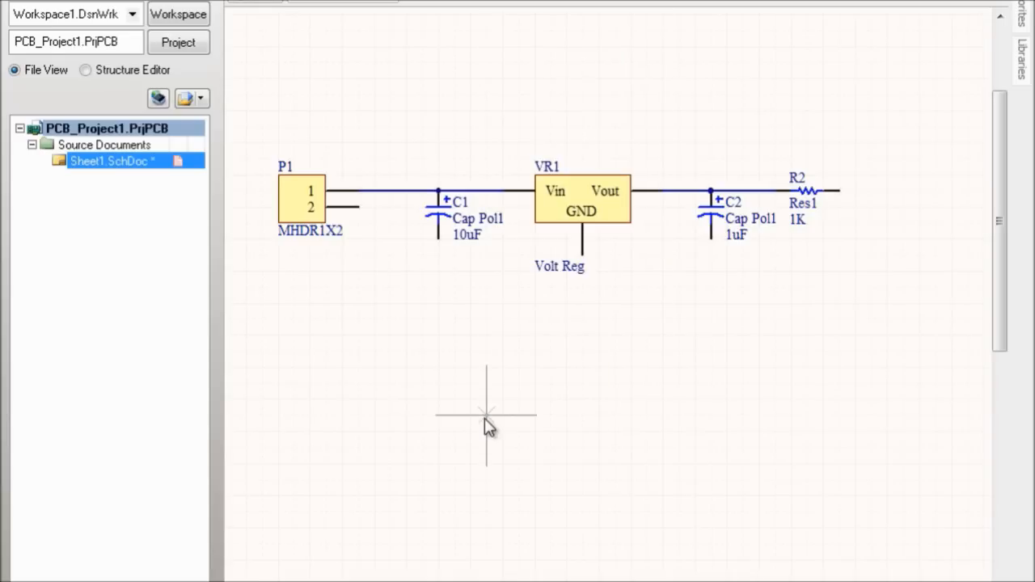
key(p)
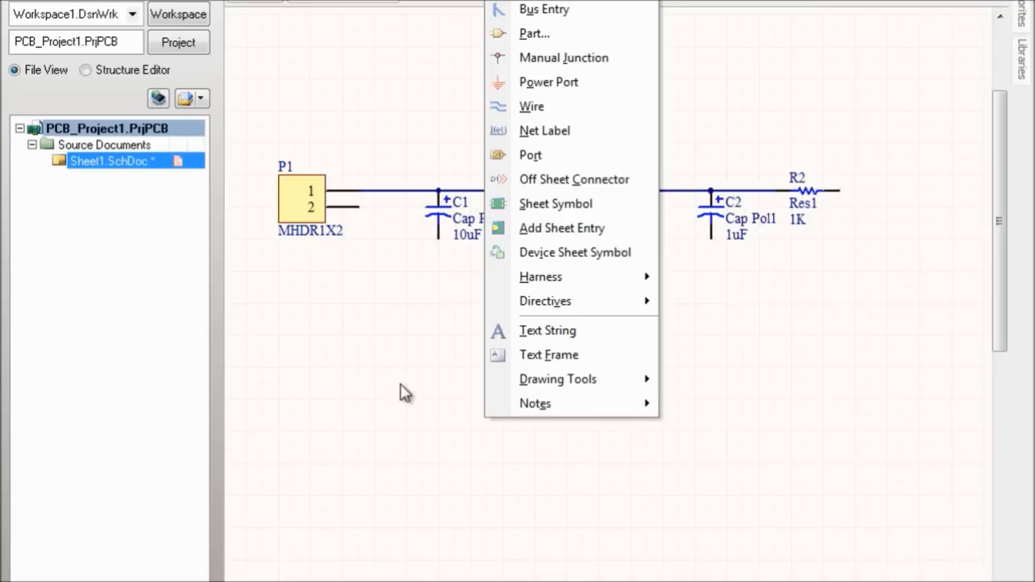
key(w)
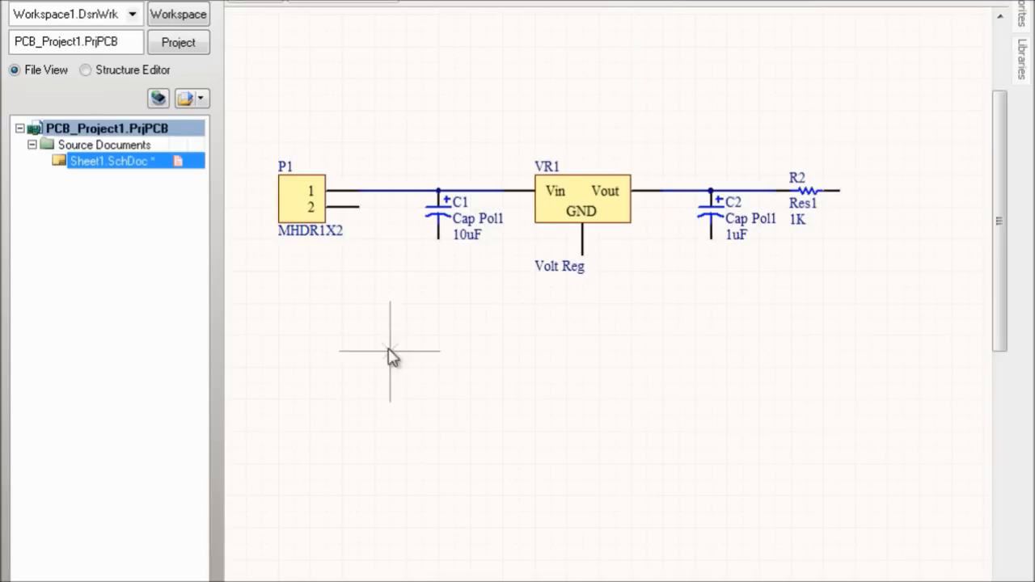
click(356, 209)
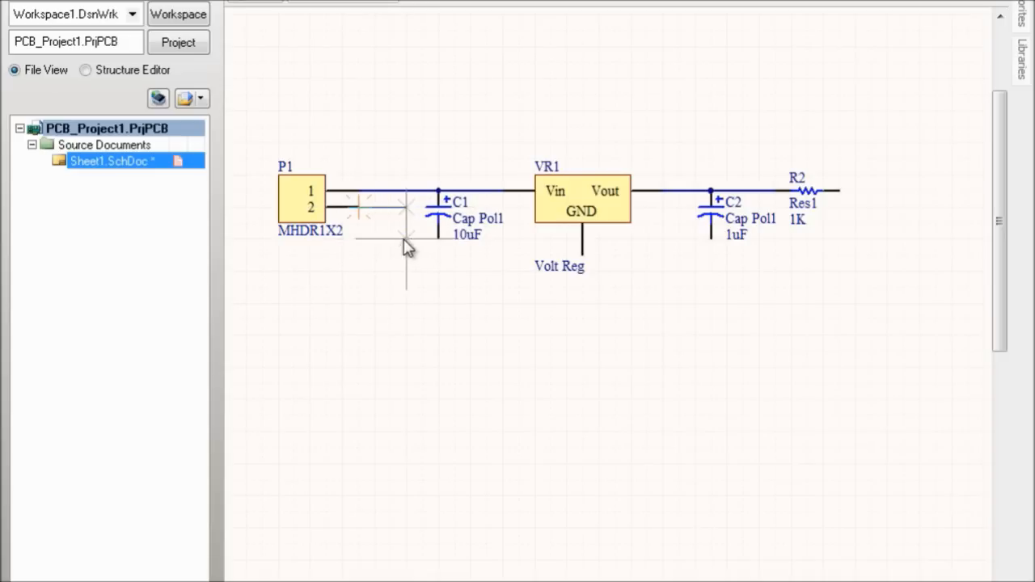
click(438, 241)
right_click(439, 247)
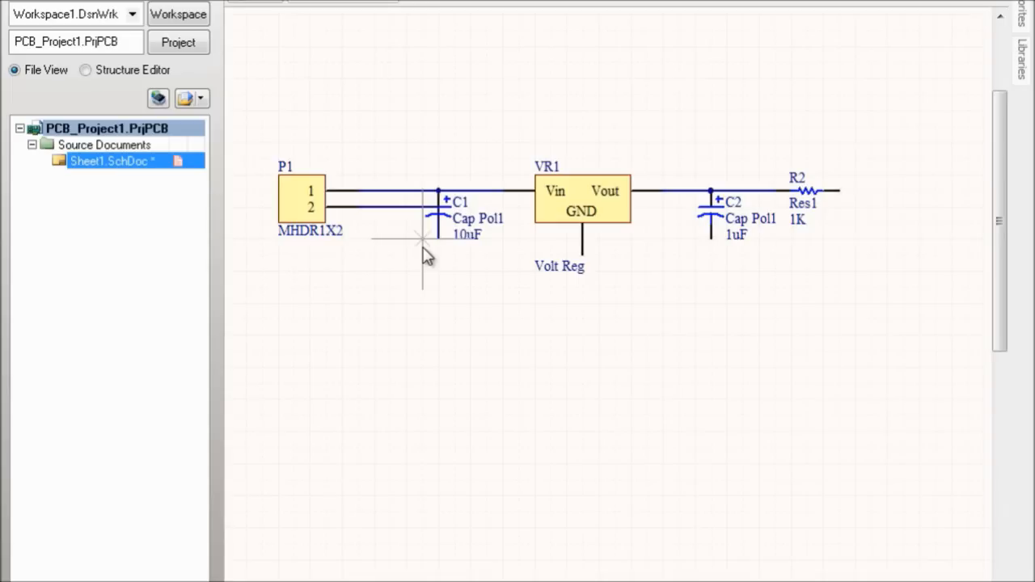
key(Escape)
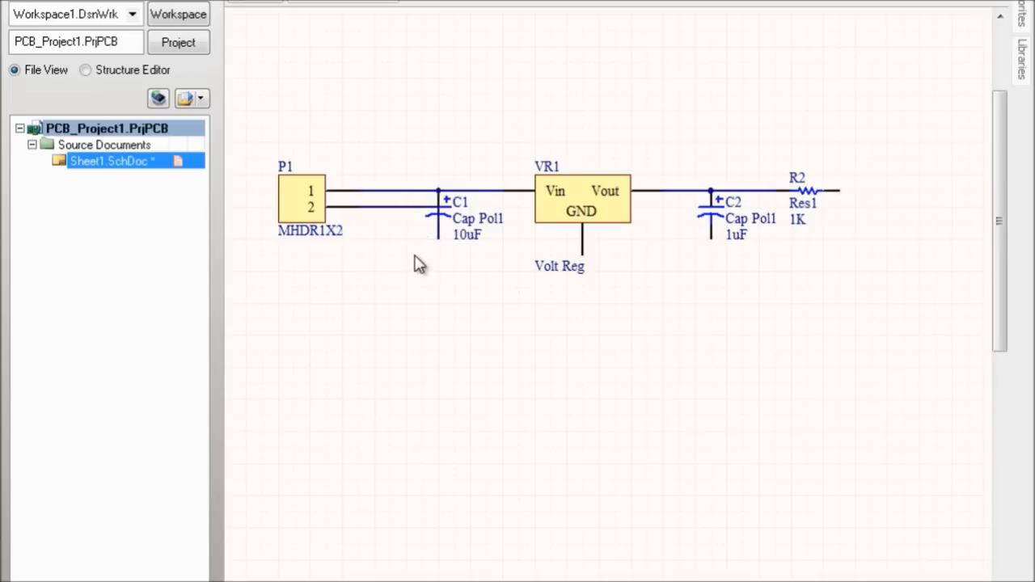
click(399, 208)
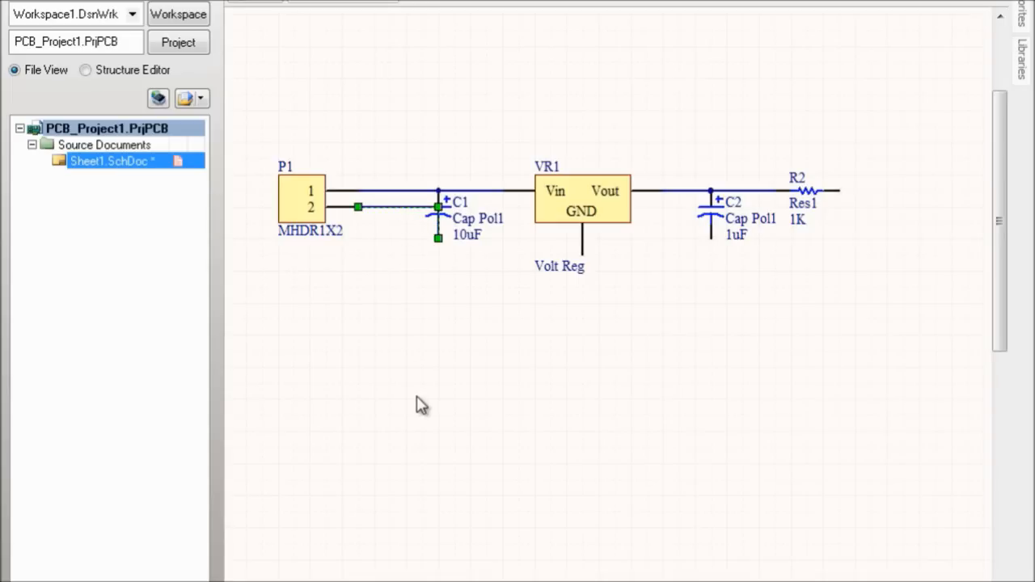
key(Delete)
- Wire pin 2 of connector P1 to the negative pin of C1, bending the wire down before it reaches the capacitor
key(p)
key(w)
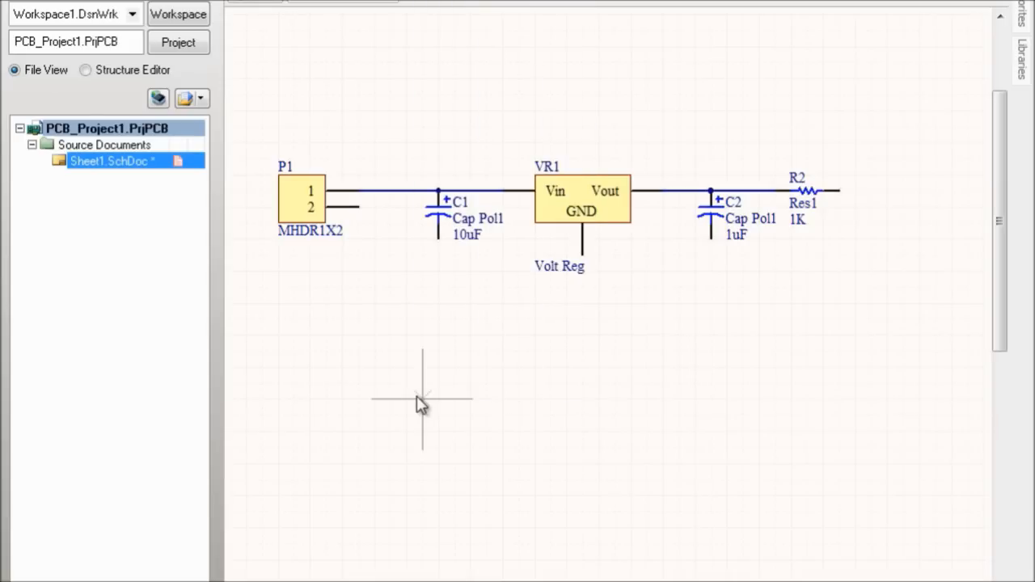
click(358, 207)
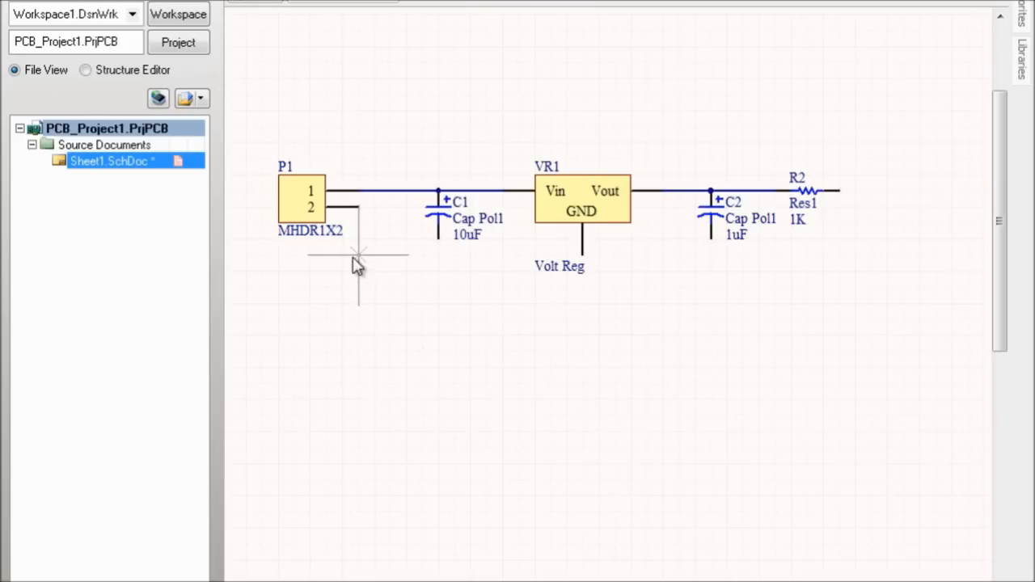
click(359, 208)
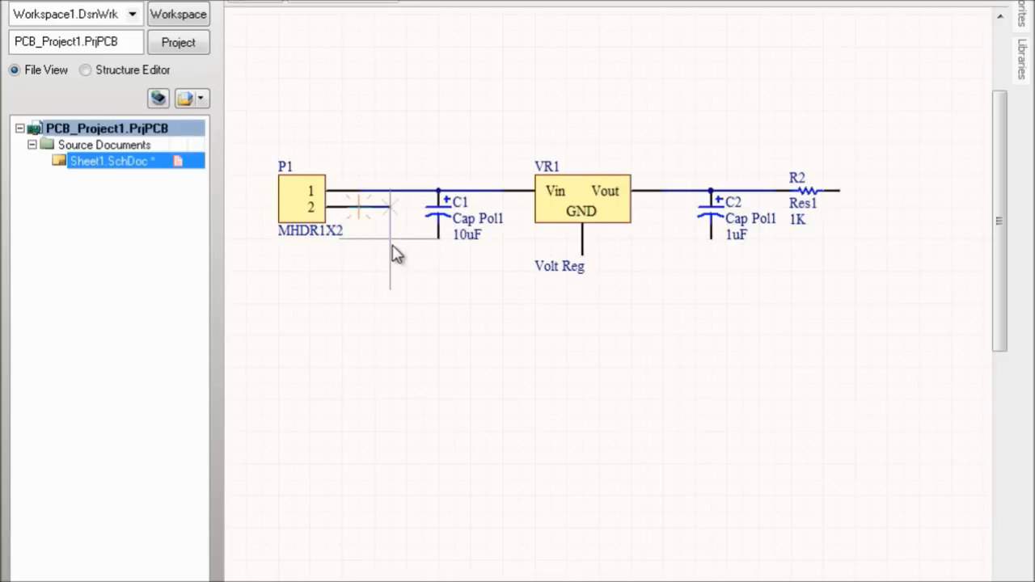
click(391, 239)
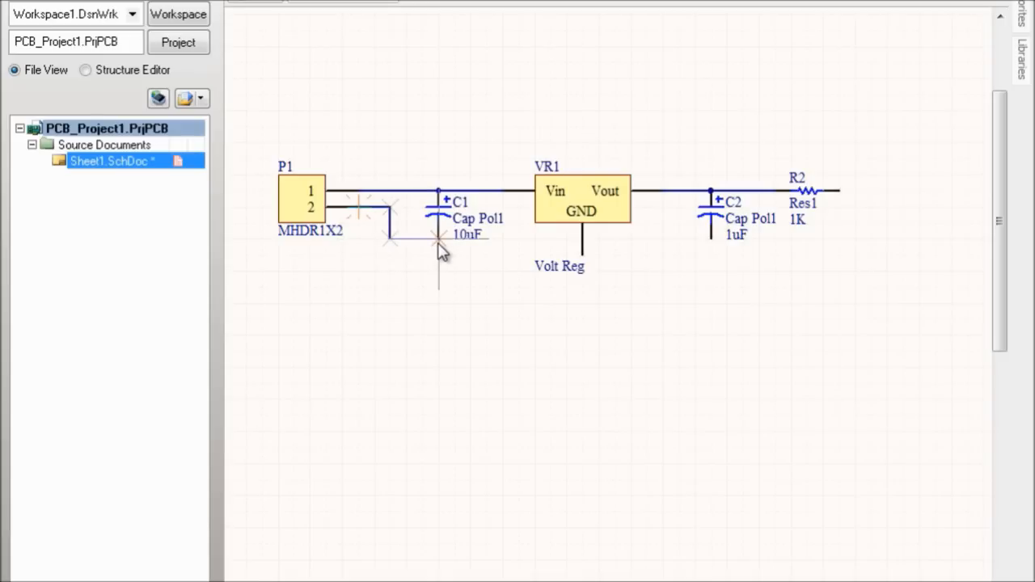
click(439, 238)
- Wire the GND pin of VR1 to the negative pins of C1 and C2, routing both wires beneath the capacitors
click(582, 255)
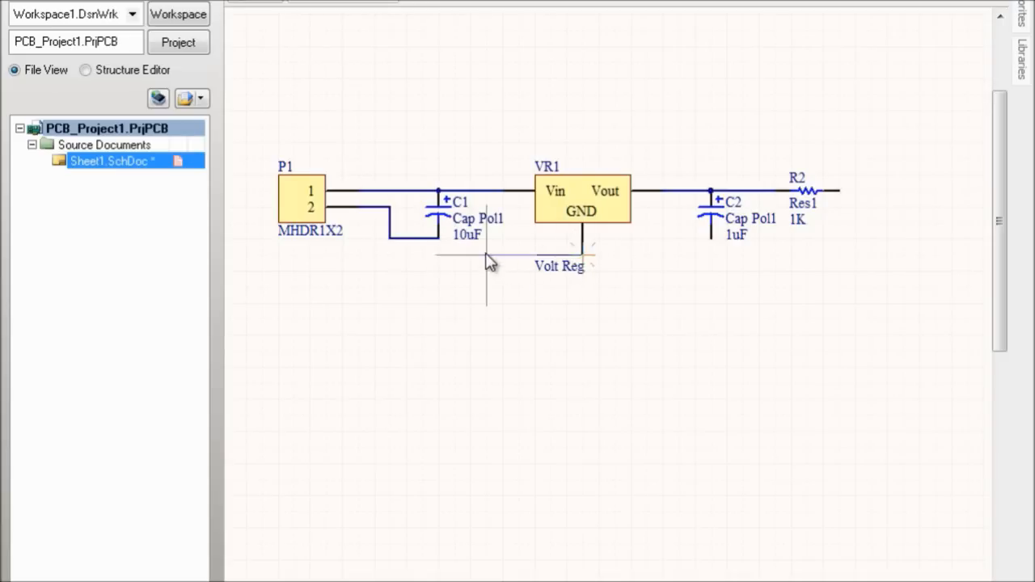
click(438, 255)
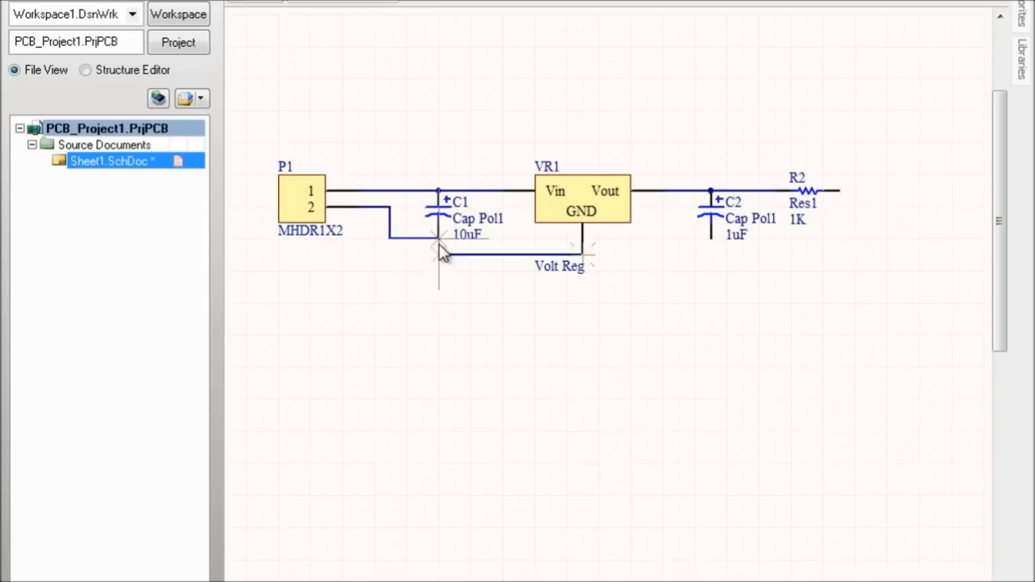
click(437, 238)
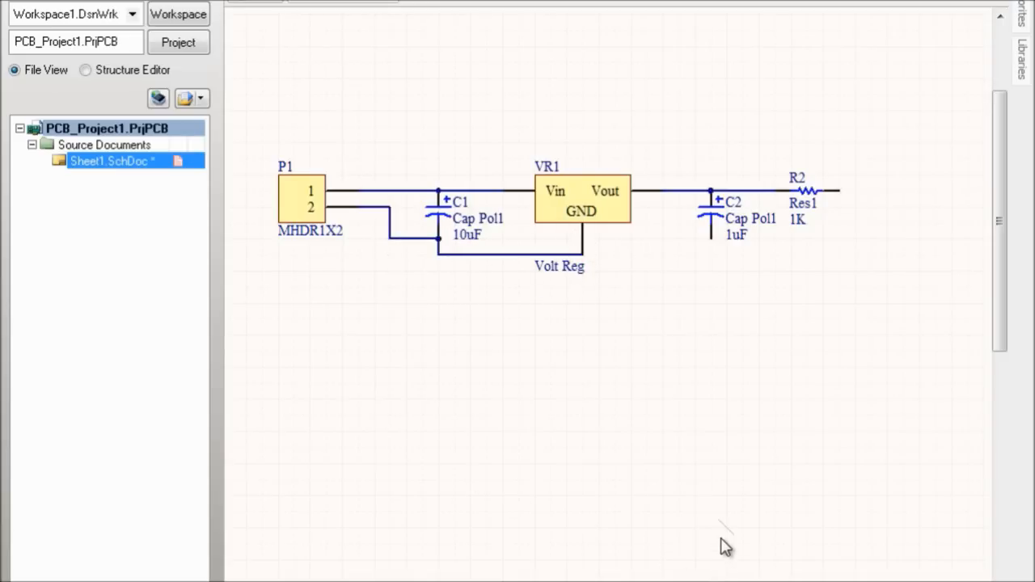
click(582, 254)
click(711, 255)
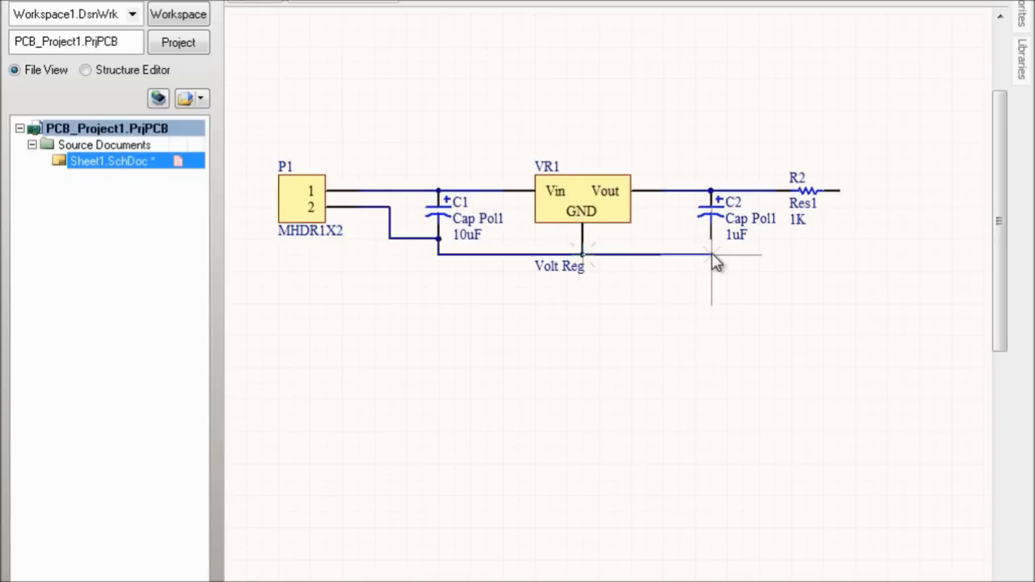
click(712, 239)
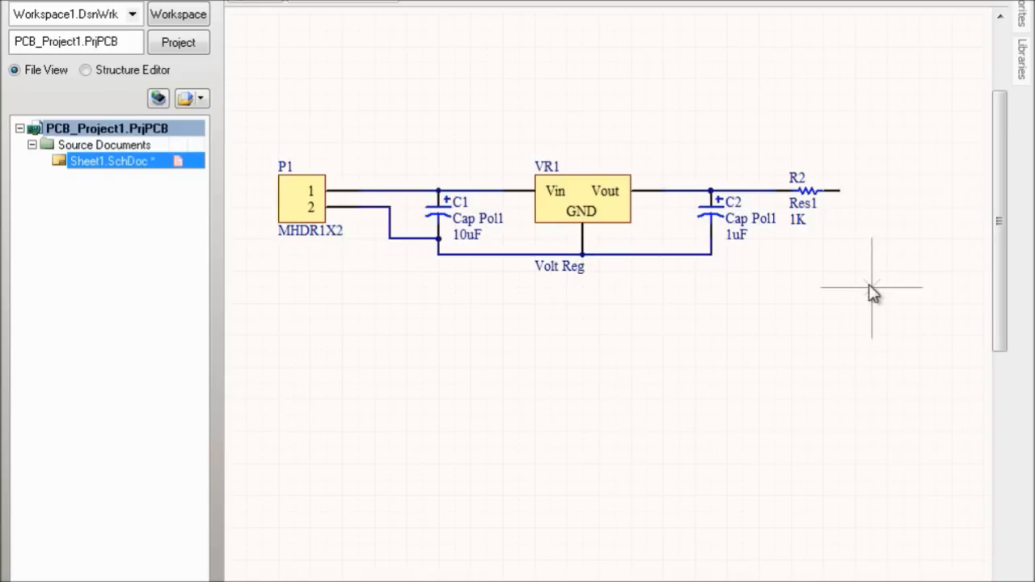
right_click(783, 414)
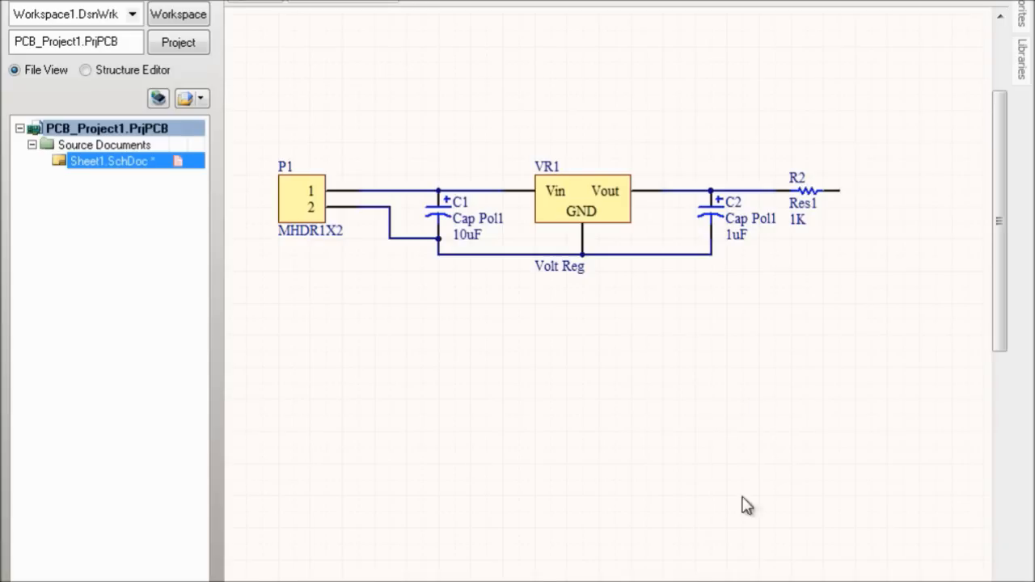
- Set the Value parameter of resistor R2 to 0.01
double_click(809, 191)
click(823, 316)
double_click(811, 194)
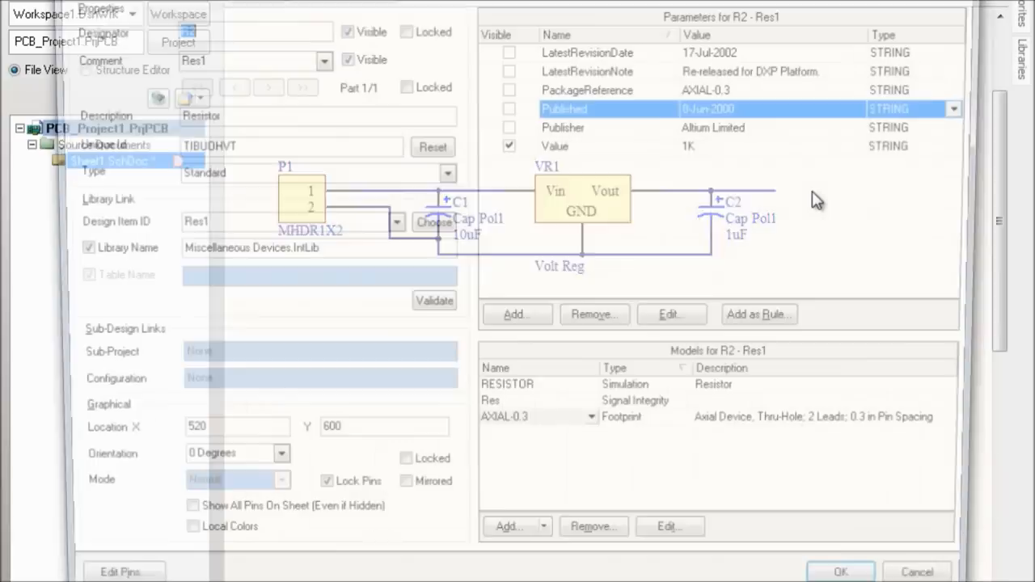
click(697, 147)
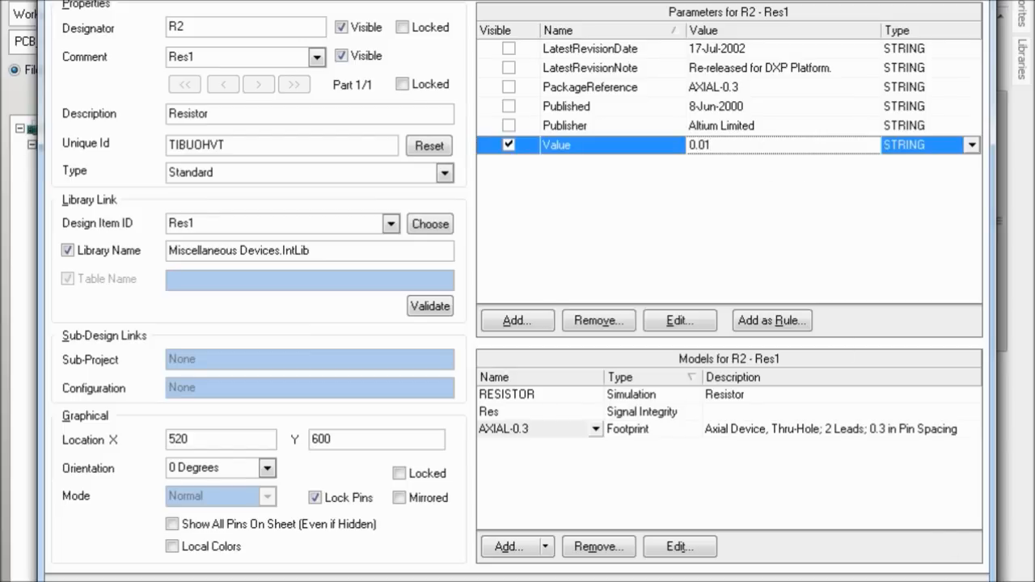
click(863, 581)
click(803, 418)
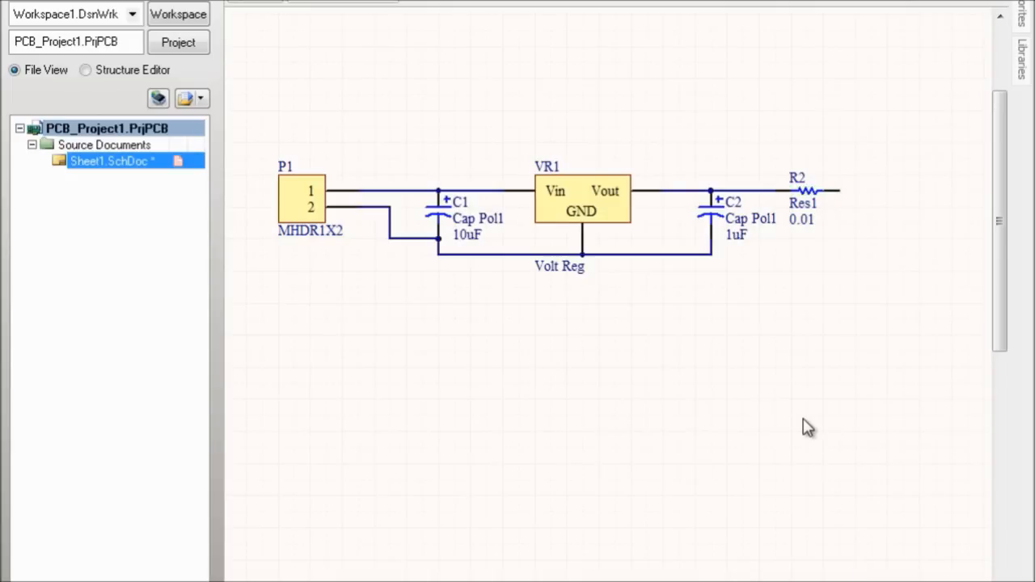
- Copy resistor R2 and paste the duplicate below the original, slightly to its right
click(808, 199)
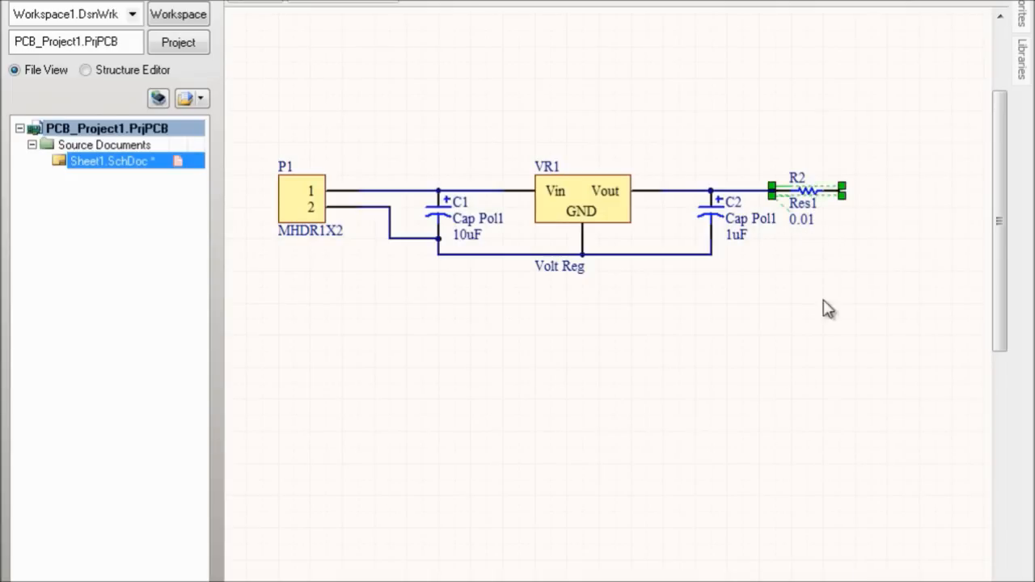
click(845, 363)
click(809, 194)
key(ctrl+v)
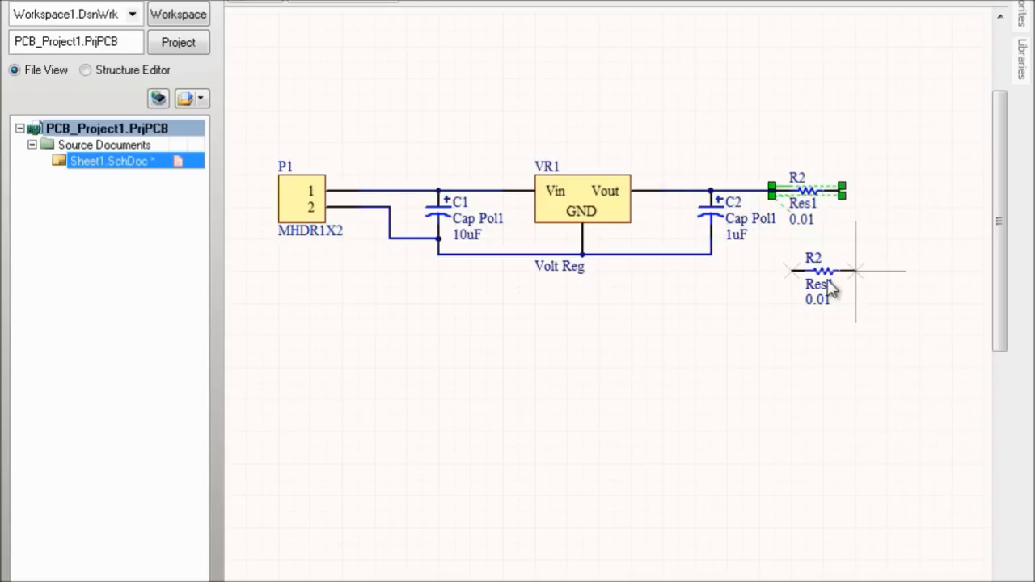
click(855, 271)
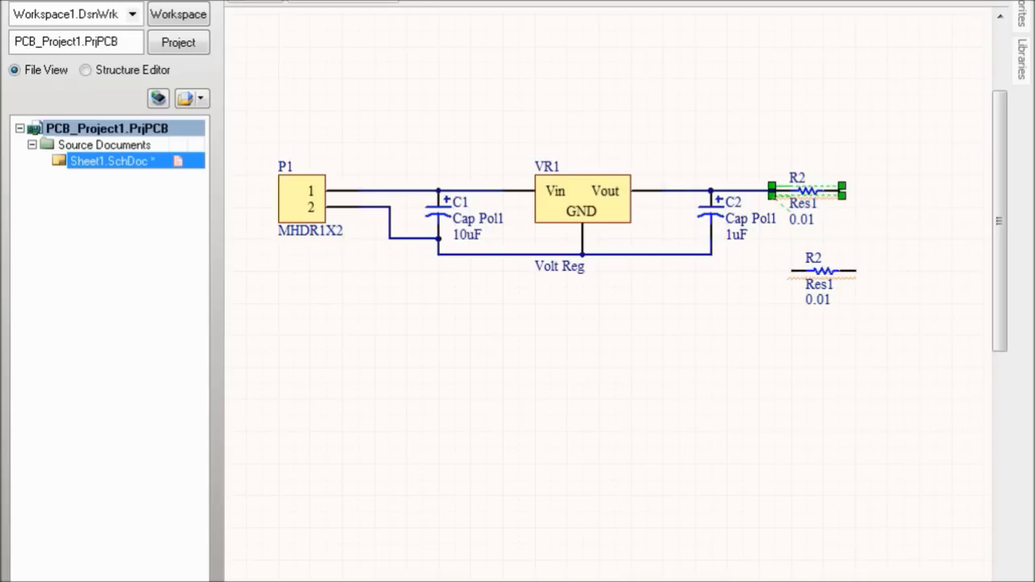
- Set the duplicated resistor's designator to R1 and its Value parameter to 10k
double_click(821, 275)
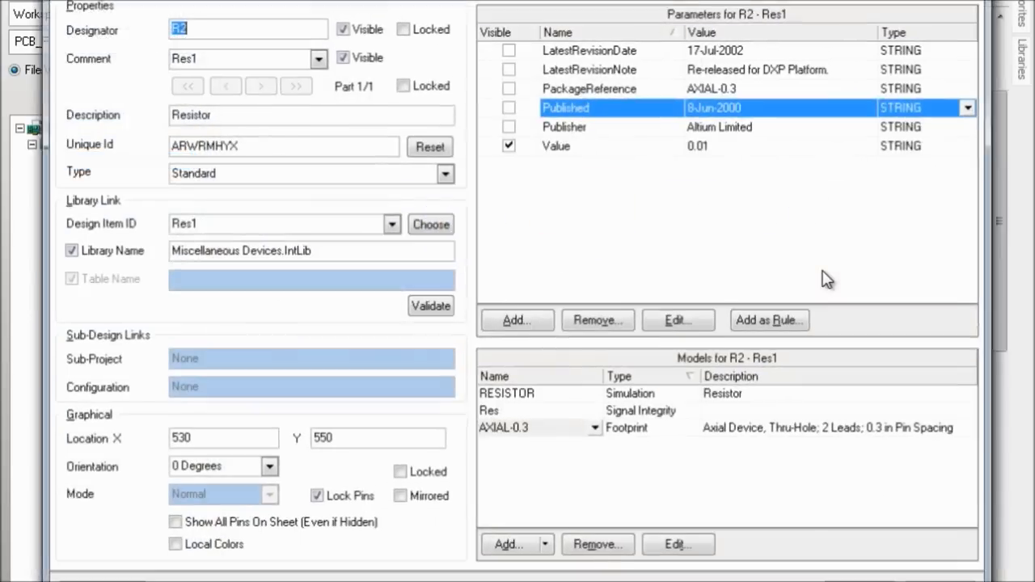
click(222, 26)
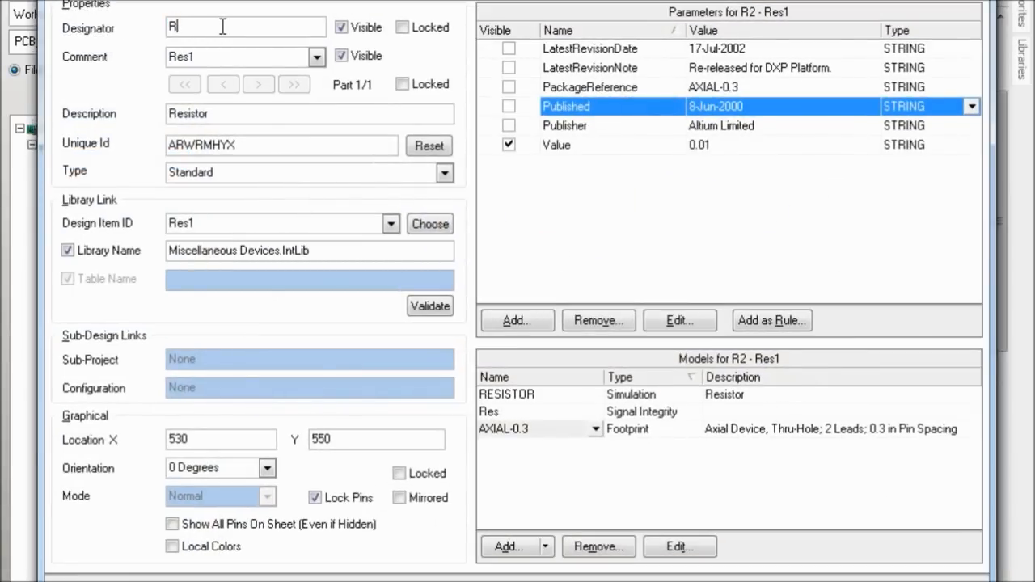
text(1)
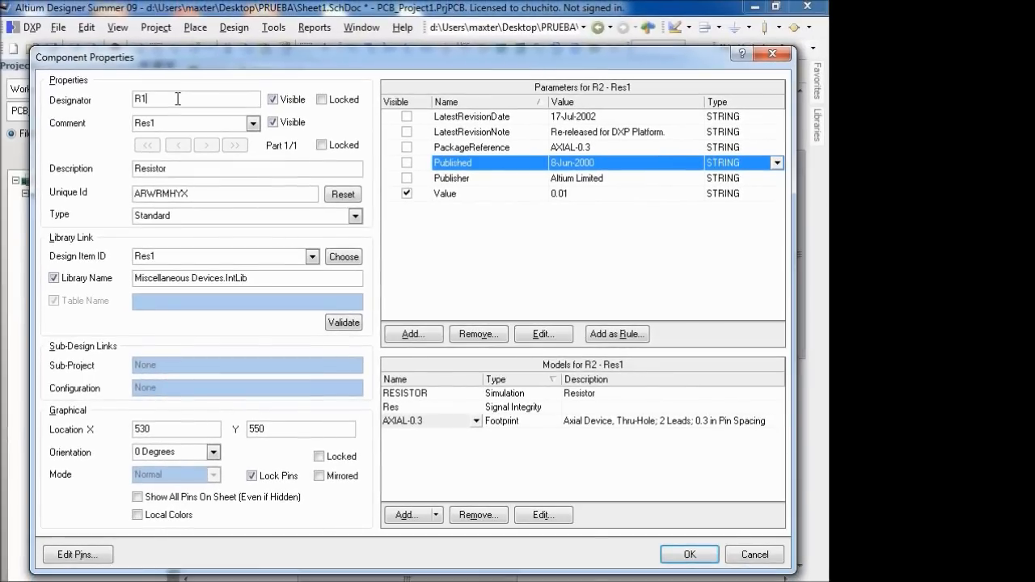
click(584, 194)
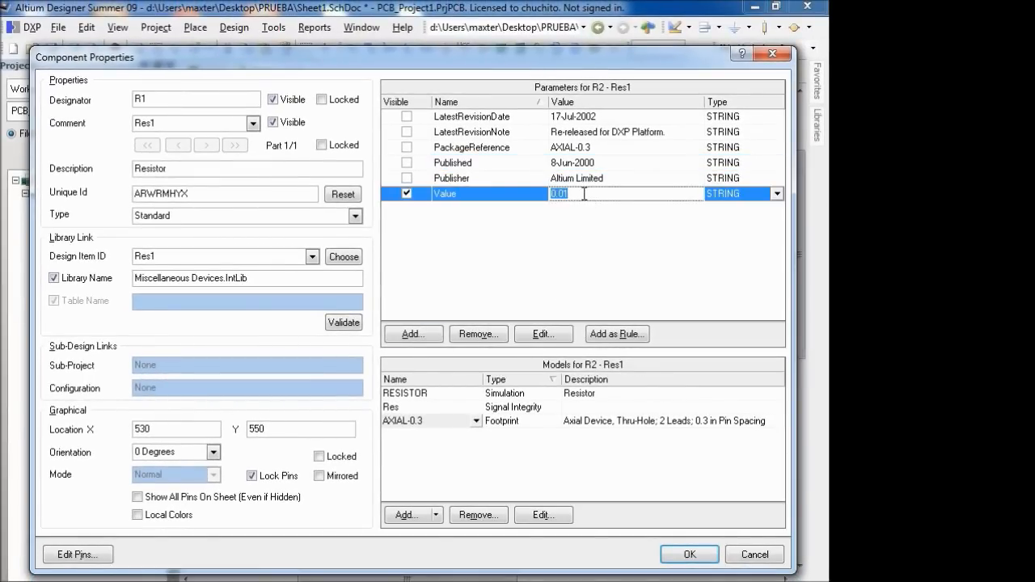
double_click(584, 194)
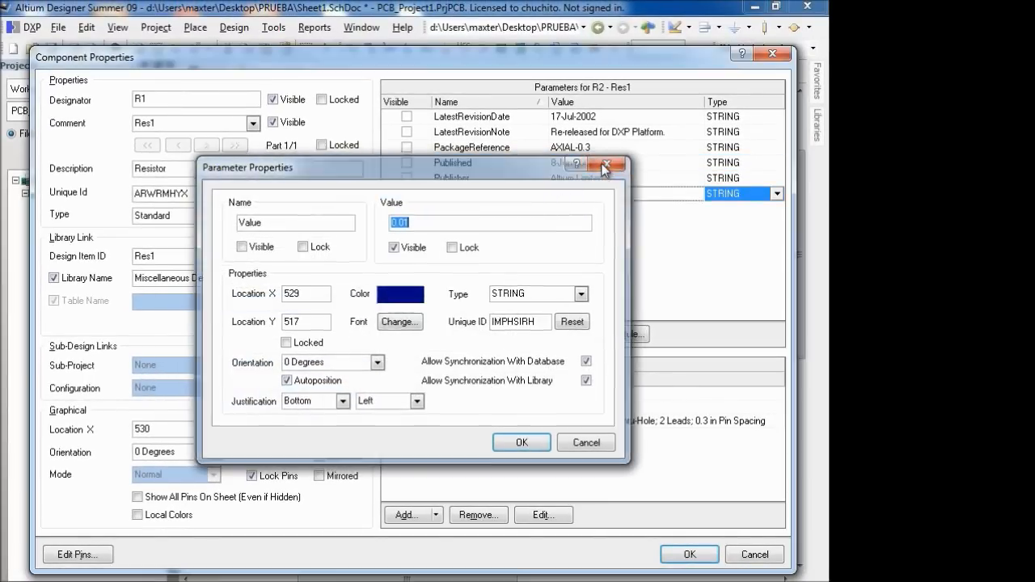
key(Escape)
click(587, 196)
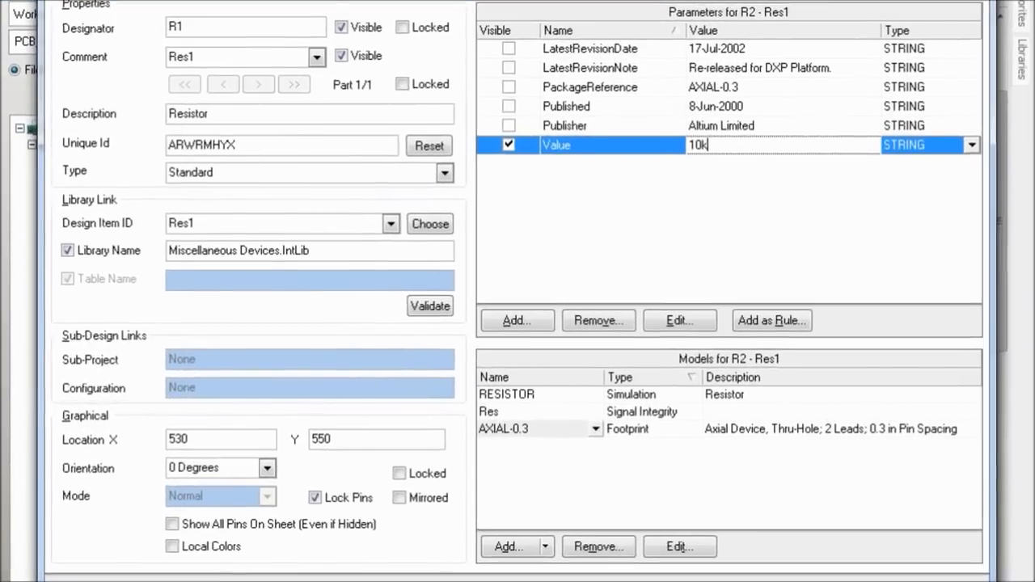
key(Return)
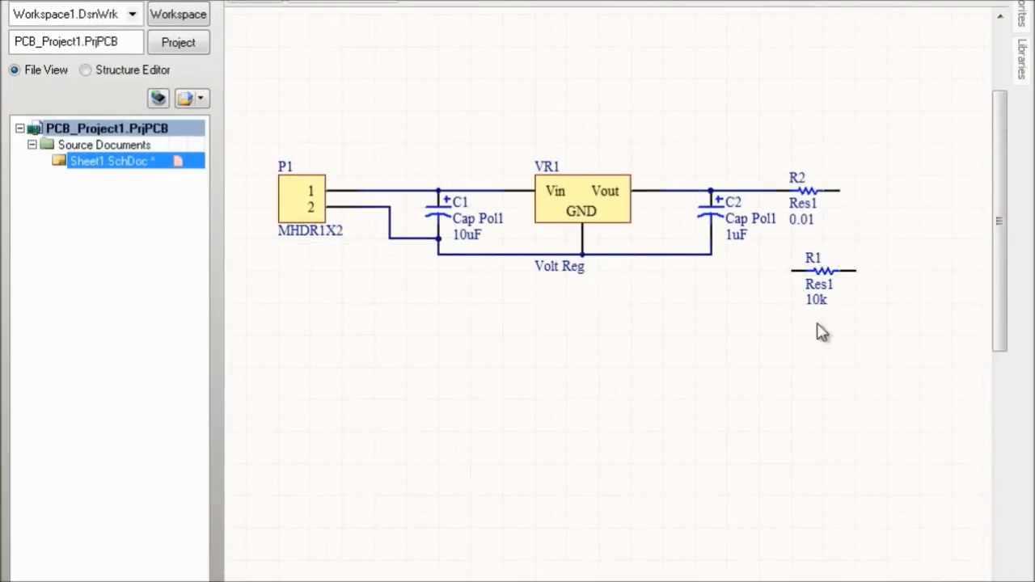
- Rotate resistor R1 to vertical and attach its upper pin to the free right end of R2
key(ctrl+w)
drag(862, 274, 841, 195)
key(space)
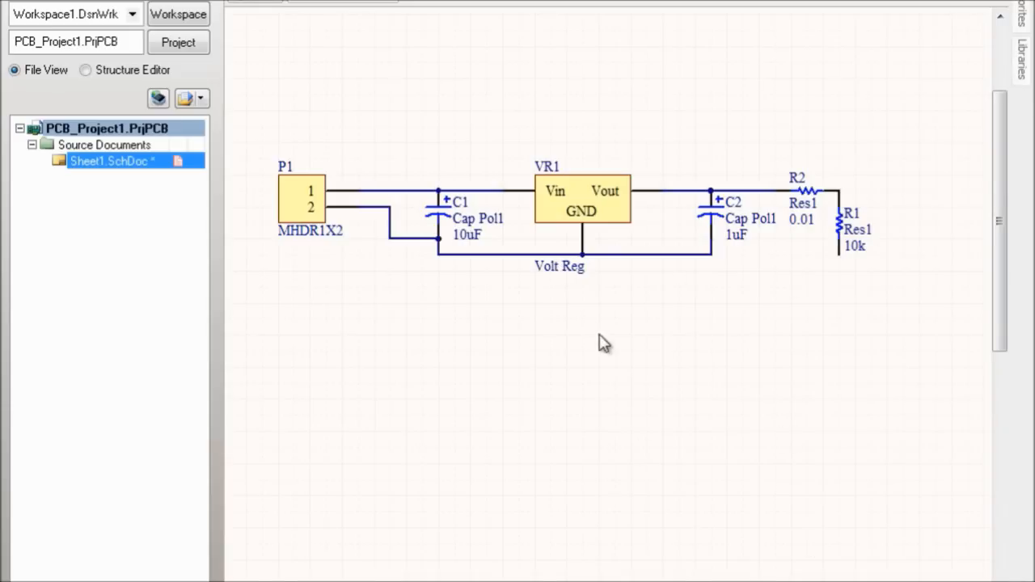
- Wire the lower end of the ground wire at C2 across to the lower pin of resistor R1
key(p)
key(w)
click(711, 254)
click(844, 258)
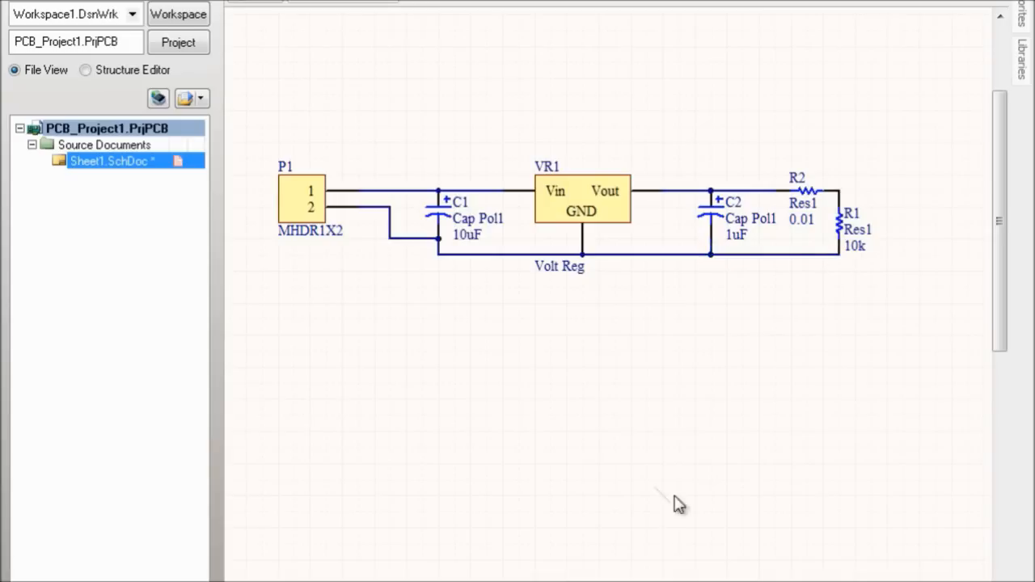
right_click(640, 499)
- Examine the whole regulator circuit on the sheet, from connector P1 to resistors R2 and R1
scroll(540, 423, down, 2)
scroll(540, 423, up, 2)
ctrl+scroll(651, 445, down, 4)
scroll(650, 445, down, 2)
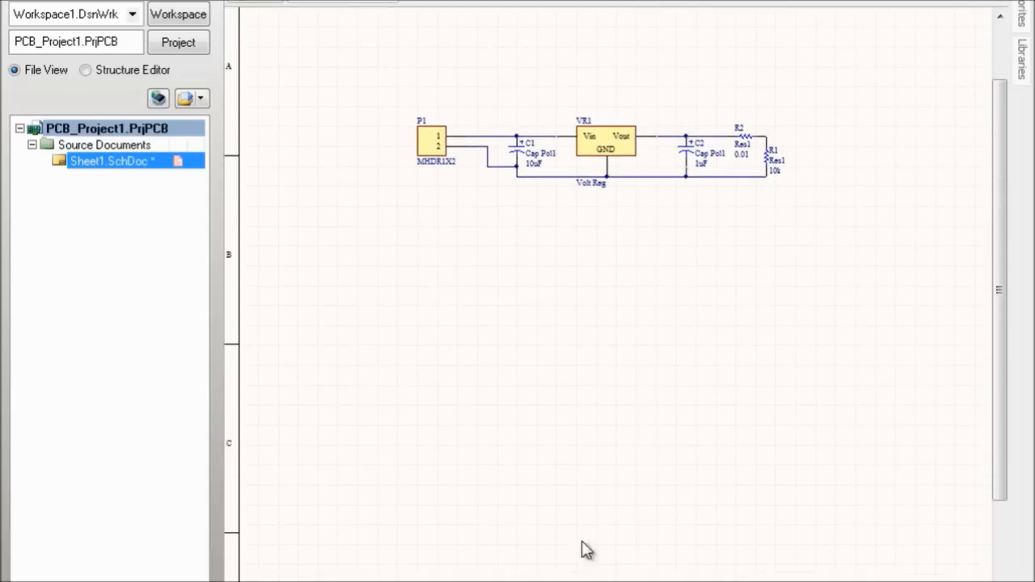
drag(585, 580, 615, 580)
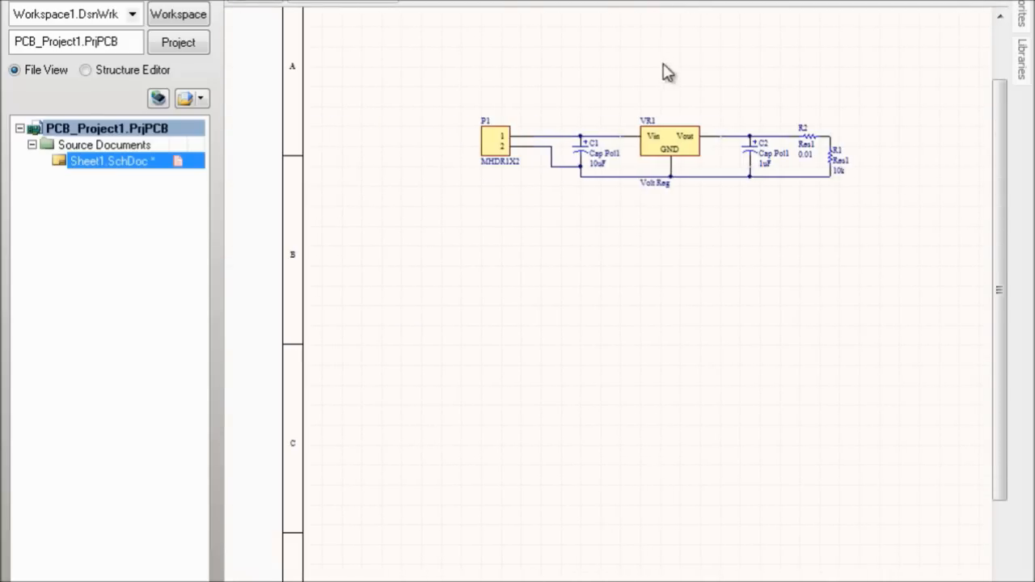
ctrl+scroll(676, 95, up, 2)
ctrl+scroll(679, 100, up, 1)
ctrl+scroll(488, 185, down, 1)
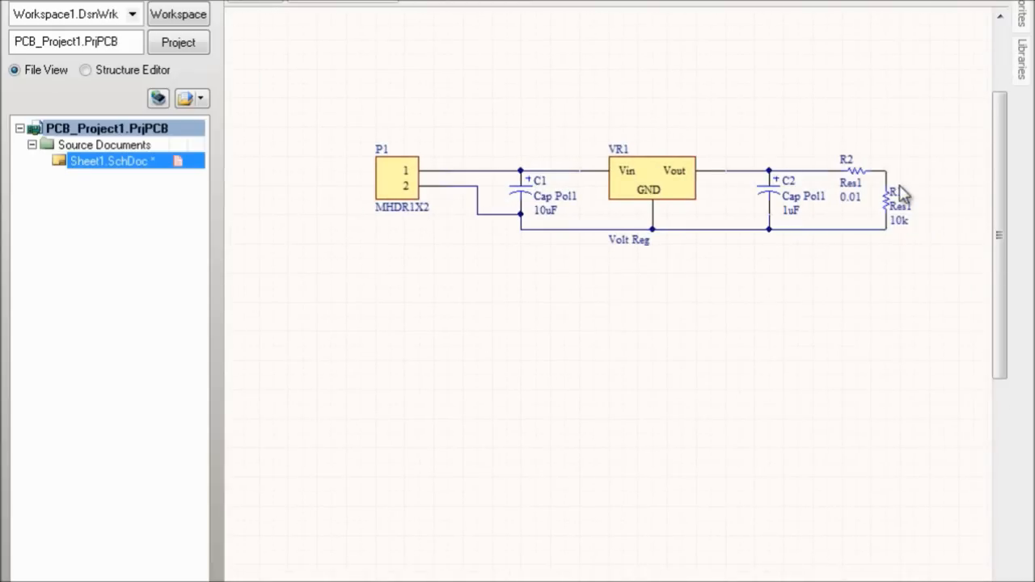
ctrl+scroll(901, 196, up, 1)
ctrl+scroll(694, 202, up, 1)
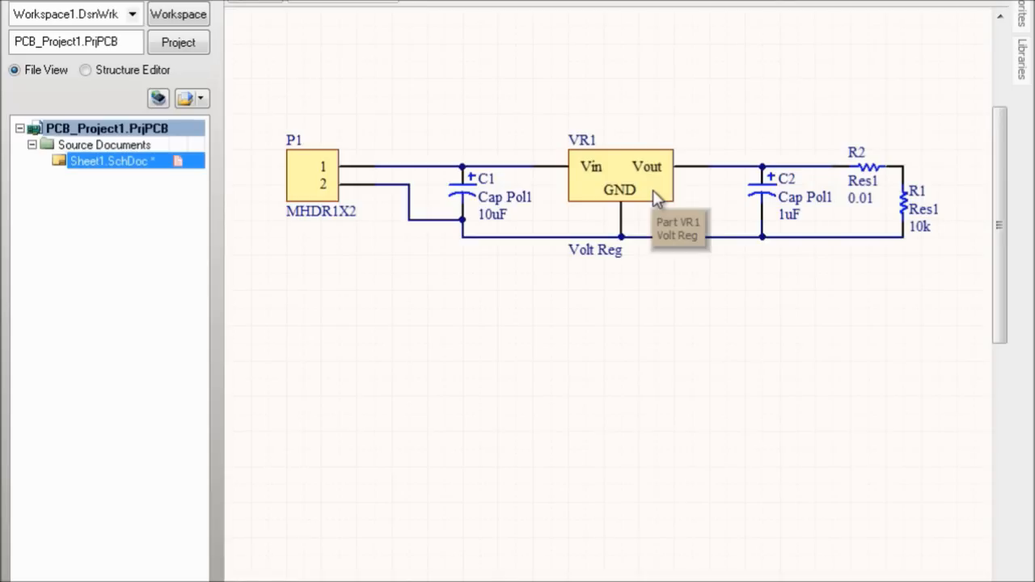
- Save the schematic document Sheet1.SchDoc in the project
right_click(162, 173)
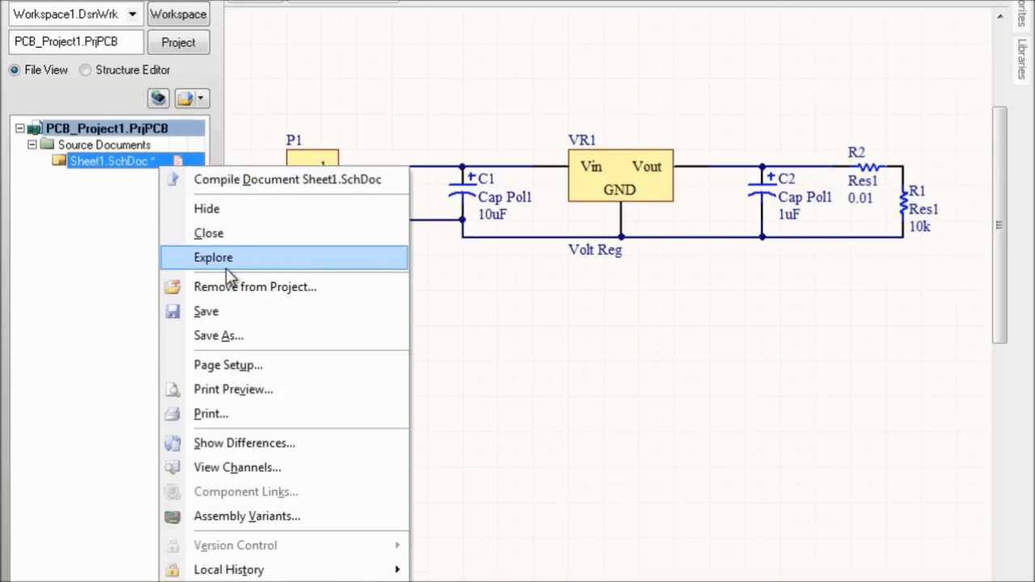
click(221, 314)
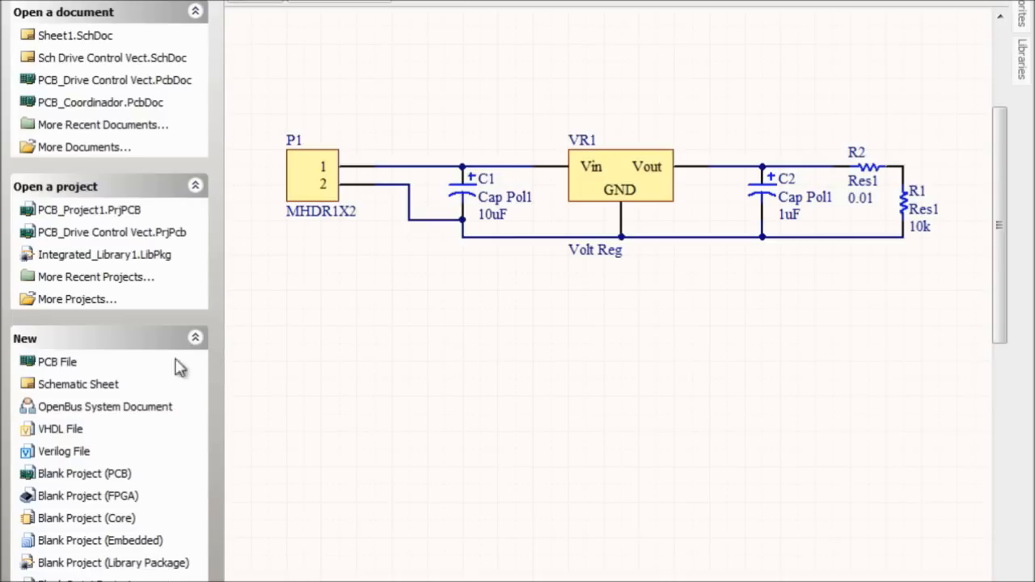
click(196, 187)
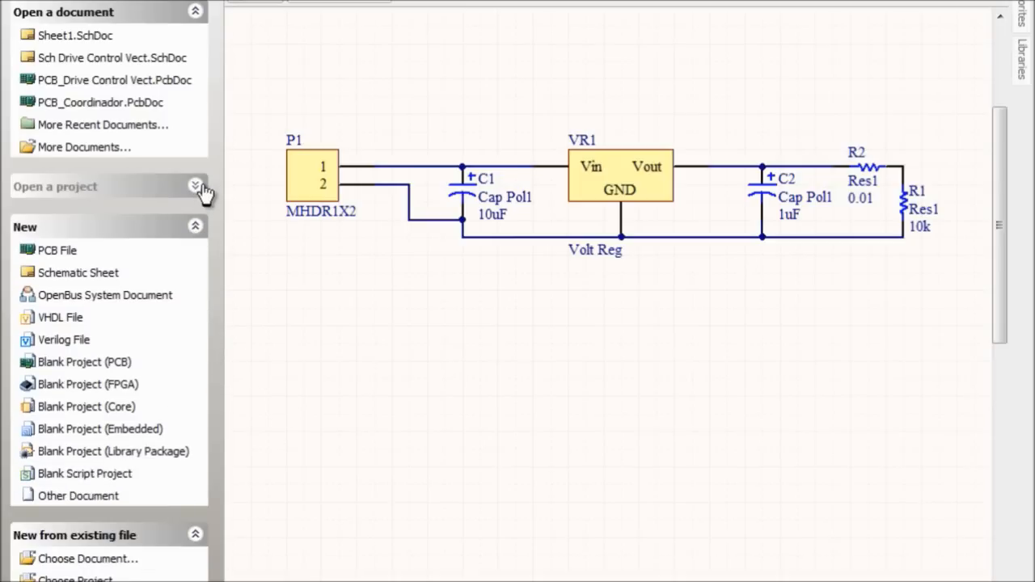
click(196, 186)
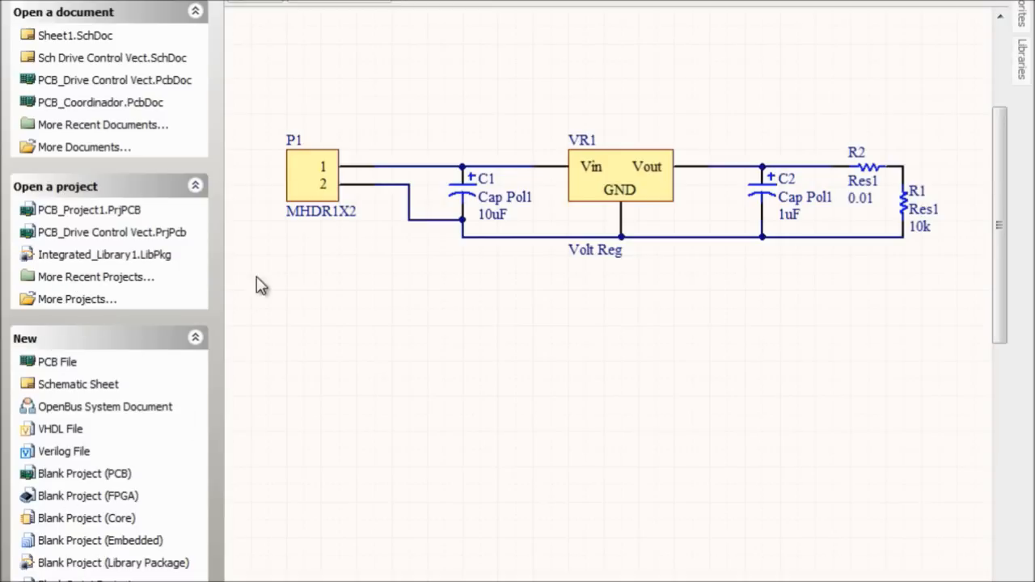
click(65, 581)
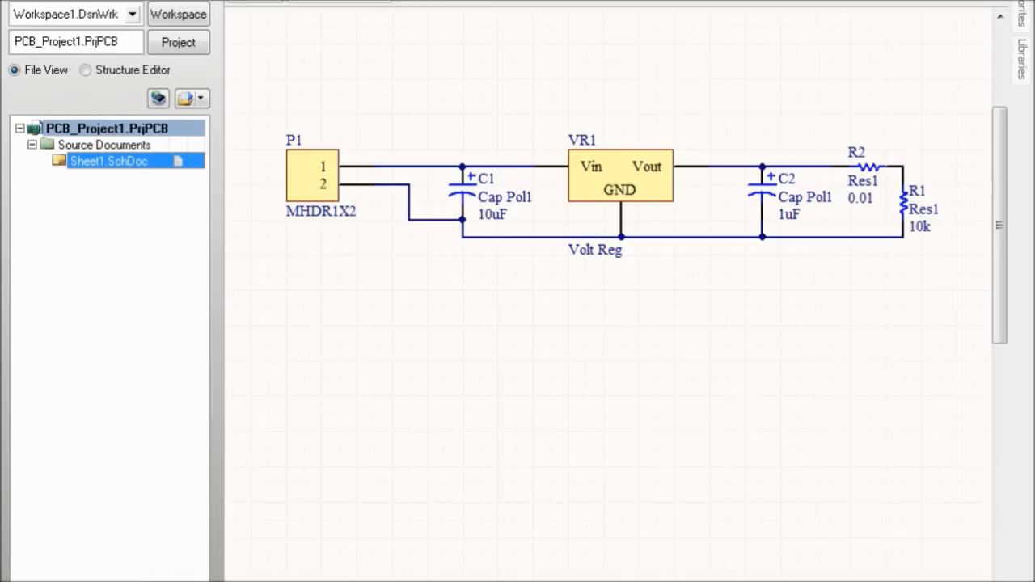
click(69, 0)
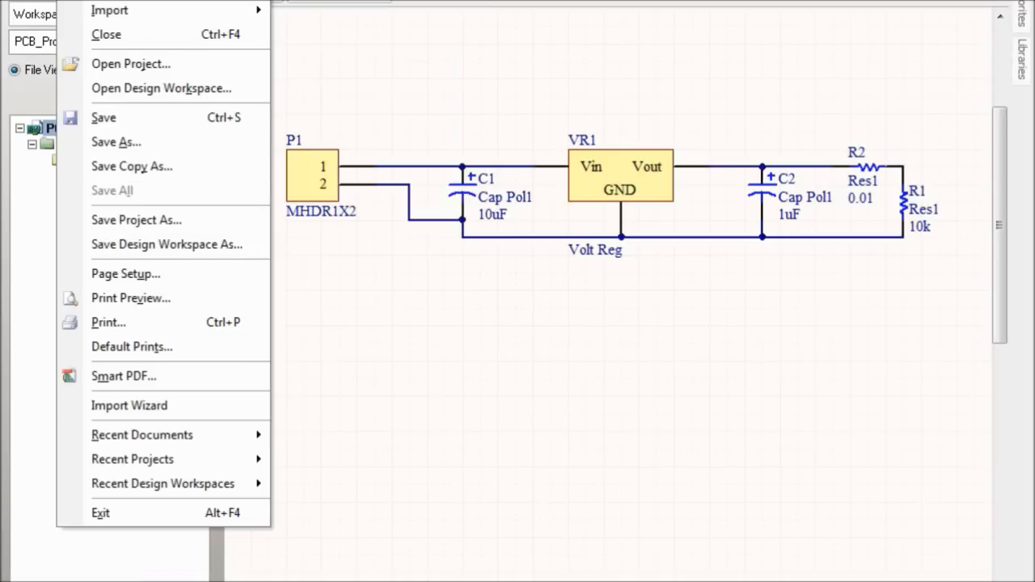
mouse_move(161, 0)
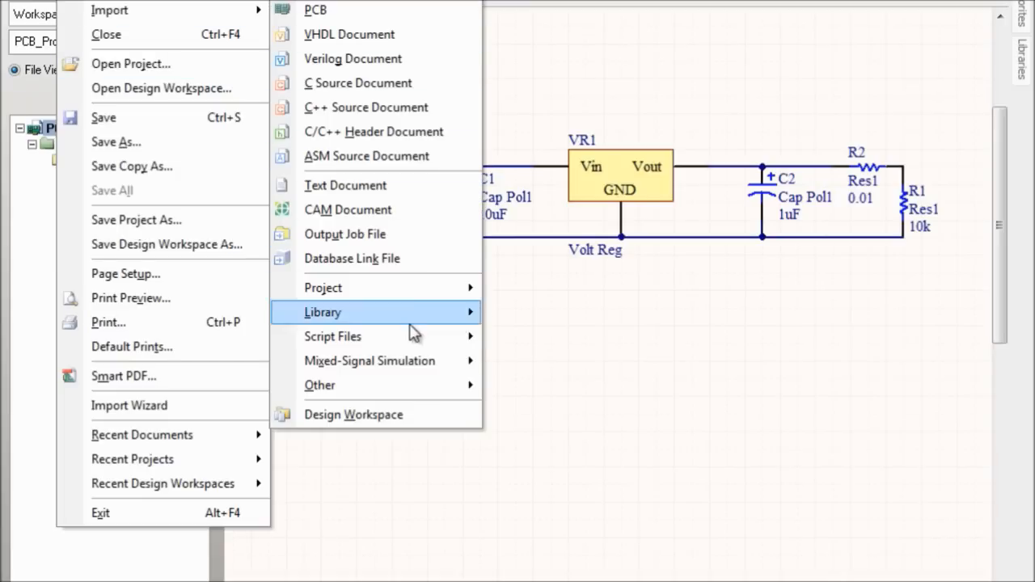
mouse_move(420, 324)
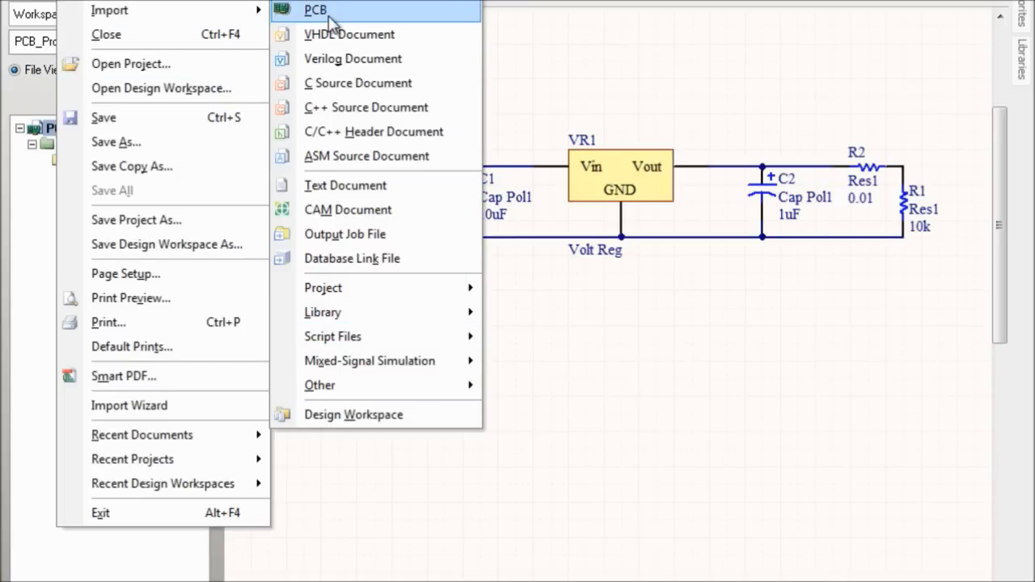
click(455, 502)
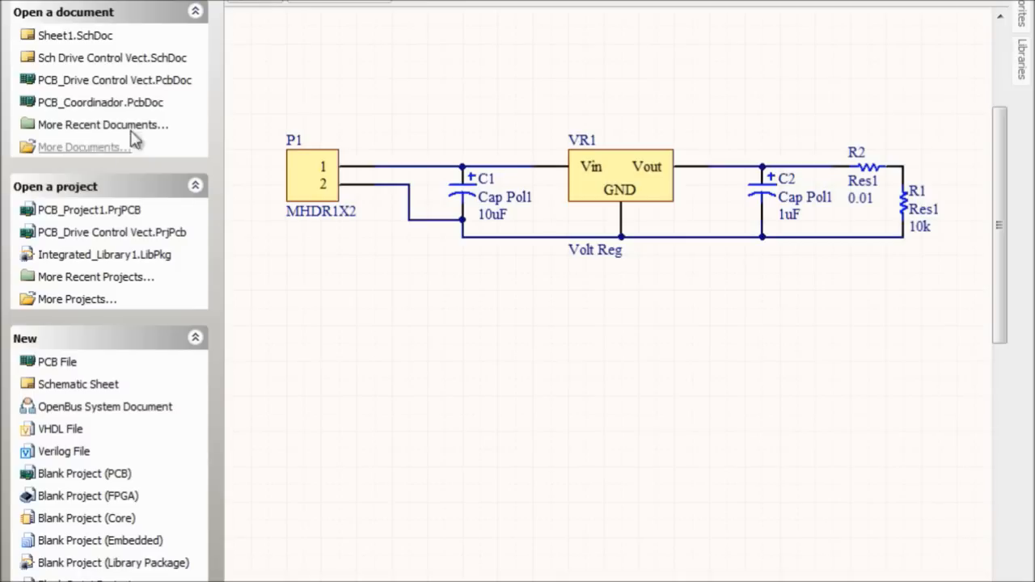
- Collapse the sections for opening projects and creating new files, and start the PCB Board Wizard from the template options
click(196, 188)
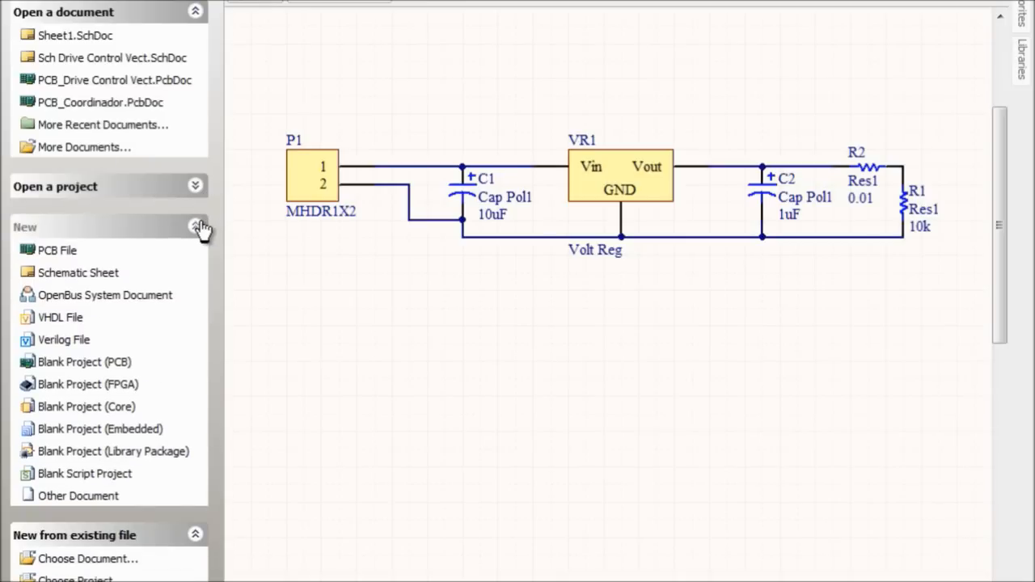
click(199, 229)
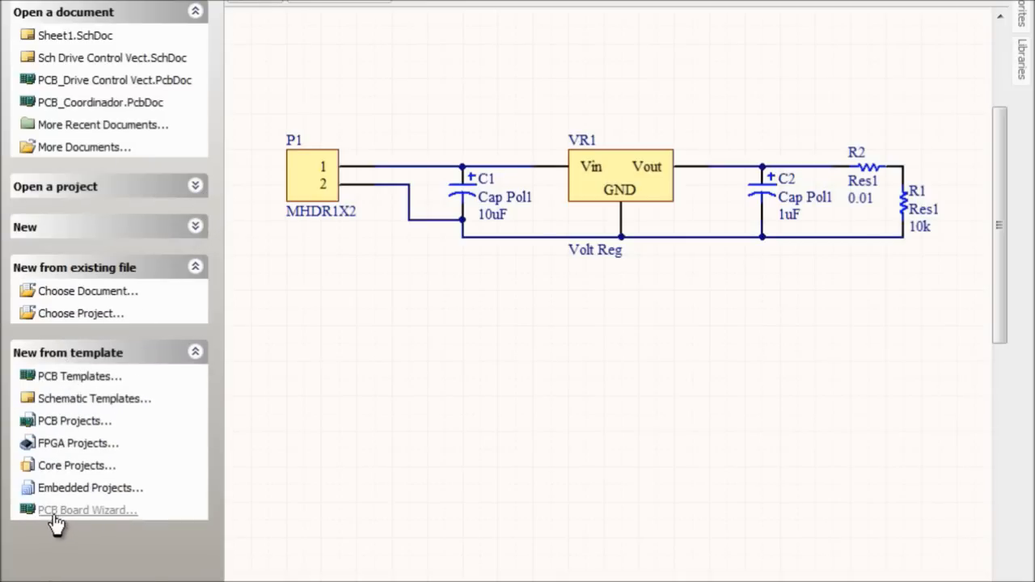
click(198, 272)
click(197, 271)
click(198, 273)
click(197, 273)
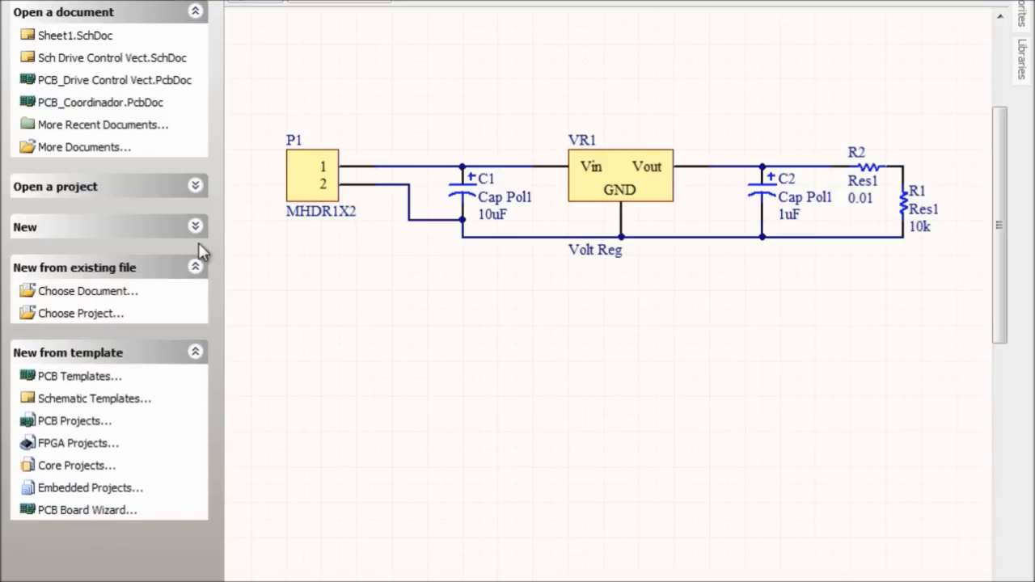
click(197, 230)
click(198, 229)
click(197, 186)
click(197, 187)
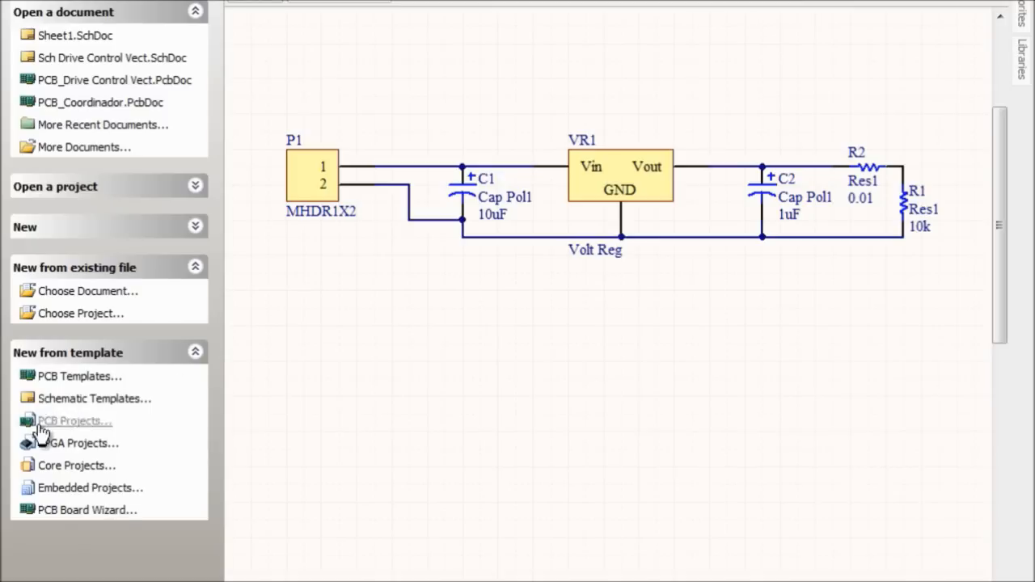
click(67, 511)
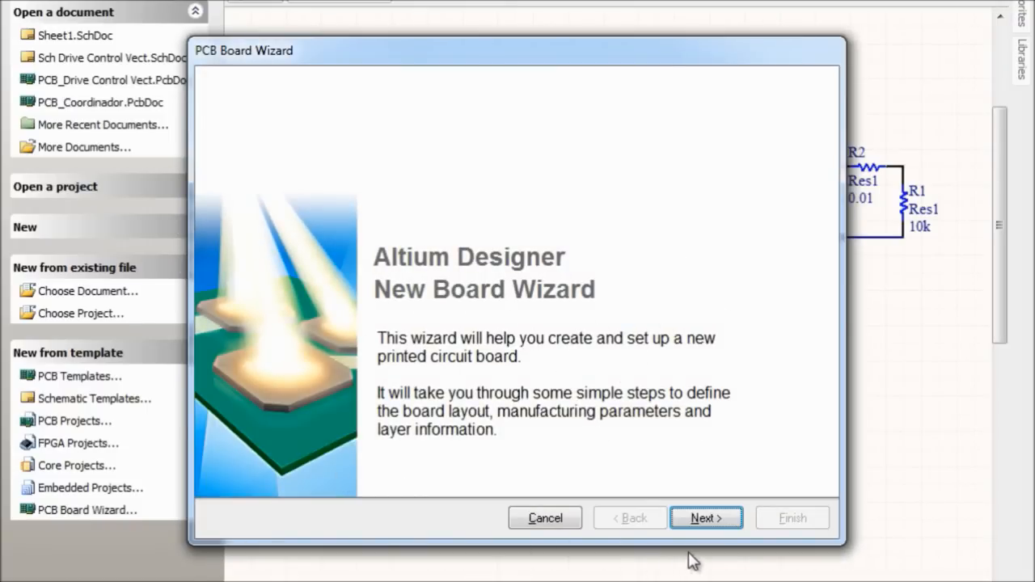
- Set the new board's measurement units to Metric in the PCB Board Wizard
click(706, 518)
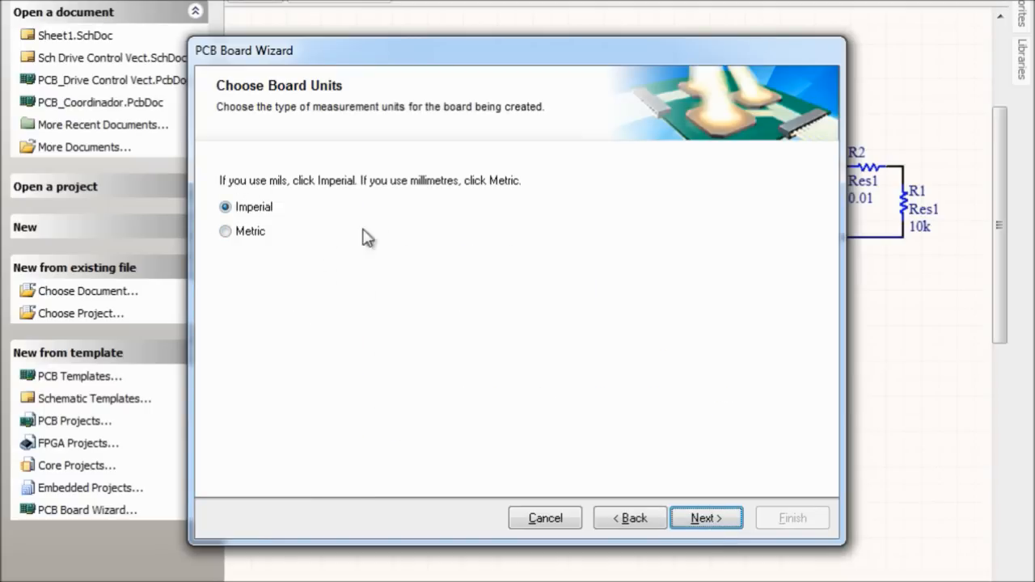
click(226, 232)
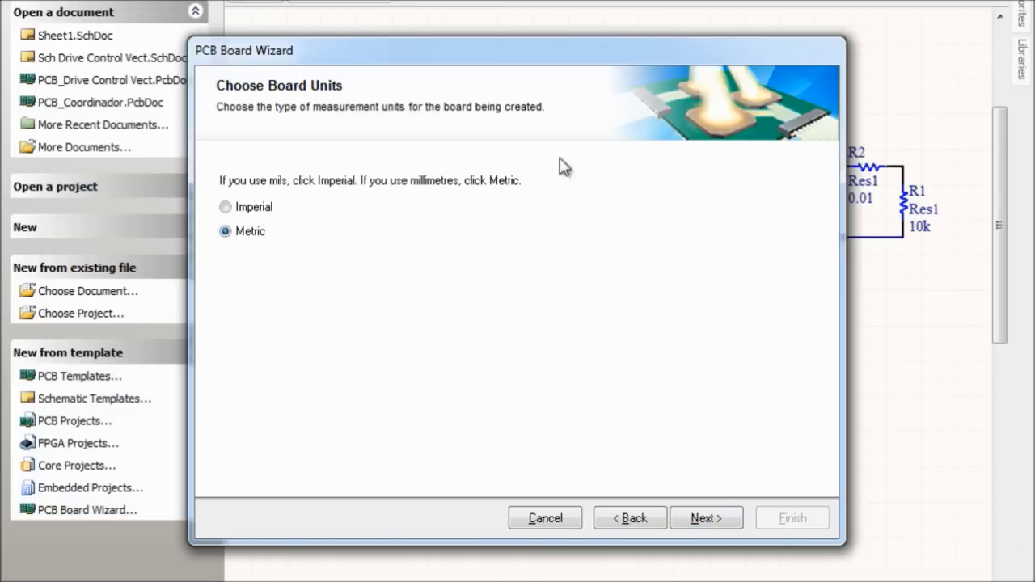
click(706, 517)
- Choose the predefined Letter profile for the new board and continue to the board layer settings
mouse_move(481, 207)
mouse_down()
mouse_move(480, 408)
mouse_move(468, 324)
mouse_move(475, 212)
mouse_up()
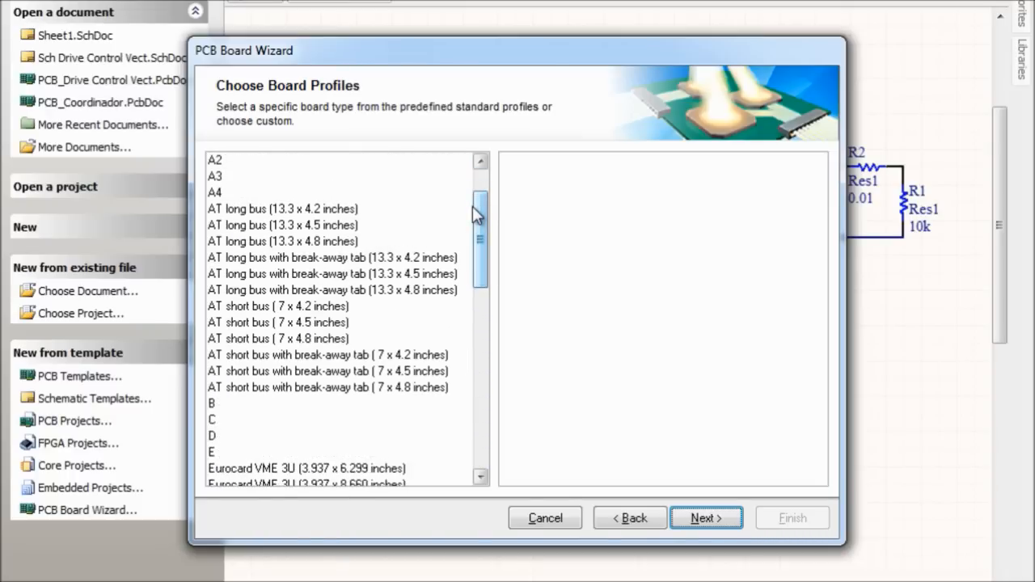
drag(475, 214, 480, 305)
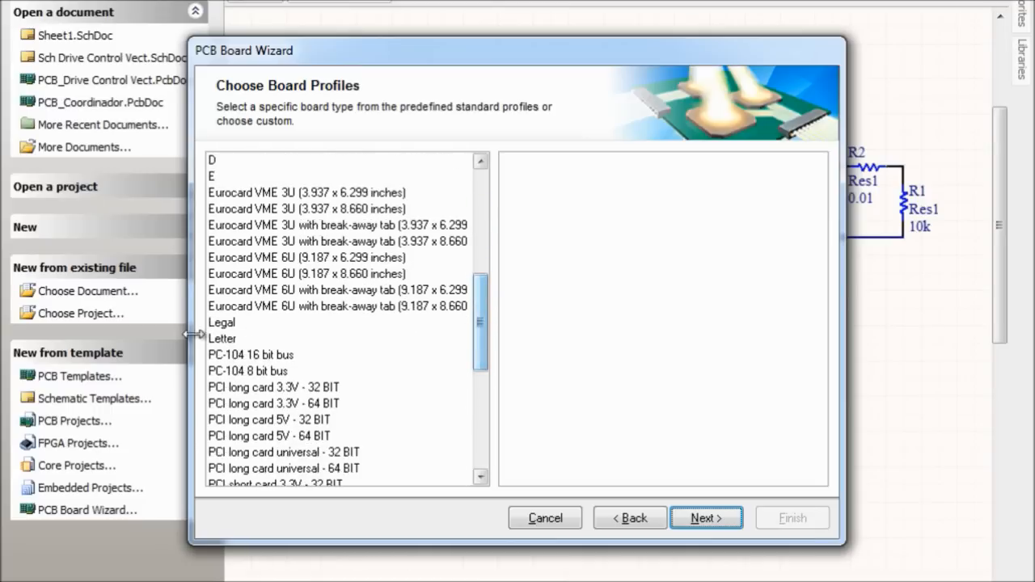
click(218, 340)
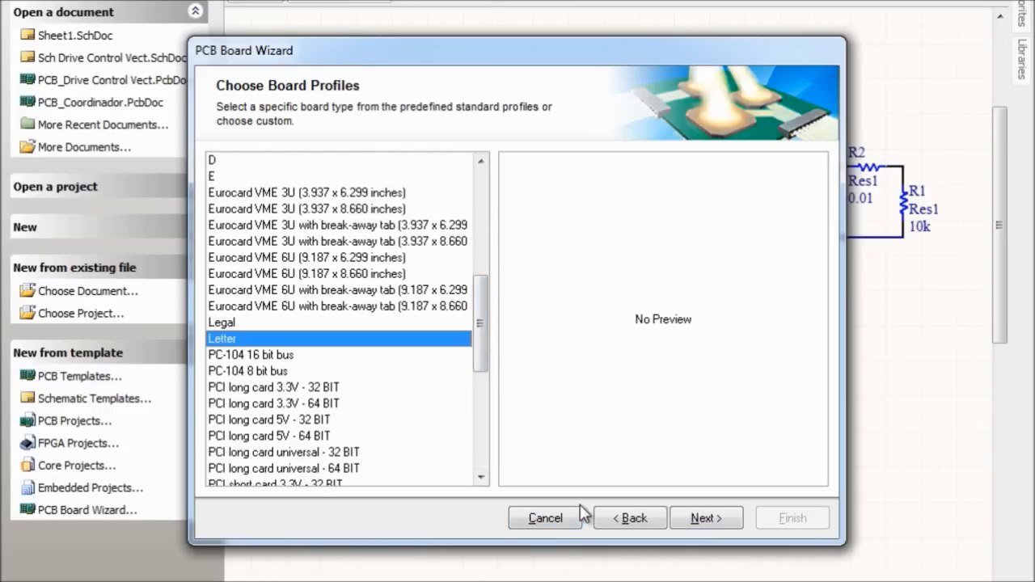
click(705, 518)
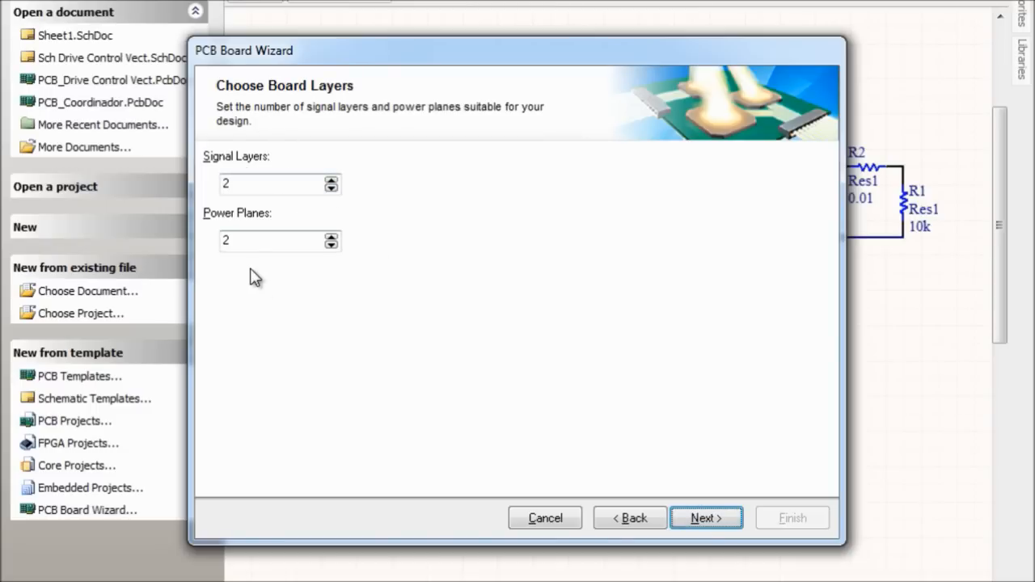
- Try adjusting the number of signal layers and power planes, leaving both at 2
click(332, 190)
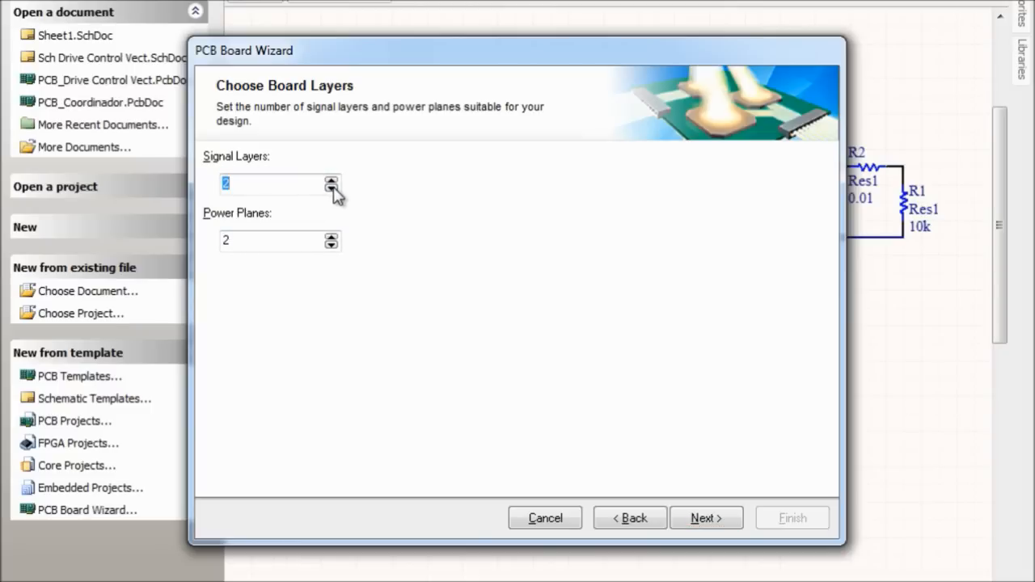
click(332, 183)
click(332, 184)
click(331, 244)
click(331, 245)
click(332, 236)
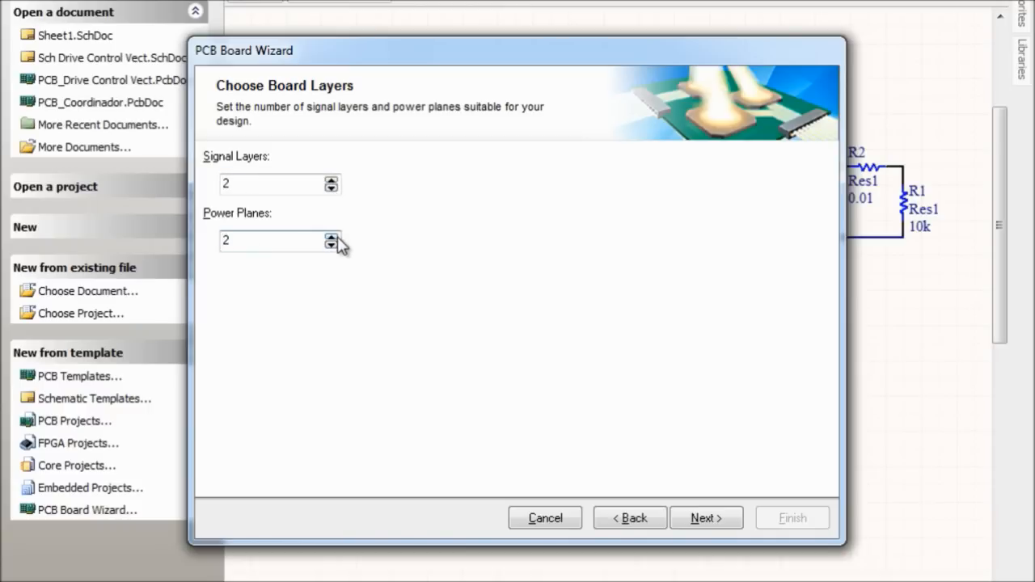
- Accept the board layer settings, set the routing via style to Thruhole Vias only, and continue to the component and routing technologies
click(331, 237)
click(706, 518)
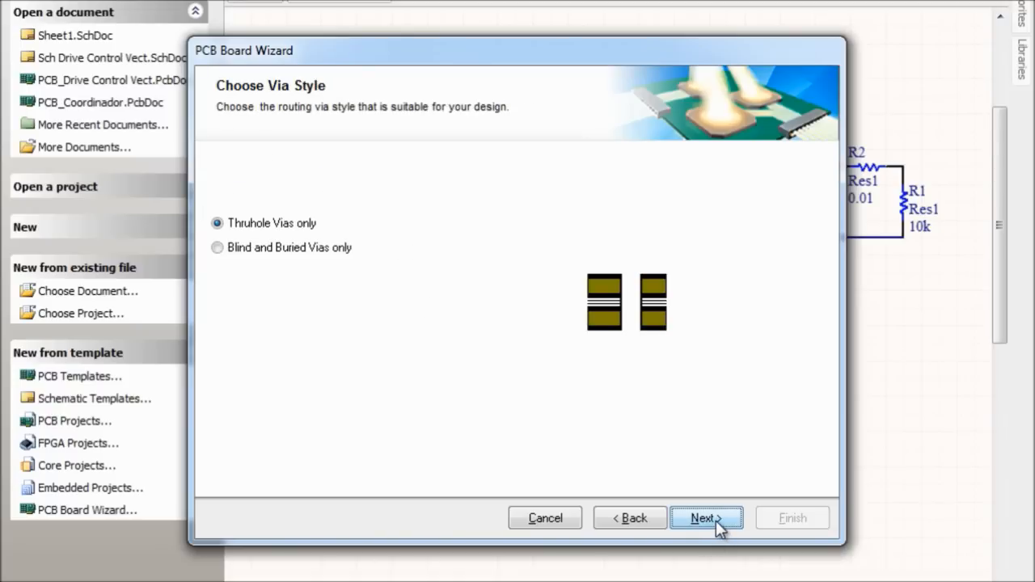
click(217, 250)
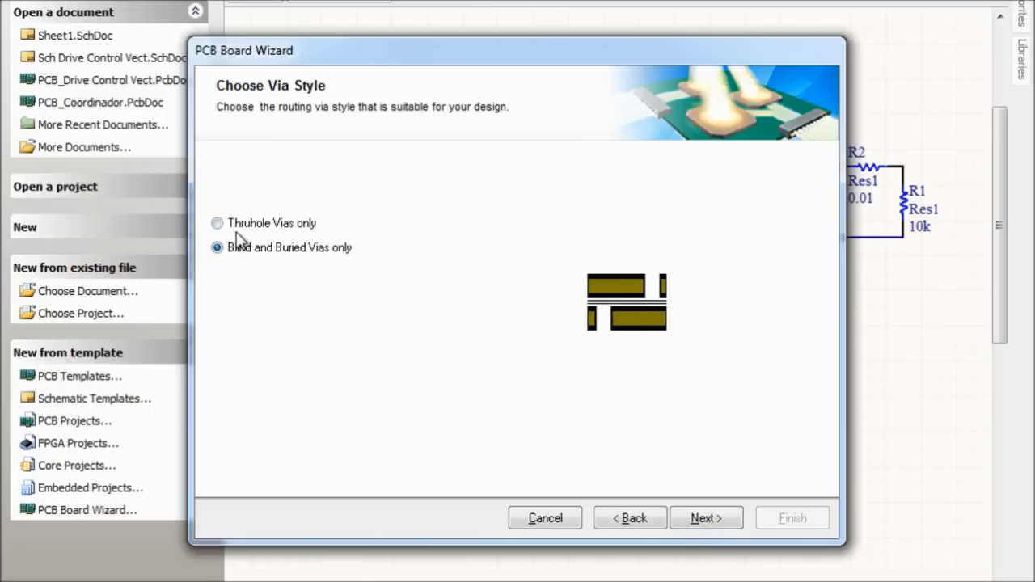
click(217, 224)
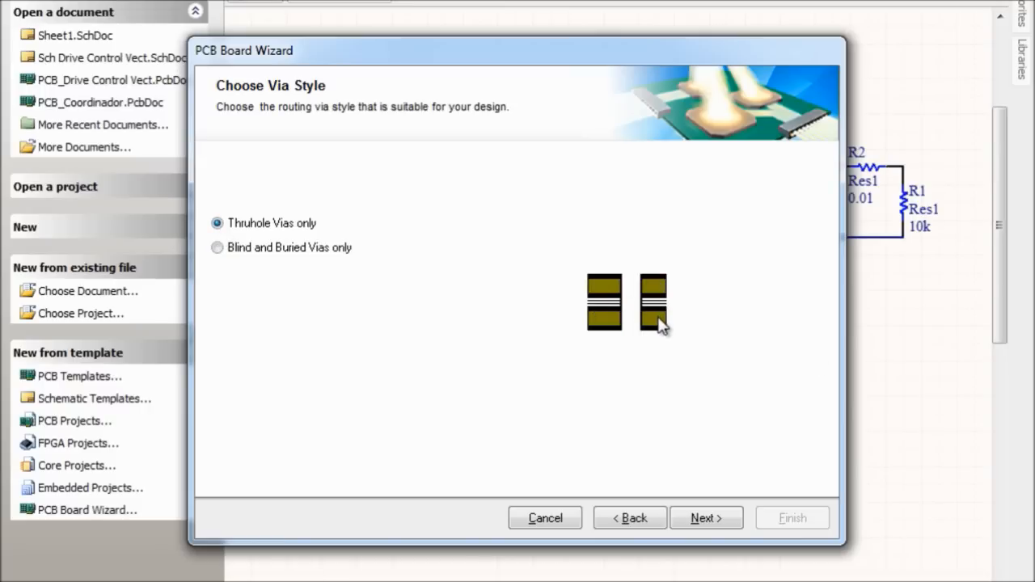
click(218, 248)
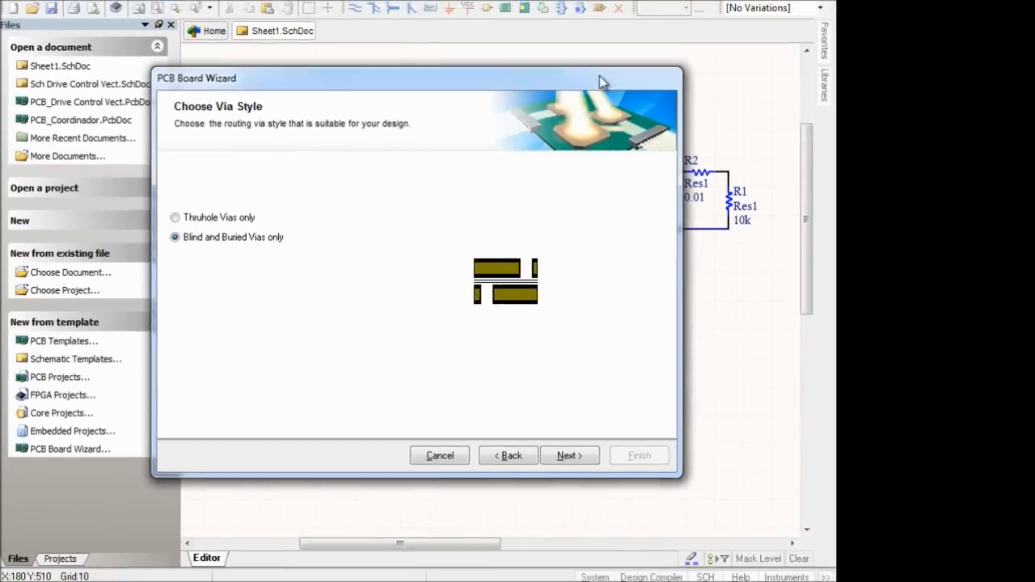
drag(599, 75, 683, 141)
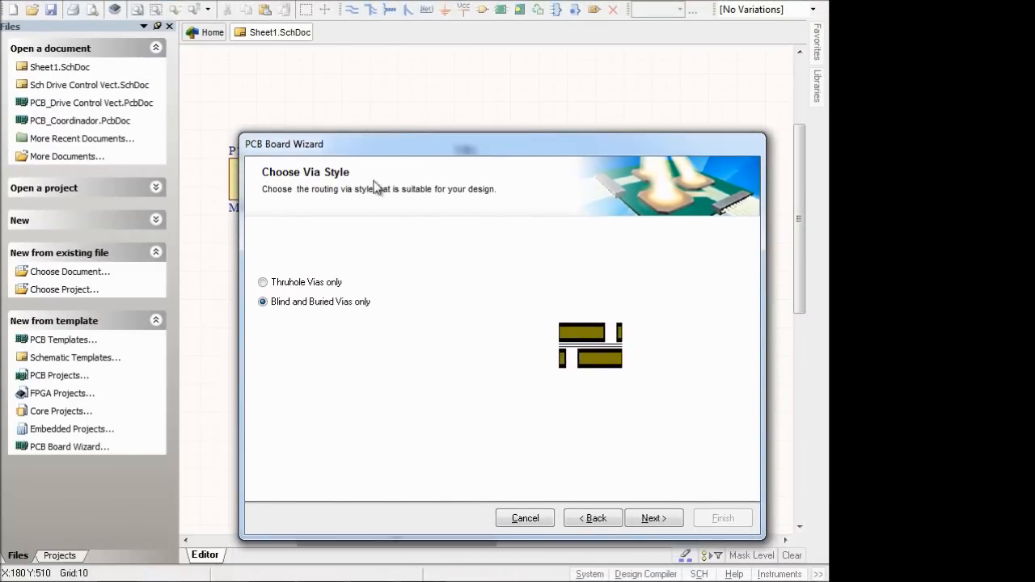
click(262, 282)
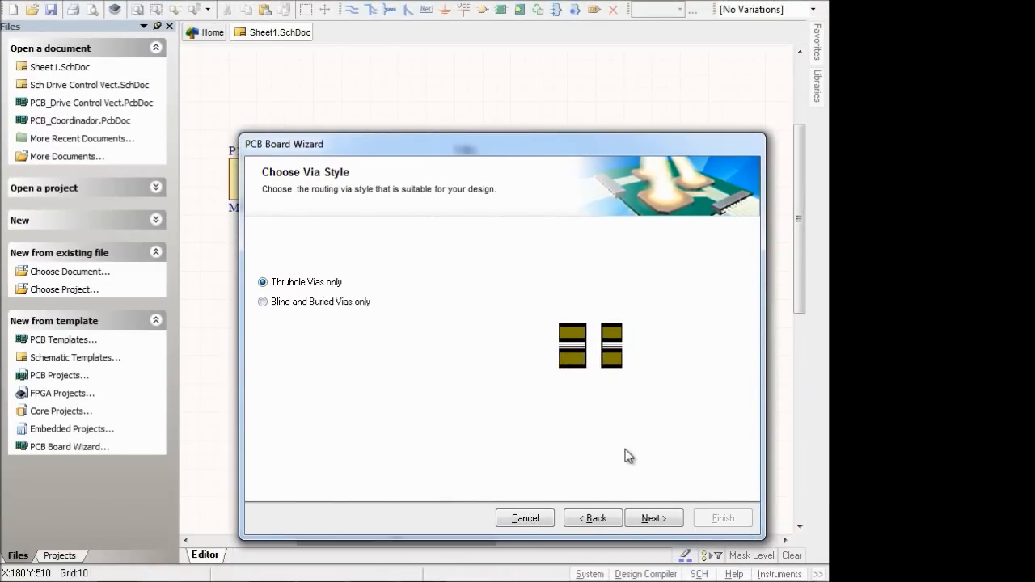
click(657, 520)
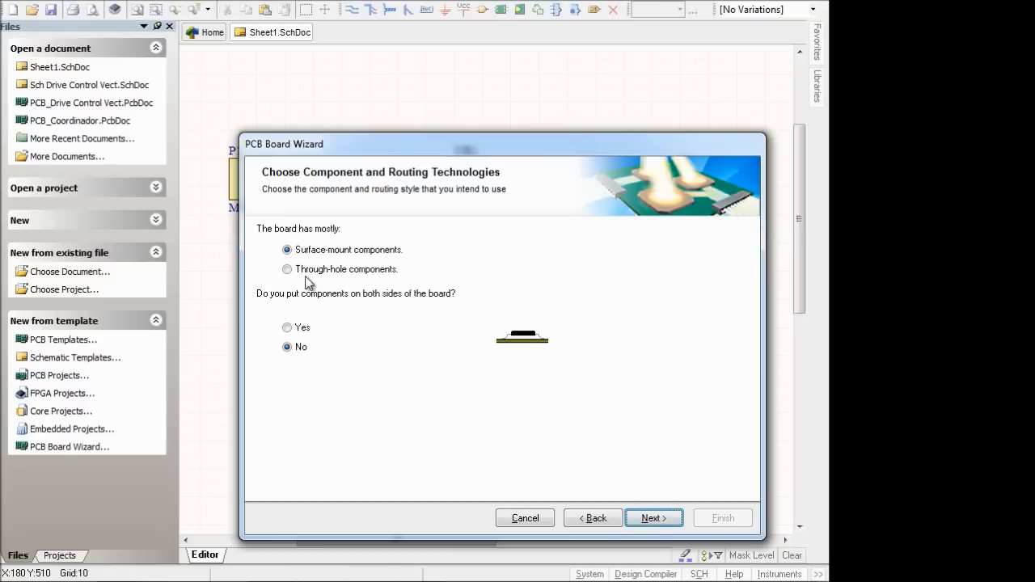
- Try allowing surface-mount components on both sides of the board, and return that choice to No
click(287, 329)
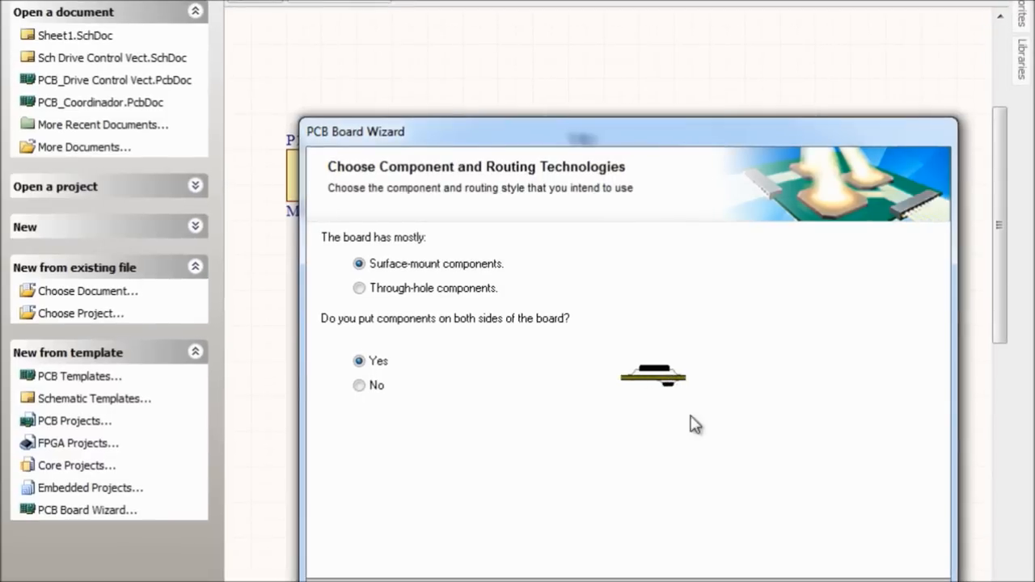
click(359, 385)
click(359, 361)
click(359, 386)
drag(843, 145, 816, 126)
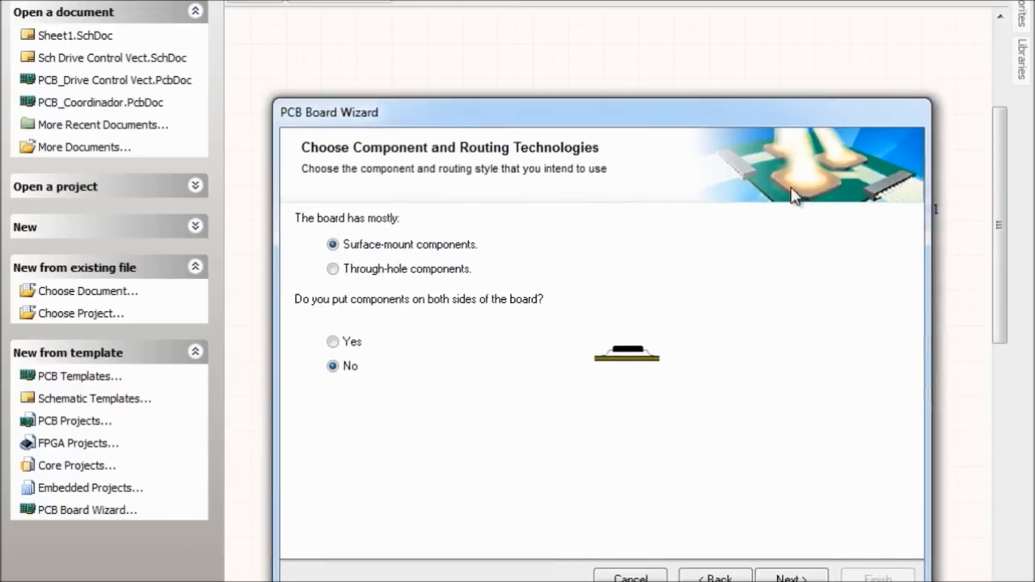
- Try through-hole components with one track between adjacent pads, and switch back to surface-mount components
click(333, 269)
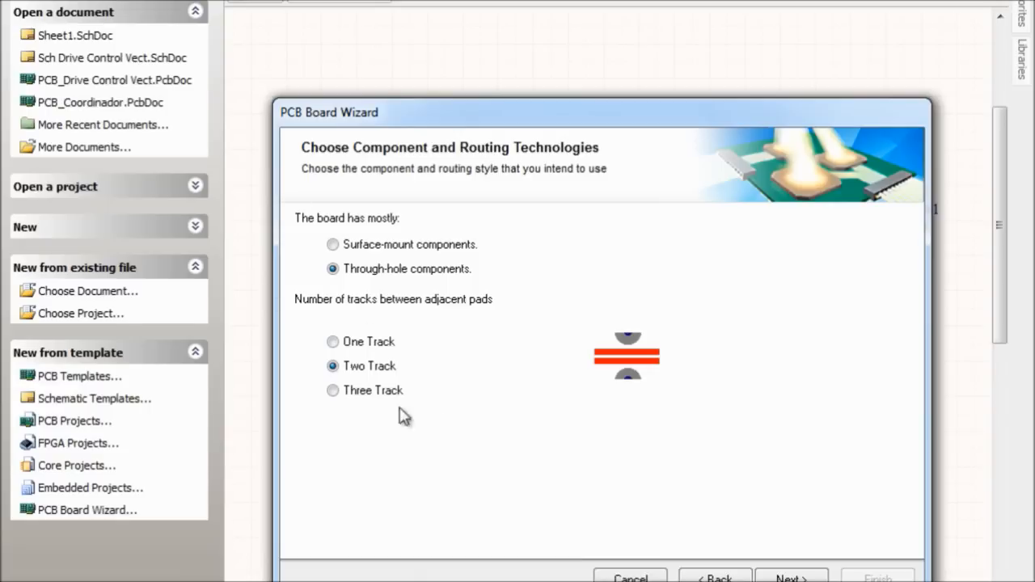
click(332, 341)
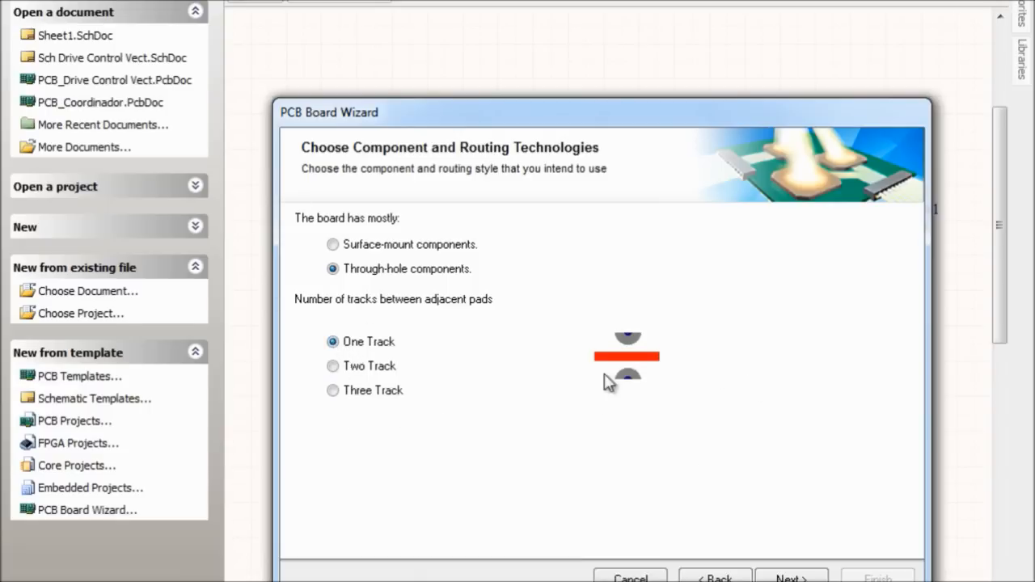
click(333, 245)
- Keep the default track, via and clearance sizes and finish the wizard to create the board
click(791, 579)
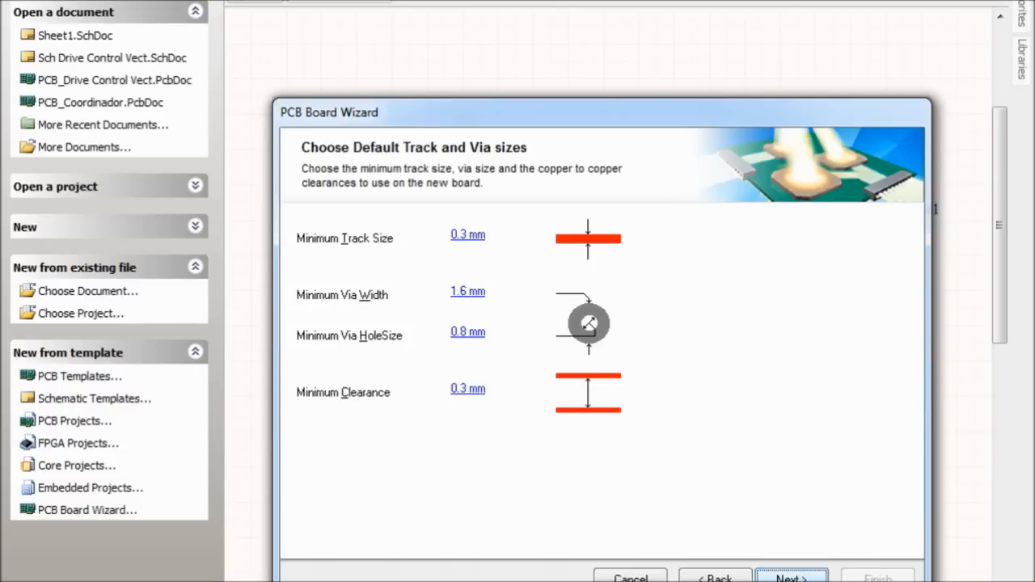
click(792, 579)
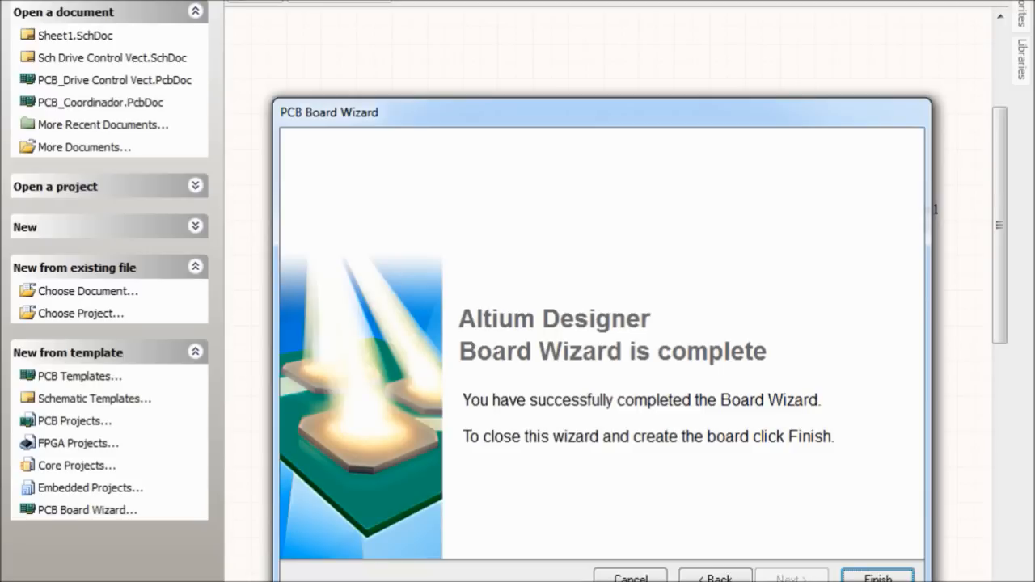
click(896, 579)
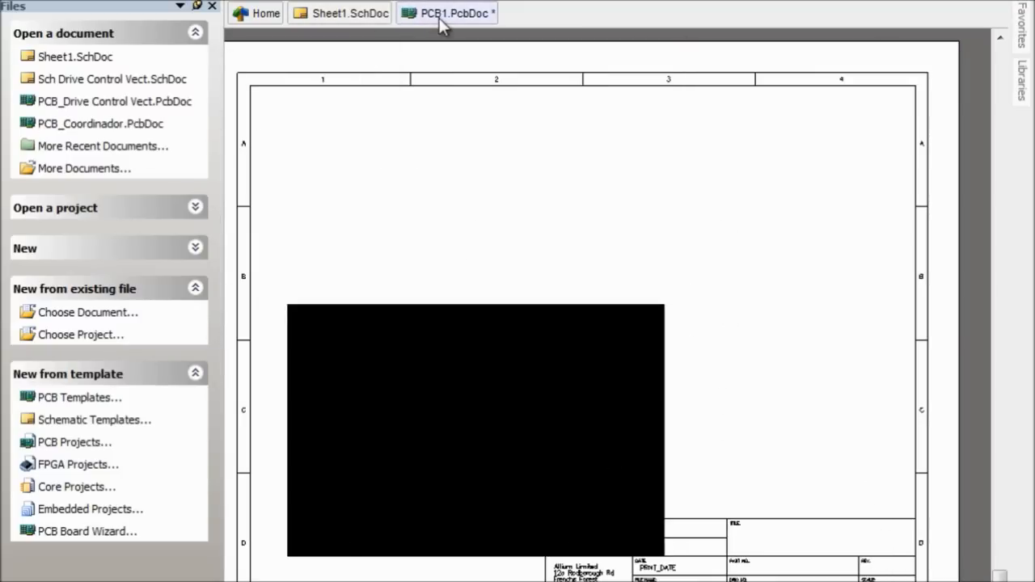
- Check the schematic, return to the new PCB document, and turn off Display Sheet in its board options
click(353, 18)
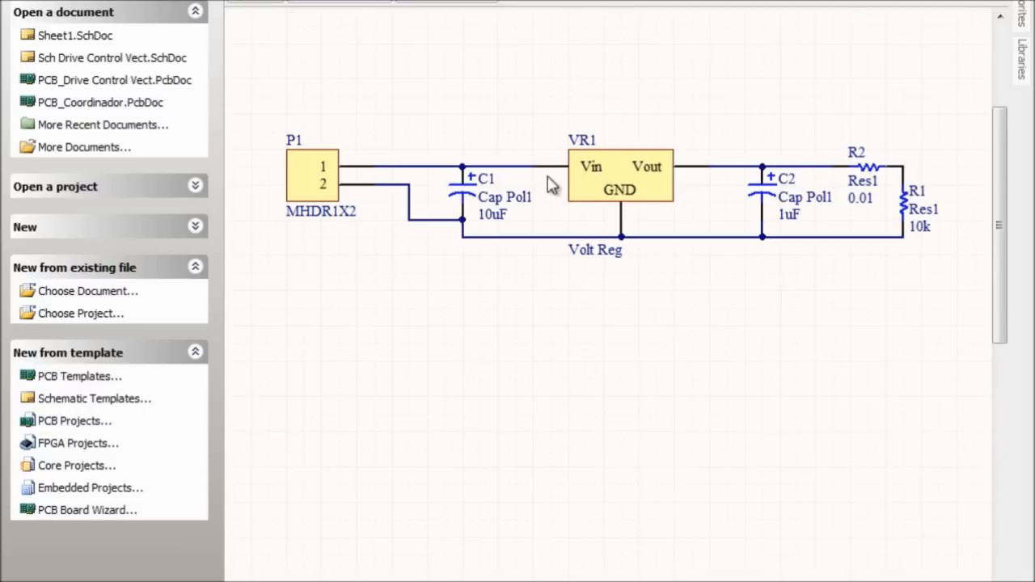
click(443, 4)
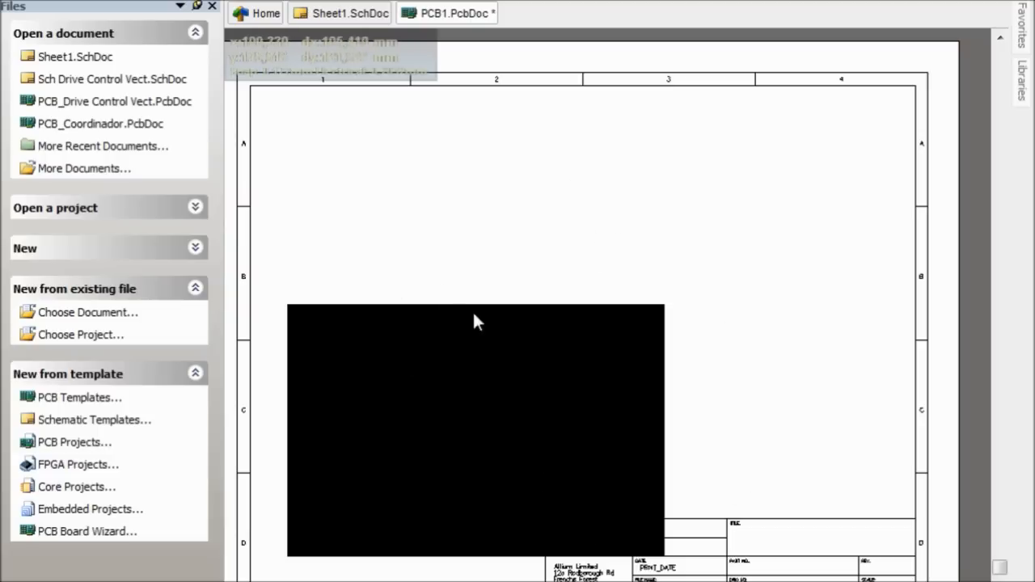
right_click(792, 341)
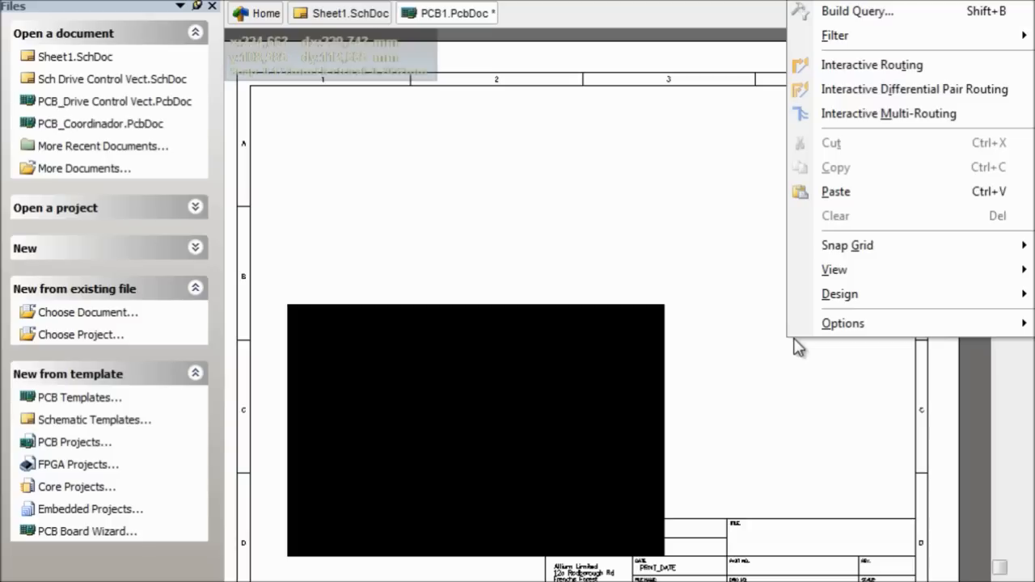
mouse_move(839, 332)
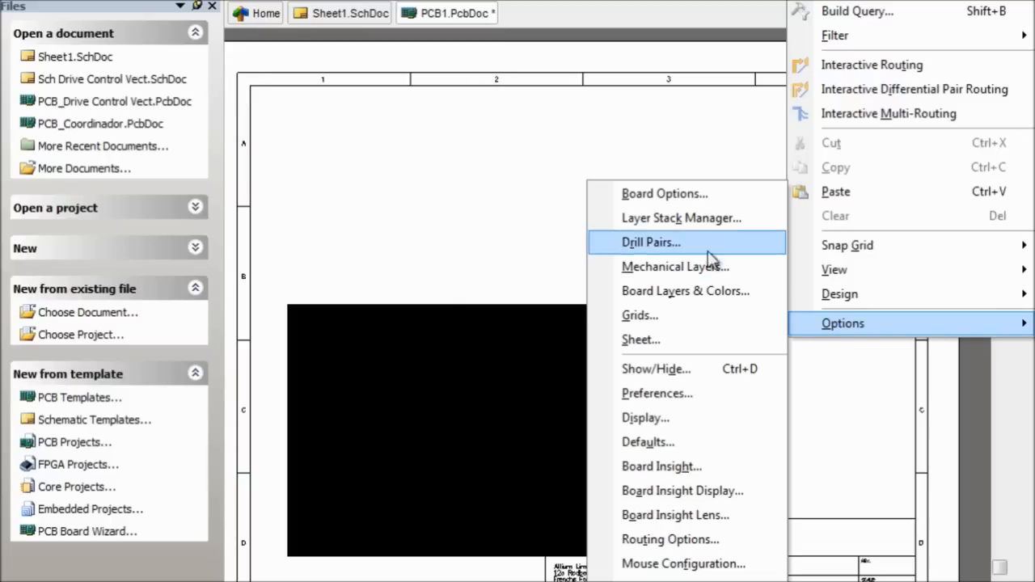
click(695, 194)
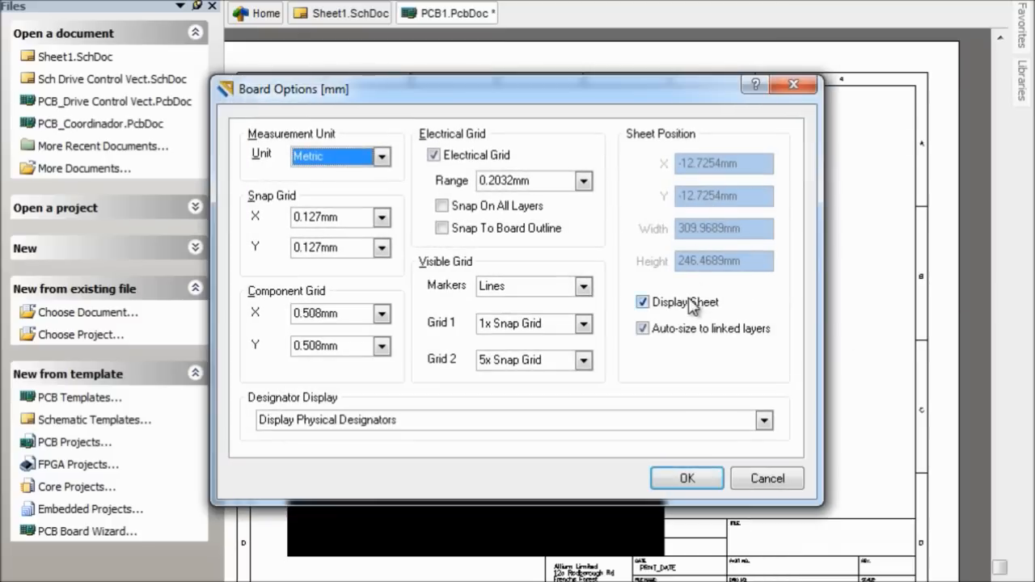
click(643, 302)
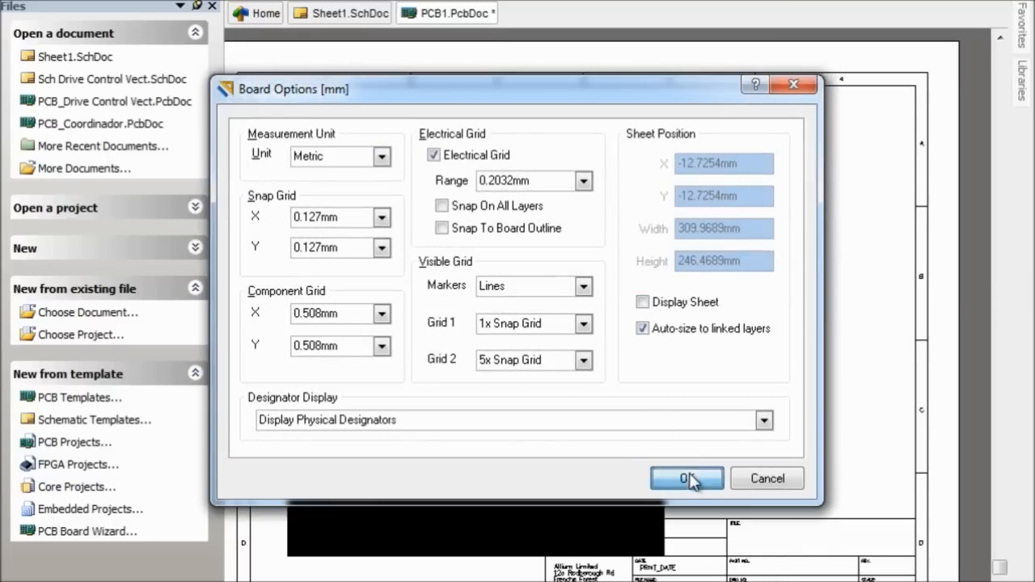
click(686, 478)
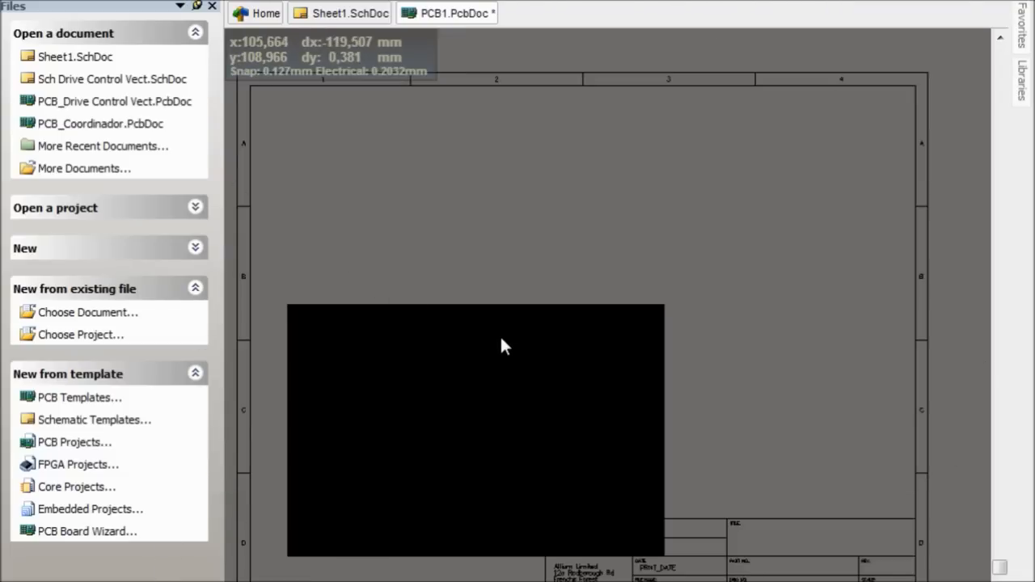
key(shift)
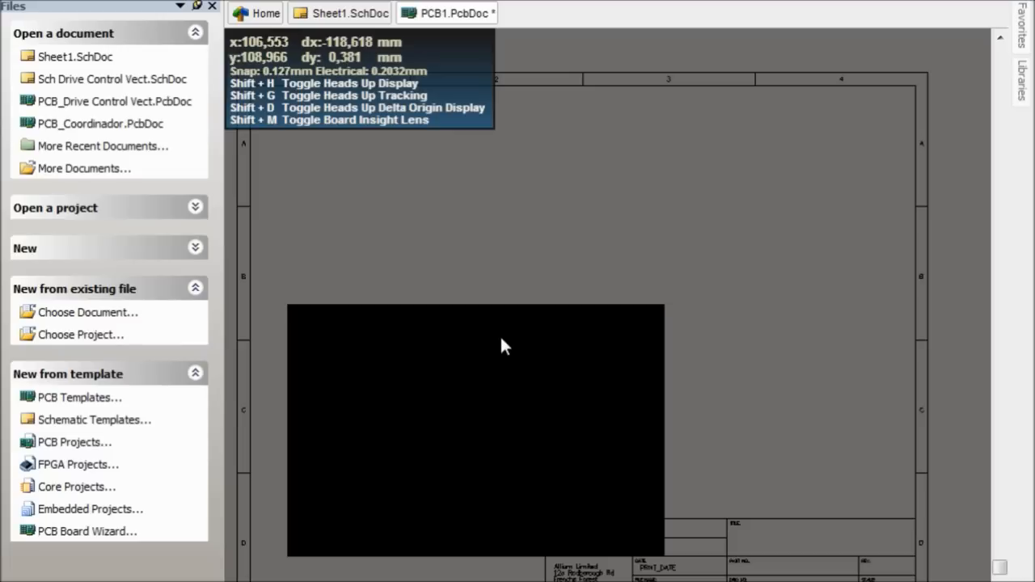
key(shift+h)
- Save the free PCB document as PCB1 in the PRUEBA folder on the desktop
click(63, 581)
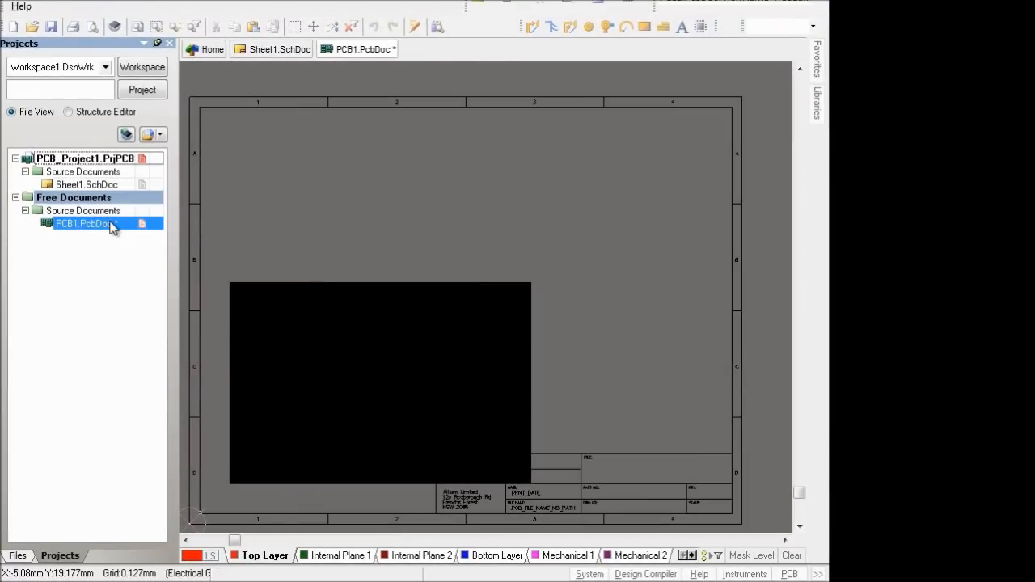
right_click(111, 227)
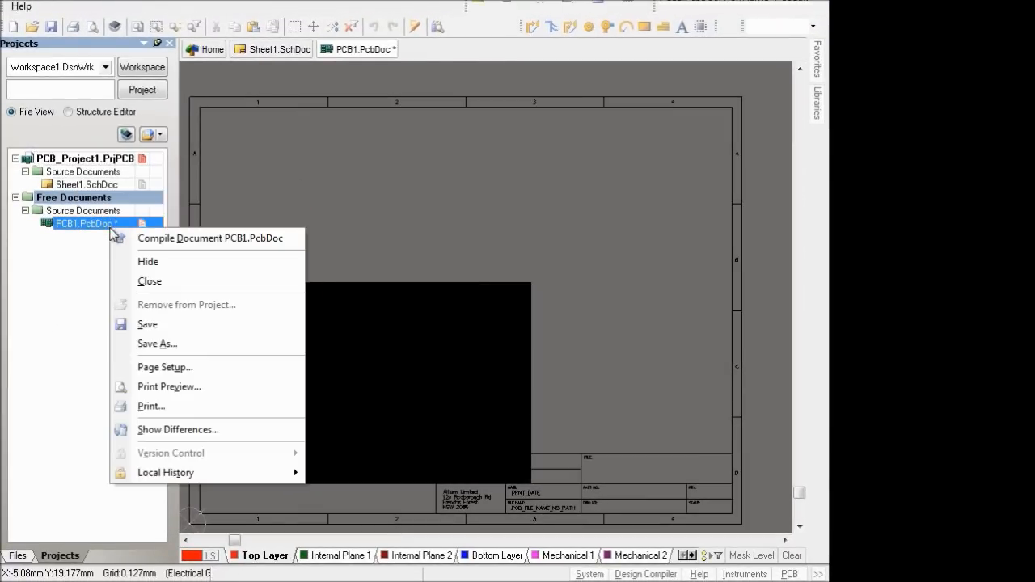
click(159, 344)
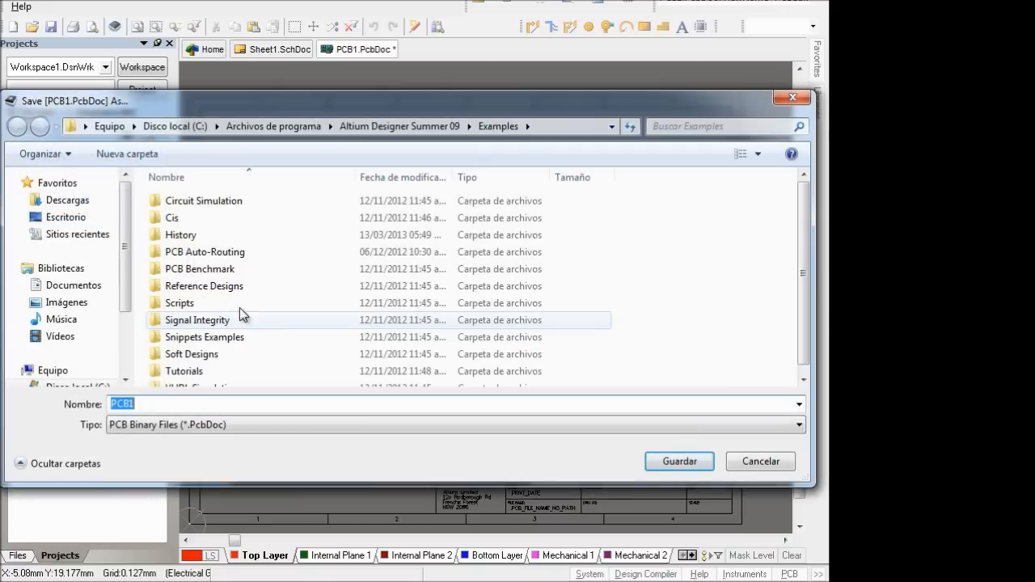
click(85, 218)
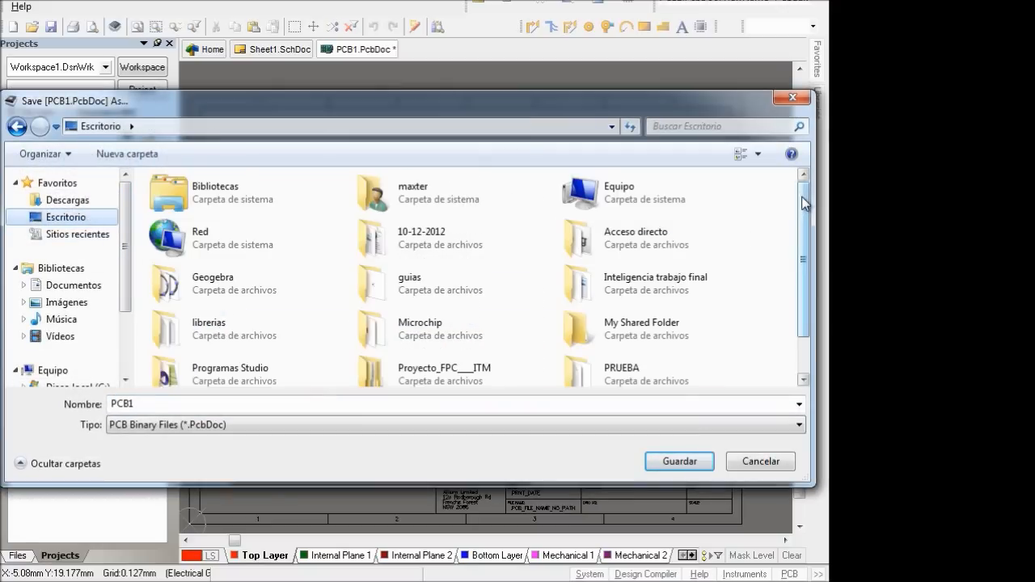
drag(804, 204, 803, 243)
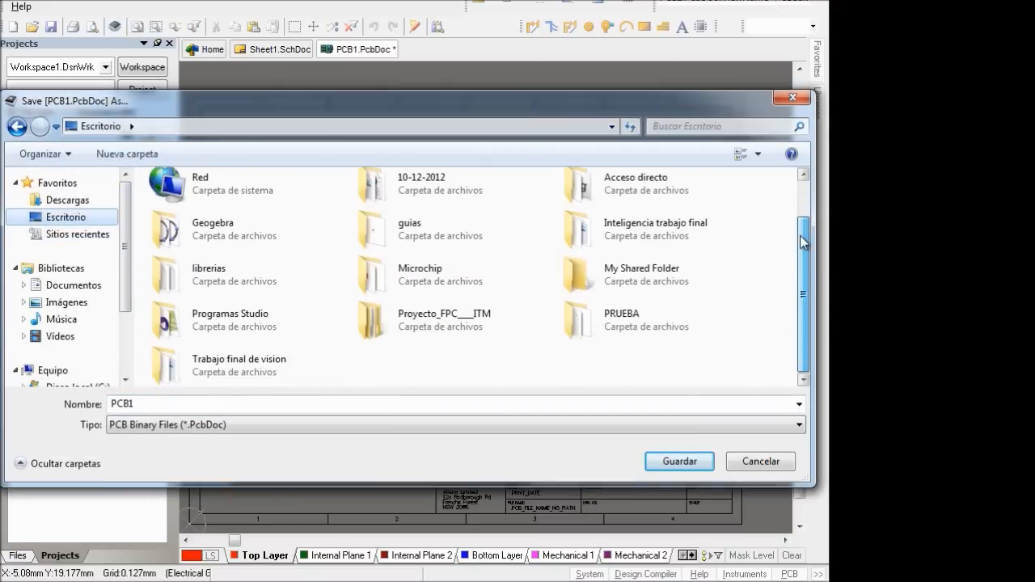
double_click(619, 329)
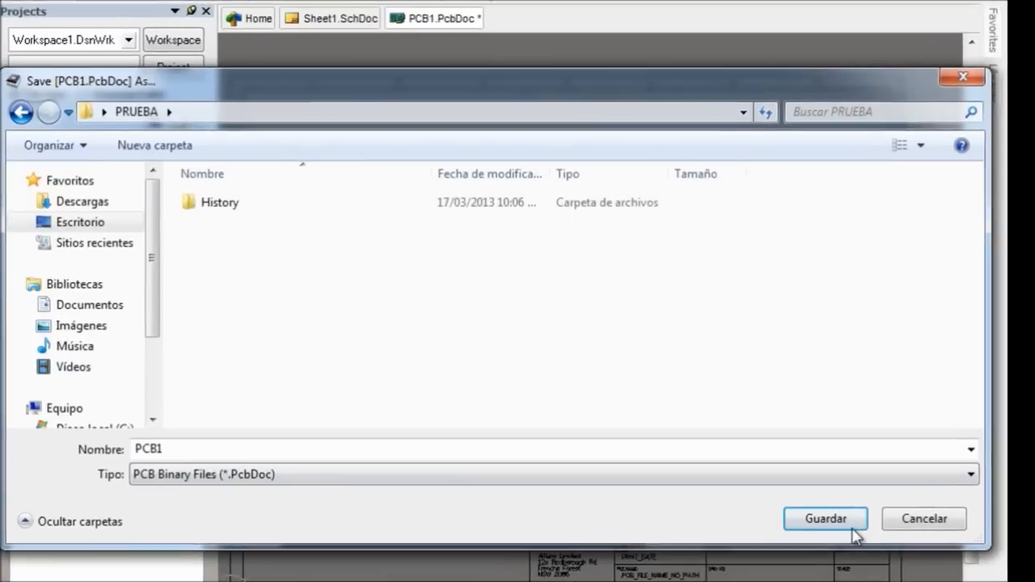
click(679, 461)
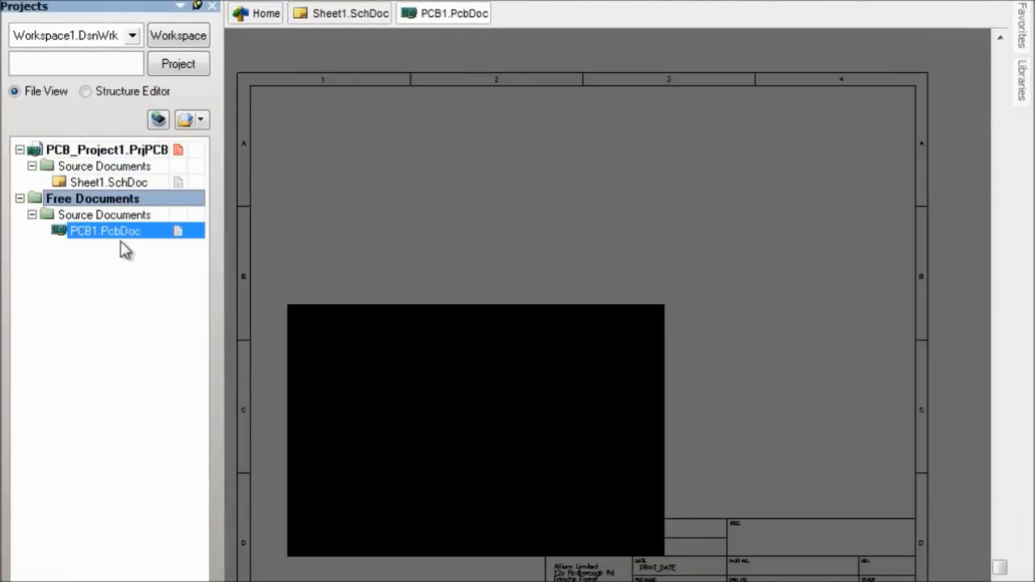
right_click(159, 150)
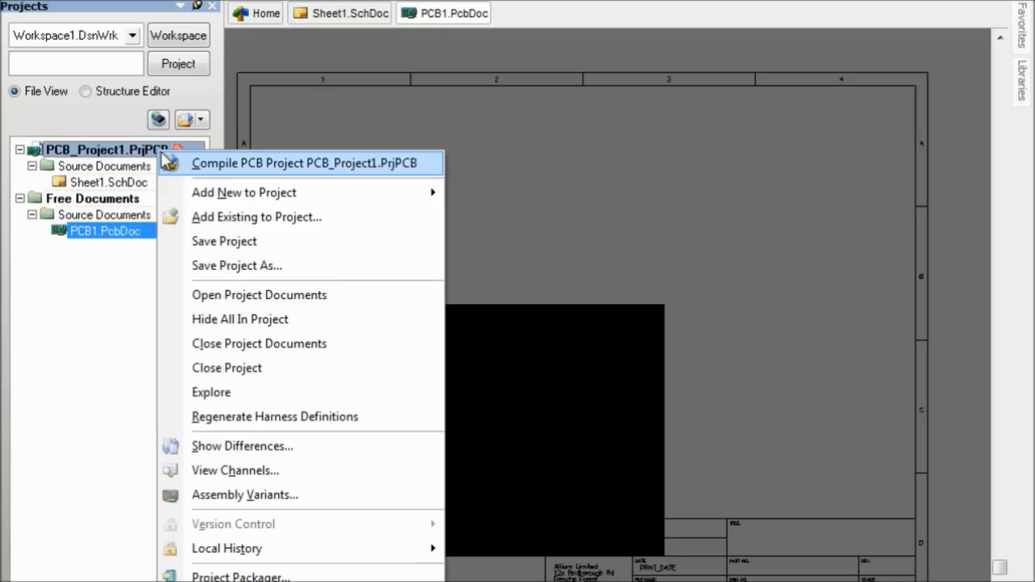
click(225, 216)
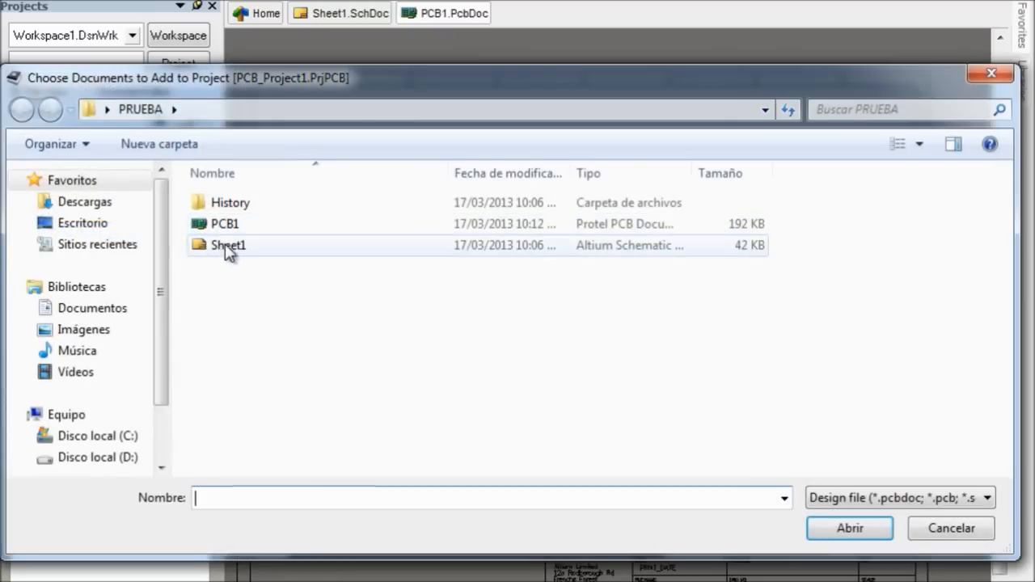
click(226, 224)
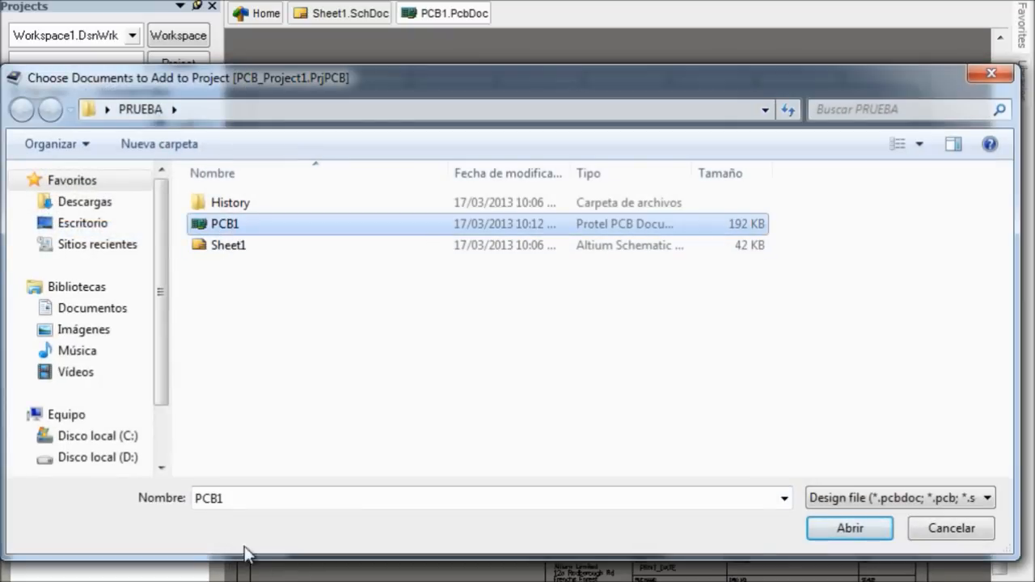
click(991, 73)
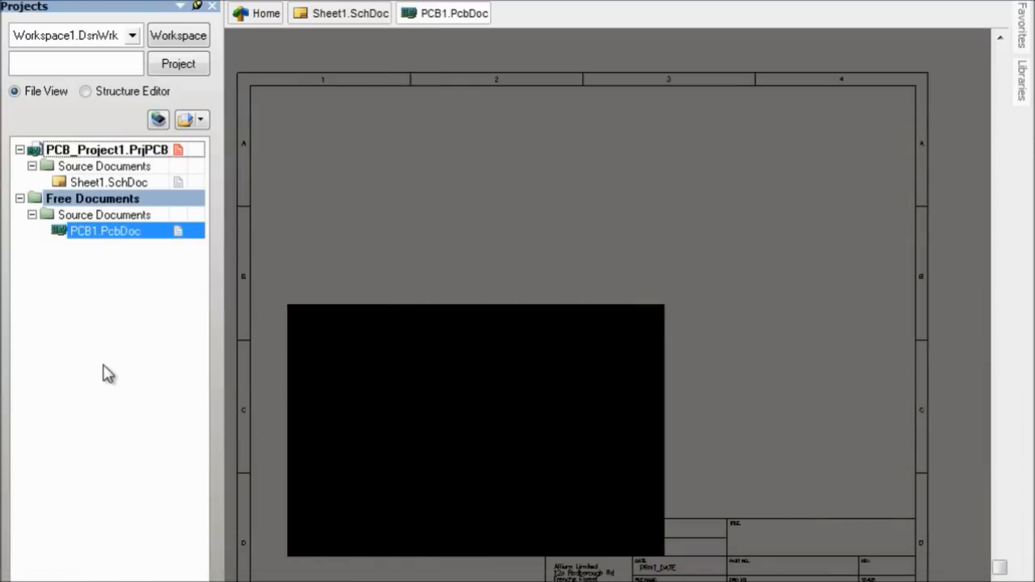
- Move PCB1.PcbDoc from the free documents into PCB_Project1.PrjPCB and save the project
drag(102, 240, 109, 185)
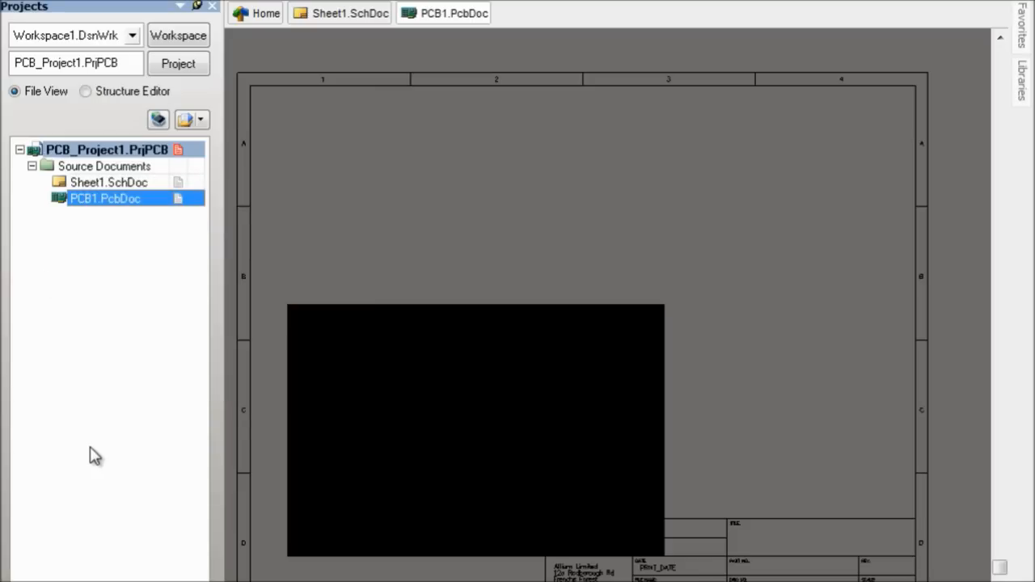
right_click(160, 154)
click(272, 242)
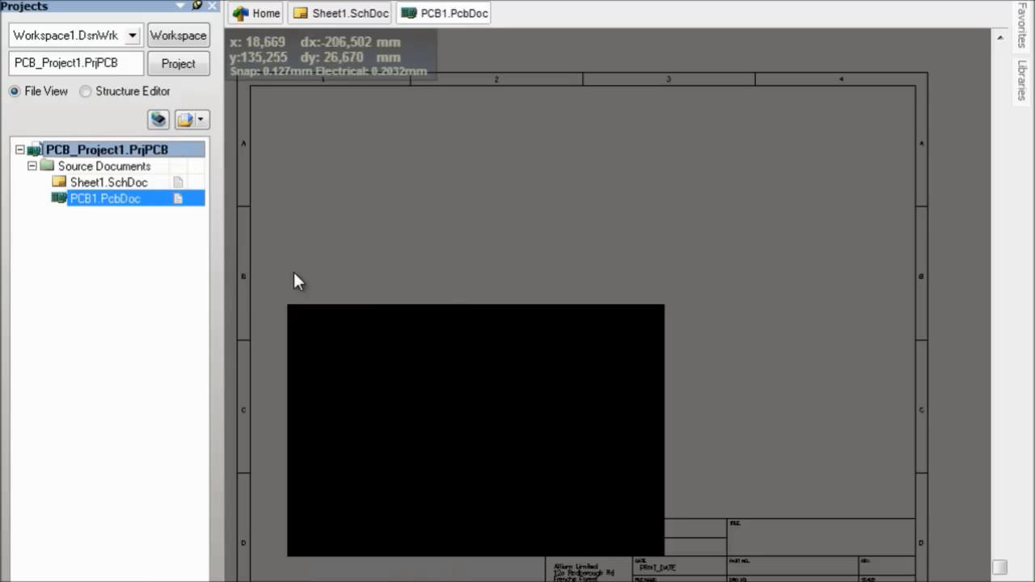
- Open Sheet1.SchDoc and compile PCB_Project1.PrjPCB to check the schematic for errors
click(343, 15)
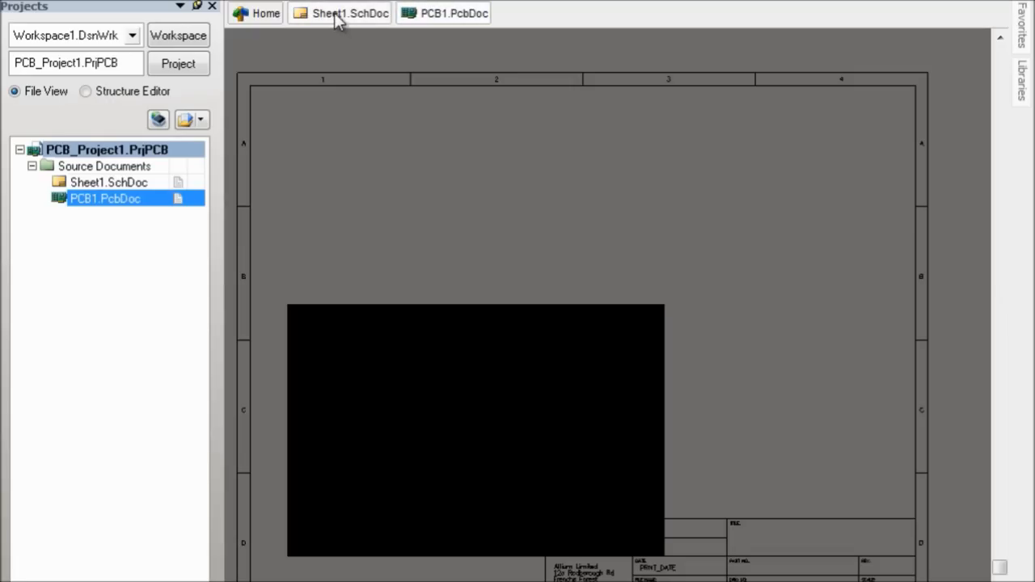
click(338, 18)
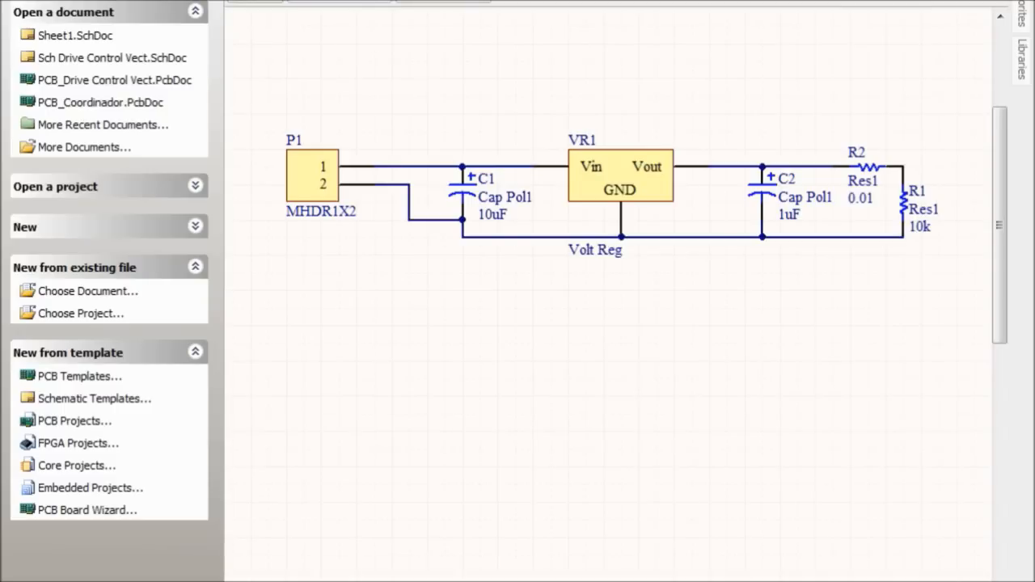
click(187, 0)
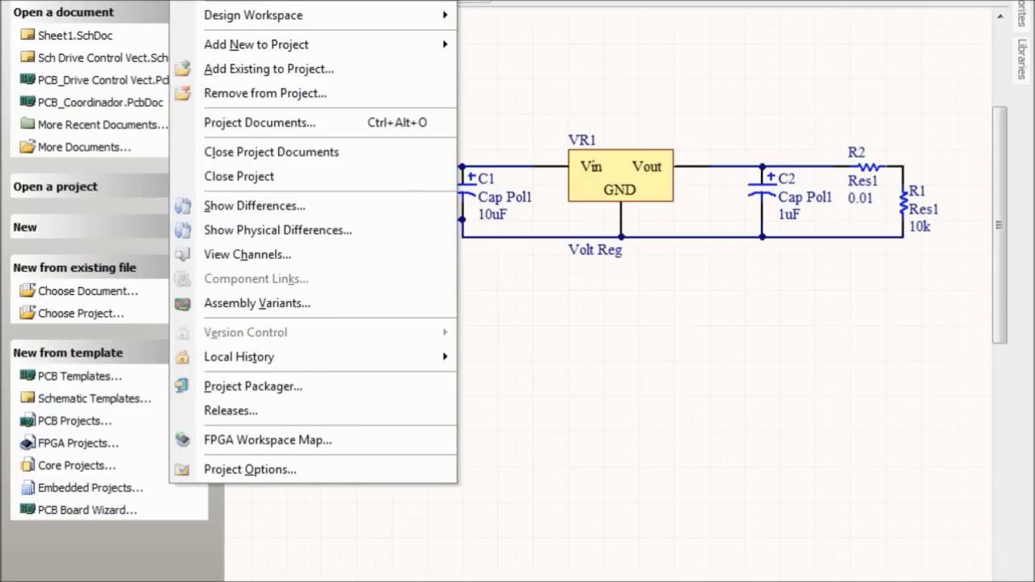
click(243, 0)
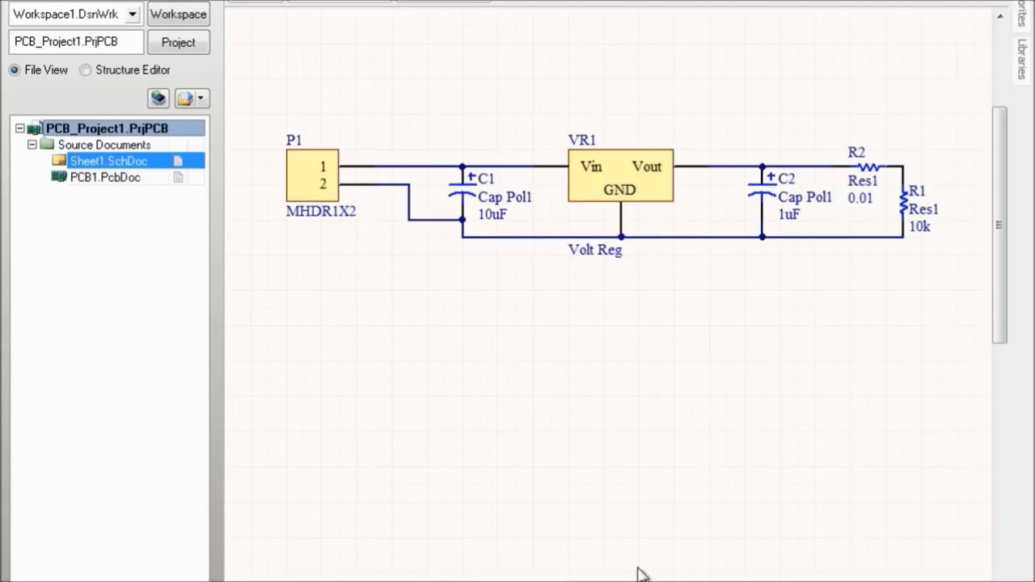
click(156, 27)
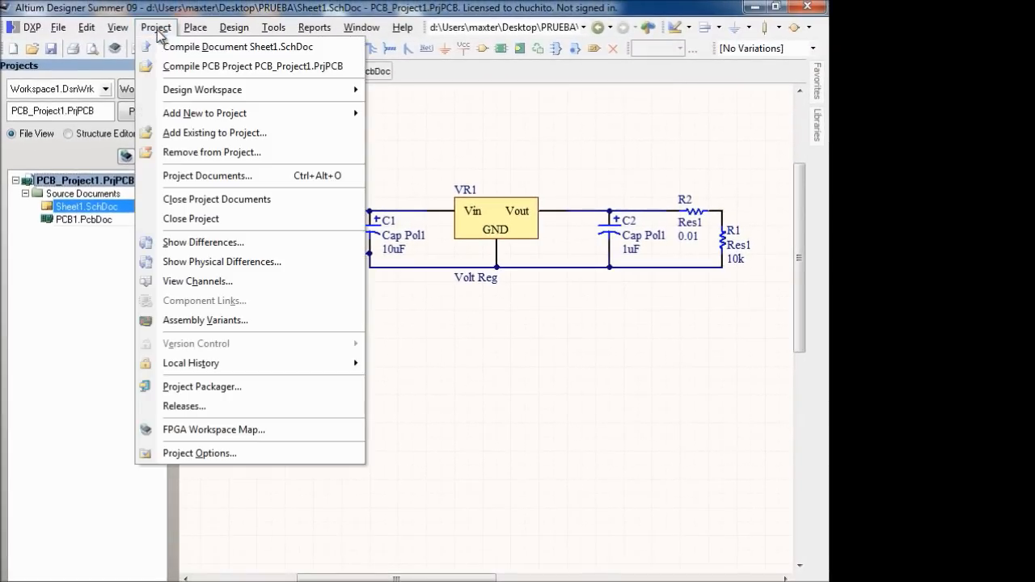
click(186, 67)
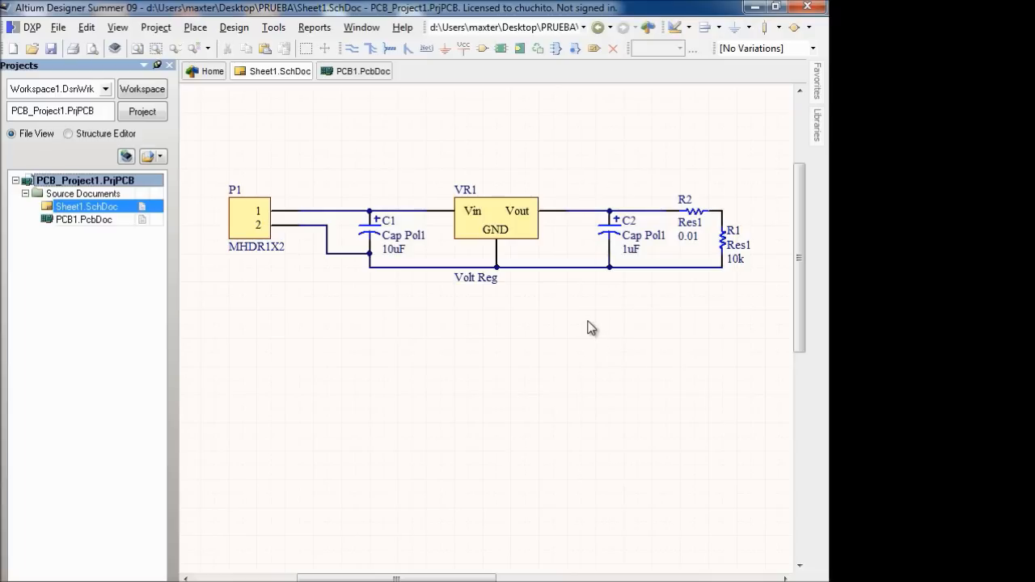
- Delete the wire connecting VR1's Vout pin, capacitor C2 and resistor R2
click(561, 268)
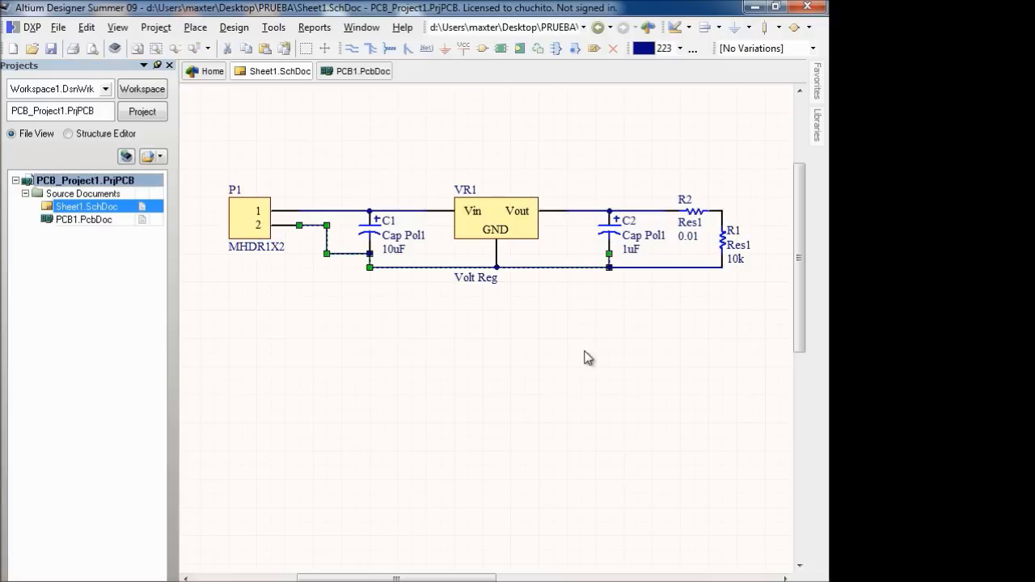
click(552, 374)
click(353, 253)
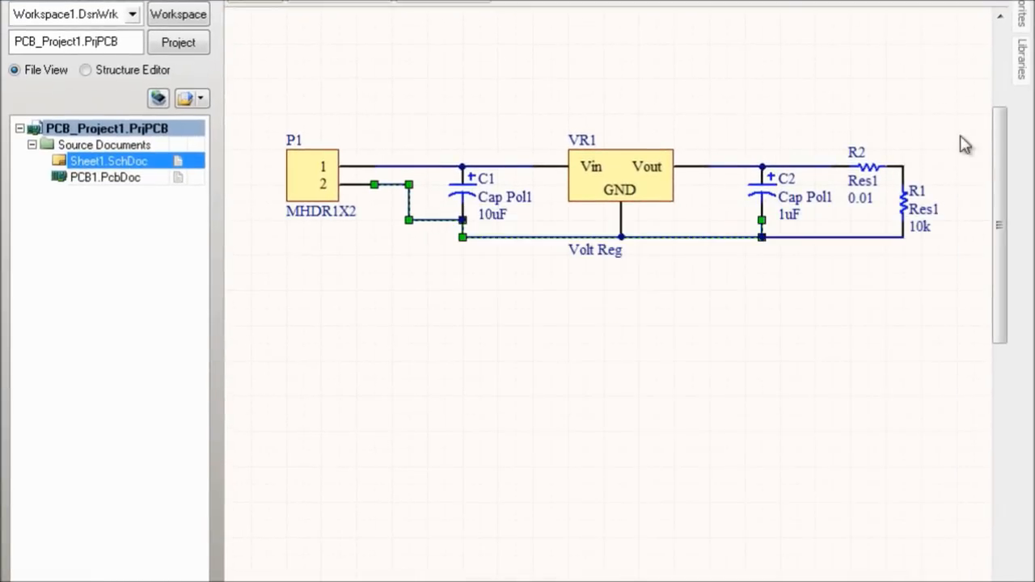
click(729, 166)
mouse_move(772, 242)
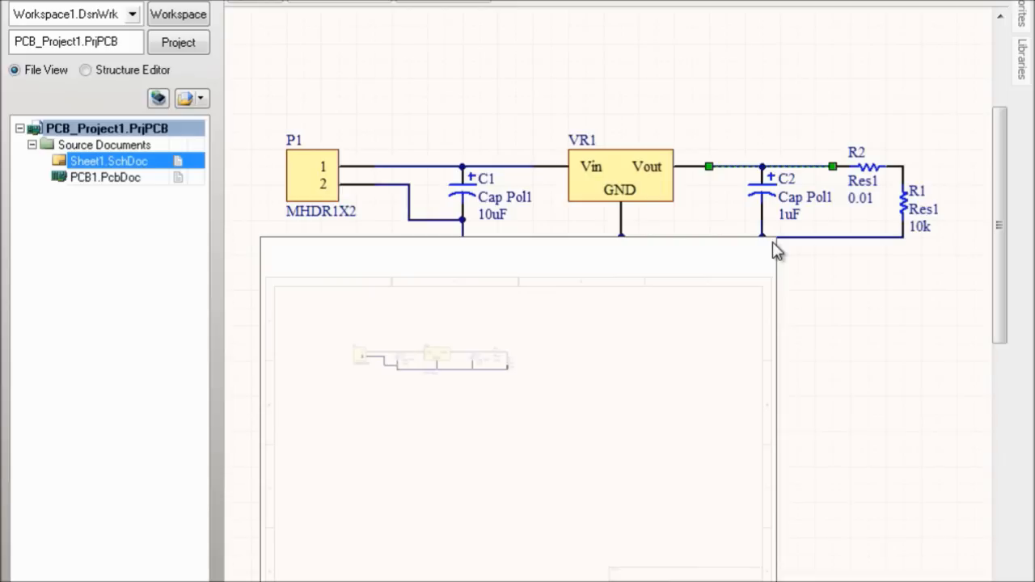
key(Delete)
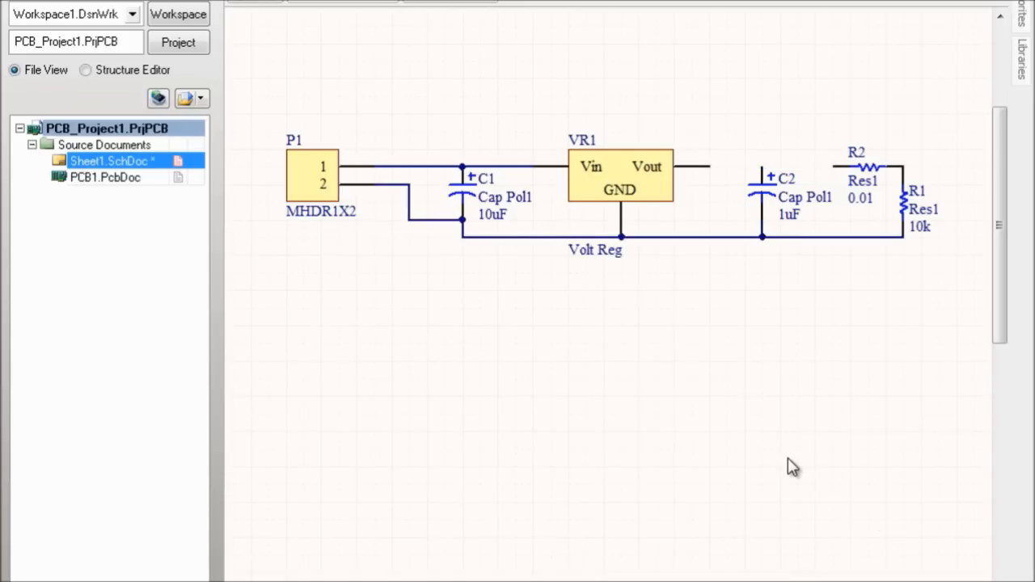
- Recompile the PCB project to check the schematic with its output wire missing
key(c)
key(Escape)
click(190, 0)
click(220, 1)
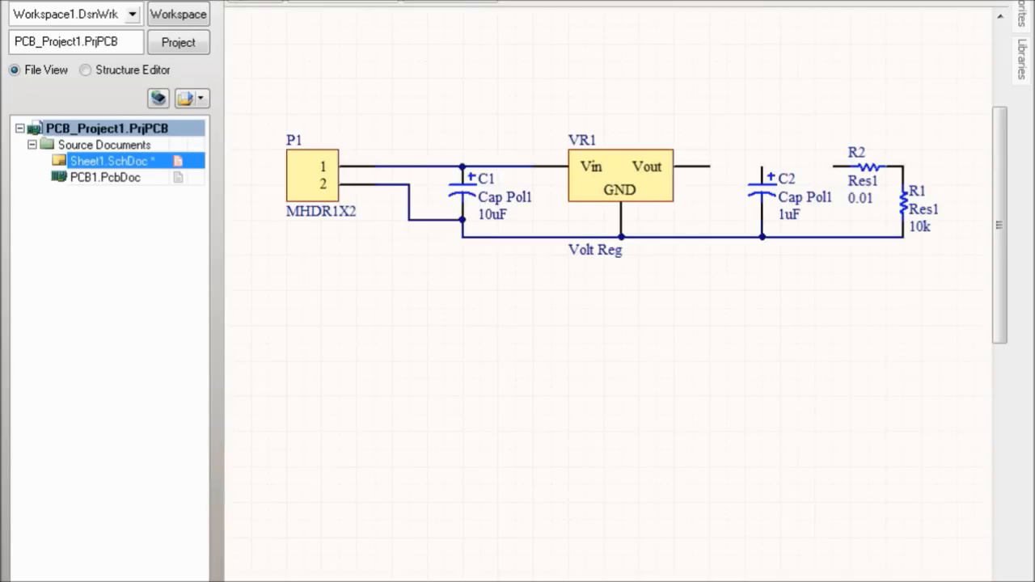
- Show the Compile Errors panel and move it clear of the regulator and output components
click(589, 574)
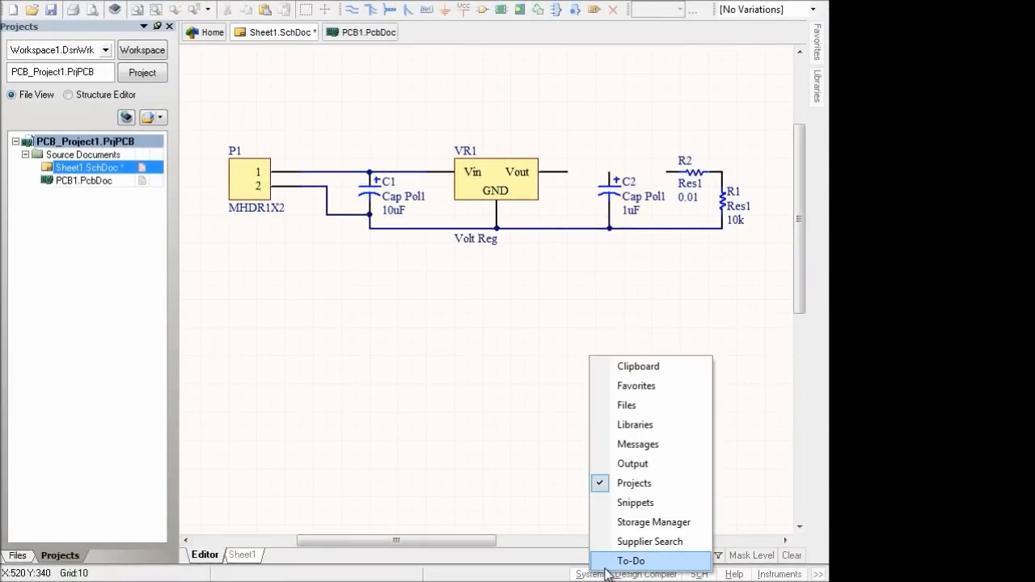
click(635, 574)
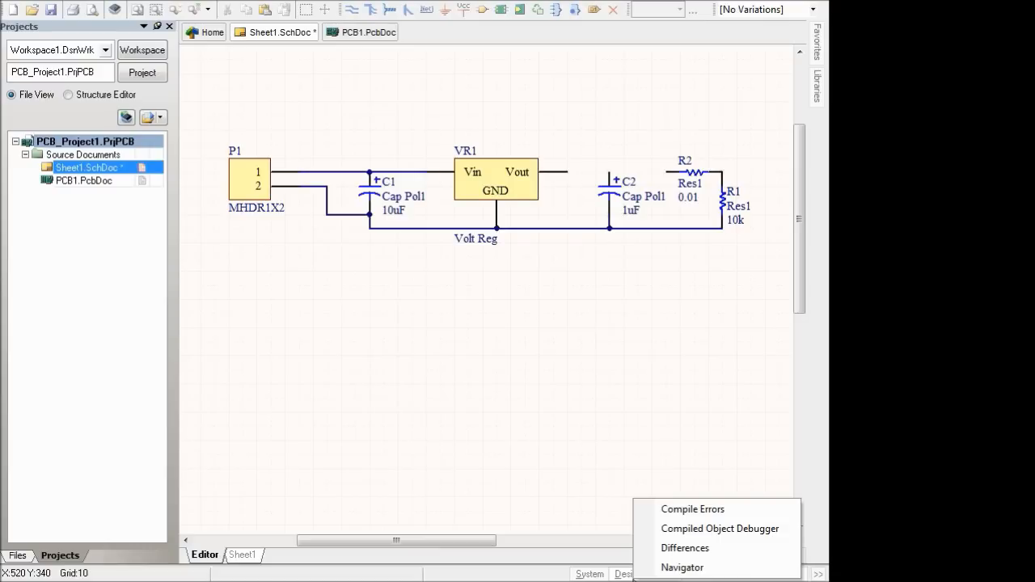
click(608, 447)
click(649, 577)
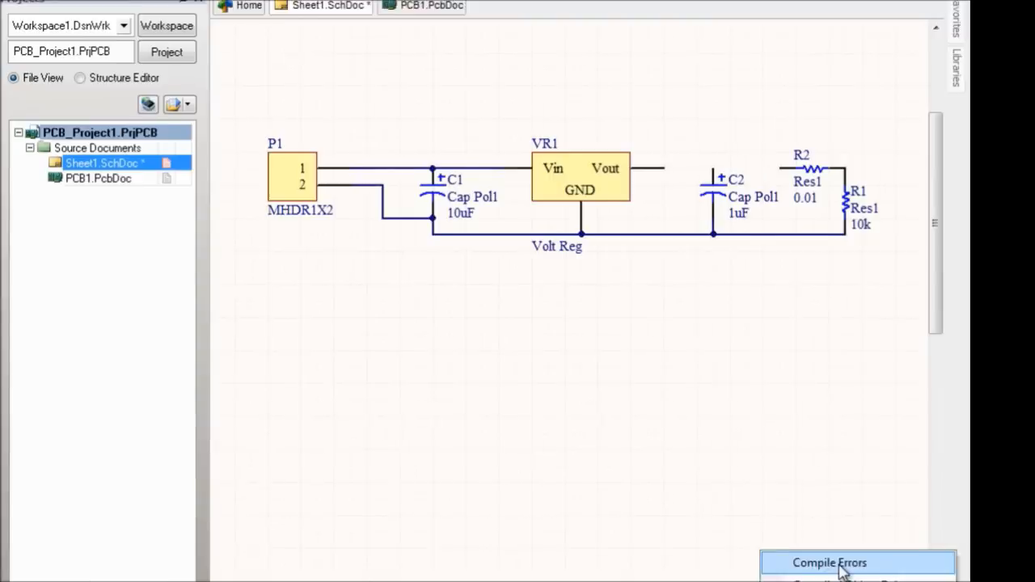
click(705, 509)
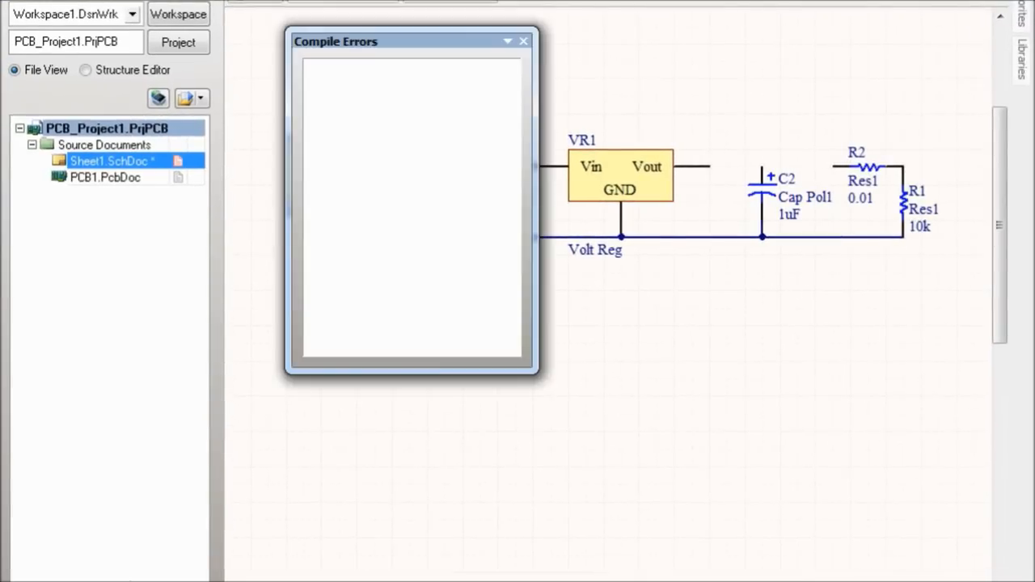
drag(436, 40, 317, 95)
- Compile the project again with the Compile Errors panel open, and close the panel
click(190, 1)
click(234, 1)
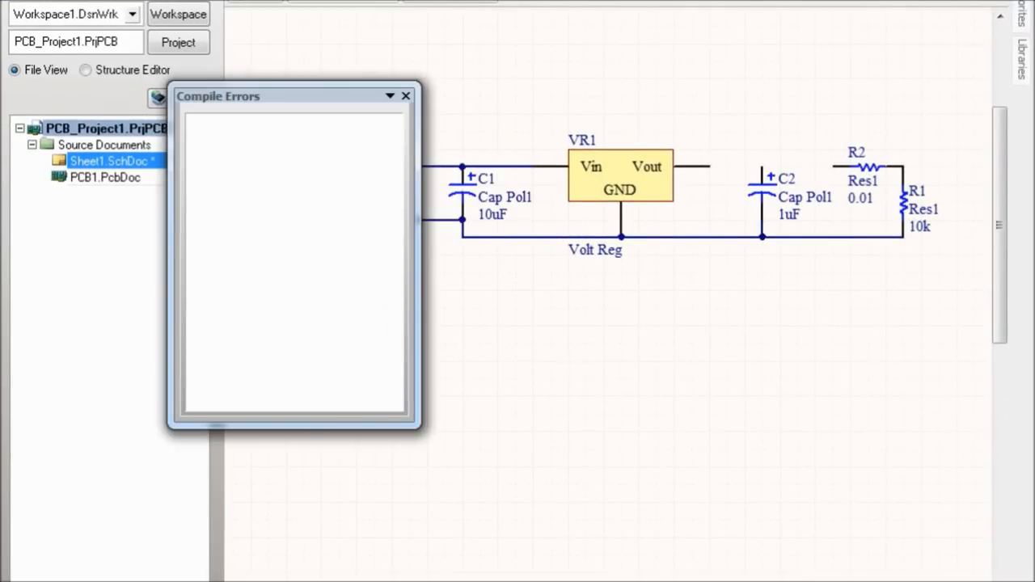
click(406, 96)
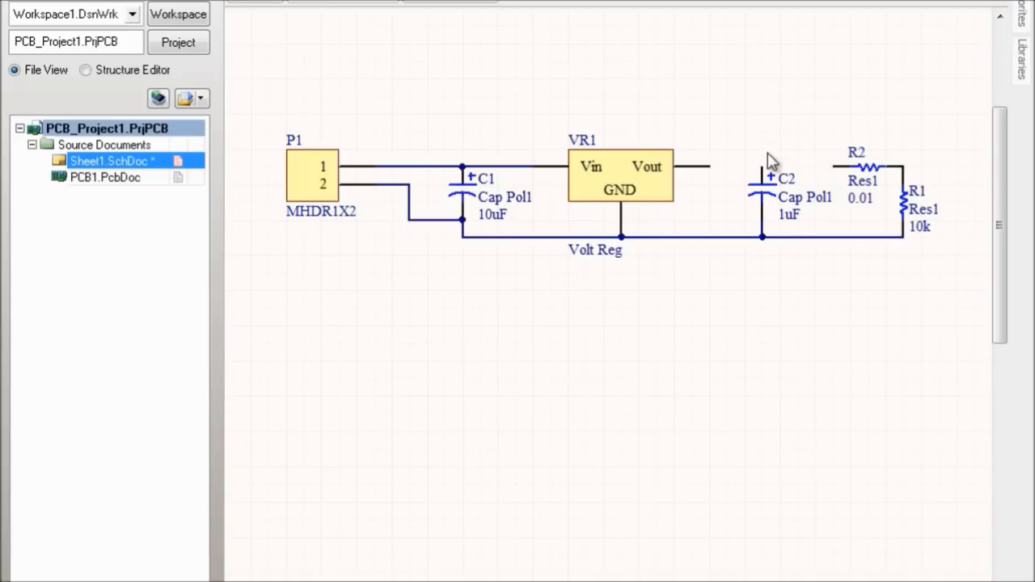
- Redraw the wire from R2 through the upper pin of C2 to VR1's Vout pin
right_click(730, 174)
click(773, 303)
click(838, 164)
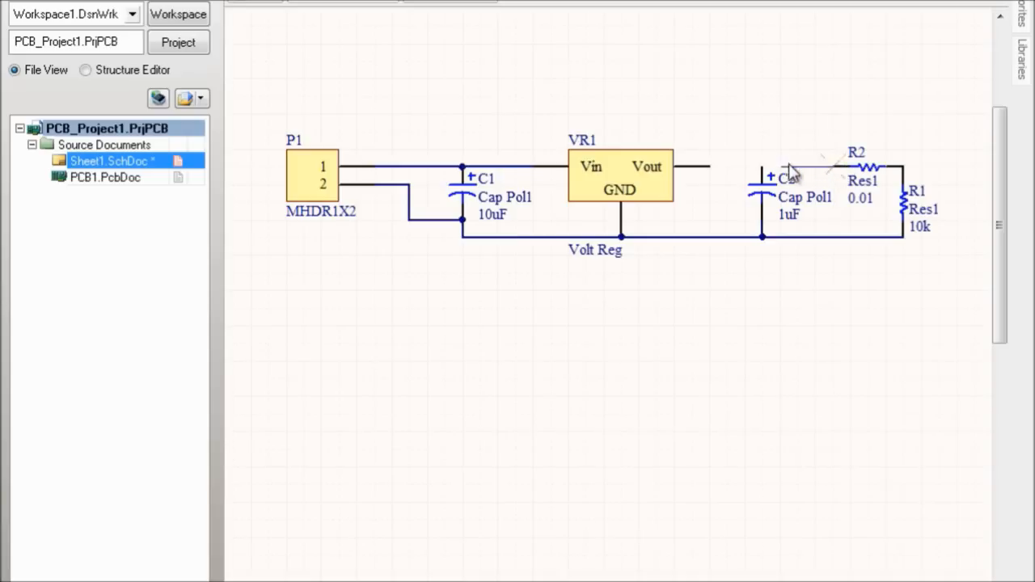
click(710, 166)
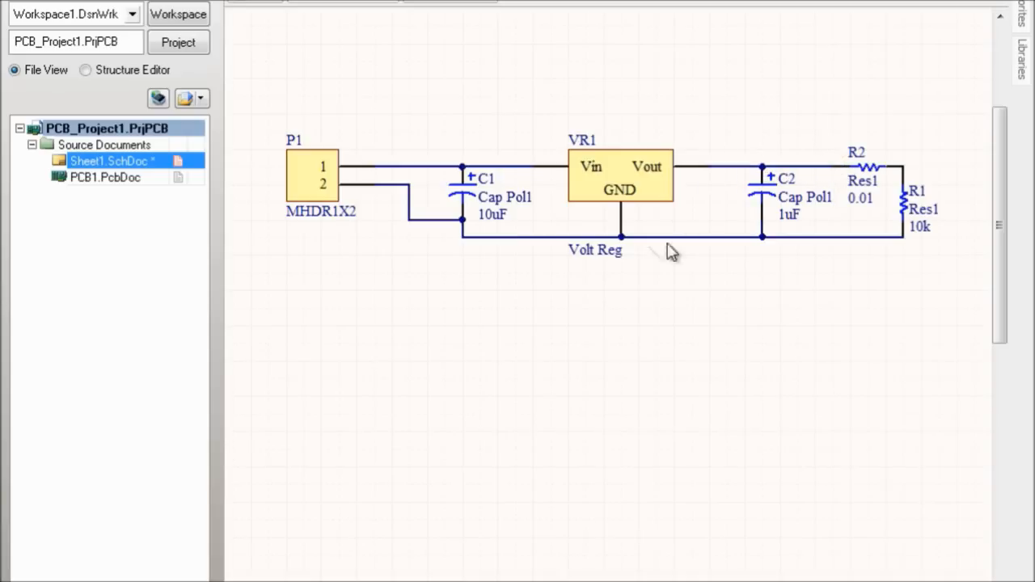
right_click(622, 307)
- Change the designator of the 0.01 resistor to R1, duplicating that of the 10k resistor
double_click(874, 172)
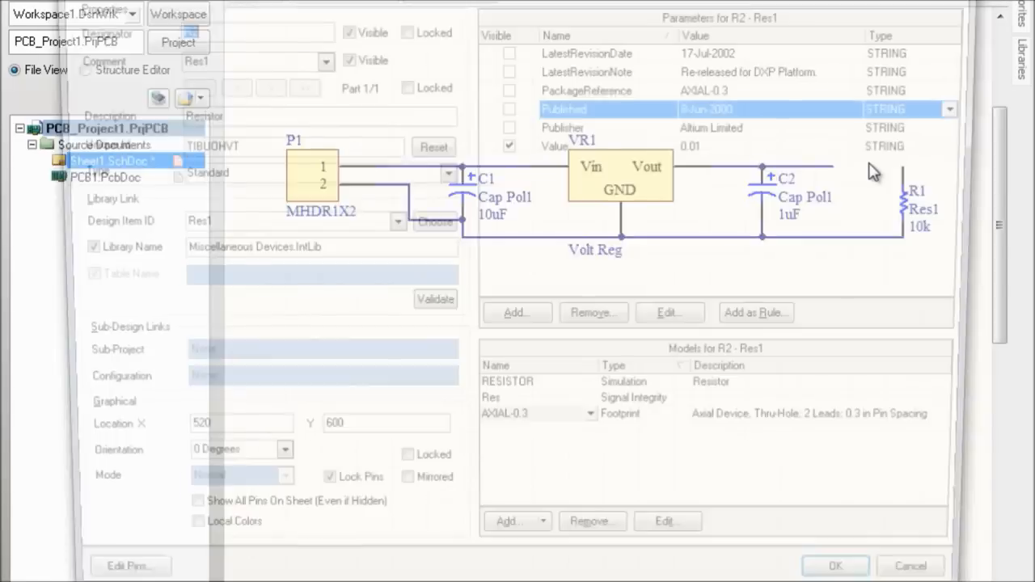
click(203, 26)
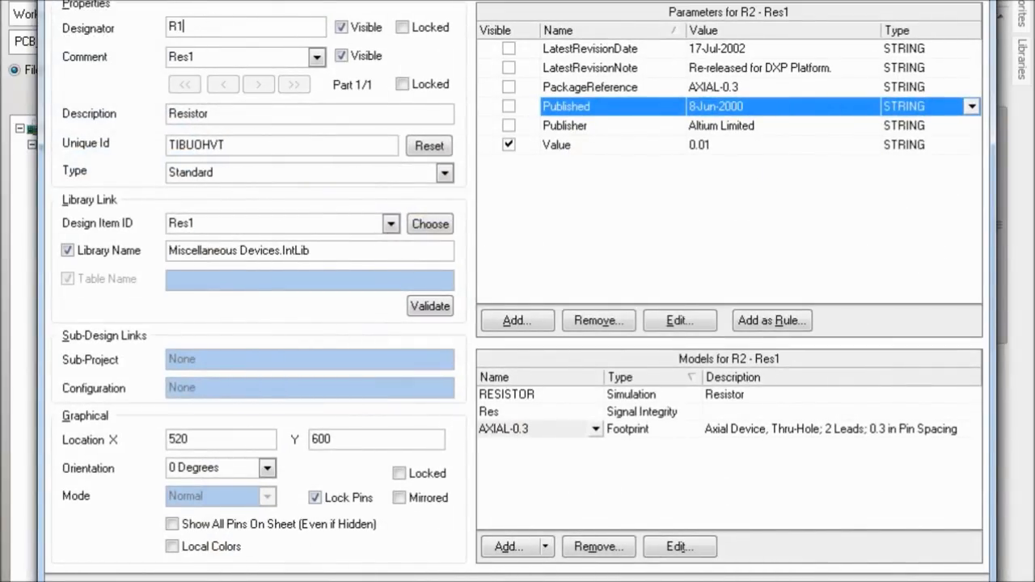
key(Return)
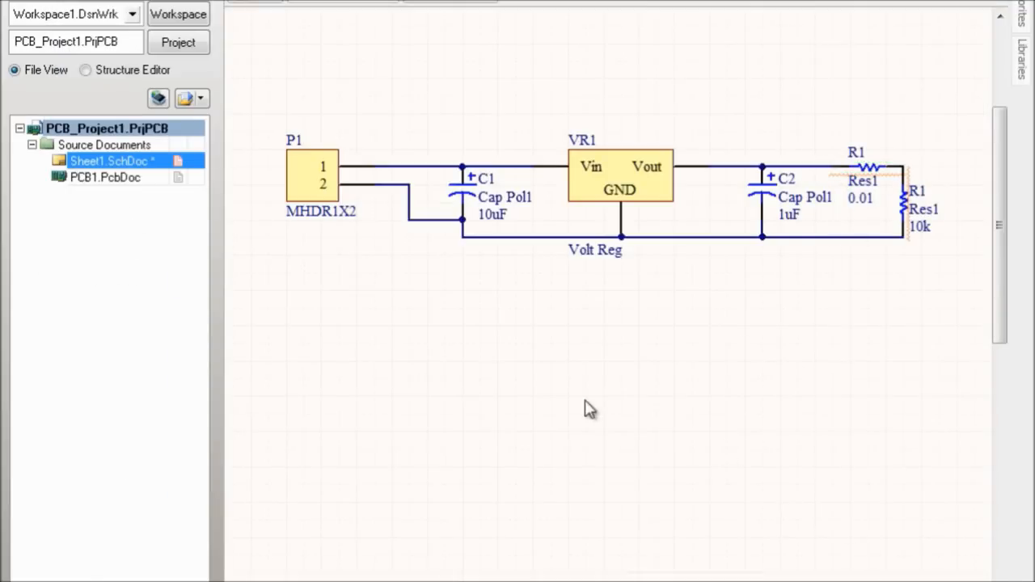
- Compile the PCB project and open the details of the duplicate designator error
click(186, 1)
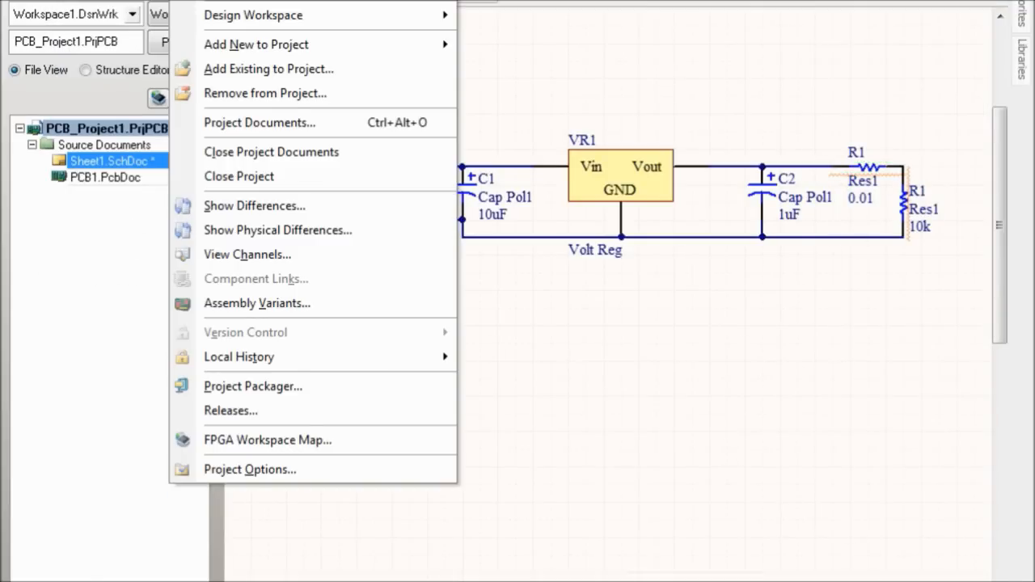
click(259, 1)
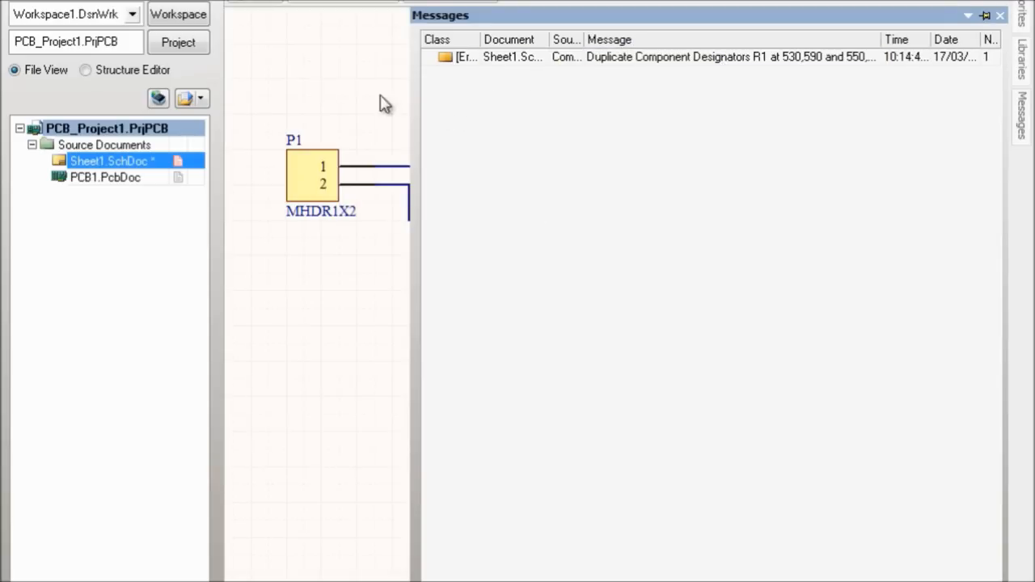
double_click(473, 58)
- Locate each of the two R1 resistors from the compile error details, close the details and clear the schematic highlighting
click(274, 156)
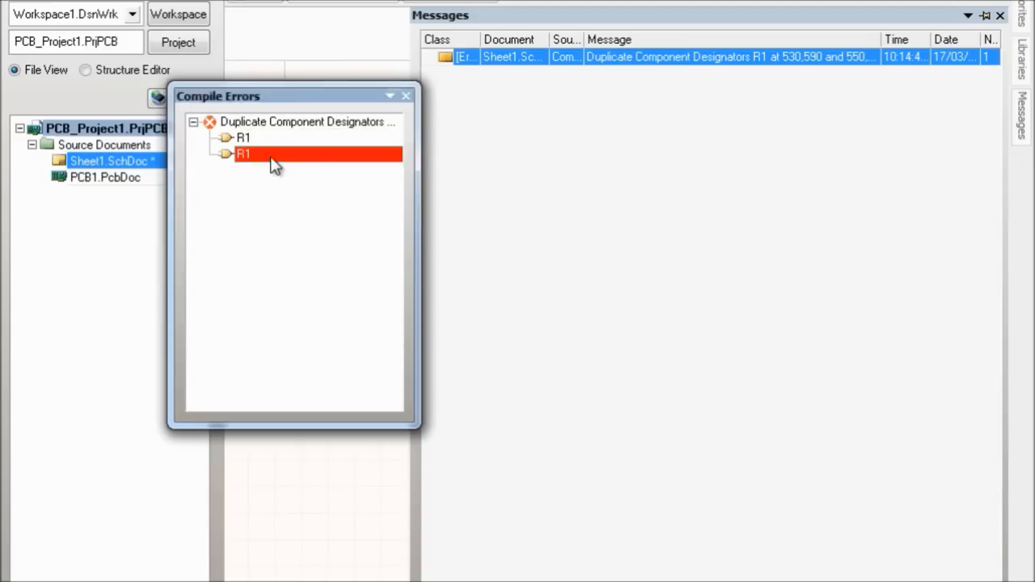
click(270, 138)
click(270, 155)
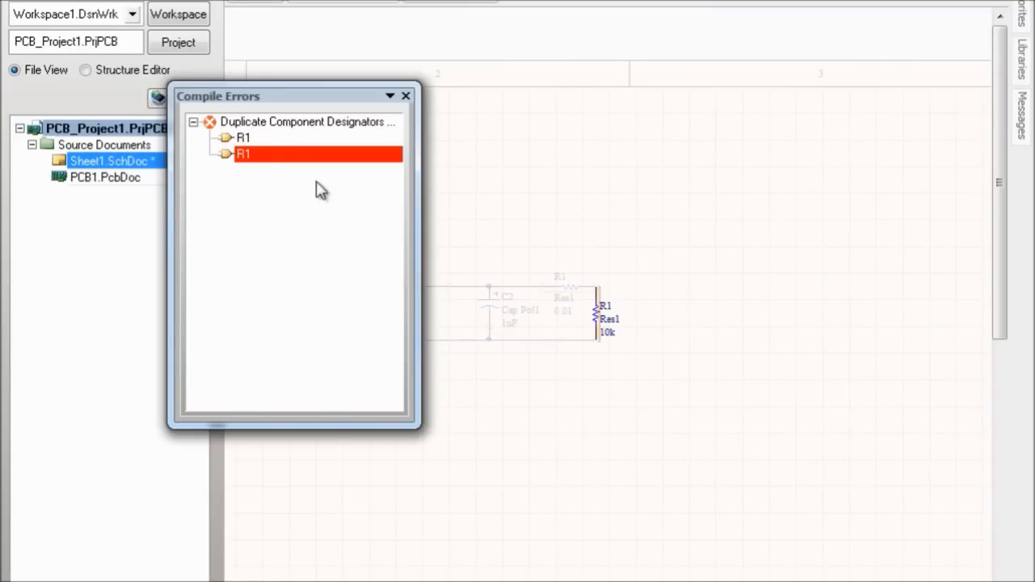
click(278, 137)
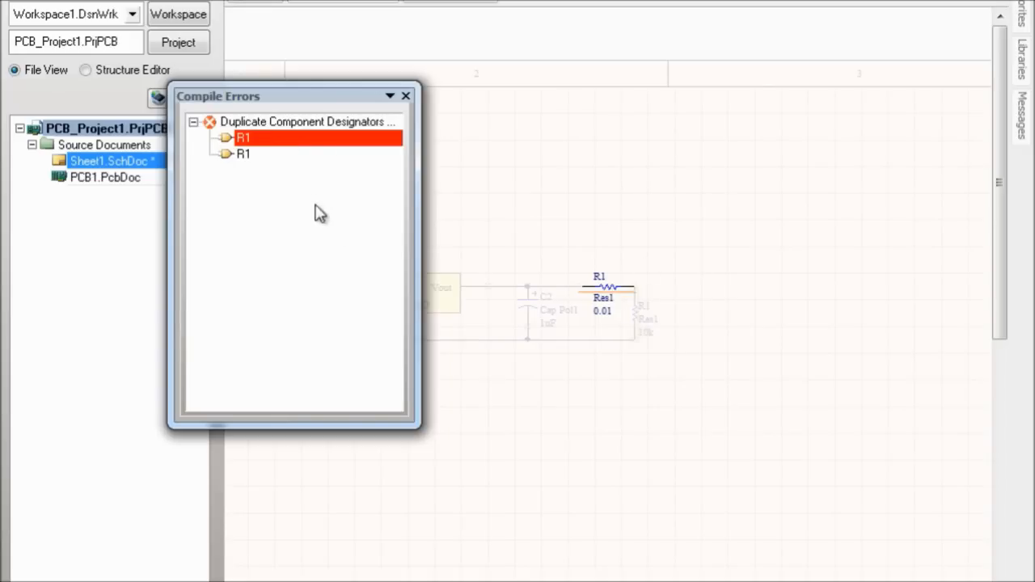
click(292, 154)
click(293, 141)
click(311, 158)
click(405, 96)
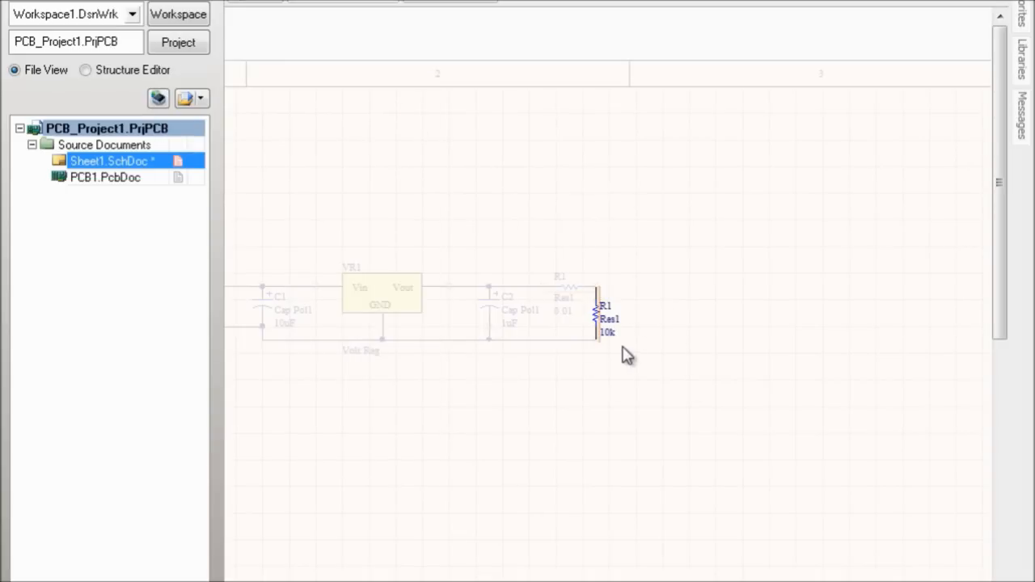
click(602, 272)
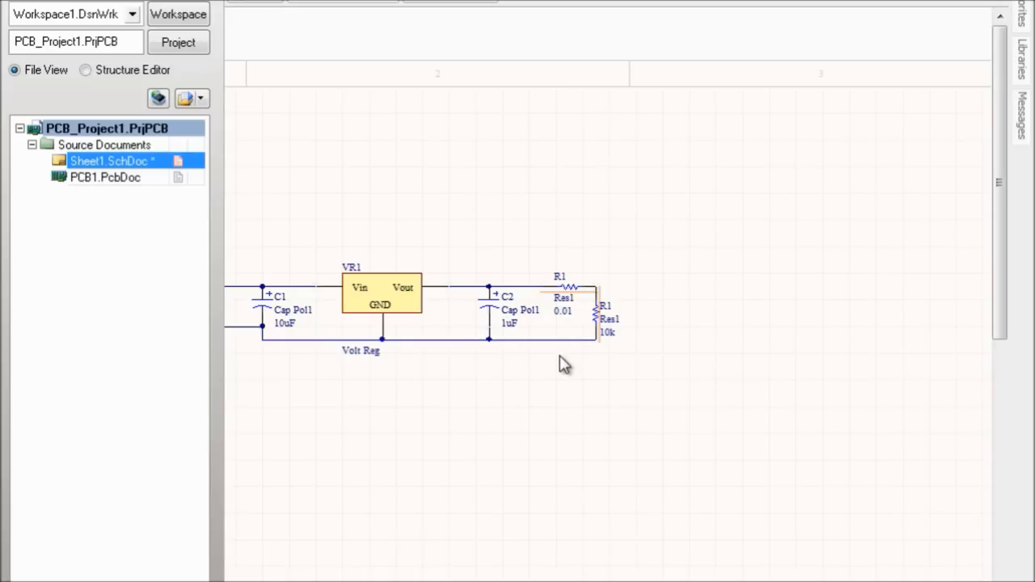
- Change the designator of the 0.01 resistor to R2 and clear the selection
ctrl+scroll(590, 423, up, 3)
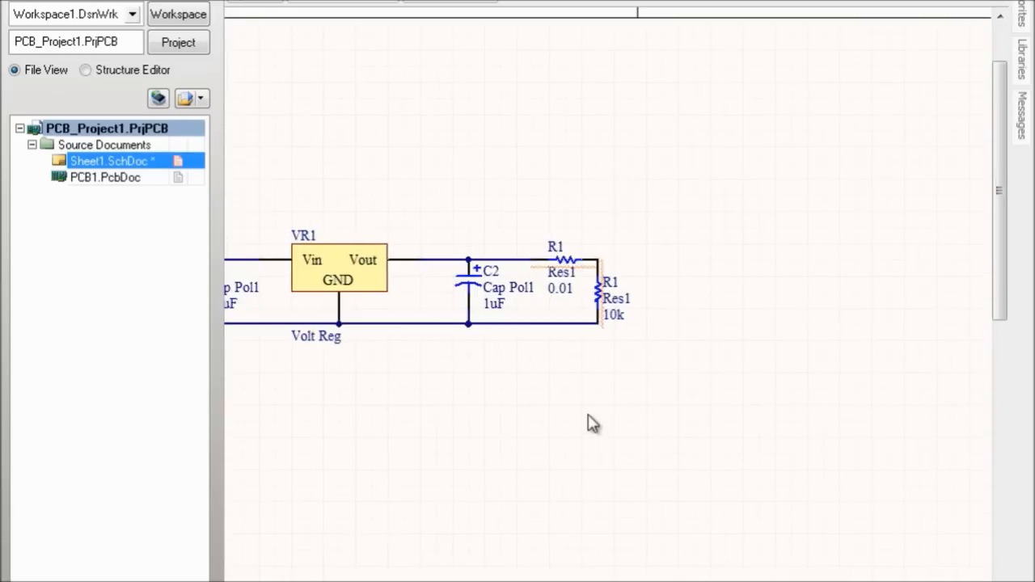
ctrl+scroll(566, 264, down, 4)
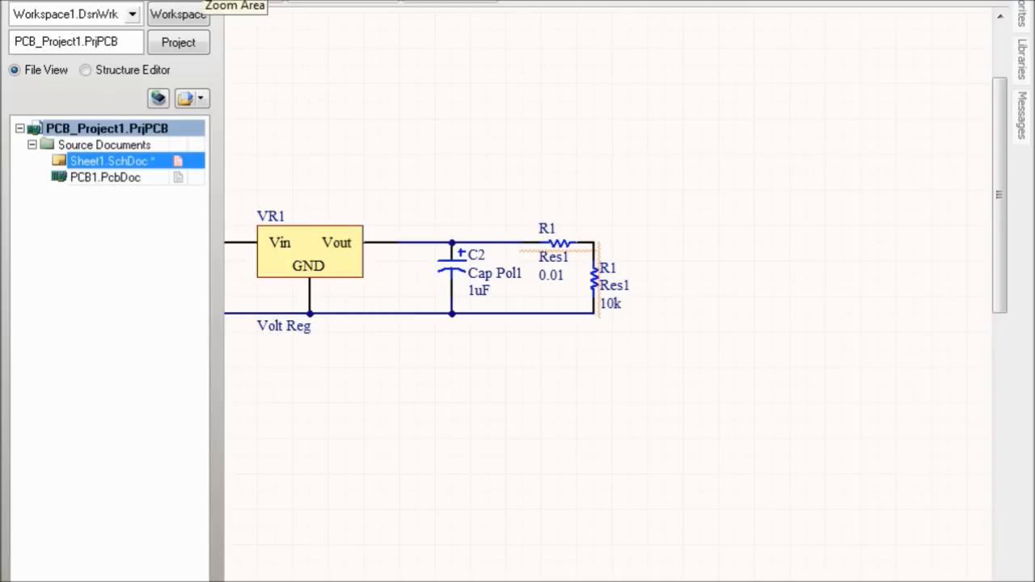
click(205, 0)
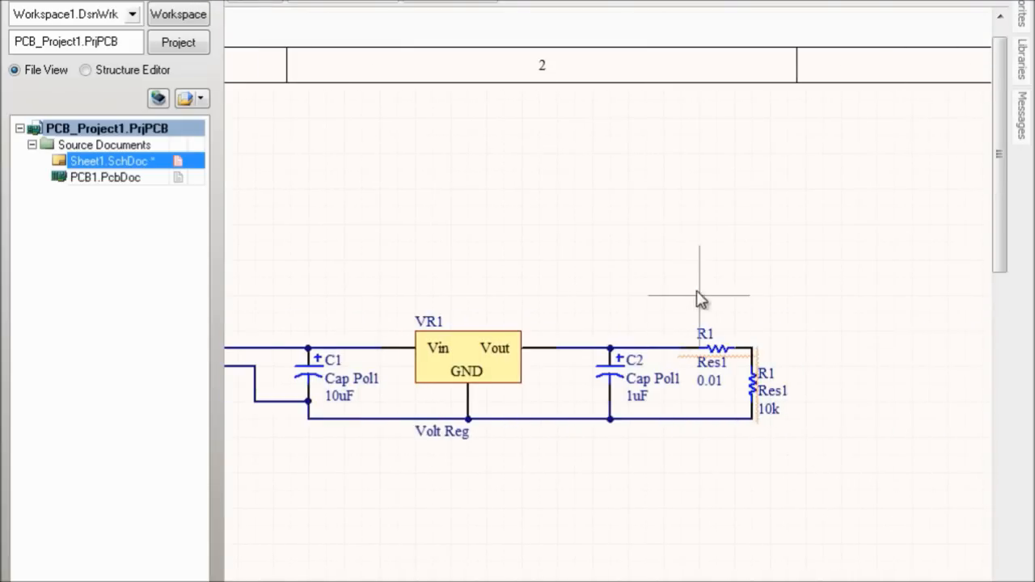
click(699, 261)
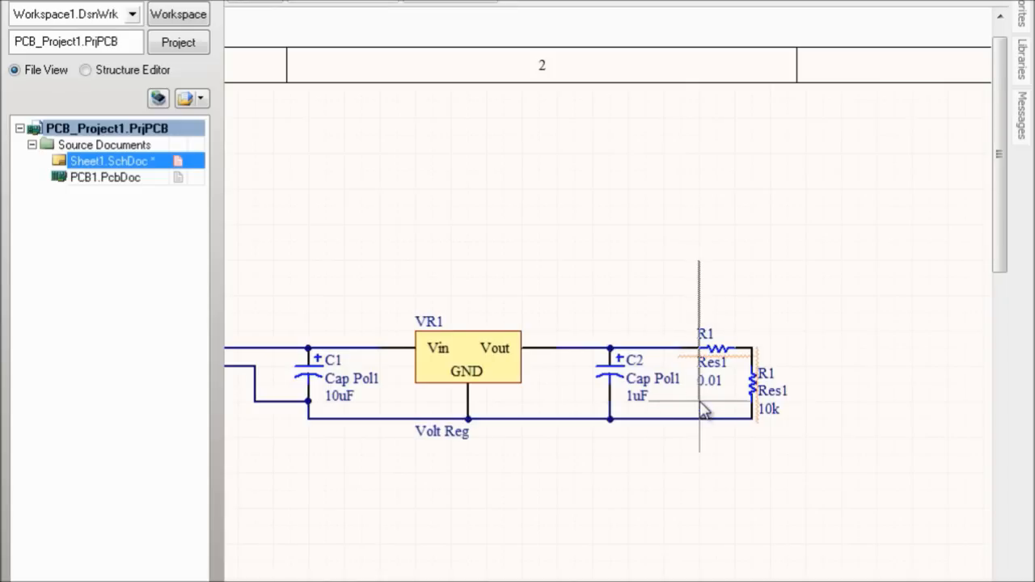
click(832, 474)
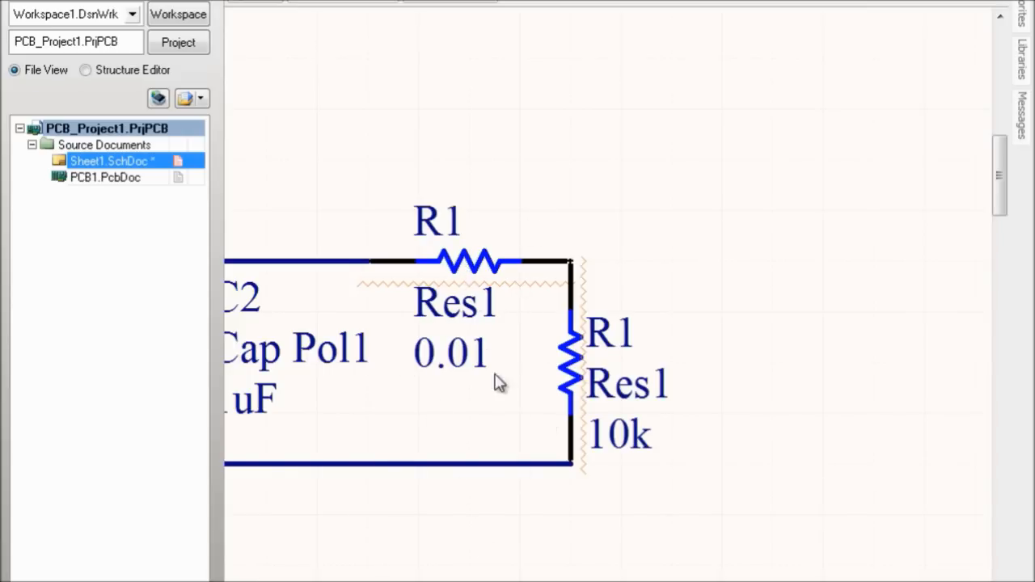
double_click(473, 263)
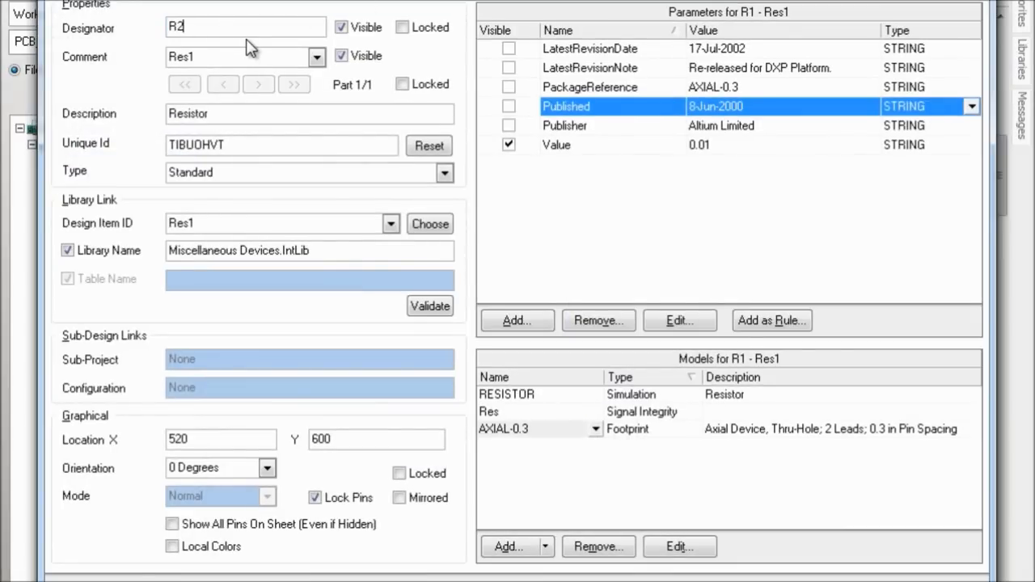
key(Return)
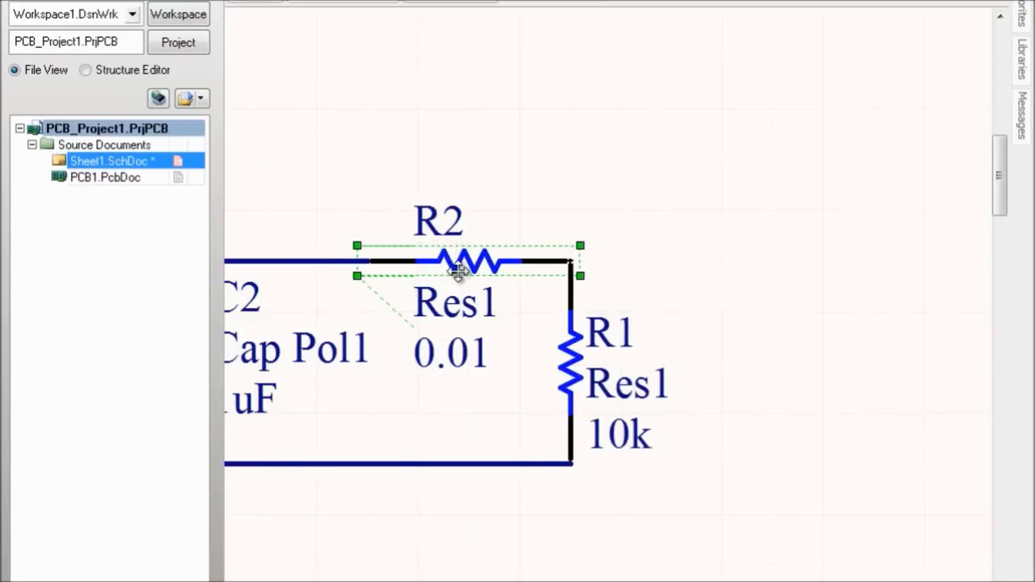
ctrl+scroll(612, 365, down, 4)
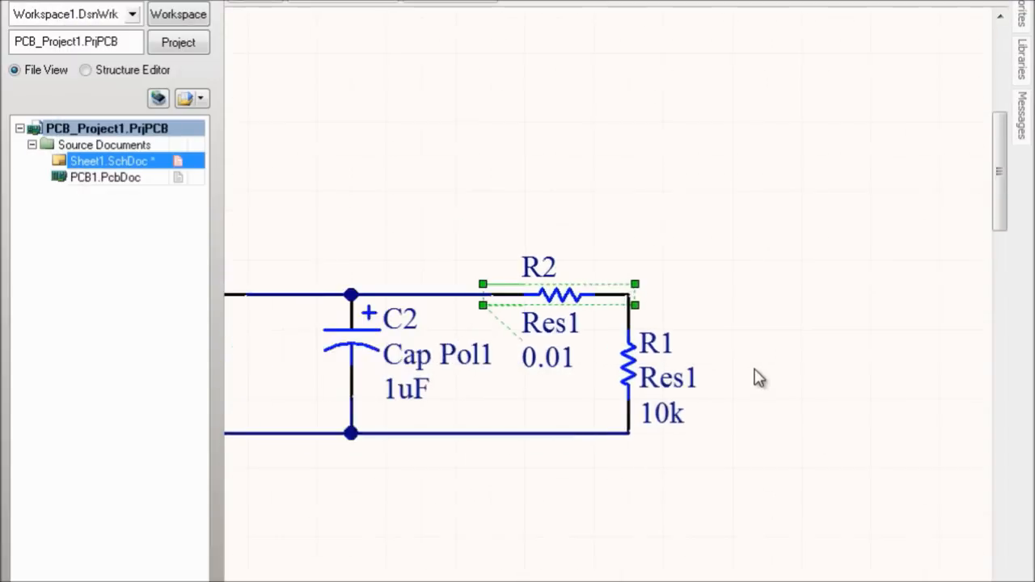
ctrl+scroll(897, 344, down, 1)
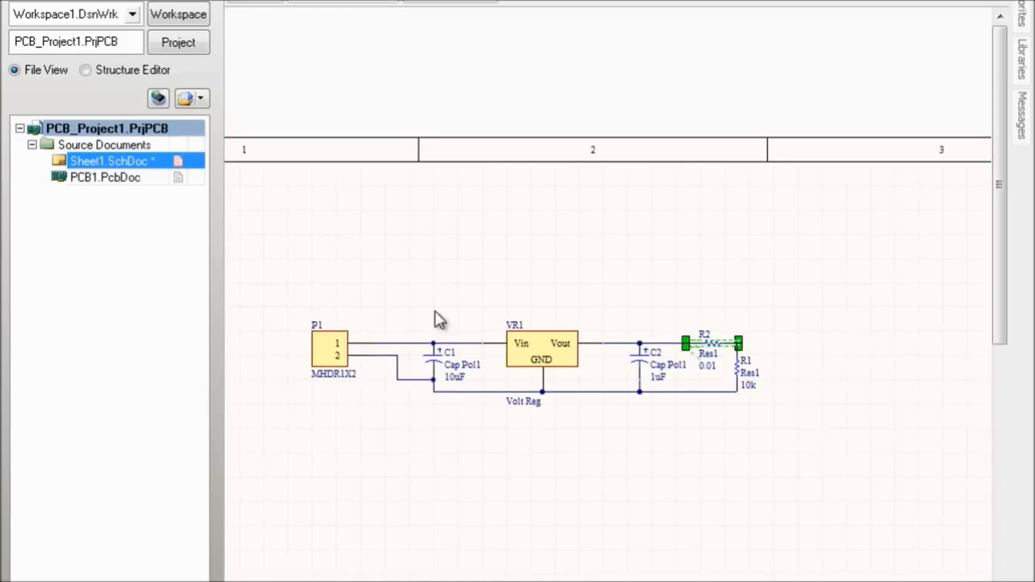
click(490, 284)
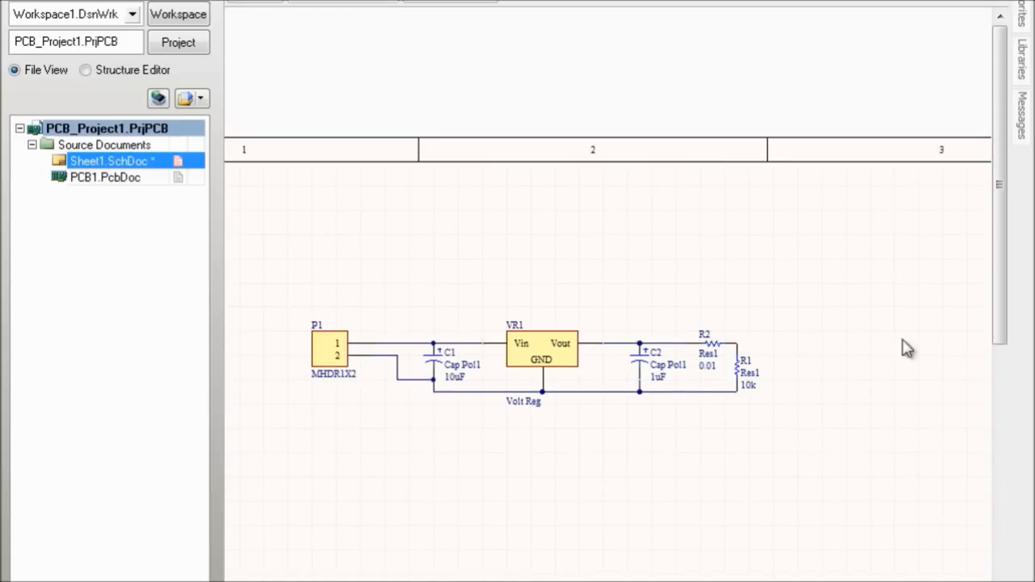
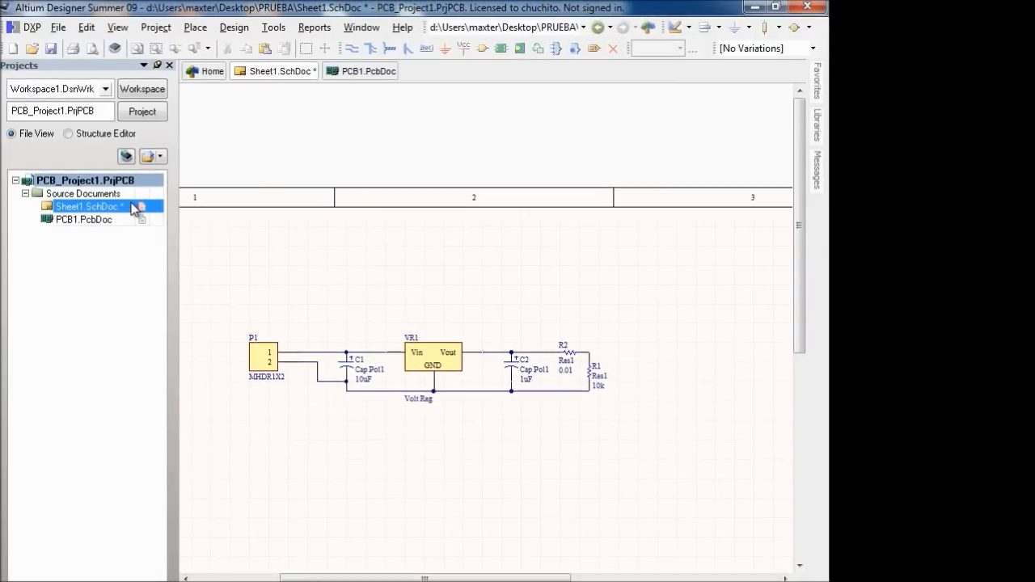
- Save Sheet1.SchDoc and recompile the PCB project PCB_Project1.PrjPCB
right_click(131, 202)
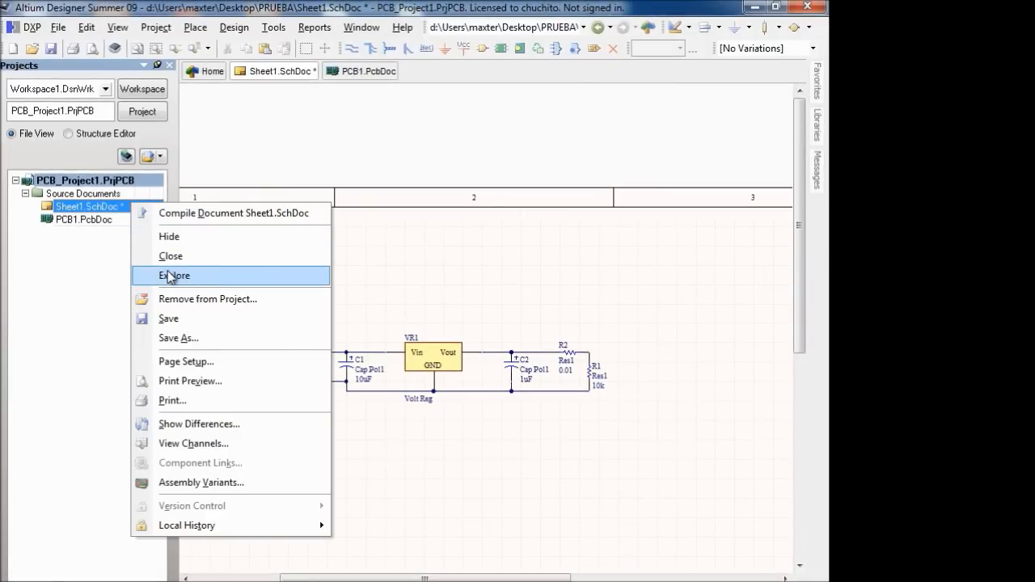
click(180, 321)
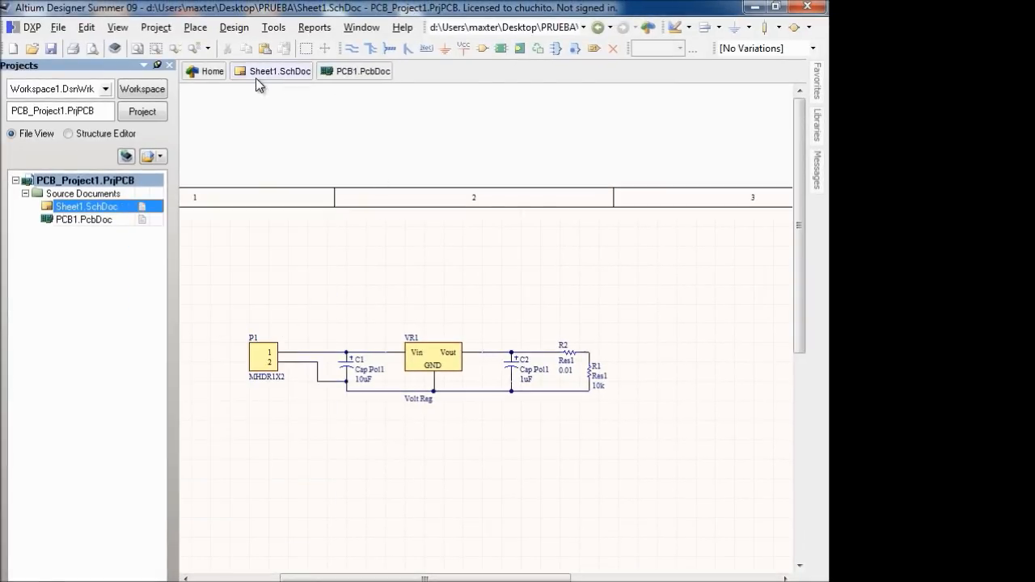
click(383, 225)
click(156, 26)
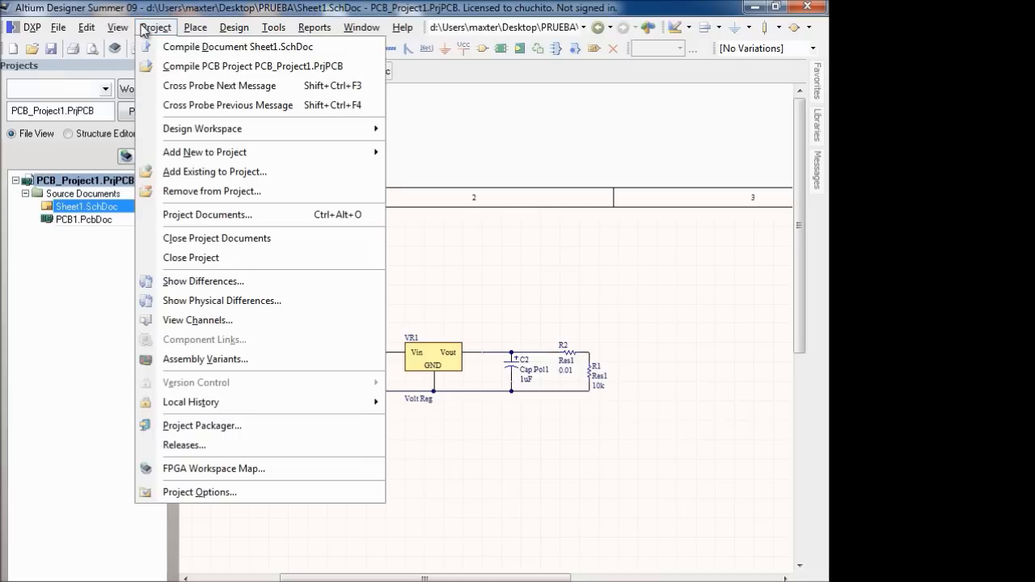
click(174, 68)
click(156, 27)
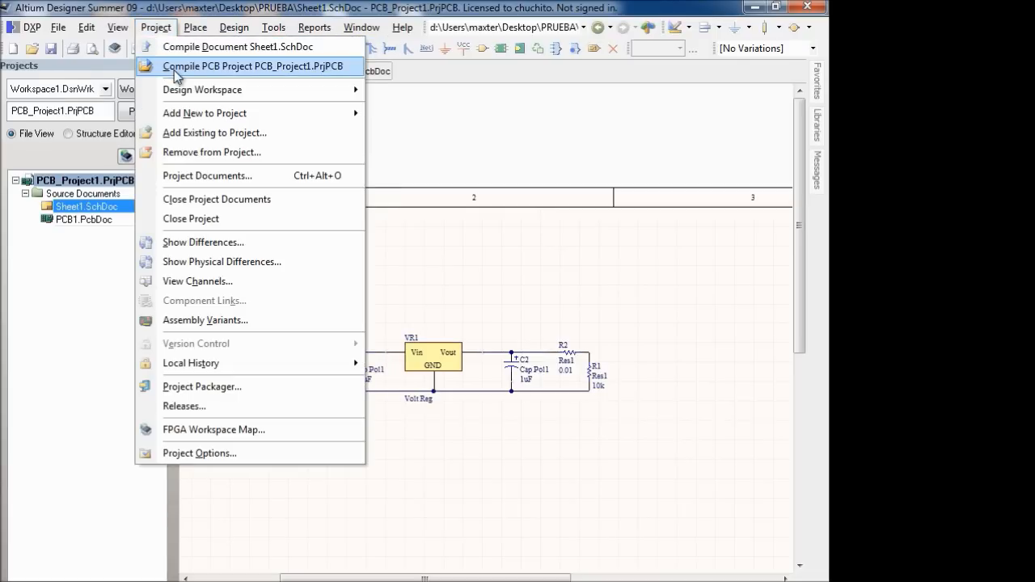
click(174, 67)
- Generate the engineering change order for updating PCB1.PcbDoc and compare its listed components and nets with the schematic
click(234, 27)
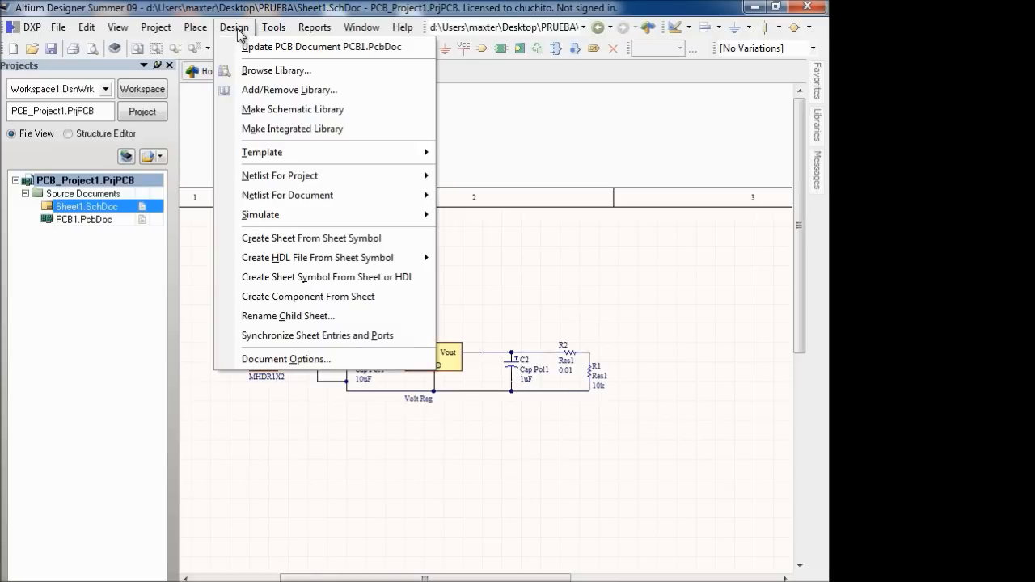
mouse_move(268, 31)
mouse_move(236, 27)
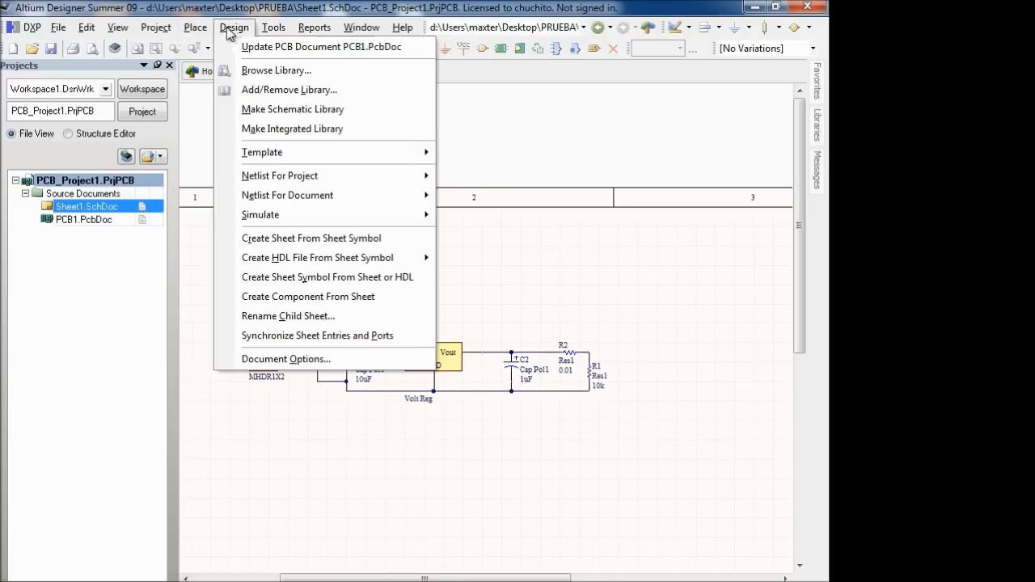
click(271, 50)
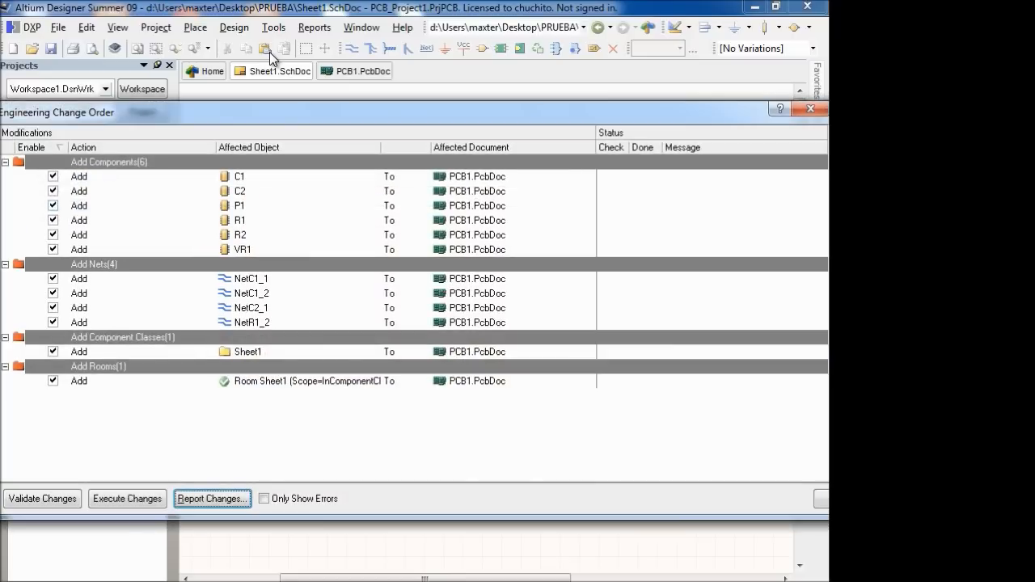
drag(425, 112, 412, 67)
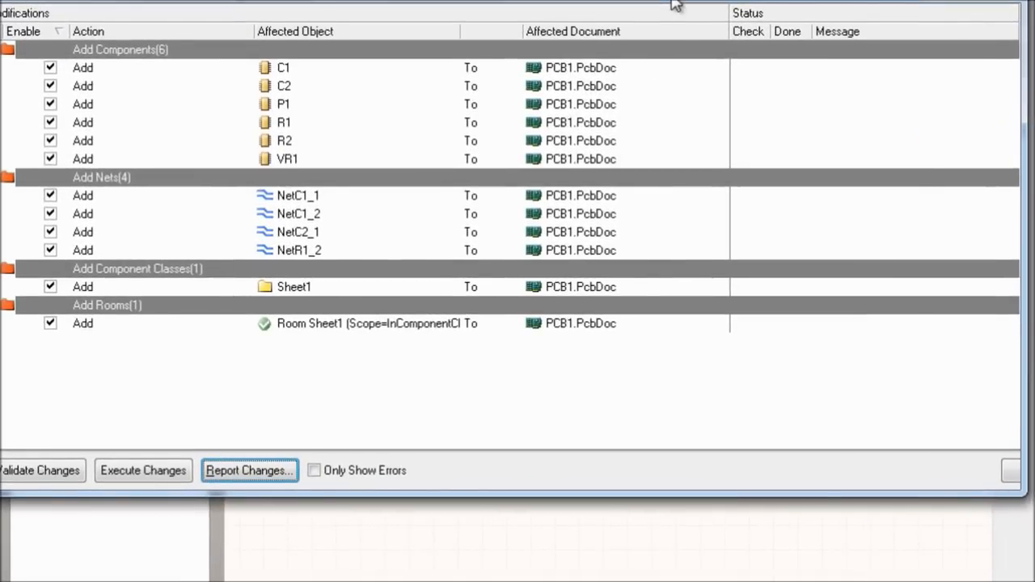
drag(671, 0, 550, 371)
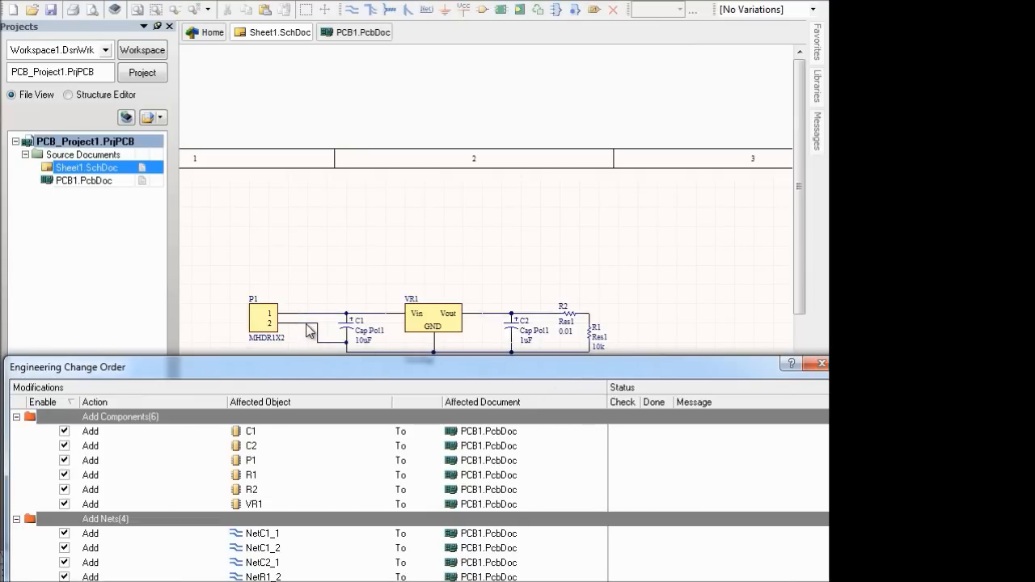
drag(361, 361, 377, 129)
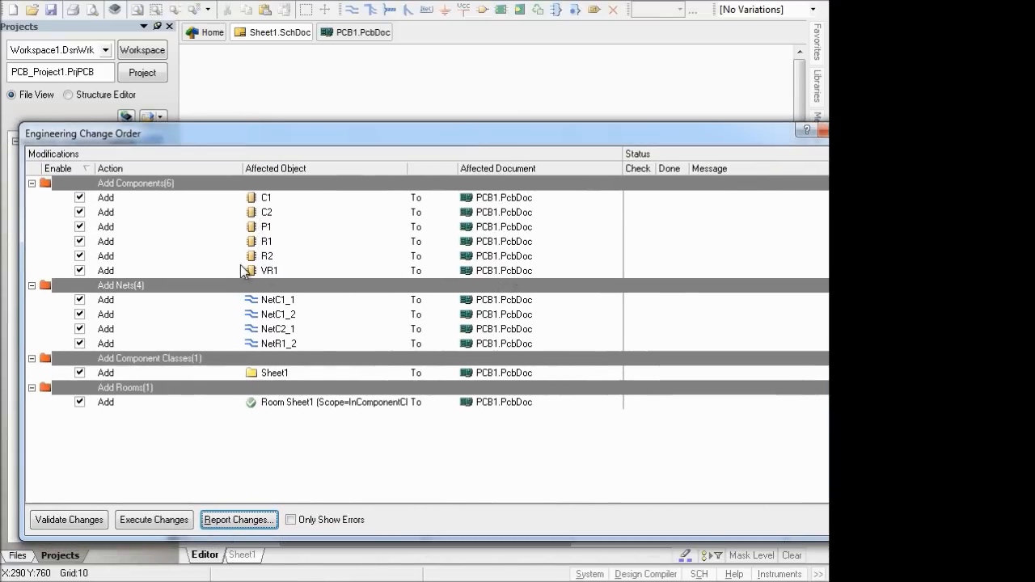
drag(606, 134, 559, 389)
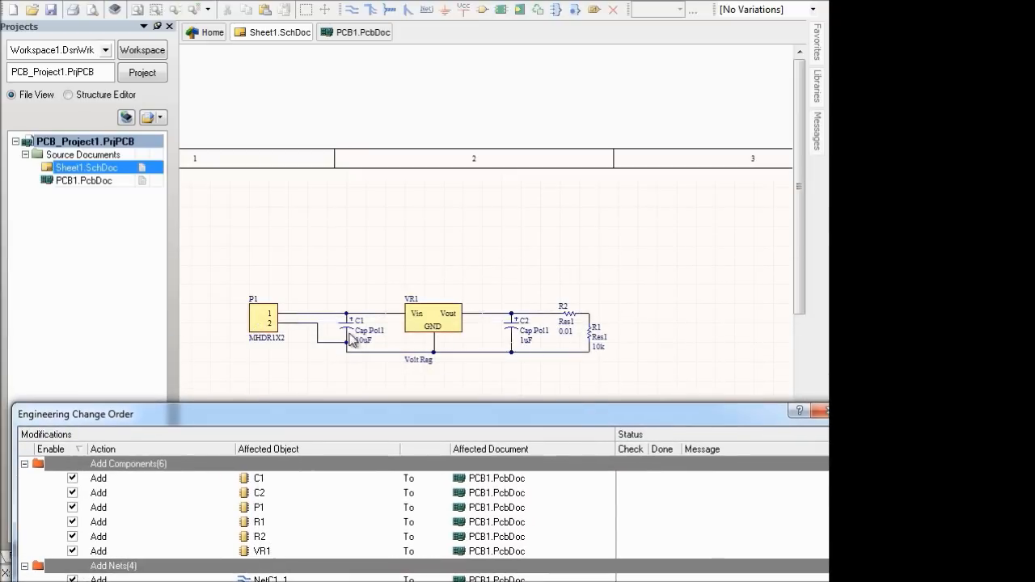
drag(584, 419, 568, 132)
drag(530, 99, 650, 75)
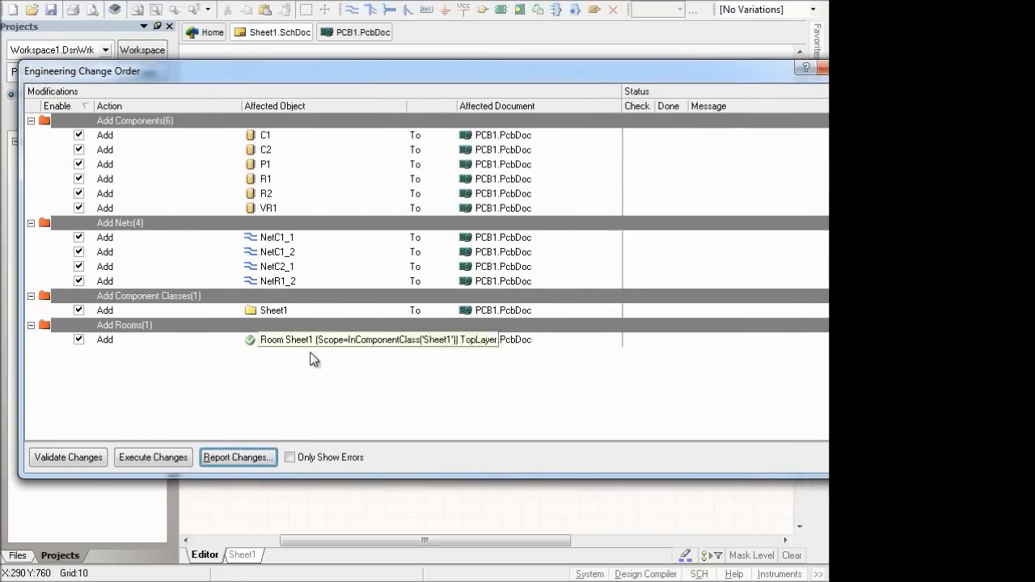
- Execute the changes on PCB1.PcbDoc, validate them again and close the engineering change order
click(158, 457)
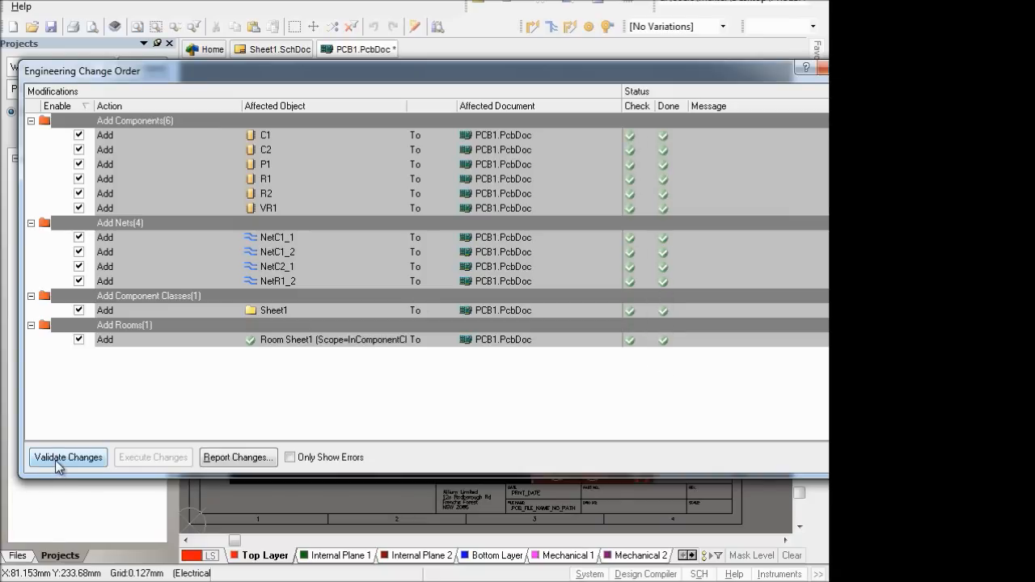
drag(653, 87, 645, 121)
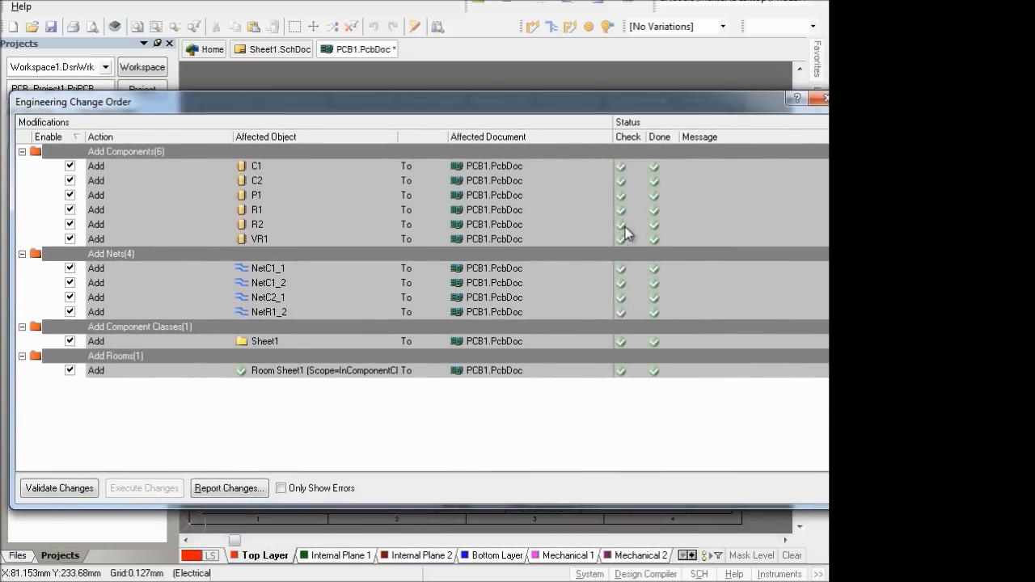
drag(676, 115, 699, 95)
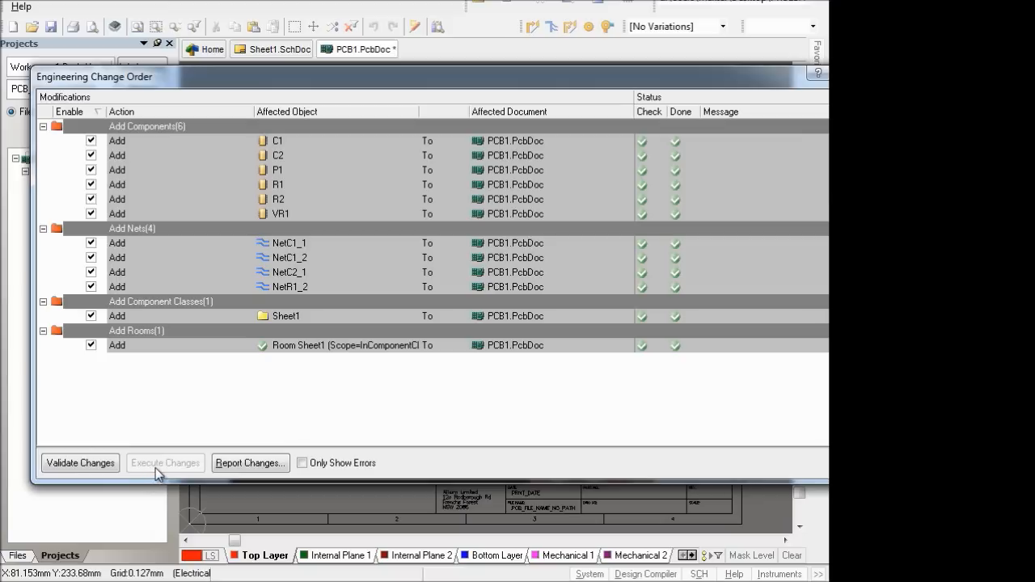
click(78, 464)
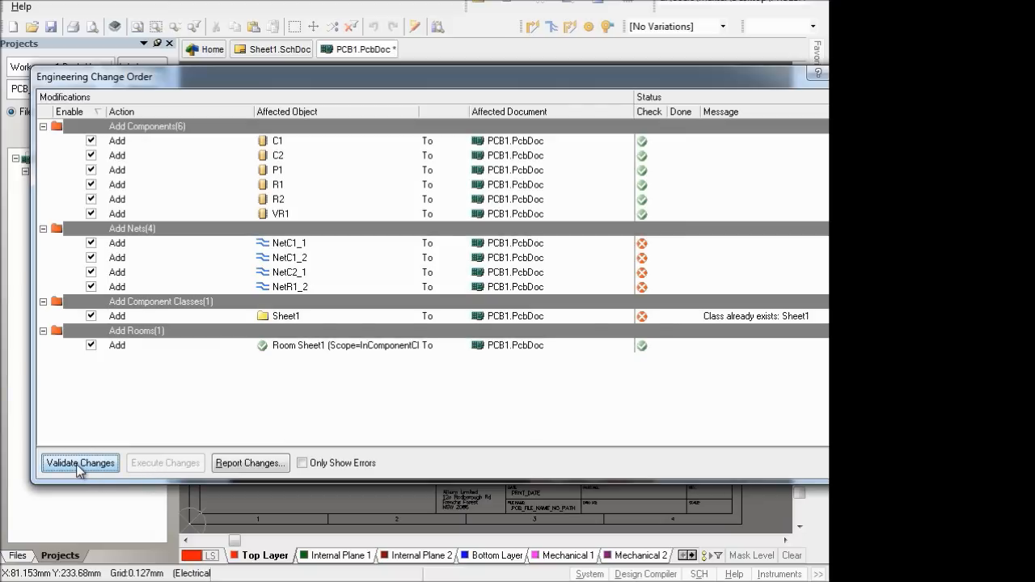
drag(718, 82, 594, 253)
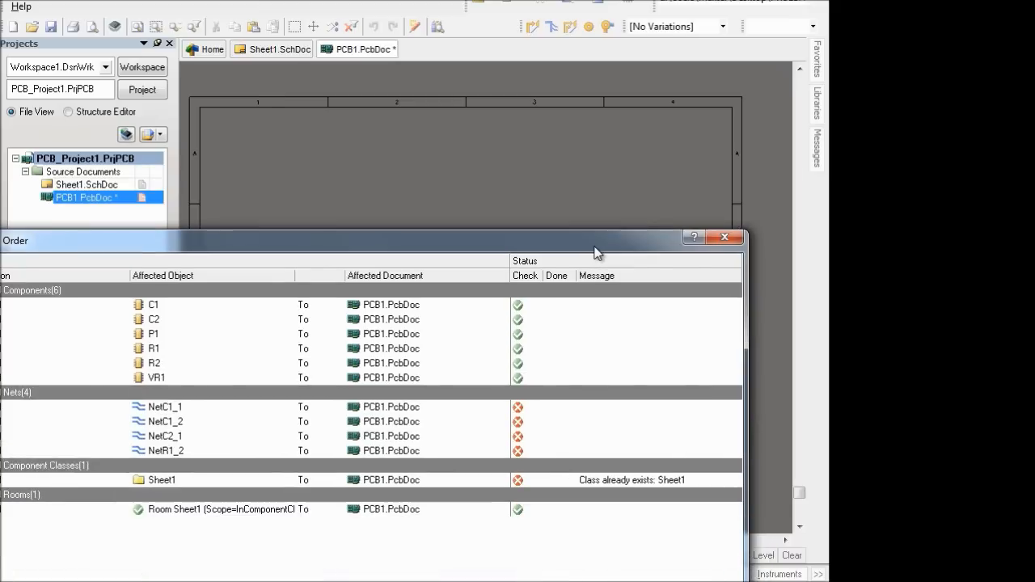
click(732, 237)
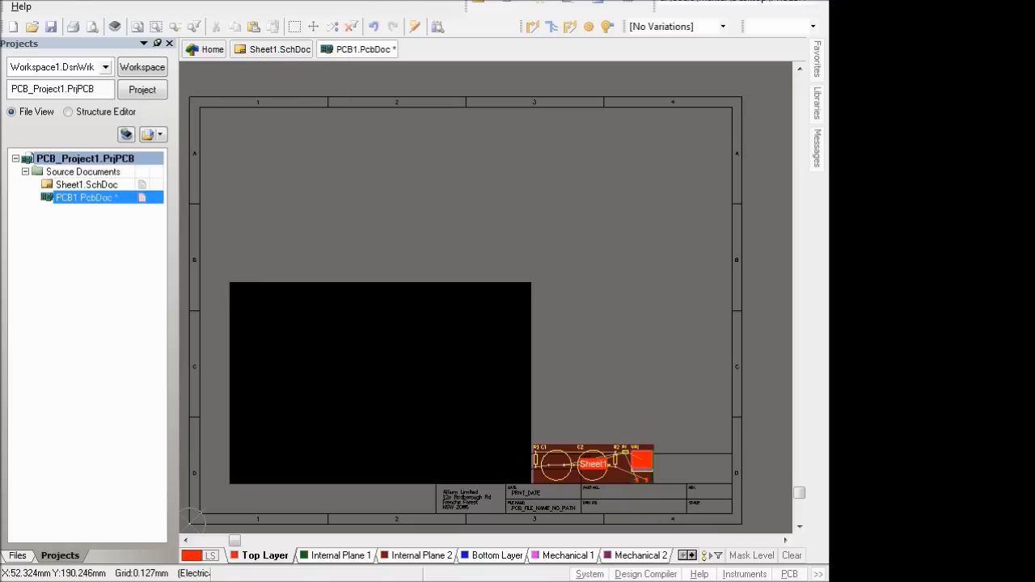
- Examine the imported component footprints and their connection lines in the Sheet1 room beside the black board area
click(157, 27)
click(509, 411)
click(696, 515)
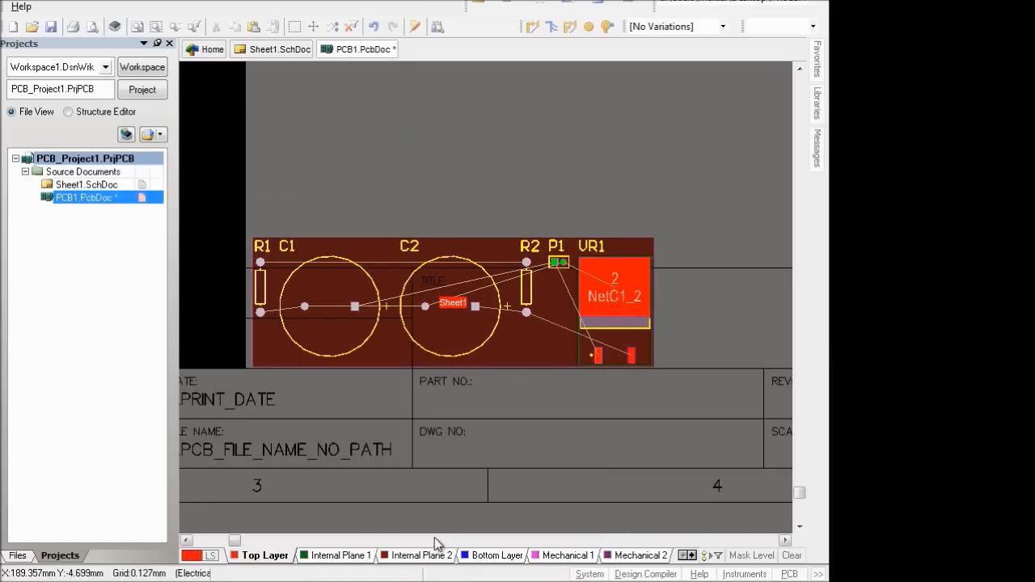
click(186, 540)
click(187, 540)
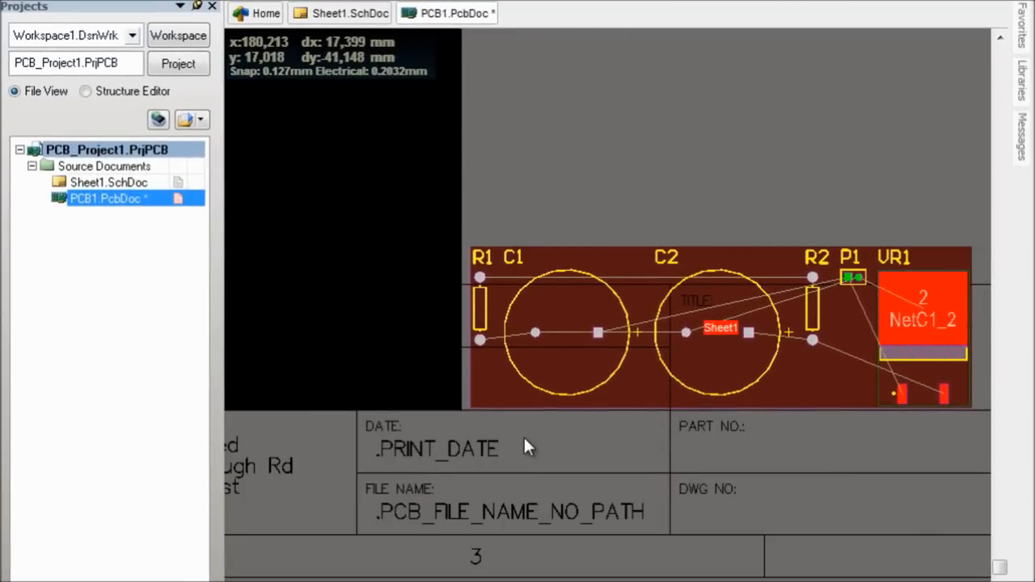
ctrl+scroll(524, 438, down, 3)
ctrl+scroll(527, 432, up, 3)
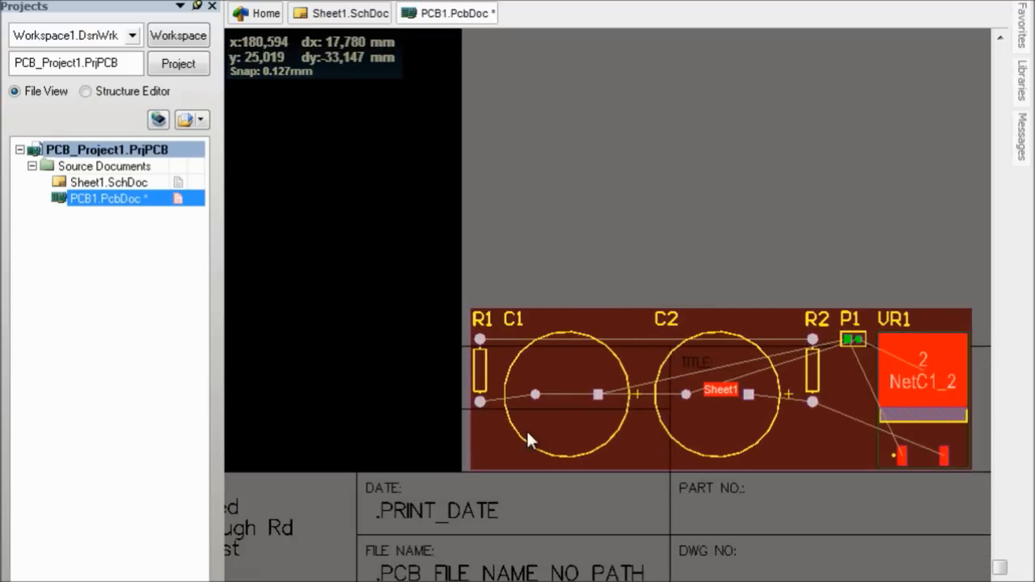
ctrl+scroll(527, 432, down, 3)
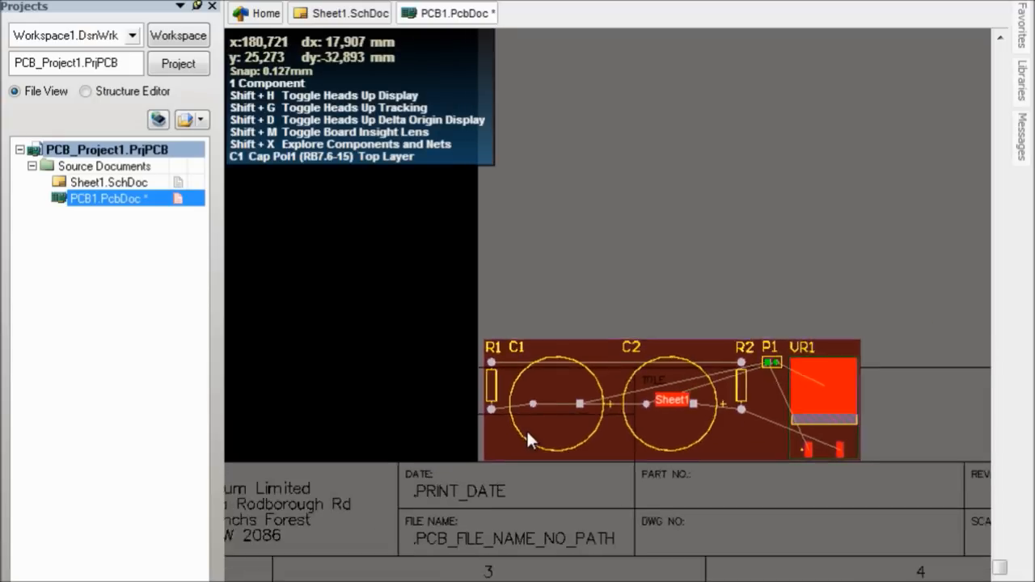
ctrl+scroll(553, 438, down, 3)
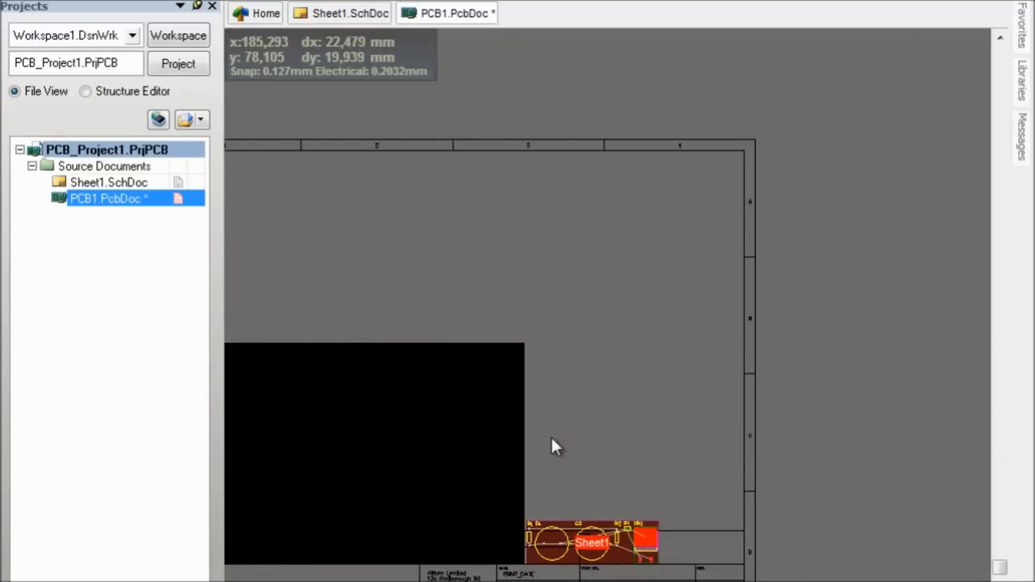
ctrl+scroll(549, 438, down, 1)
ctrl+scroll(549, 444, up, 3)
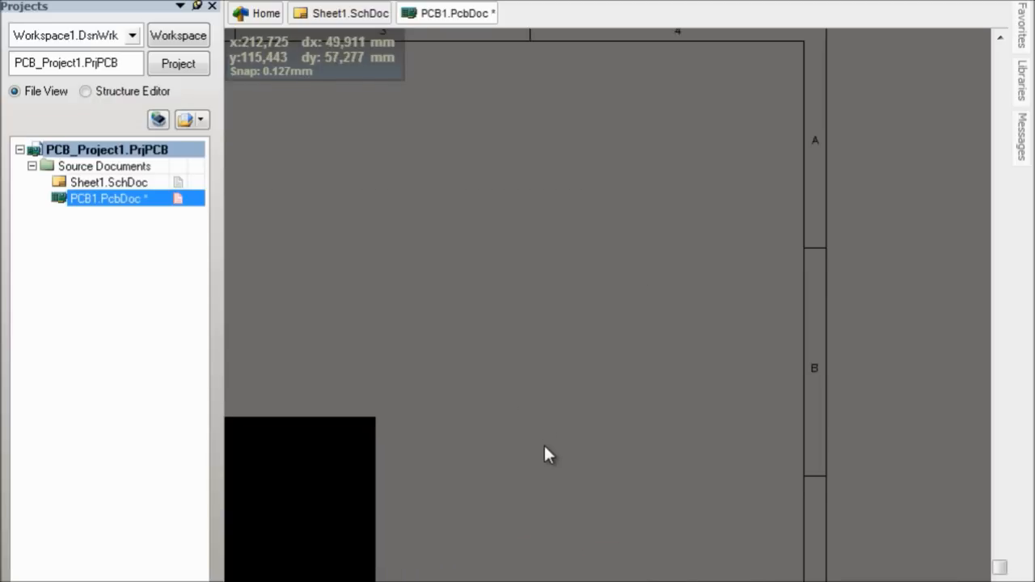
- Move R1, C1, C2, VR1, R2 and P1 out of the Sheet1 room and spread them over the black board area
scroll(544, 443, down, 4)
ctrl+scroll(699, 550, down, 2)
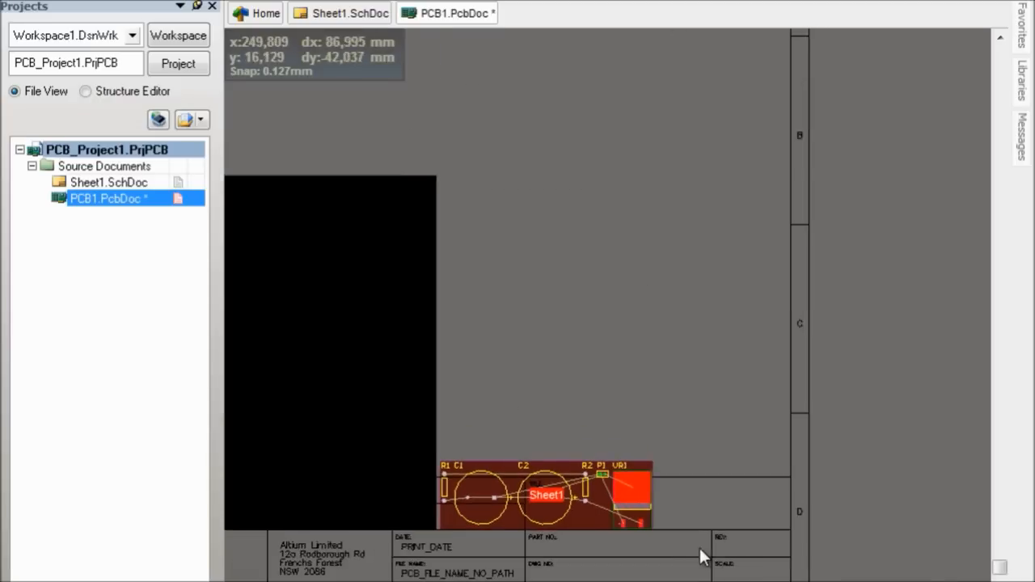
drag(501, 521, 296, 498)
drag(523, 525, 347, 487)
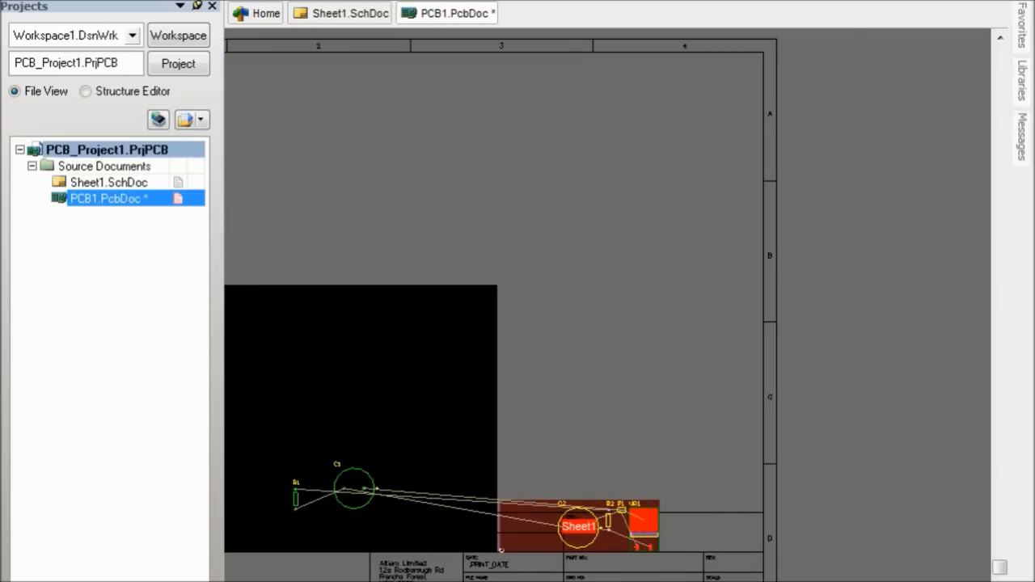
scroll(606, 308, left, 2)
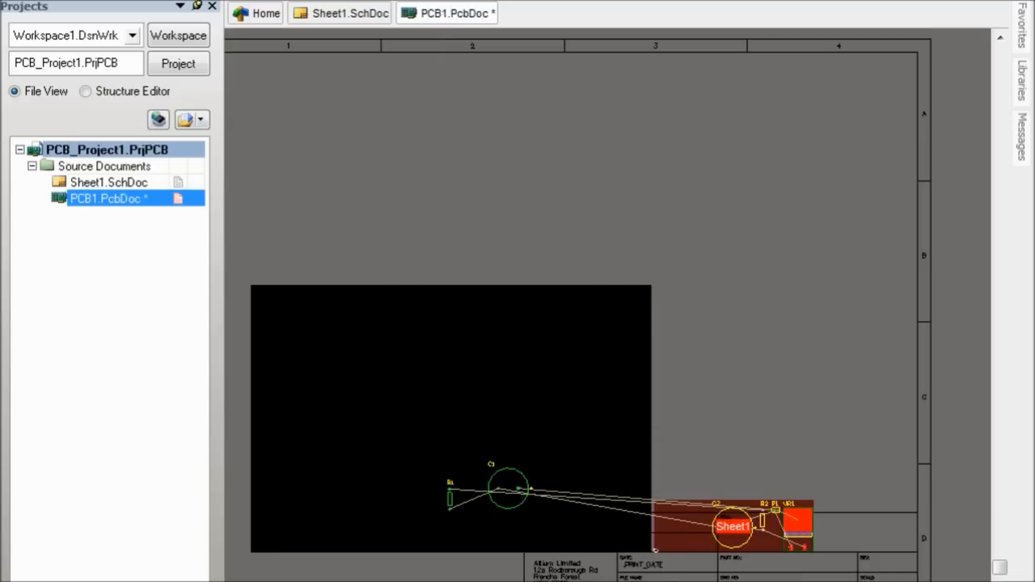
drag(726, 532, 433, 386)
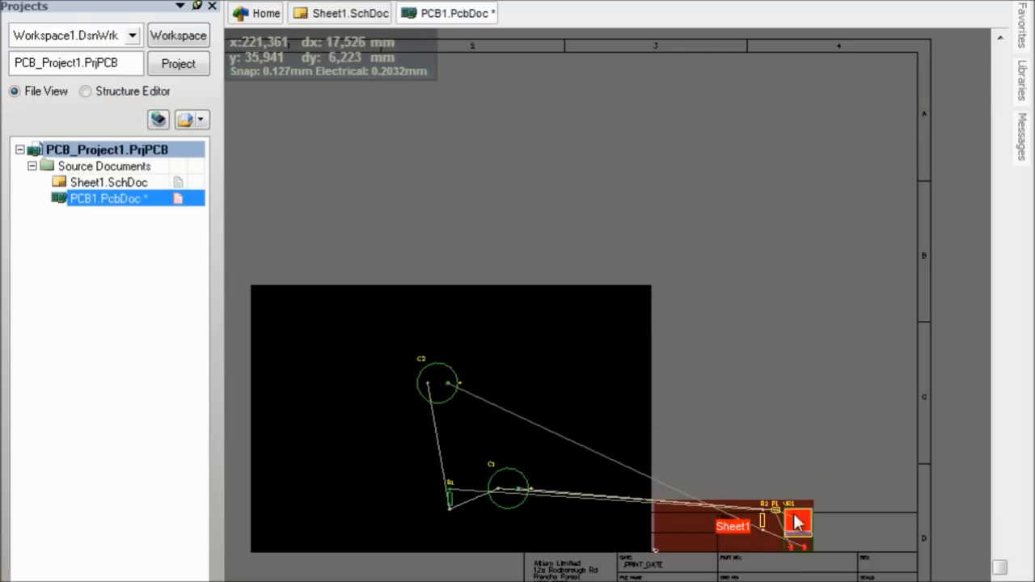
drag(794, 527, 528, 390)
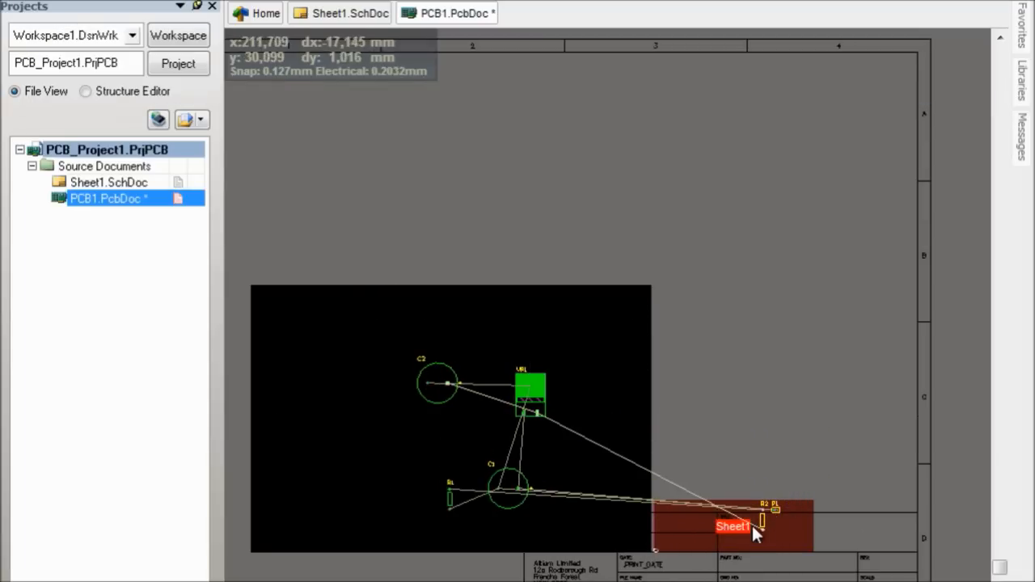
drag(761, 518, 341, 451)
drag(779, 506, 335, 477)
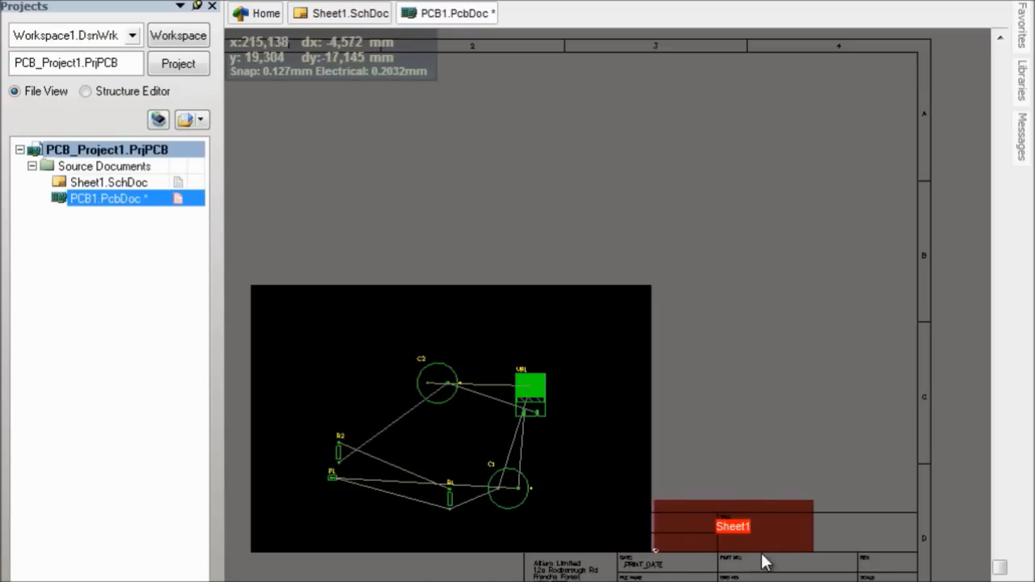
- Delete the empty Sheet1 room beside the board area
ctrl+scroll(668, 555, up, 5)
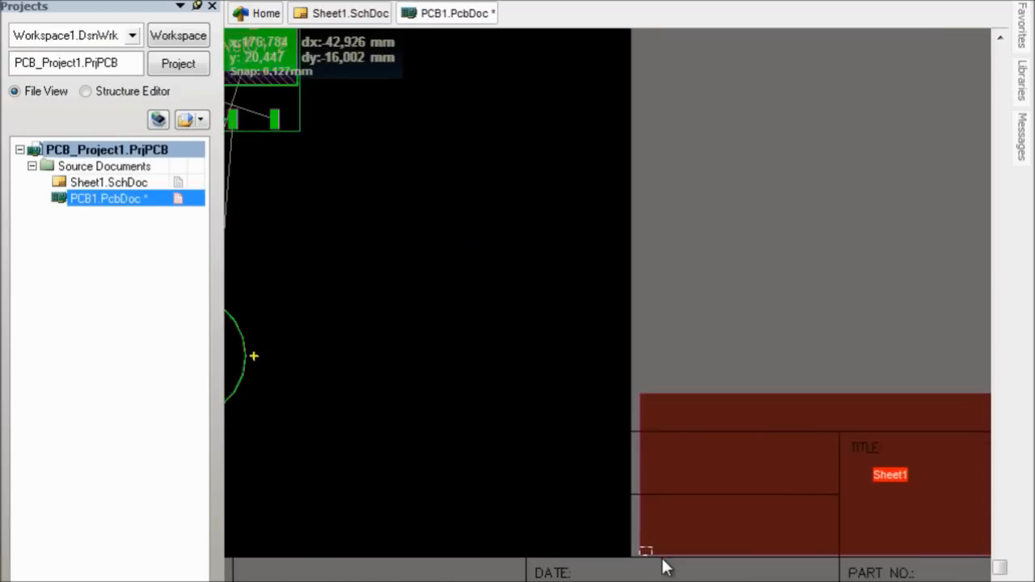
ctrl+scroll(648, 564, up, 3)
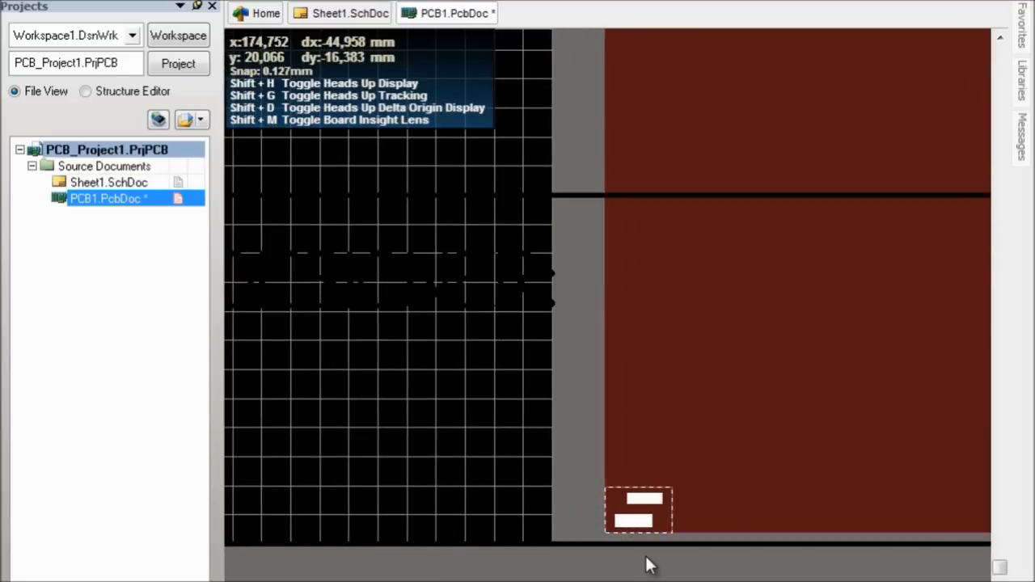
ctrl+scroll(646, 561, down, 4)
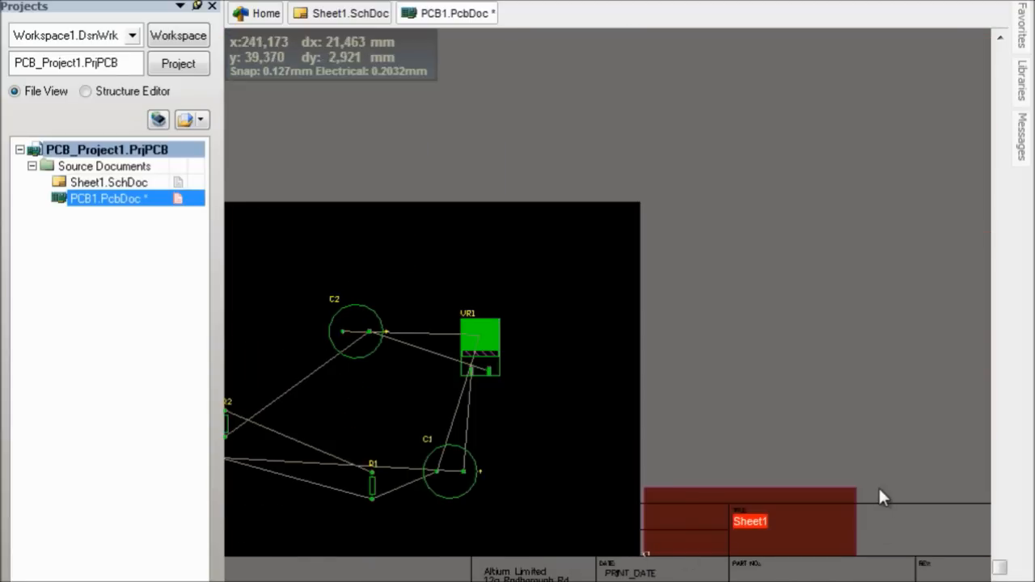
click(870, 428)
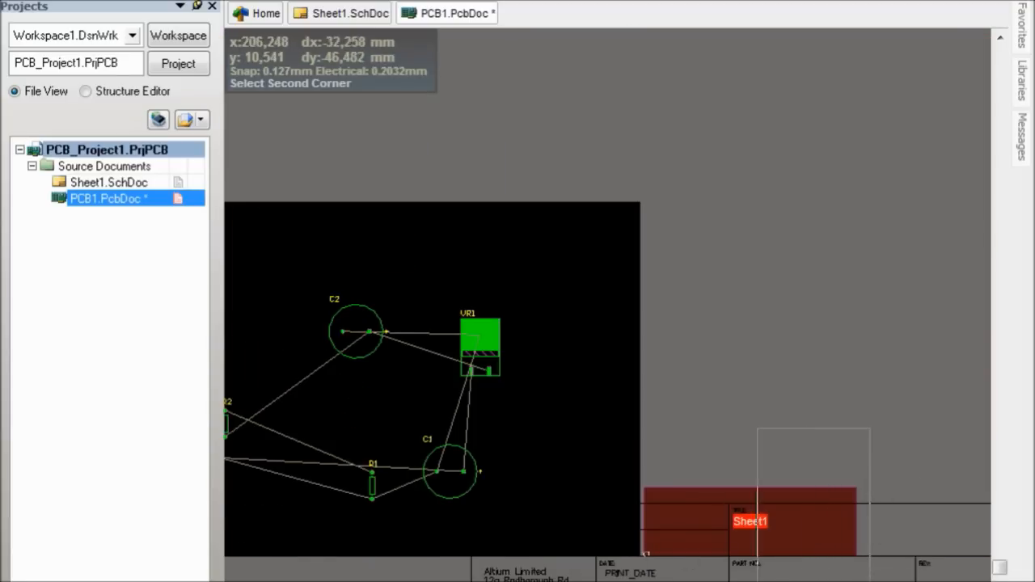
click(638, 558)
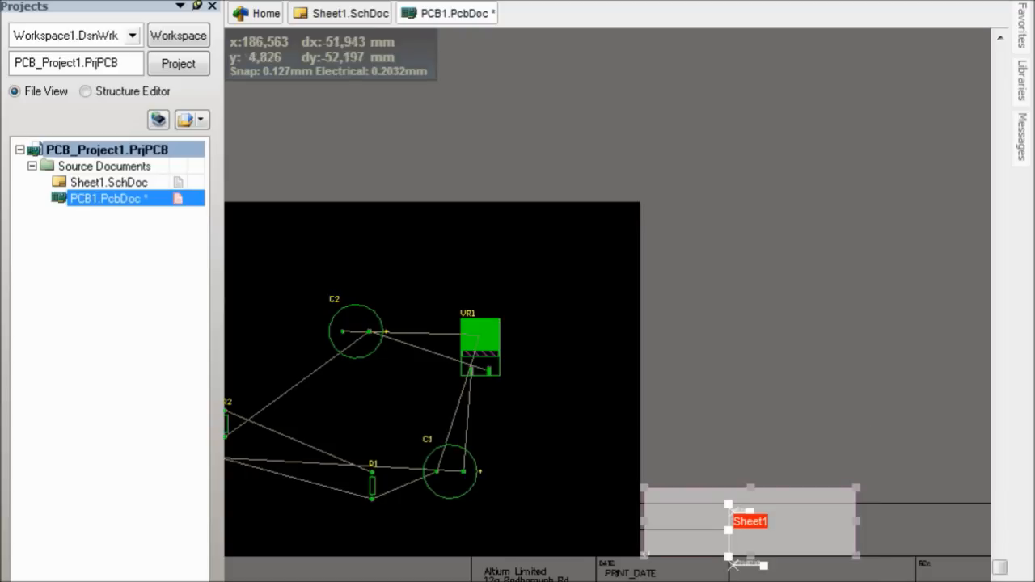
key(Delete)
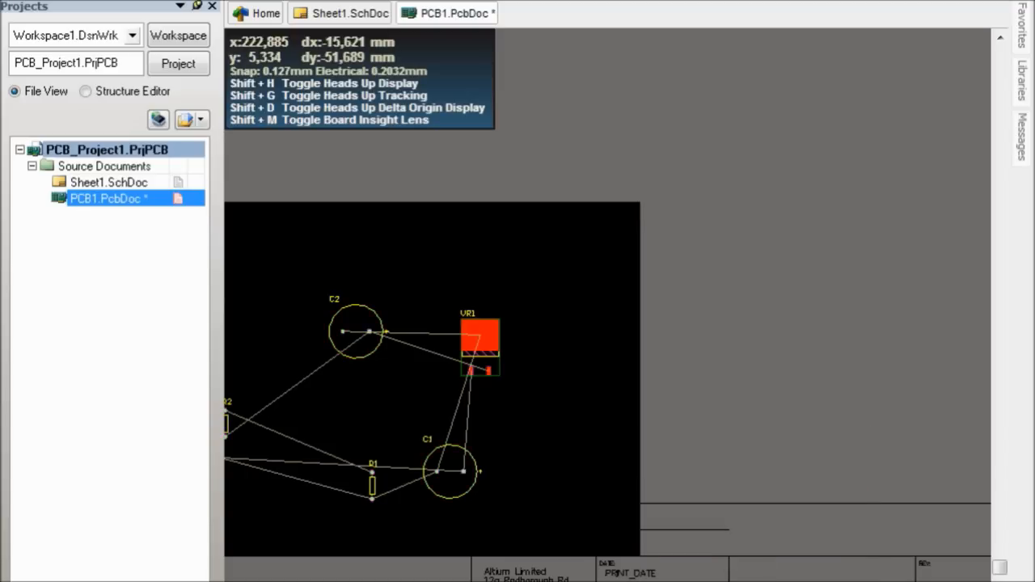
- Compare the component order in the Sheet1.SchDoc schematic with the footprints on the board, starting from connector P1
scroll(607, 306, left, 2)
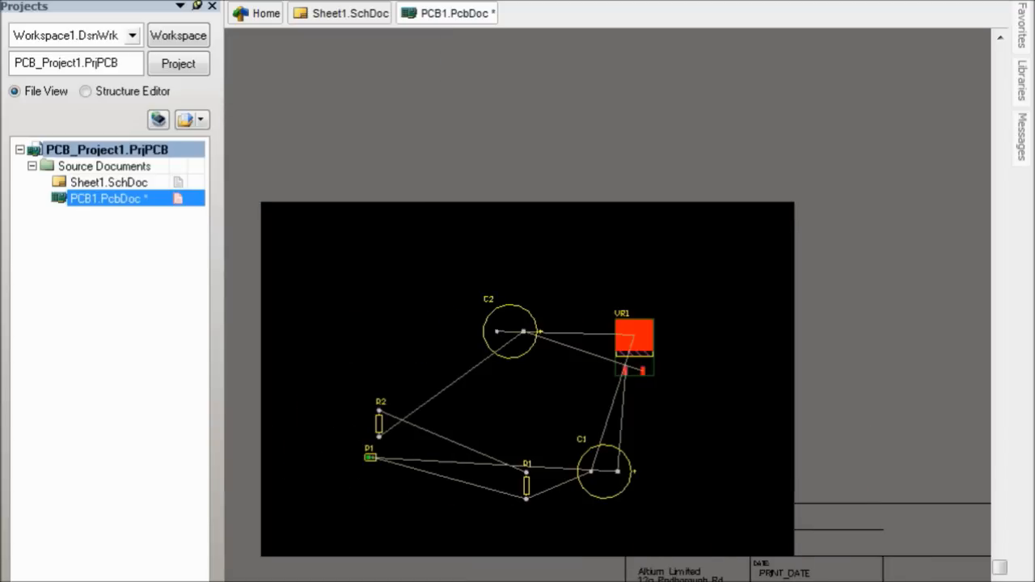
scroll(607, 306, left, 1)
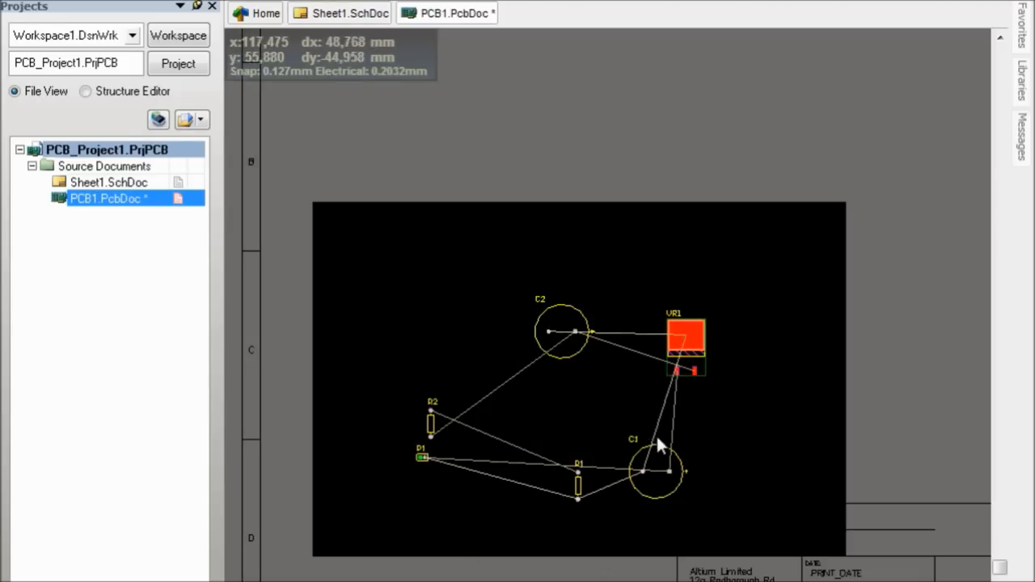
click(335, 13)
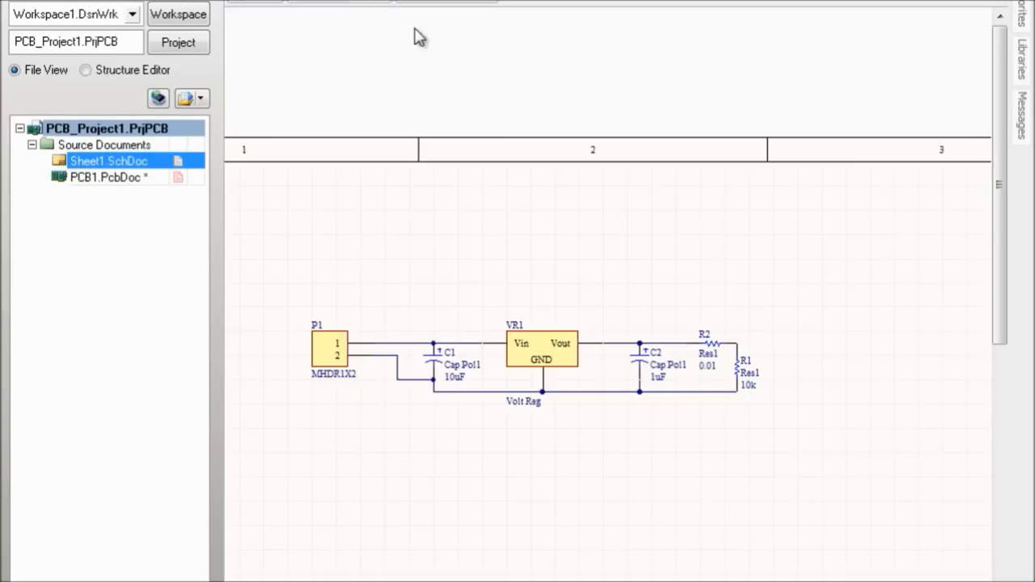
click(462, 12)
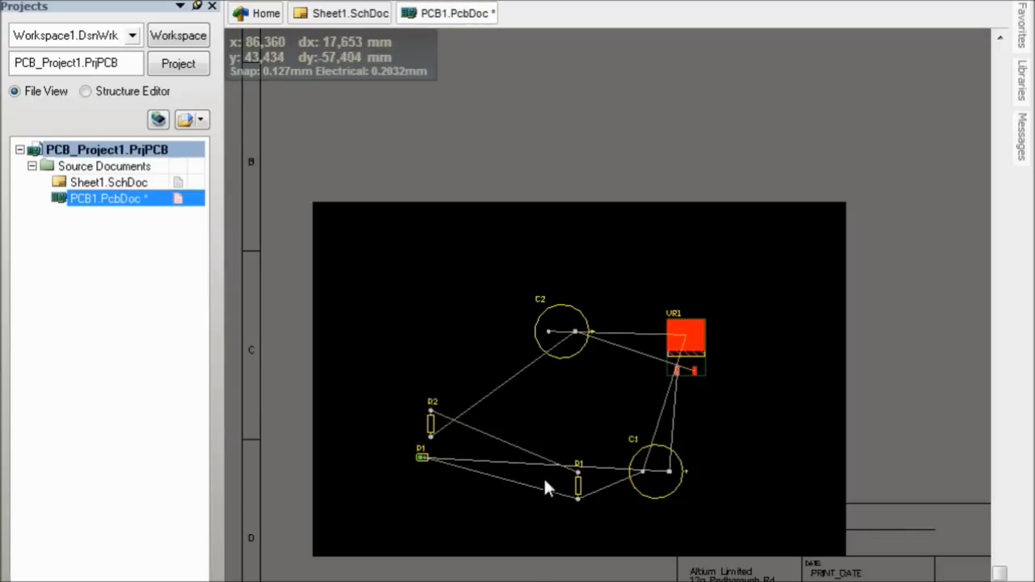
click(350, 14)
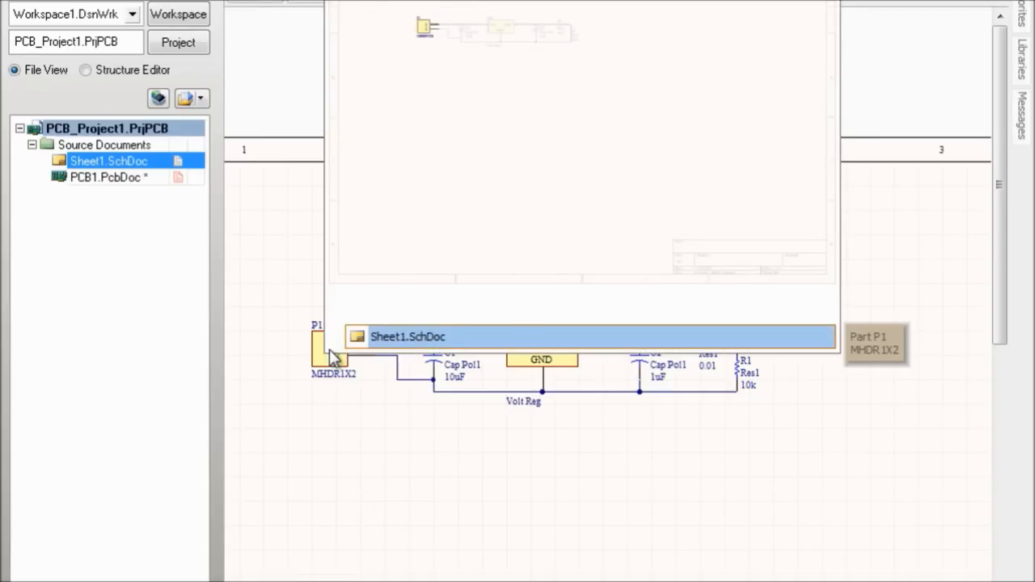
click(321, 331)
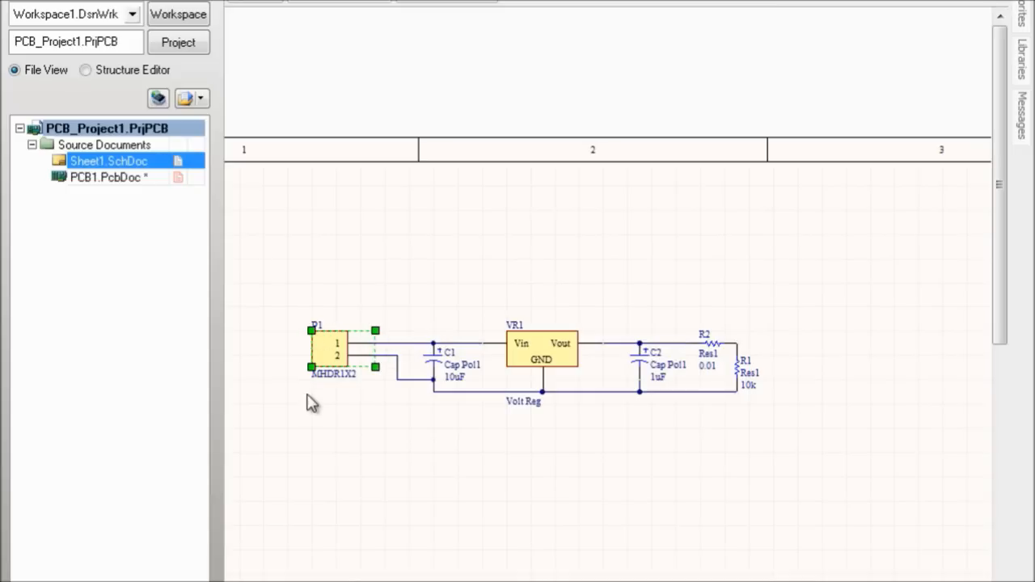
click(461, 4)
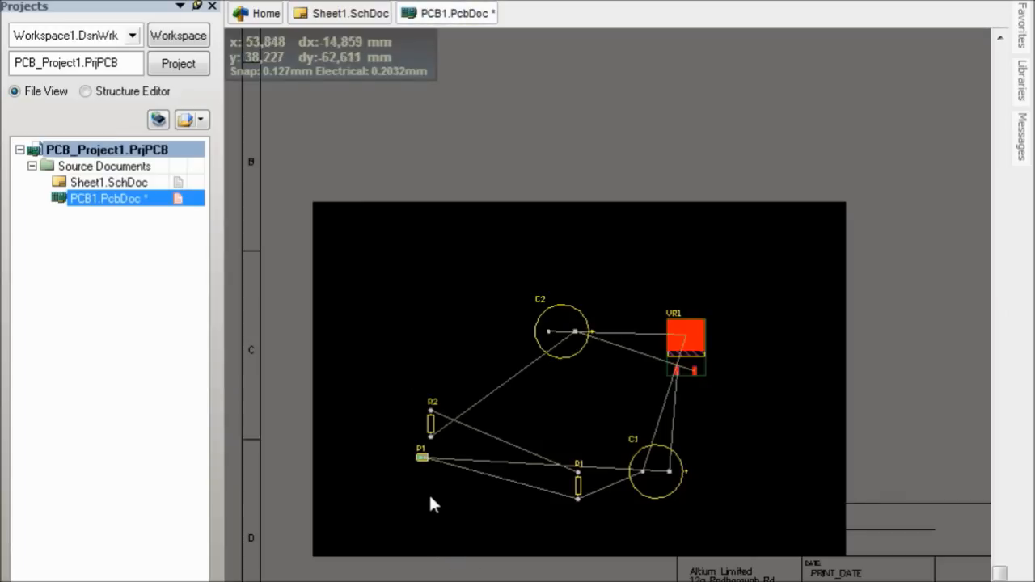
- Check P1's pins in the schematic, then move its footprint above R2, level with C2, and rotate it to stand vertically
ctrl+scroll(422, 469, up, 4)
ctrl+scroll(422, 470, up, 1)
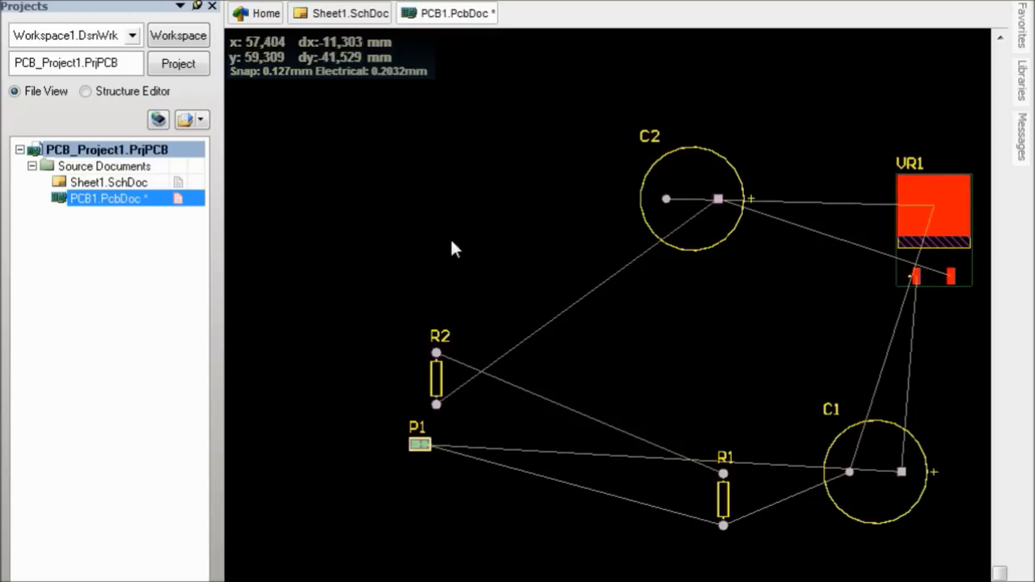
click(350, 13)
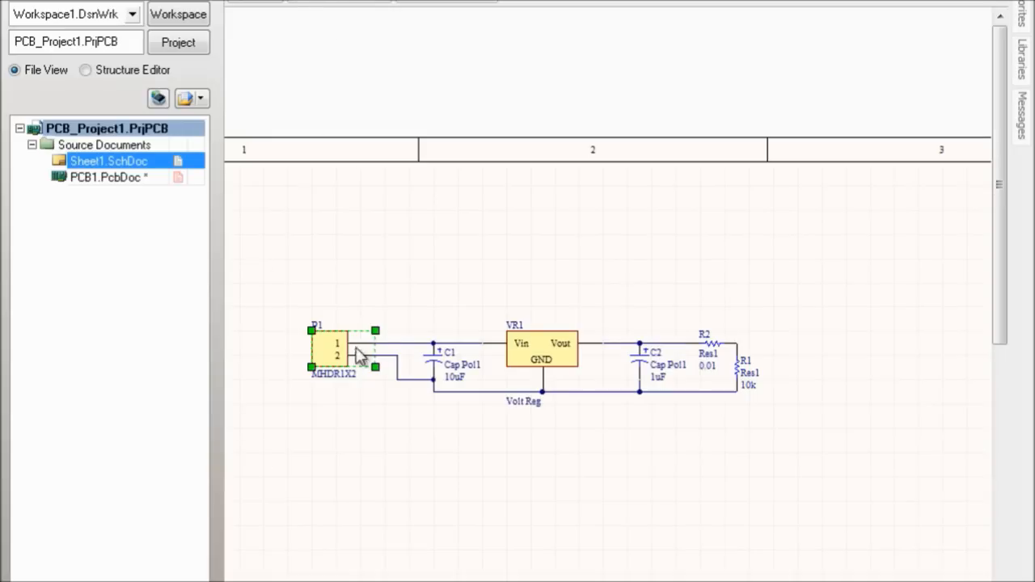
click(448, 13)
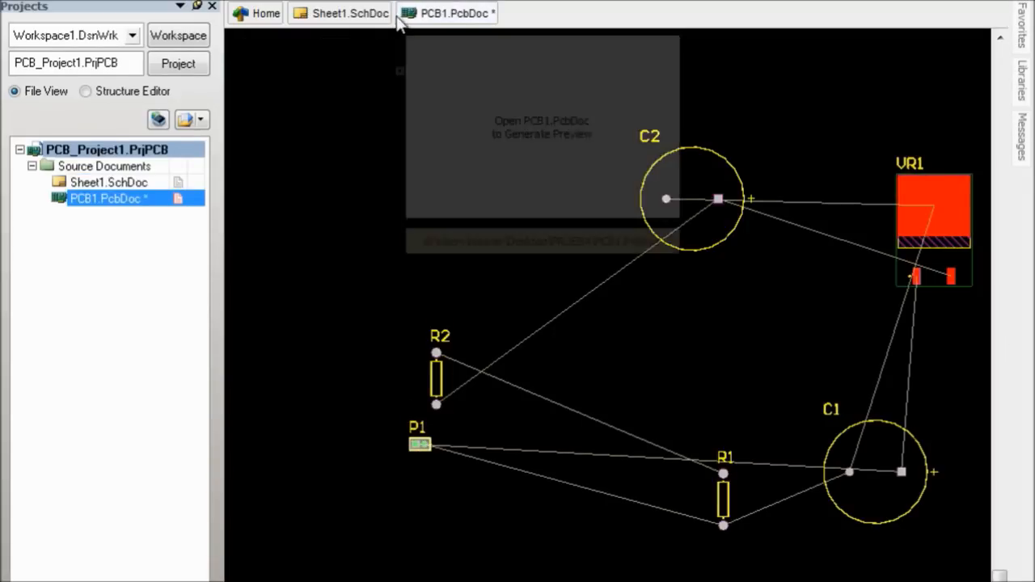
click(350, 13)
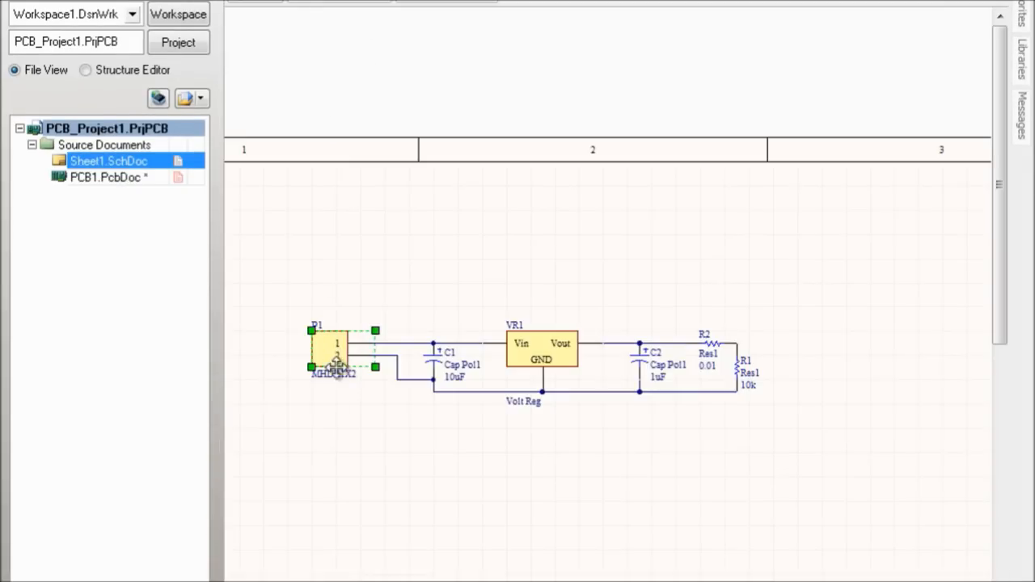
click(447, 10)
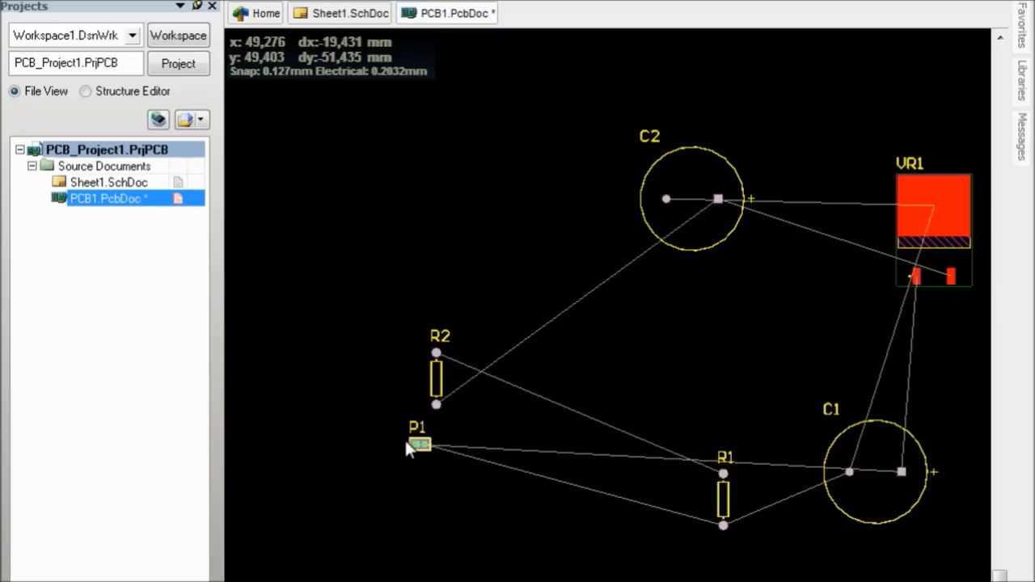
drag(406, 442, 410, 196)
key(space)
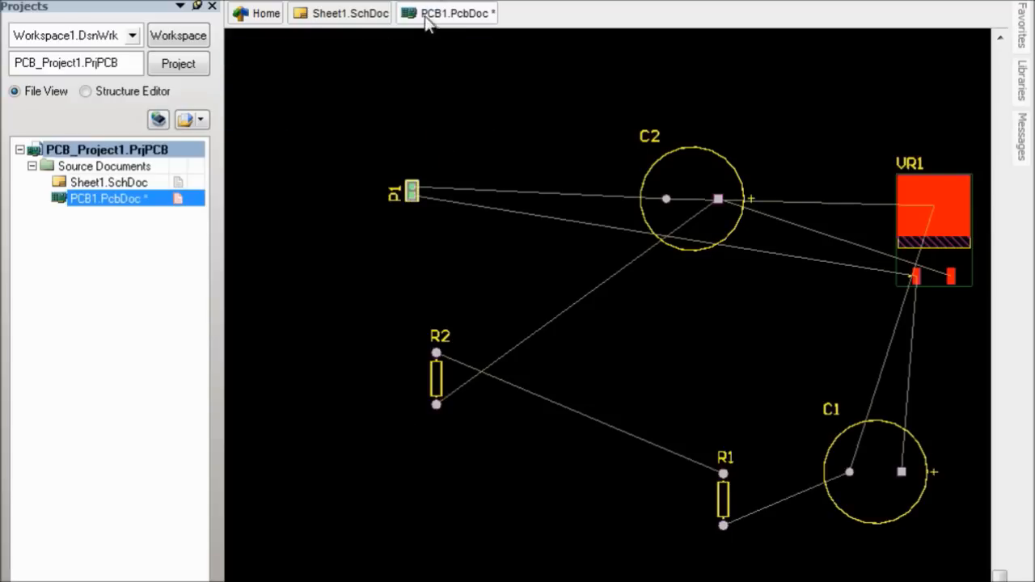
- Follow the schematic order and place capacitor C1 directly beside P1, between P1 and C2
click(340, 13)
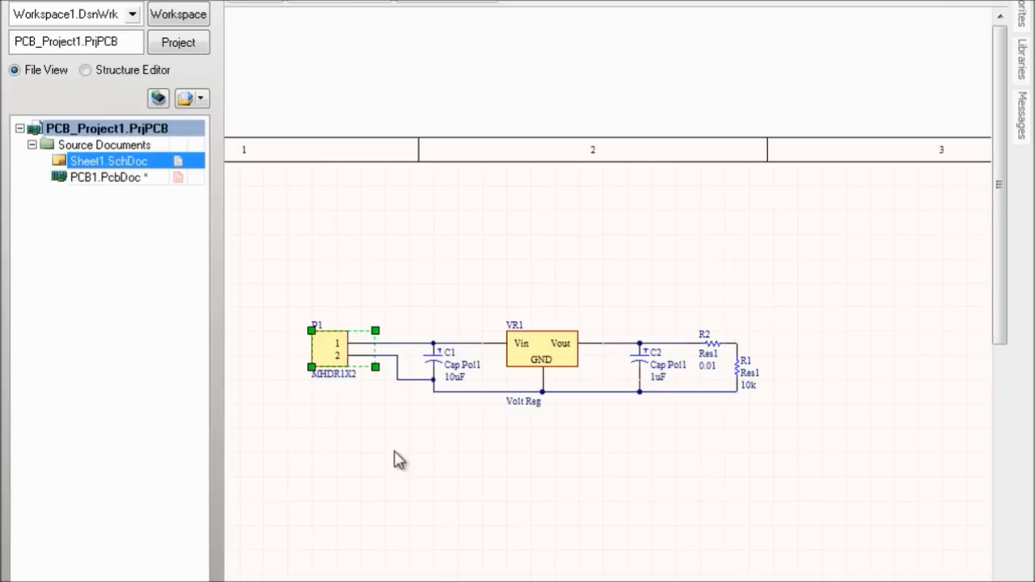
click(434, 366)
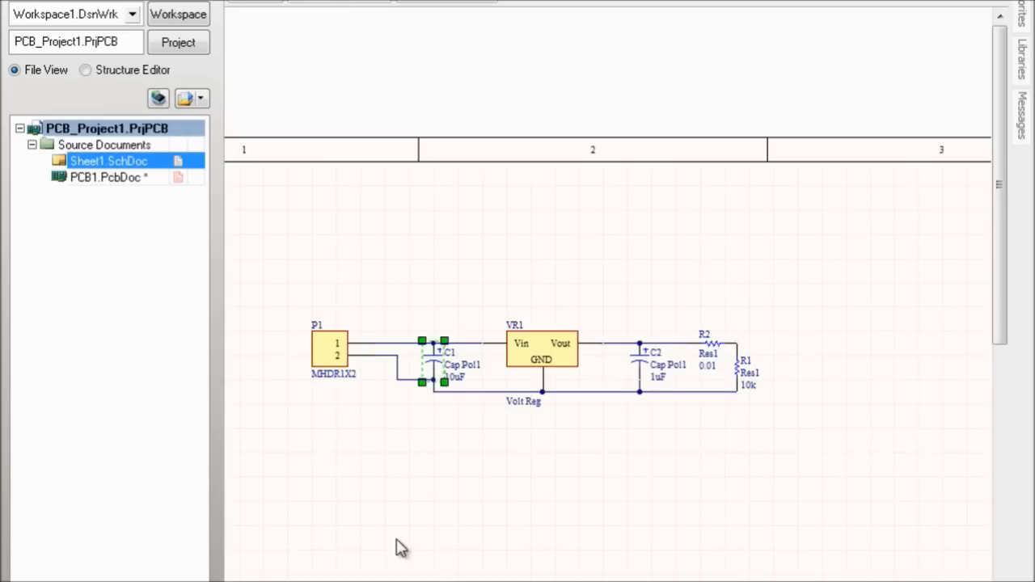
click(462, 2)
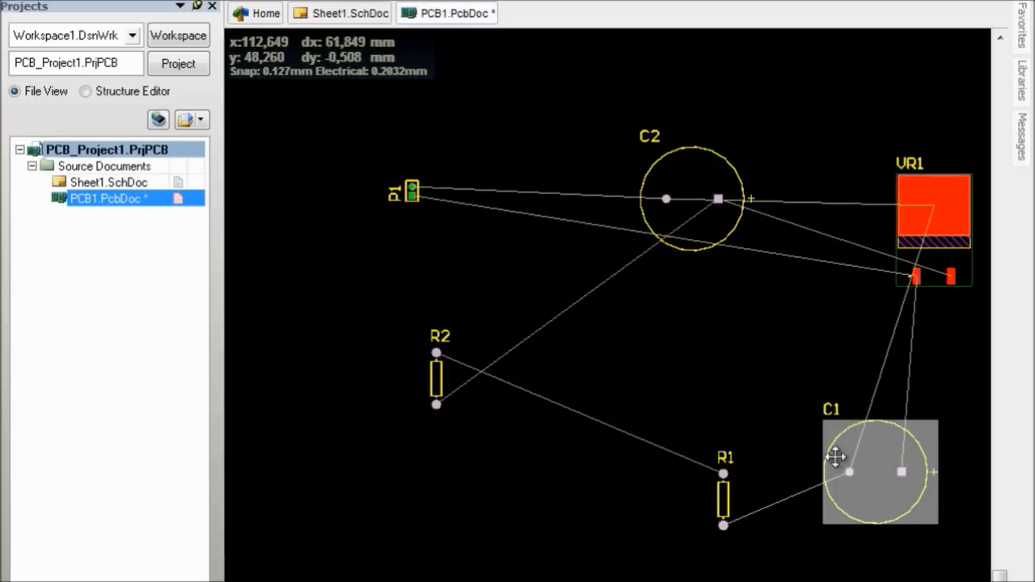
drag(882, 482, 518, 189)
- Place regulator VR1 next to C1 as in the schematic and shift C2 to the far side of VR1
click(352, 13)
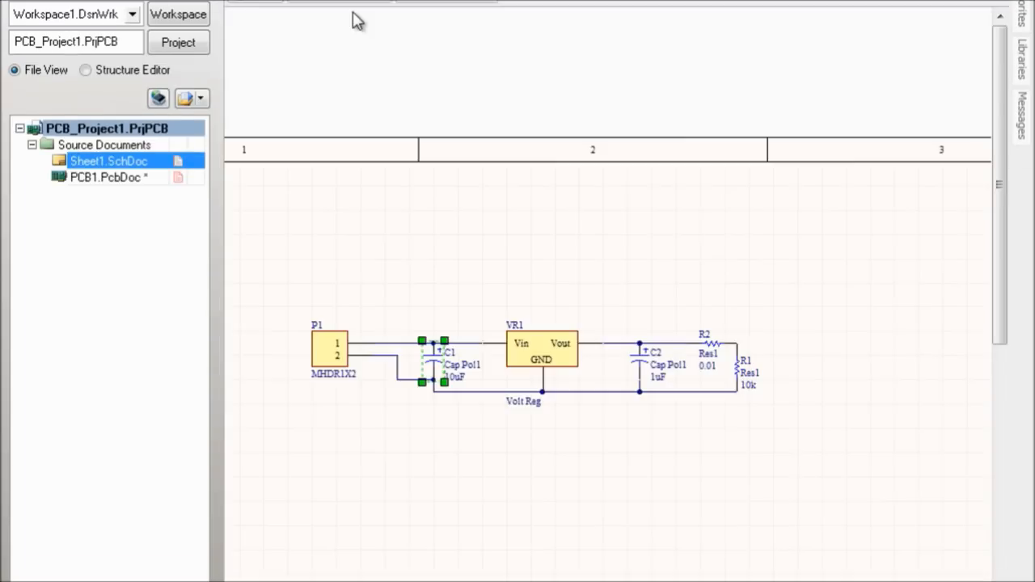
click(540, 357)
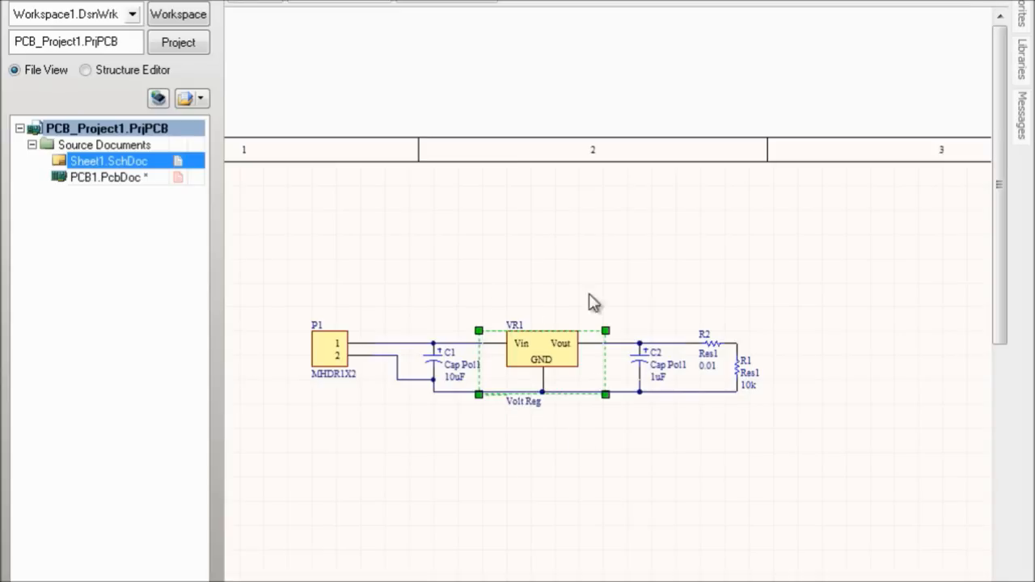
click(458, 2)
drag(894, 247, 653, 219)
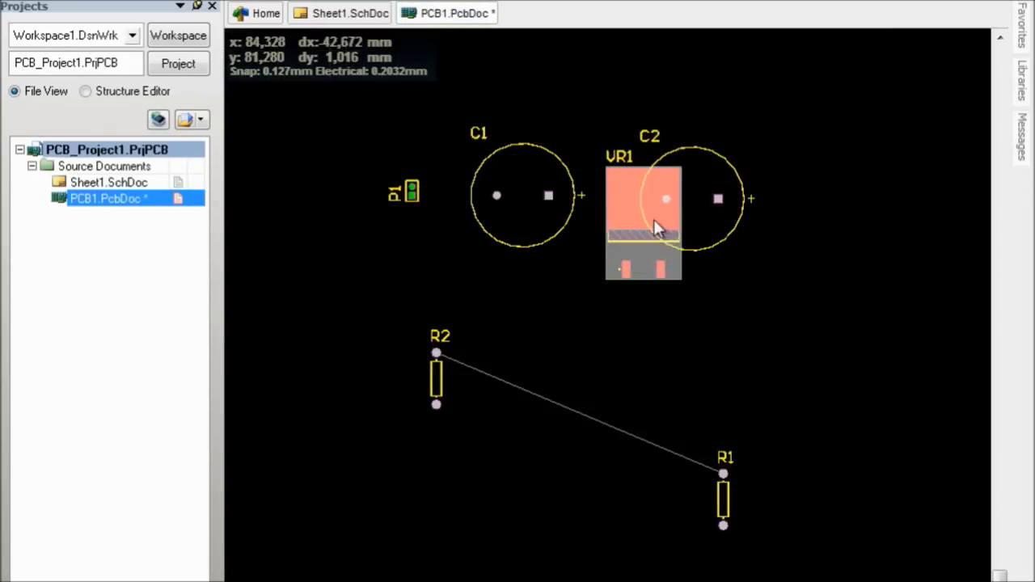
drag(717, 180, 799, 195)
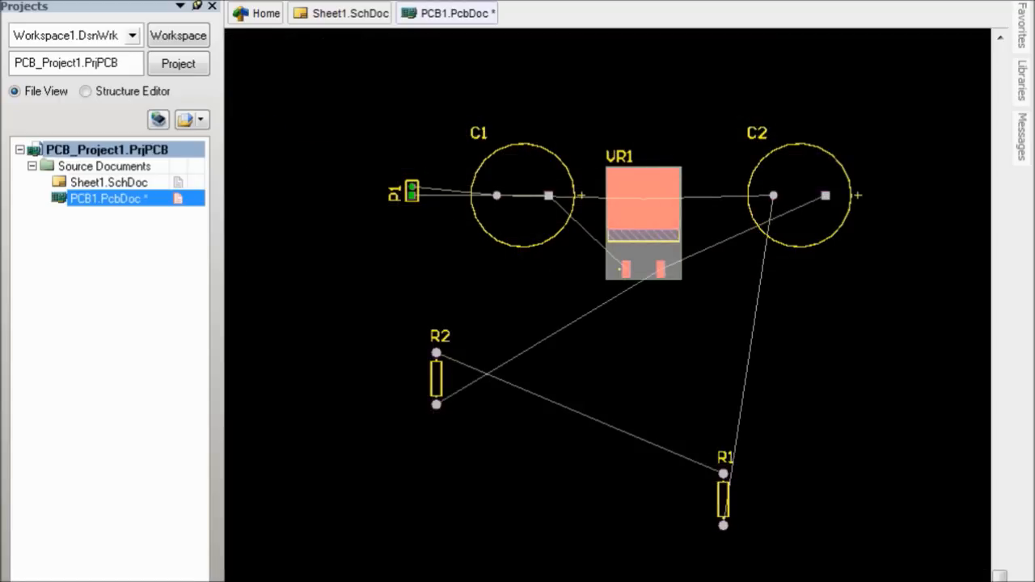
- Check C2 in the schematic and move its footprint closer to VR1 on the board
click(325, 16)
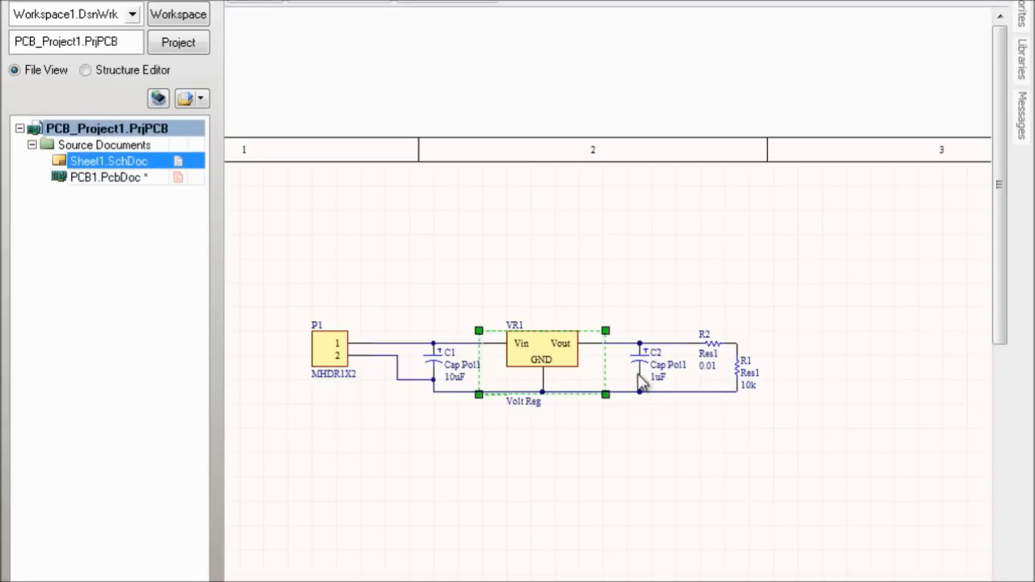
click(639, 365)
click(441, 1)
drag(781, 176, 768, 208)
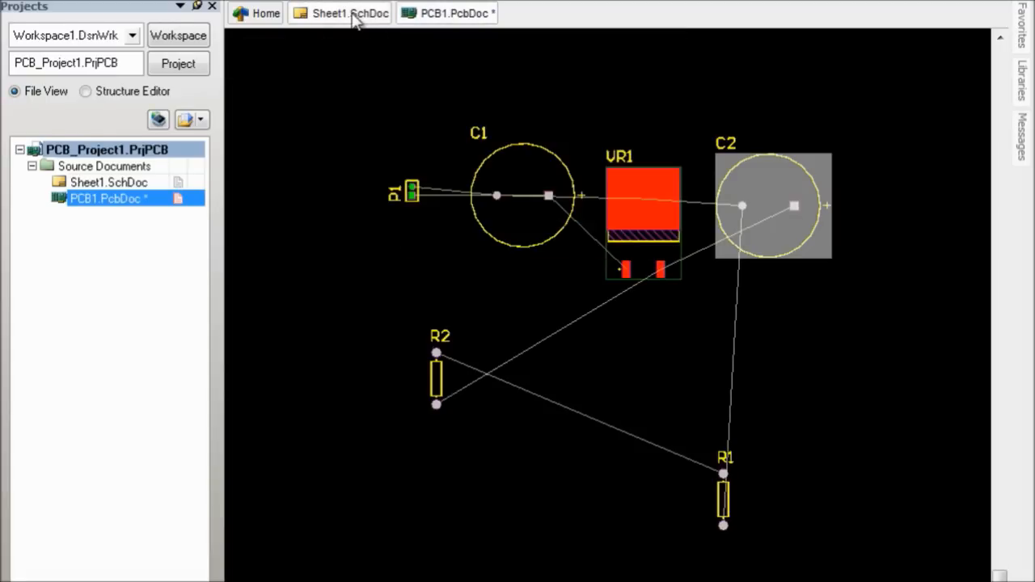
- Check R2 in the schematic, then move its footprint beside C2, on the side facing away from VR1
click(339, 13)
click(717, 343)
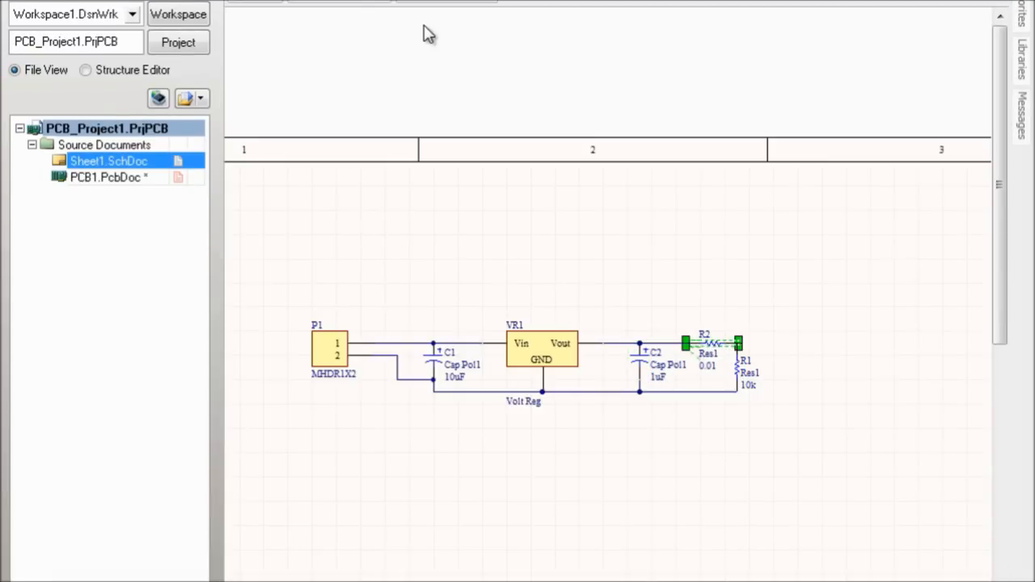
click(441, 1)
drag(441, 370, 889, 188)
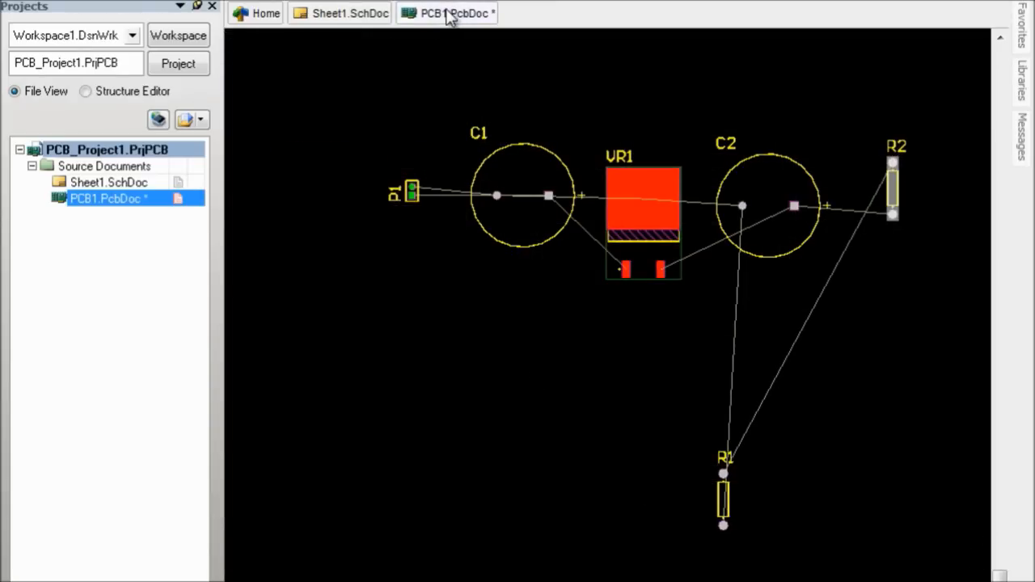
- Check R1 in the schematic, then move its footprint directly below R2
click(340, 13)
click(736, 367)
click(478, 0)
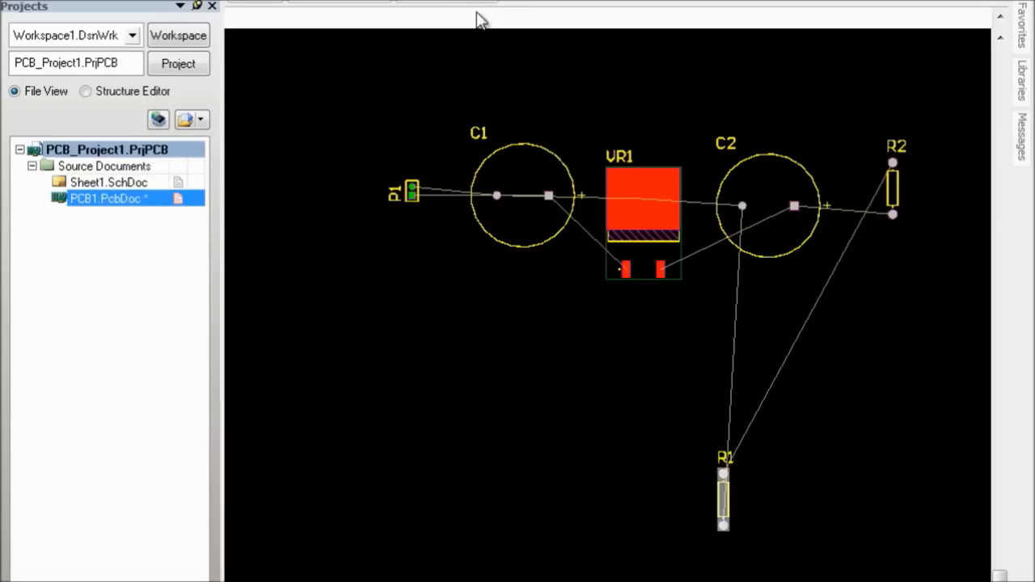
drag(723, 435, 910, 279)
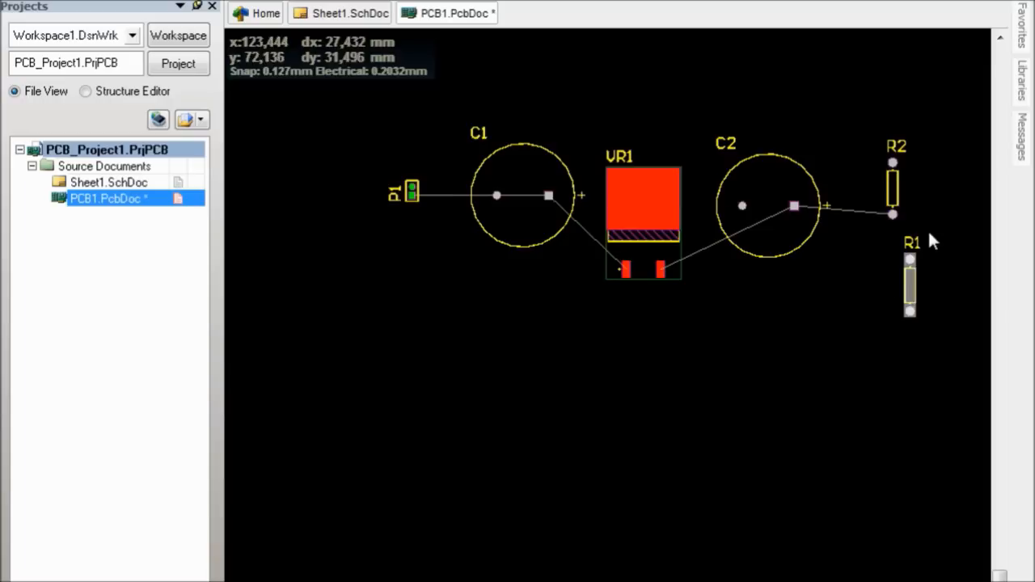
click(793, 401)
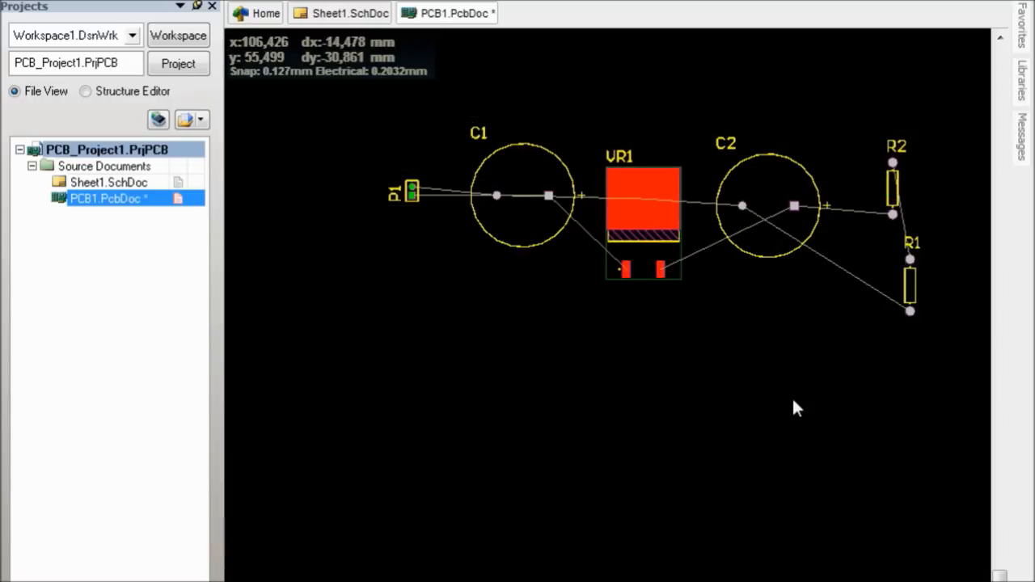
- Rotate R2 to lie horizontally beside C2 and move R1 up beneath R2's outer pad
drag(896, 199, 864, 177)
key(space)
key(space)
key(space)
drag(903, 279, 896, 249)
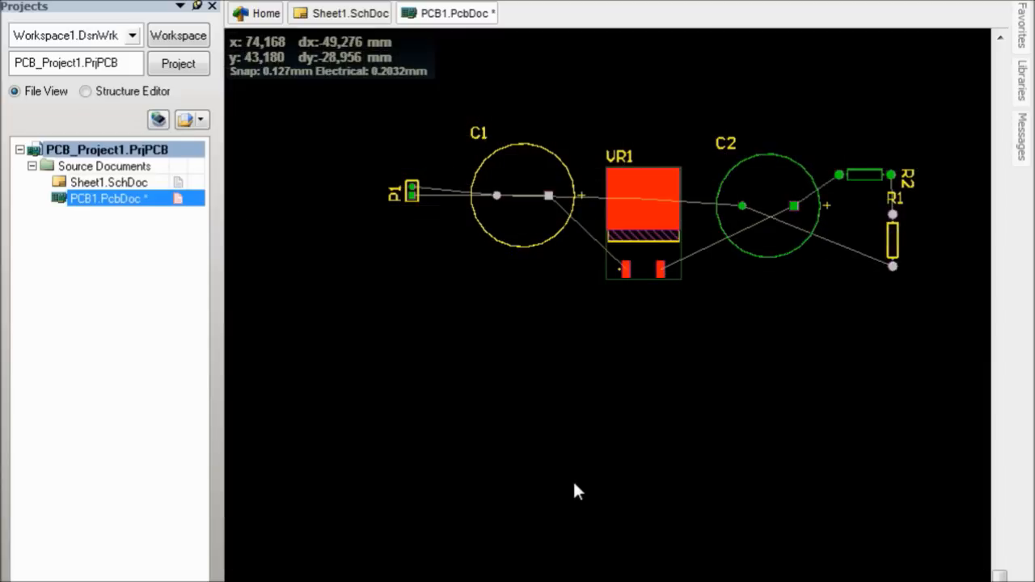
- Nudge P1 closer to C1 and reposition R1 vertically below R2's outer pad
mouse_move(412, 194)
mouse_down()
mouse_move(403, 212)
mouse_move(421, 199)
mouse_up()
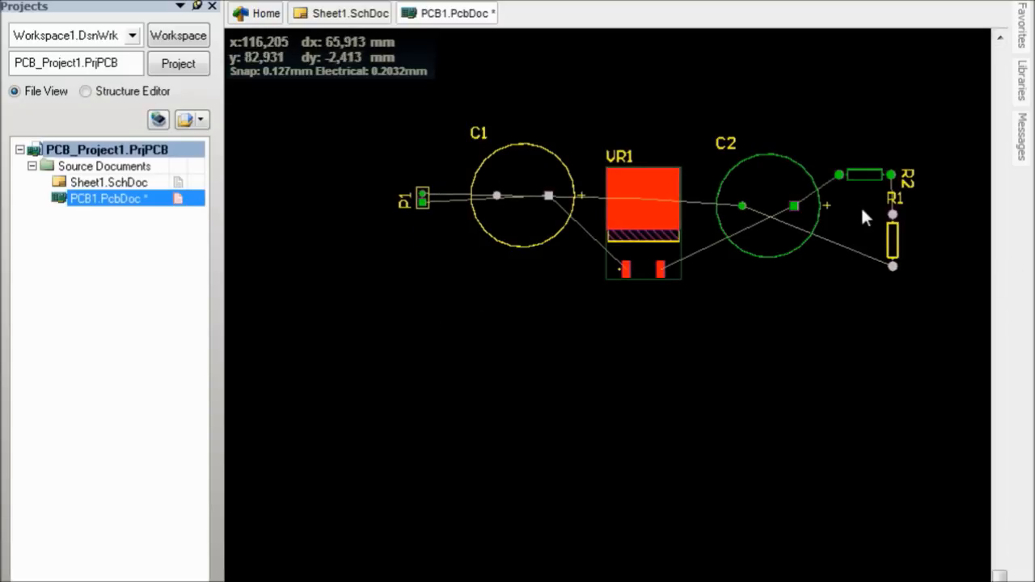
drag(895, 238, 916, 409)
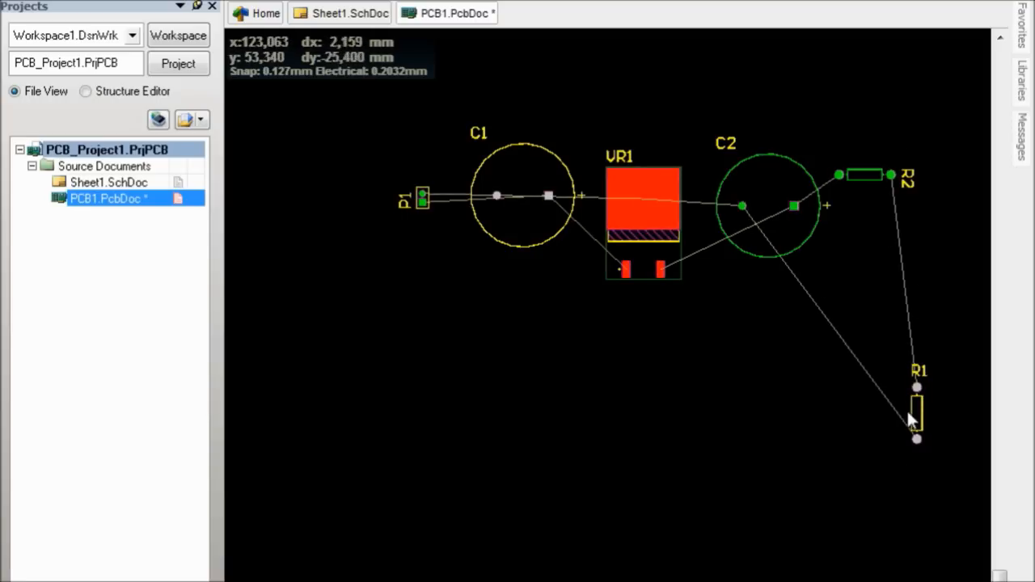
drag(917, 421, 879, 253)
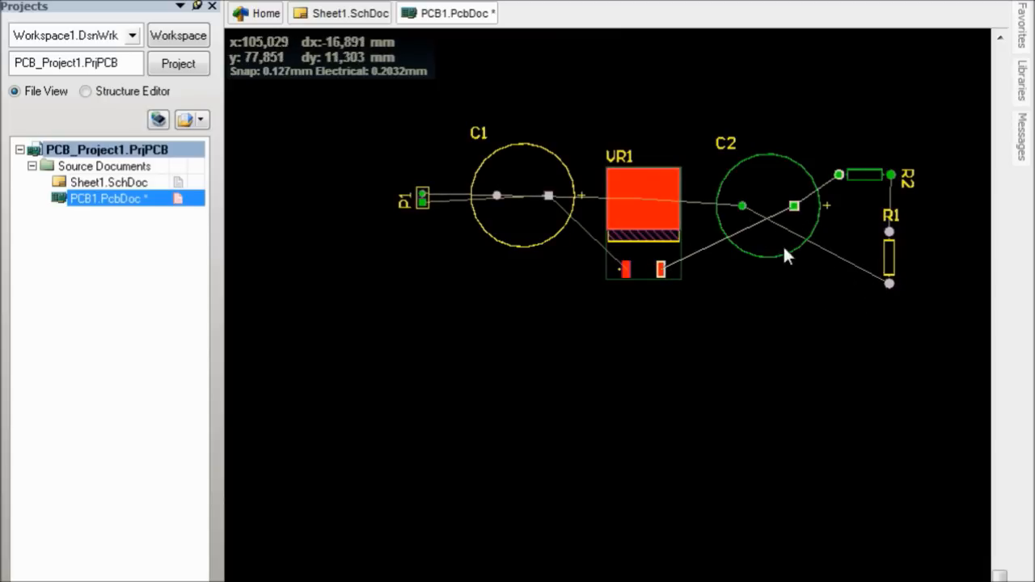
- Shift C2 clear of R2 and rotate it so its pads stand vertically with the positive pad at the bottom
mouse_move(770, 212)
mouse_down()
mouse_move(763, 231)
mouse_move(770, 202)
mouse_up()
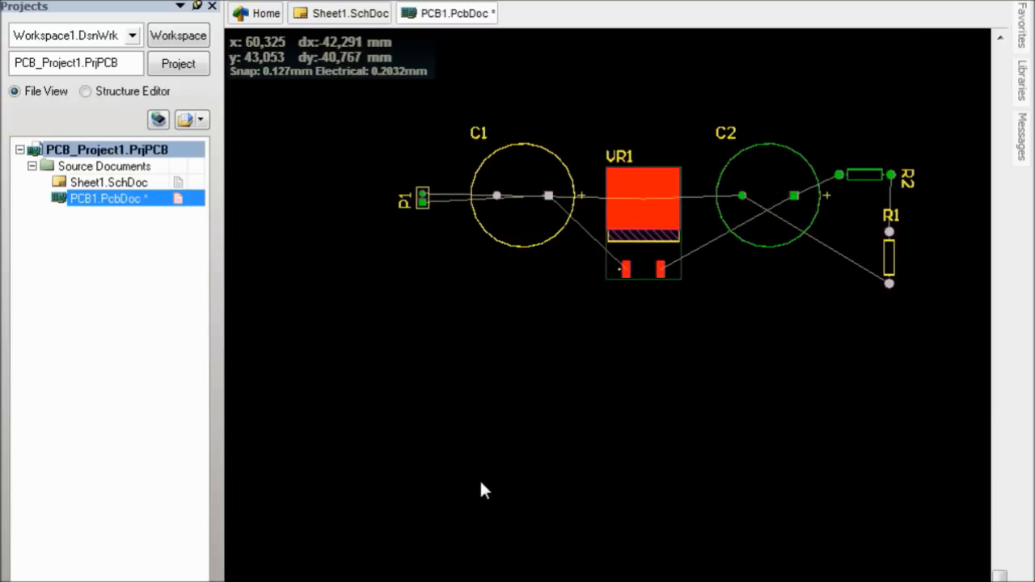
drag(765, 176, 761, 188)
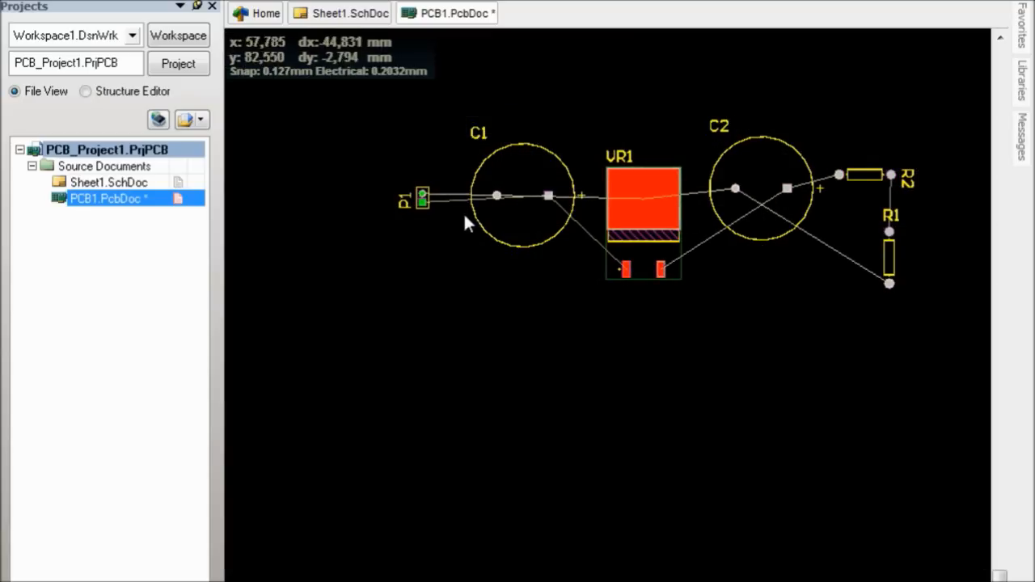
drag(764, 167, 767, 191)
key(space)
key(space)
key(space)
key(space)
key(space)
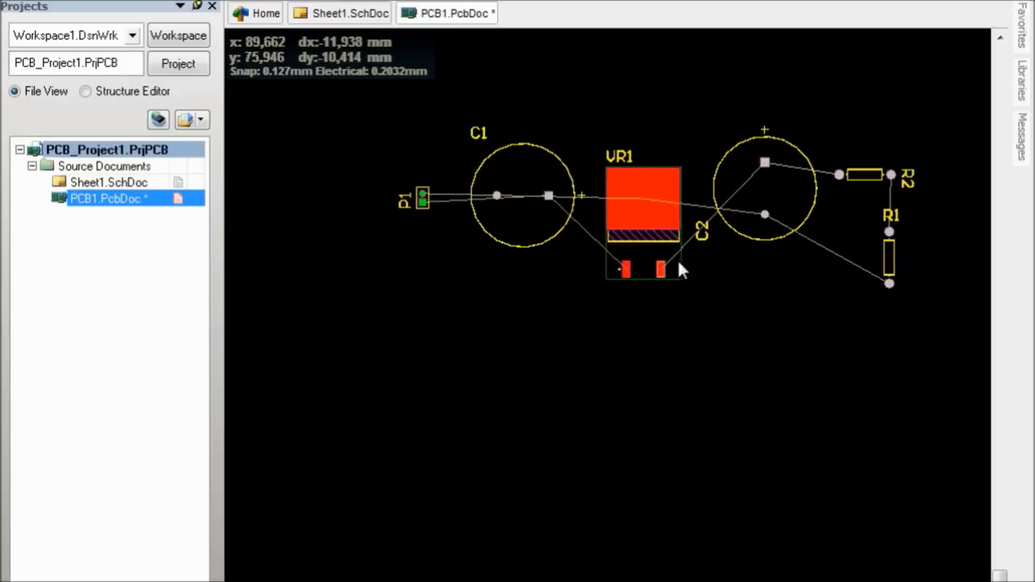
key(space)
drag(763, 199, 775, 182)
key(space)
key(space)
key(space)
key(space)
key(space)
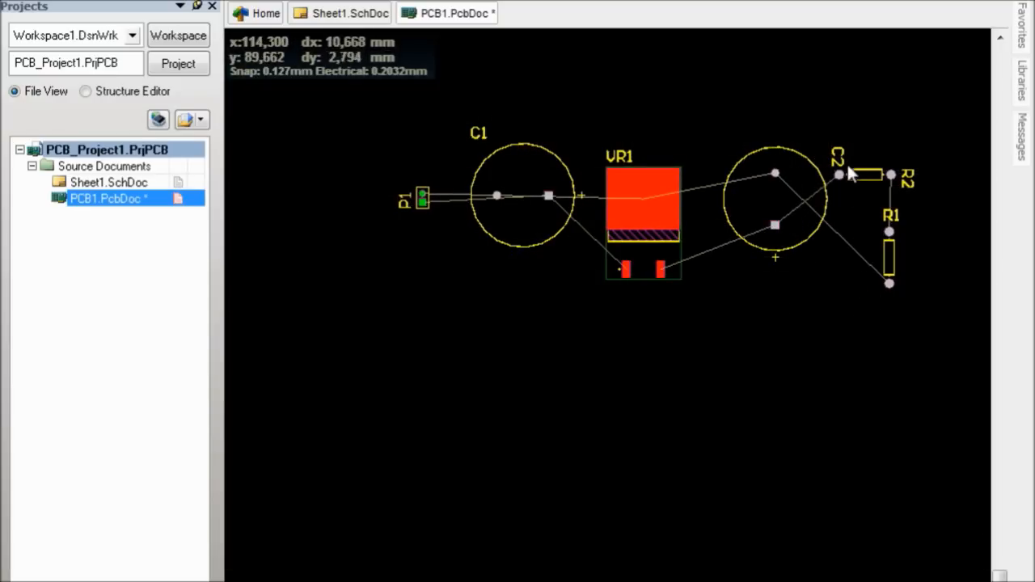
- Swap R1 and R2 so R1 lies horizontally above R2, and line both up beside C2
drag(862, 172, 865, 295)
drag(889, 258, 889, 162)
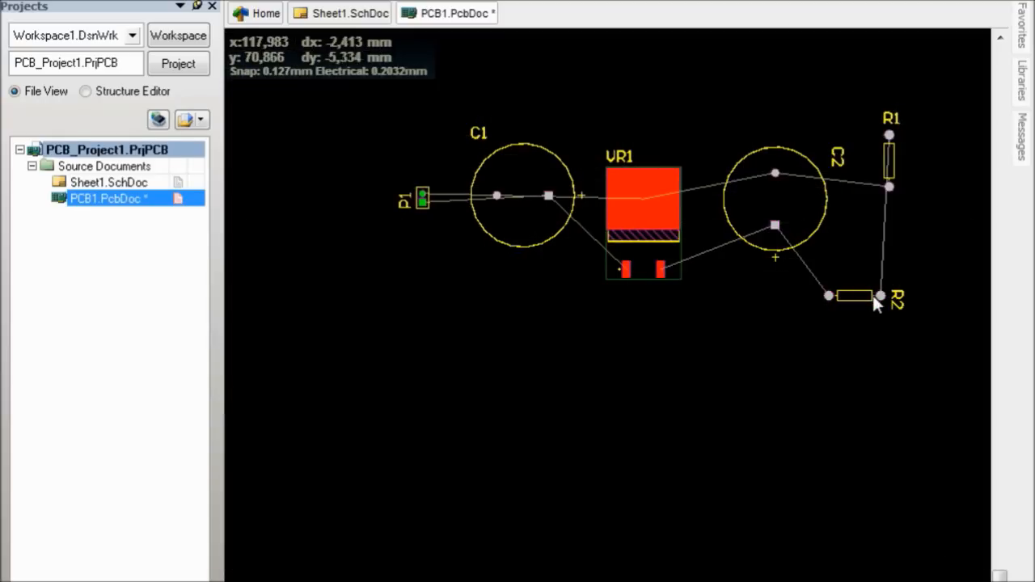
drag(858, 306, 885, 248)
mouse_move(891, 161)
mouse_down()
mouse_move(883, 177)
mouse_move(885, 162)
mouse_up()
key(space)
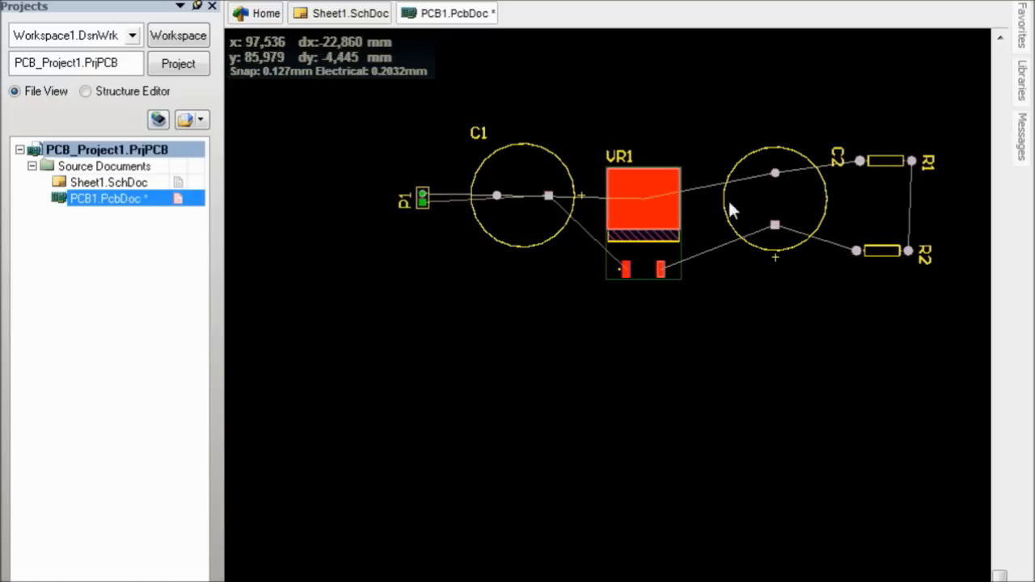
drag(881, 250, 880, 240)
drag(878, 159, 884, 172)
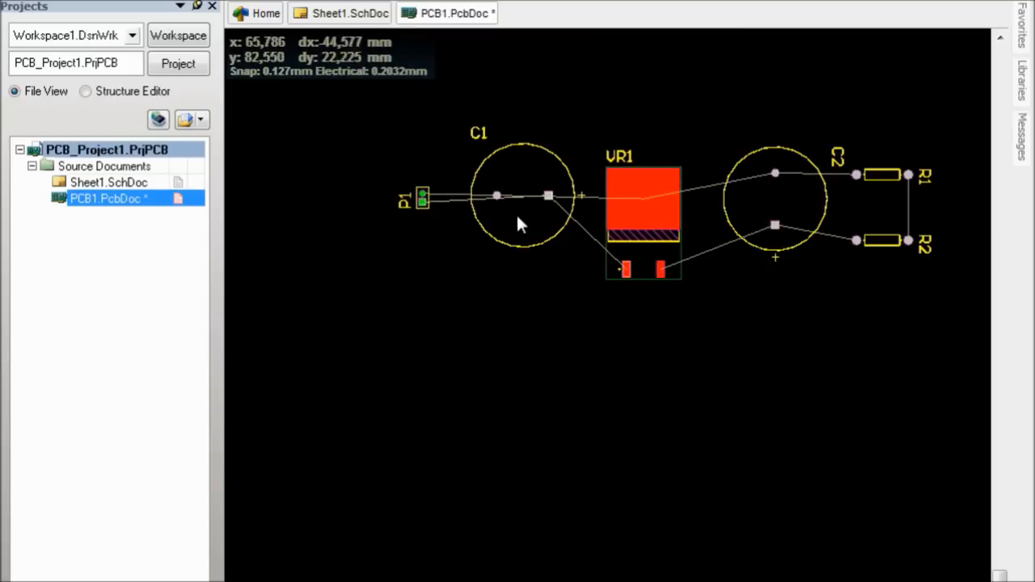
- Rotate C1 so its positive pad faces down like C2's, and nudge C1 and P1 into line
drag(520, 225, 528, 178)
key(space)
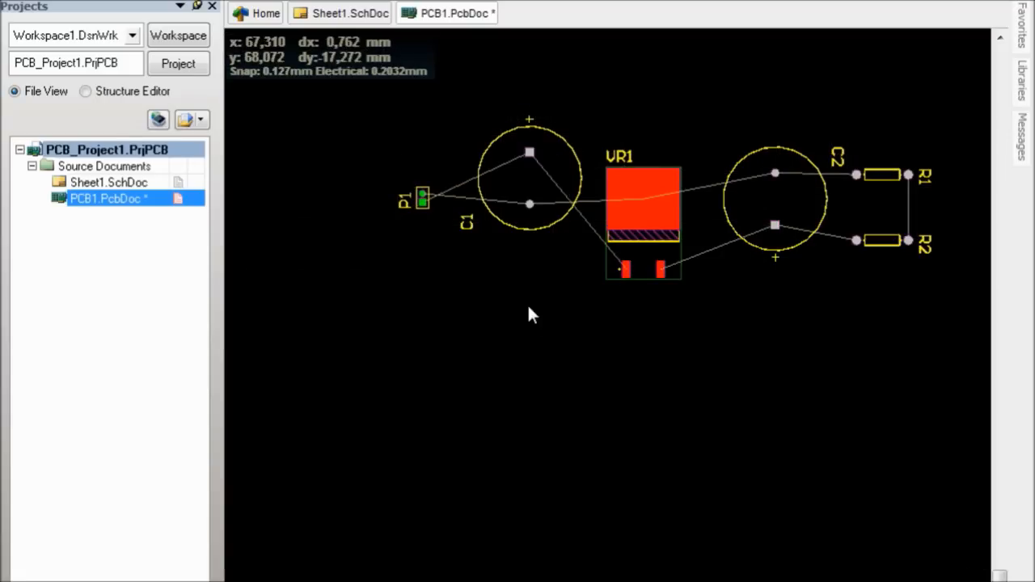
drag(532, 215, 532, 192)
key(space)
key(space)
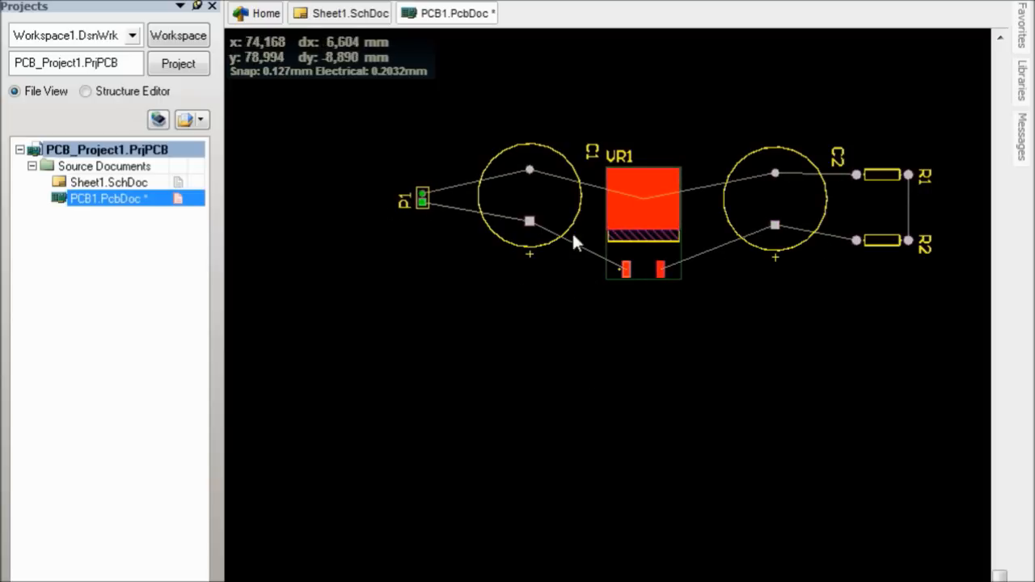
drag(554, 202, 557, 210)
drag(423, 203, 429, 204)
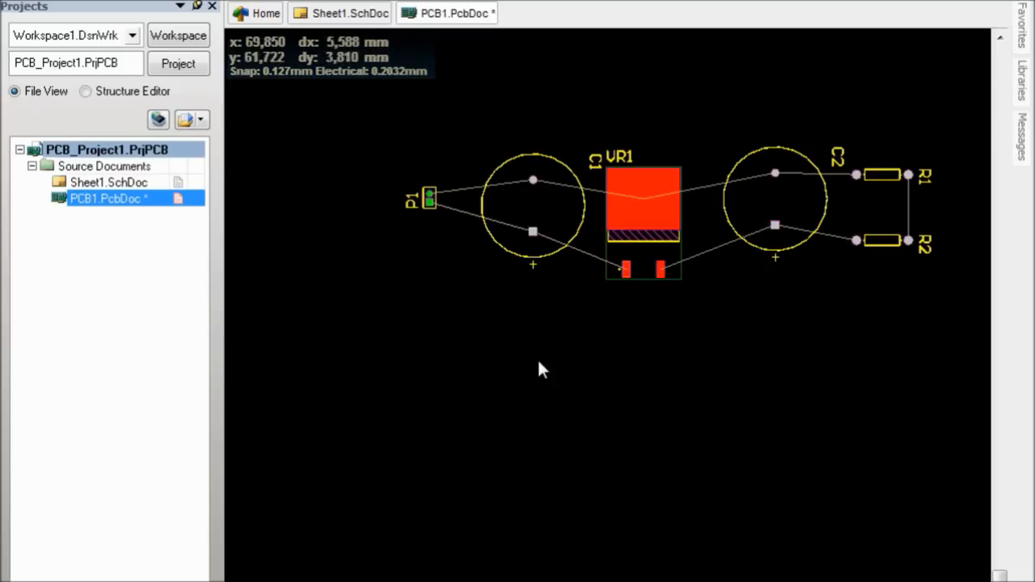
- Examine C1, C2 and VR1 on the board and compare their connections with the schematic
click(525, 229)
click(787, 215)
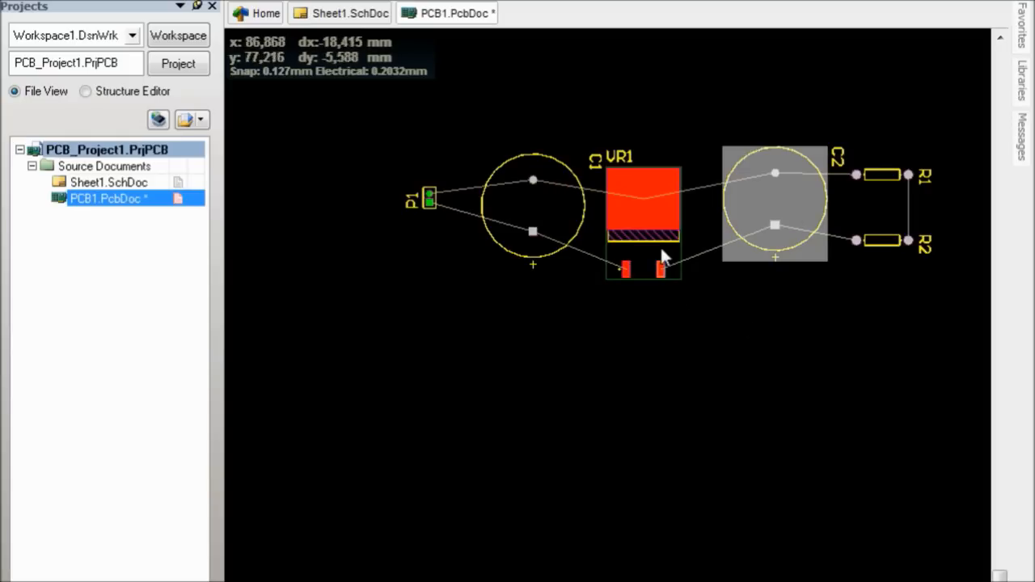
click(656, 227)
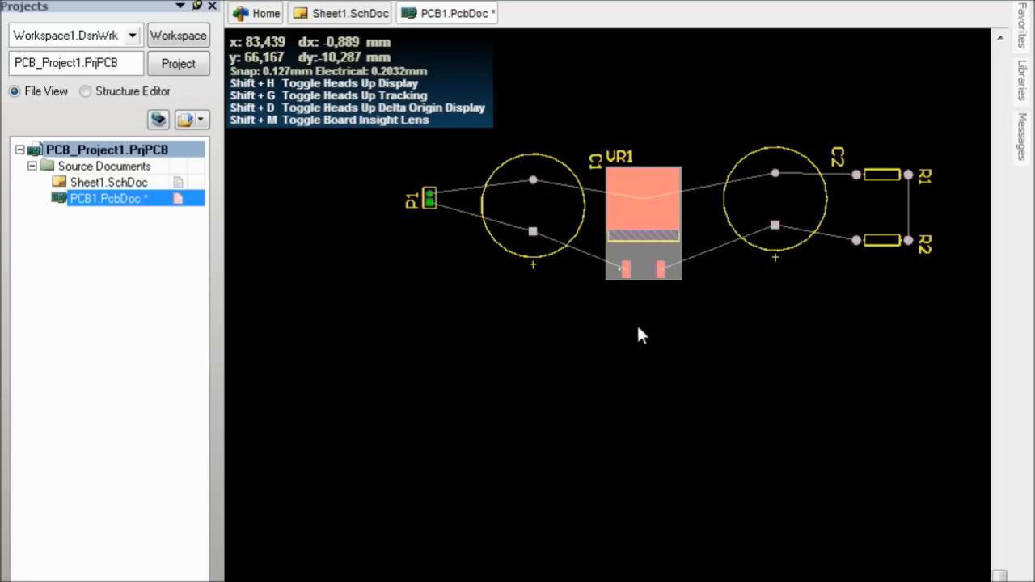
click(639, 335)
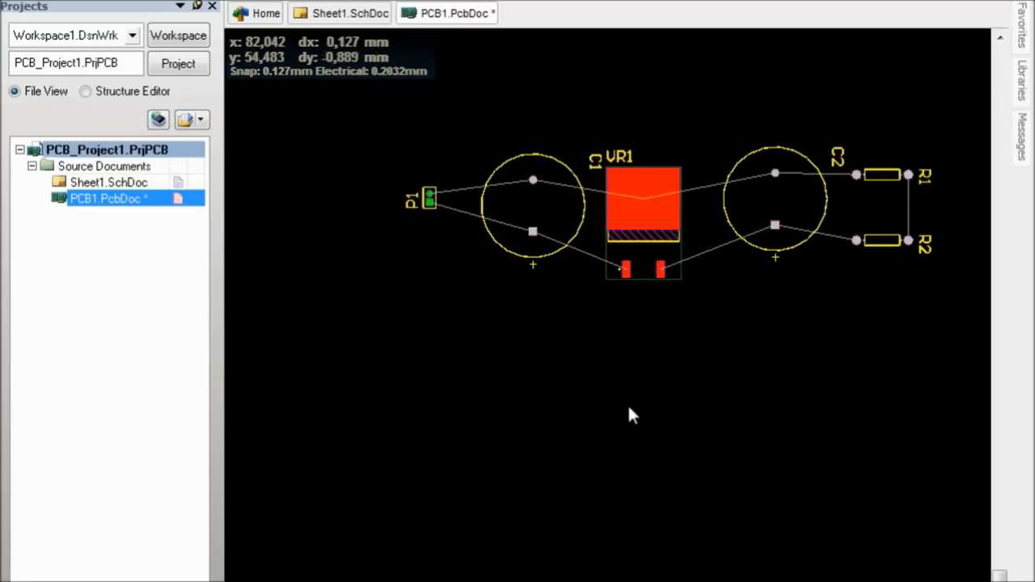
click(320, 12)
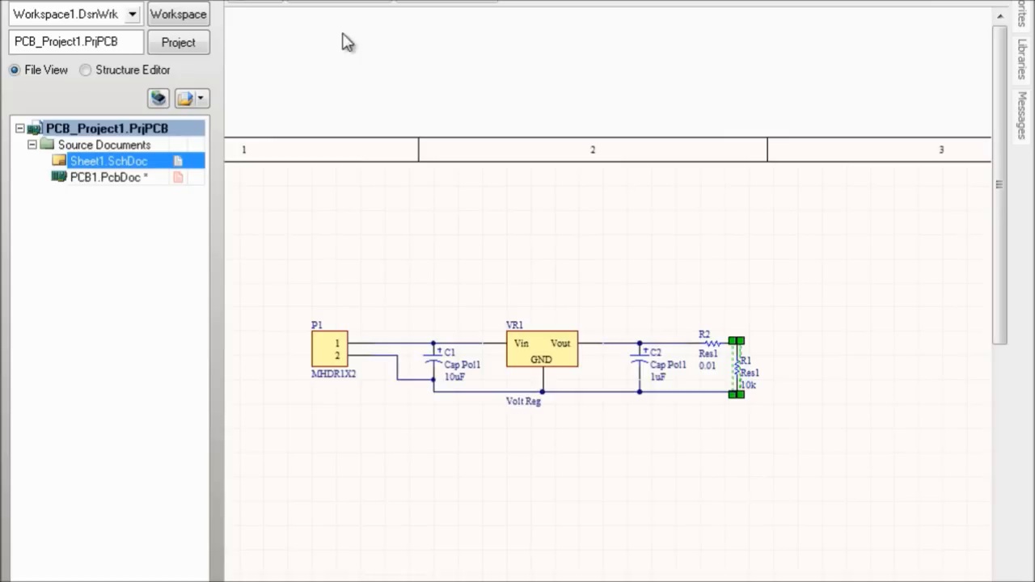
click(461, 3)
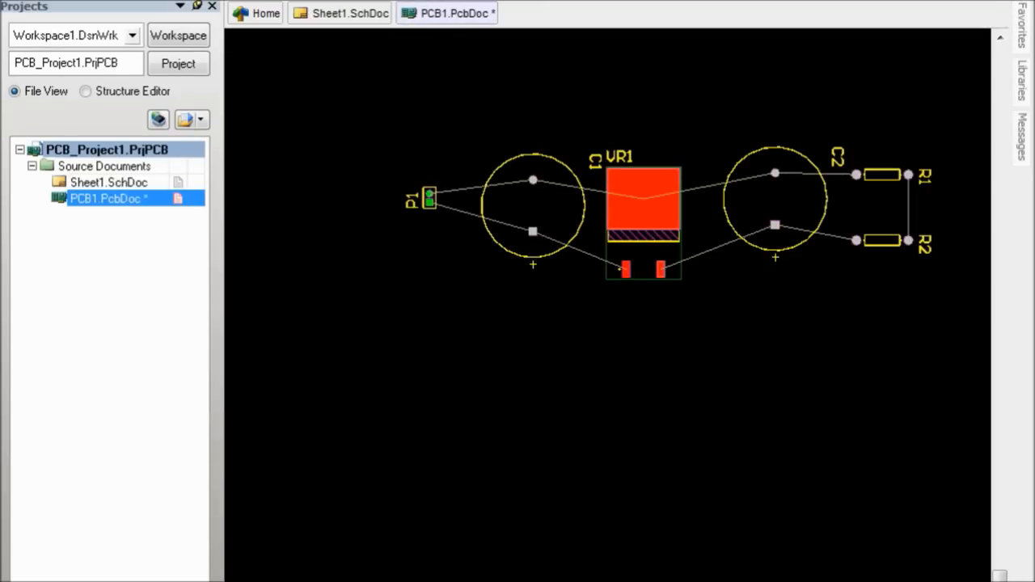
click(319, 15)
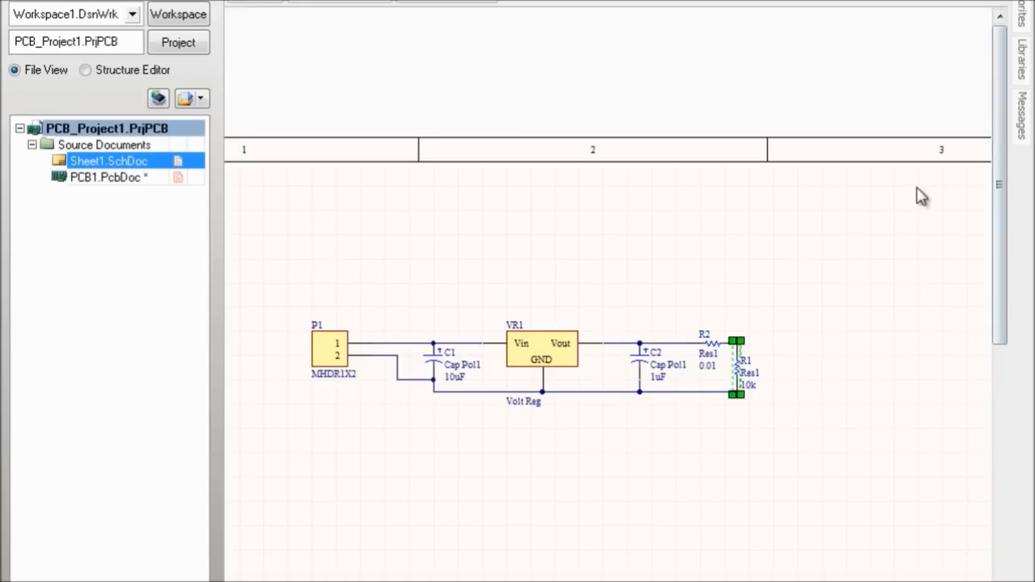
click(461, 4)
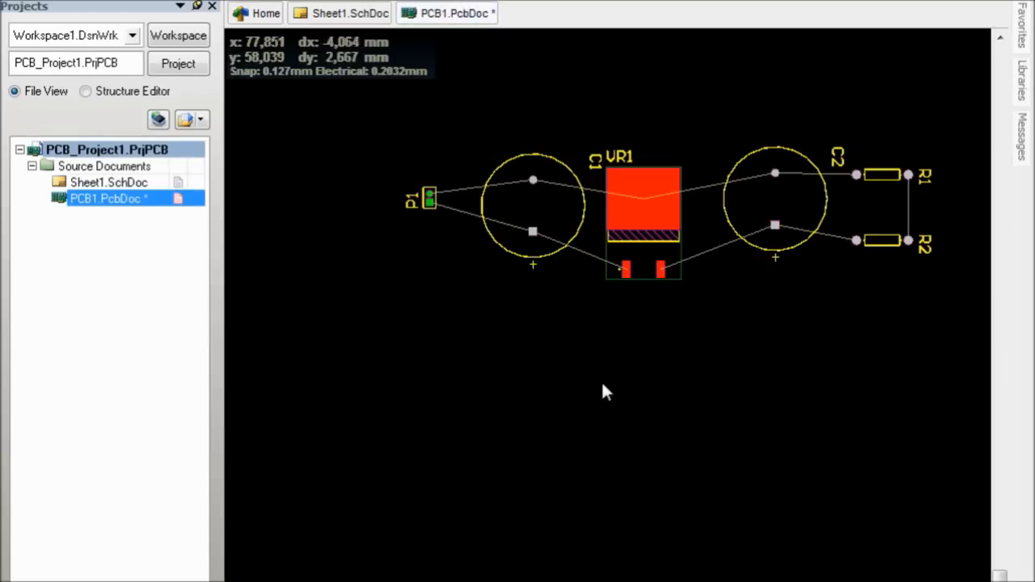
- Open the footprint library browser from VR1's component properties and preview the SOT223, SOT143 and SOT95P240 footprints
double_click(639, 235)
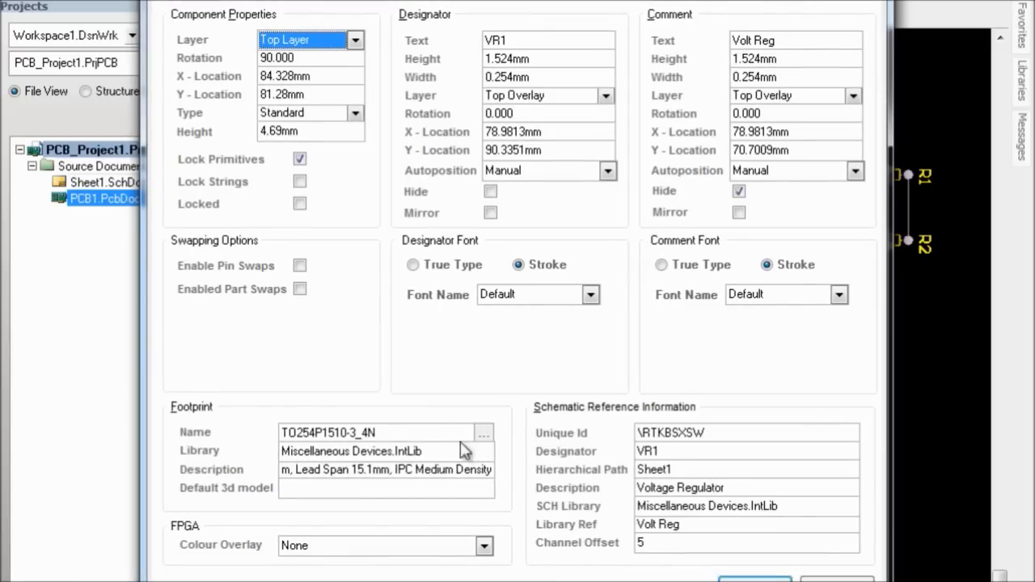
click(485, 436)
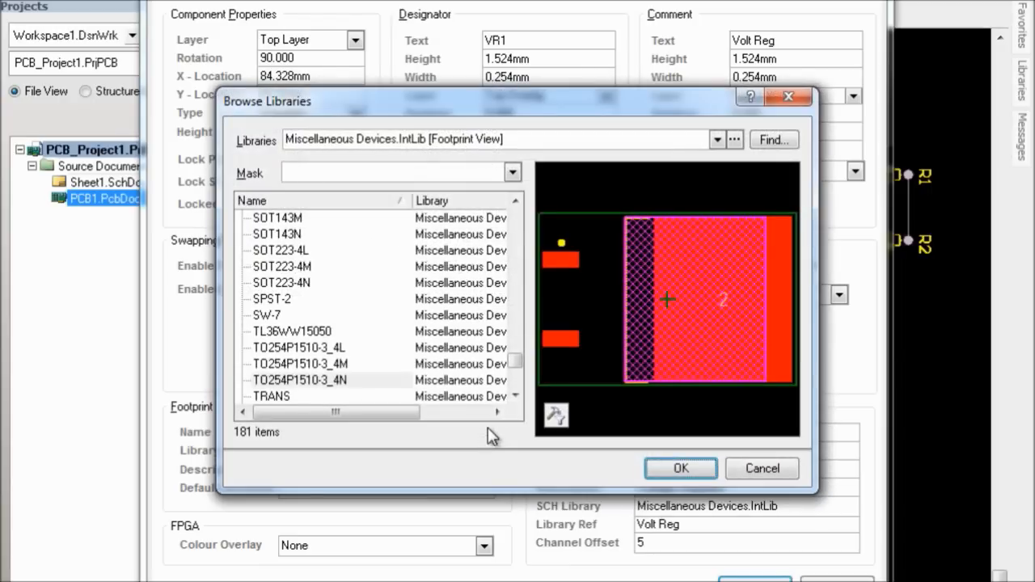
click(300, 251)
key(Down)
key(Down)
key(Down)
key(Down)
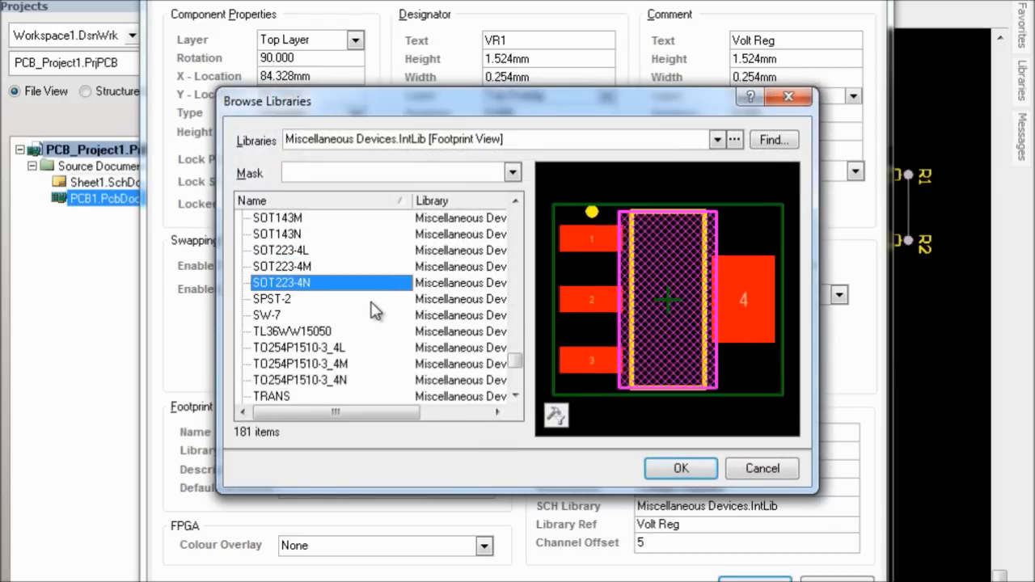
key(Up)
key(Up)
key(Up)
key(Up)
key(Up)
key(Up)
key(Up)
key(Up)
key(Up)
key(Up)
key(Up)
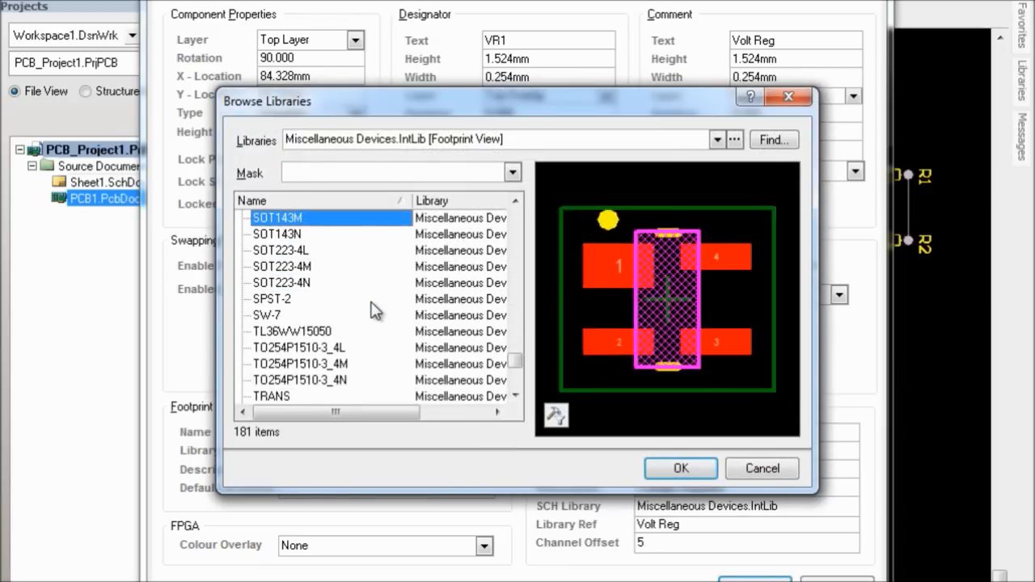
key(Up)
key(Down)
key(Down)
key(Down)
key(Down)
key(Down)
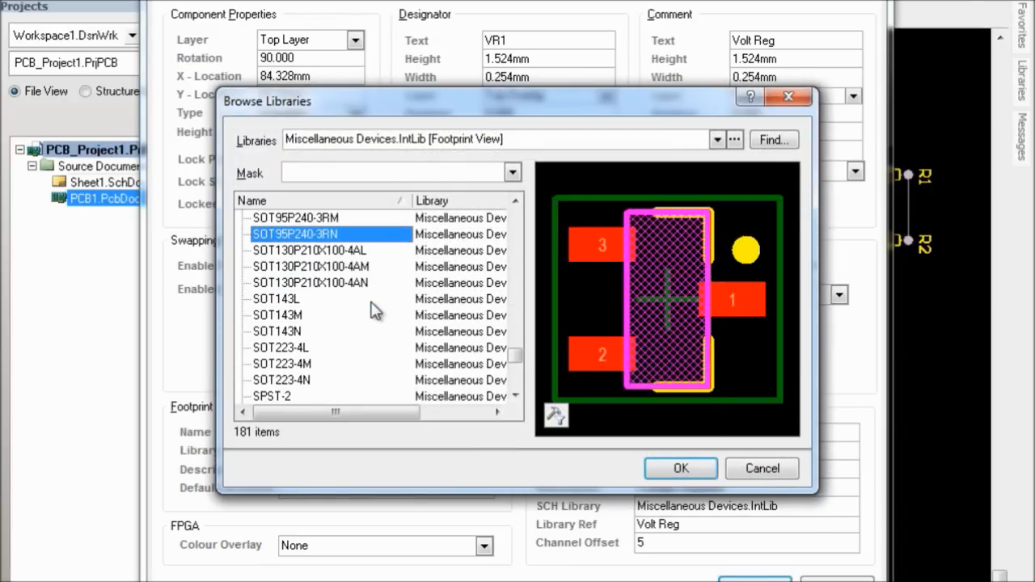
- Look backward through the SOT, SOP and SOIC footprints as far as SFM-T3/A6.6V for a three-pin through-hole package
key(Up)
key(Up)
key(Up)
key(Up)
key(Up)
key(Up)
key(Up)
key(Up)
key(Up)
key(Up)
key(Up)
key(Up)
key(Up)
key(Up)
key(Up)
key(Up)
key(Up)
key(Up)
key(Up)
key(Up)
key(Up)
key(Up)
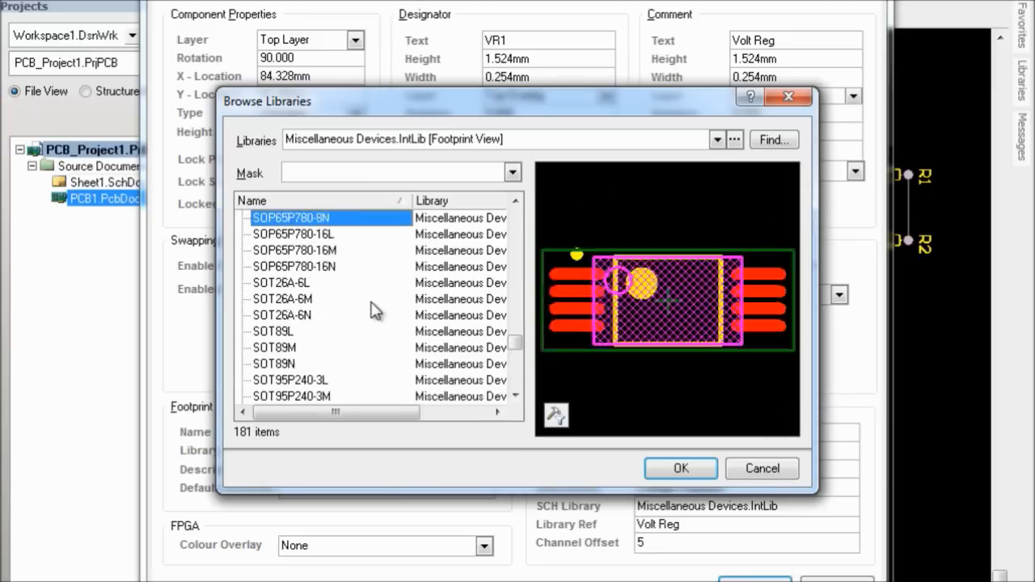
key(Down)
key(Down)
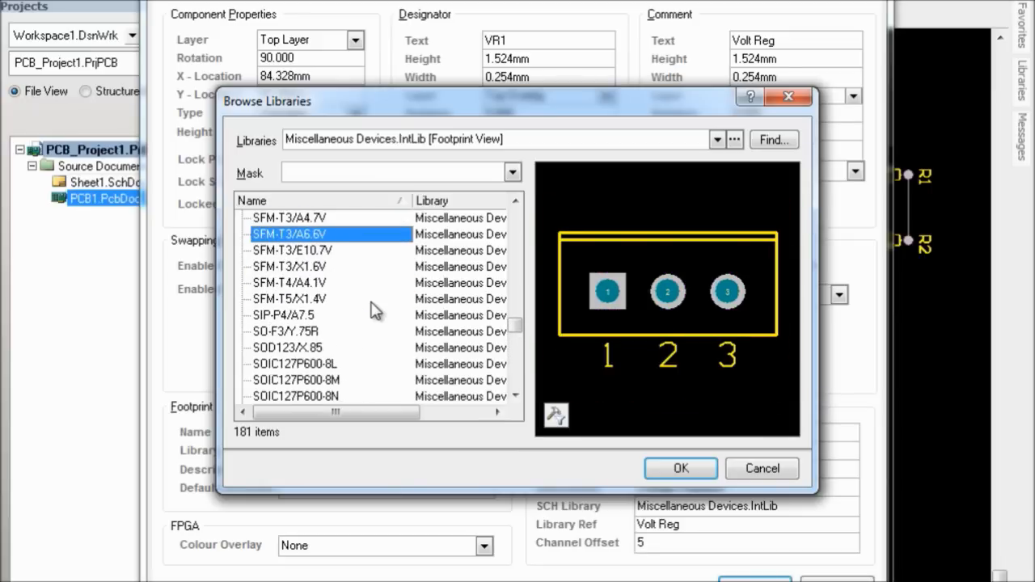
- Compare the previews of the SFM-T3 three-pin footprints, including E10.7V and A2.4V, and their neighbours from RESC6332L to SIP-P4/A7.5
key(Up)
key(Down)
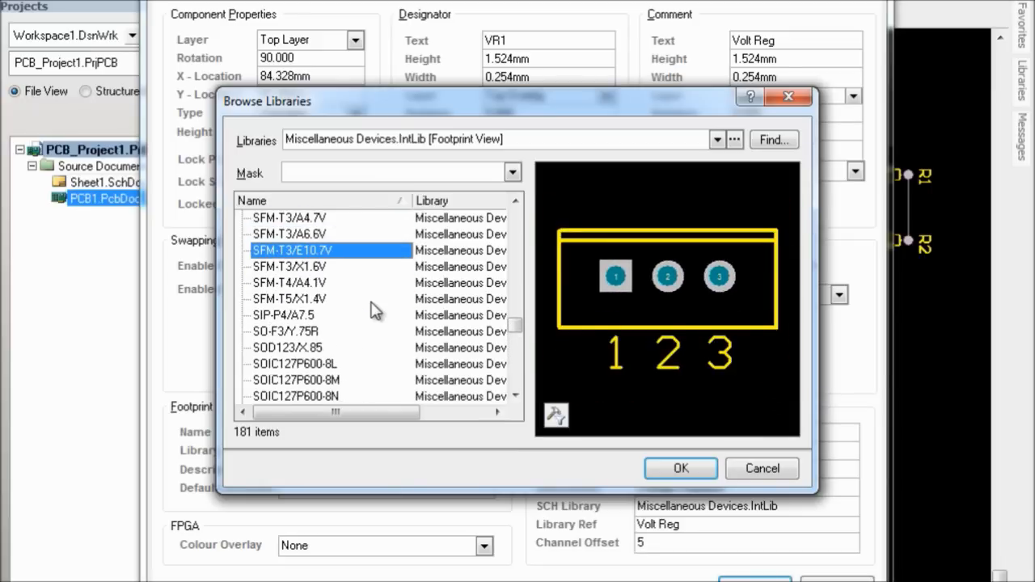
key(Up)
key(Up)
key(Up)
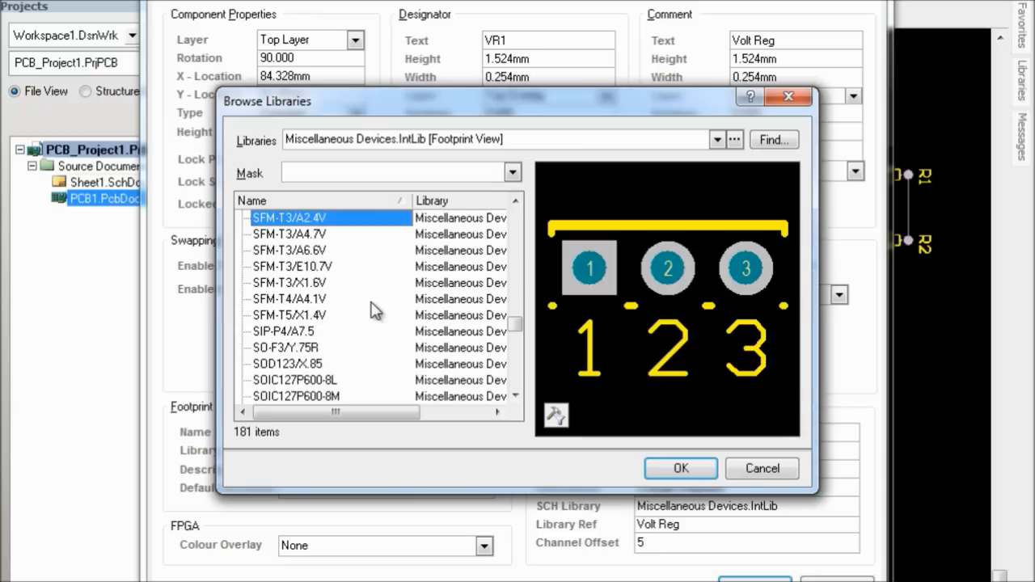
key(Up)
key(Up)
key(Up)
key(Up)
key(Up)
key(Up)
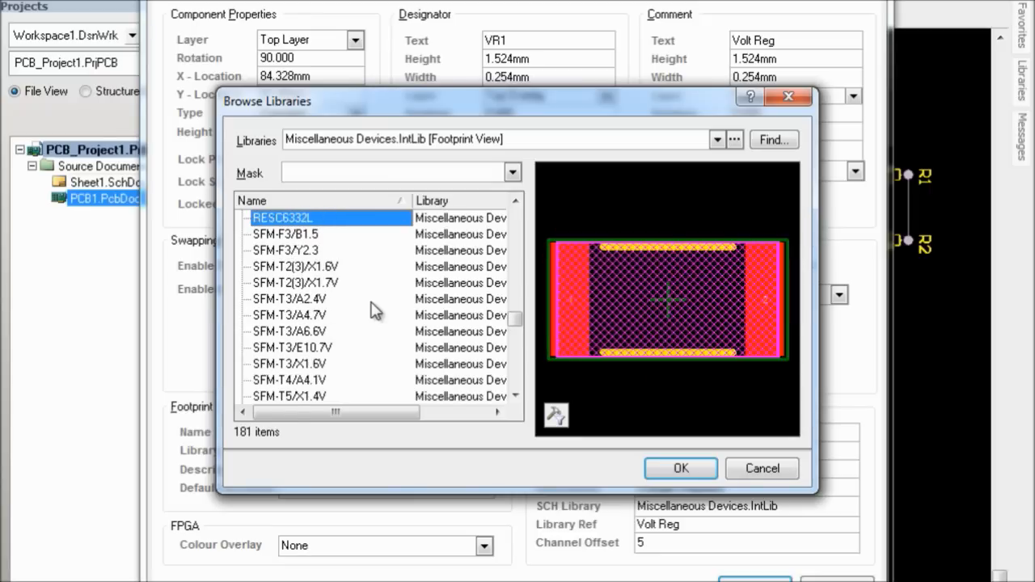
key(Down)
key(Down)
key(Down)
key(Down)
key(Down)
key(Down)
key(Down)
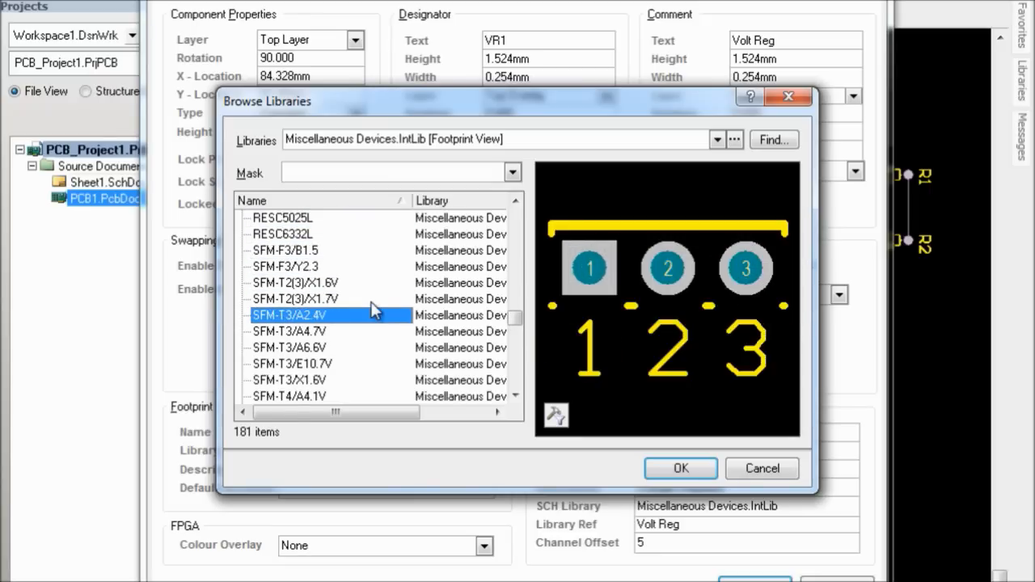
key(Up)
key(Down)
key(Down)
key(Down)
key(Down)
key(Down)
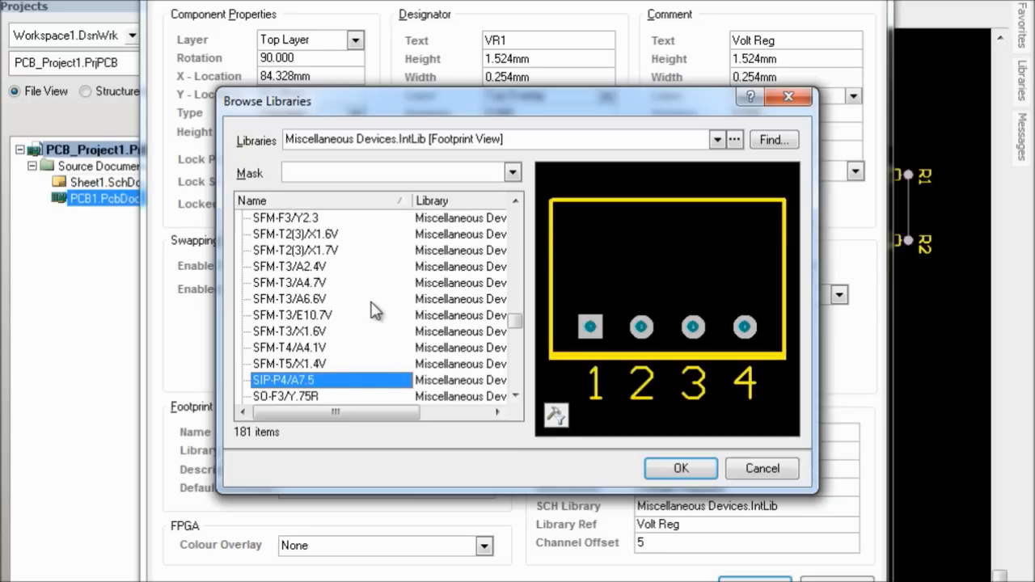
- Look backward from SIP-P4/A7.5 through the RESC, RAD and PIN footprints into the LEDDIP packages for a suitable three-pin footprint
key(Up)
key(Up)
key(Up)
key(Up)
key(Up)
key(Up)
key(Up)
key(Up)
key(Up)
key(Up)
key(Up)
key(Up)
key(Up)
key(Up)
key(Up)
key(Up)
key(Up)
key(Up)
key(Up)
key(Up)
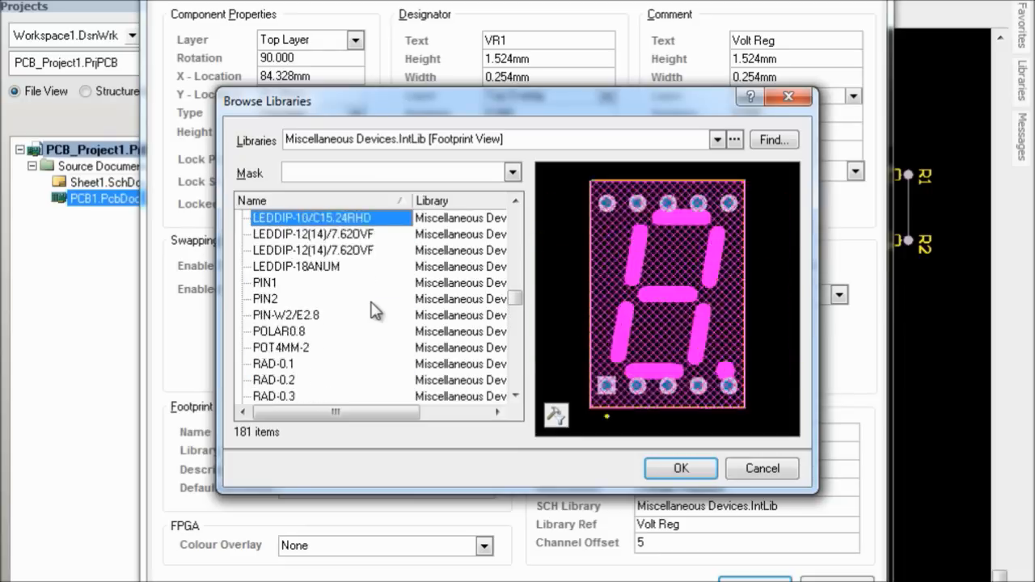
key(Up)
key(Up)
key(Up)
key(Up)
key(Up)
key(Up)
key(Up)
key(Up)
key(Up)
key(Up)
- Look forward through the SFM, TO254, TRF, TSOP and VR footprints to VTUBE-9 at the end of the library for a three-pin package
key(Down)
key(Down)
key(Down)
key(Down)
key(Down)
key(Down)
key(Down)
key(Down)
key(Down)
key(Down)
key(Down)
key(Down)
key(Down)
key(Down)
key(Down)
key(Down)
key(Down)
key(Down)
key(Down)
key(Down)
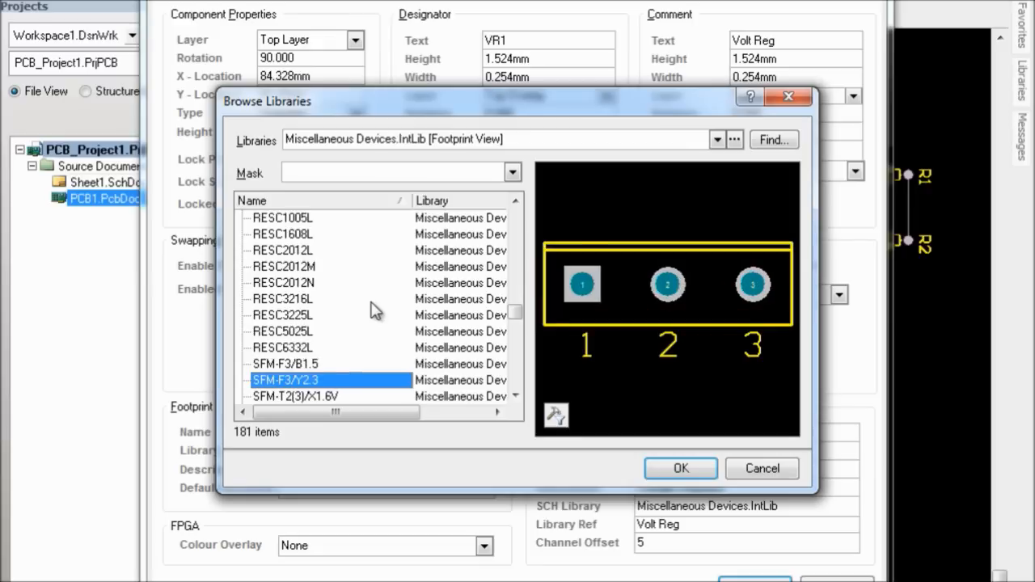
key(Down)
key(Down)
key(Down)
key(Down)
key(Down)
key(Down)
key(Down)
key(Down)
key(Down)
key(Down)
key(Down)
key(Down)
key(Down)
key(Down)
key(Down)
key(Down)
key(Down)
key(Down)
key(Down)
key(Down)
key(Up)
key(Up)
key(Down)
key(Down)
key(Down)
key(Down)
key(Down)
key(Down)
key(Down)
key(Down)
key(Down)
key(Down)
key(Down)
key(Down)
key(Down)
key(Down)
key(Down)
key(Down)
key(Down)
key(Down)
key(Down)
key(Down)
key(Down)
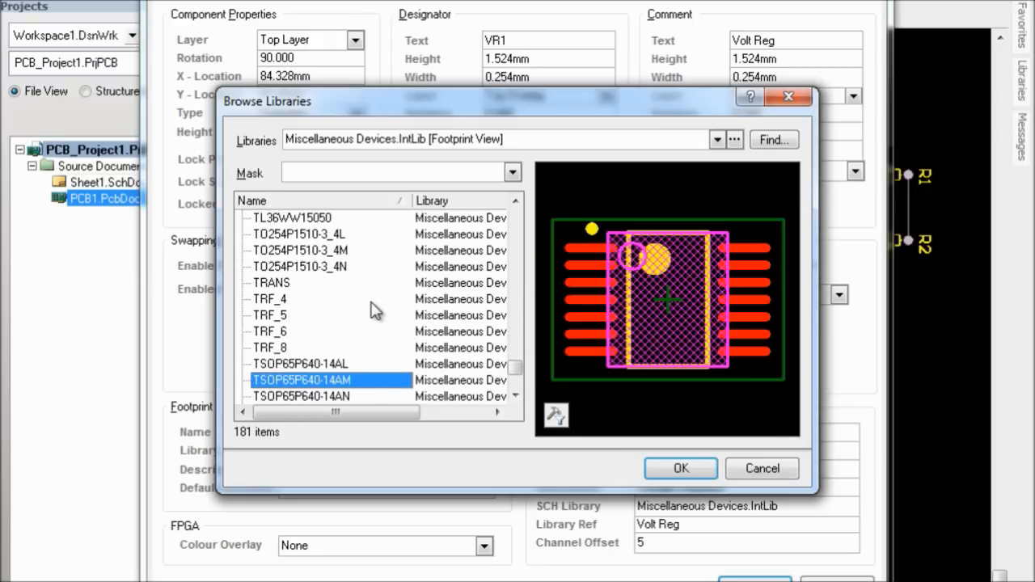
key(Down)
key(Down)
key(Down)
key(Down)
key(Down)
key(Down)
key(Down)
key(Down)
key(Down)
key(Down)
- Look backward from the VTUBE footprints through the TSOP, TRF, TO254 and SFM packages to the PIN footprints
key(Up)
key(Up)
key(Up)
key(Up)
key(Up)
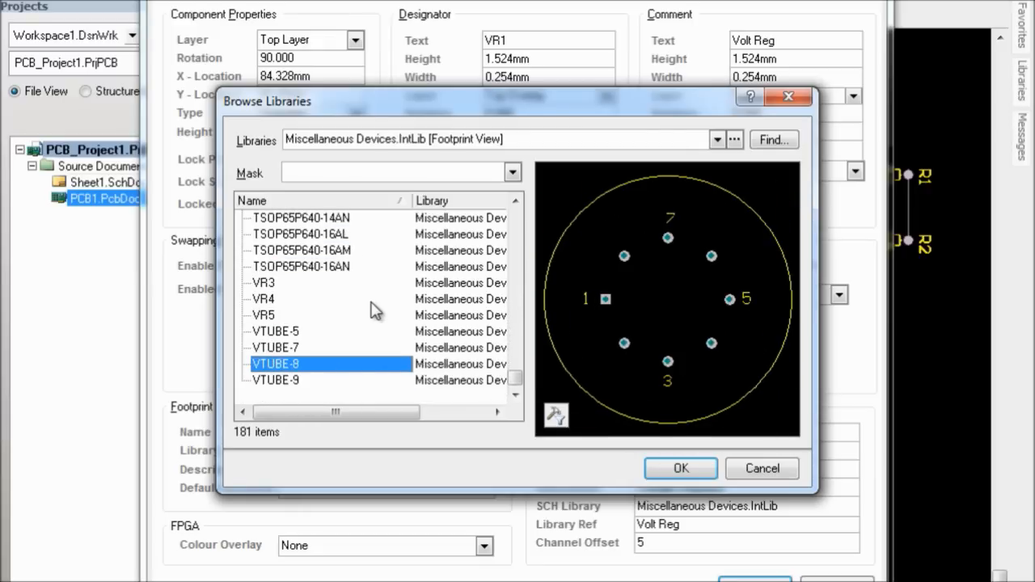
key(Up)
key(Up)
key(Up)
key(Up)
key(Up)
key(Up)
key(Up)
key(Up)
key(Up)
key(Up)
key(Up)
key(Up)
key(Up)
key(Up)
key(Up)
key(Up)
key(Up)
key(Up)
key(Up)
key(Up)
key(Up)
key(Up)
key(Up)
key(Up)
key(Up)
key(Up)
key(Up)
key(Up)
key(Up)
key(Up)
key(Up)
key(Up)
key(Up)
key(Up)
key(Up)
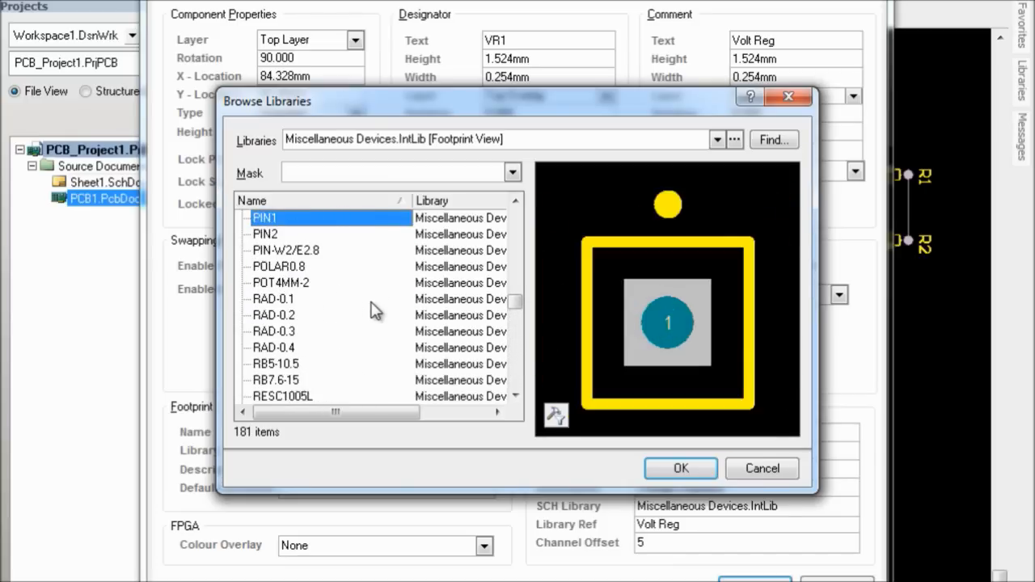
key(Up)
key(Up)
- Return to the SFM footprints and compare the previews of SFM-T2(3)/X1.6V, SFM-T3/A6.6V and SFM-T3/E10.7V, stopping at SFM-T3/E10.7V
key(Down)
key(Down)
key(Down)
key(Down)
key(Down)
key(Down)
key(Down)
key(Down)
key(Down)
key(Down)
key(Down)
key(Down)
key(Down)
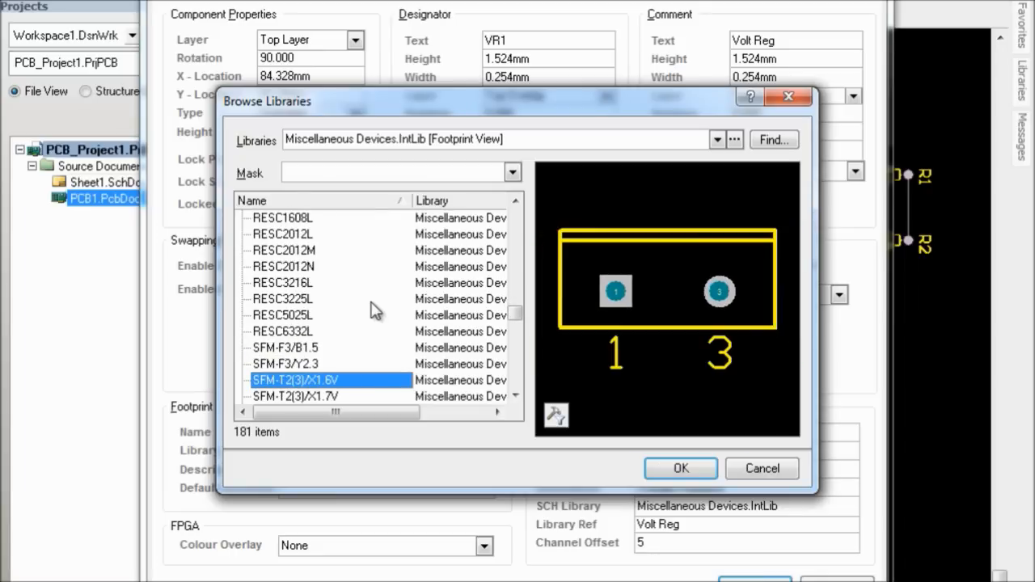
key(Down)
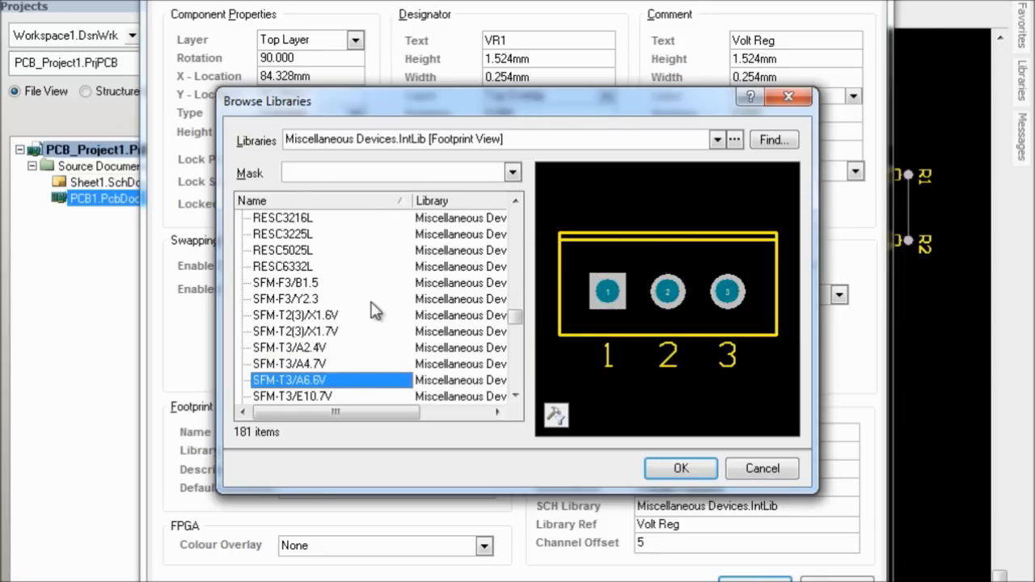
key(Down)
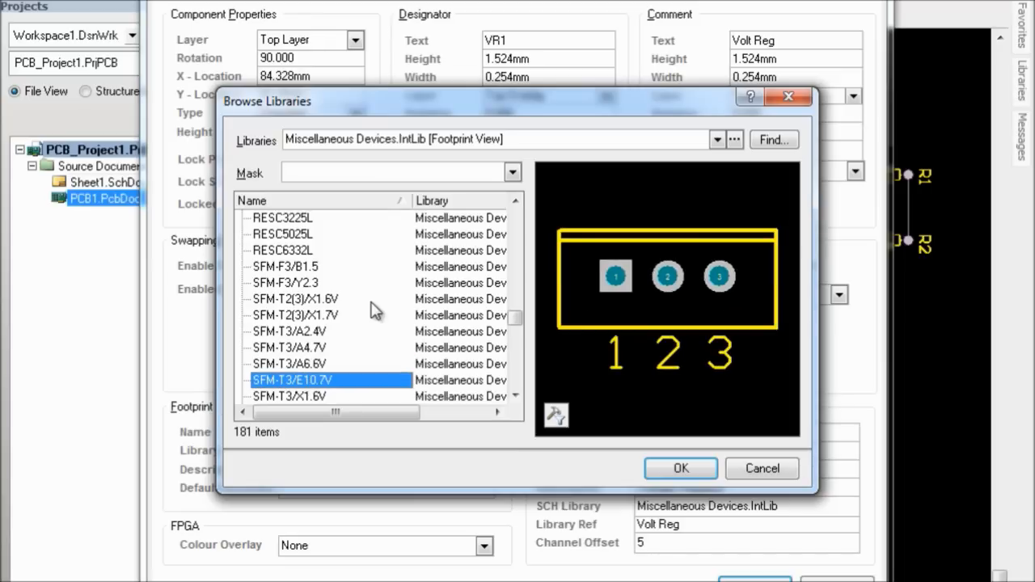
- Assign the SFM-T3/E10.7V footprint to VR1 and apply the component's properties
click(684, 469)
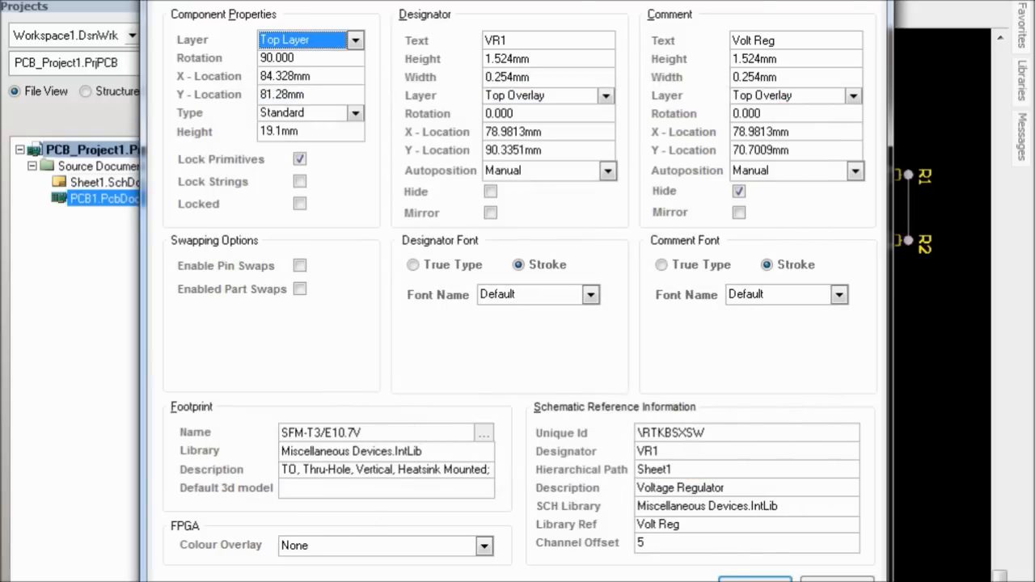
click(754, 578)
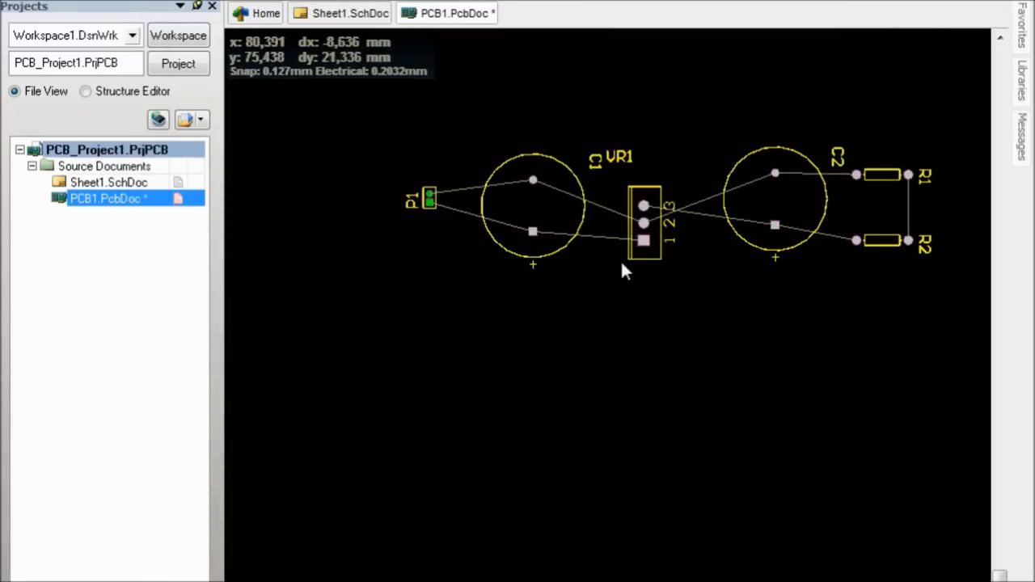
- Rotate VR1 by 180 degrees so pin 1 is uppermost, and shift VR1 and C1 upward into line with C2
mouse_move(656, 256)
mouse_down()
mouse_move(650, 202)
mouse_move(638, 226)
mouse_move(653, 192)
mouse_move(639, 255)
mouse_up()
key(space)
key(space)
key(space)
key(space)
key(space)
key(space)
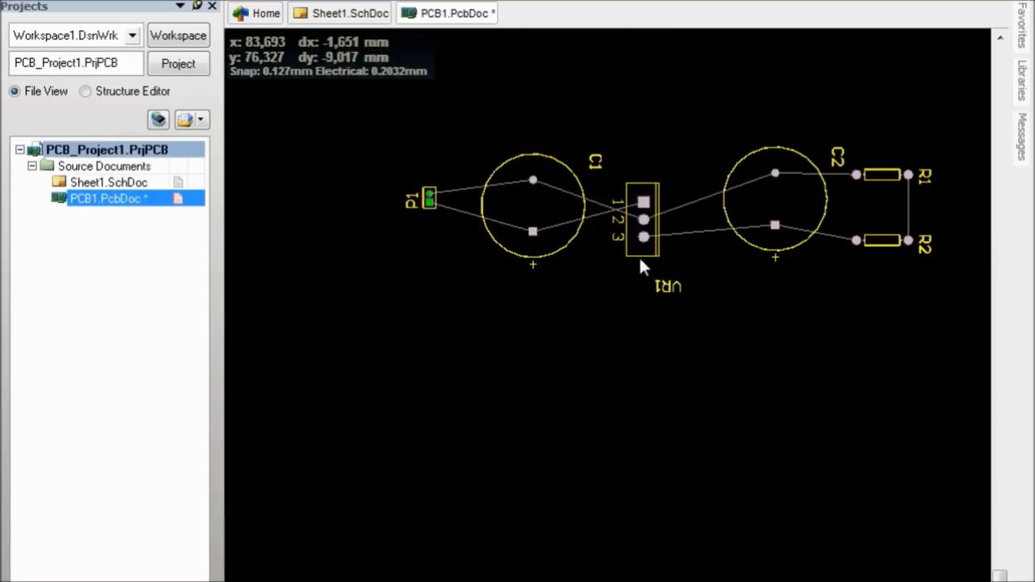
drag(643, 220, 638, 223)
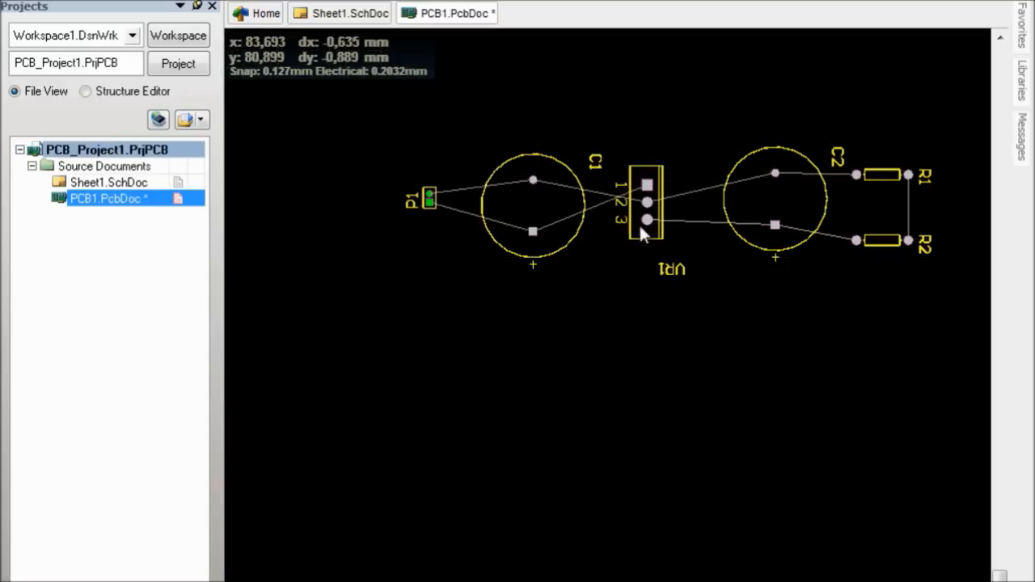
drag(554, 212, 537, 199)
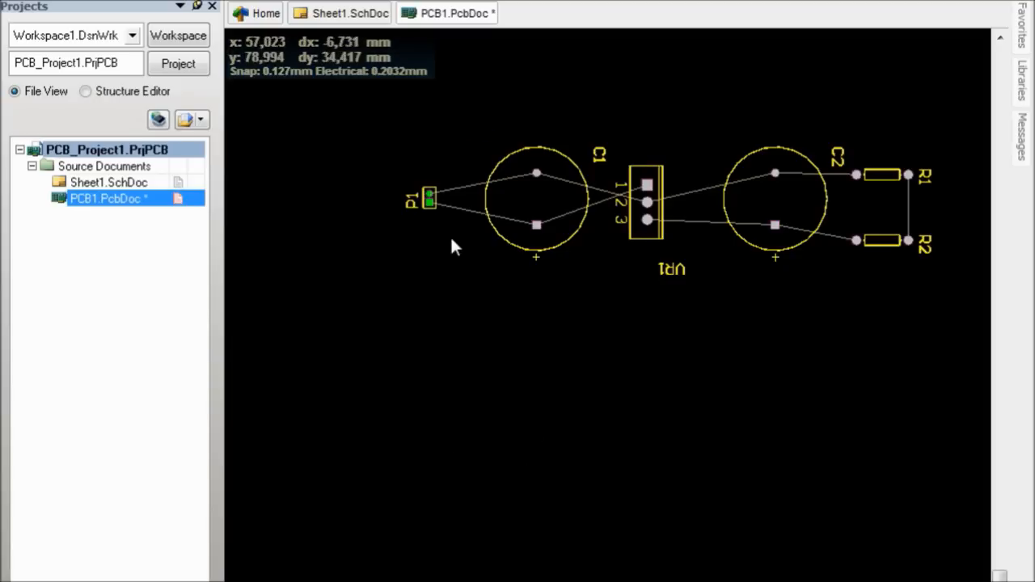
- Browse the Miscellaneous Devices library for another footprint for capacitor C1, previewing PIN1
double_click(550, 203)
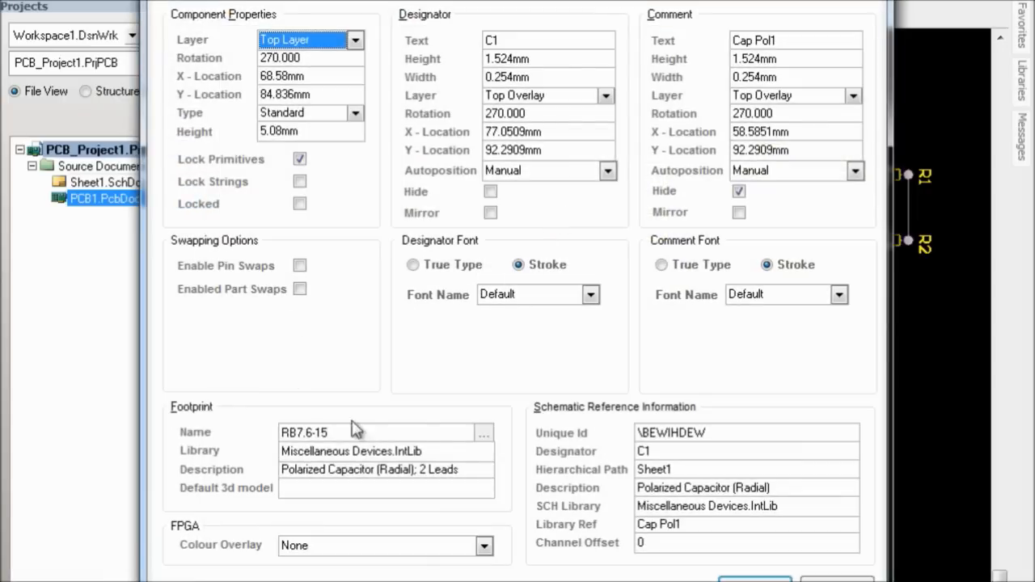
click(484, 434)
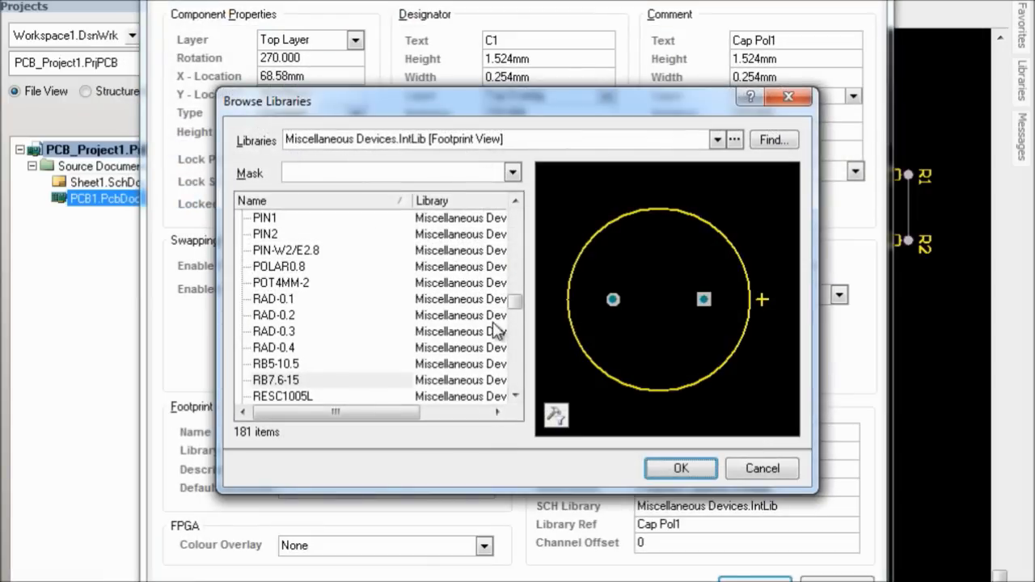
click(331, 225)
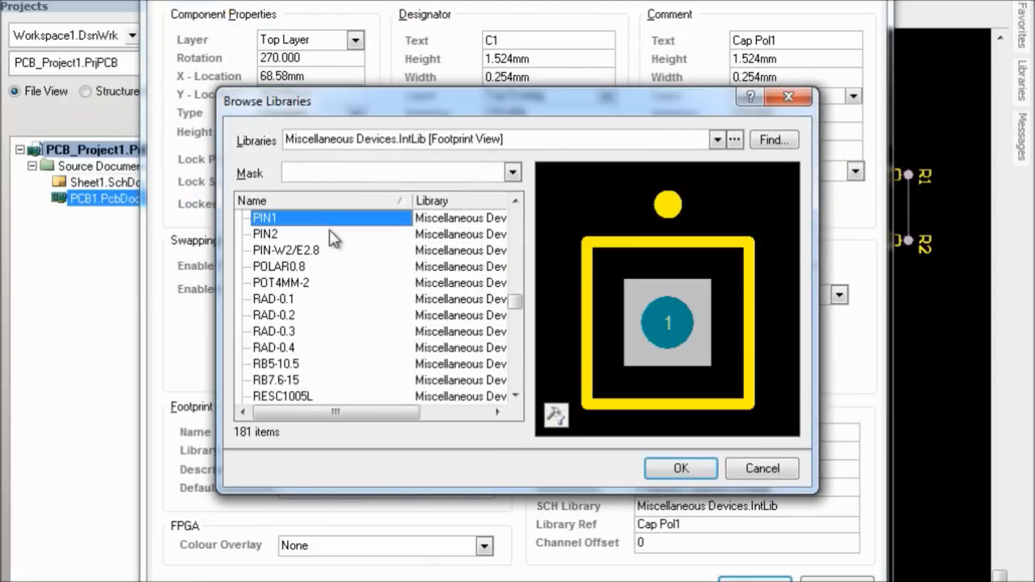
- Preview the RAD, RB and neighbouring footprints in the Miscellaneous Devices library as candidates for capacitor C1
click(330, 250)
click(341, 307)
click(347, 364)
click(361, 382)
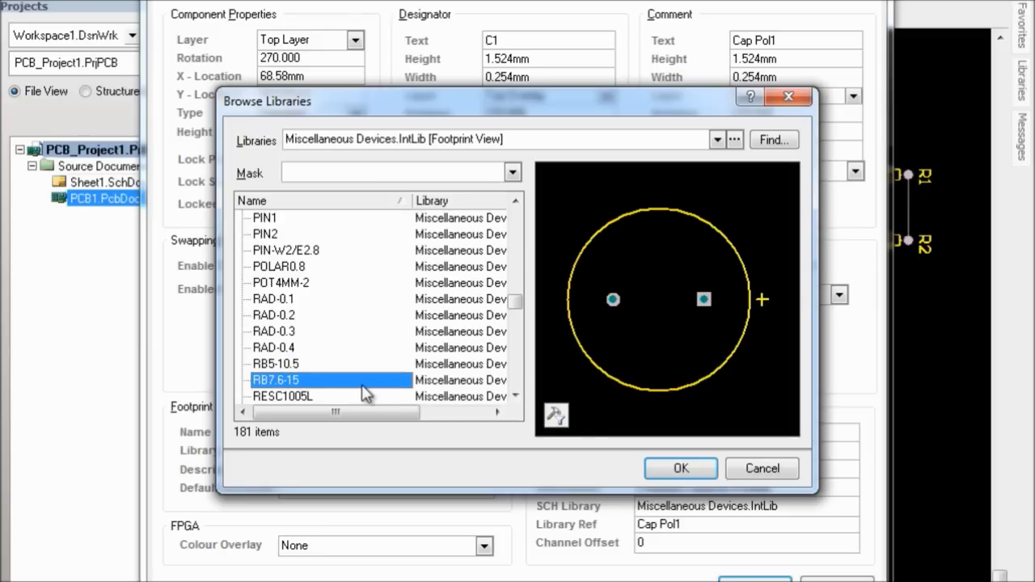
click(335, 347)
click(336, 364)
click(344, 380)
click(350, 396)
key(Up)
key(Up)
key(Up)
key(Up)
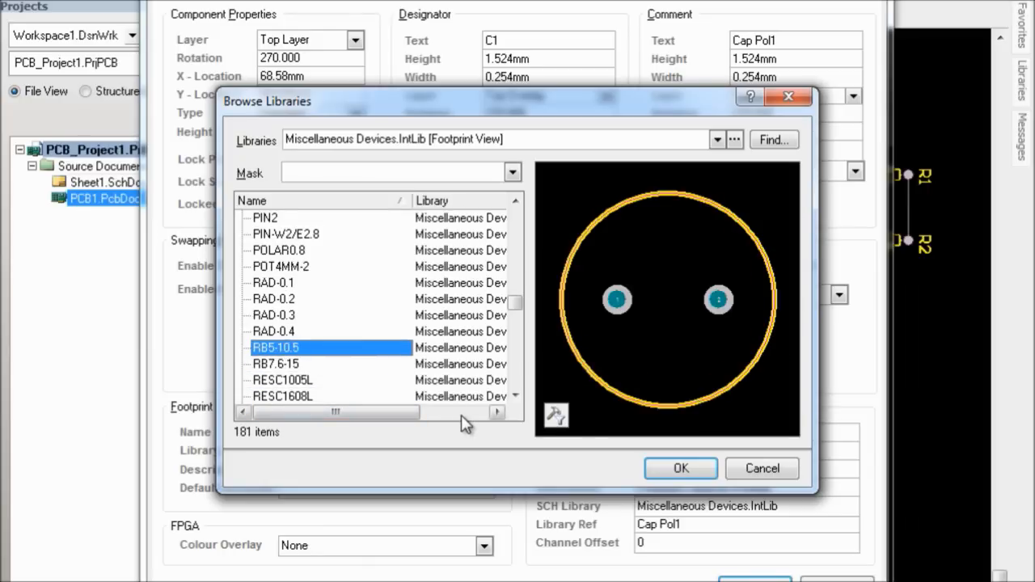
- Find the CAPPR5-5x5 footprint in the Miscellaneous Devices library and assign it to capacitor C1
key(Up)
key(Up)
key(Up)
key(Up)
key(Up)
key(Up)
key(Up)
key(Up)
key(Up)
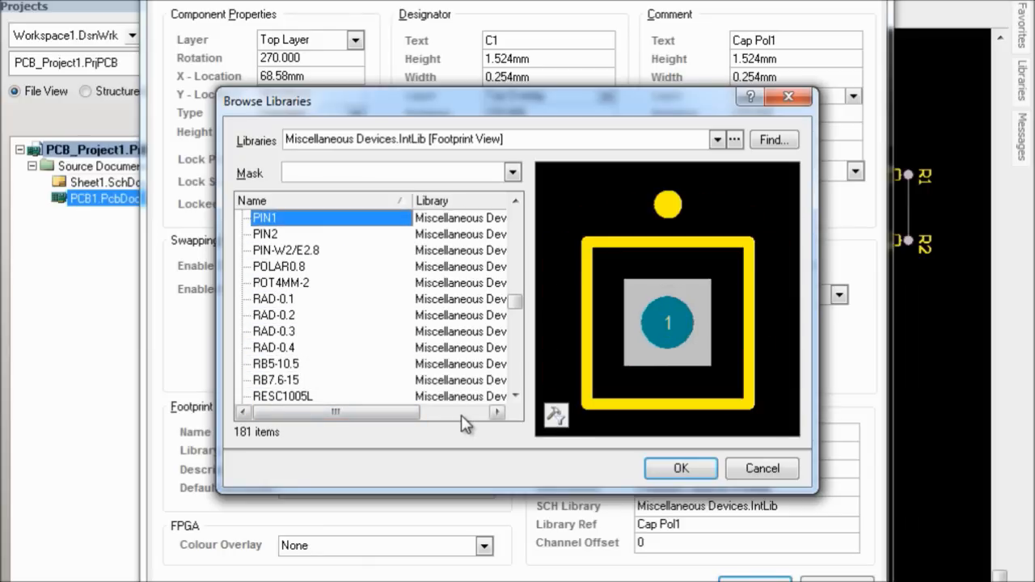
key(Up)
key(Up)
key(Up)
key(Up)
key(Up)
key(Up)
key(Up)
key(Up)
key(Up)
key(Up)
key(Up)
key(Up)
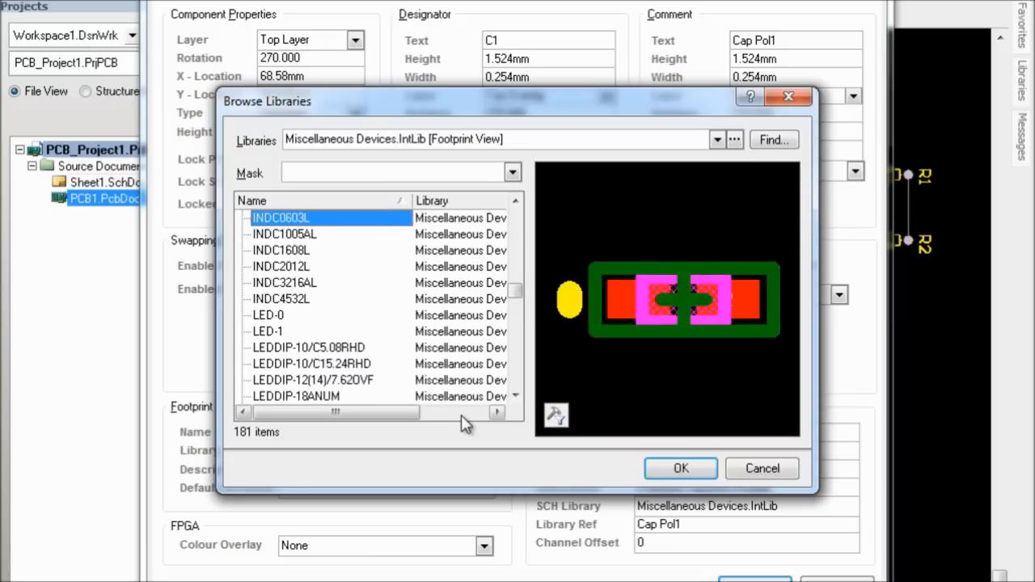
key(Up)
key(Up)
key(Up)
key(Up)
key(Up)
key(Up)
key(Up)
key(Up)
key(Up)
key(Up)
key(Up)
key(Up)
key(Up)
key(Up)
key(Up)
key(Up)
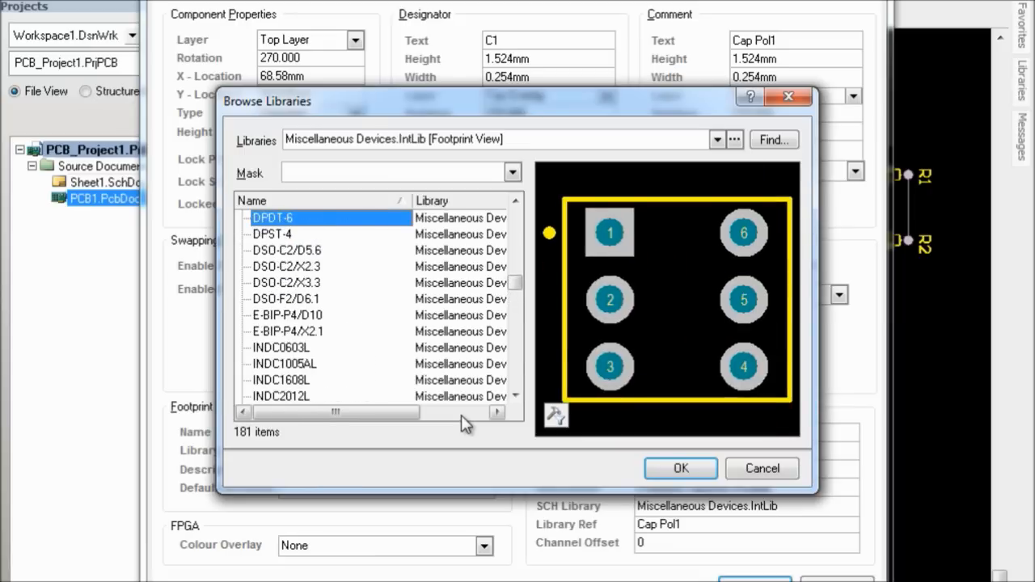
key(Up)
key(Up)
key(Up)
key(Up)
key(Up)
key(Up)
key(Up)
key(Up)
key(Up)
key(Up)
key(Up)
key(Up)
key(Up)
key(Up)
key(Up)
key(Up)
key(Up)
key(Up)
key(Up)
key(Up)
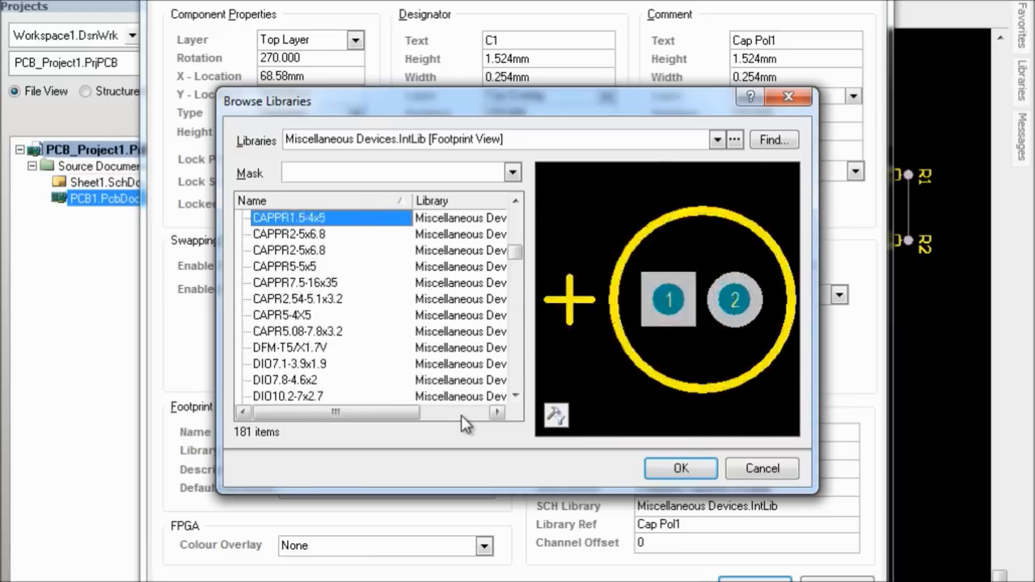
key(Down)
key(Down)
key(Down)
key(Down)
key(Down)
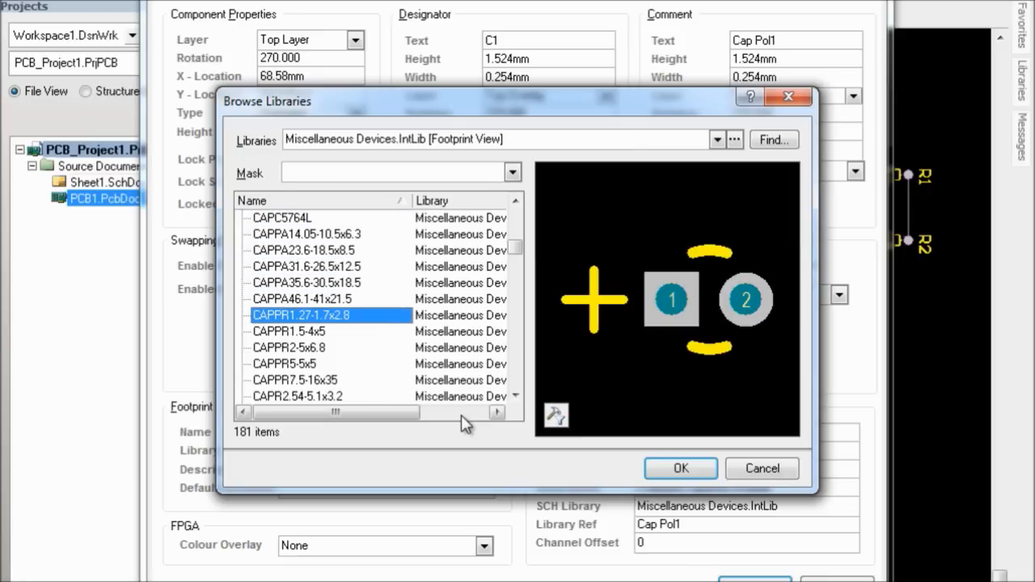
key(Down)
key(Down)
key(Down)
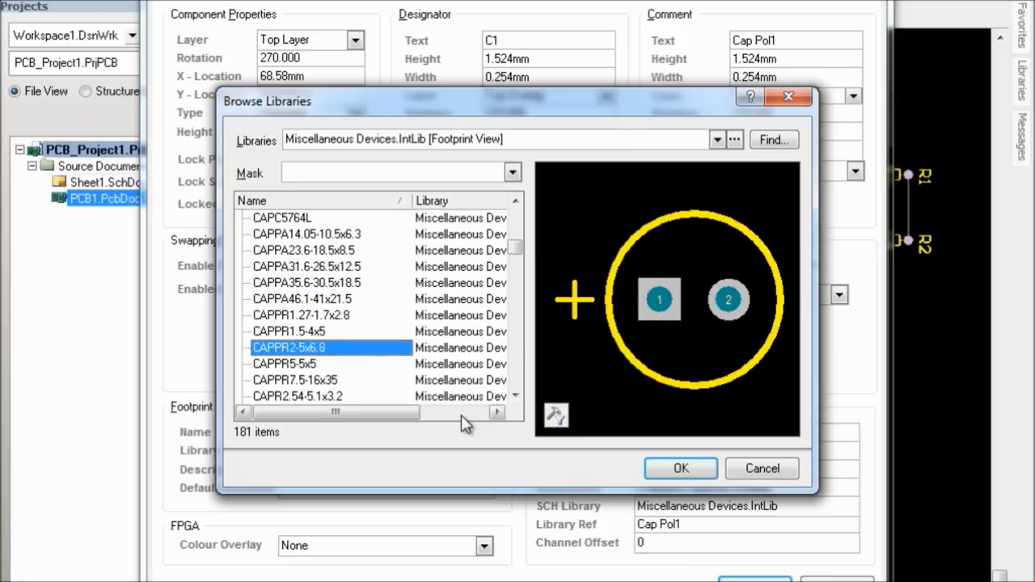
key(Up)
key(Down)
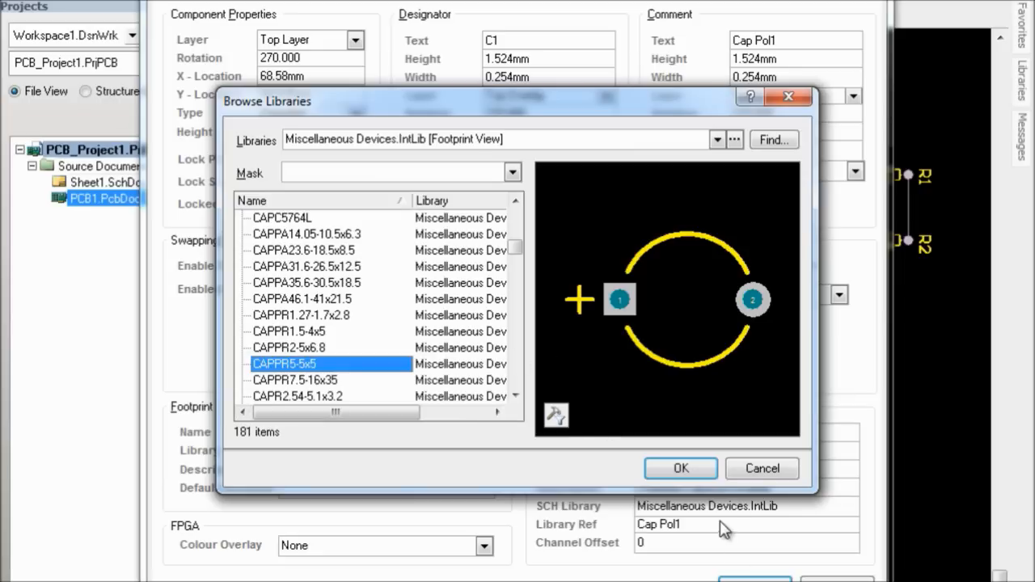
key(Return)
click(748, 580)
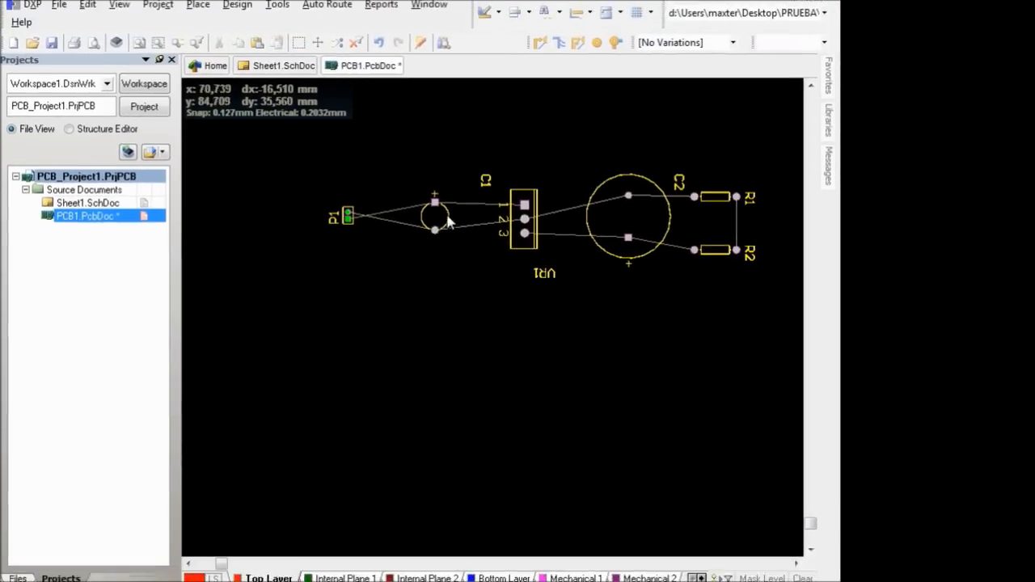
- Change capacitor C2's footprint to CAPPR5-5x5 from the Miscellaneous Devices library
click(656, 225)
key(Delete)
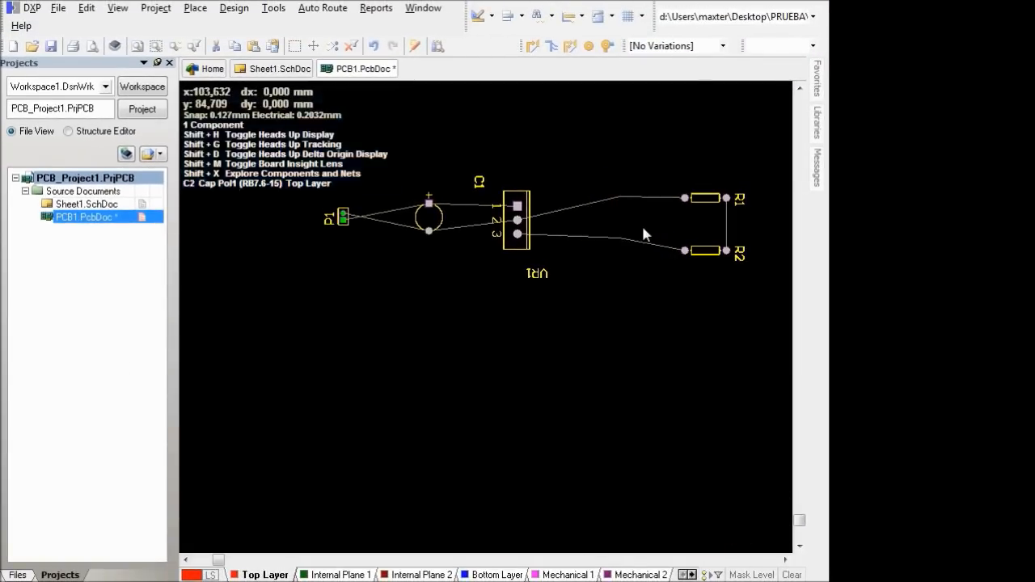
double_click(643, 234)
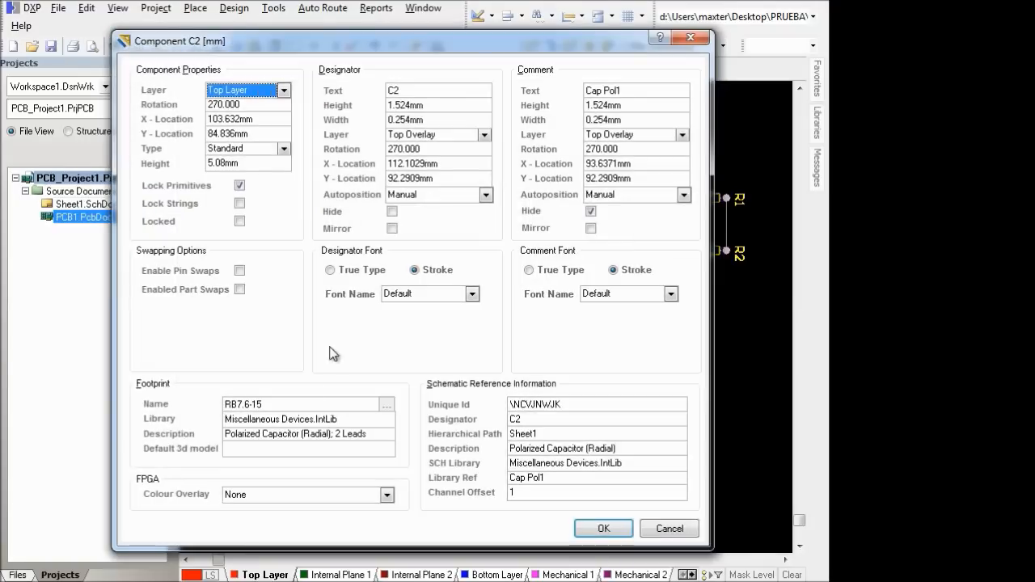
click(391, 405)
click(321, 298)
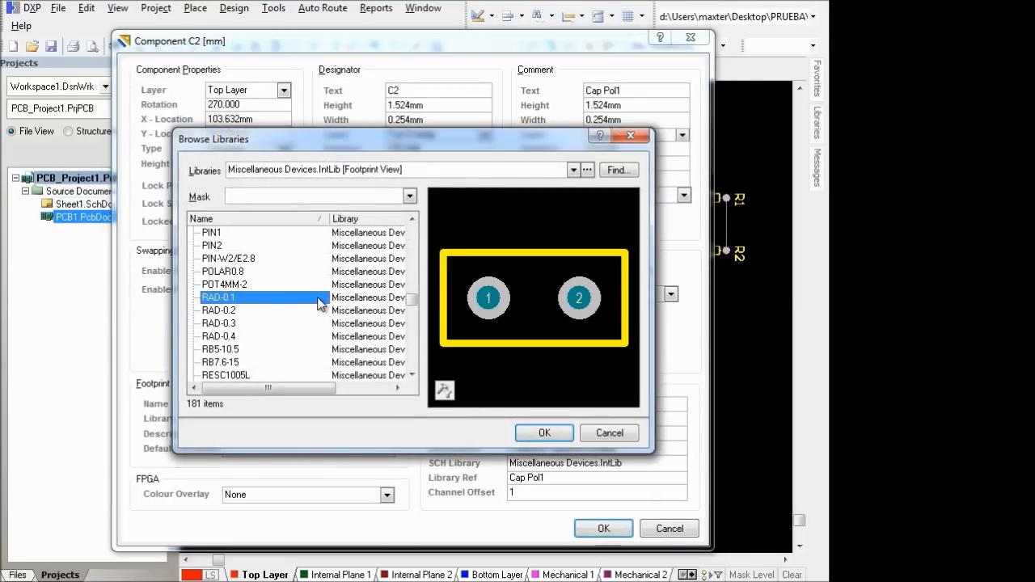
key(Up)
key(Up)
key(Up)
key(Up)
key(Up)
key(Up)
key(Up)
key(Up)
key(Up)
key(Up)
key(Up)
key(Up)
key(Up)
key(Up)
key(Up)
key(Up)
key(Up)
key(Up)
key(Up)
key(Up)
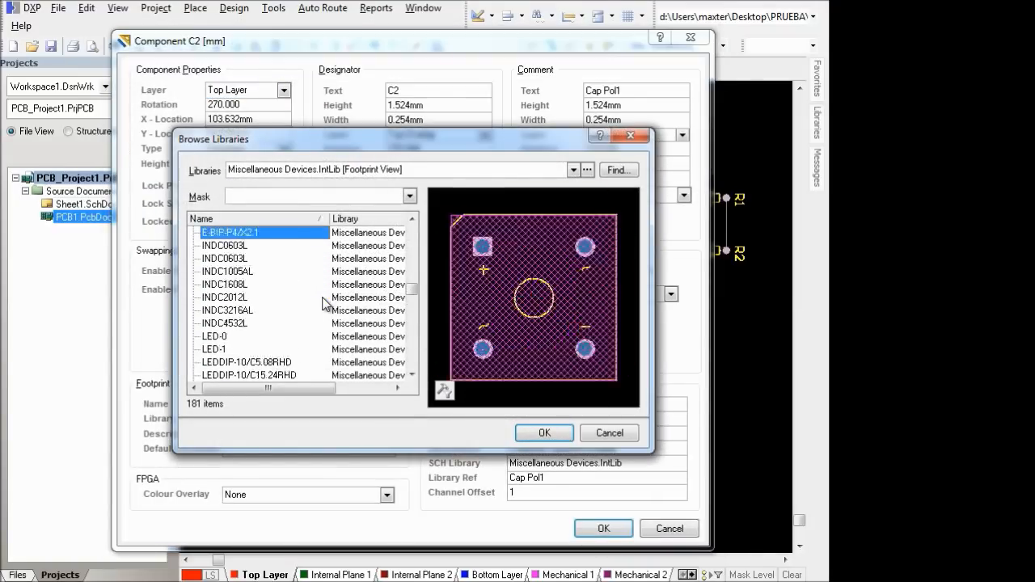
key(Up)
key(Up)
key(Up)
key(Up)
key(Up)
key(Up)
key(Up)
key(Up)
key(Up)
key(Up)
key(Up)
key(Up)
key(Up)
key(Up)
key(Up)
key(Up)
key(Up)
key(Up)
key(Up)
key(Up)
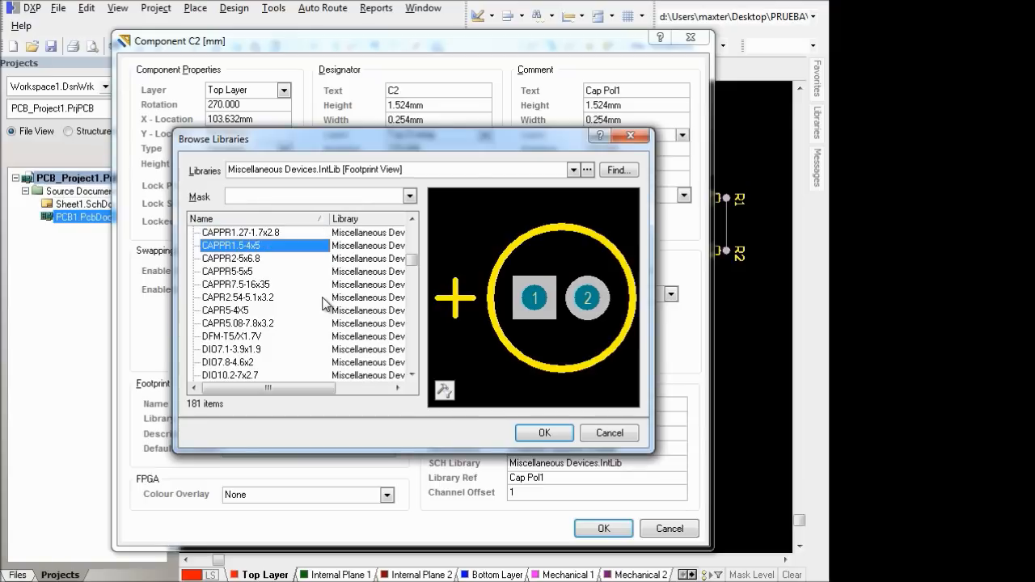
key(Down)
key(Return)
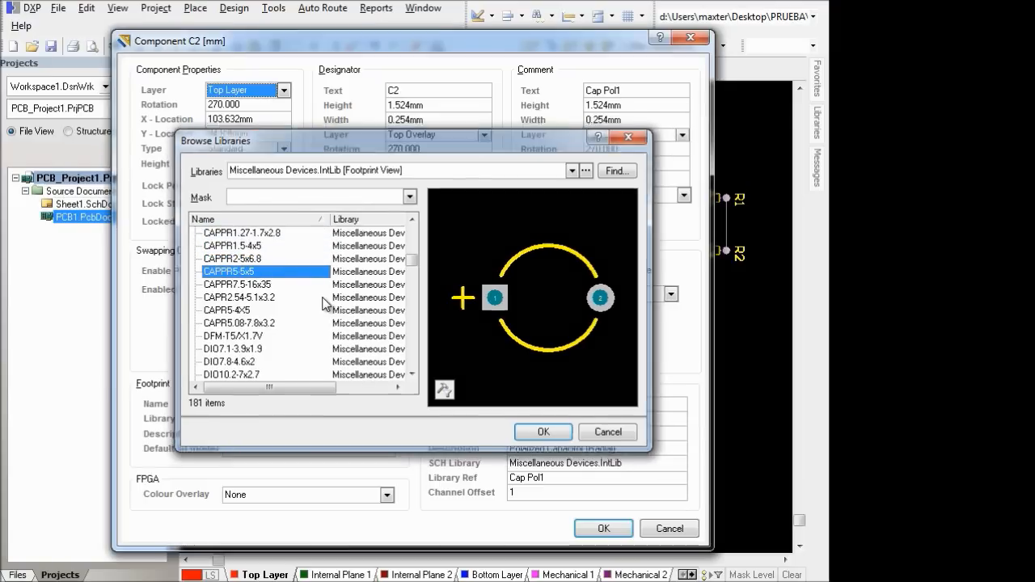
key(Return)
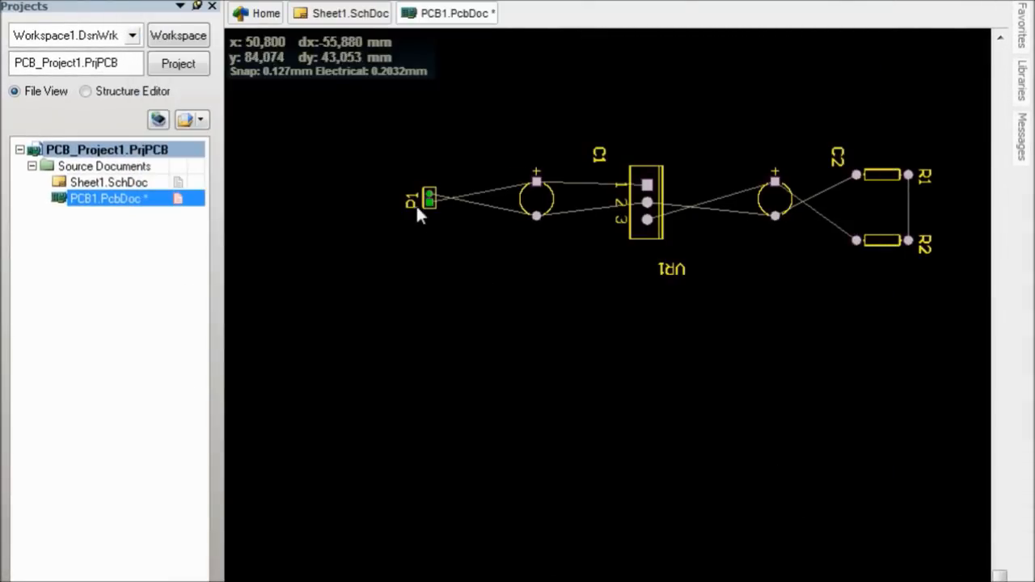
- Bring P1, C1 and VR1 closer together on the board and rotate P1 half a turn to uncross its connections
drag(429, 199, 434, 198)
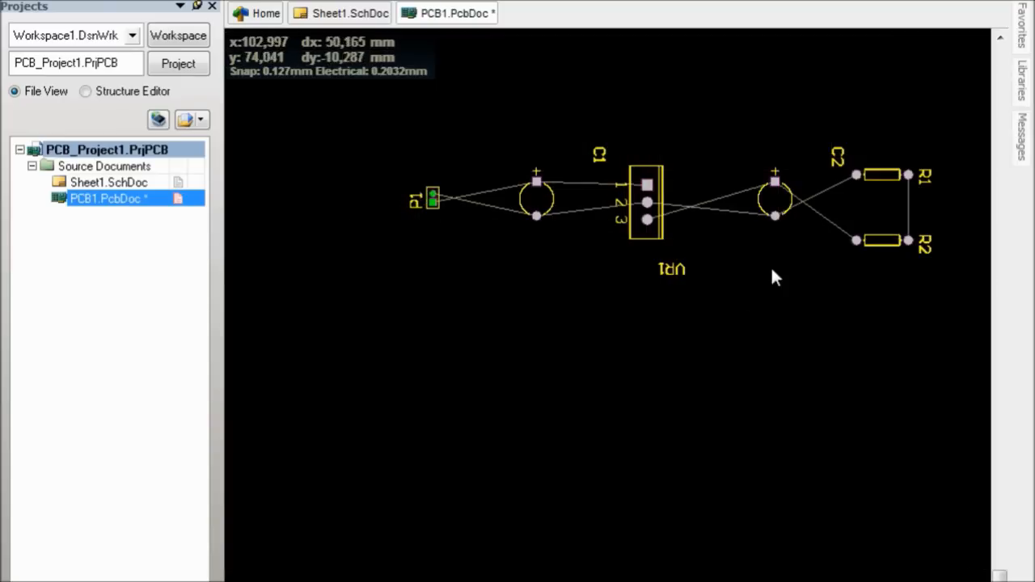
scroll(452, 417, down, 2)
scroll(492, 413, up, 2)
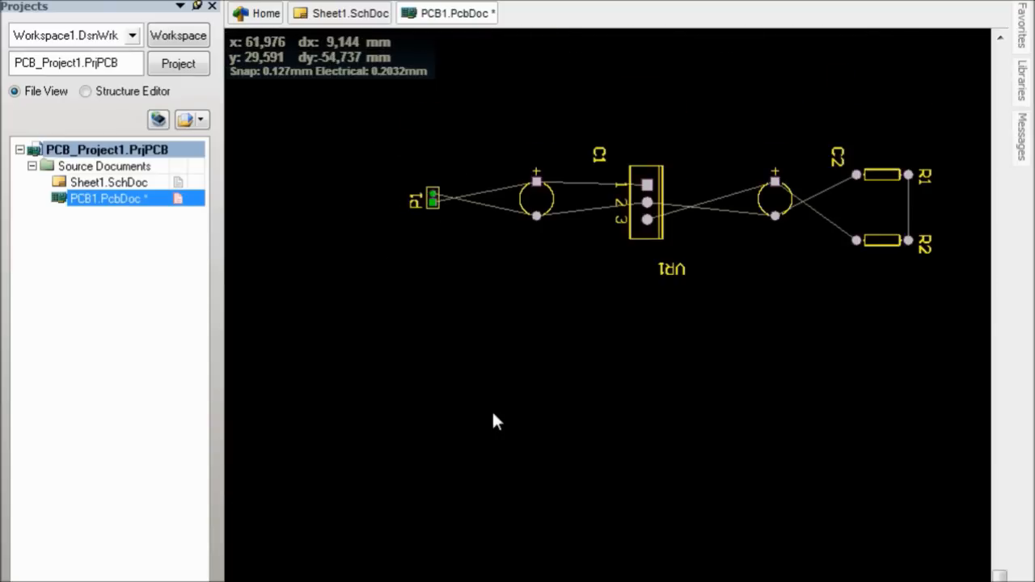
ctrl+scroll(547, 411, down, 2)
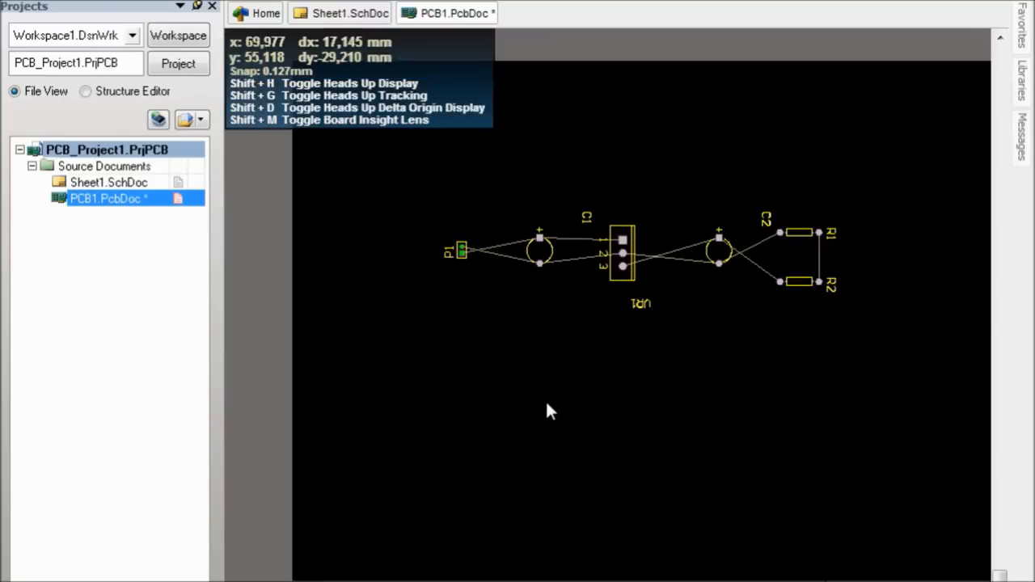
ctrl+scroll(550, 303, up, 1)
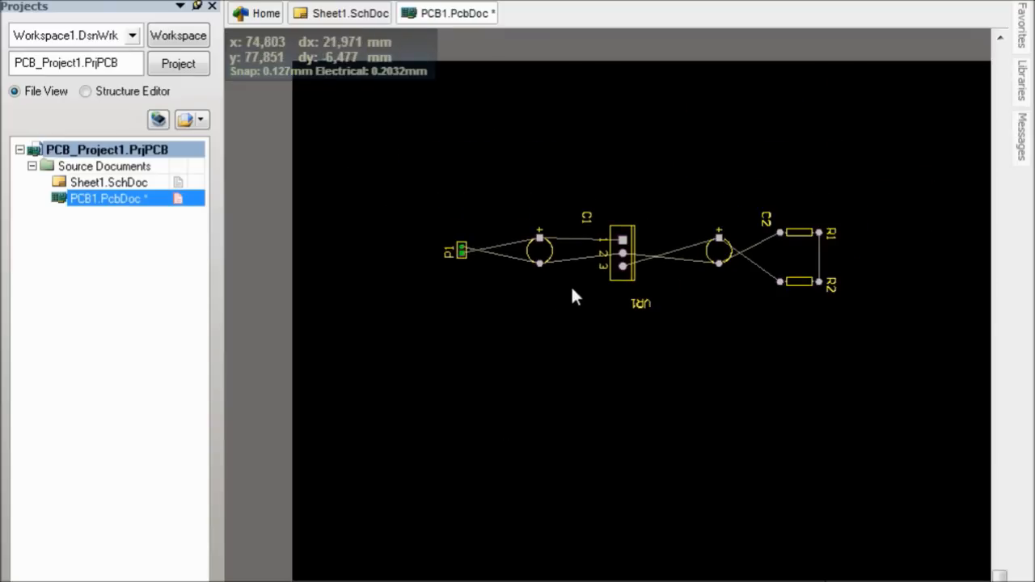
ctrl+scroll(587, 186, up, 1)
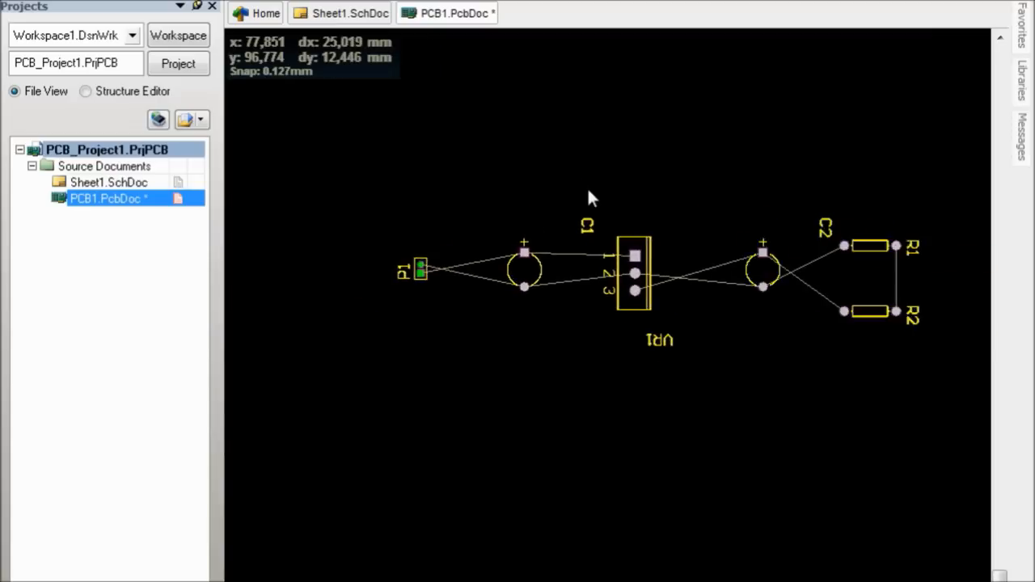
drag(532, 261, 506, 262)
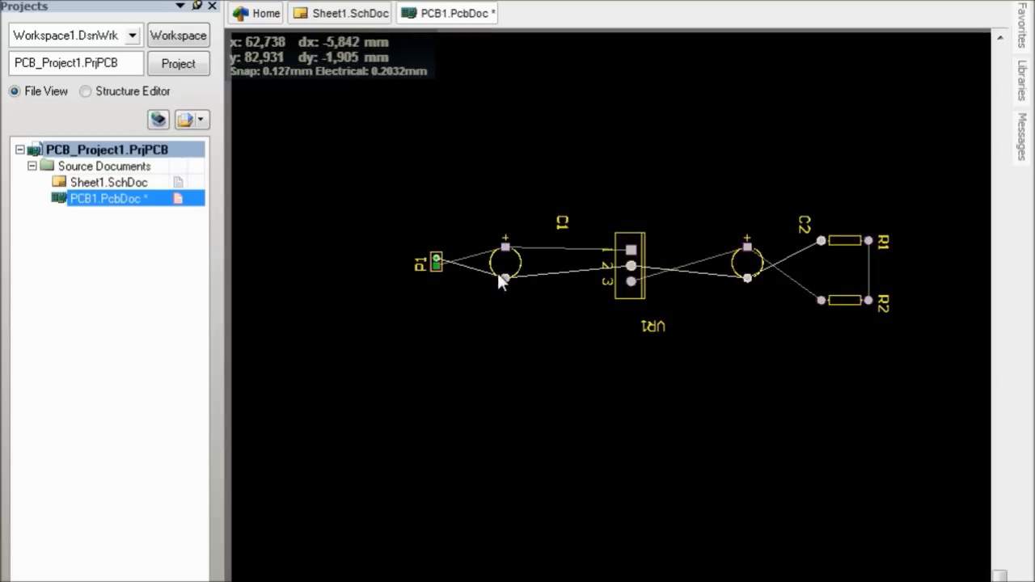
drag(637, 275, 597, 273)
mouse_move(432, 266)
mouse_down()
mouse_move(440, 275)
mouse_move(439, 261)
mouse_up()
key(space)
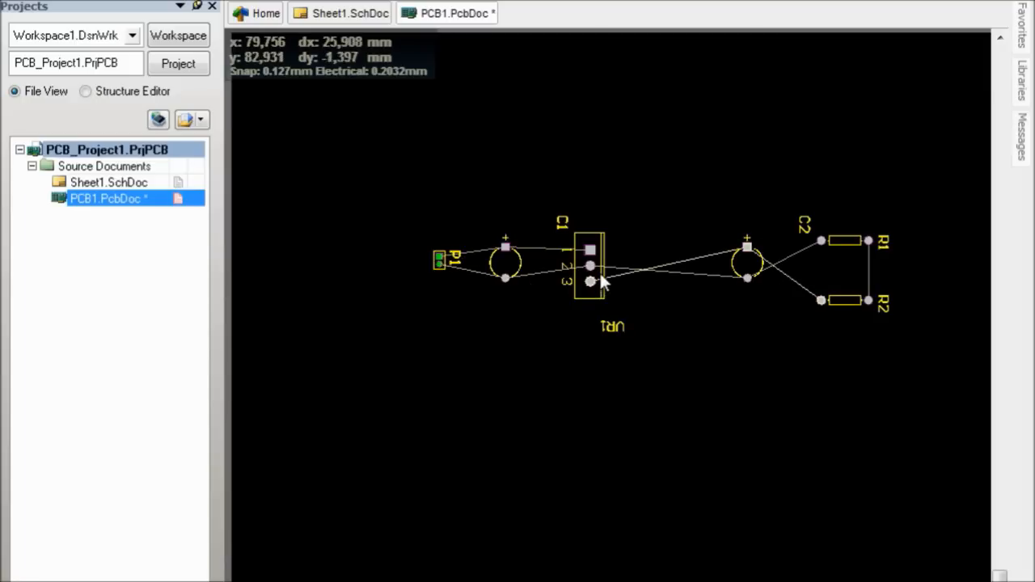
drag(590, 264, 575, 265)
- Move C2, R1 and R2 closer to VR1 and rotate C2 half a turn to uncross its connections
drag(752, 269, 650, 270)
drag(840, 249, 753, 249)
drag(838, 297, 749, 303)
drag(649, 267, 646, 267)
key(space)
key(space)
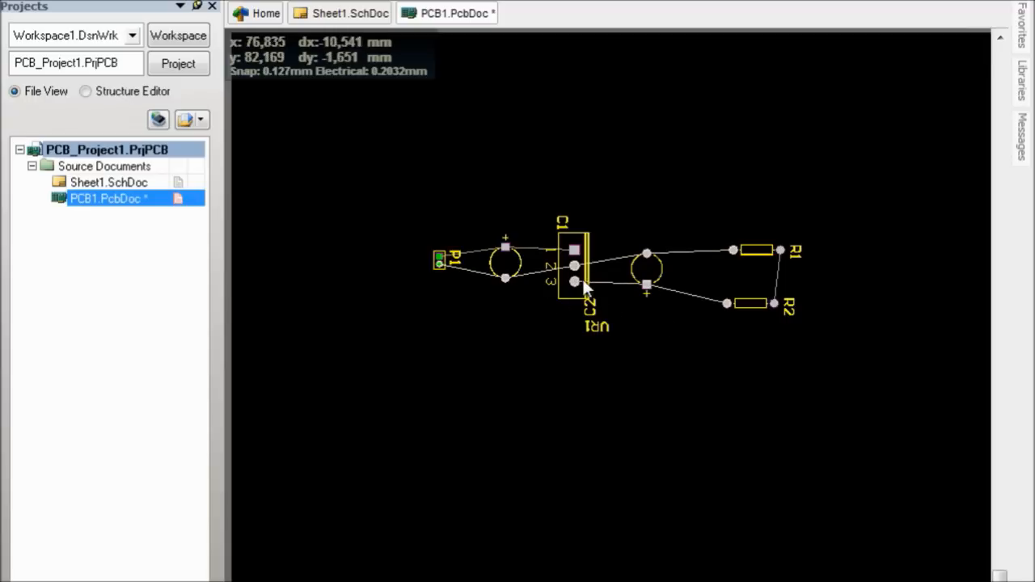
- Turn C2 through a full rotation and place it slightly lower between VR1 and the resistors
ctrl+scroll(591, 275, up, 2)
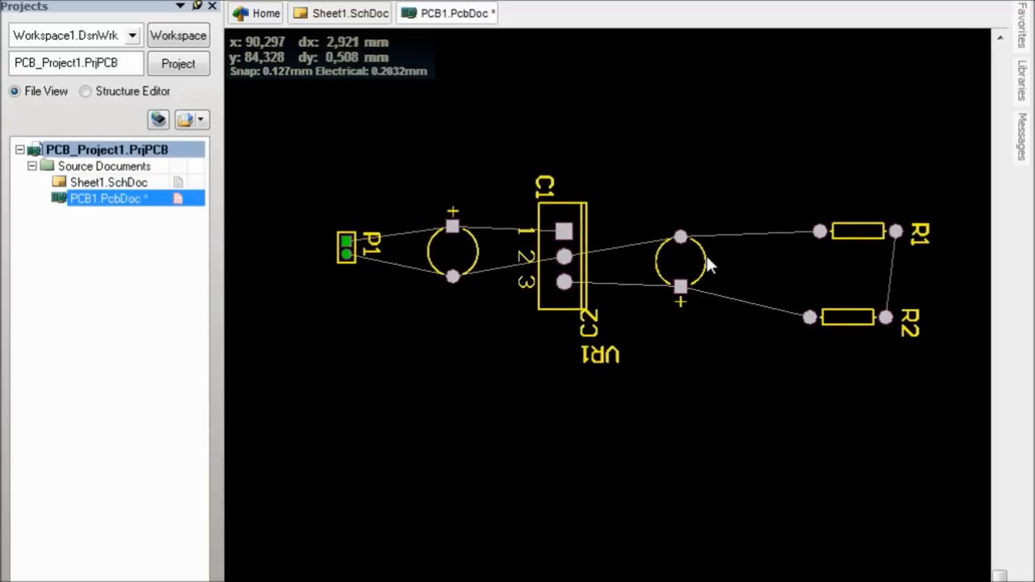
drag(687, 256, 680, 271)
key(space)
key(space)
key(space)
key(space)
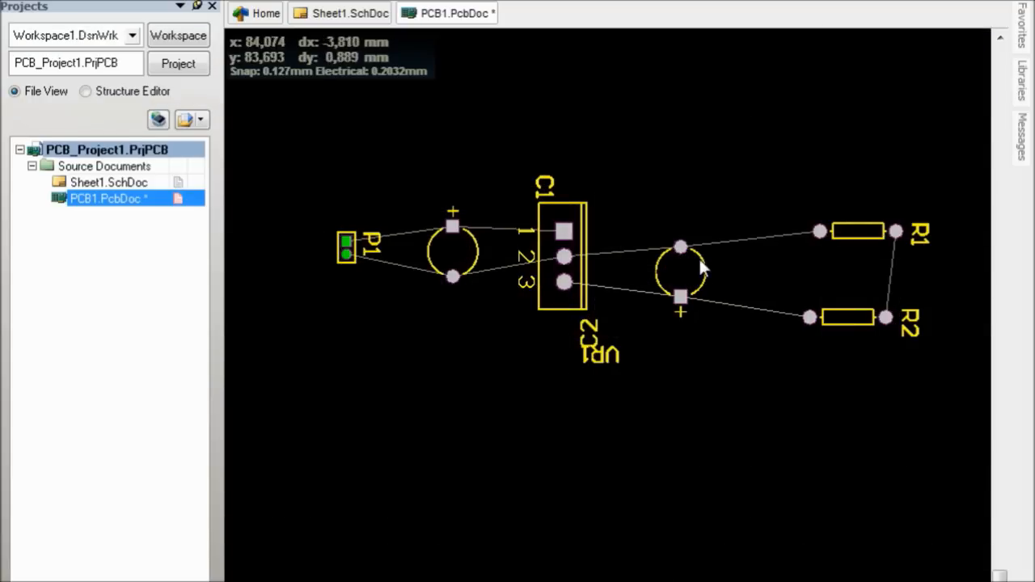
- Tighten the layout by moving R1 and R2 closer to C2 and nudging C1 and P1 toward VR1
drag(862, 232, 801, 232)
drag(848, 318, 807, 306)
drag(456, 251, 459, 251)
drag(346, 247, 351, 247)
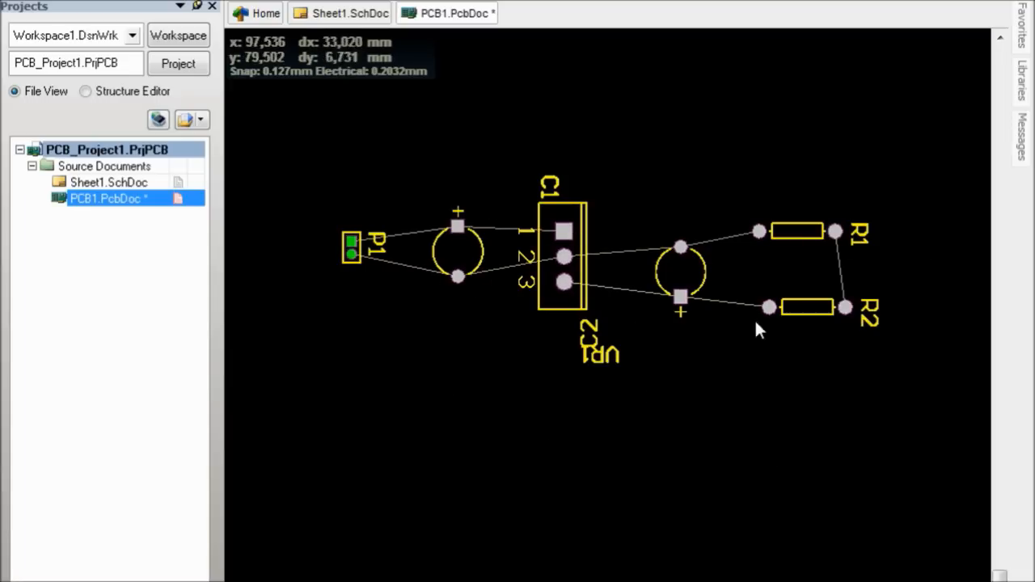
- Align R1 directly above R2 closer to C2, and shift VR1, C1 and P1 slightly toward C2
mouse_move(822, 308)
mouse_down()
mouse_move(796, 309)
mouse_move(804, 311)
mouse_up()
drag(798, 235, 788, 239)
drag(800, 311, 783, 309)
drag(787, 235, 781, 237)
drag(589, 272, 600, 272)
drag(473, 255, 484, 255)
drag(351, 245, 362, 243)
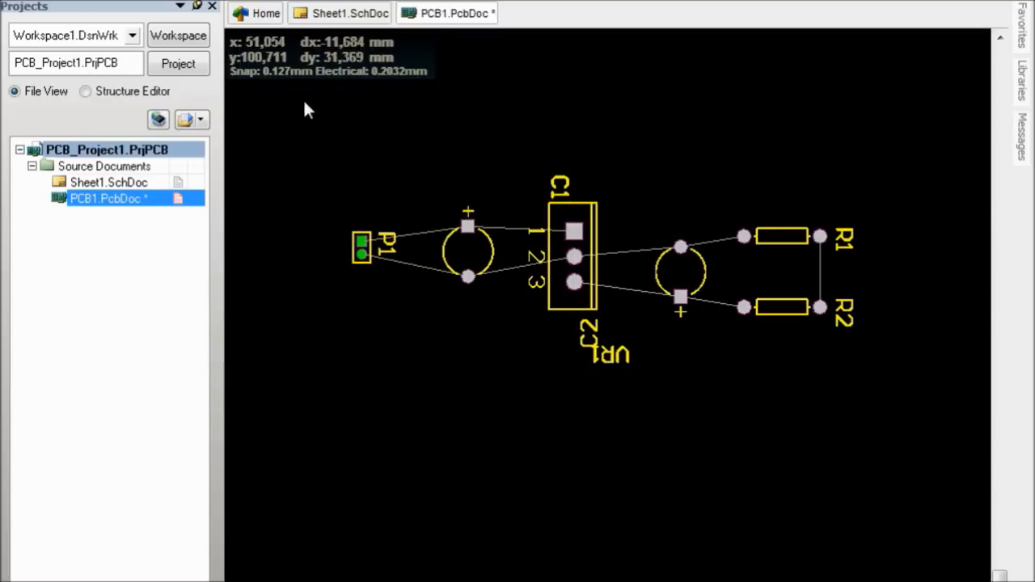
- Open the autorouting setup for the whole board and bring up its design rules for editing
click(395, 0)
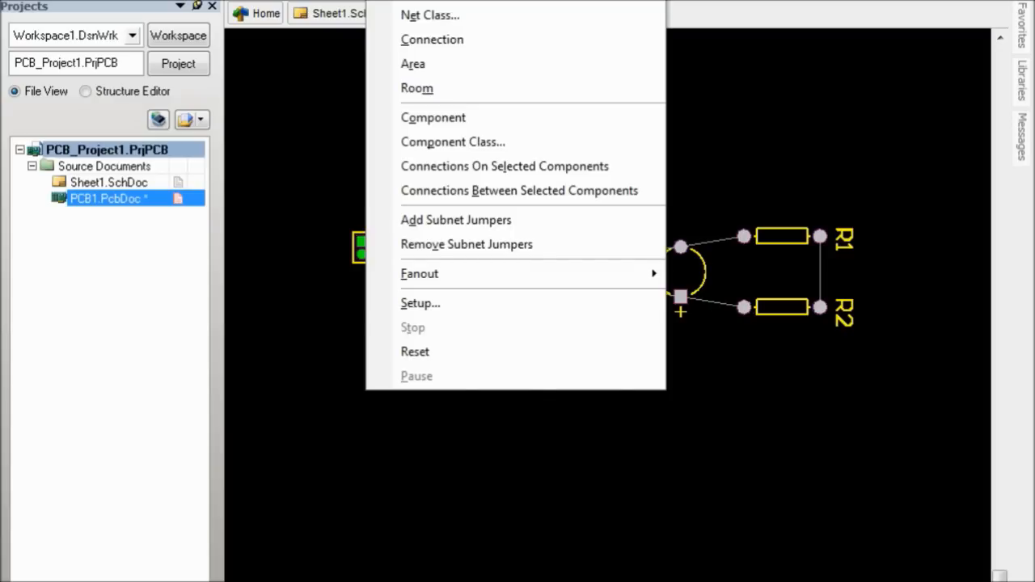
click(411, 0)
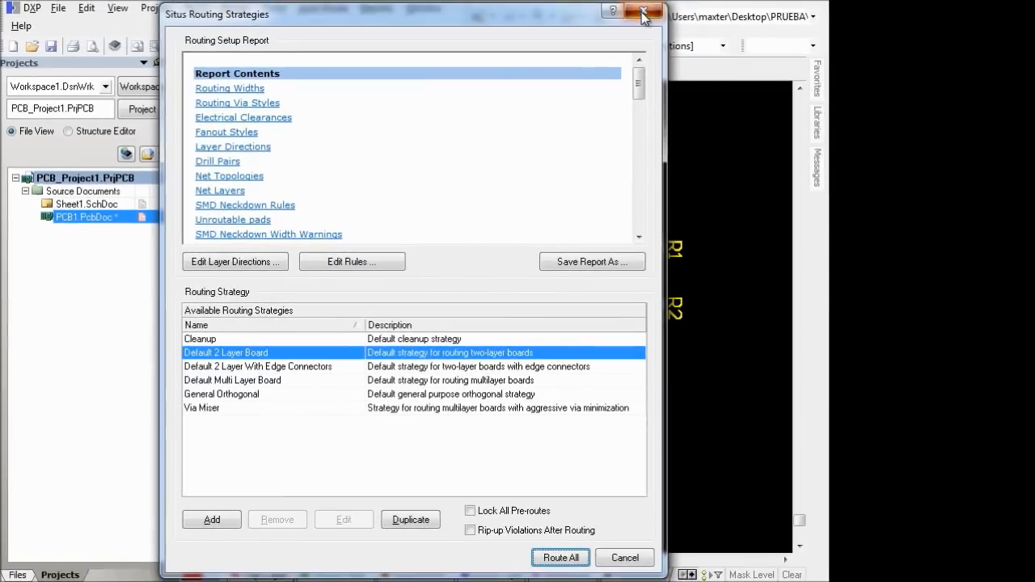
click(642, 12)
click(323, 7)
click(330, 27)
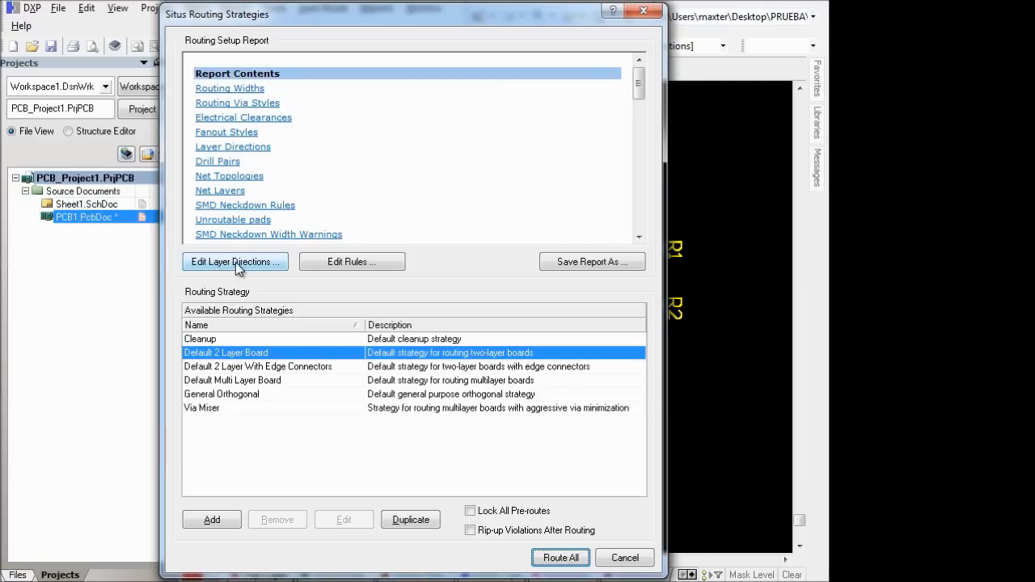
click(344, 263)
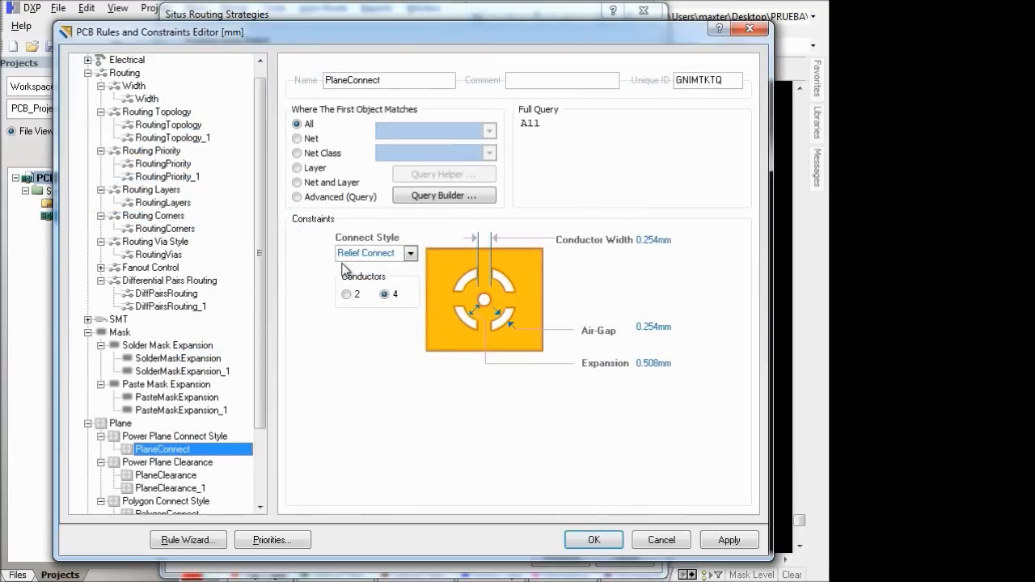
- Set the maximum width in the routing Width rule to 0.8 mm
scroll(261, 158, up, 1)
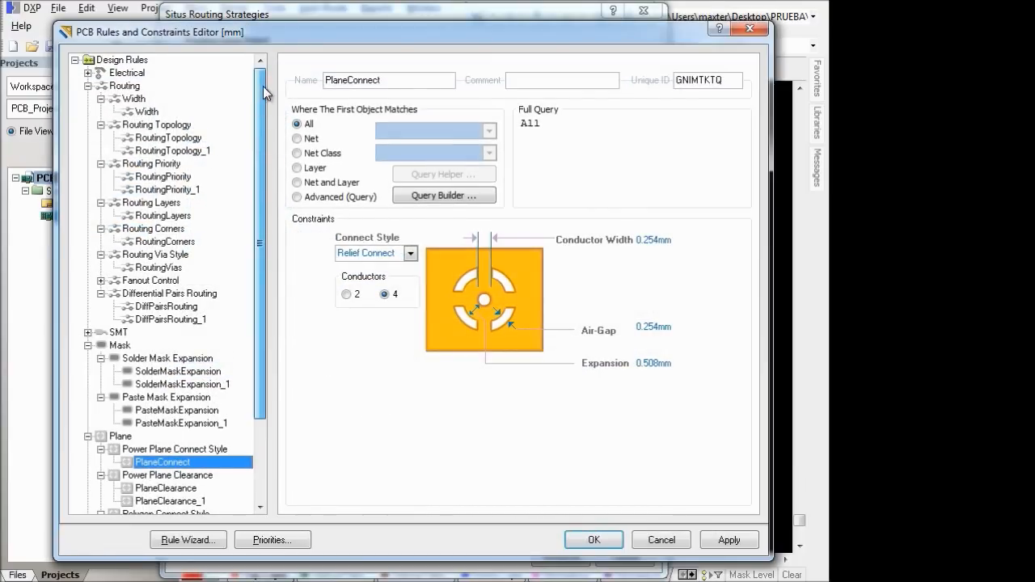
click(125, 86)
click(134, 98)
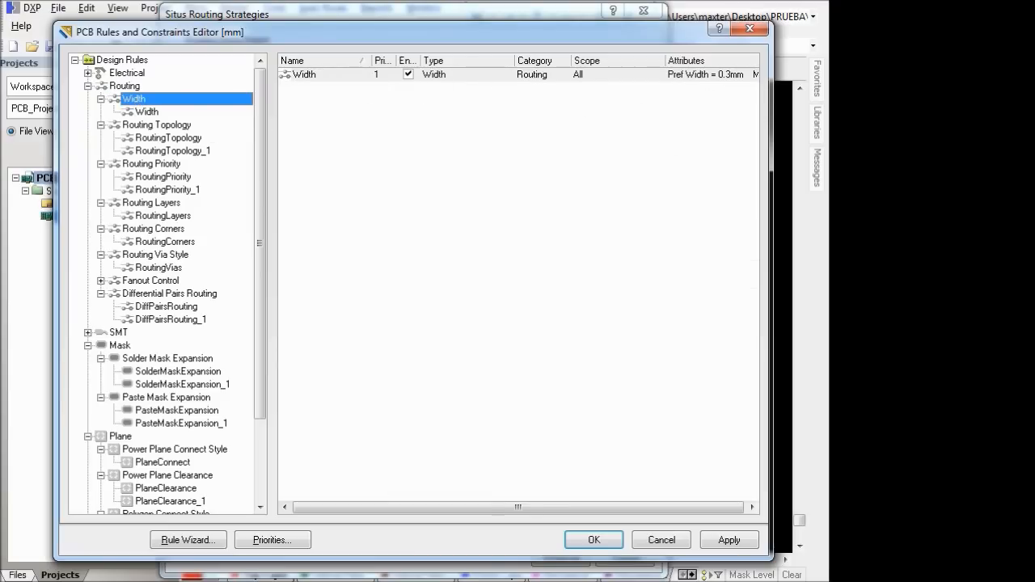
drag(514, 506, 559, 506)
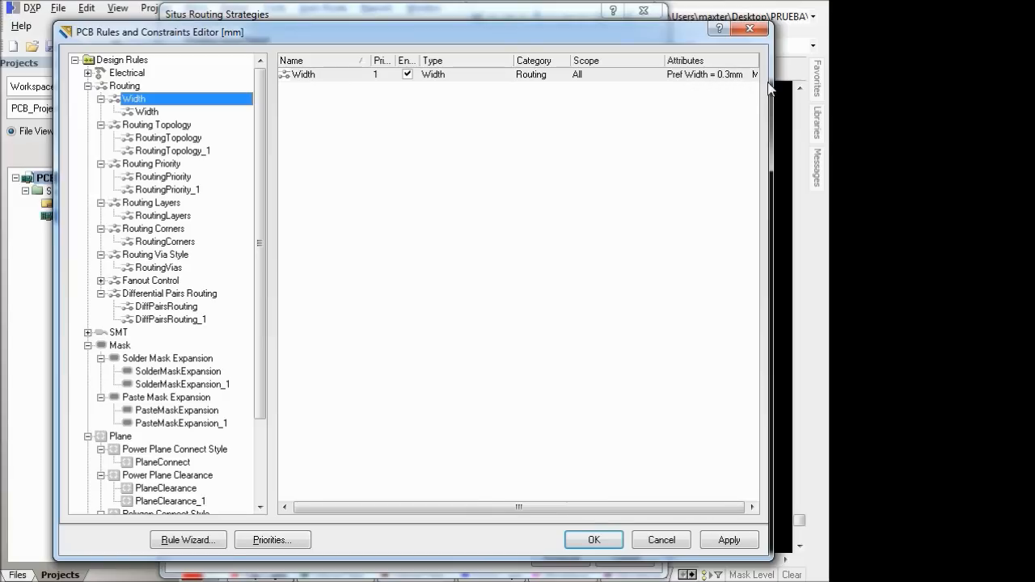
click(148, 112)
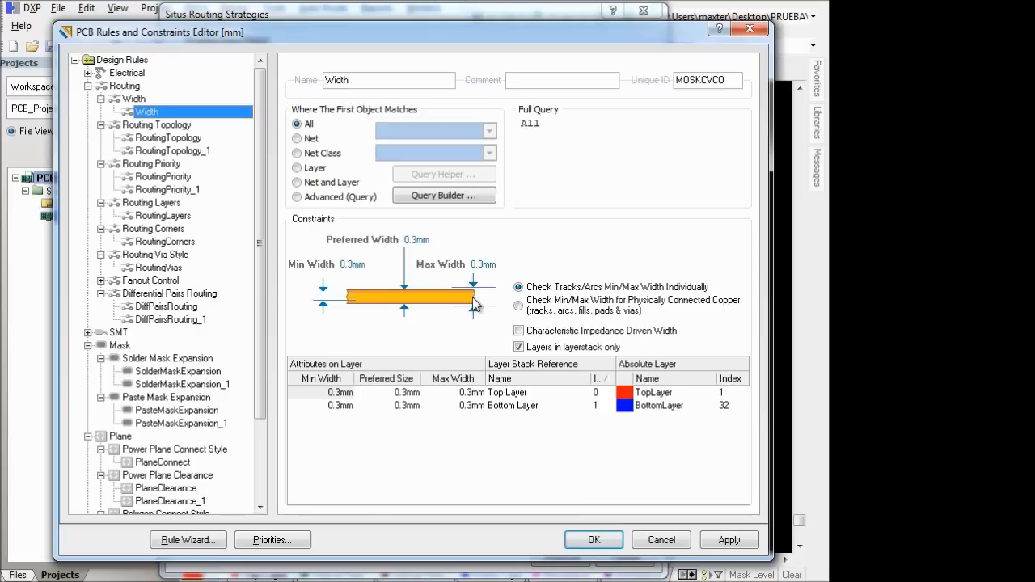
click(485, 265)
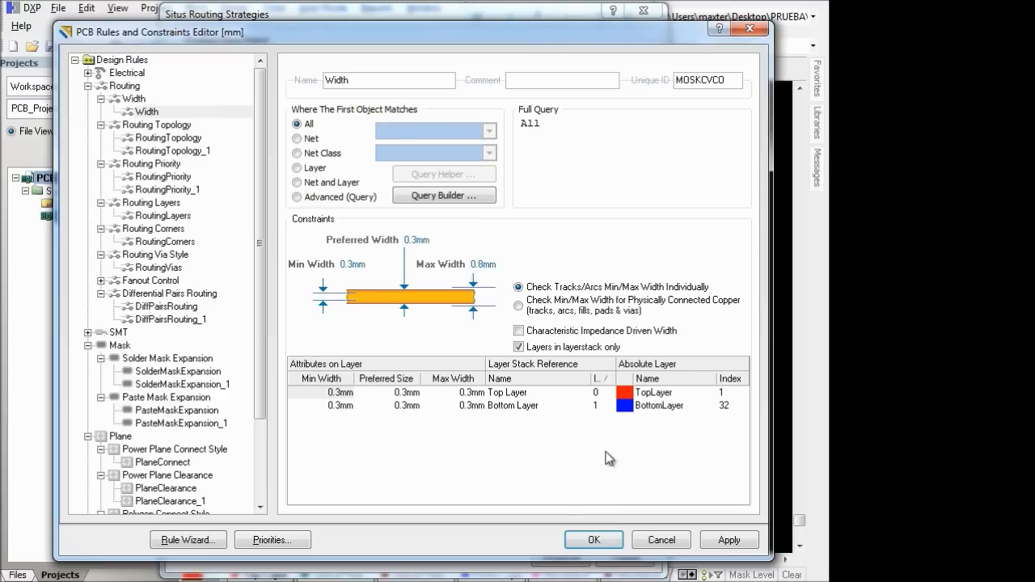
click(322, 405)
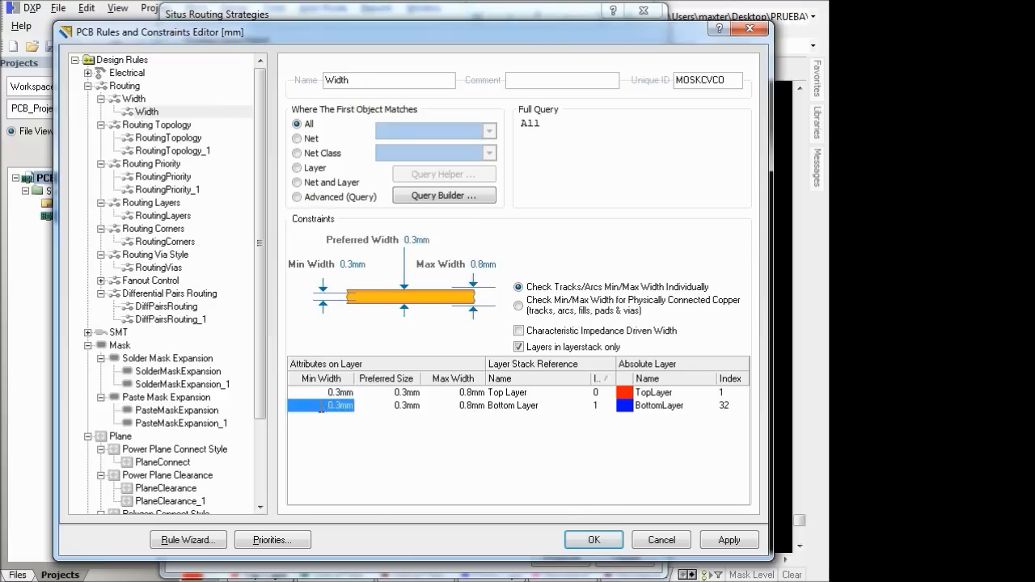
click(376, 483)
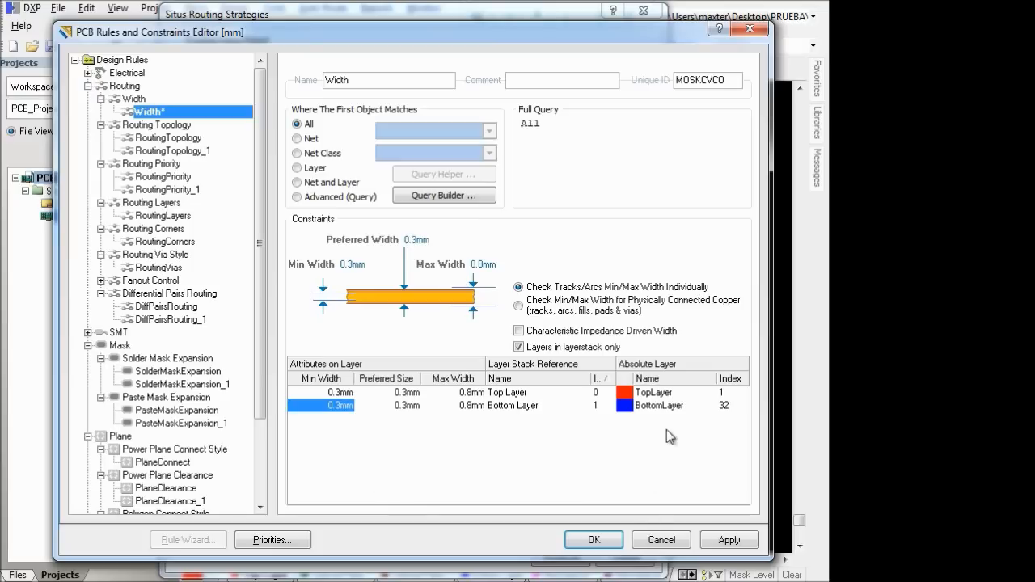
- Examine the Width rule's attributes for the top and bottom layers, sorting the layer list by index
click(656, 184)
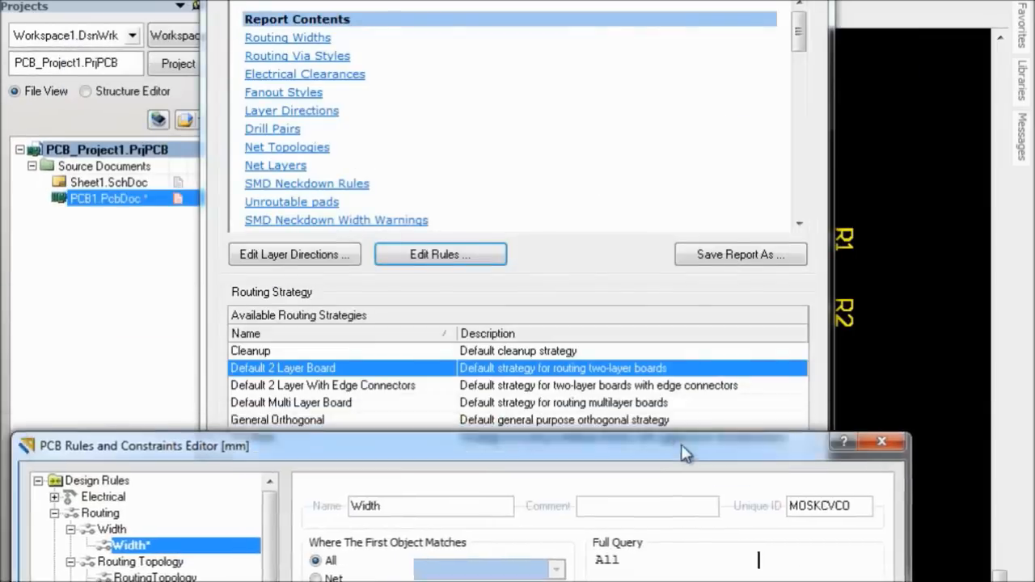
drag(908, 427, 844, 65)
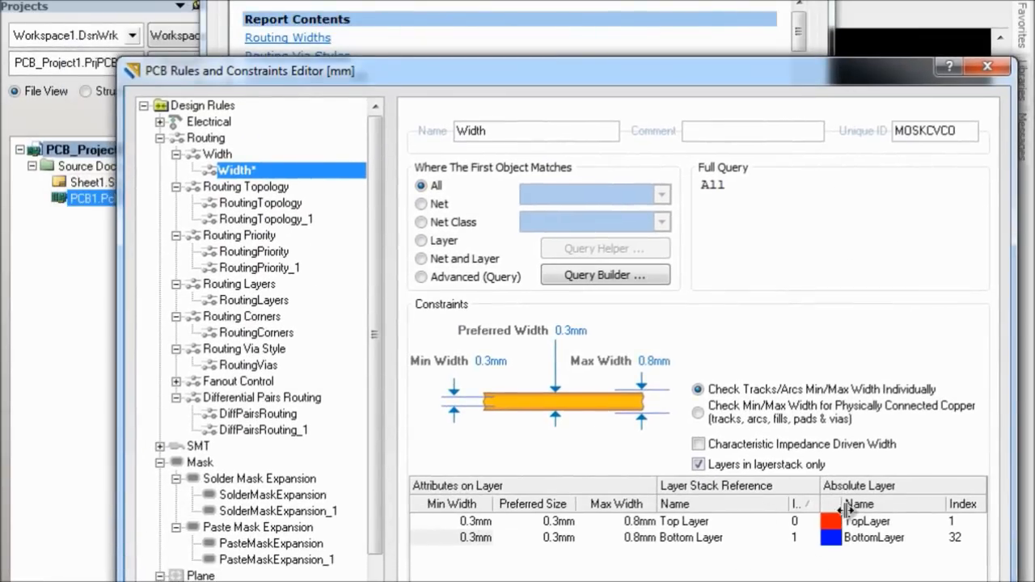
drag(832, 79, 840, 55)
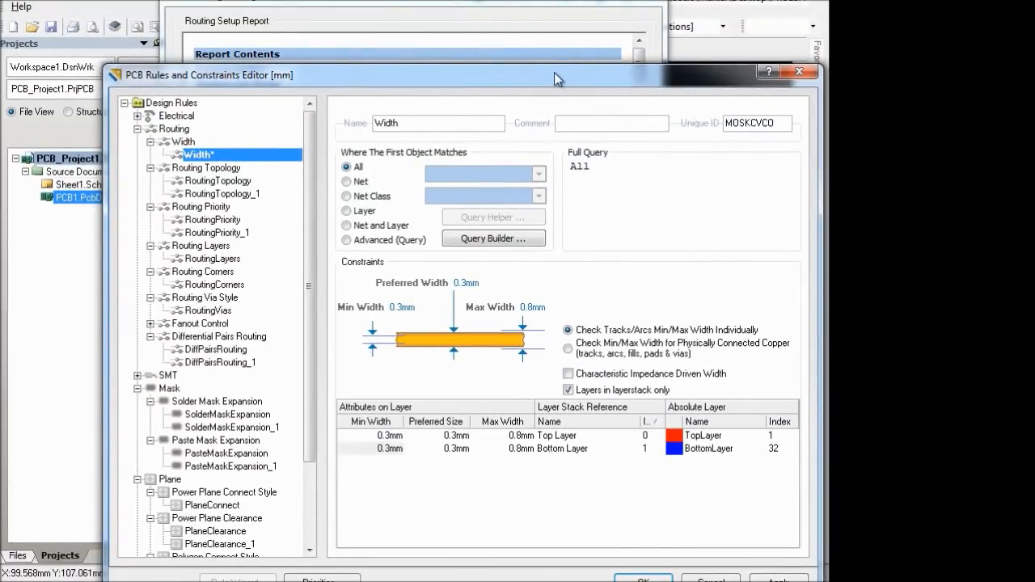
drag(554, 72, 545, 35)
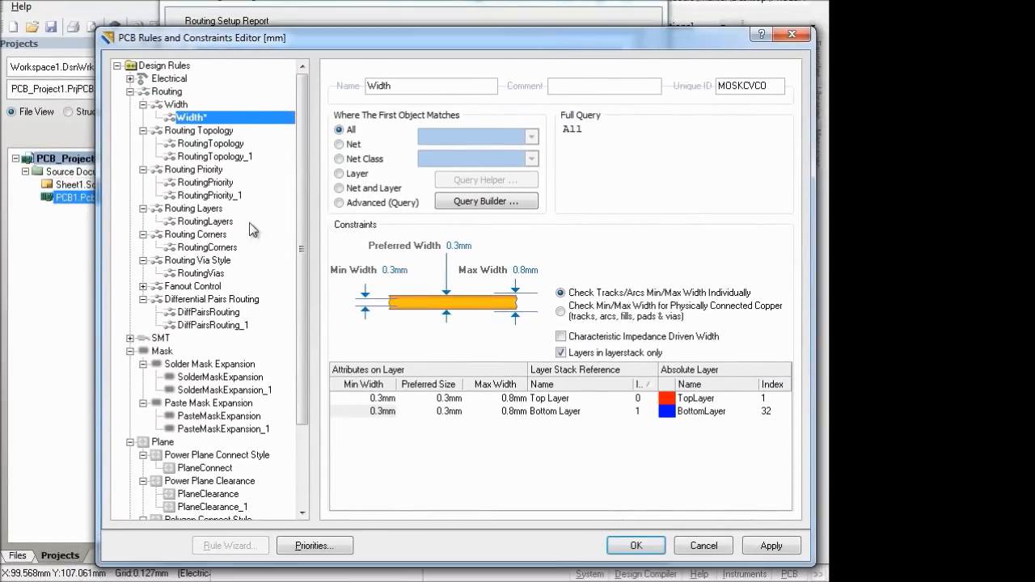
click(353, 413)
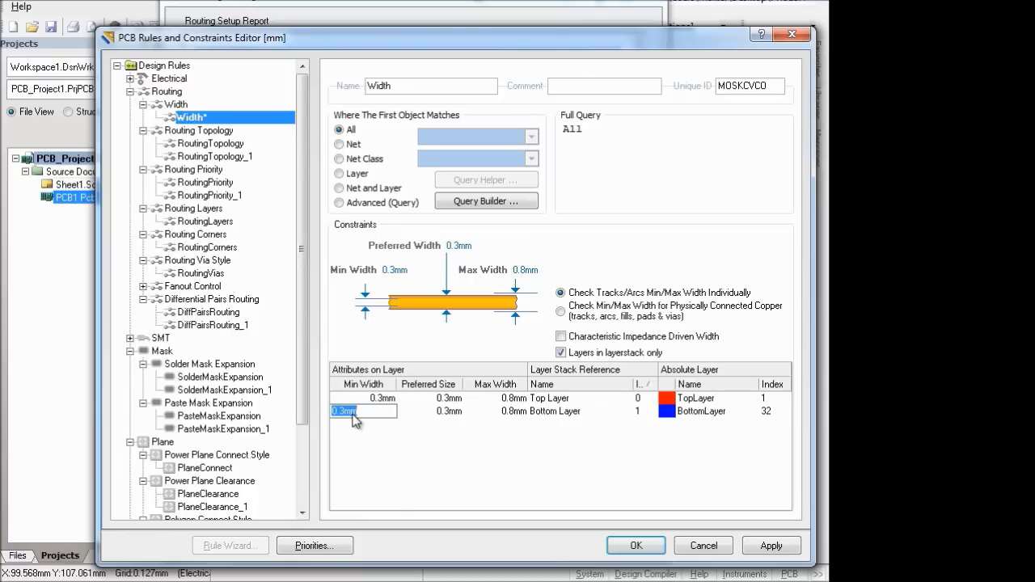
click(408, 469)
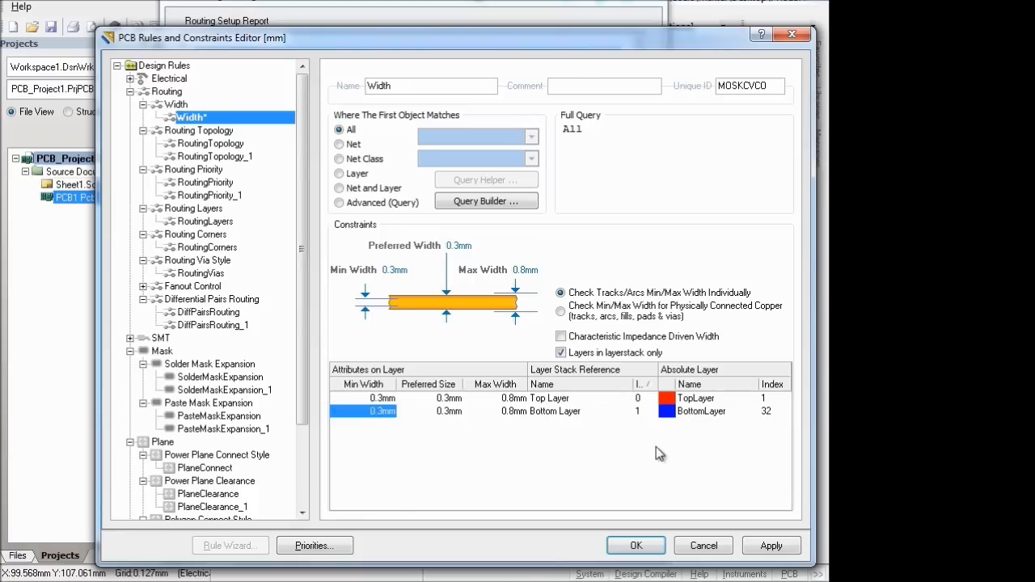
click(668, 397)
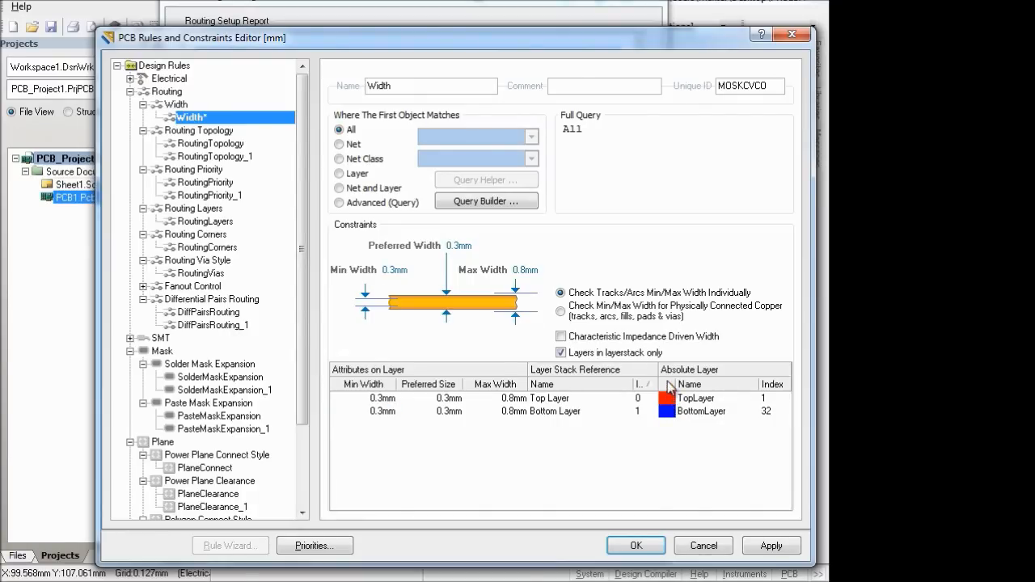
click(668, 386)
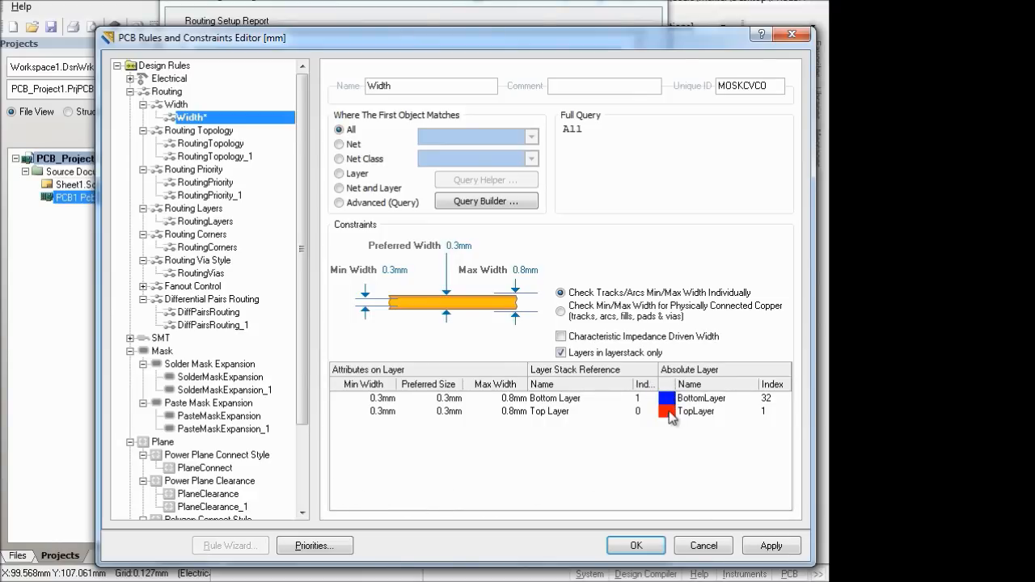
click(690, 385)
click(647, 385)
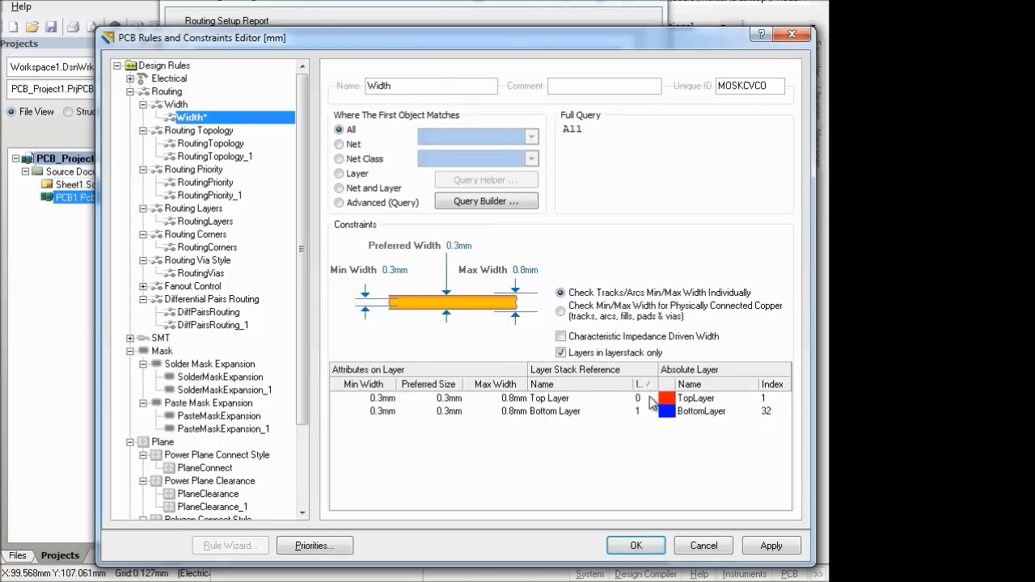
click(646, 386)
click(647, 385)
click(647, 385)
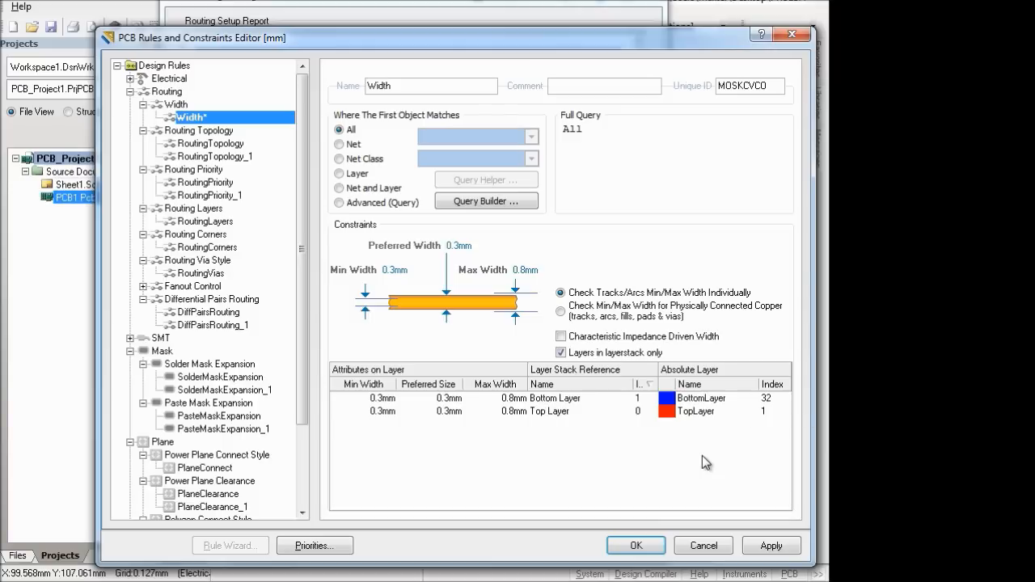
- Check the two routing topology rules and set the Width rule's preferred width to 0.5 mm
click(185, 147)
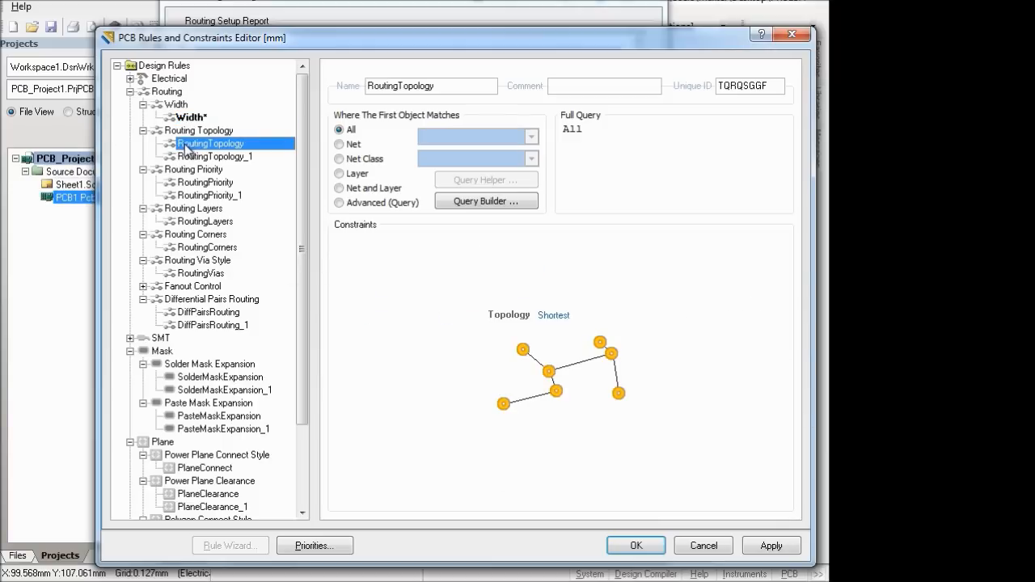
click(195, 157)
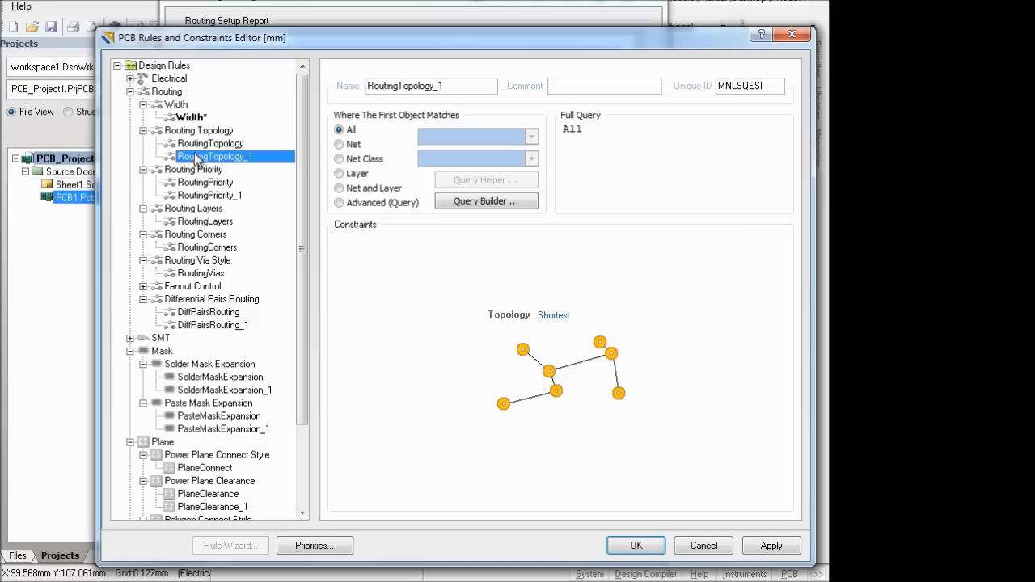
click(192, 118)
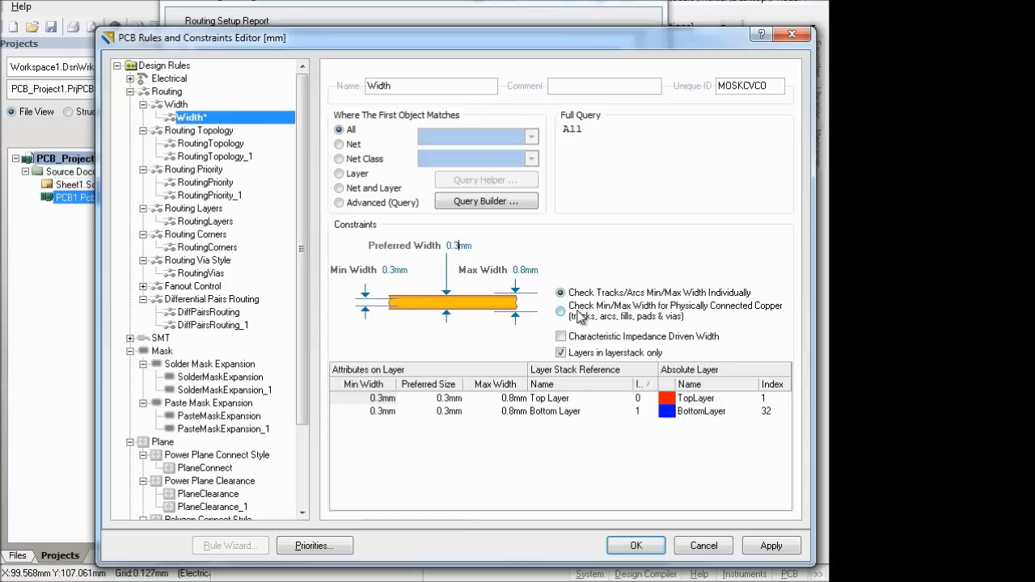
text(.5)
- Disallow routing on the top layer in the RoutingLayers rule, keeping only the bottom layer enabled
click(204, 182)
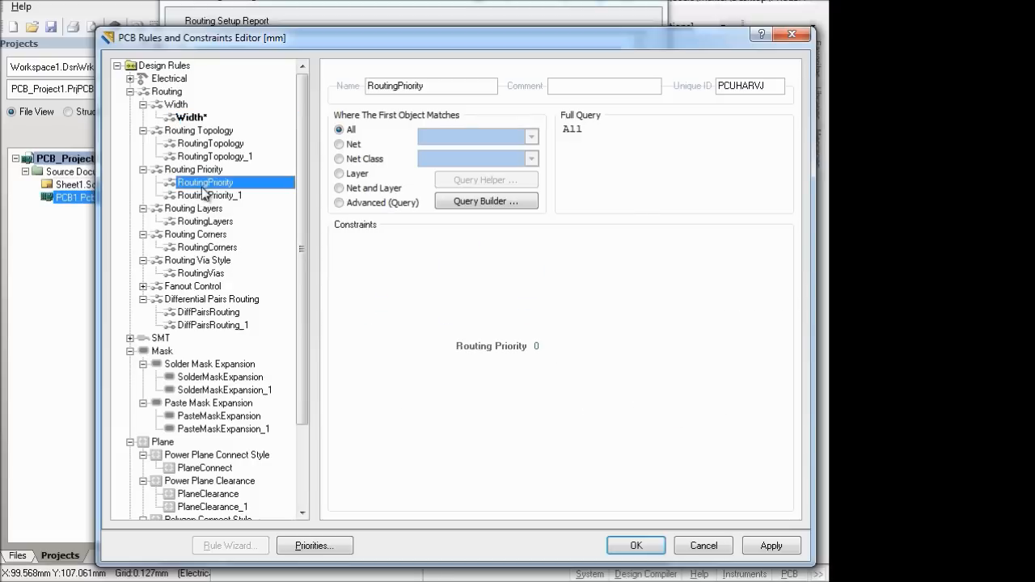
click(205, 197)
click(204, 223)
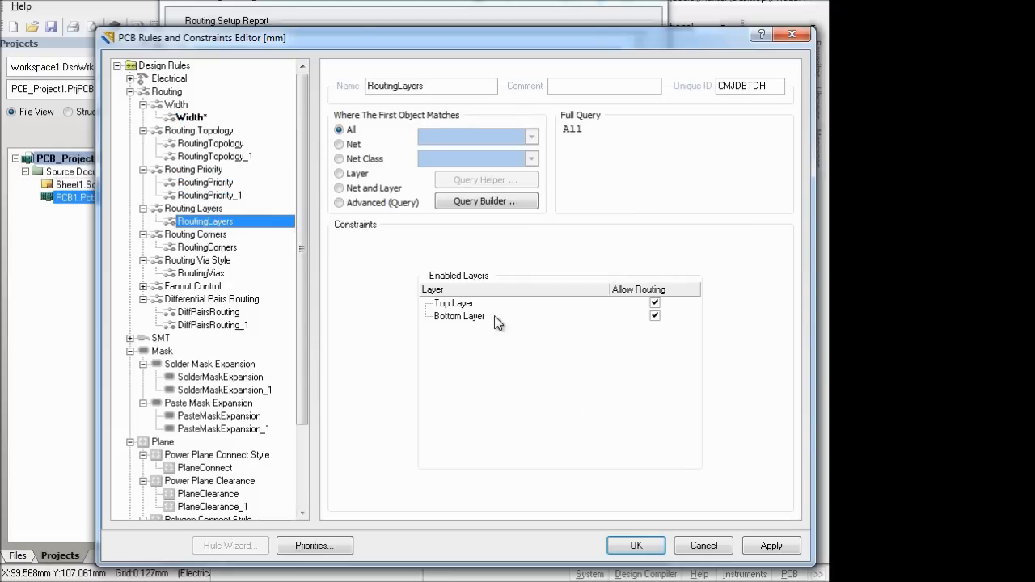
click(655, 304)
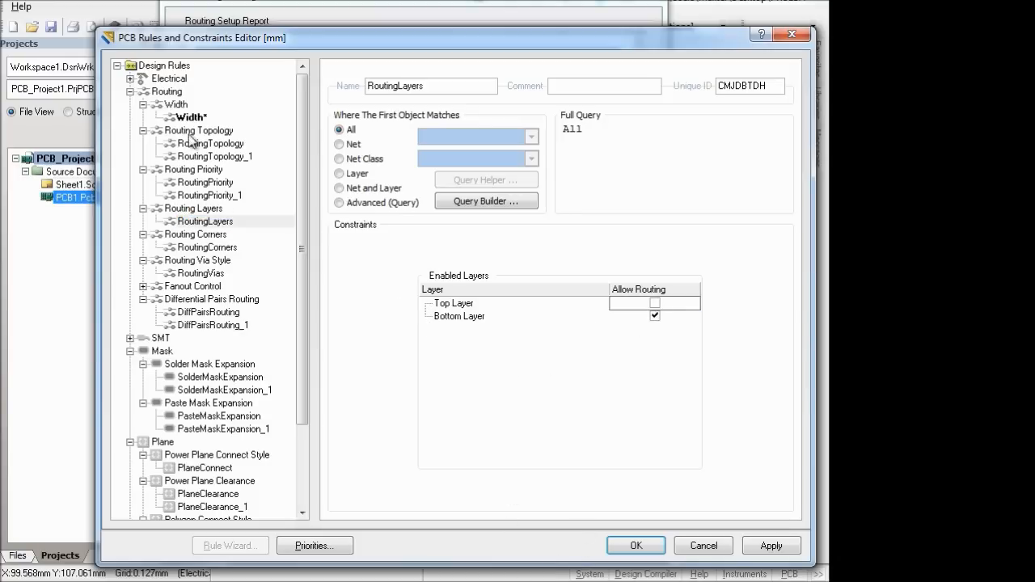
- Compare the Width rule's layer list, sorted by index, with the layers enabled for routing
click(191, 119)
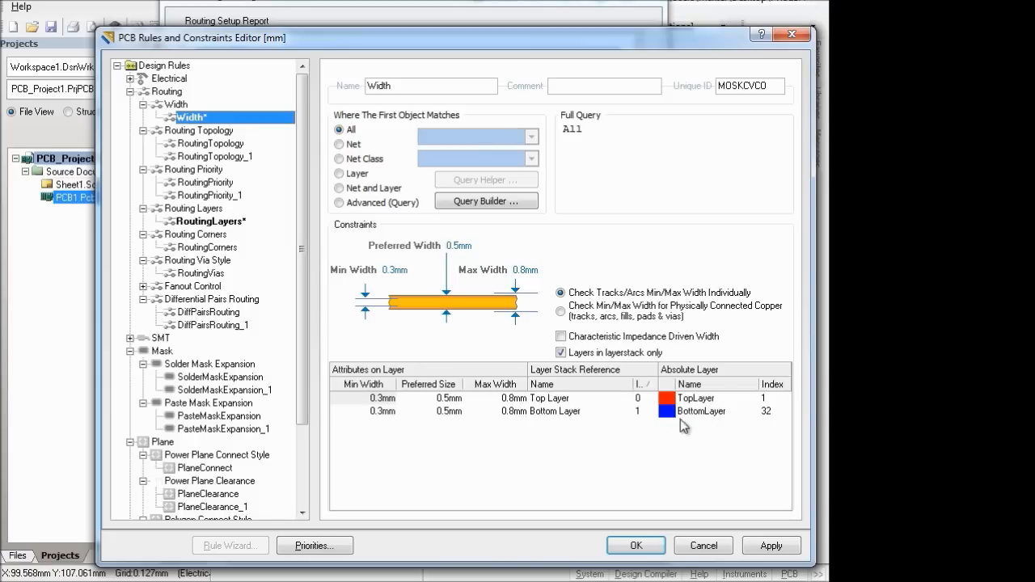
click(649, 384)
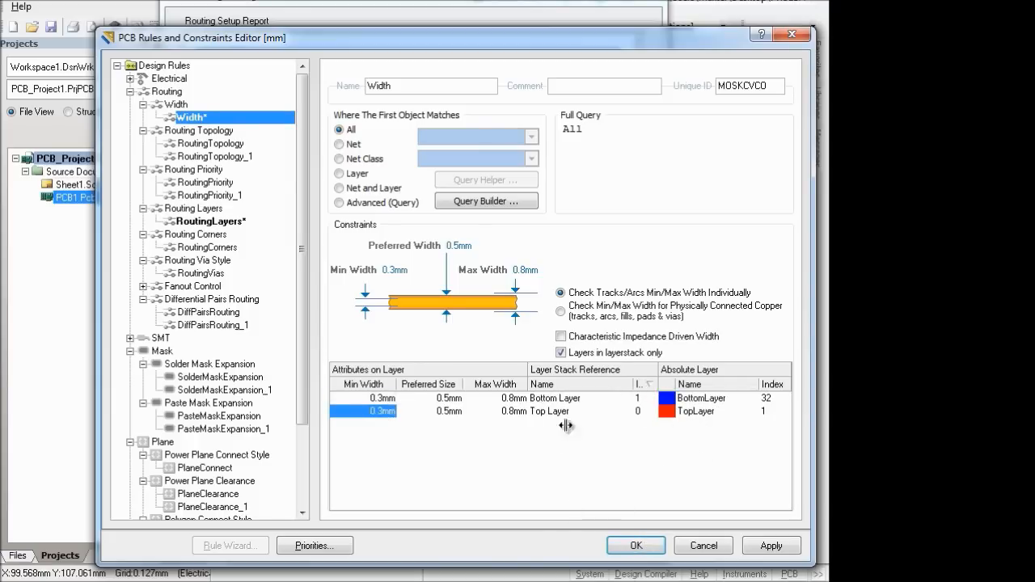
click(204, 222)
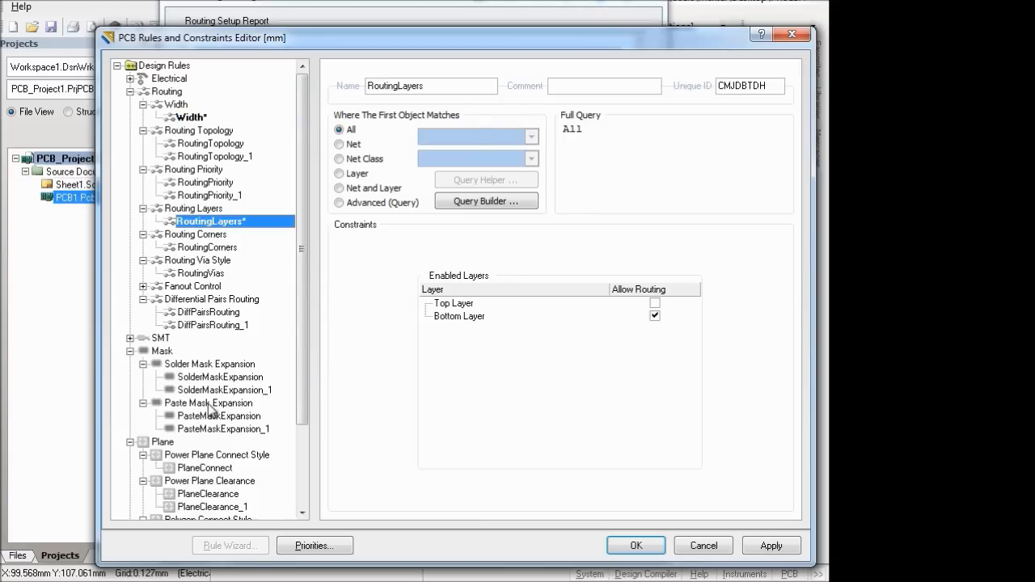
- Review the rules for routing corners, routing vias and fanout control
drag(303, 324, 295, 350)
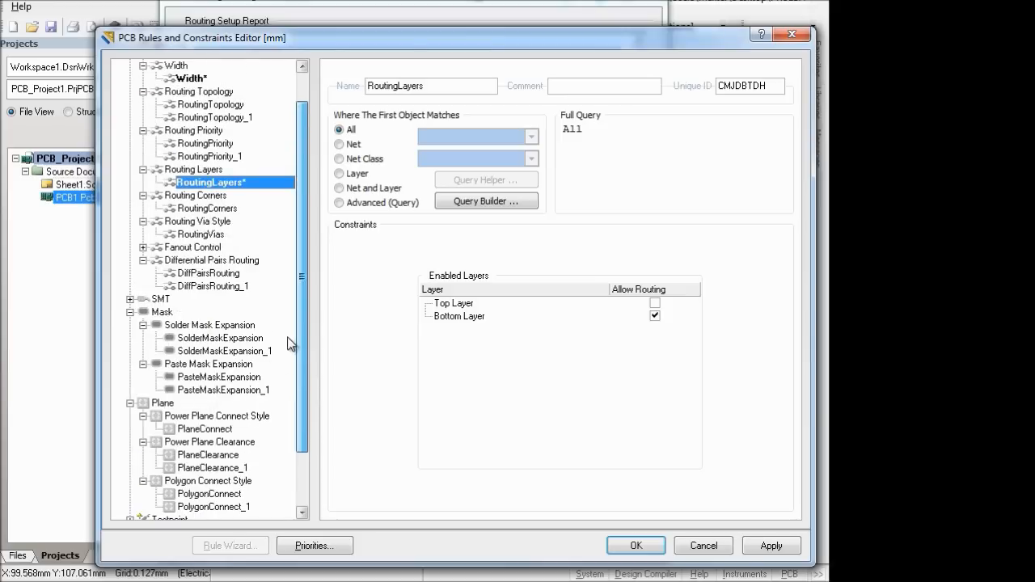
click(216, 208)
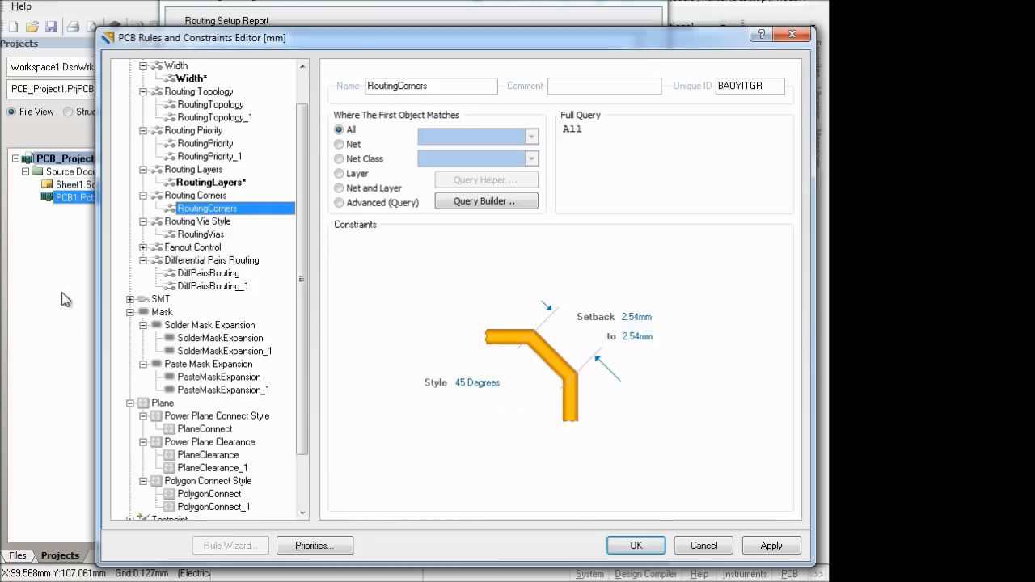
click(204, 233)
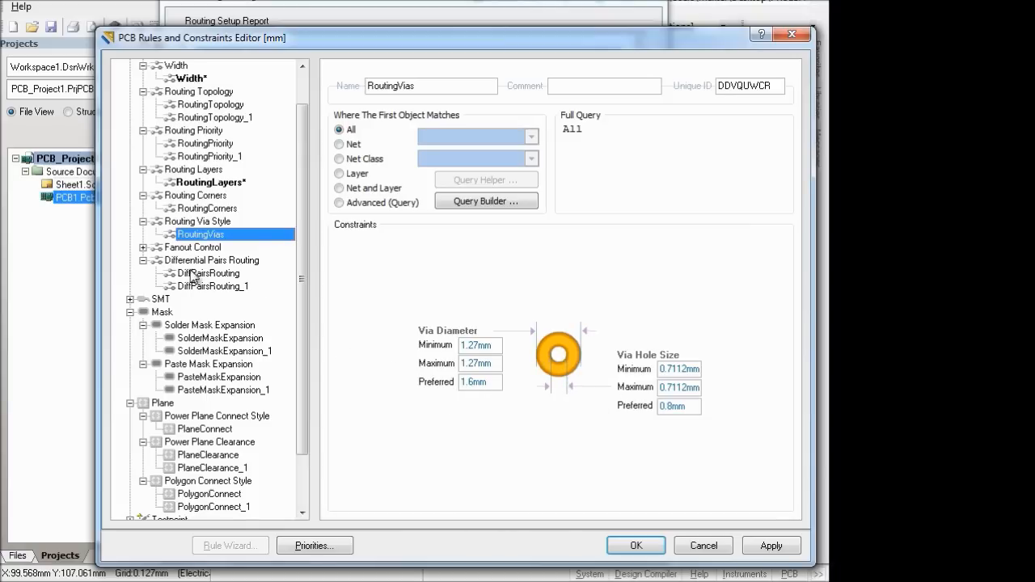
click(206, 250)
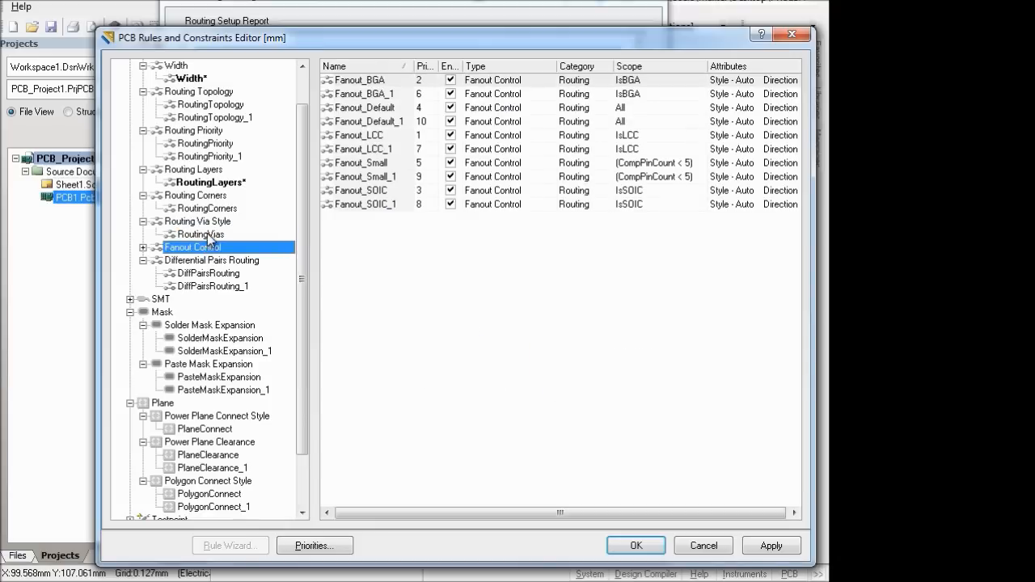
- Check the RoutingVias rule and set the expansion to 0.5 mm in both solder mask expansion rules
click(209, 234)
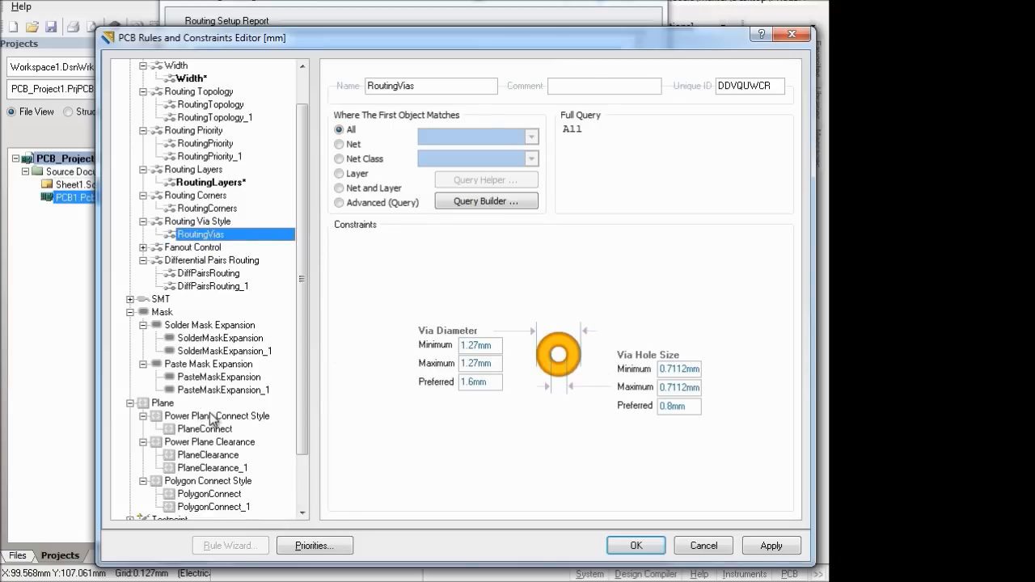
click(220, 339)
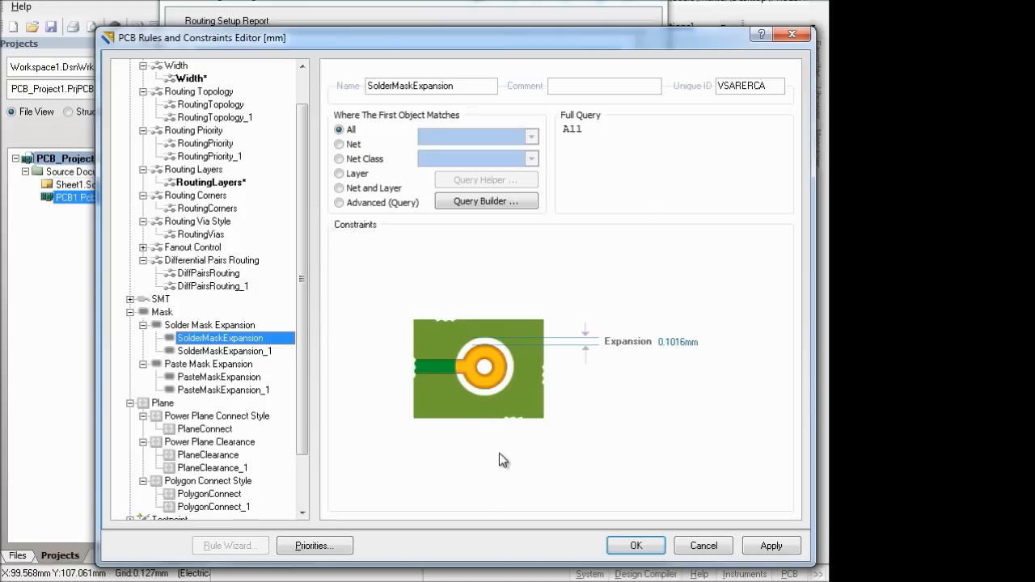
click(683, 342)
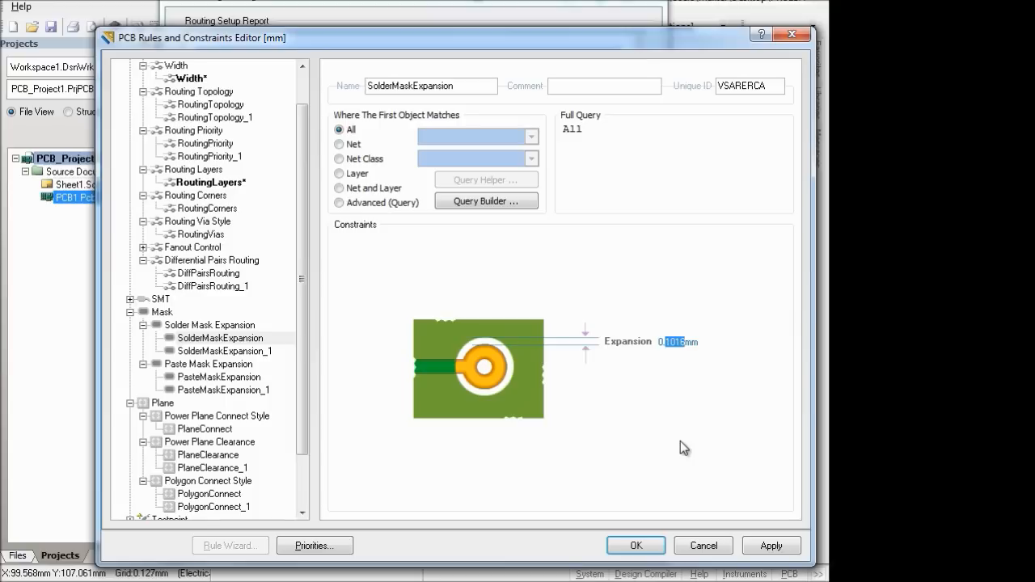
text(5)
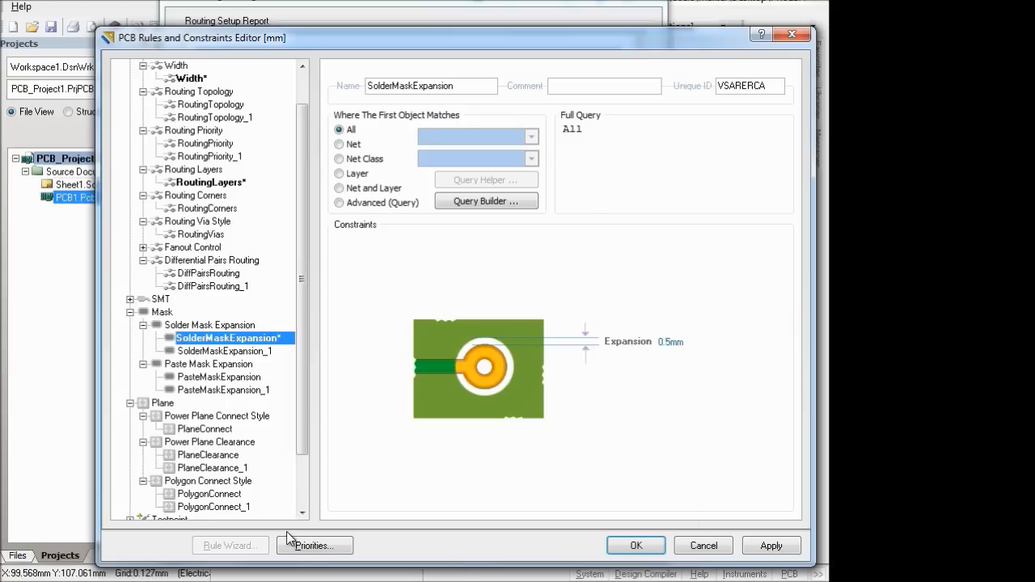
click(257, 353)
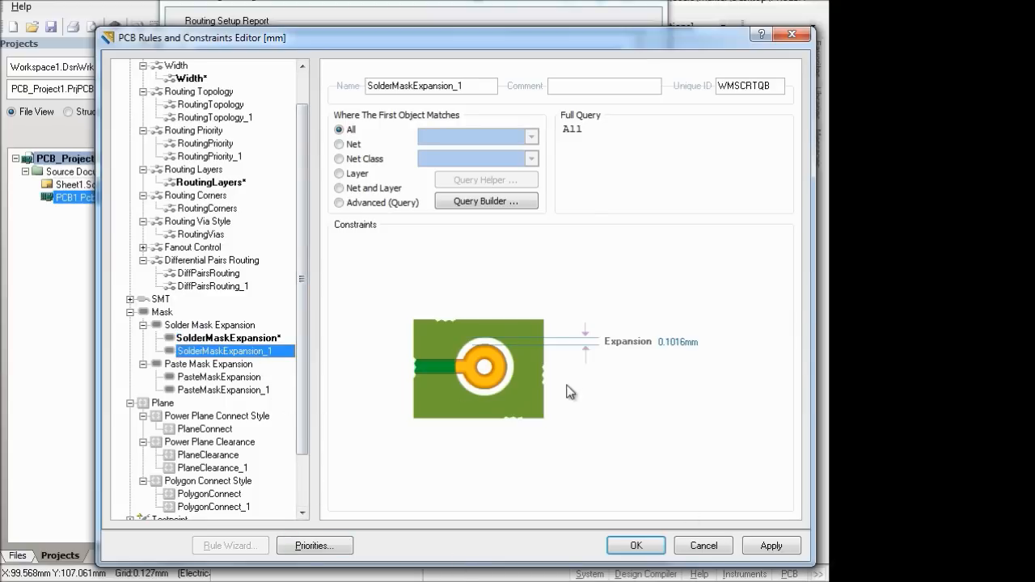
drag(686, 343, 665, 342)
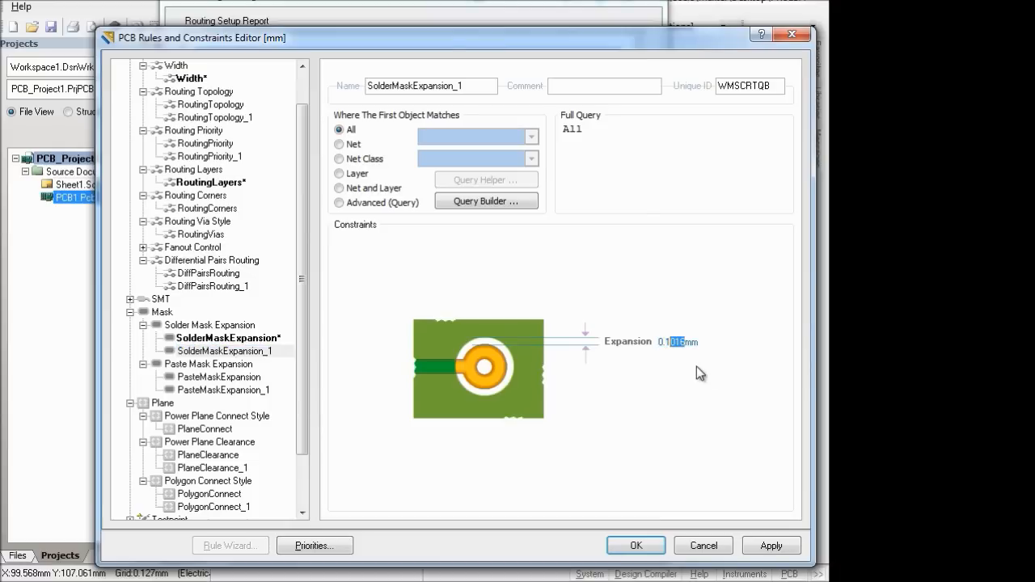
click(696, 367)
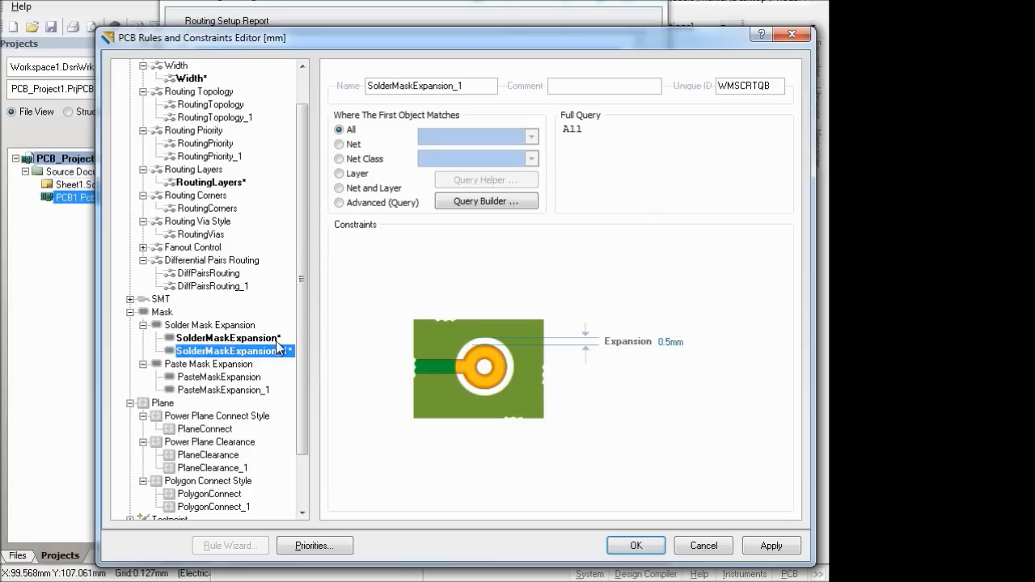
- Review both polygon connect rules and the connect styles available for PolygonConnect
drag(300, 370, 257, 459)
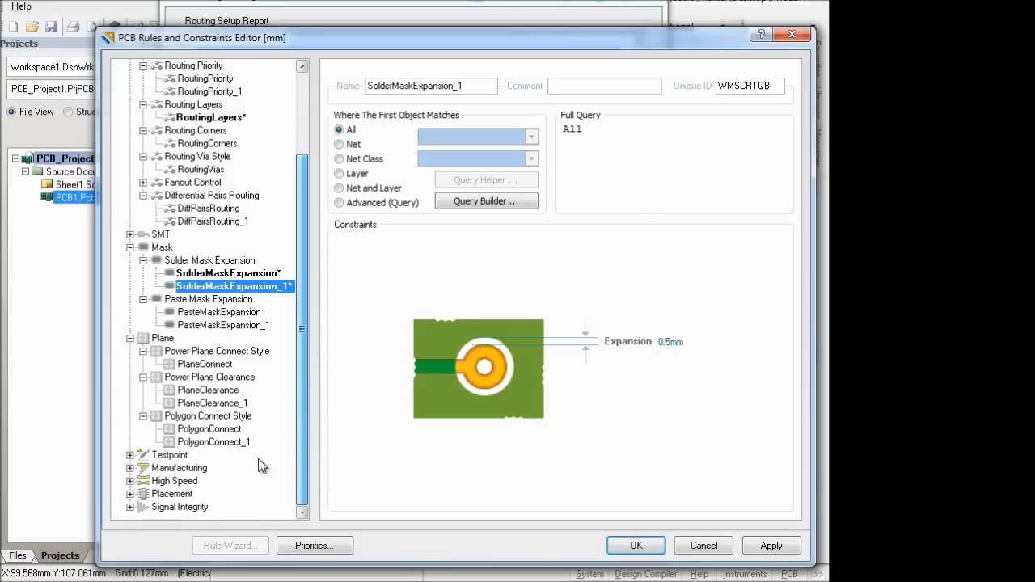
click(214, 440)
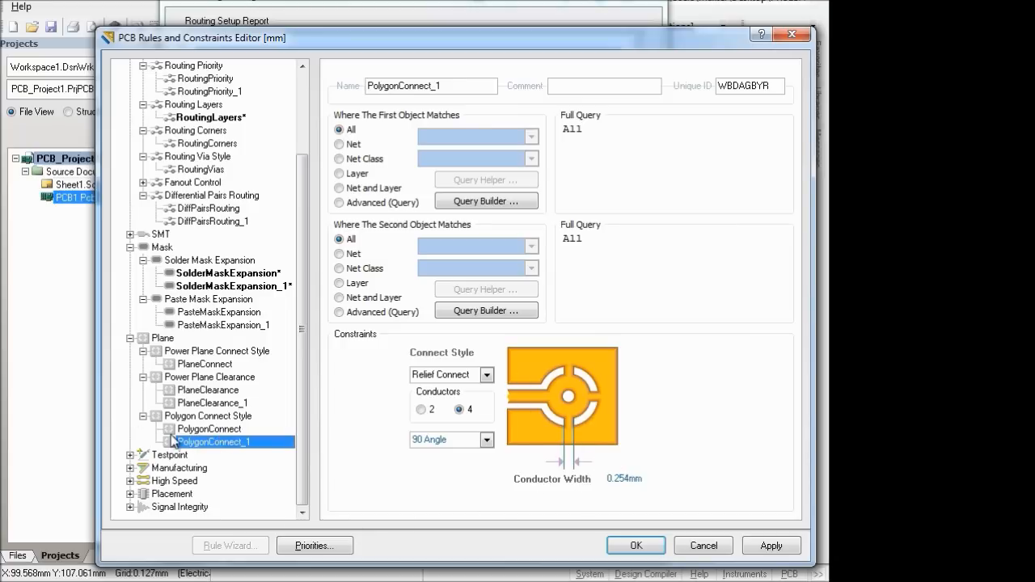
click(222, 429)
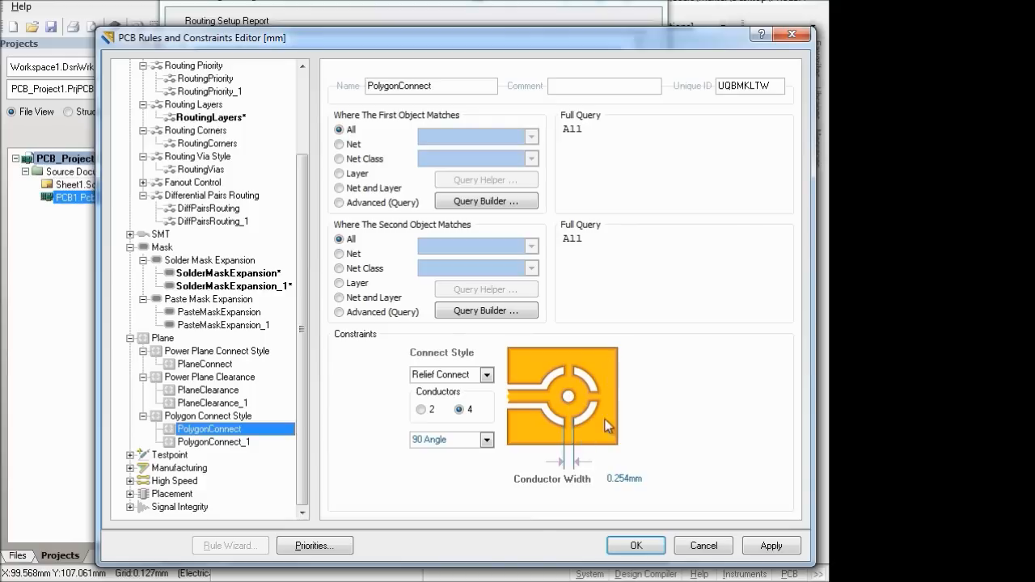
click(486, 375)
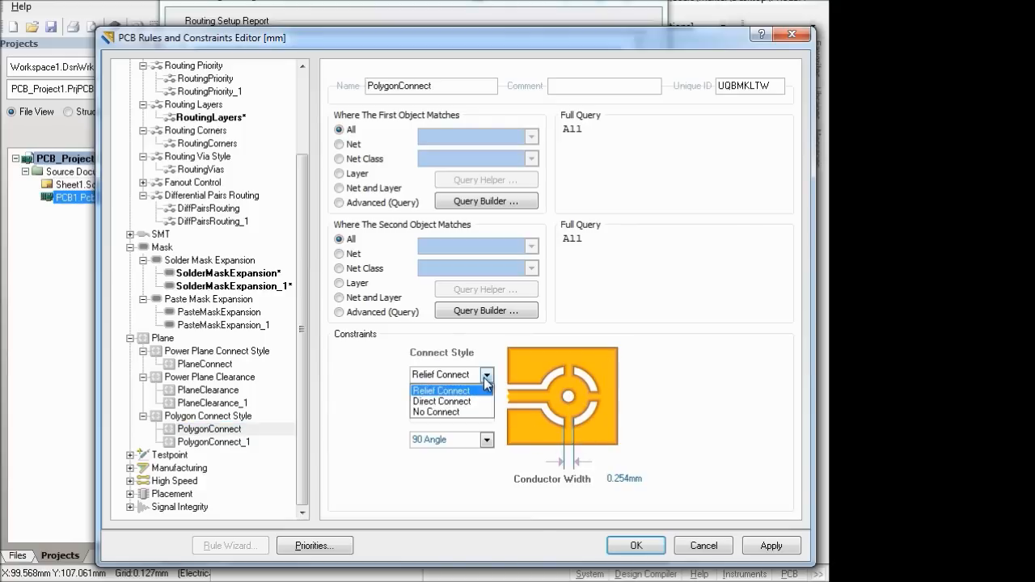
click(486, 376)
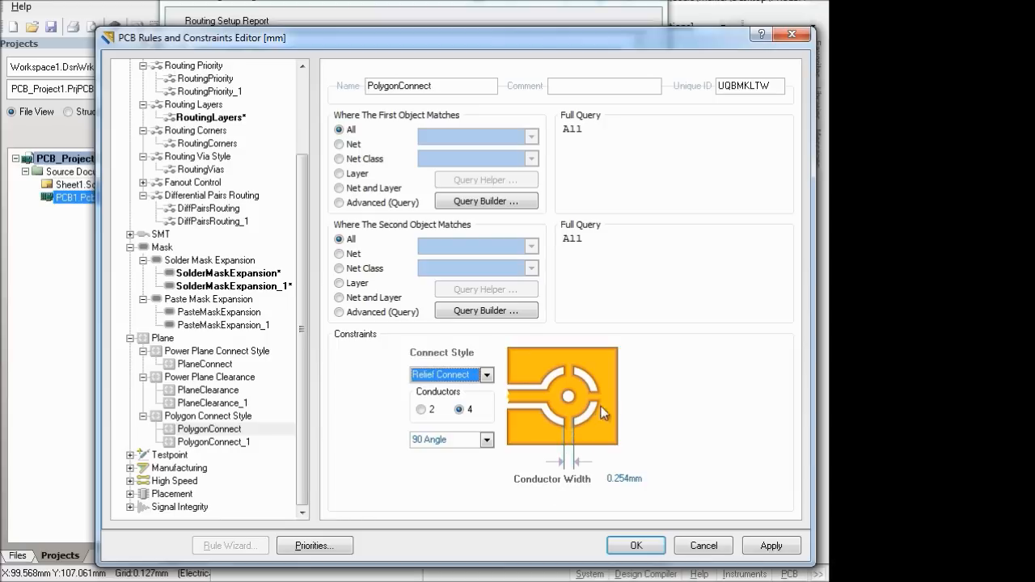
- Set the conductor width to 0.3 mm in both the PolygonConnect and PolygonConnect_1 rules and accept the rule changes
click(630, 477)
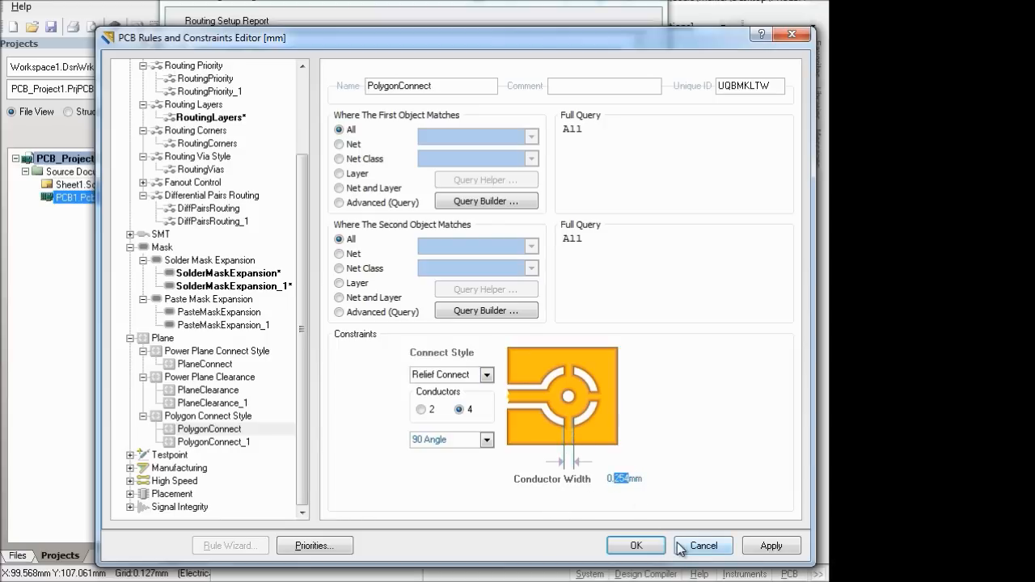
text(3)
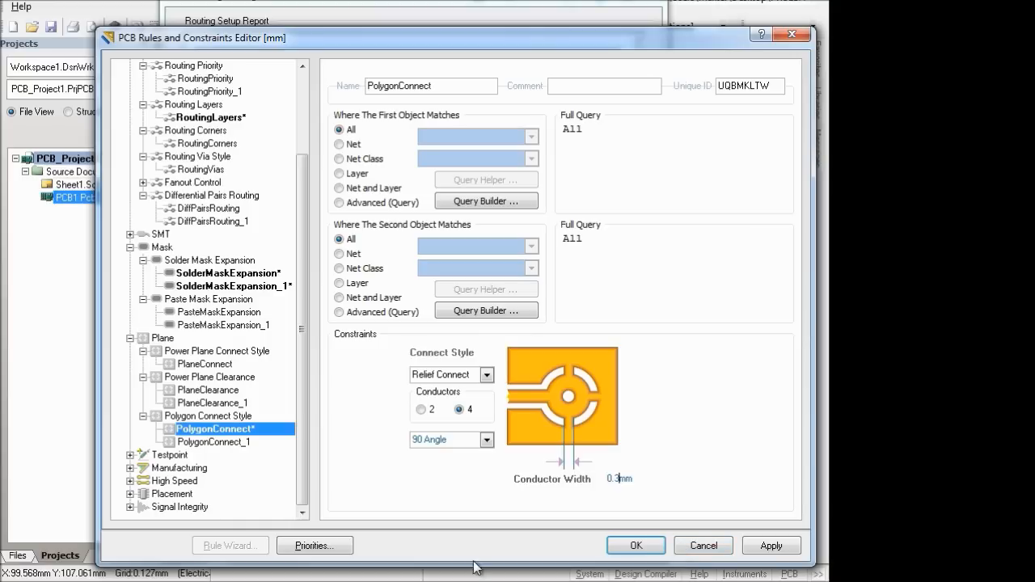
click(205, 442)
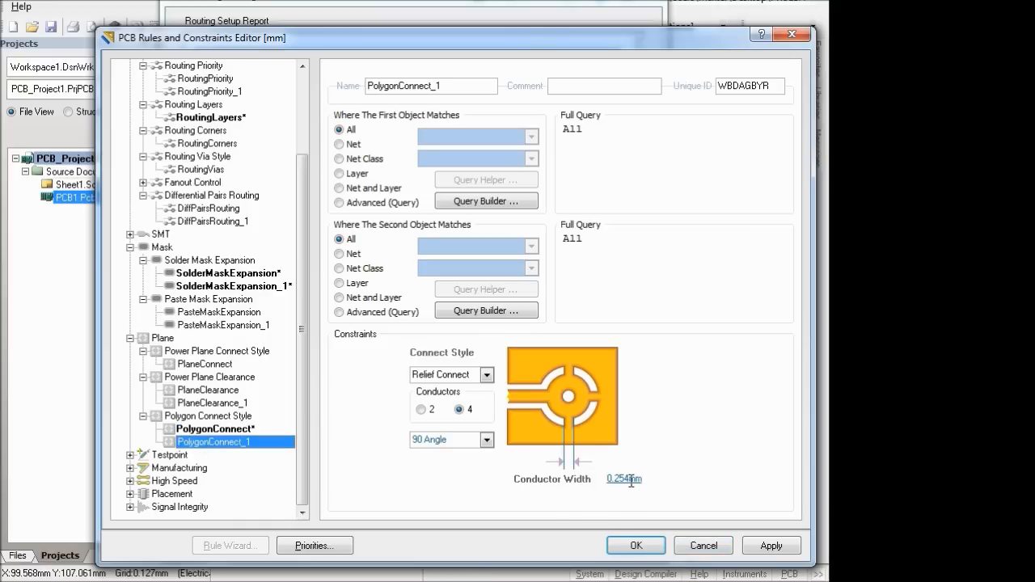
click(631, 478)
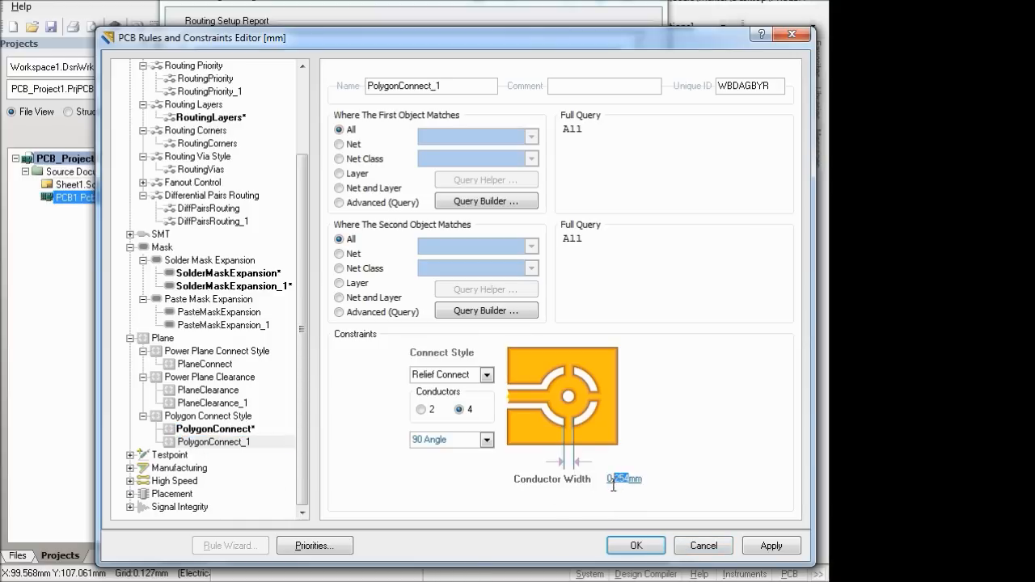
text(3)
click(214, 441)
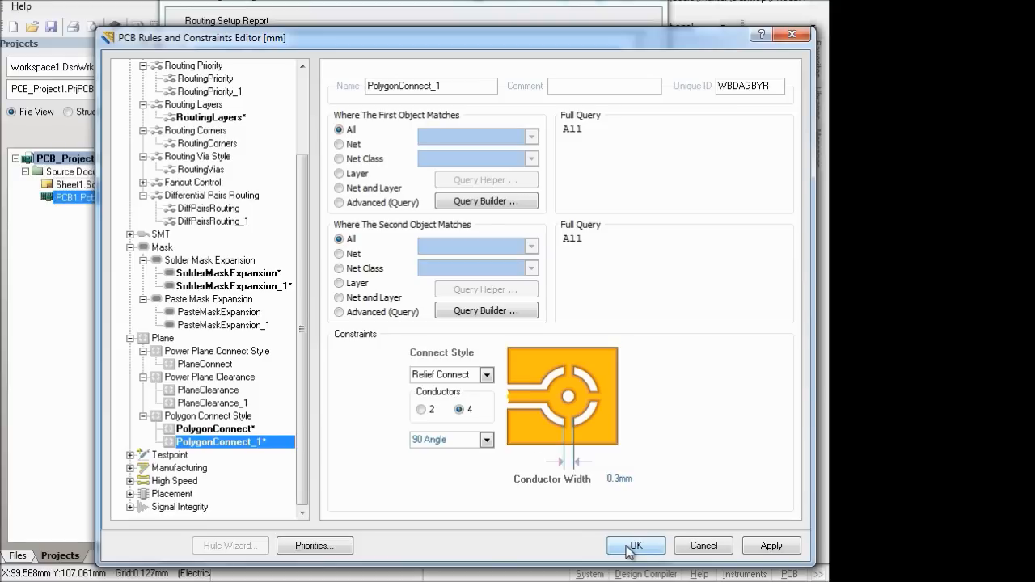
drag(300, 189, 306, 267)
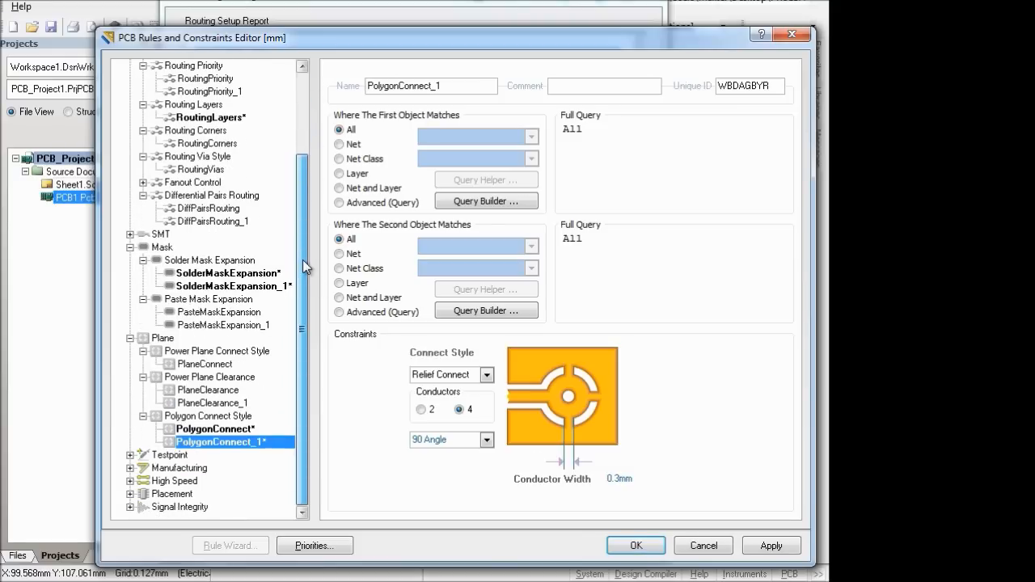
click(651, 547)
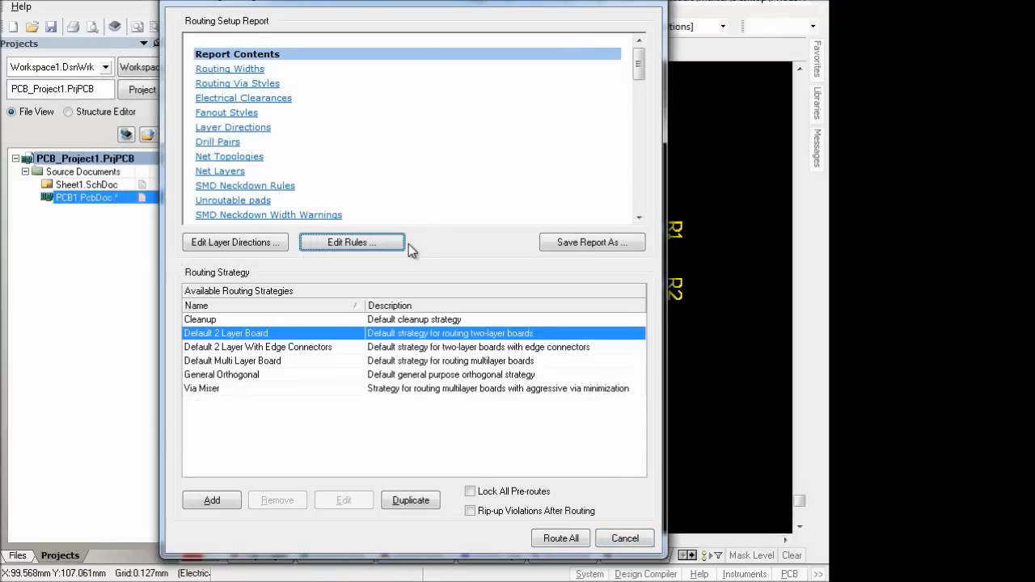
- Inspect the routing directions assigned to the top and bottom layers, sorting the list by its direction columns
click(274, 243)
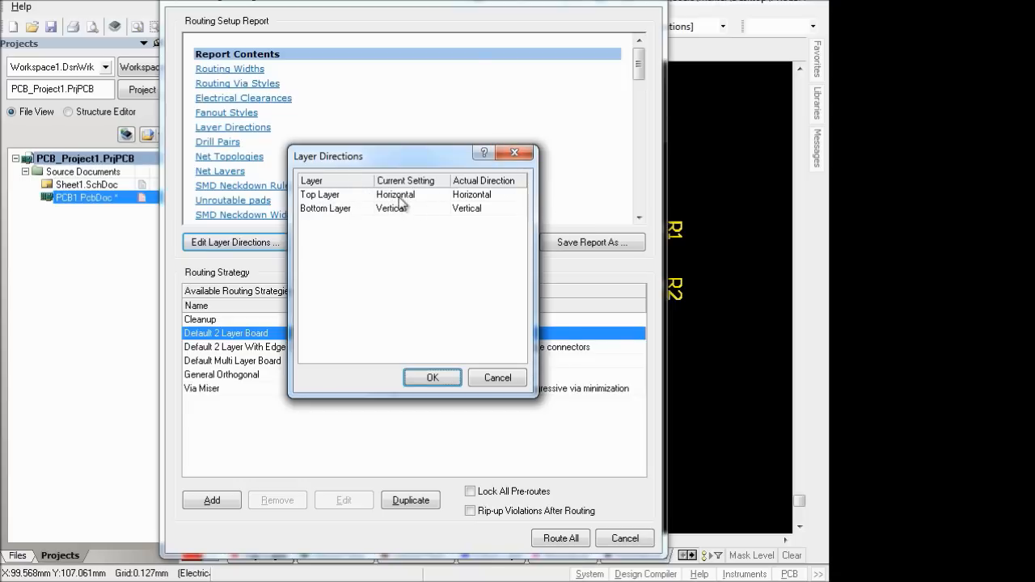
click(511, 184)
click(511, 184)
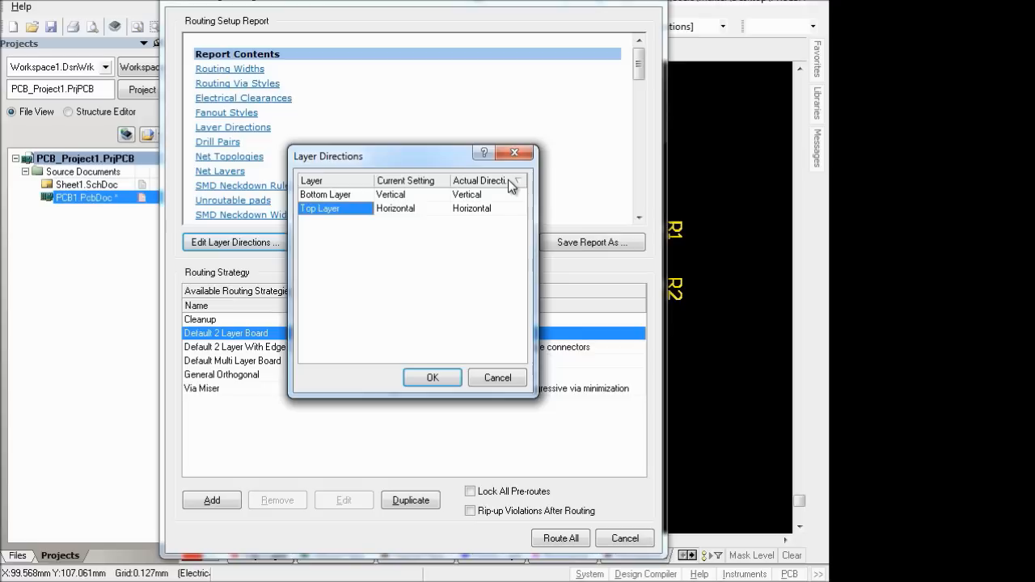
click(440, 180)
click(440, 180)
click(513, 153)
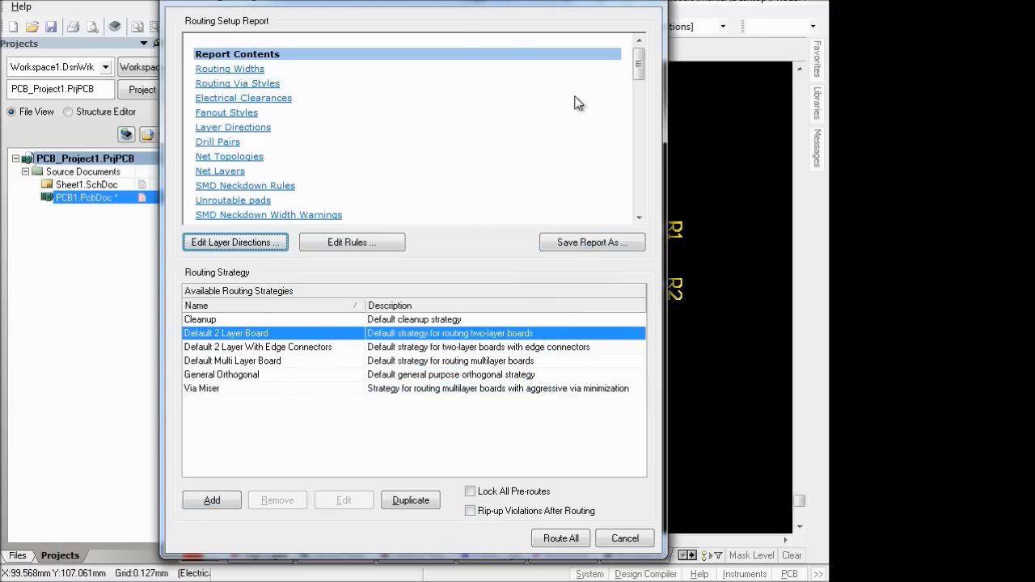
- Autoroute all connections with the Default 2 Layer Board strategy and dismiss the routing messages
click(376, 243)
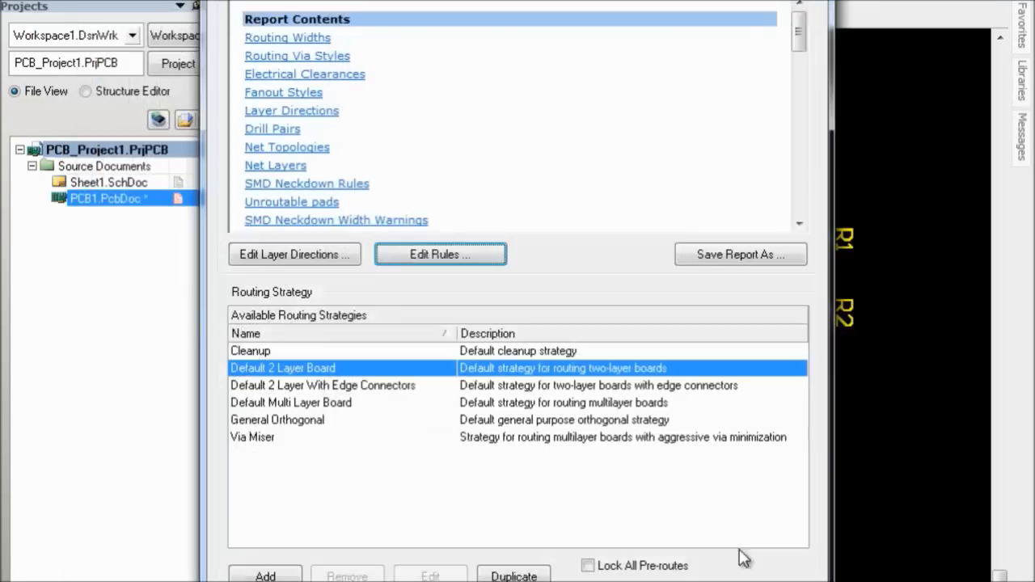
click(722, 579)
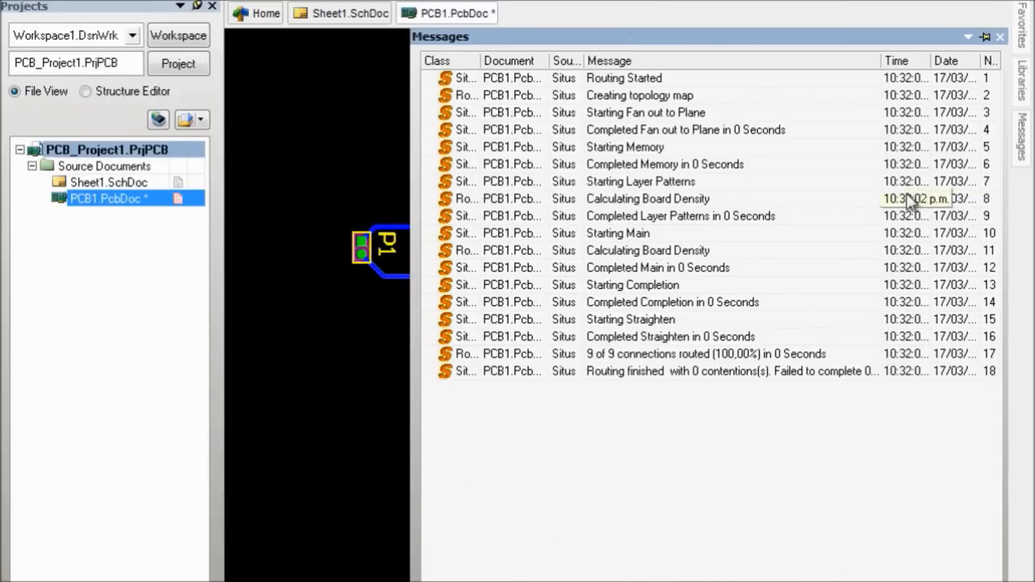
click(969, 38)
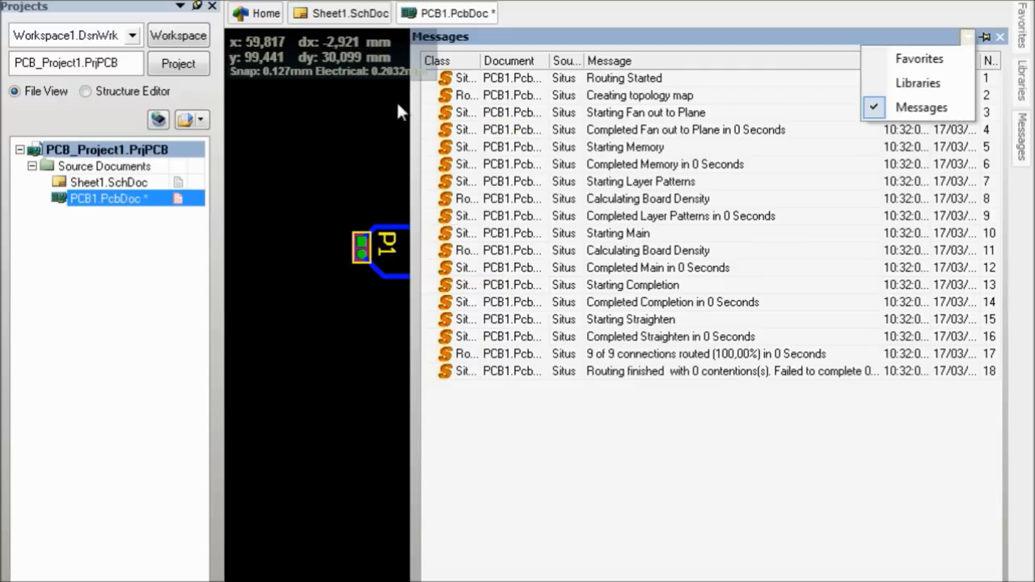
click(396, 101)
click(999, 36)
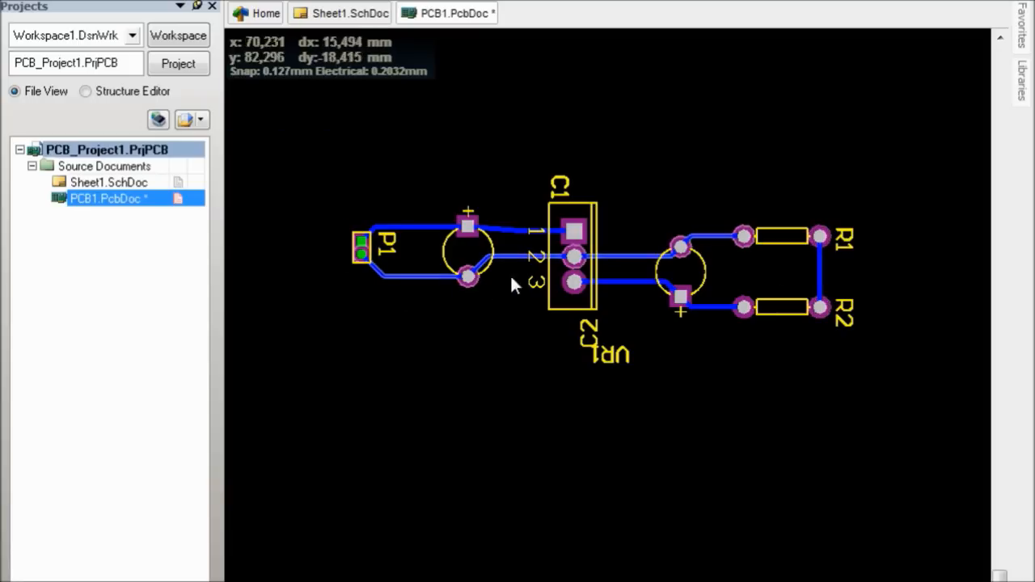
- Start a polygon pour with solid fill and set it to remove necks when the copper width is less than 2 mm
mouse_move(564, 265)
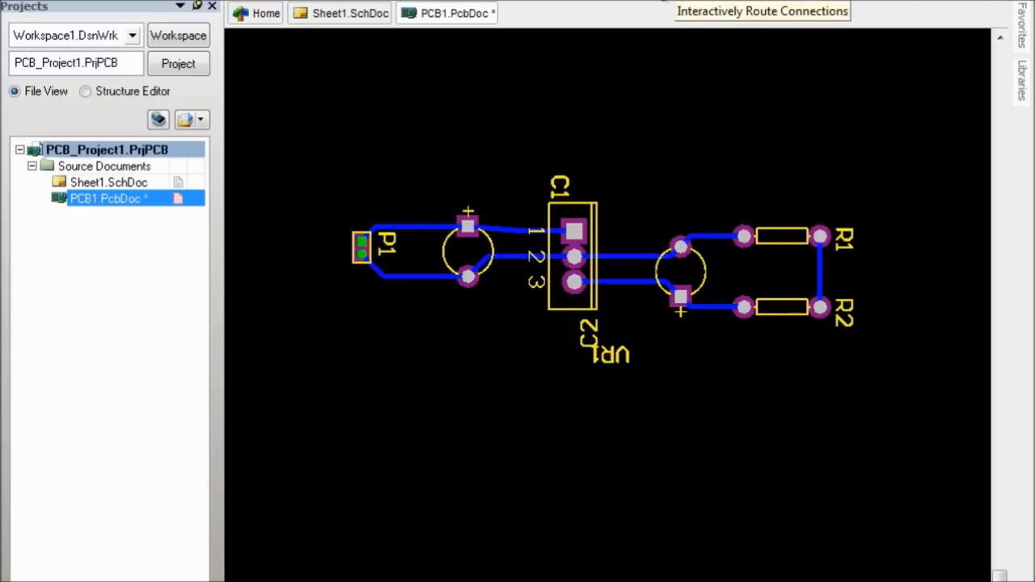
click(781, 0)
click(781, 0)
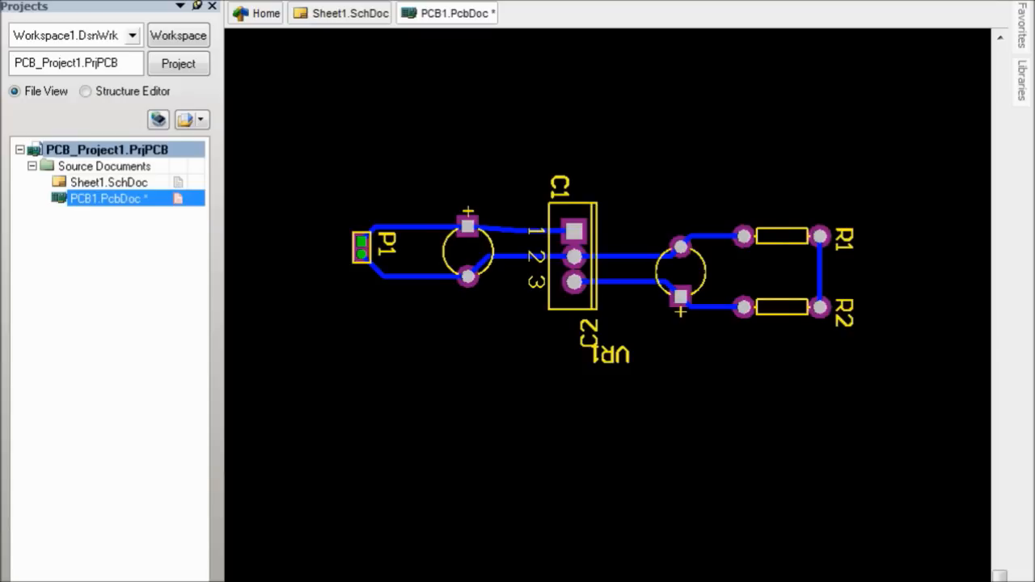
click(238, 0)
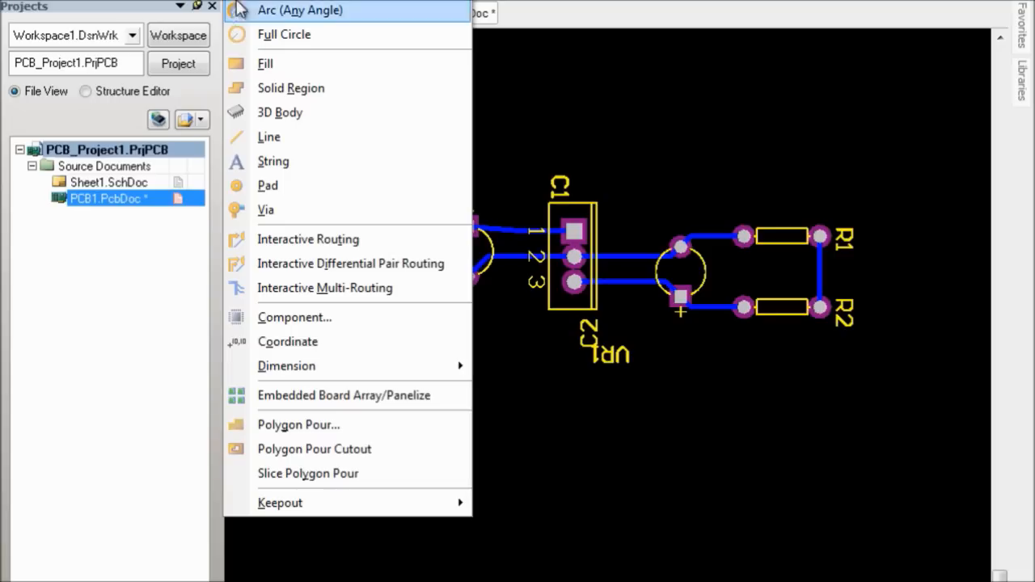
click(290, 428)
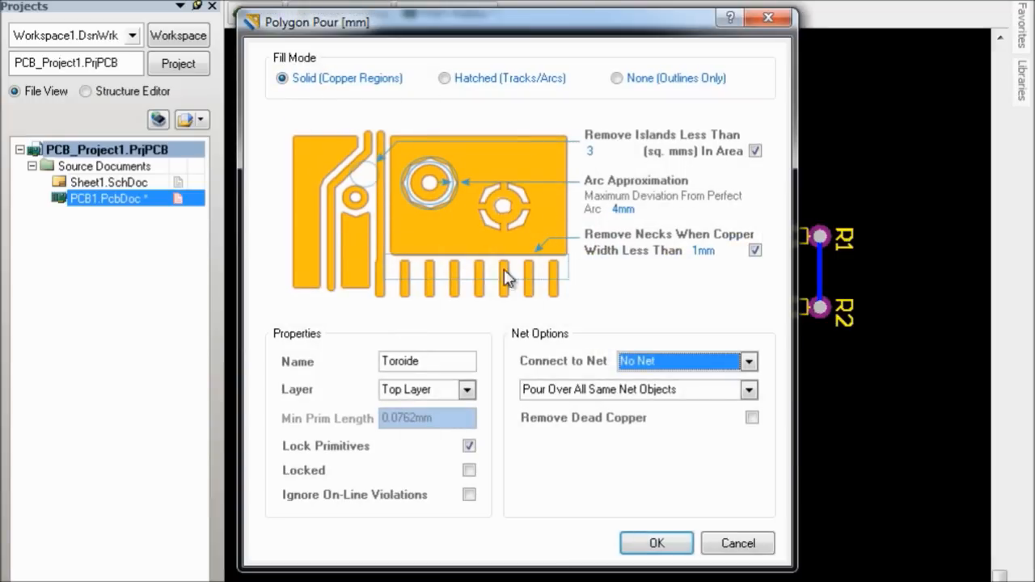
click(754, 150)
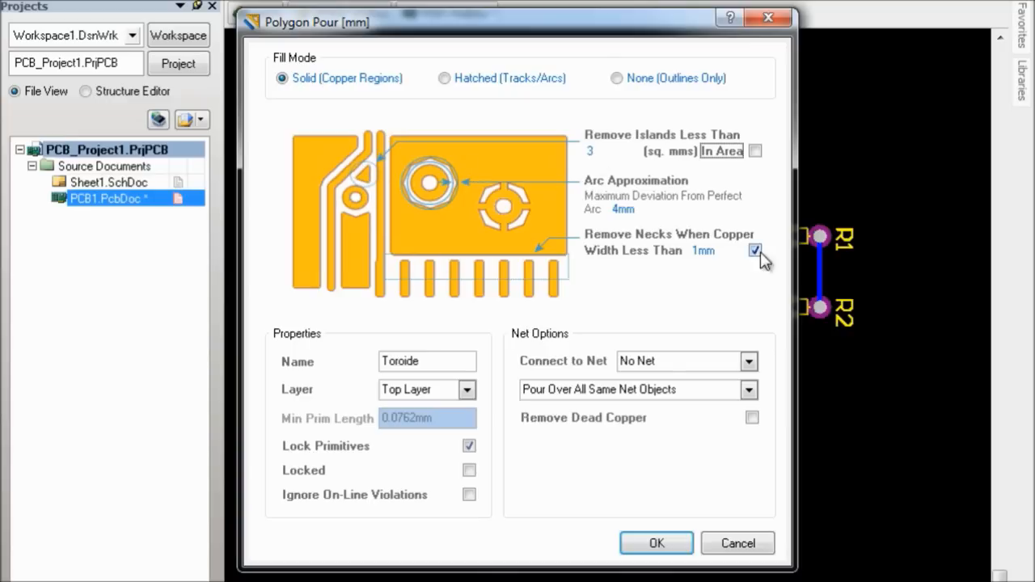
click(754, 150)
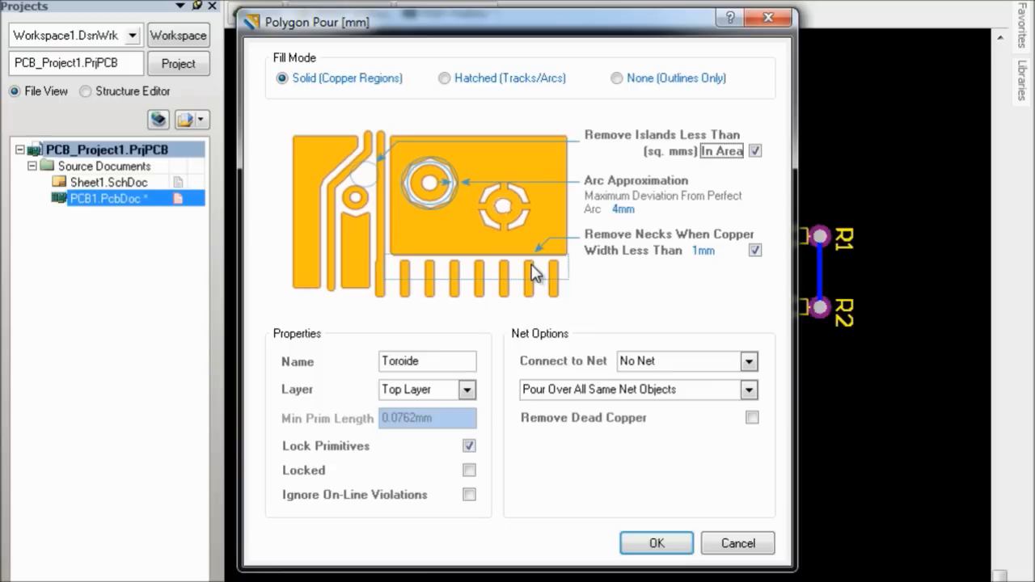
click(695, 250)
click(755, 251)
drag(442, 362, 377, 363)
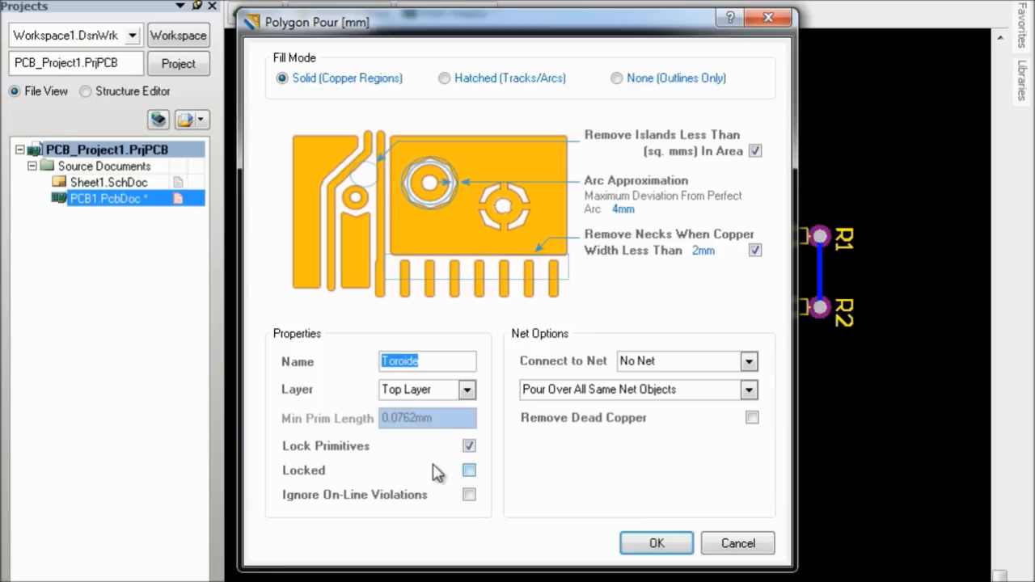
text(g)
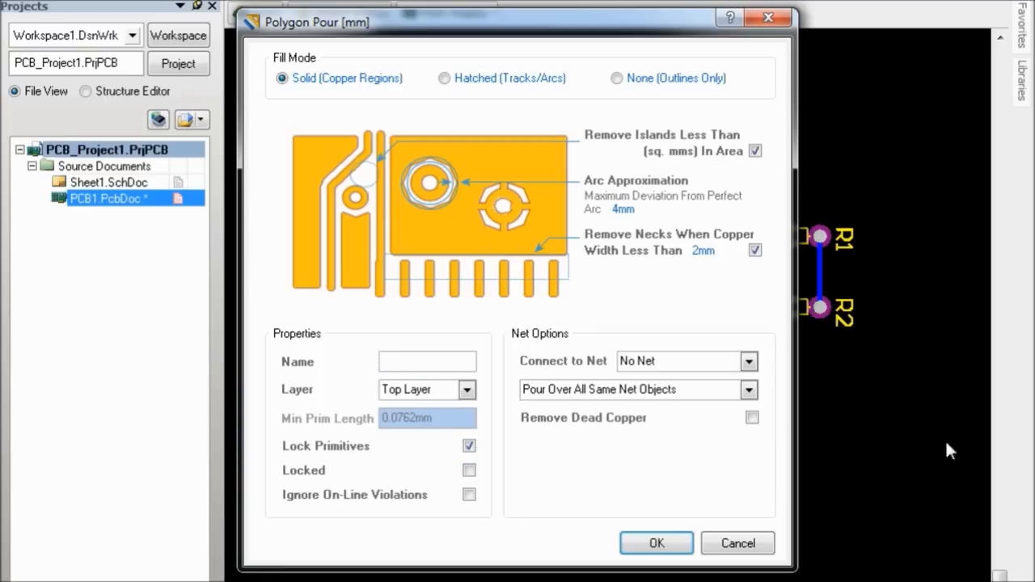
click(749, 362)
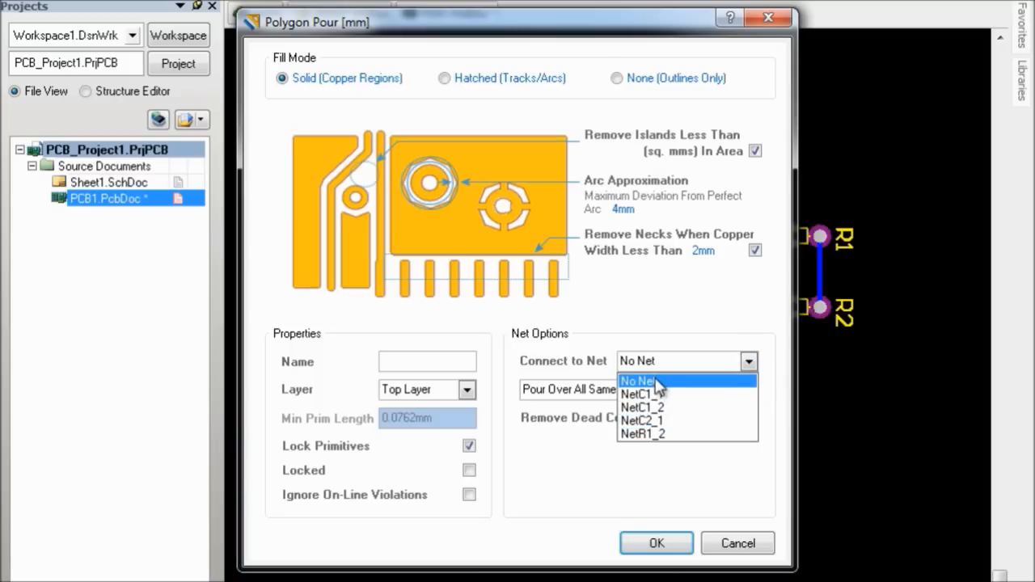
click(554, 483)
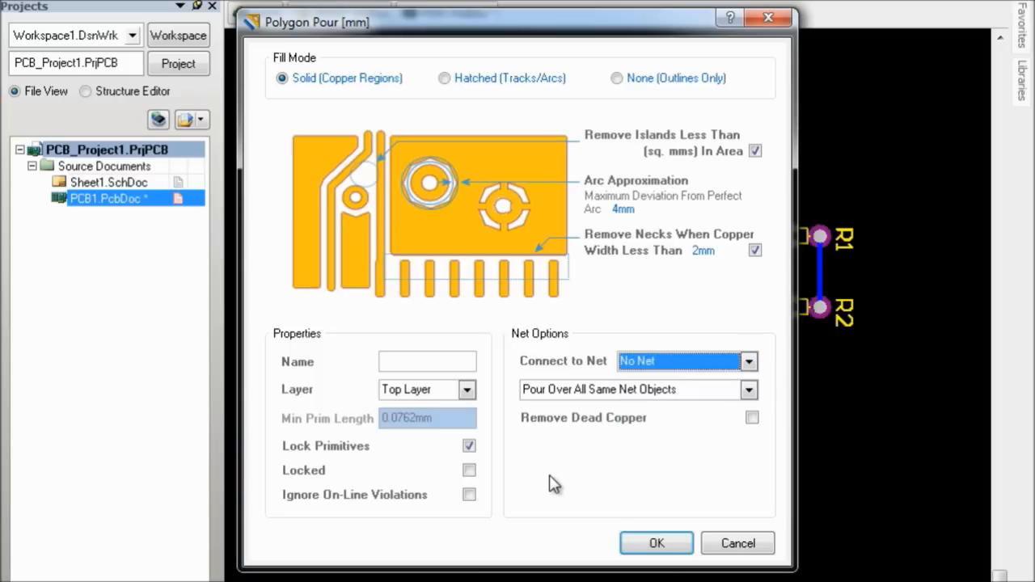
click(748, 364)
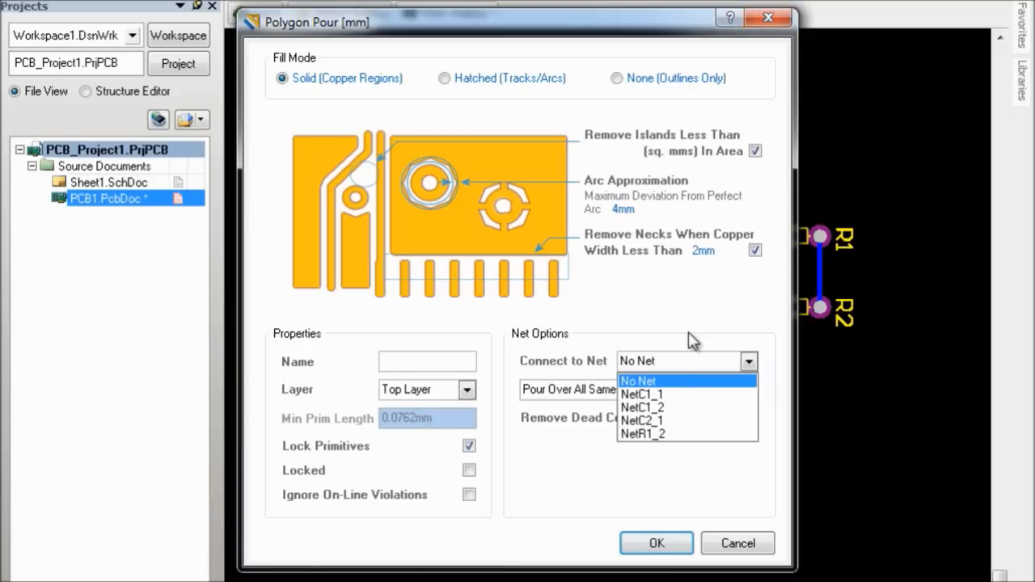
click(768, 16)
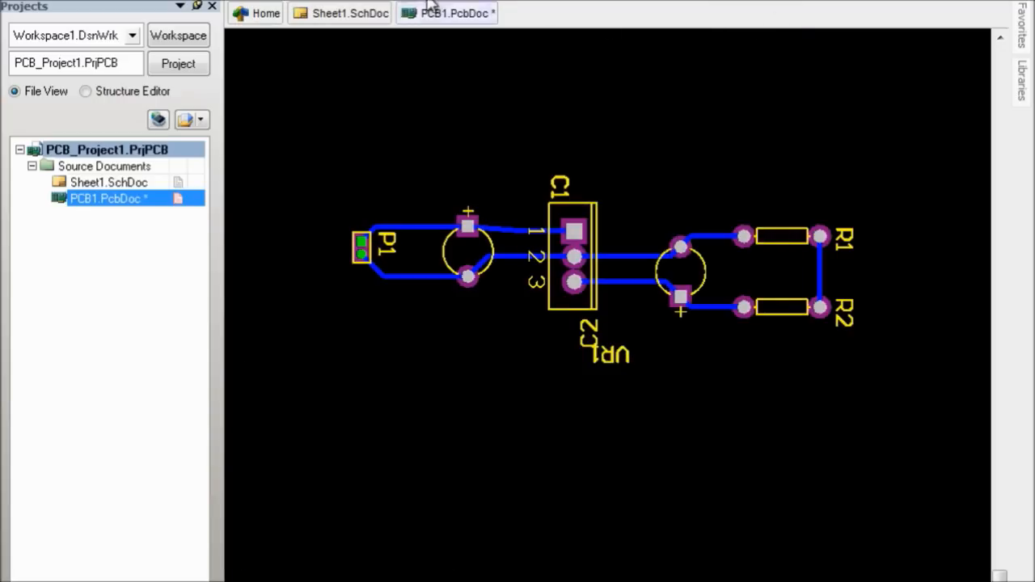
- Open Sheet1.SchDoc and examine the wire joining P1 pin 2, C1 and the GND pin of VR1, including its vertices
click(347, 11)
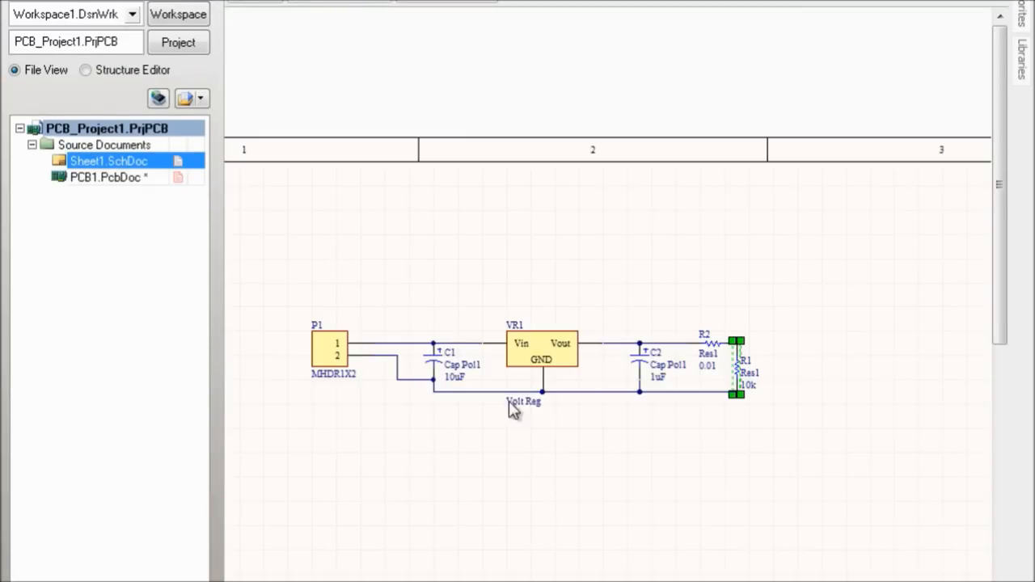
ctrl+scroll(483, 390, up, 2)
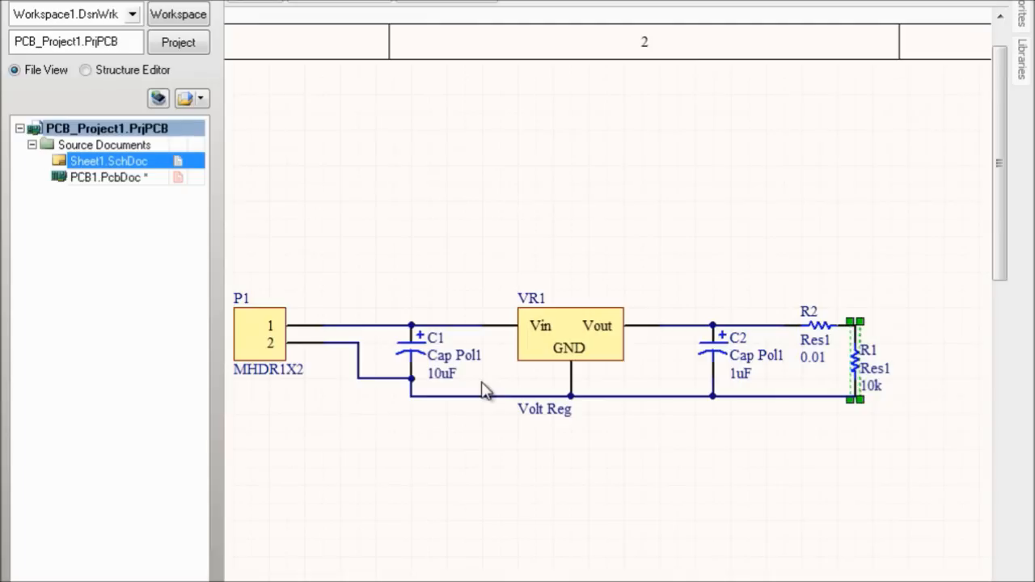
ctrl+scroll(484, 390, up, 2)
double_click(493, 401)
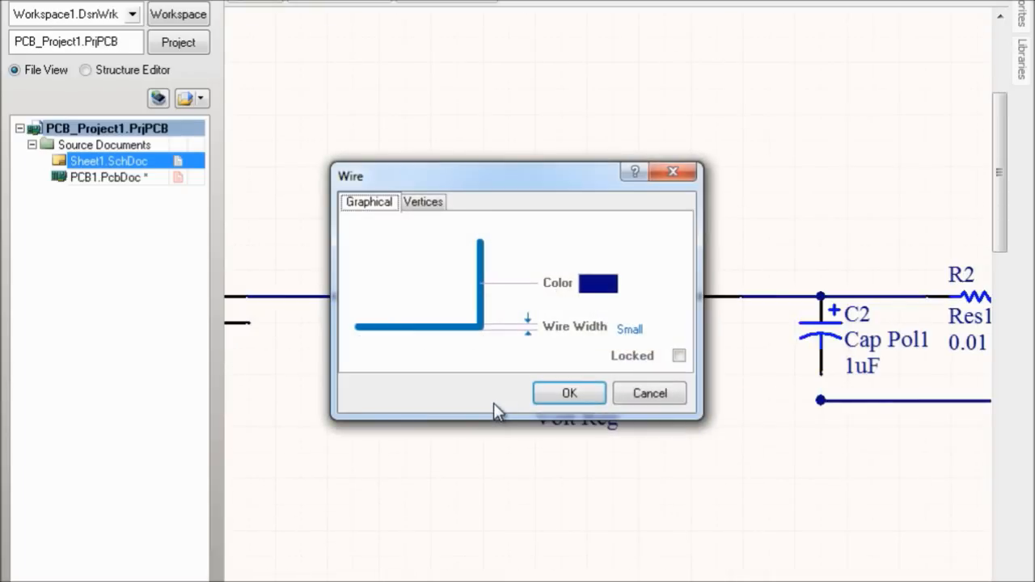
click(432, 208)
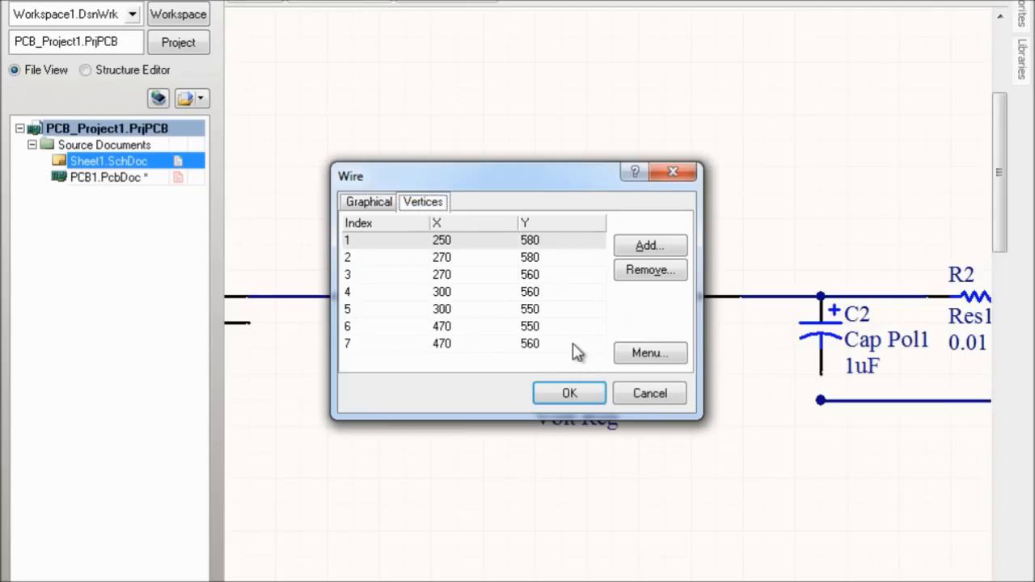
click(676, 168)
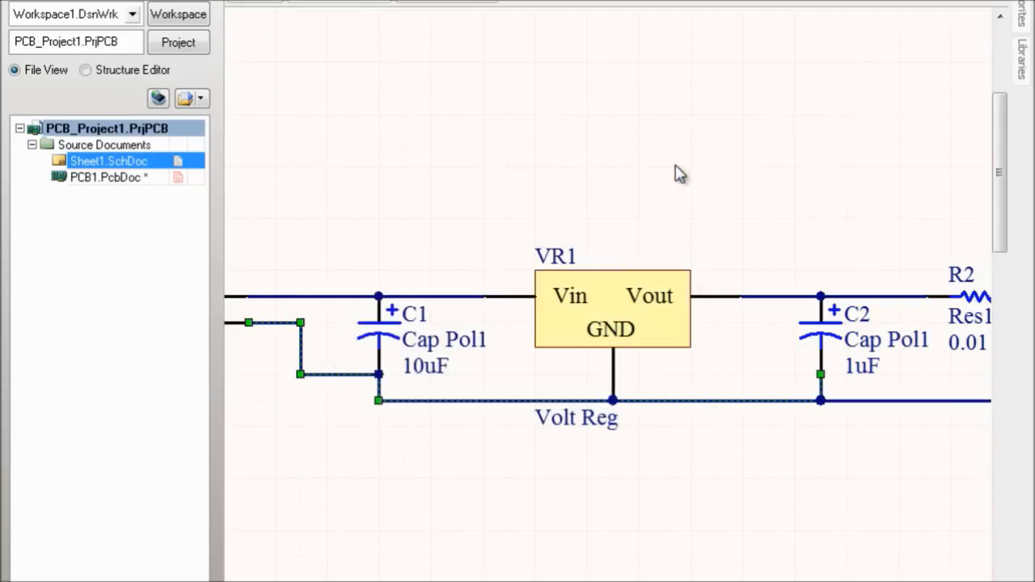
ctrl+scroll(558, 358, down, 1)
ctrl+scroll(497, 403, down, 1)
click(420, 445)
click(344, 336)
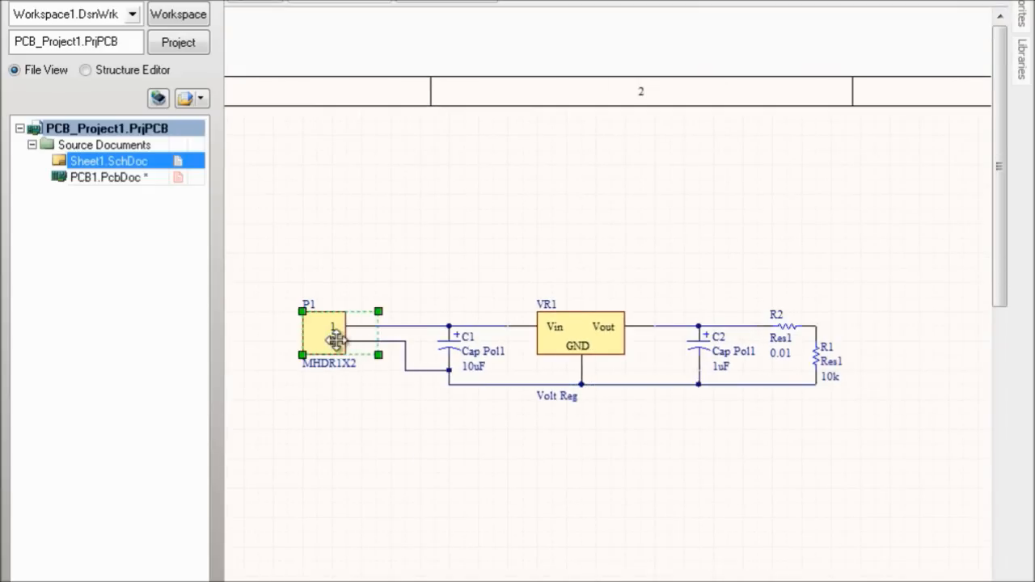
- Return to PCB1.PcbDoc and examine the net name on the track between P1's round pad and the neighbouring capacitor's round pad
click(443, 2)
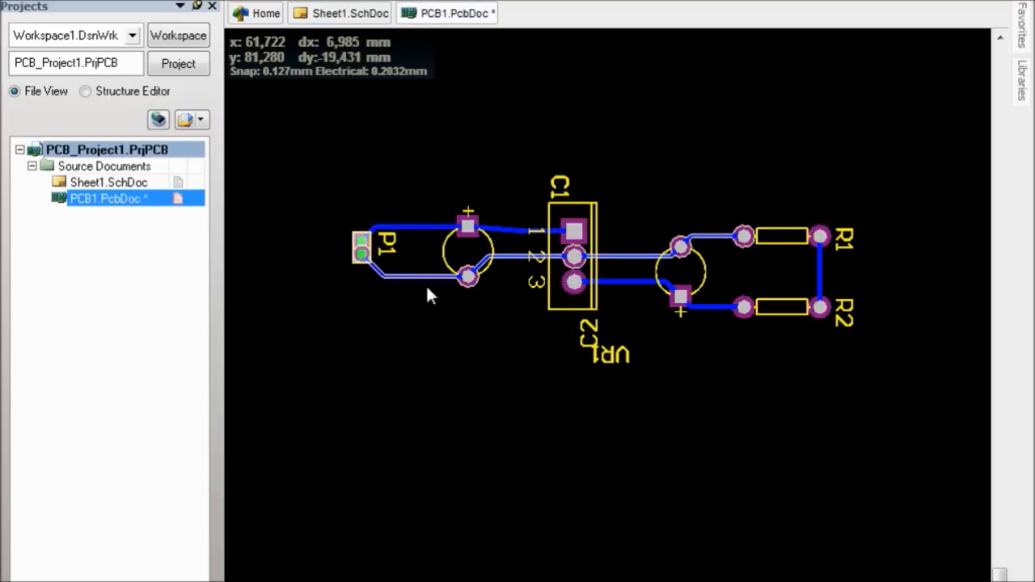
ctrl+scroll(427, 286, up, 2)
ctrl+scroll(430, 279, up, 3)
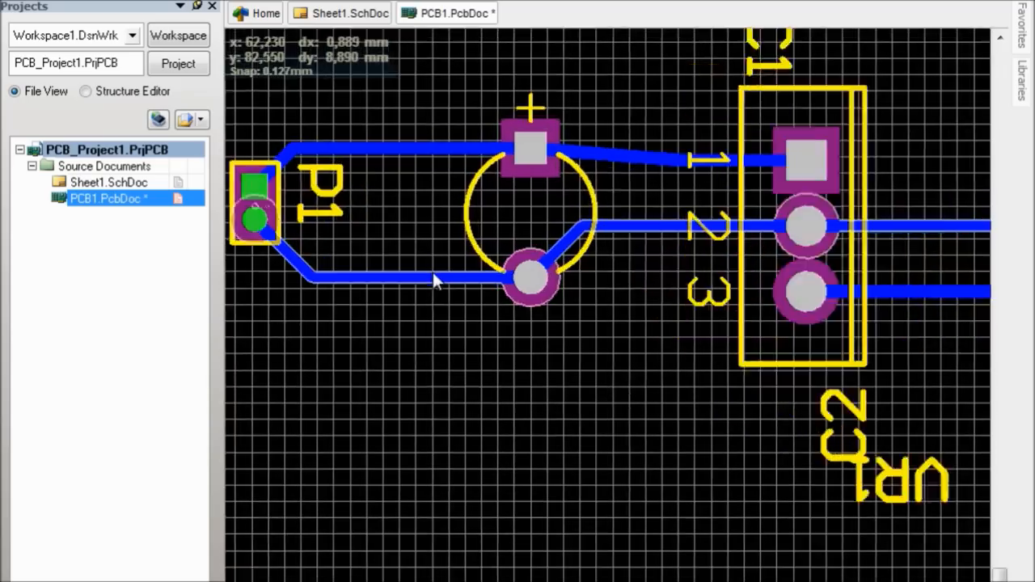
ctrl+scroll(431, 285, down, 2)
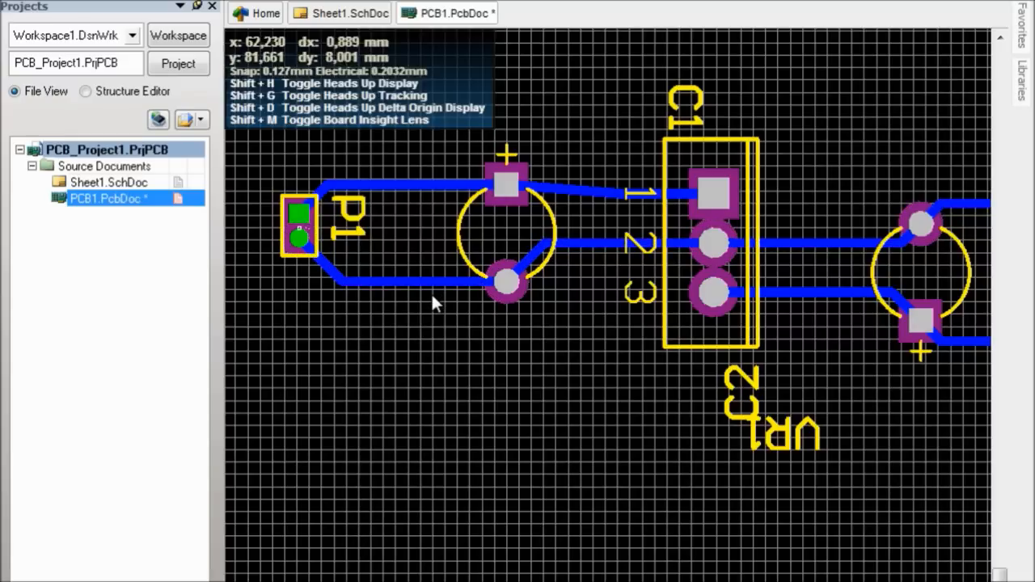
ctrl+scroll(417, 291, up, 1)
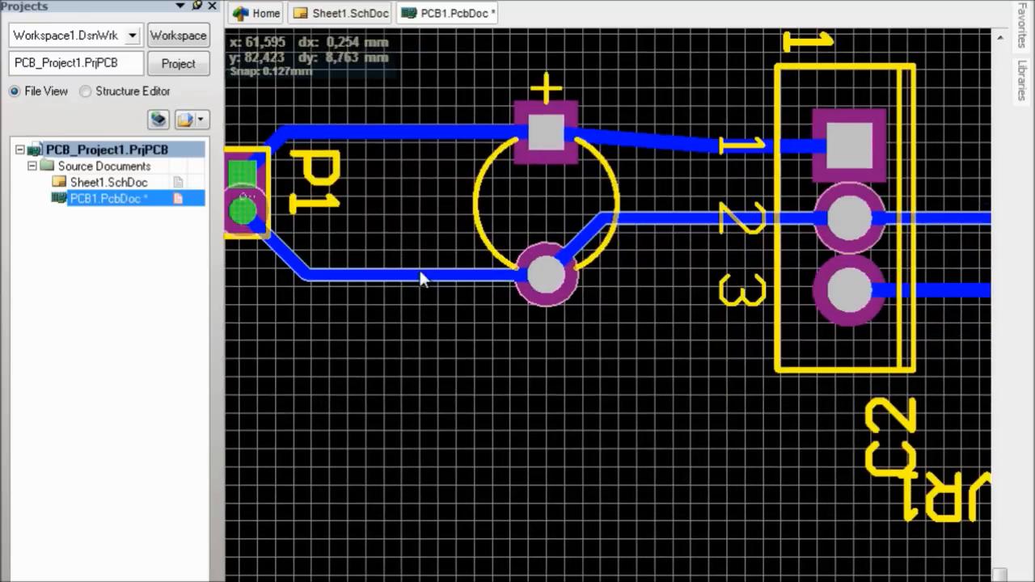
ctrl+scroll(420, 271, up, 1)
ctrl+scroll(420, 271, up, 1)
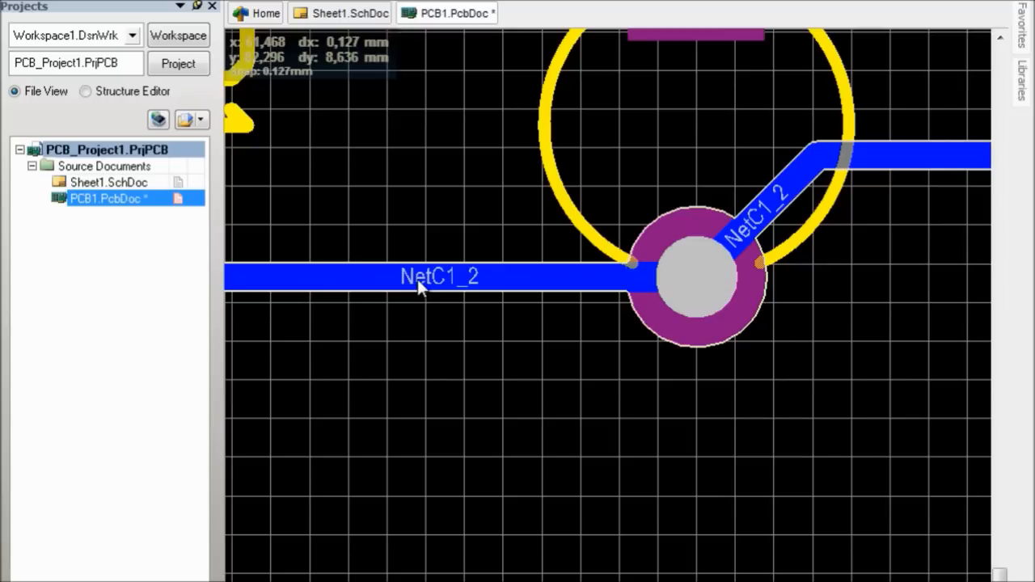
ctrl+scroll(443, 271, up, 1)
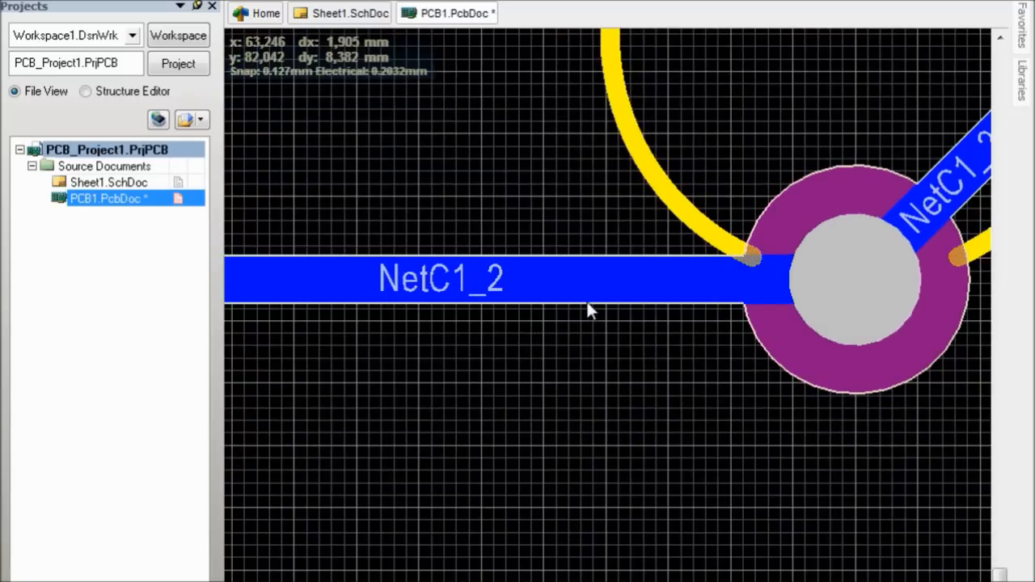
scroll(588, 305, down, 1)
key(shift)
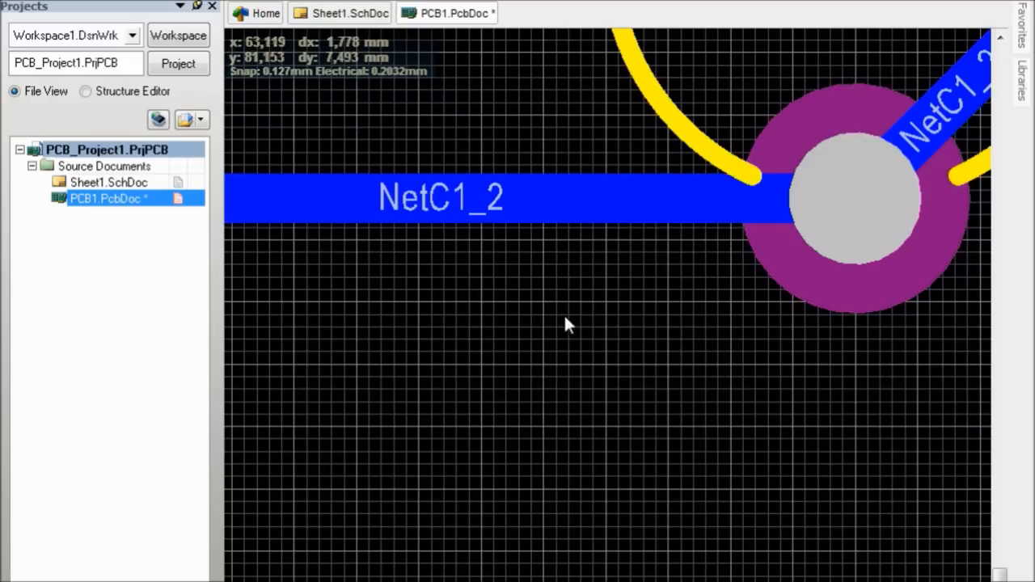
ctrl+scroll(517, 440, down, 3)
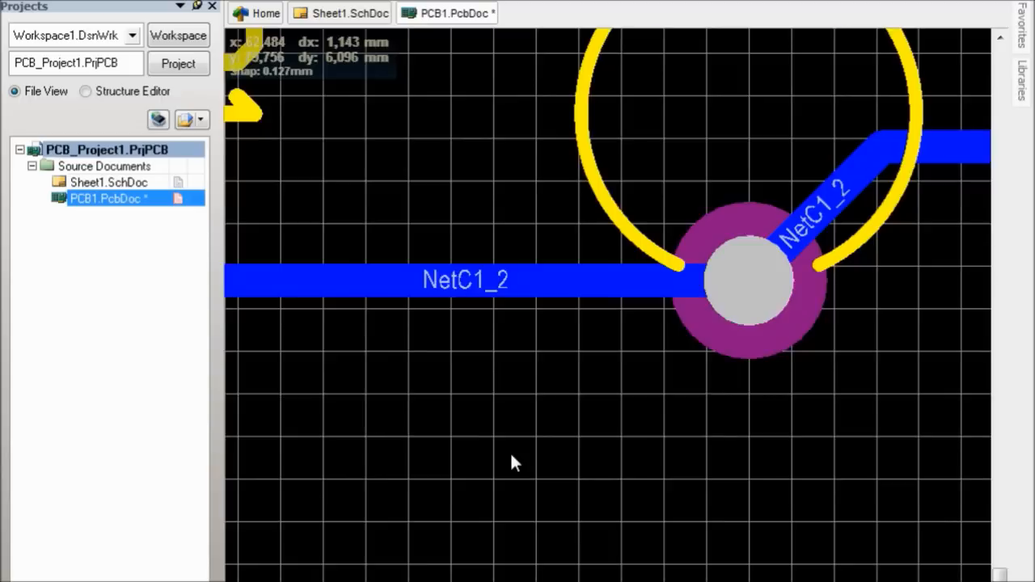
key(shift)
ctrl+scroll(503, 456, down, 1)
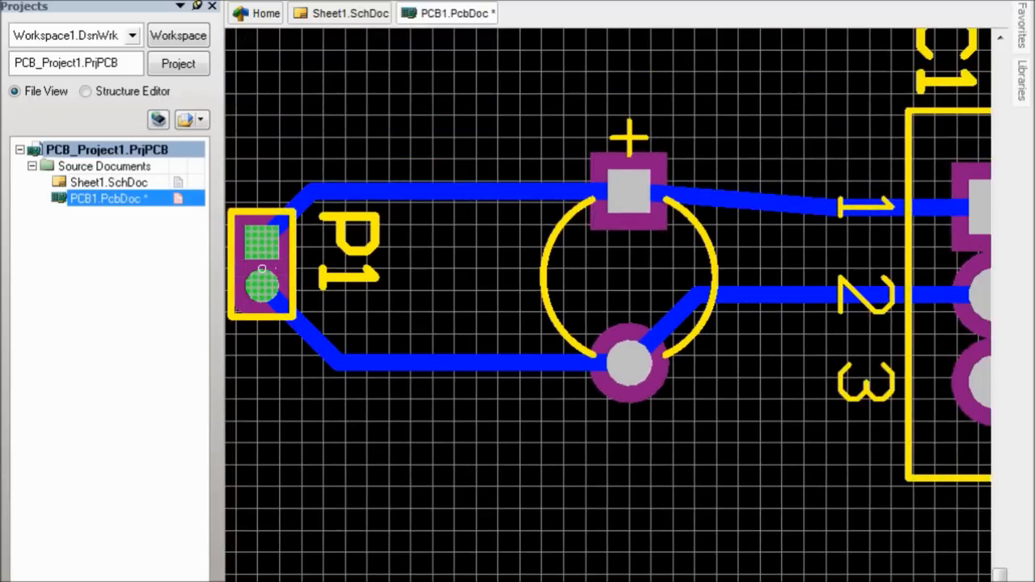
ctrl+scroll(481, 382, up, 1)
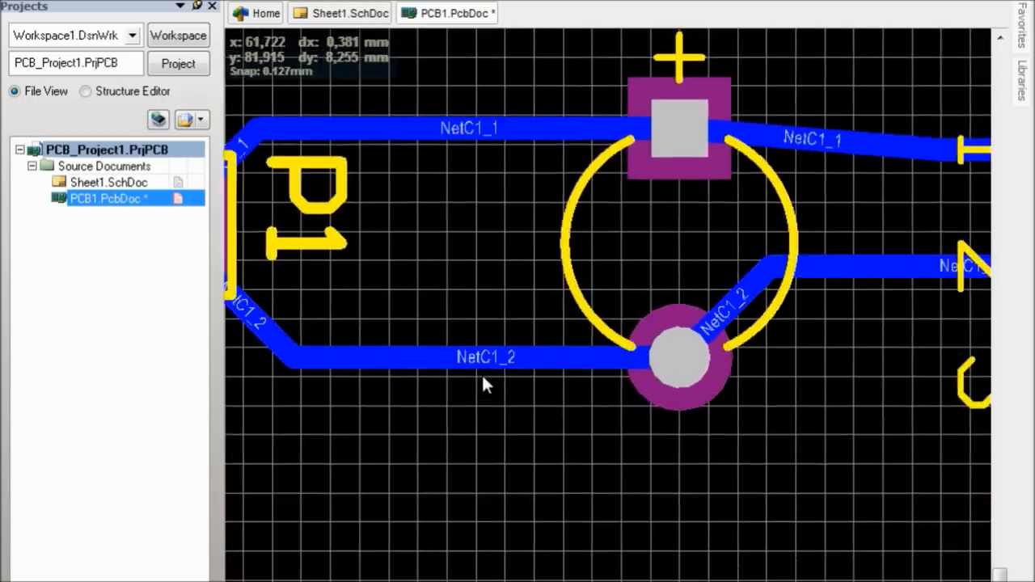
ctrl+scroll(483, 384, up, 2)
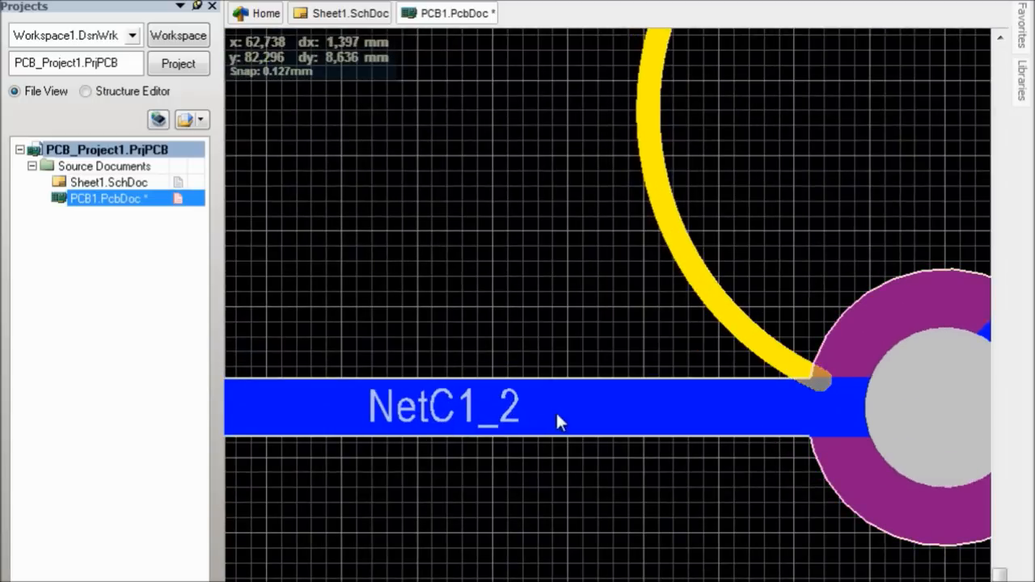
ctrl+scroll(556, 412, down, 4)
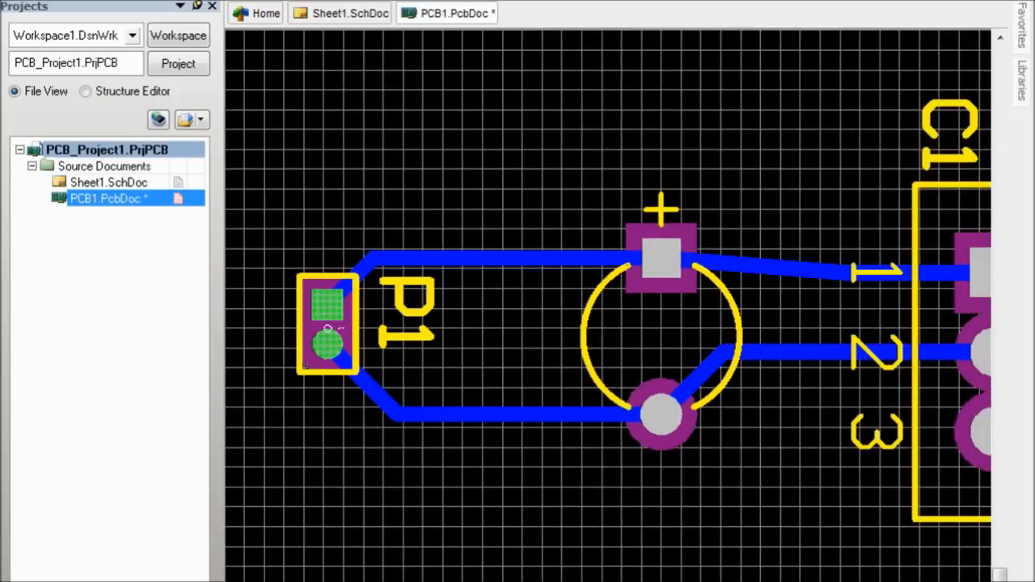
- Start a polygon pour connected to net NetC1_2 with the Pour Over All Same Net Objects option
key(p)
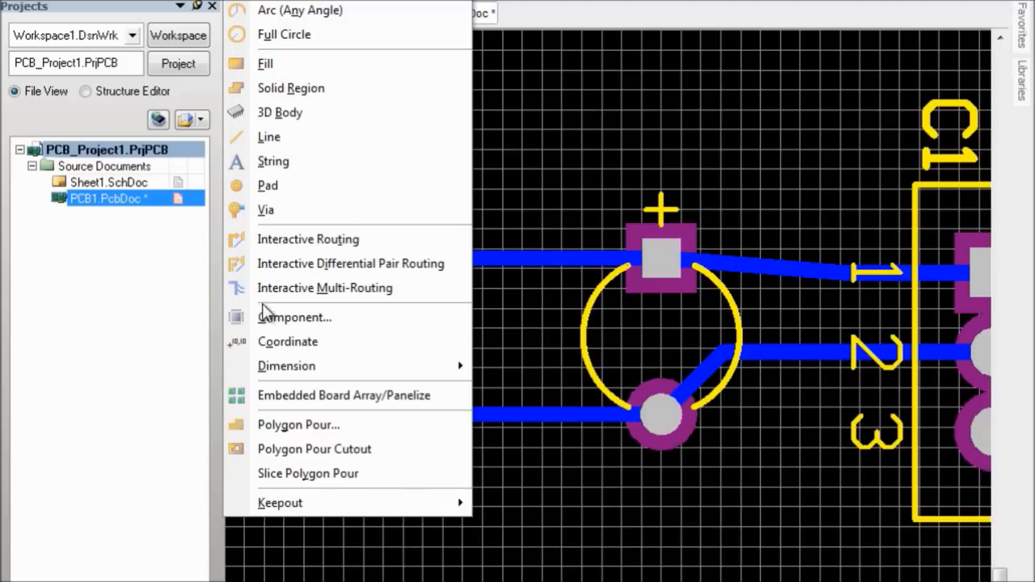
click(299, 422)
click(748, 361)
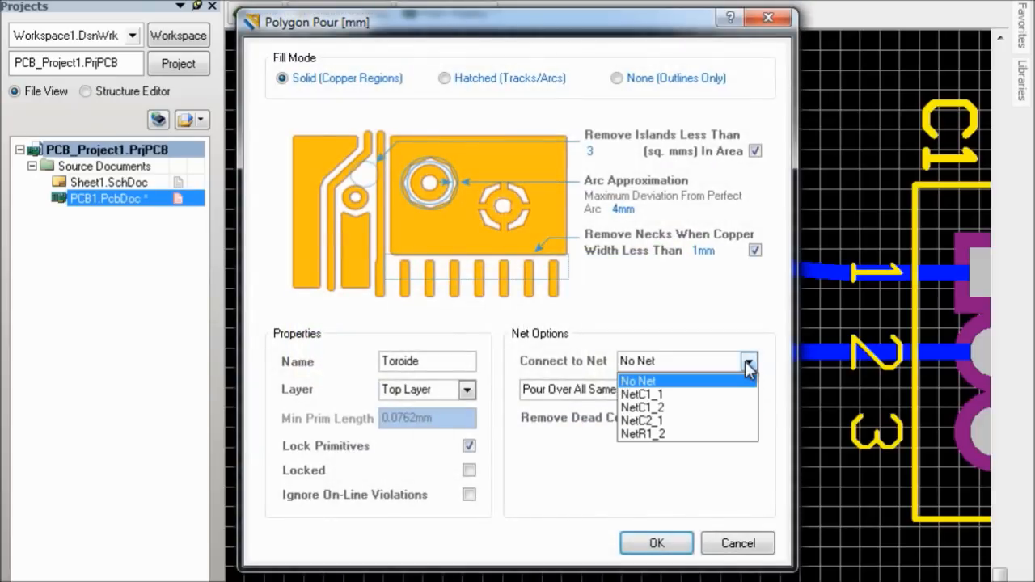
click(683, 408)
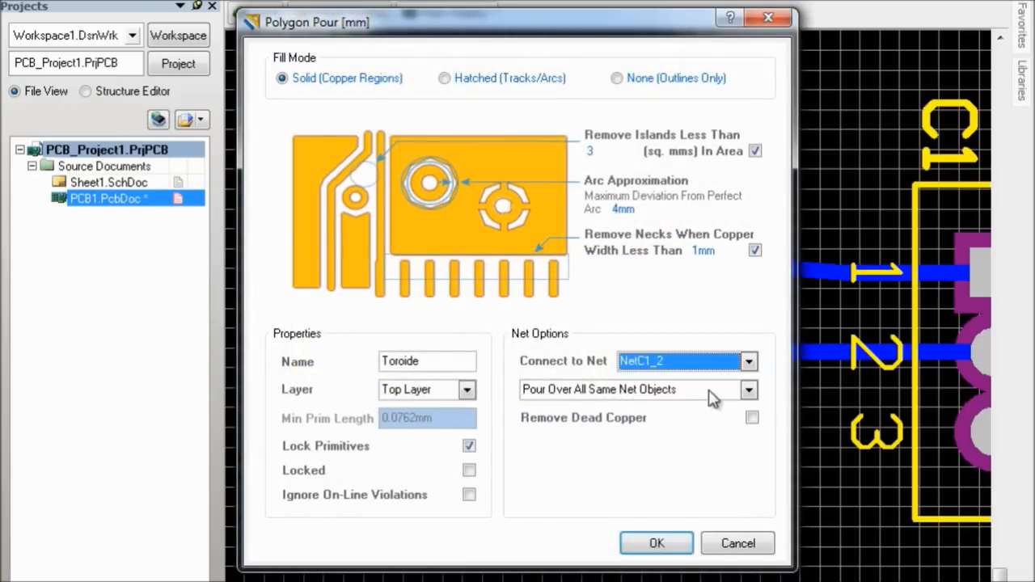
click(748, 390)
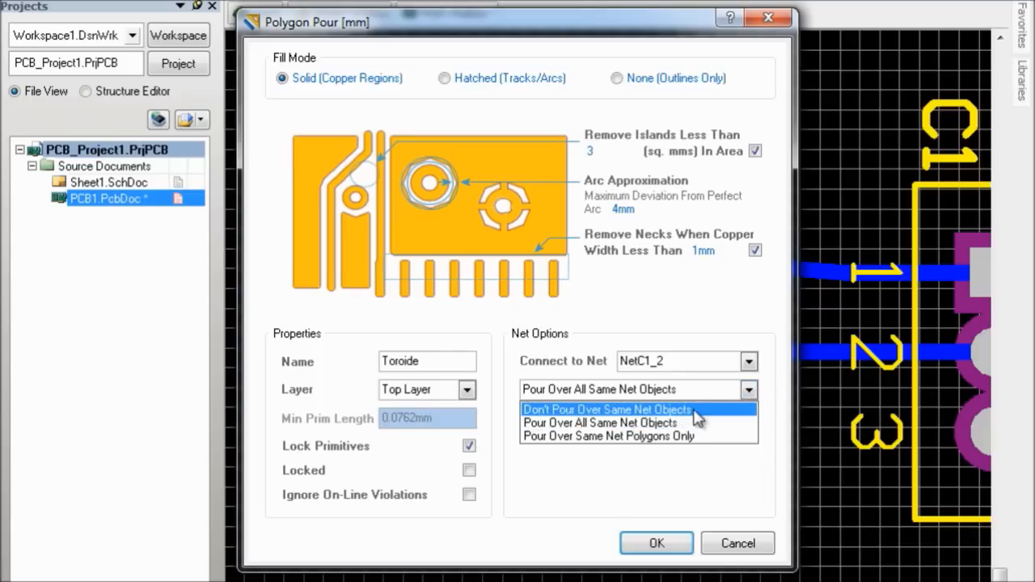
click(665, 426)
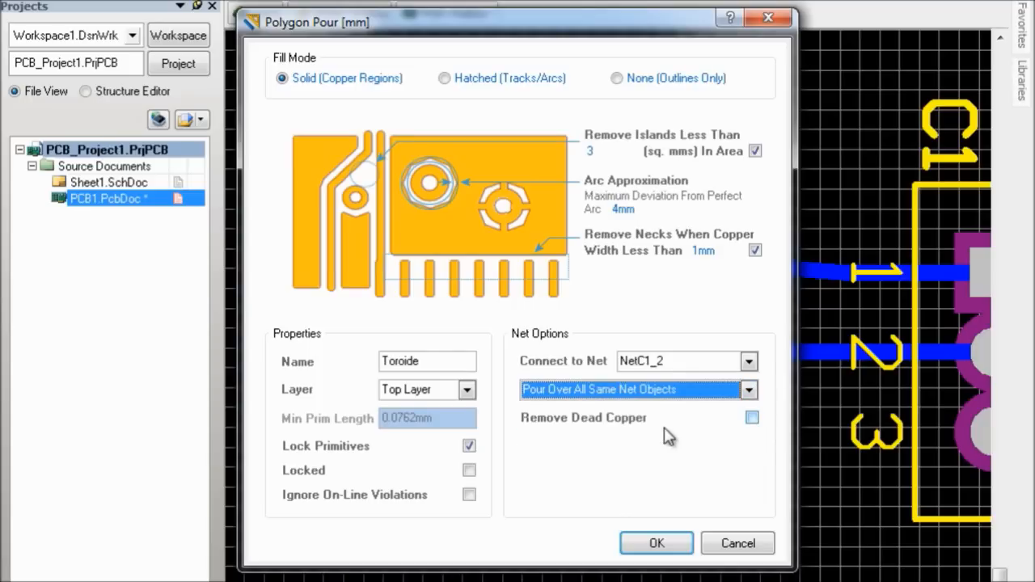
- Name the polygon gnd and assign it to the Bottom Layer
double_click(424, 361)
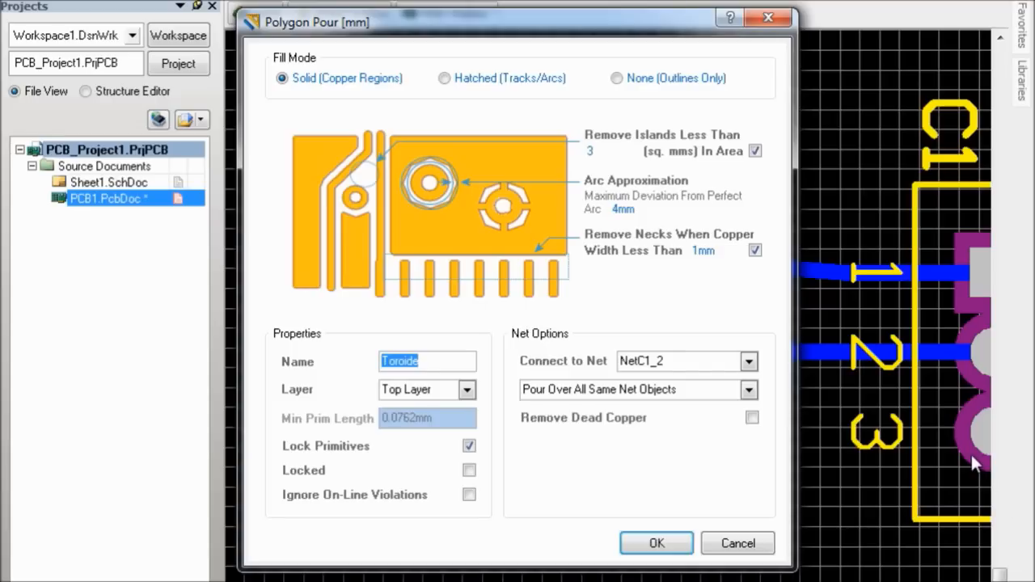
text(gnd)
click(467, 390)
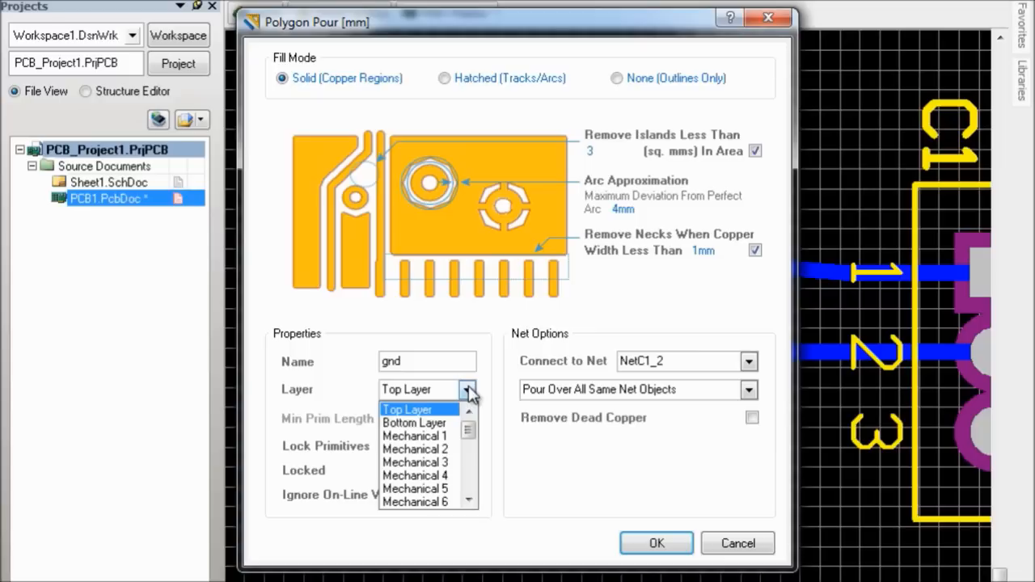
click(436, 427)
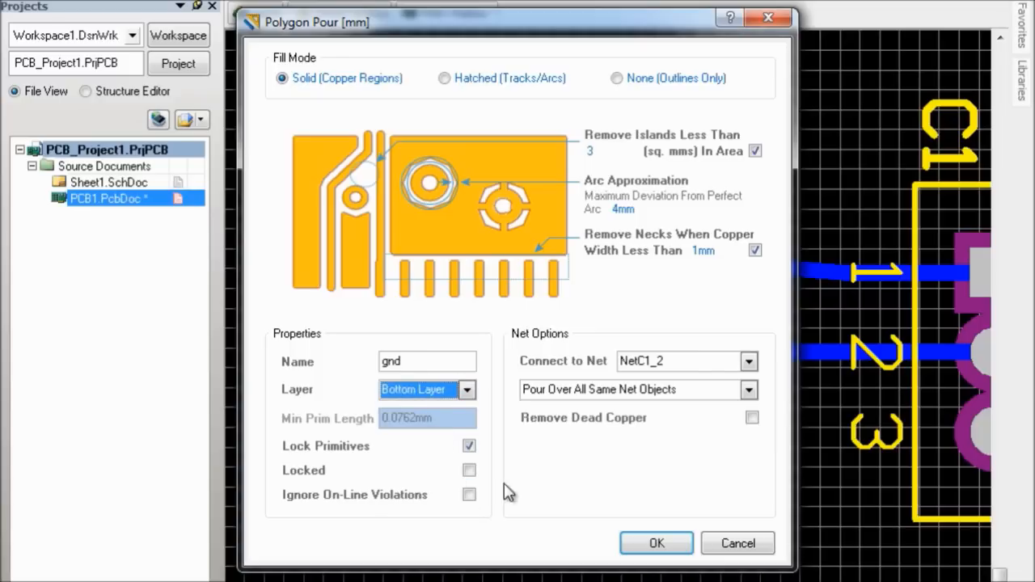
- Set the polygon to remove necks when copper width is less than 2 mm and accept the pour settings
click(668, 543)
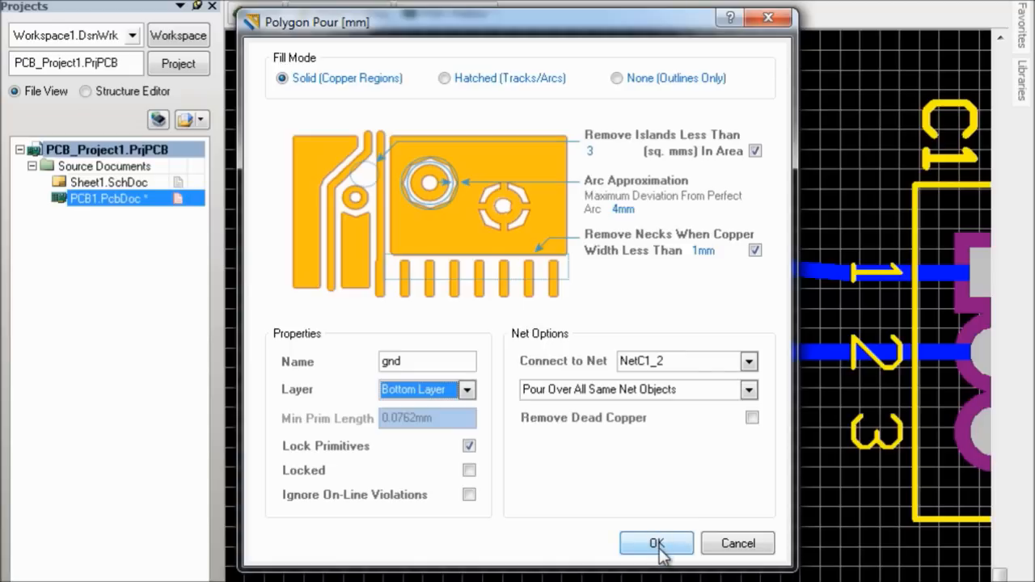
click(700, 252)
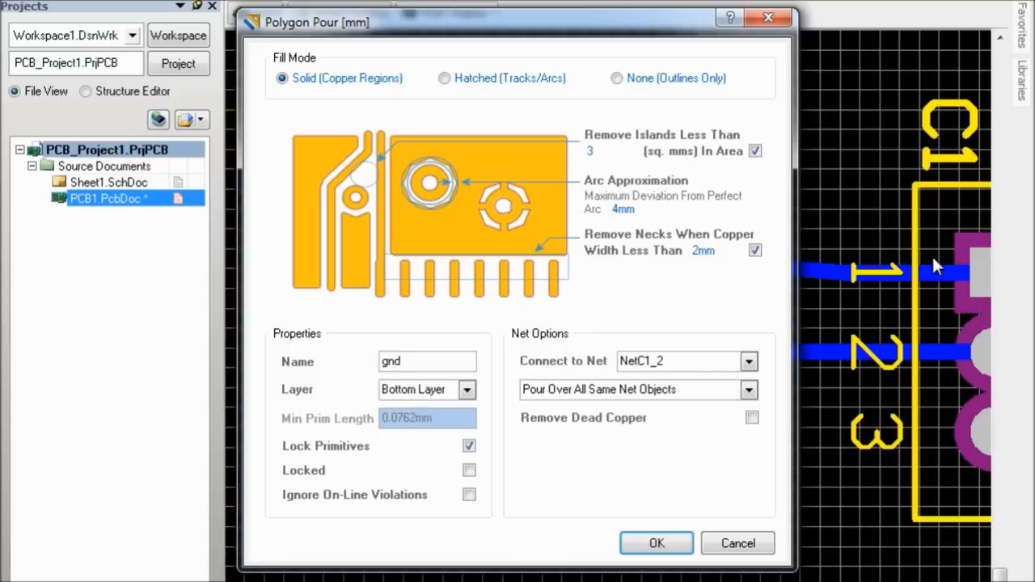
click(657, 543)
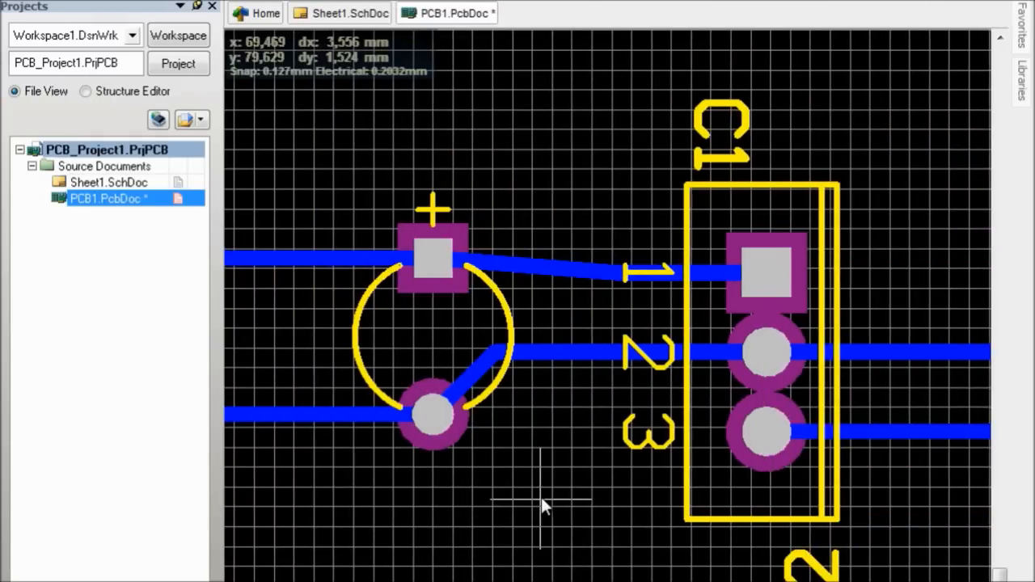
- Draw the rectangular ground polygon outline around all components, about 56 mm wide and 27 mm high, and finish the pour
ctrl+scroll(541, 497, down, 1)
ctrl+scroll(540, 495, down, 3)
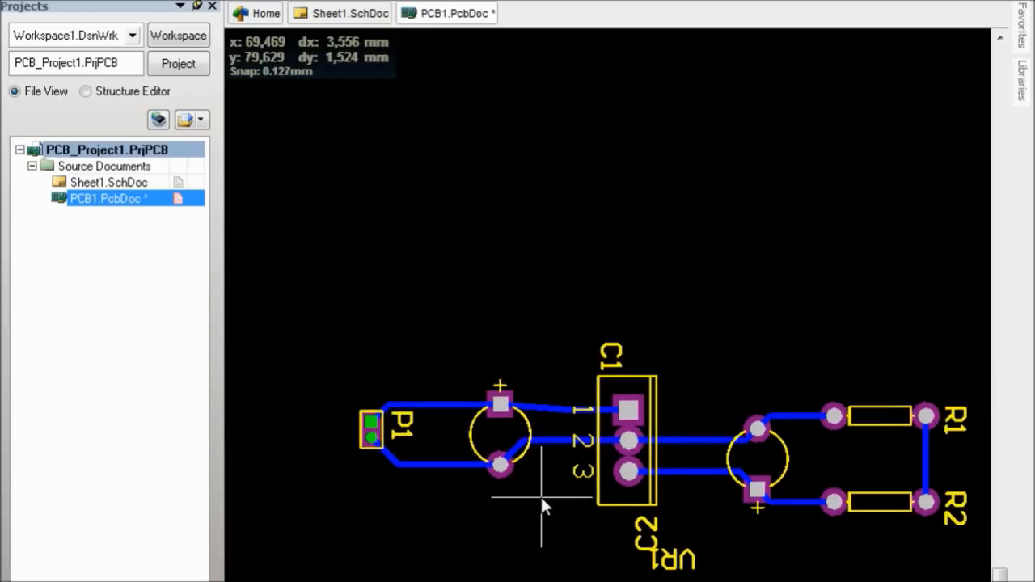
ctrl+scroll(541, 495, down, 1)
scroll(615, 485, down, 3)
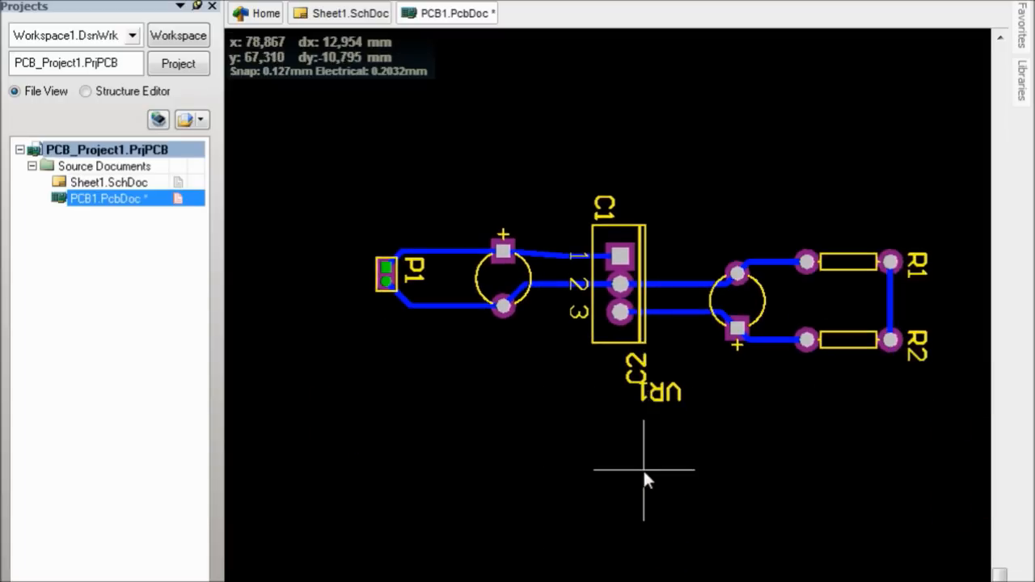
click(356, 142)
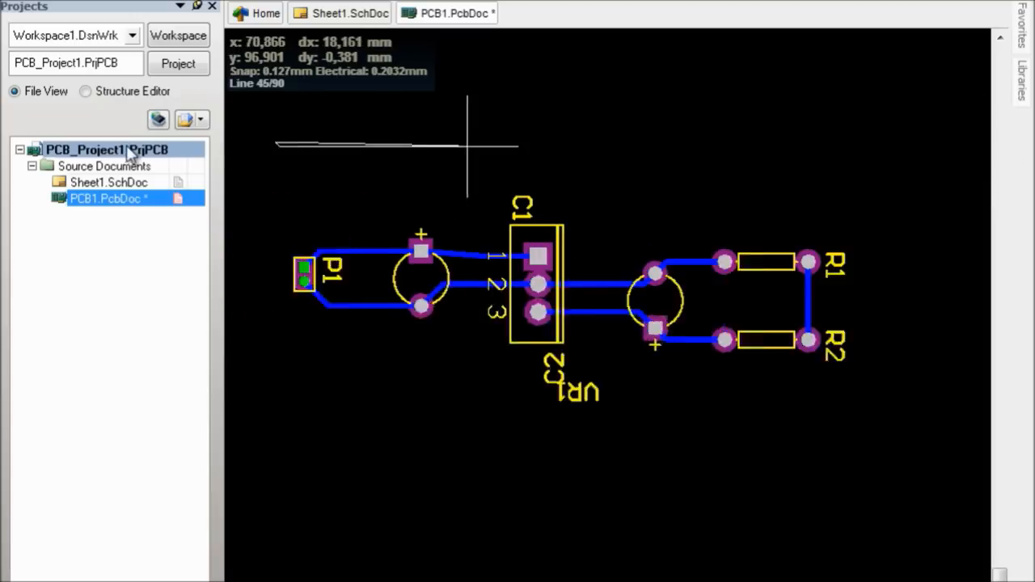
click(911, 143)
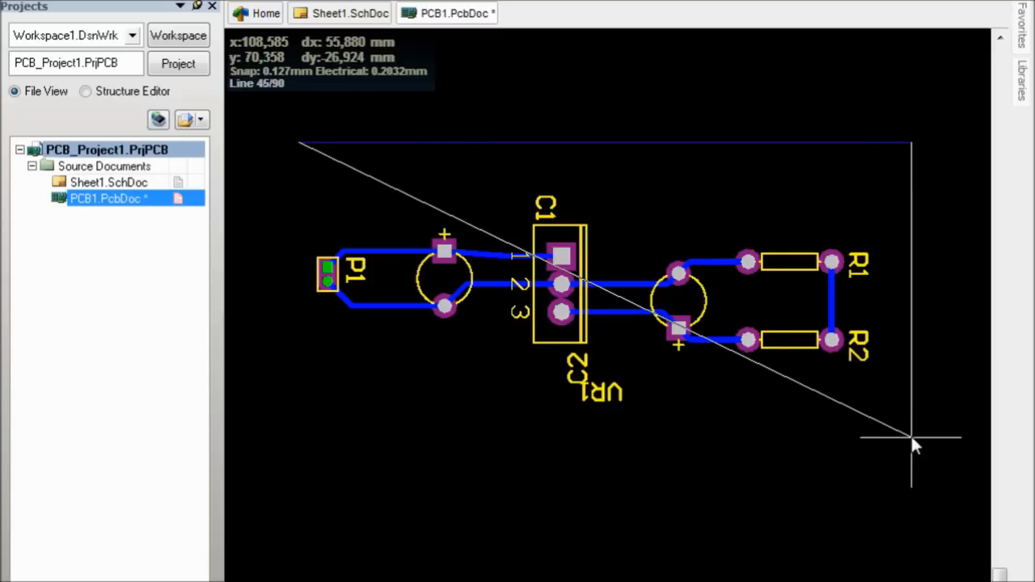
key(space)
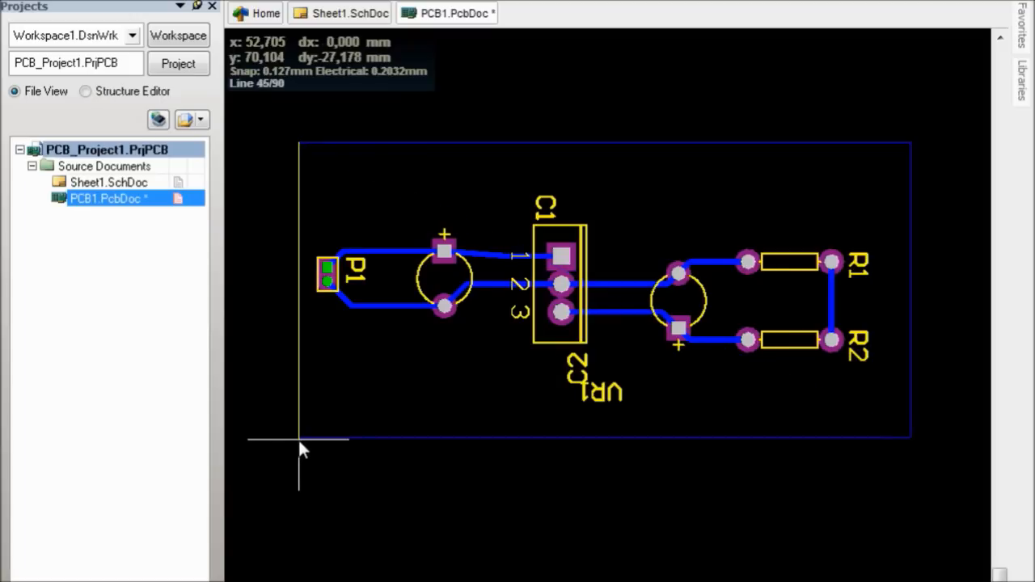
click(298, 142)
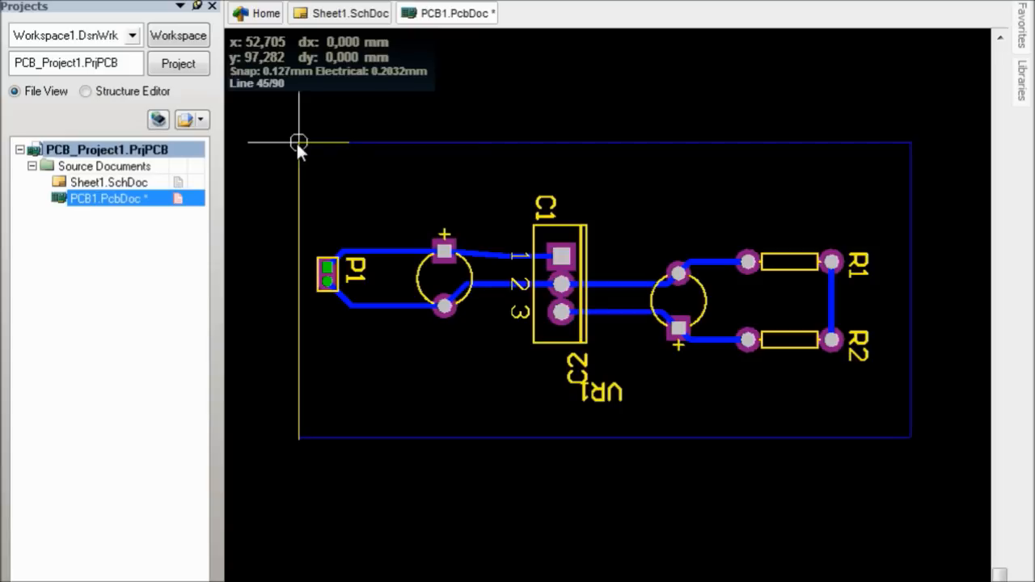
key(space)
key(space)
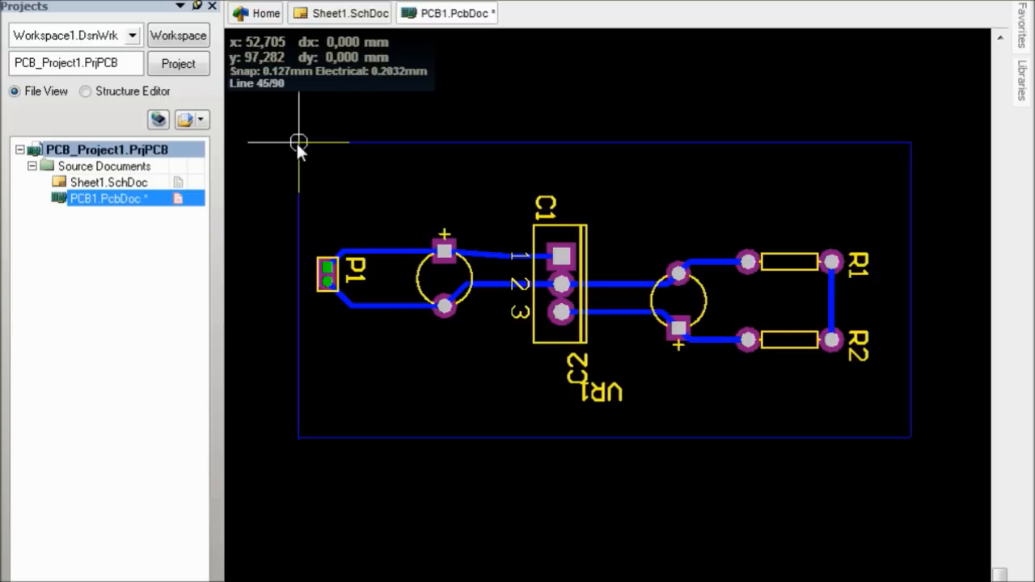
click(297, 143)
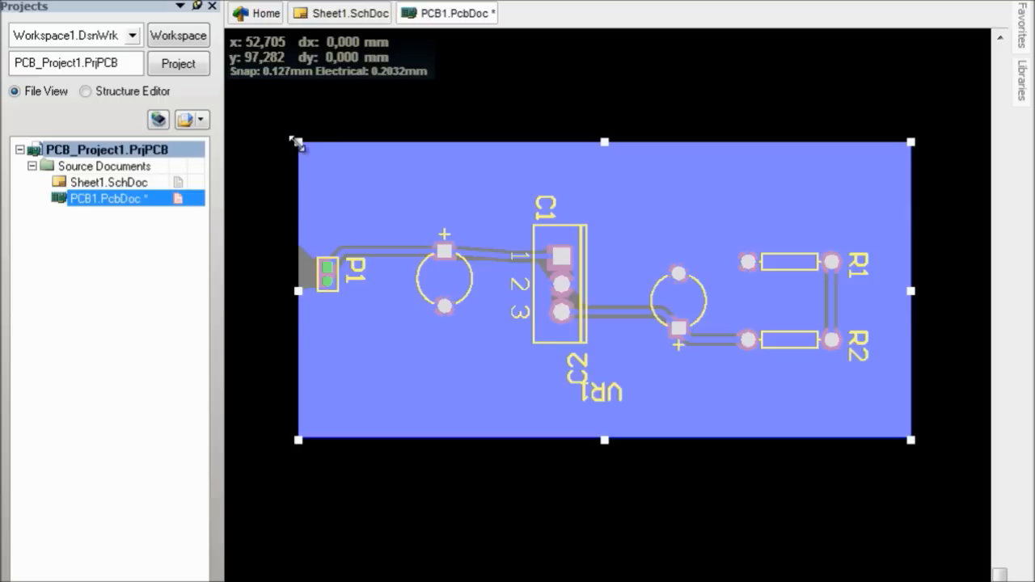
click(667, 542)
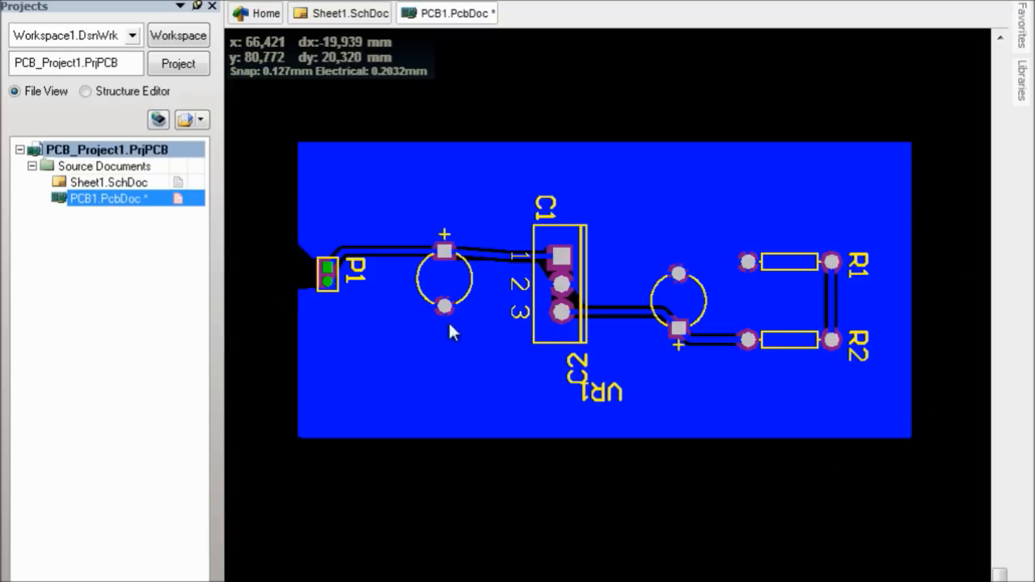
- Examine the poured copper and its clearances around P1, the neighbouring capacitor and the rest of the board
ctrl+scroll(382, 257, up, 2)
ctrl+scroll(381, 248, up, 2)
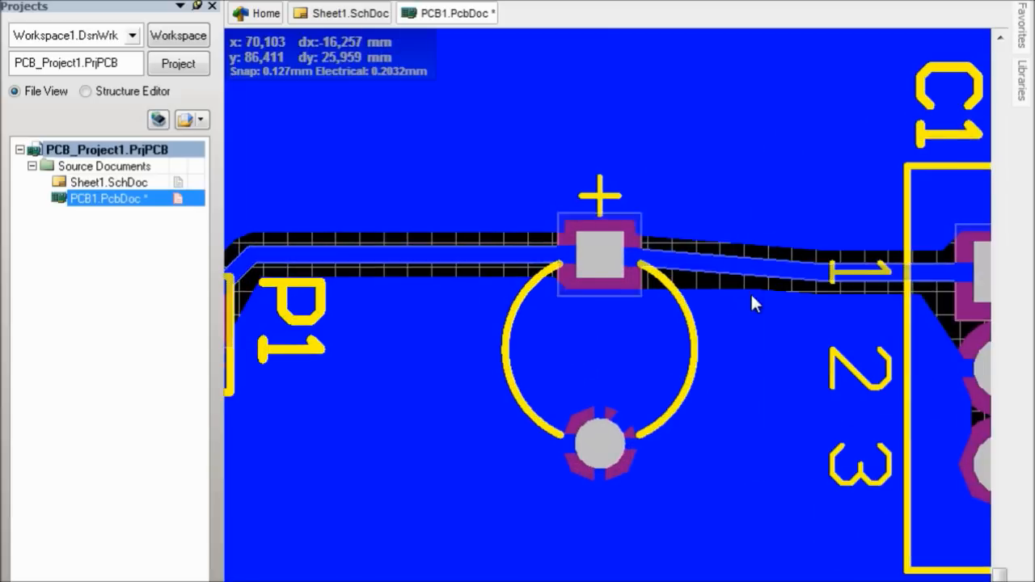
ctrl+scroll(751, 311, down, 1)
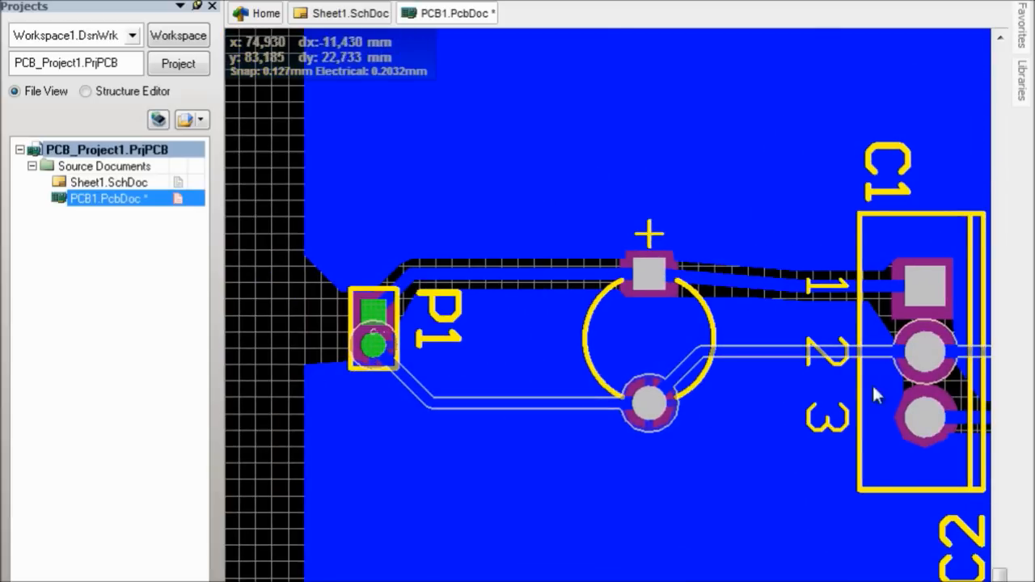
ctrl+scroll(841, 372, down, 2)
ctrl+scroll(526, 445, down, 2)
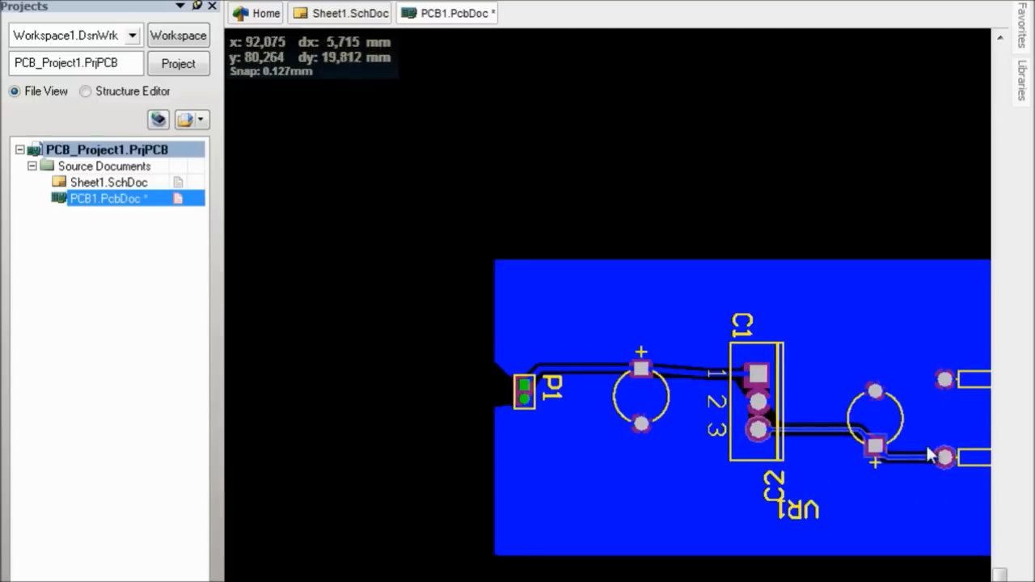
ctrl+scroll(889, 445, down, 1)
scroll(445, 467, down, 2)
ctrl+scroll(485, 467, down, 1)
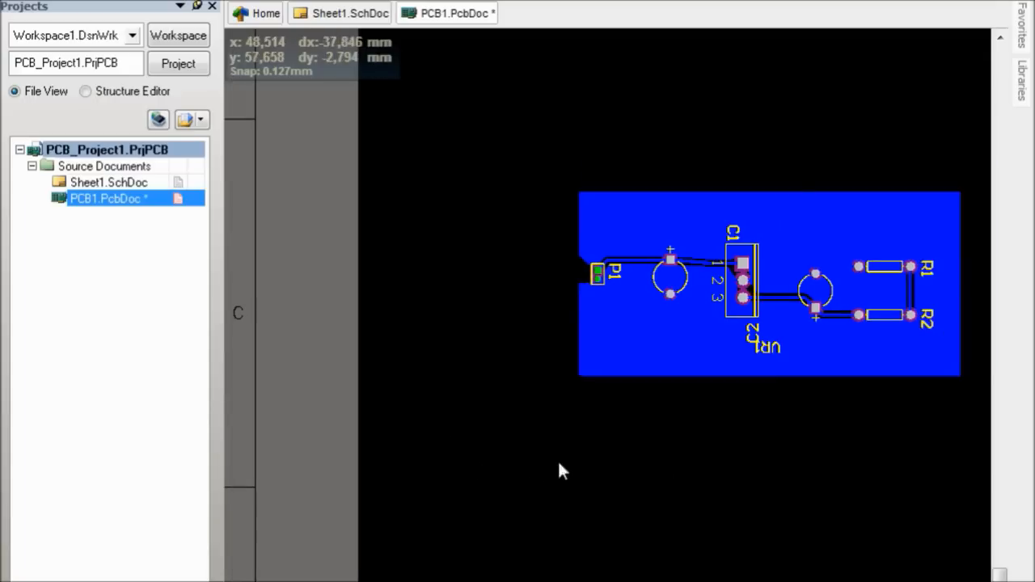
ctrl+scroll(961, 326, up, 2)
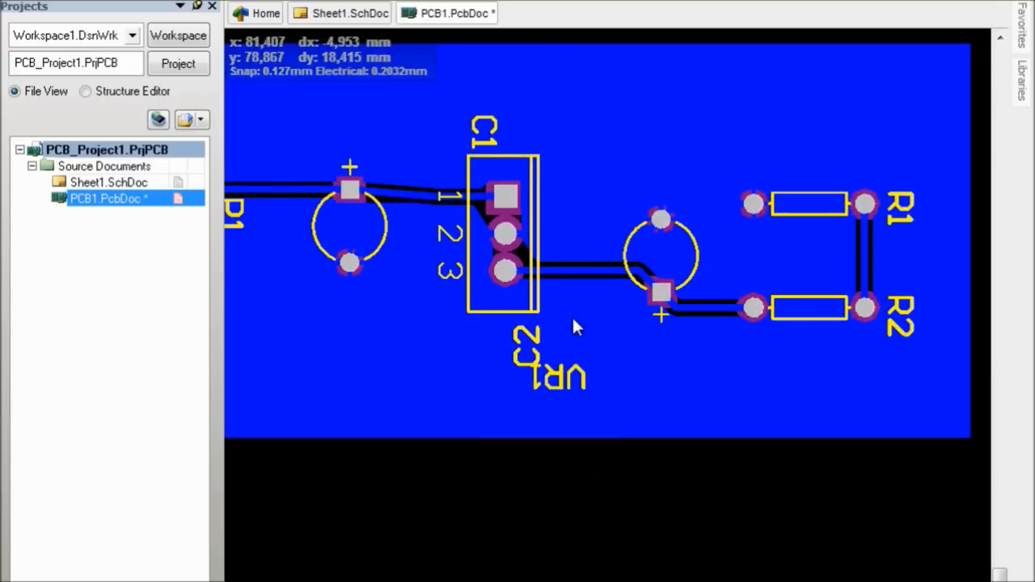
ctrl+scroll(573, 320, down, 1)
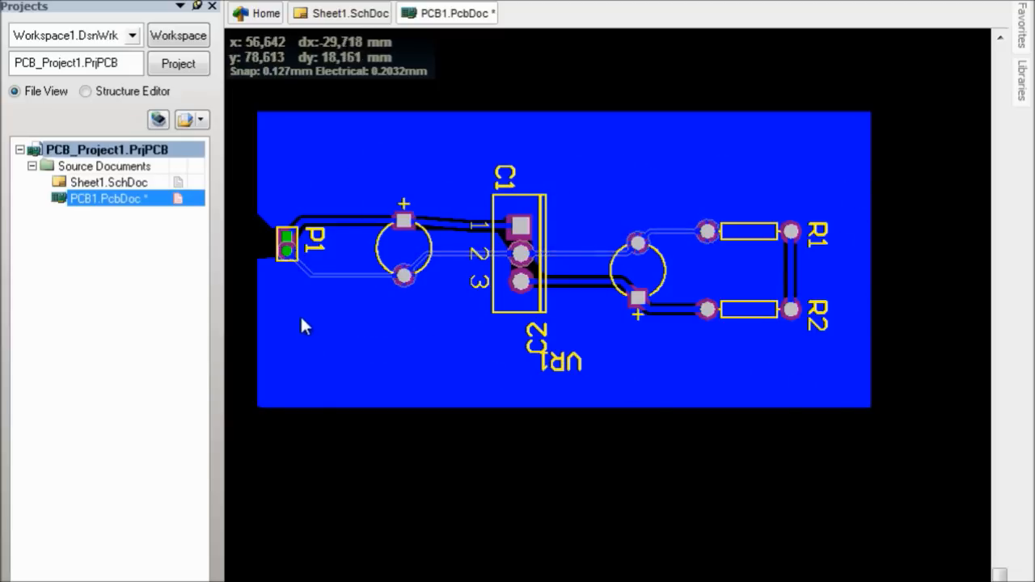
- Examine the pour's connections to the NetC1_2 pads and its clearance around the NetC2_1 track beside the three-pin component
mouse_move(312, 274)
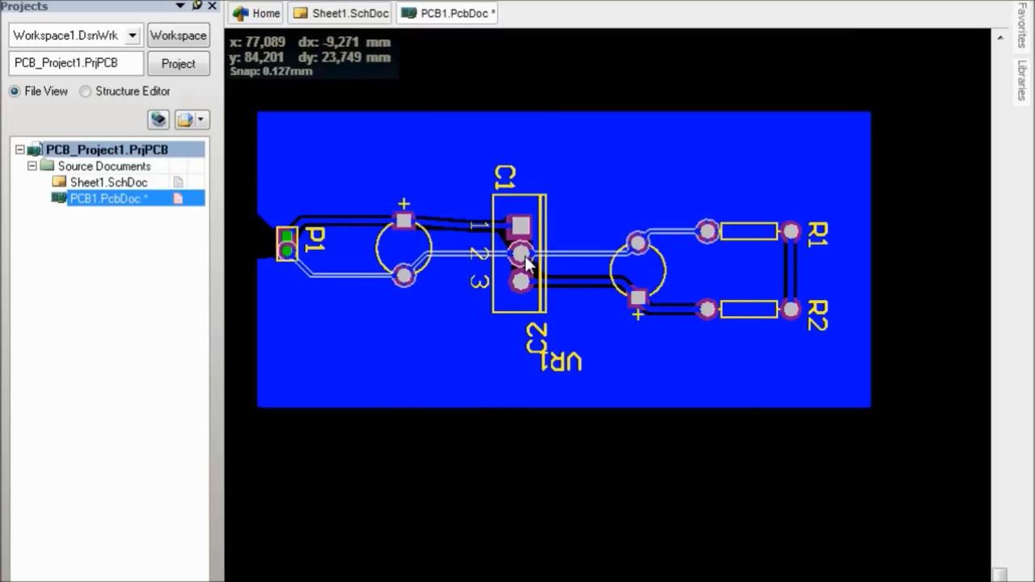
ctrl+scroll(524, 259, up, 2)
ctrl+scroll(527, 261, up, 3)
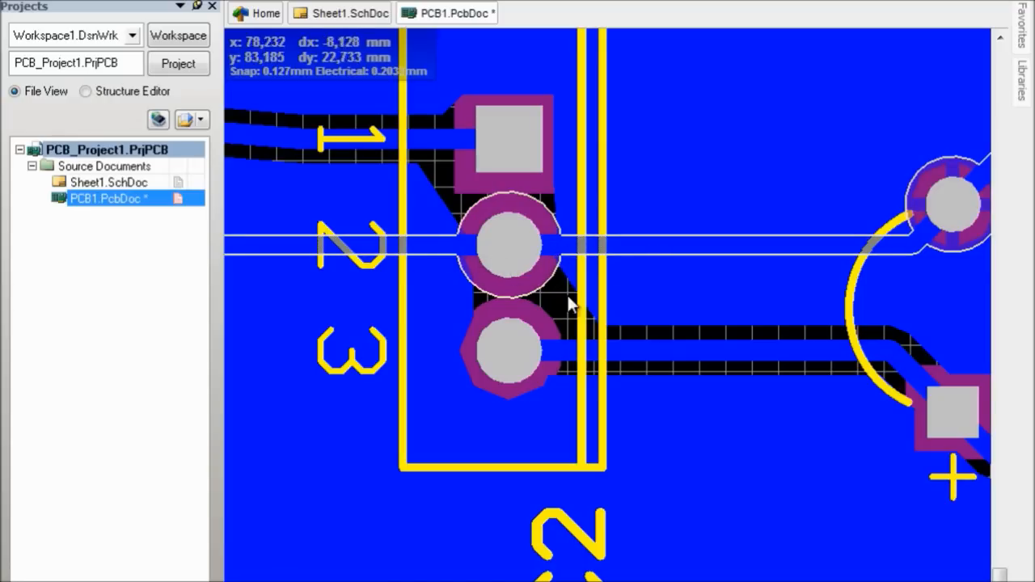
ctrl+scroll(583, 576, down, 2)
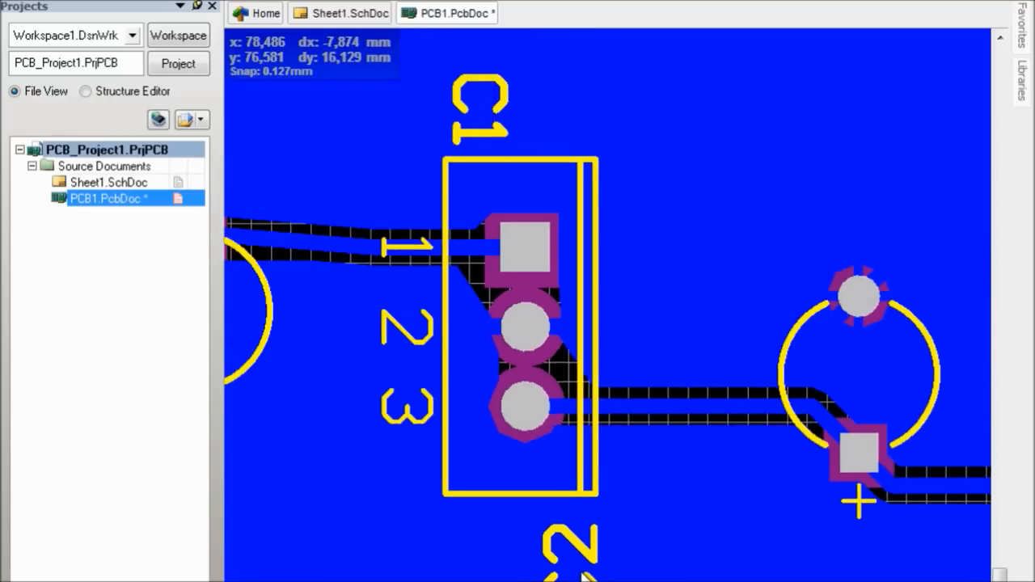
ctrl+scroll(584, 566, down, 1)
ctrl+scroll(816, 344, up, 3)
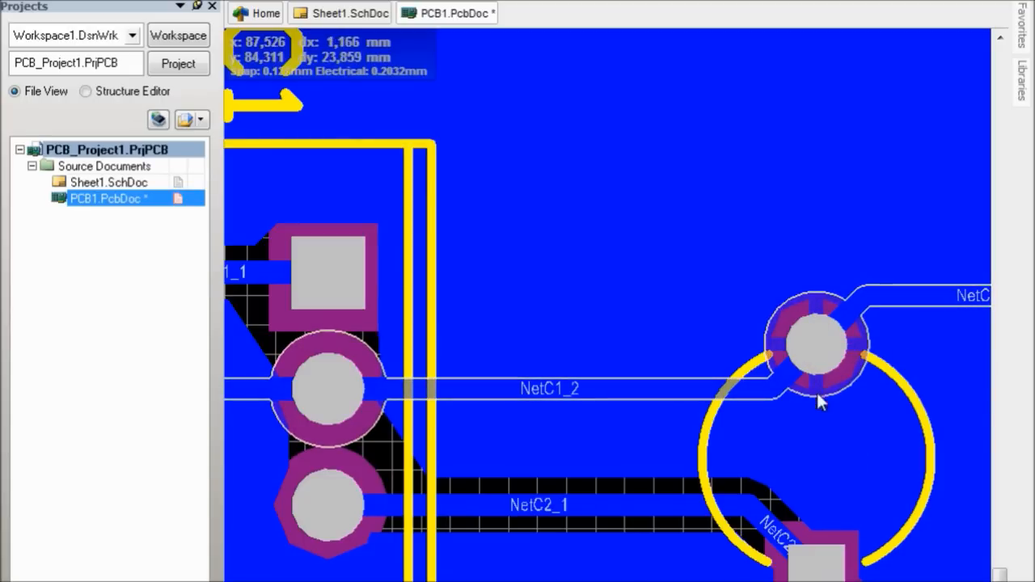
scroll(651, 368, down, 3)
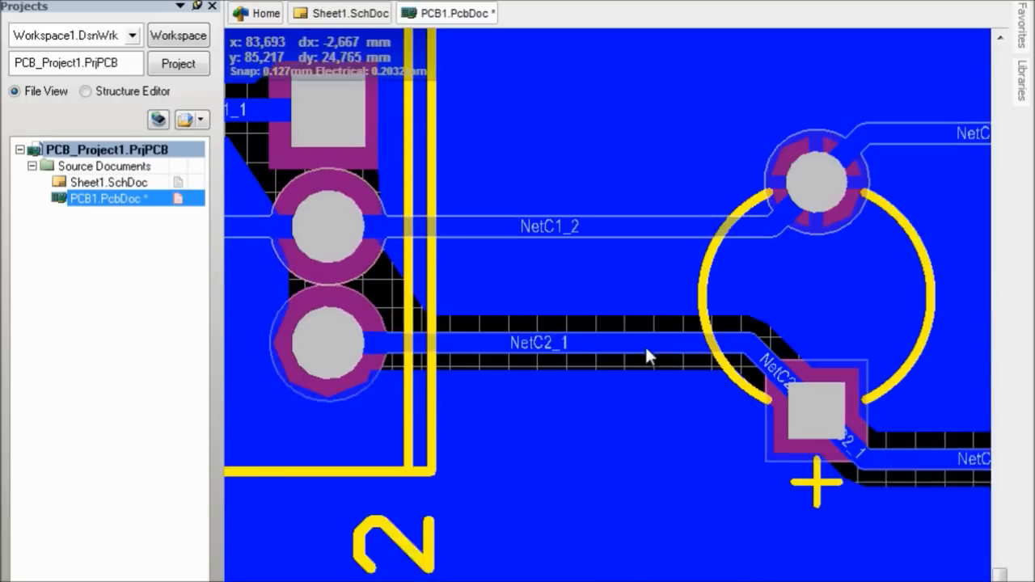
scroll(645, 345, down, 2)
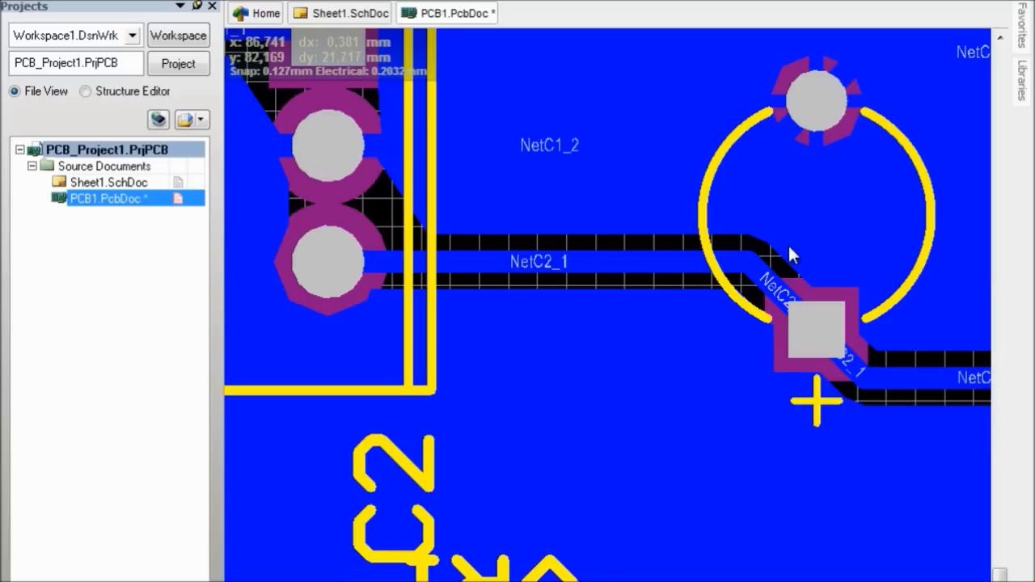
ctrl+scroll(786, 247, down, 4)
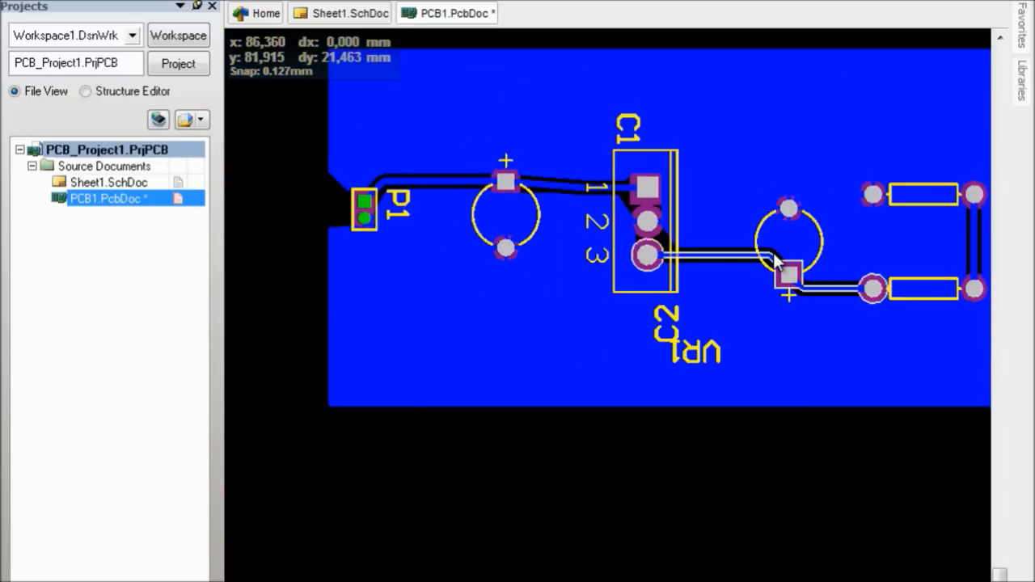
click(775, 257)
ctrl+scroll(446, 263, down, 2)
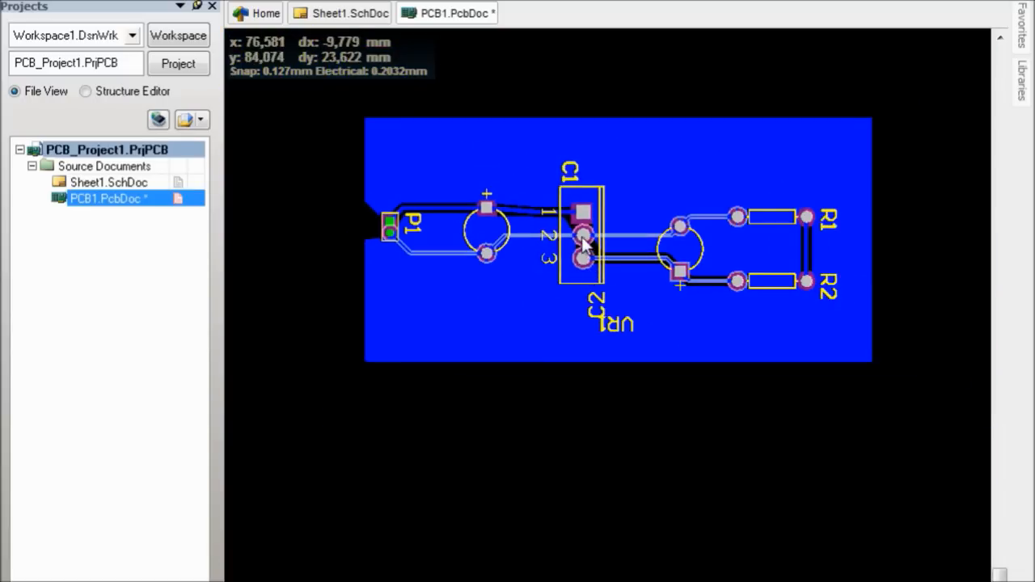
scroll(587, 360, up, 2)
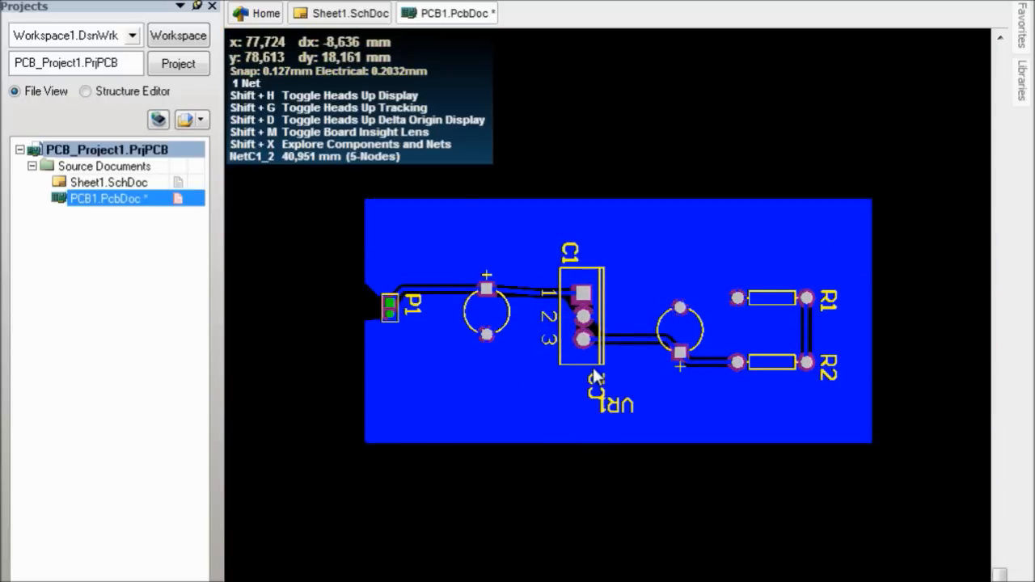
- Save PCB1.PcbDoc with the finished ground pour
right_click(118, 206)
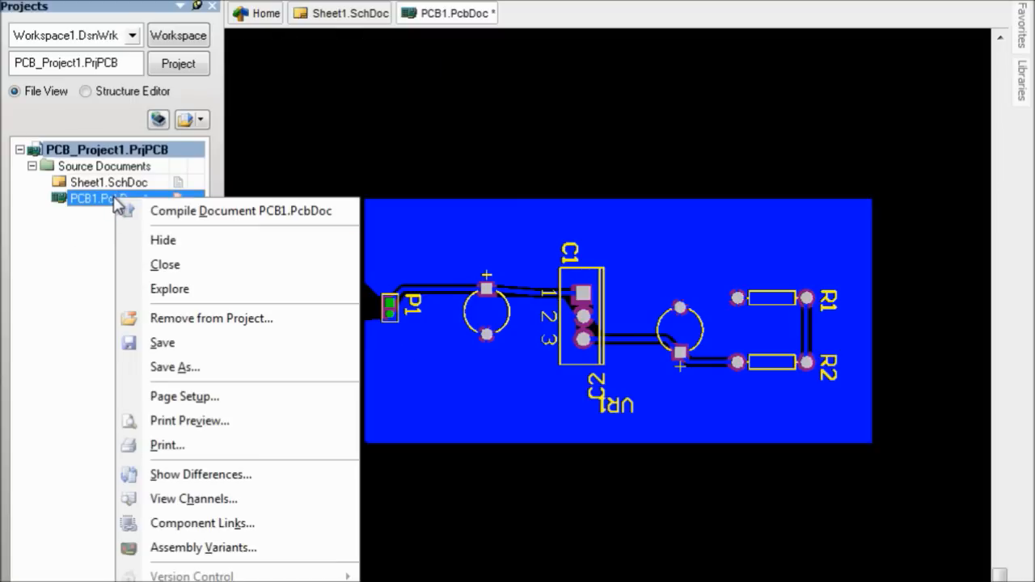
click(194, 342)
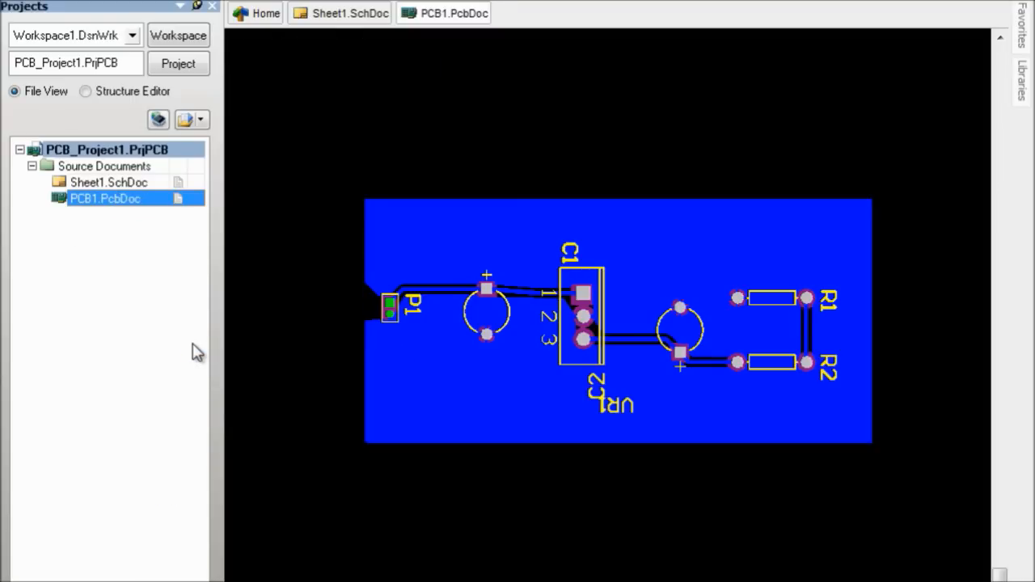
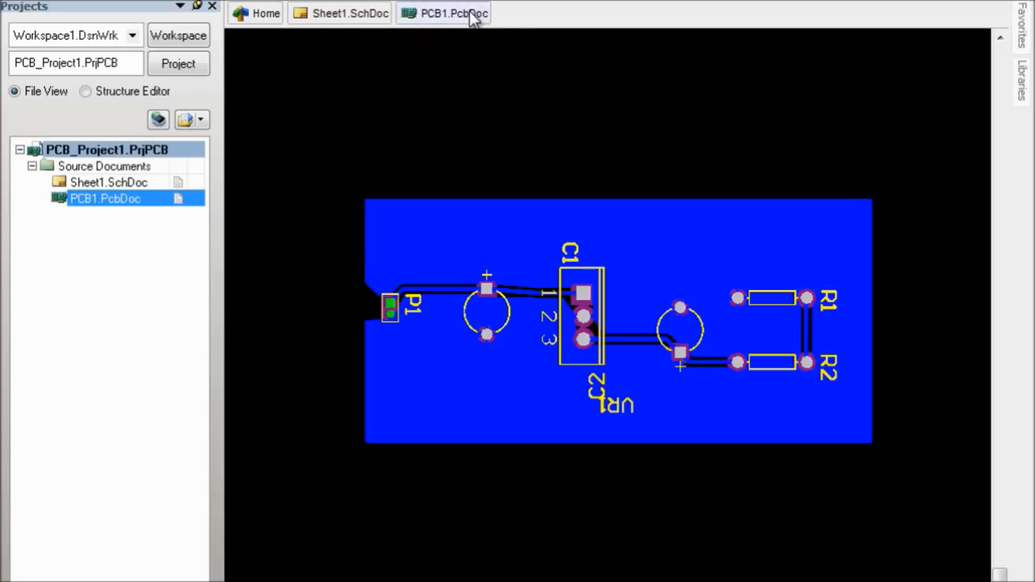
- Open the Gerber Files fabrication output setup for PCB1.PcbDoc
click(347, 16)
click(442, 8)
key(alt+f)
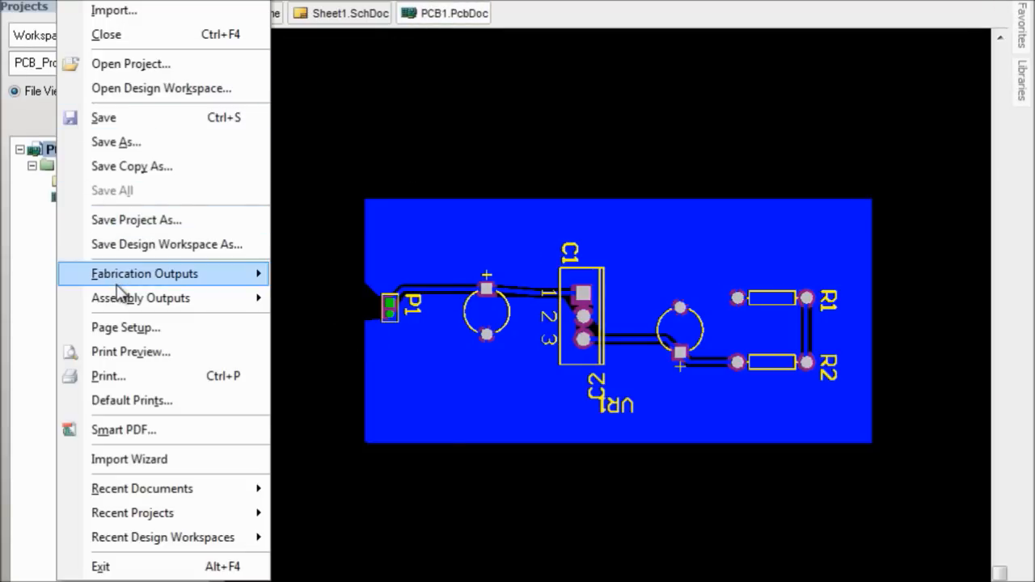
mouse_move(117, 279)
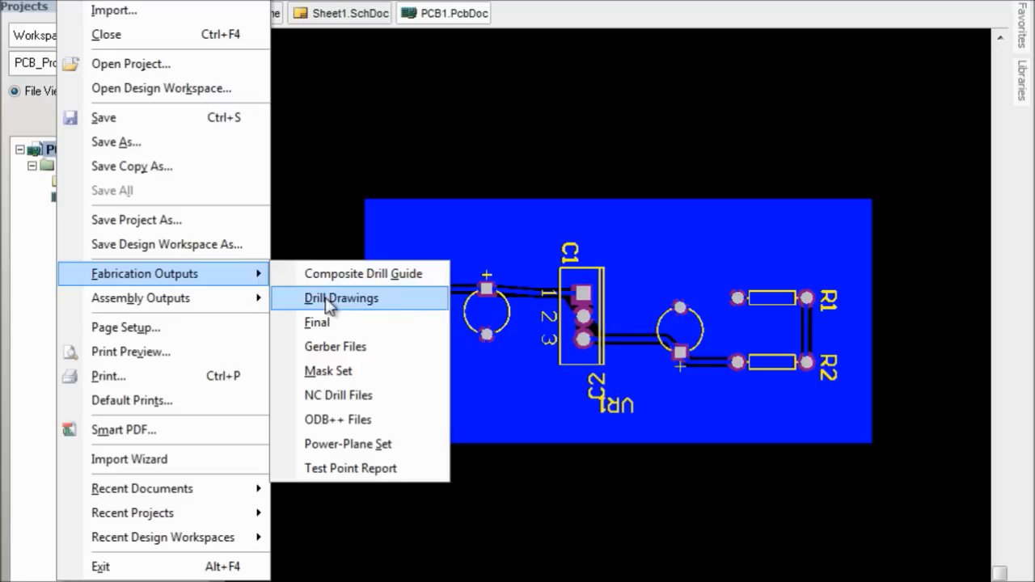
click(335, 348)
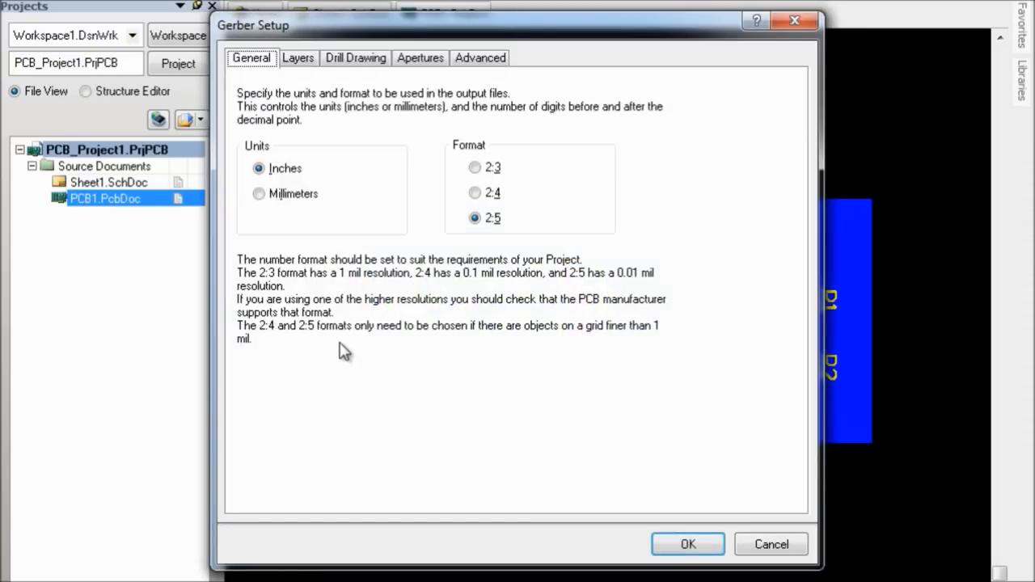
- Review the Gerber setup's layer, drill drawing, aperture, advanced and general settings, and return to the layers to plot
click(297, 59)
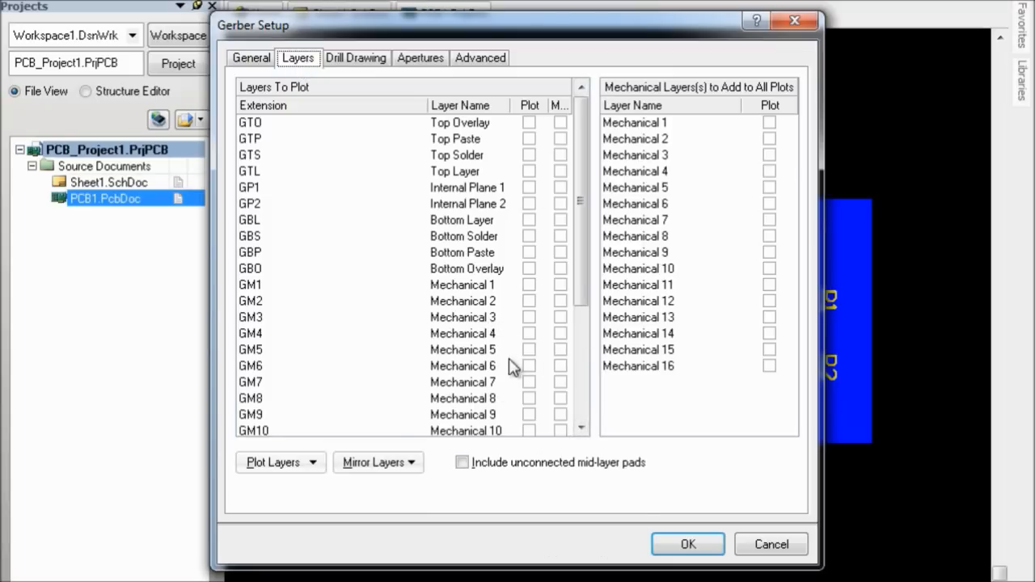
click(368, 64)
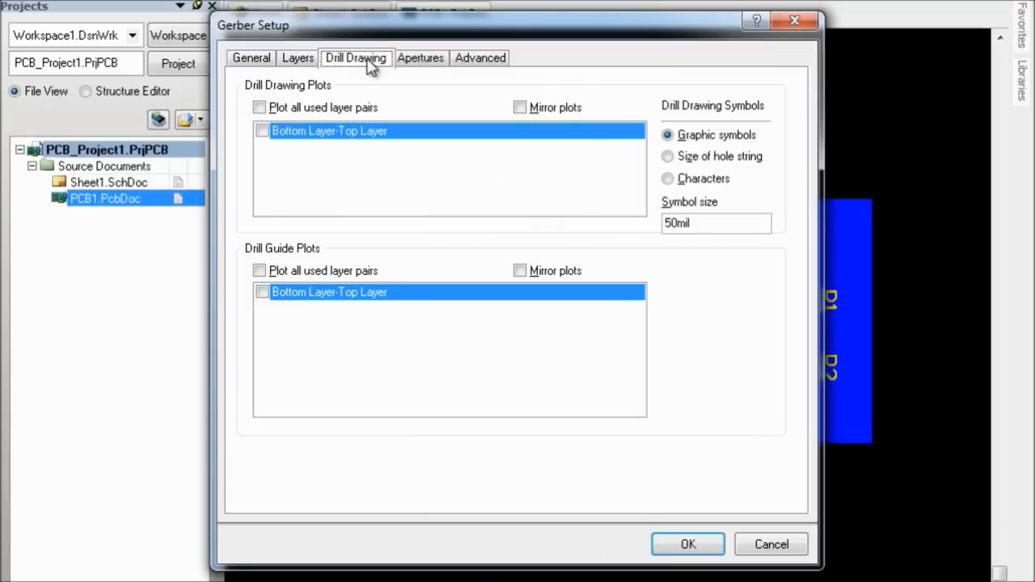
click(420, 61)
click(475, 64)
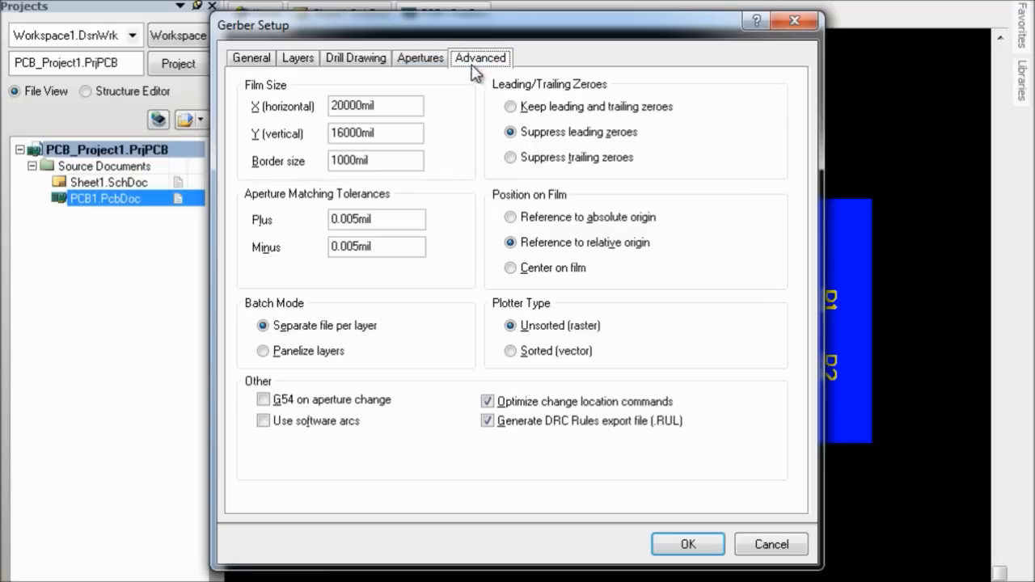
click(254, 61)
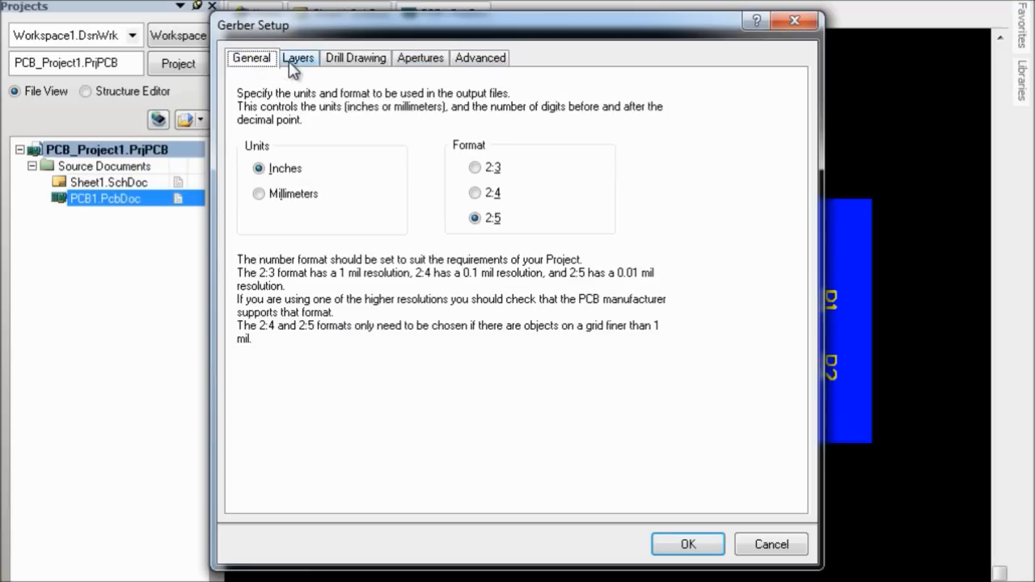
click(291, 63)
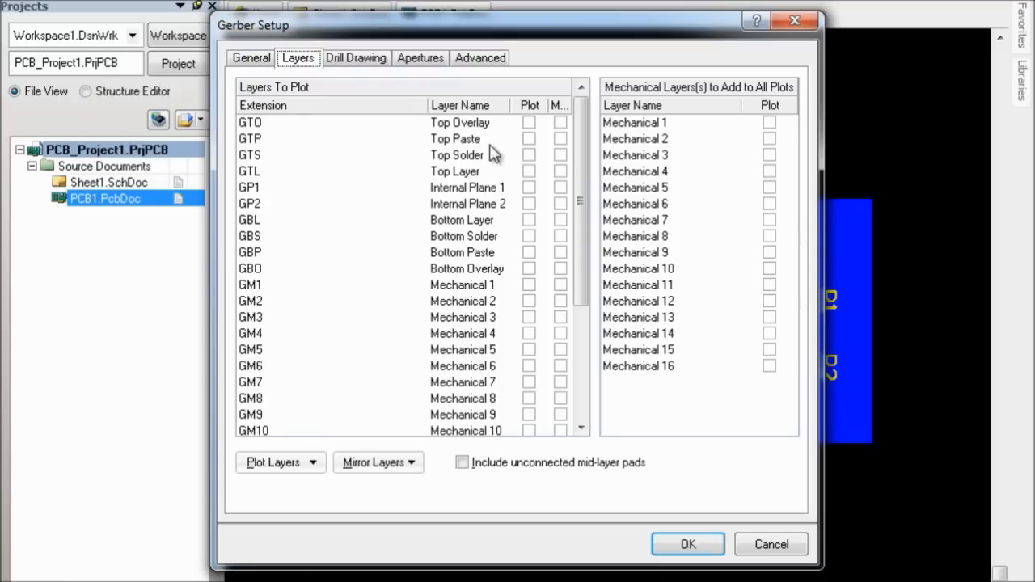
- Enable plotting for Top Overlay, Top Paste, Top Solder, Top Layer, Internal Plane 1 and Internal Plane 2
drag(588, 149, 584, 104)
click(529, 122)
click(529, 138)
click(529, 155)
click(529, 170)
click(528, 187)
click(528, 203)
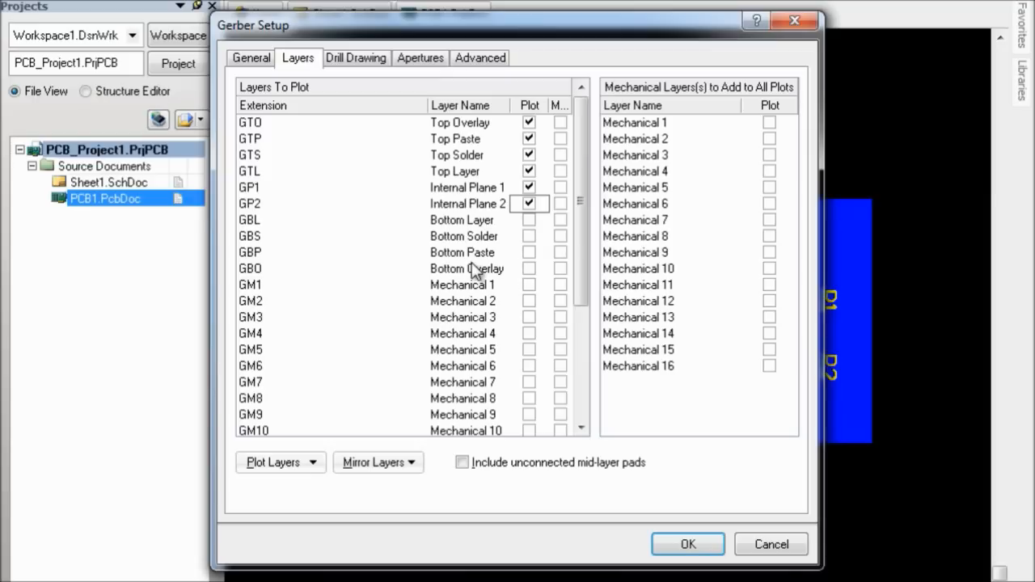
- Enable mirroring for Bottom Layer, Bottom Solder, Bottom Paste, Bottom Overlay, Internal Plane 2 and Internal Plane 1
click(561, 219)
click(561, 235)
click(560, 251)
click(561, 268)
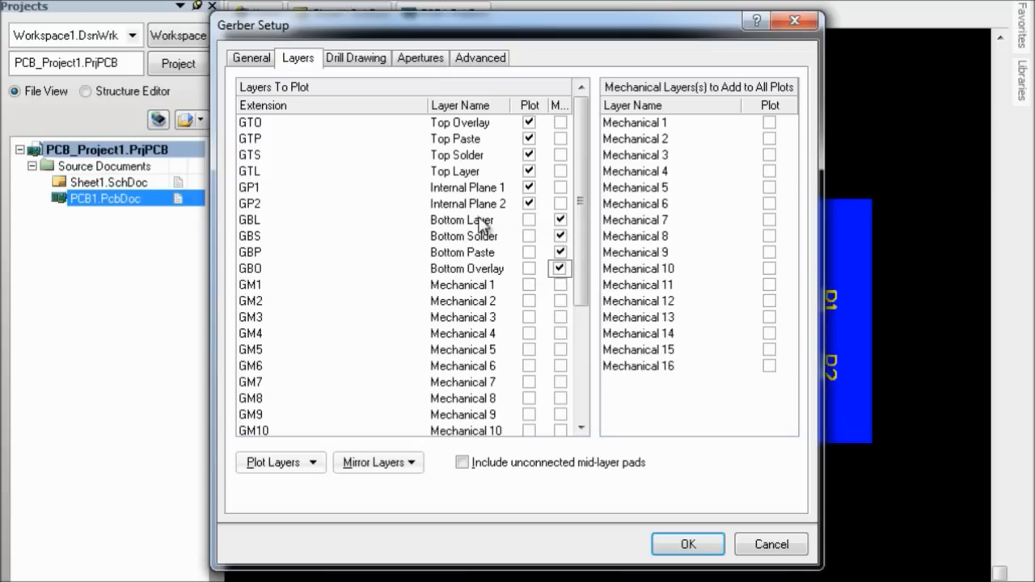
click(558, 203)
click(560, 187)
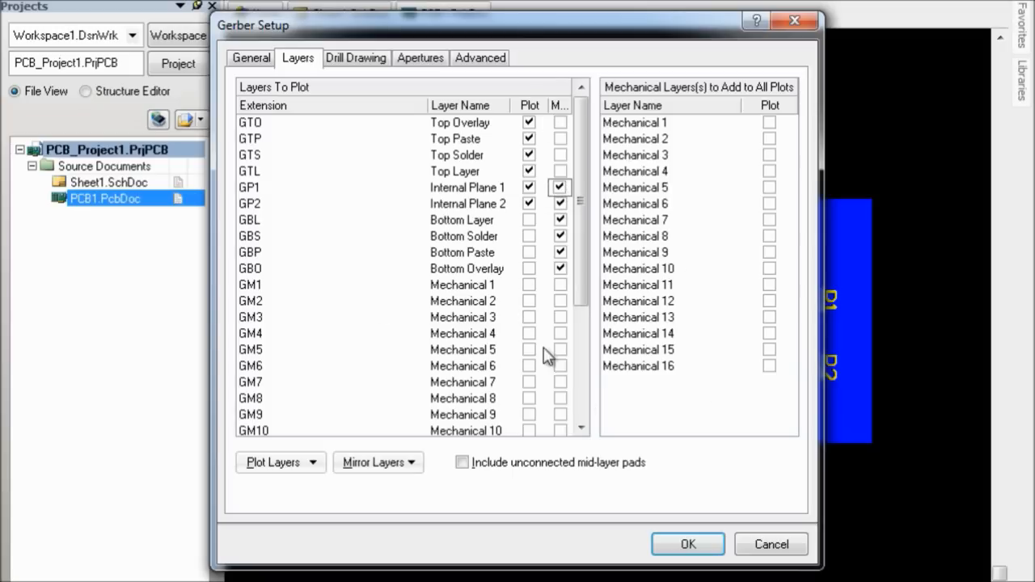
- Enable mirroring for the Bottom Pad Master layer and plotting for the Top Pad Master layer
drag(587, 277, 588, 411)
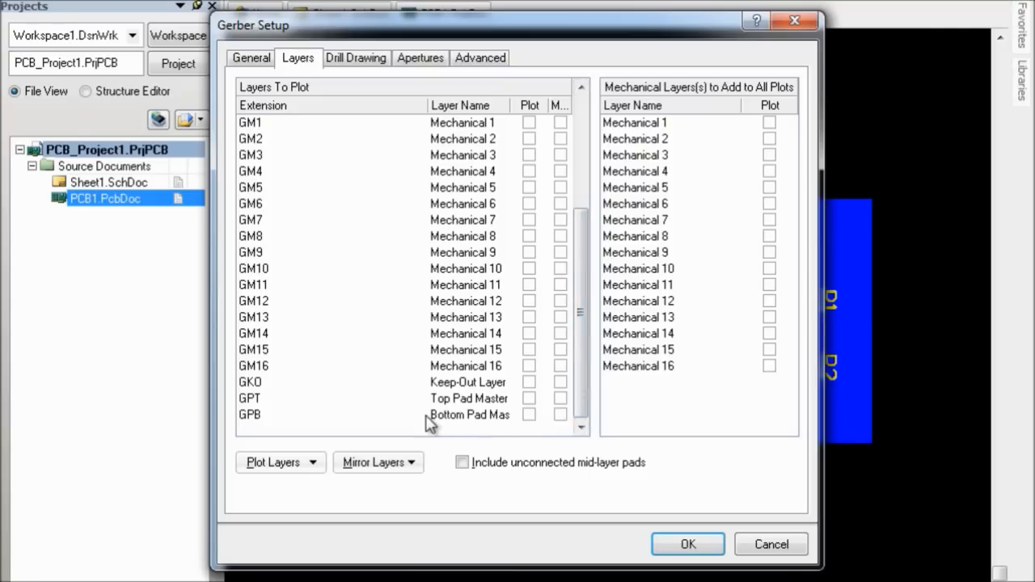
click(560, 414)
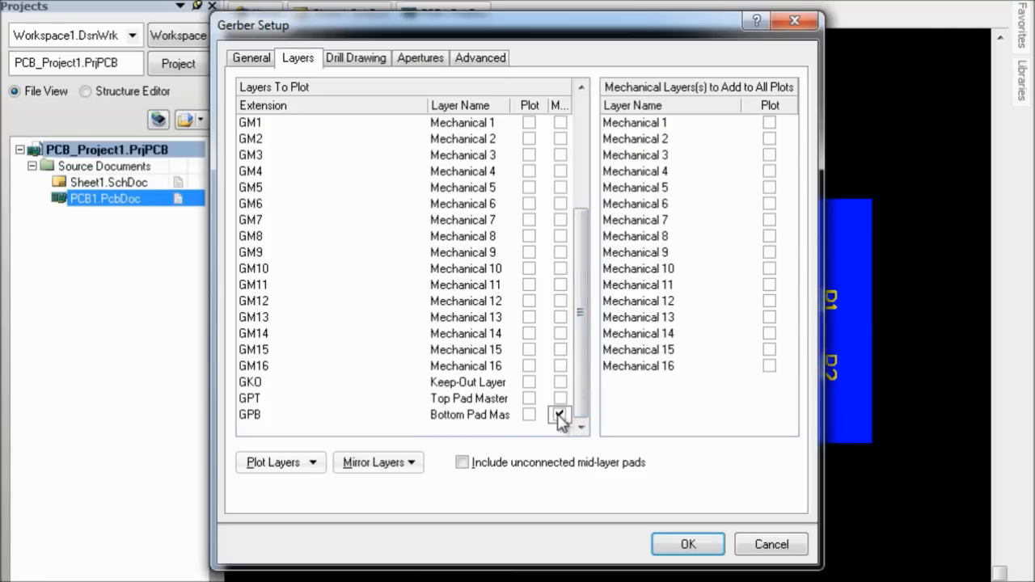
click(529, 398)
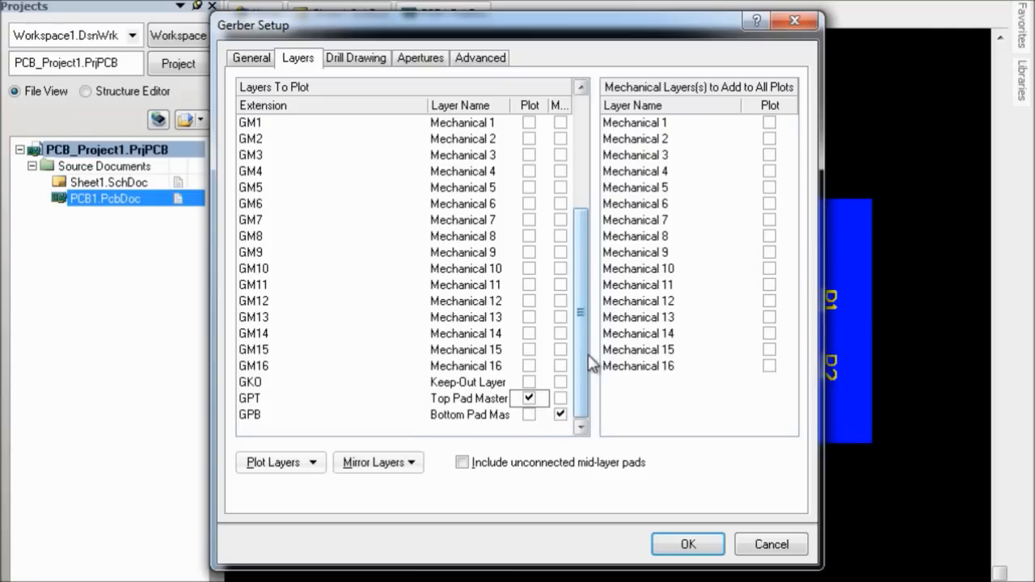
drag(581, 340, 586, 202)
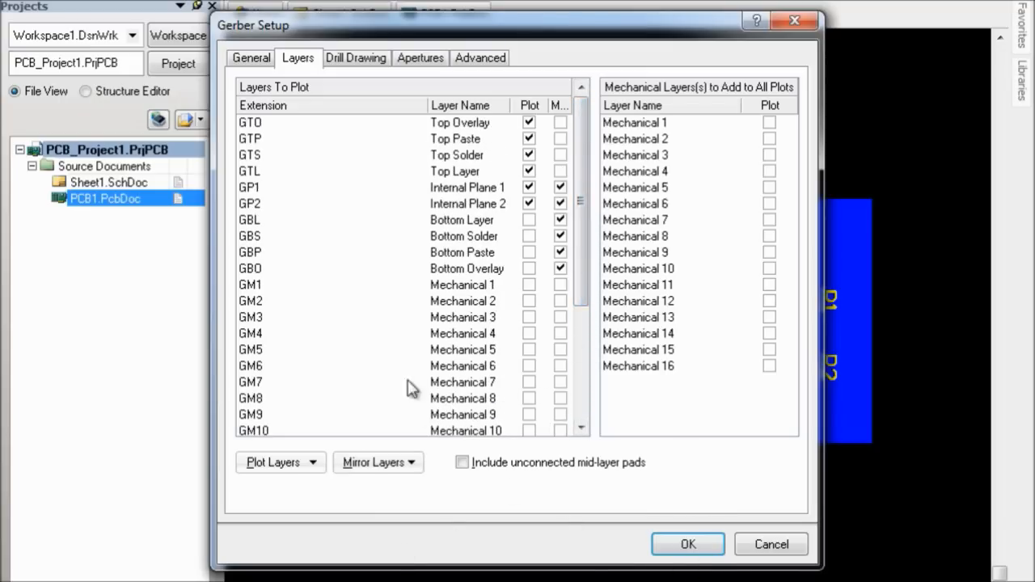
- Check the drill drawing, aperture and advanced Gerber settings, and set the output units to millimeters
click(373, 63)
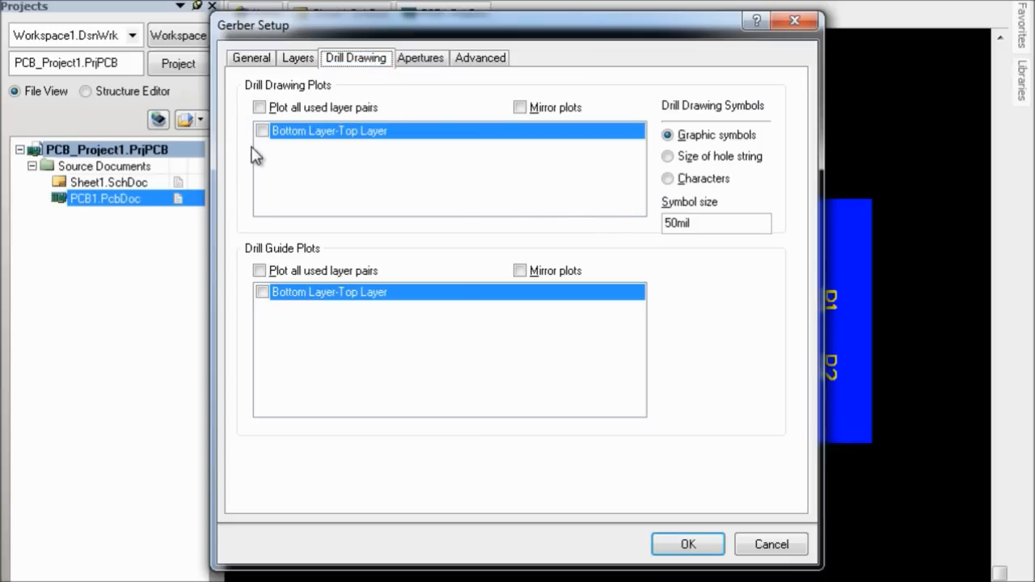
click(430, 60)
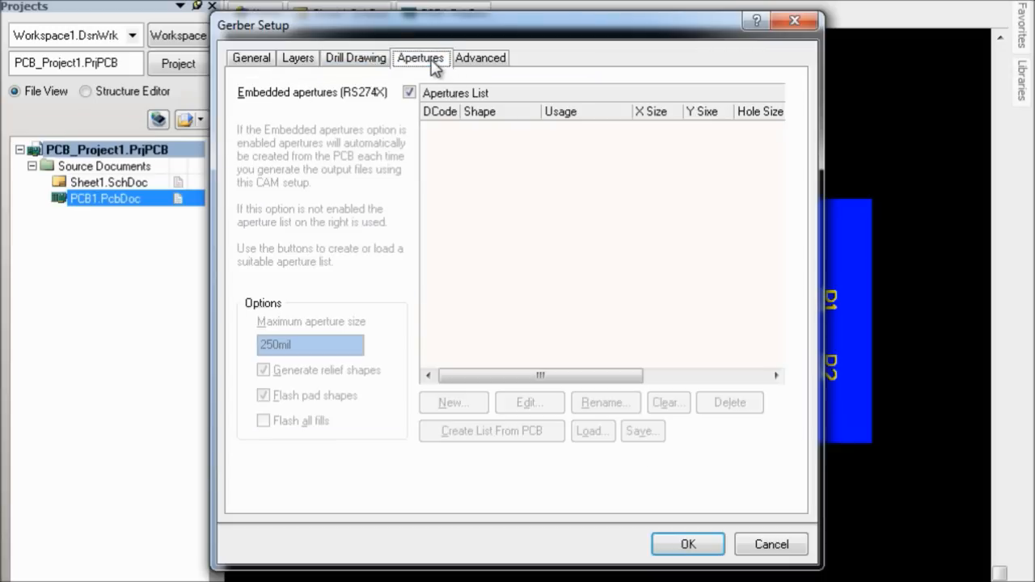
click(479, 61)
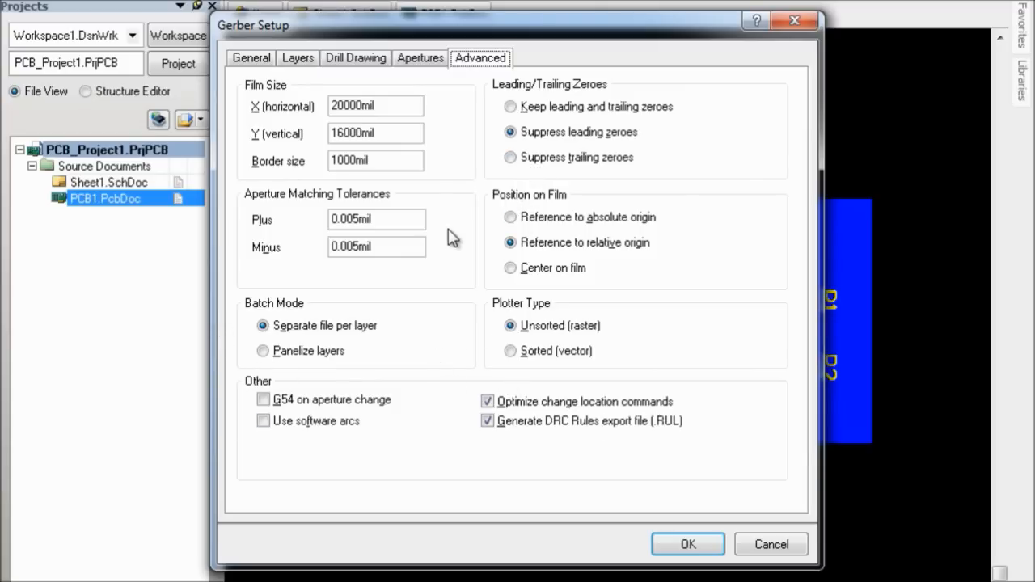
click(421, 59)
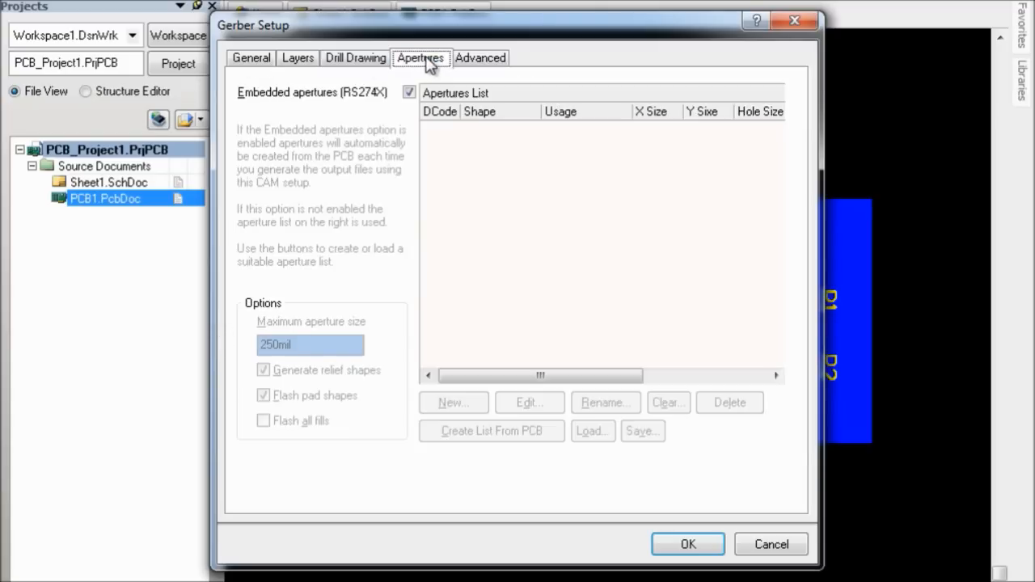
click(256, 61)
click(259, 195)
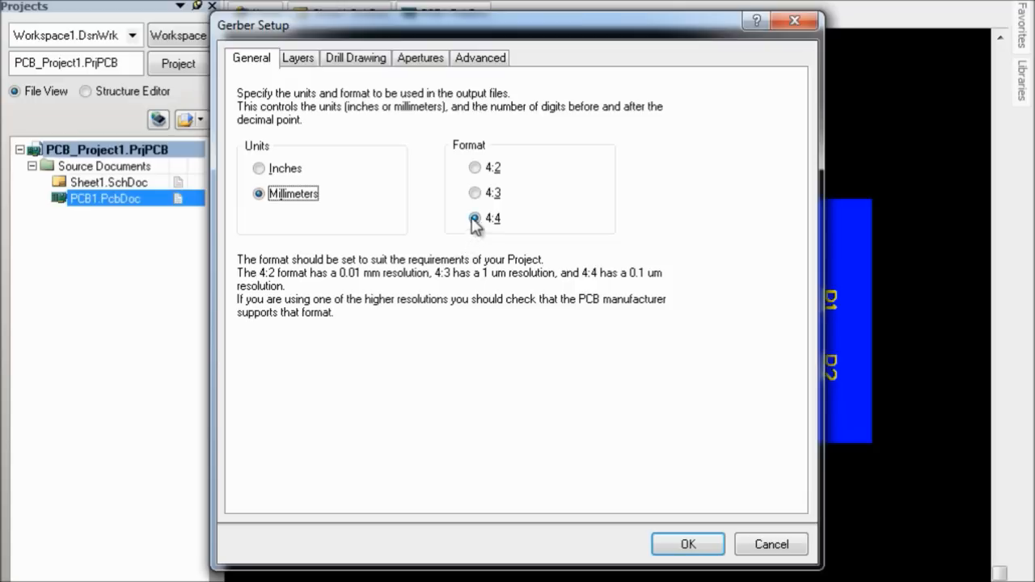
- Recheck the layer, advanced, aperture and drill drawing settings, and generate the Gerber files
click(297, 58)
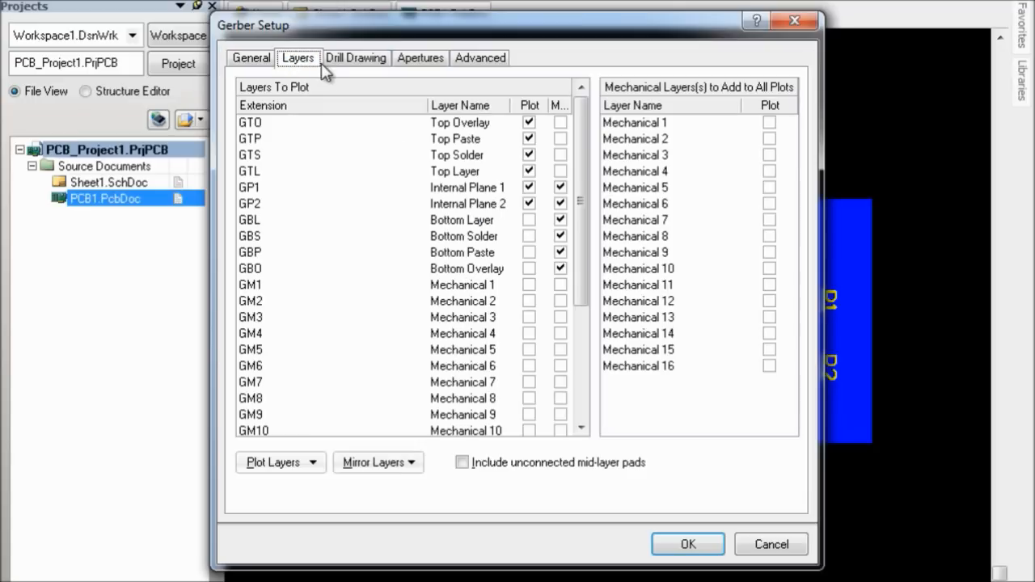
click(480, 59)
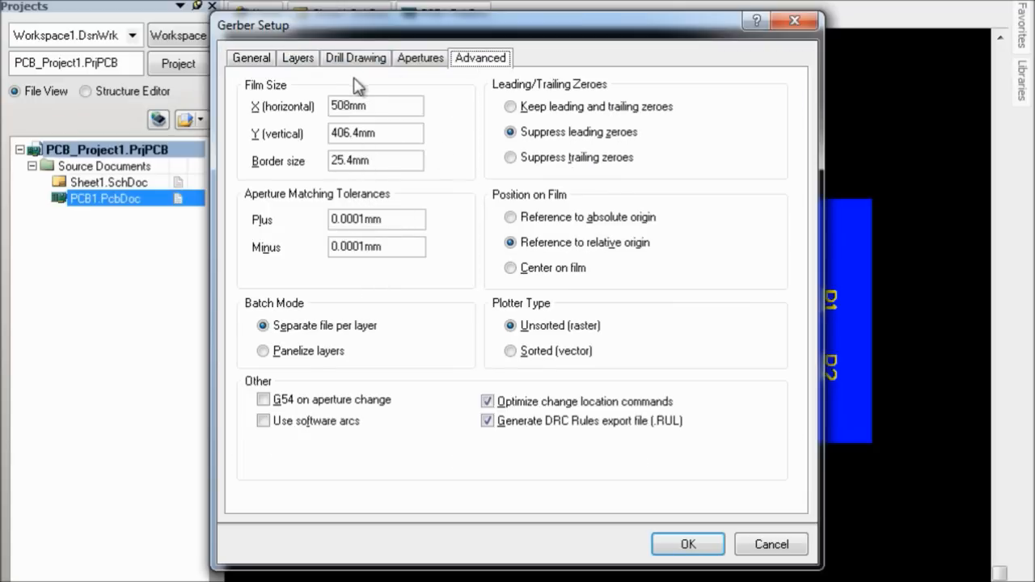
click(422, 64)
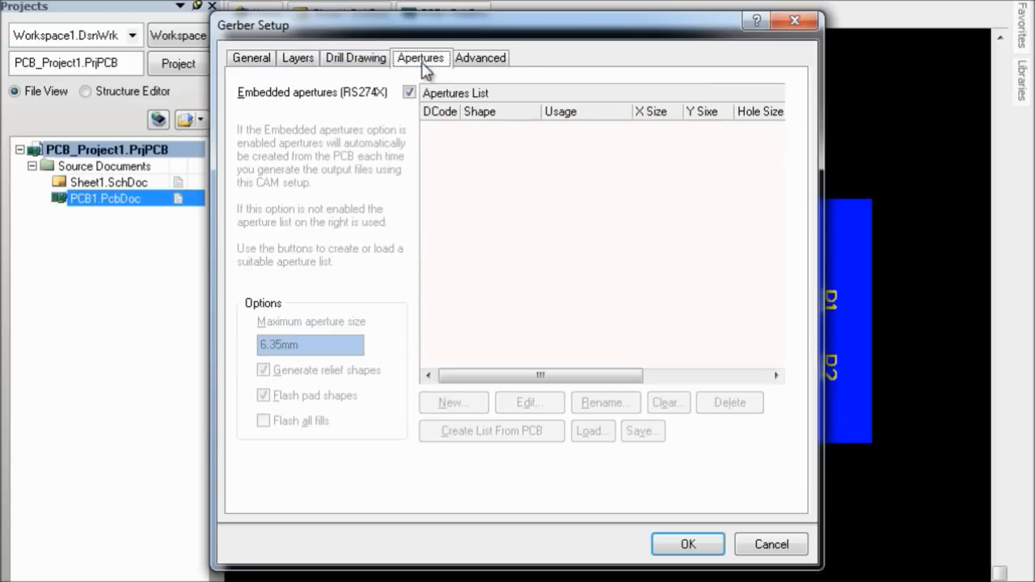
click(359, 62)
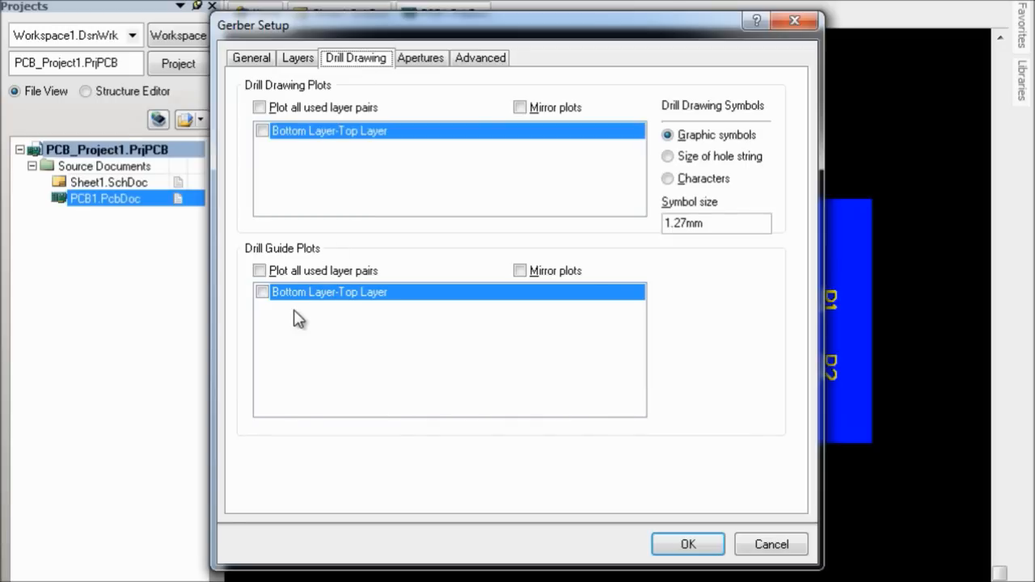
click(482, 61)
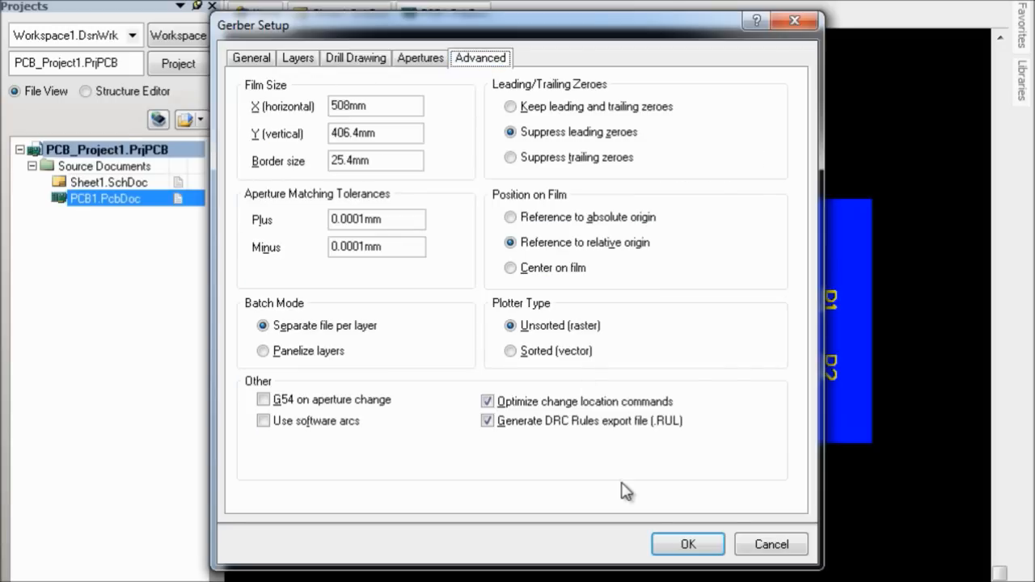
click(688, 544)
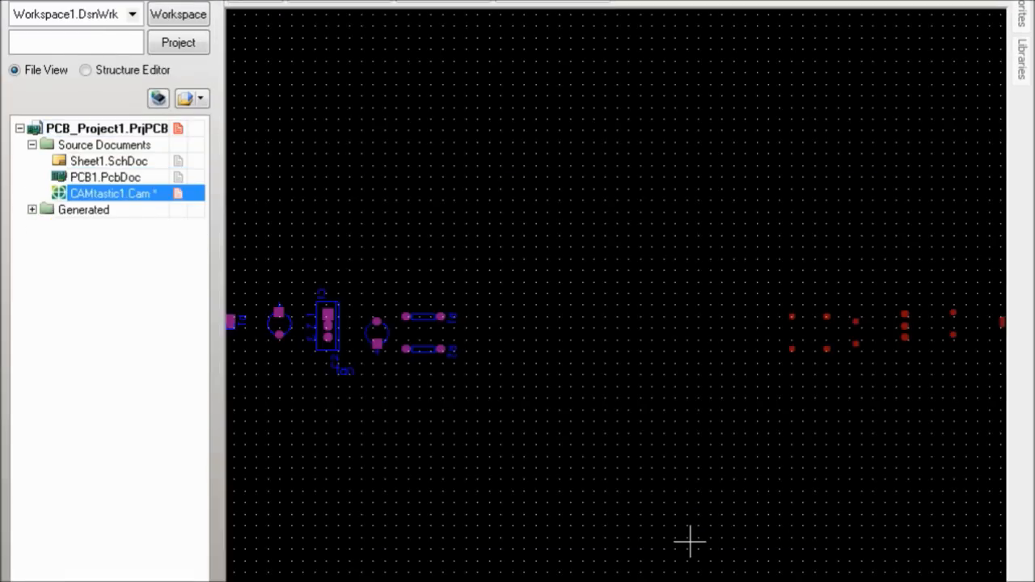
- Examine the component outlines and pads on the generated Gerber layers in CAMtastic1.Cam
scroll(845, 505, down, 4)
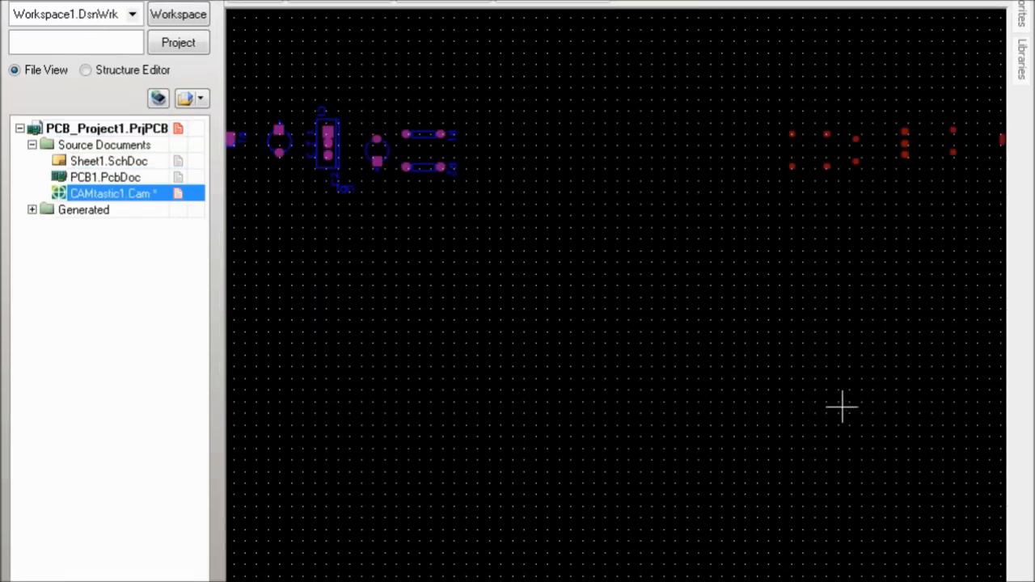
ctrl+scroll(842, 407, down, 3)
ctrl+scroll(549, 275, up, 3)
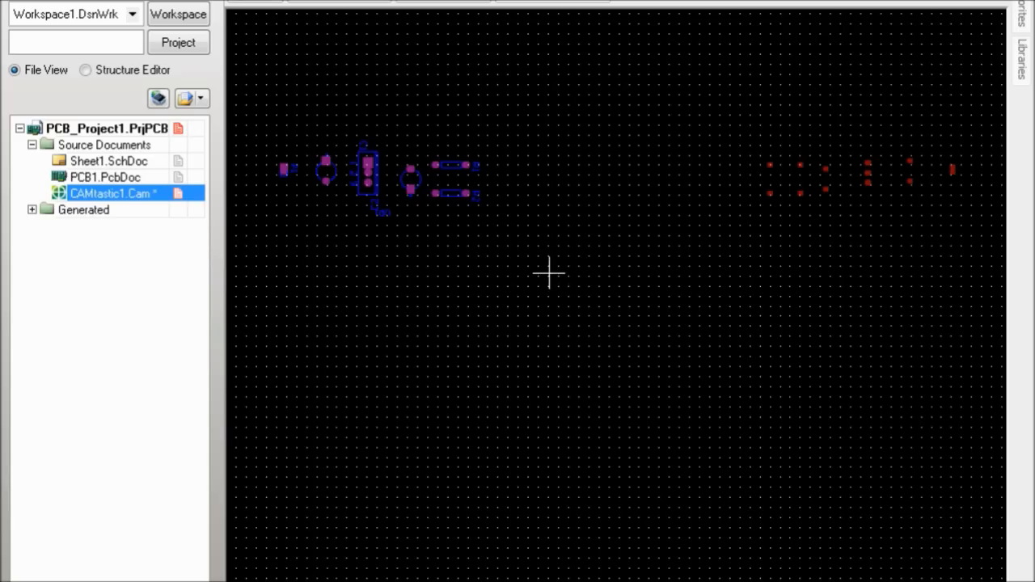
ctrl+scroll(549, 275, down, 1)
ctrl+scroll(549, 275, up, 2)
ctrl+scroll(549, 275, down, 1)
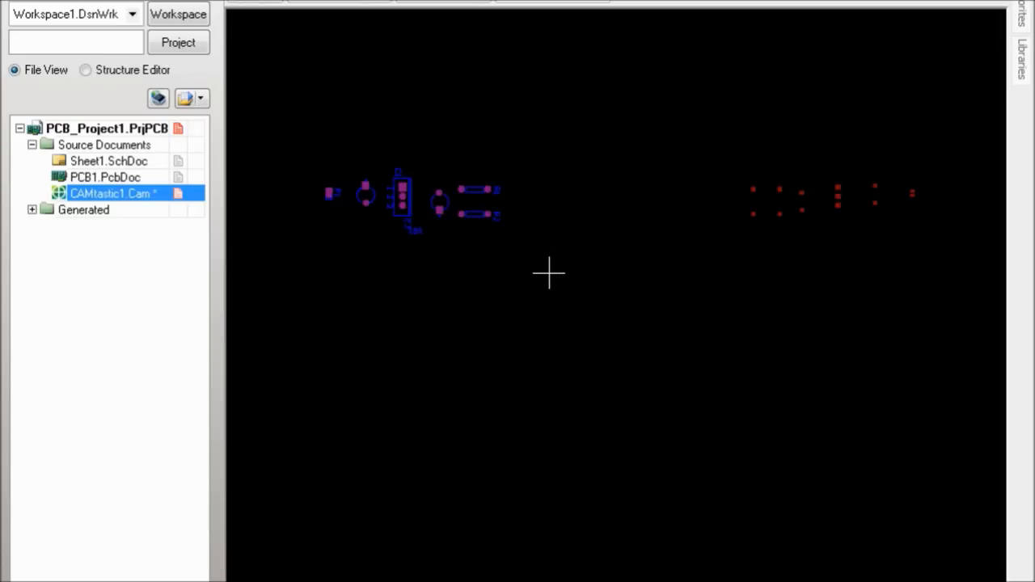
ctrl+scroll(478, 243, up, 2)
ctrl+scroll(817, 270, down, 2)
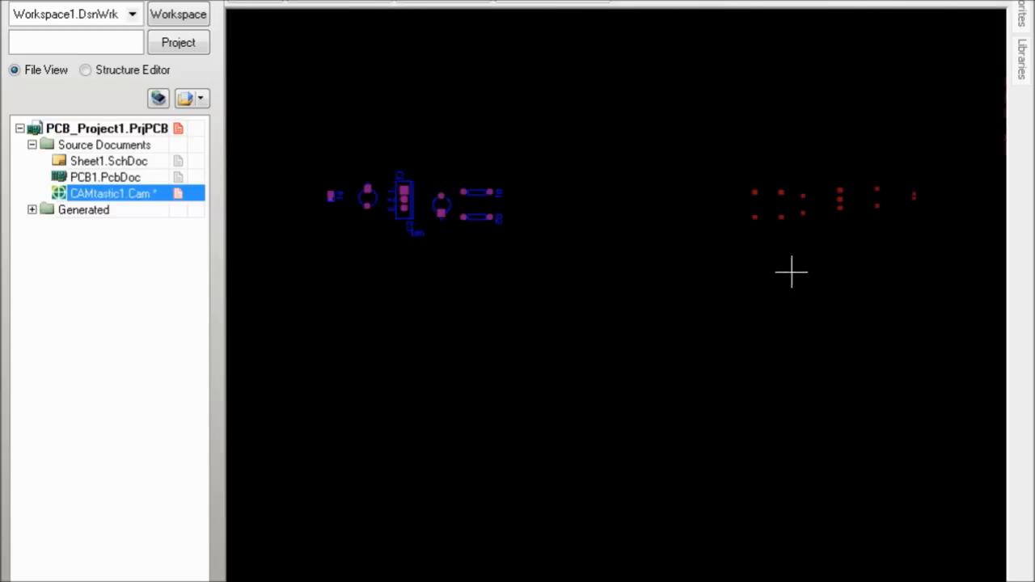
ctrl+scroll(617, 241, down, 2)
ctrl+scroll(460, 228, up, 3)
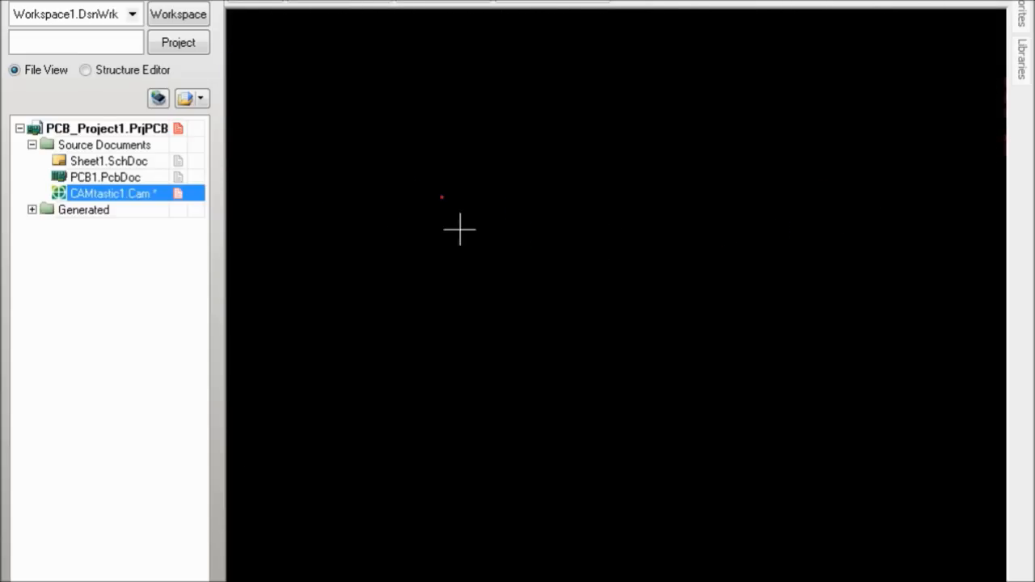
ctrl+scroll(463, 209, up, 1)
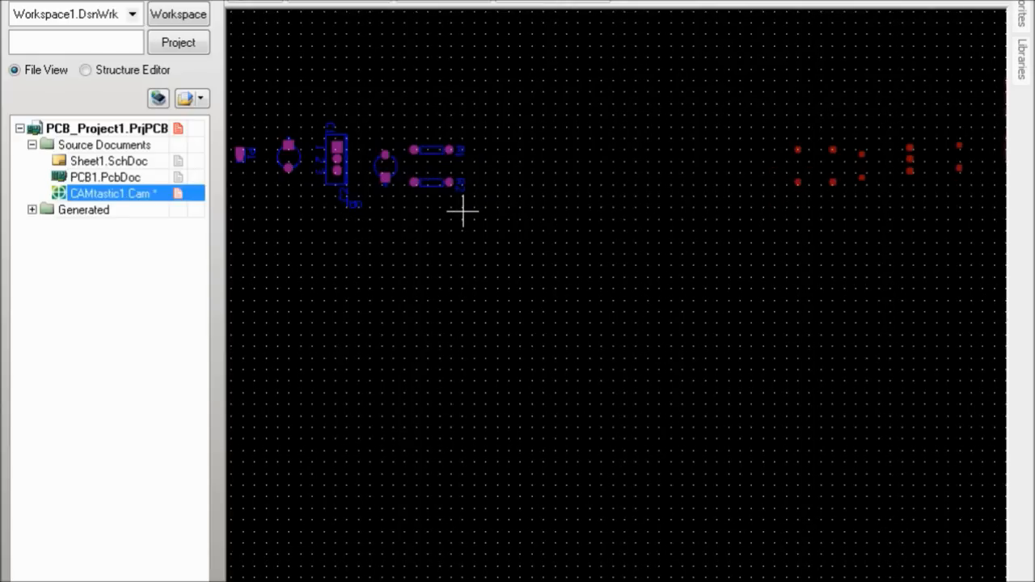
- Close CAMtastic1.Cam without saving its changes, returning to PCB1.PcbDoc
right_click(134, 202)
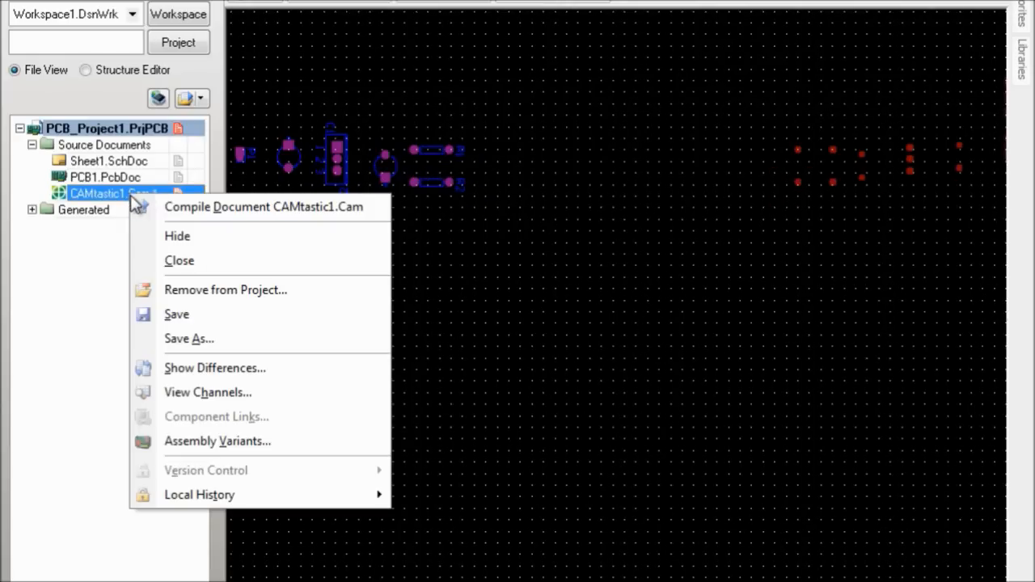
click(93, 396)
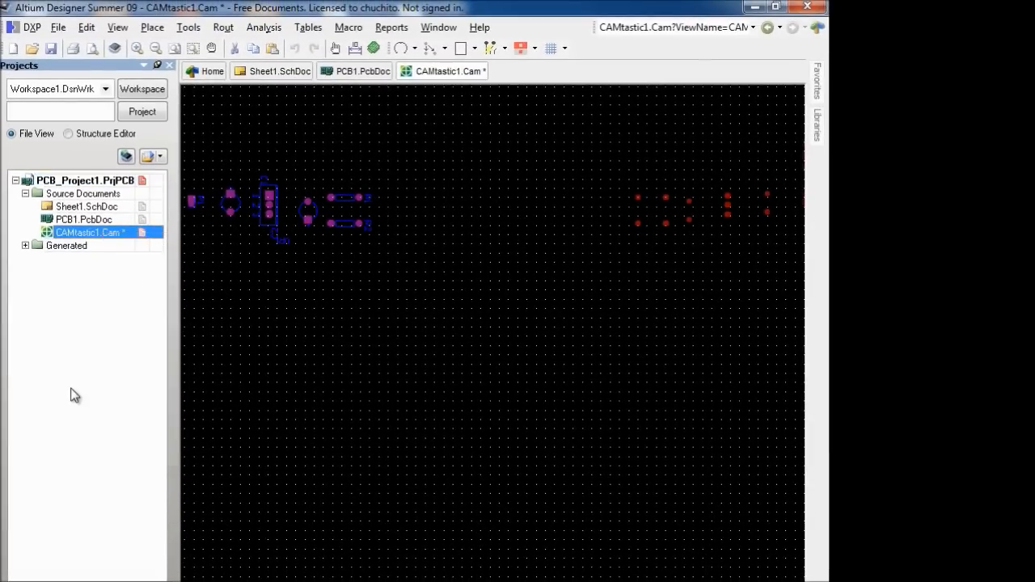
right_click(101, 235)
right_click(461, 72)
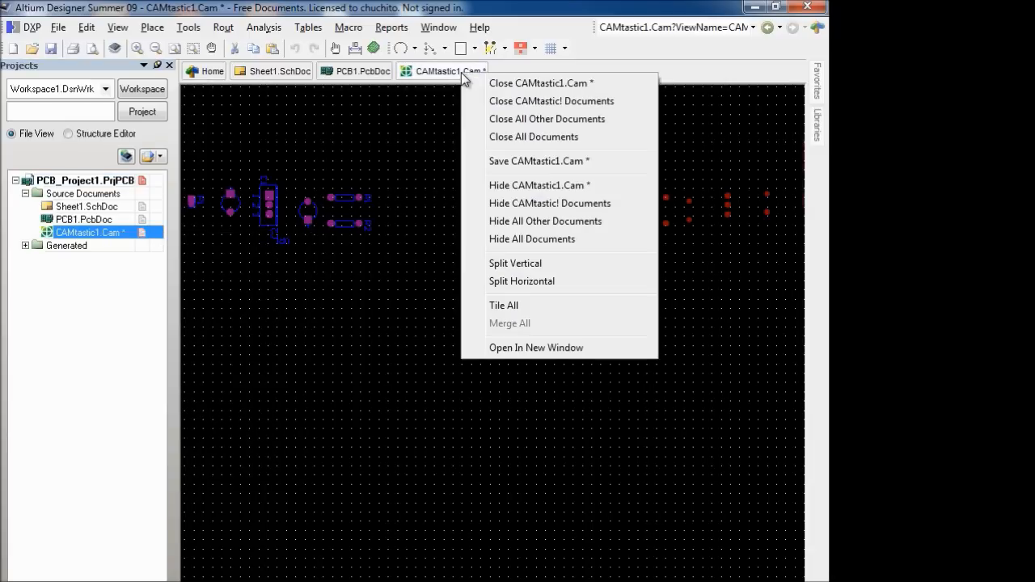
click(495, 83)
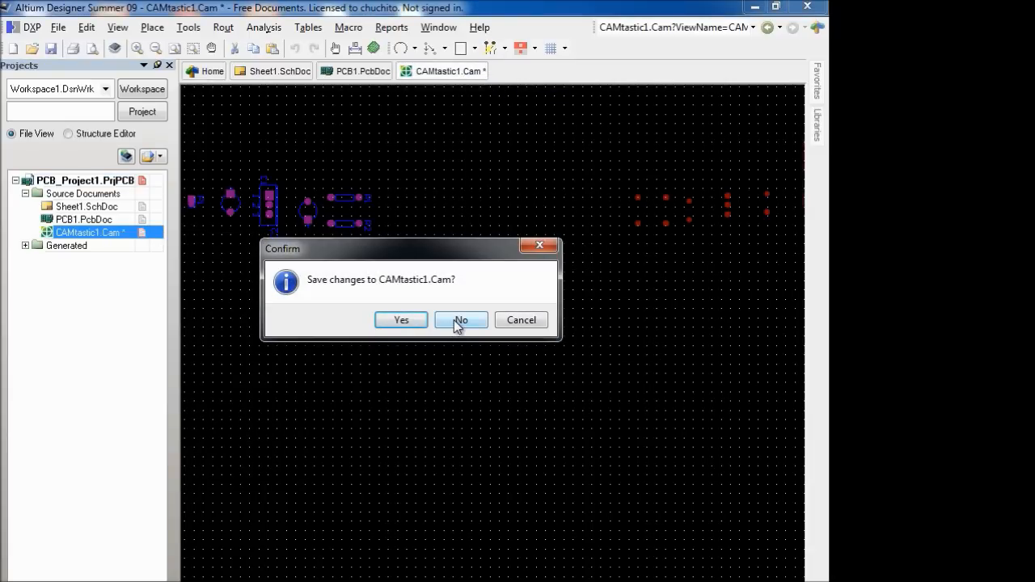
click(457, 321)
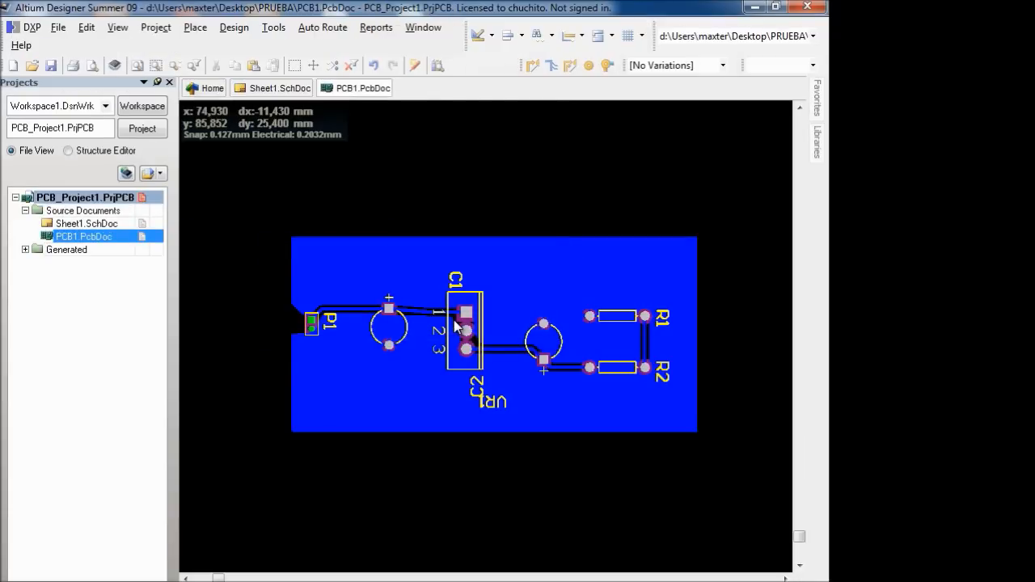
- Reopen the Gerber Files fabrication setup for PCB1.PcbDoc and review its general, layer and drill drawing settings
click(57, 27)
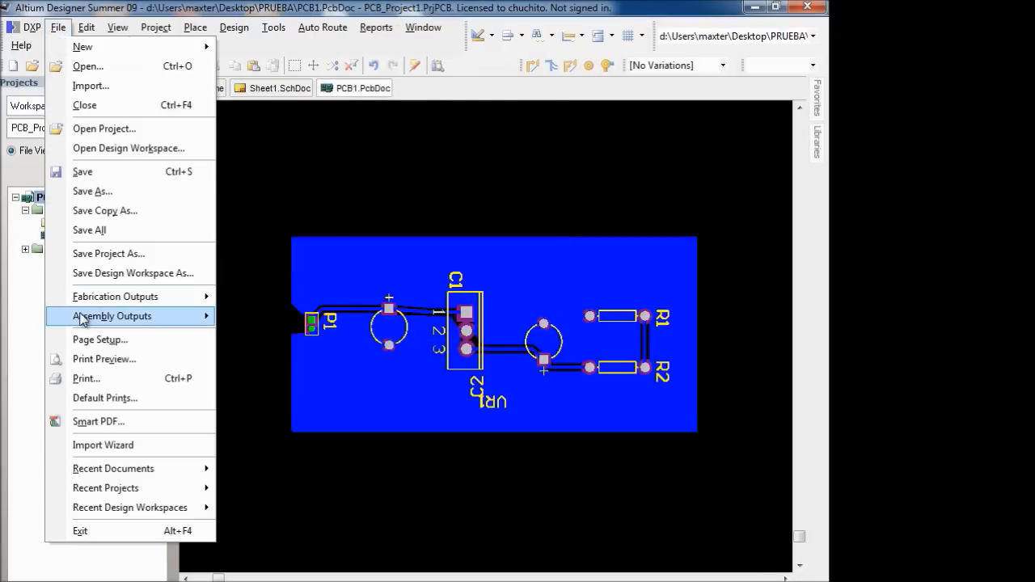
mouse_move(111, 298)
click(282, 353)
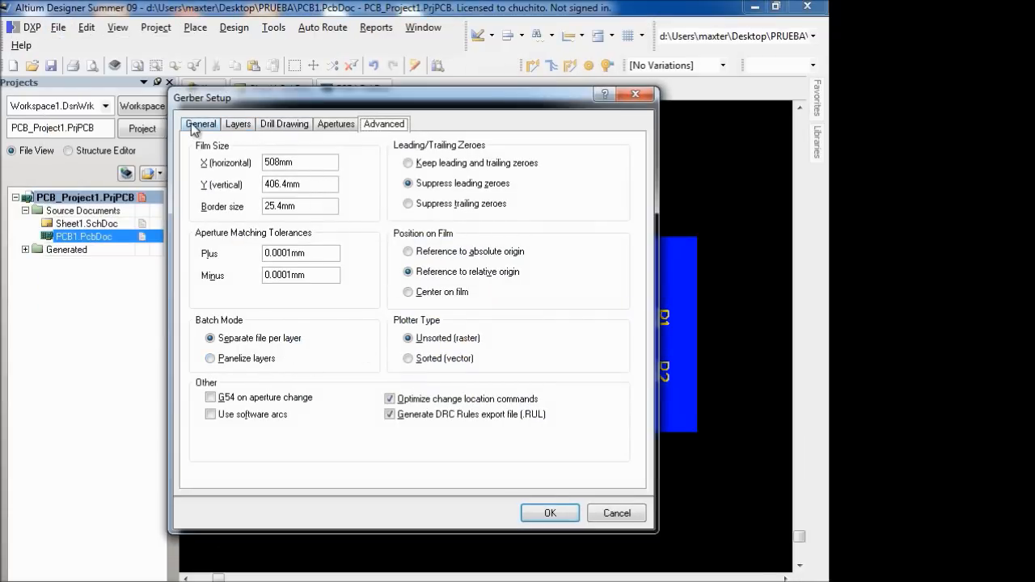
click(199, 124)
click(238, 125)
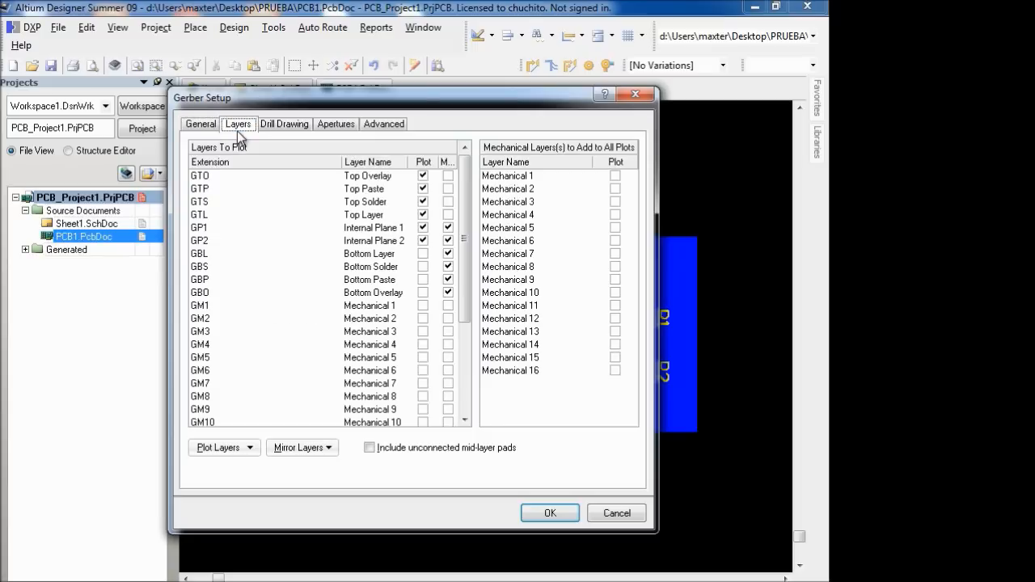
click(283, 127)
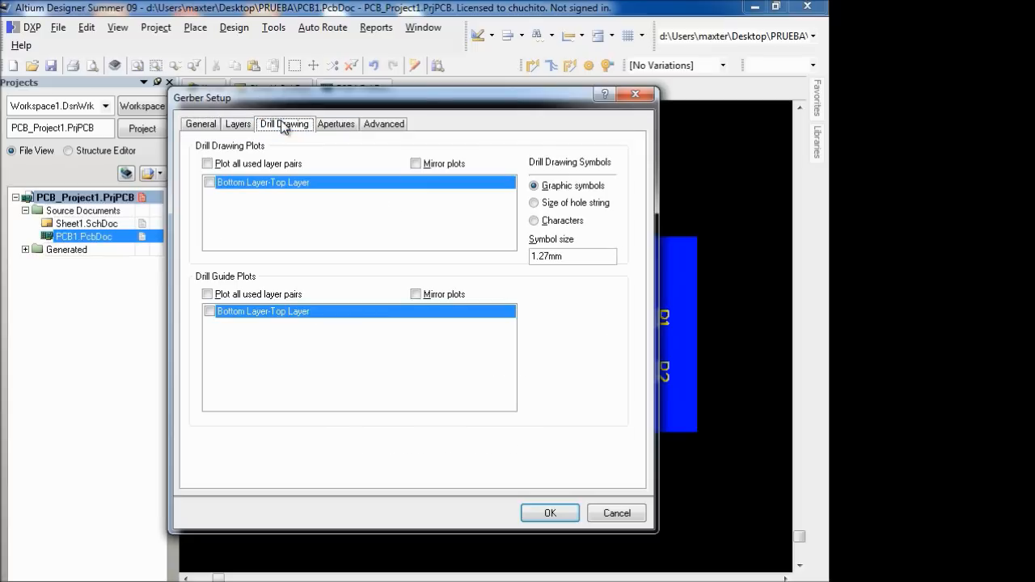
- Enable mirroring for Mechanical 1 to 16, the Keep-Out Layer and the Top Pad Master in the Gerber layer settings
click(239, 125)
mouse_move(464, 270)
mouse_down()
mouse_move(462, 332)
mouse_move(461, 269)
mouse_up()
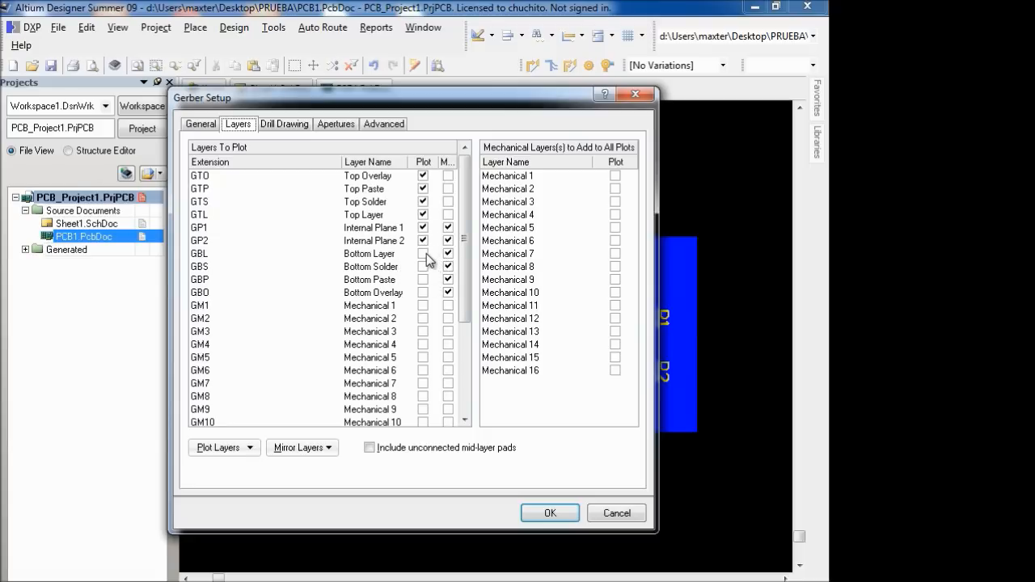
click(448, 305)
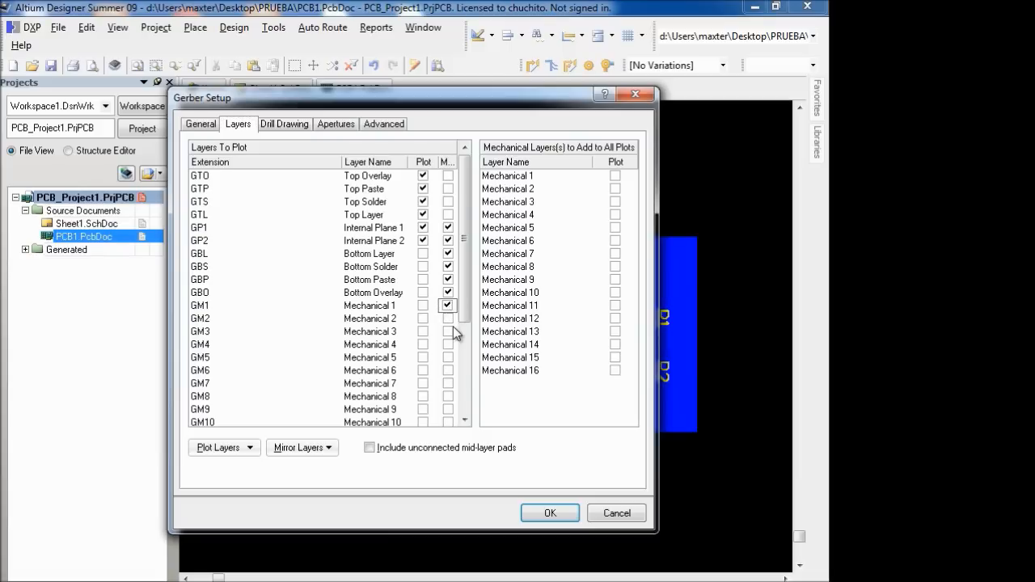
scroll(455, 275, down, 2)
click(447, 240)
click(448, 253)
click(448, 266)
click(448, 279)
scroll(451, 311, down, 2)
click(448, 396)
click(448, 383)
click(448, 370)
click(448, 319)
click(449, 332)
click(449, 346)
click(449, 359)
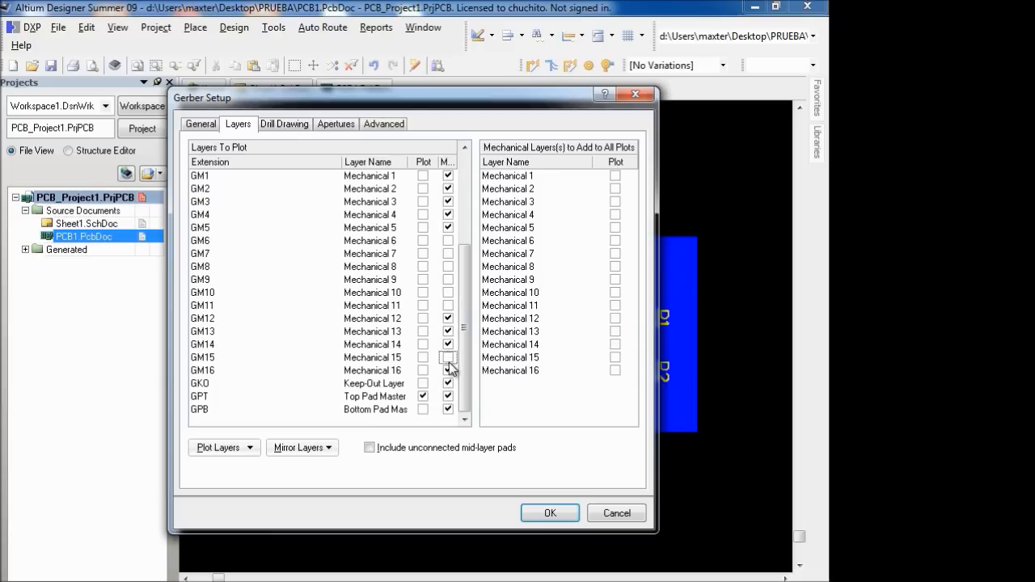
click(447, 306)
click(448, 293)
click(448, 279)
click(448, 267)
click(448, 254)
click(448, 241)
click(448, 253)
- Include Mechanical 1 to 16 and the Keep-Out Layer in the plotted Gerber layers
click(422, 396)
click(422, 383)
click(422, 371)
click(422, 357)
click(422, 345)
click(422, 331)
click(422, 318)
click(422, 306)
click(422, 293)
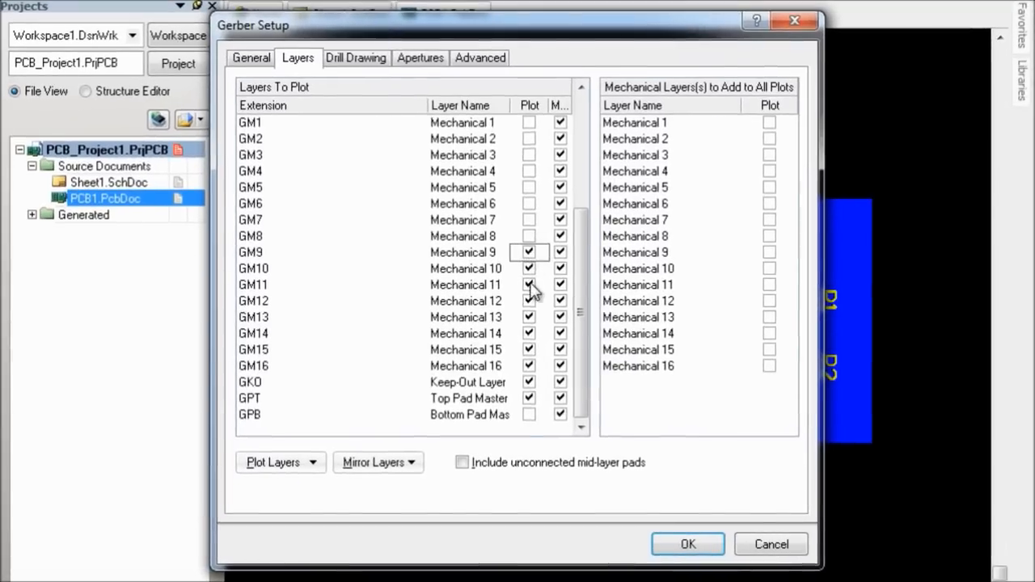
scroll(484, 315, up, 3)
click(482, 397)
click(483, 382)
click(483, 367)
click(529, 349)
click(528, 333)
click(528, 316)
click(529, 301)
click(529, 285)
click(529, 268)
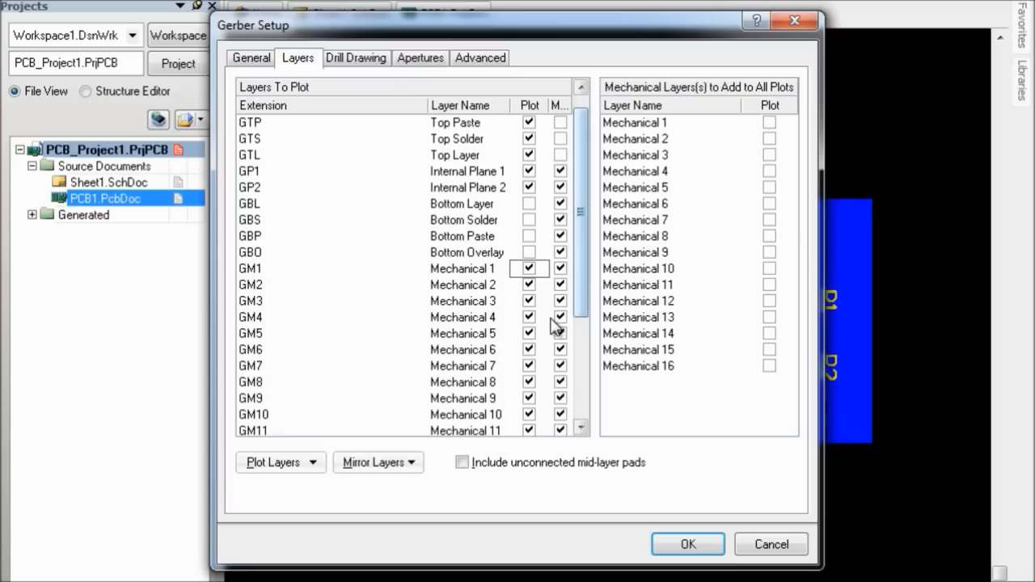
- Check the plot and mirror selections across the whole layer list and generate the Gerber files
scroll(553, 325, down, 3)
scroll(553, 325, up, 3)
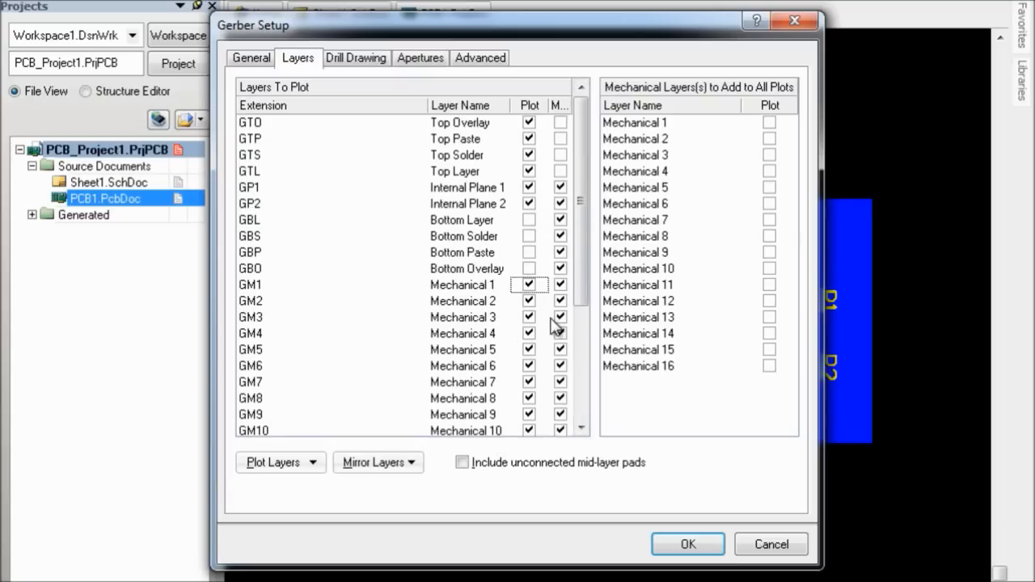
scroll(553, 325, down, 3)
scroll(553, 325, up, 1)
scroll(554, 324, down, 1)
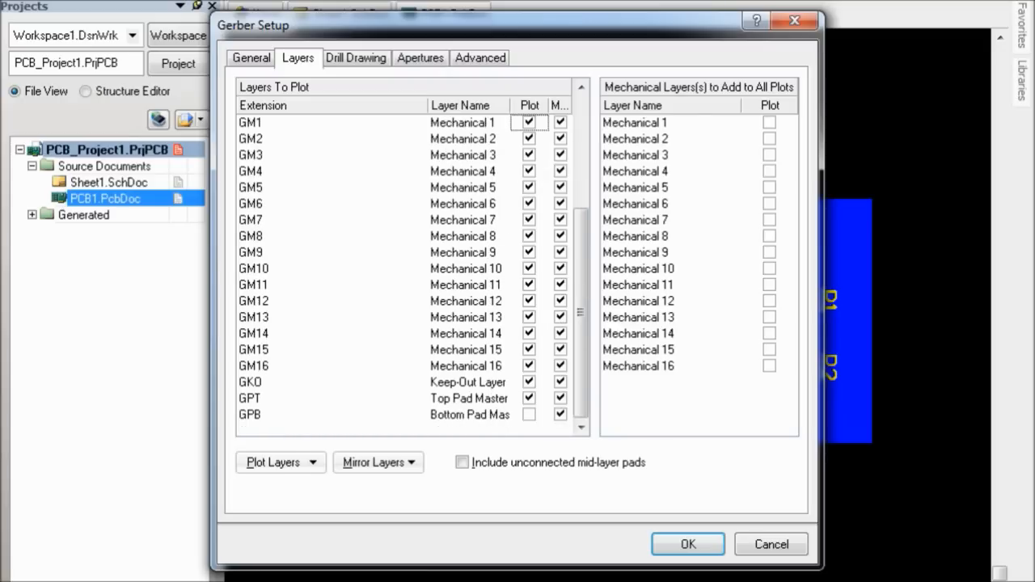
click(700, 553)
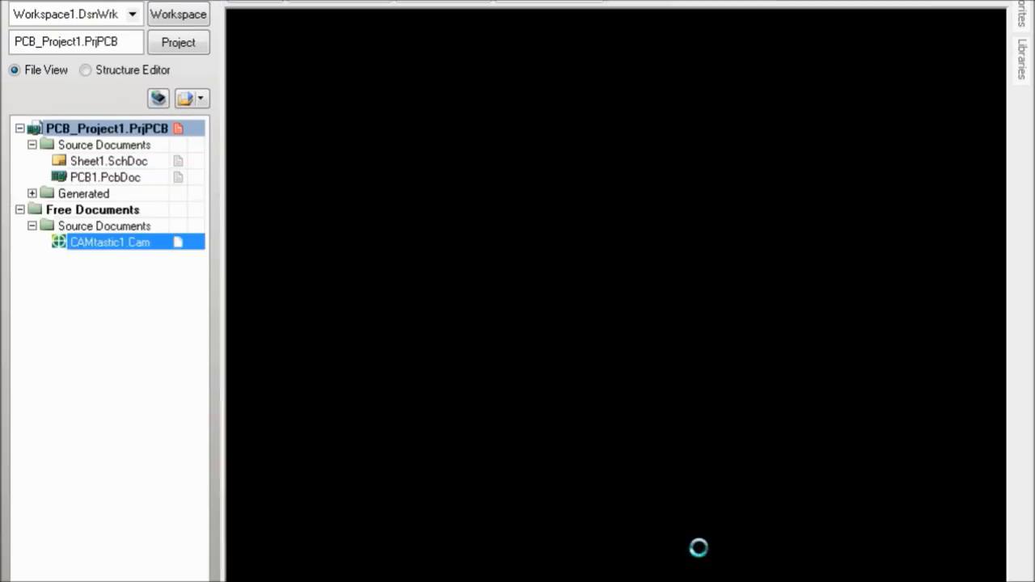
- Examine the mirrored component outlines, pads and drawing frame in CAMtastic1.Cam
scroll(734, 489, down, 3)
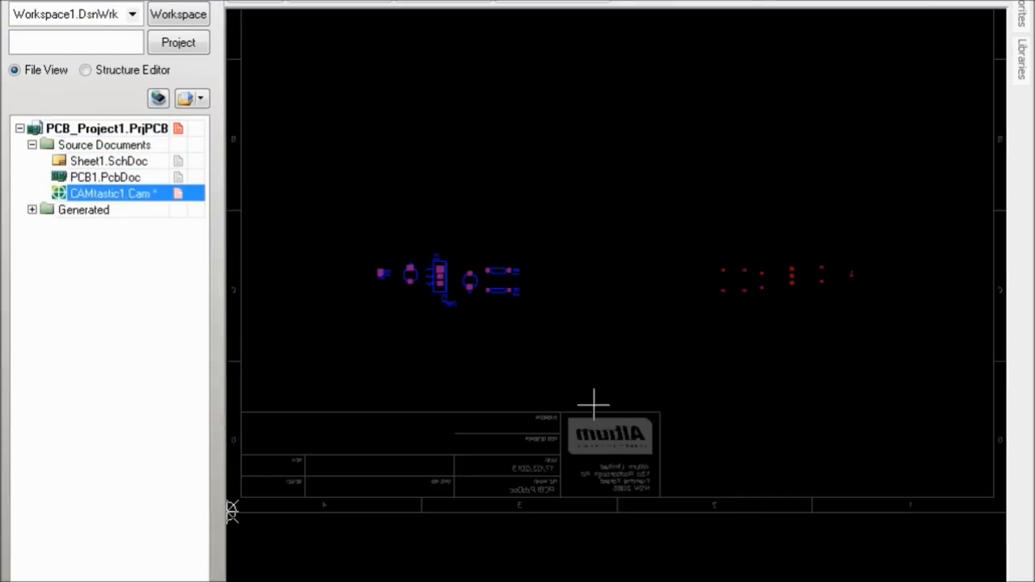
ctrl+scroll(498, 273, up, 2)
ctrl+scroll(526, 279, up, 2)
ctrl+scroll(647, 331, down, 5)
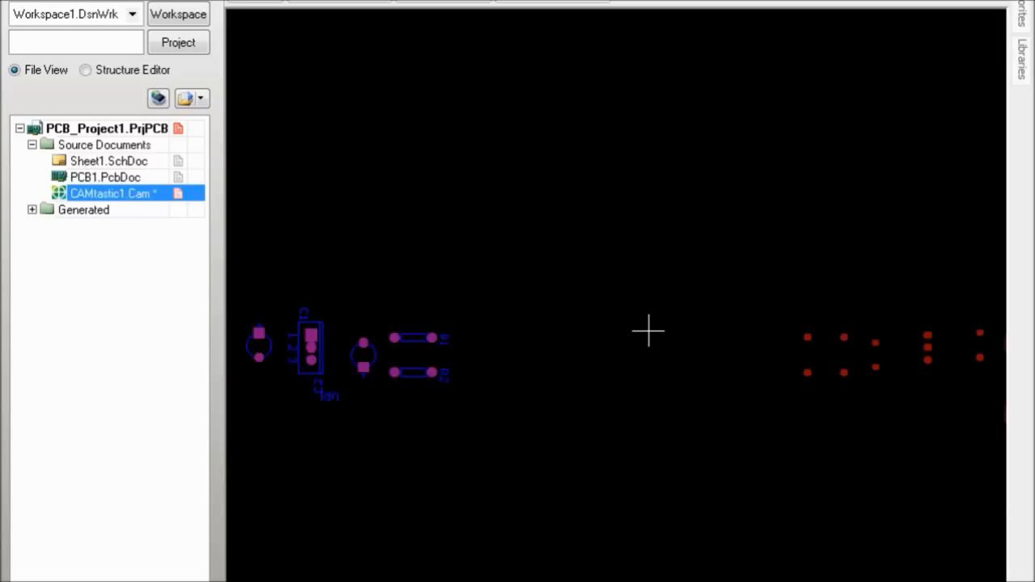
ctrl+scroll(428, 353, up, 2)
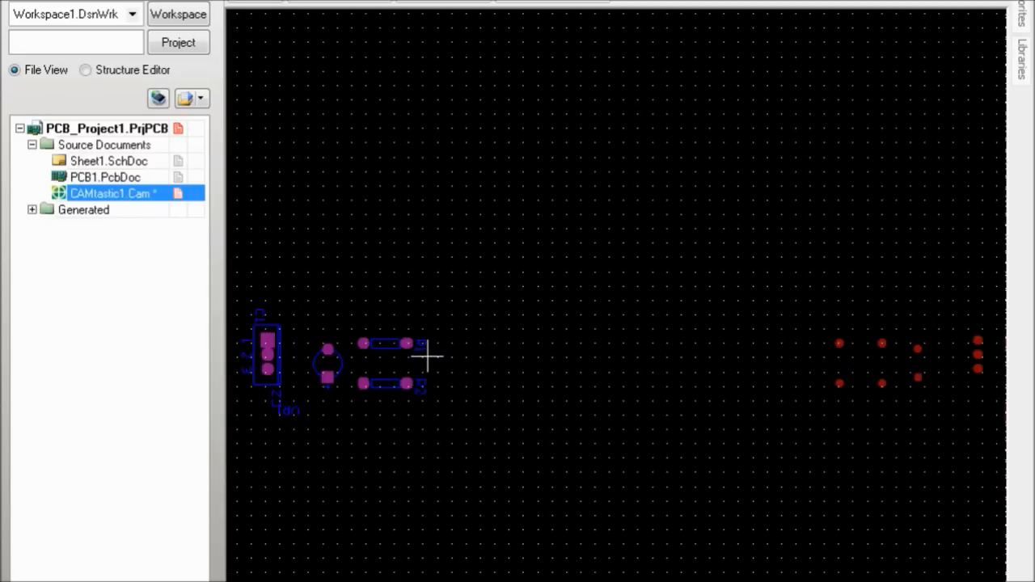
ctrl+scroll(428, 352, down, 1)
ctrl+scroll(612, 374, down, 1)
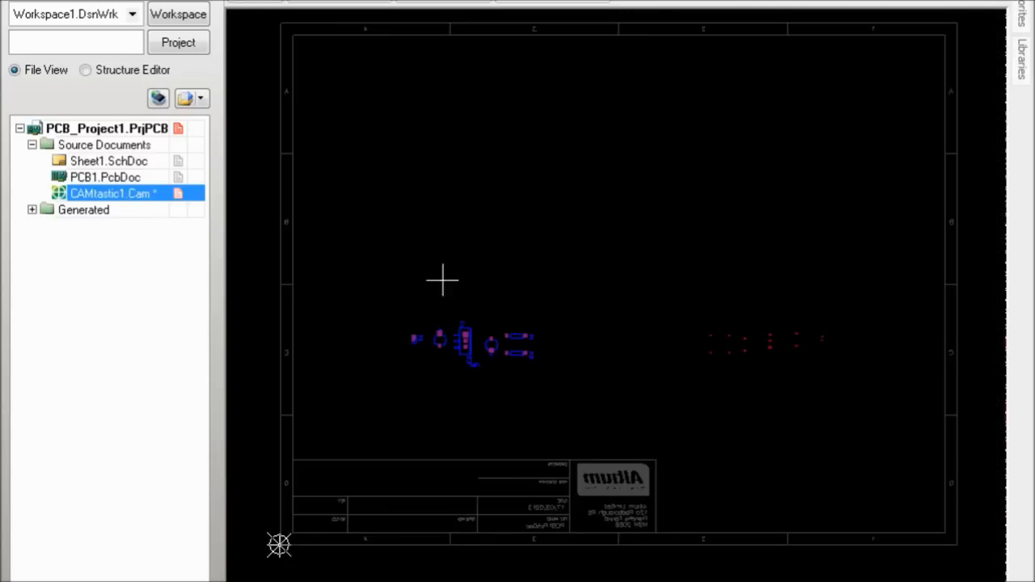
ctrl+scroll(442, 280, up, 2)
ctrl+scroll(429, 272, down, 1)
- Return to PCB1.PcbDoc and reopen the Gerber Files fabrication setup
mouse_move(97, 184)
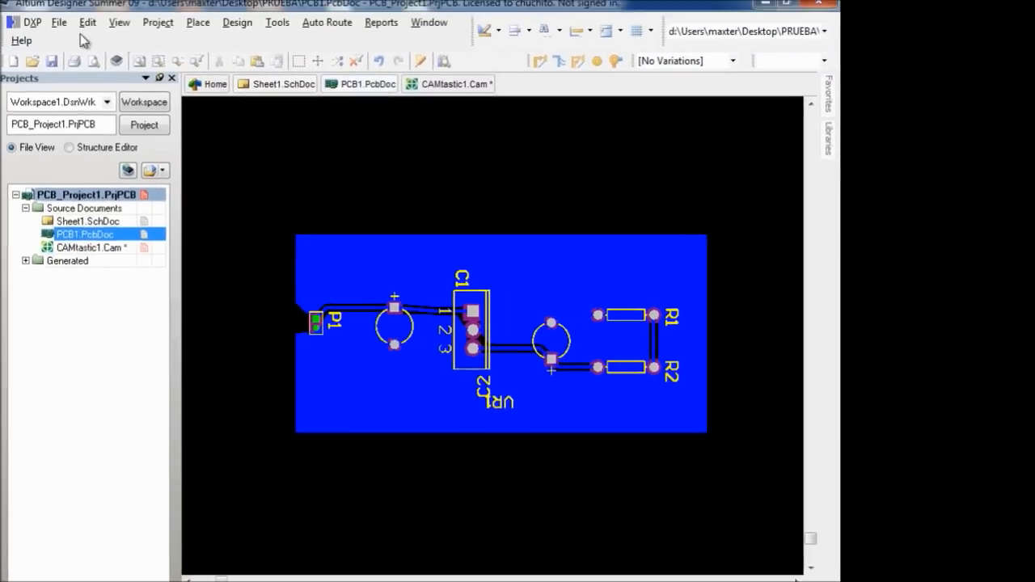
click(56, 29)
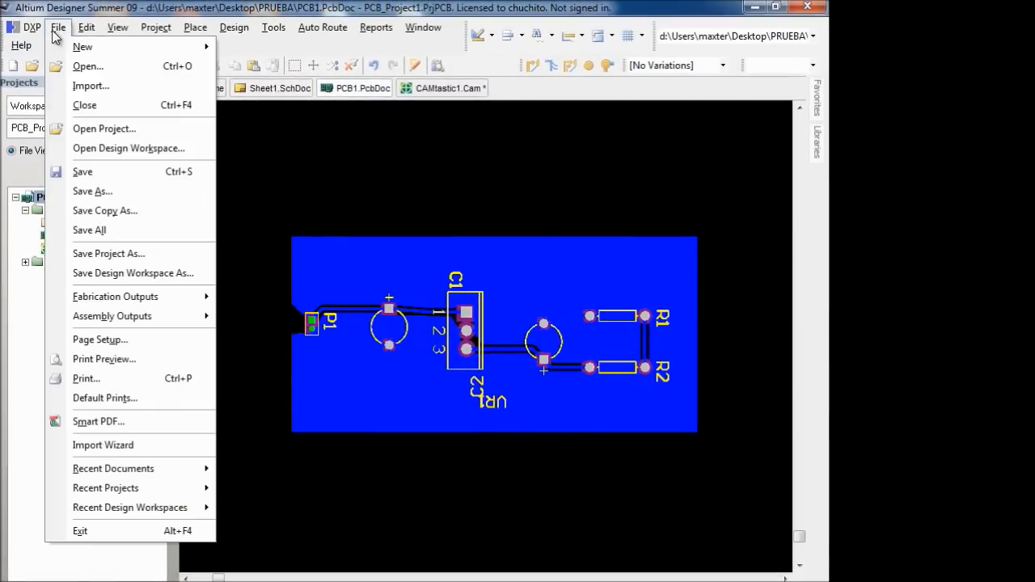
mouse_move(91, 307)
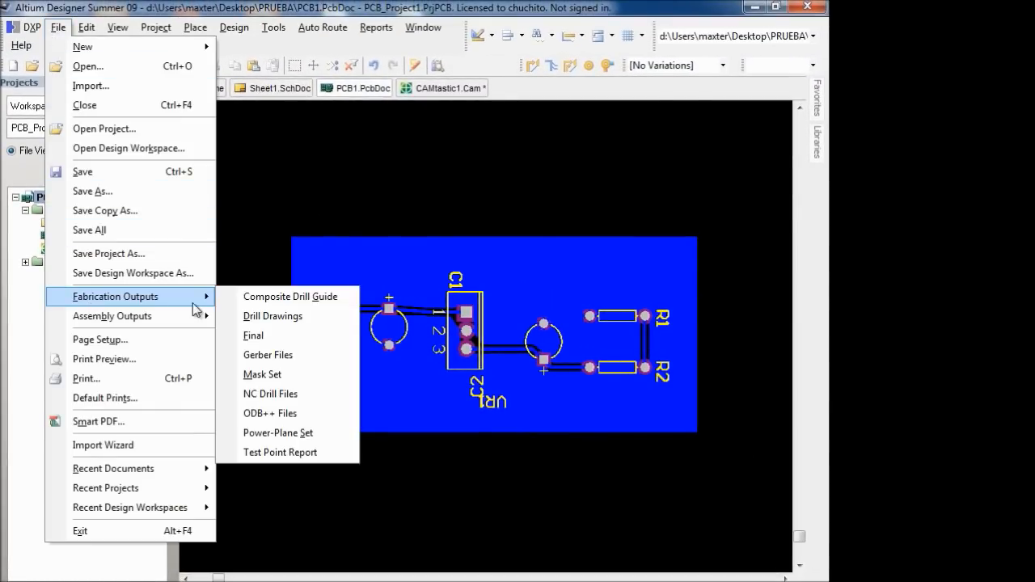
click(284, 355)
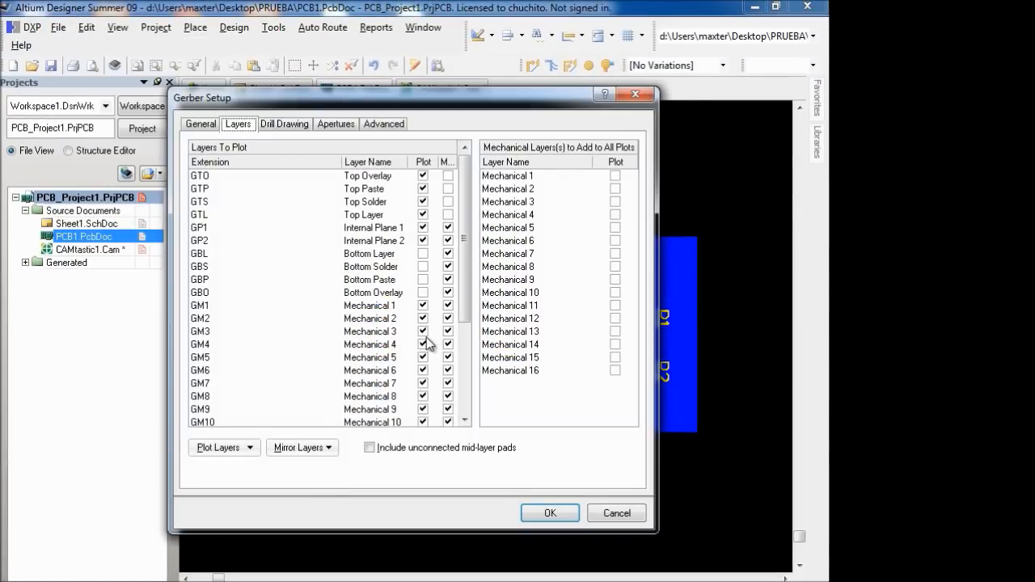
- Exclude Top Overlay, Top Paste, Top Solder and Top Layer from the plotted Gerber layers
click(422, 176)
click(422, 188)
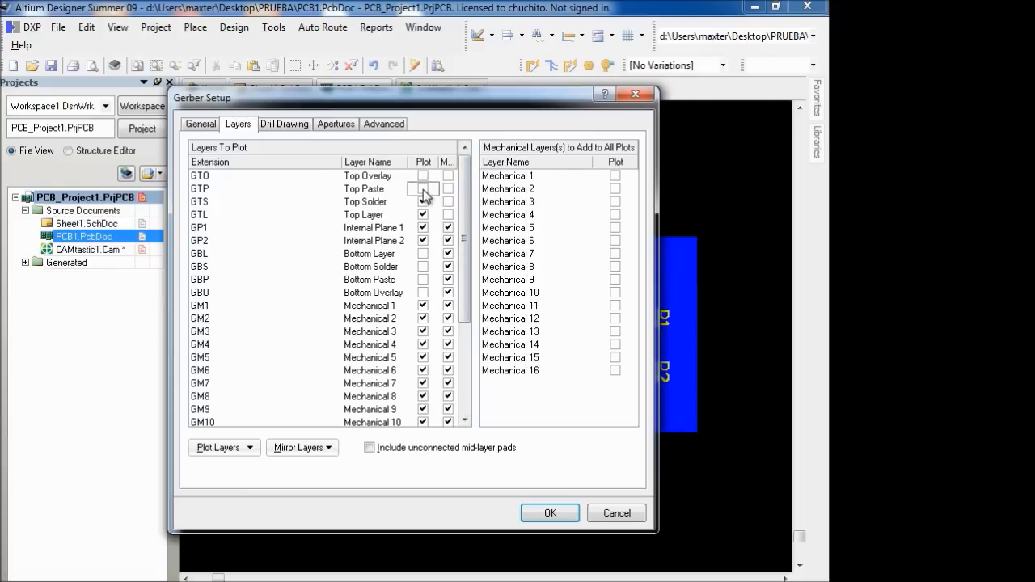
click(422, 206)
click(422, 228)
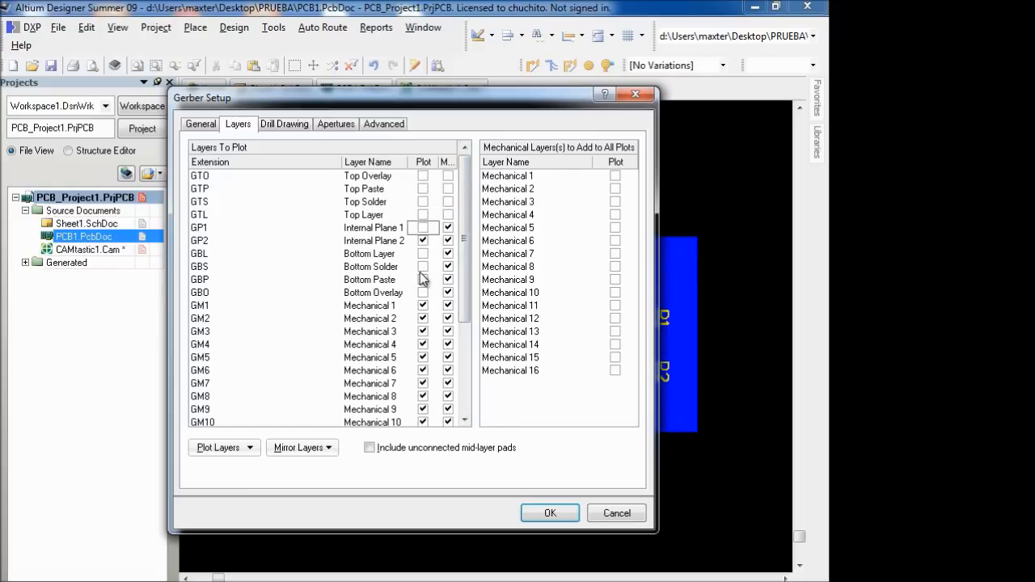
- Turn off mirroring for all layers from Internal Plane 1 through Bottom Pad Master, including every bottom and mechanical layer
click(449, 230)
click(450, 242)
drag(467, 258, 468, 361)
click(450, 410)
click(448, 396)
click(449, 383)
click(449, 370)
click(448, 357)
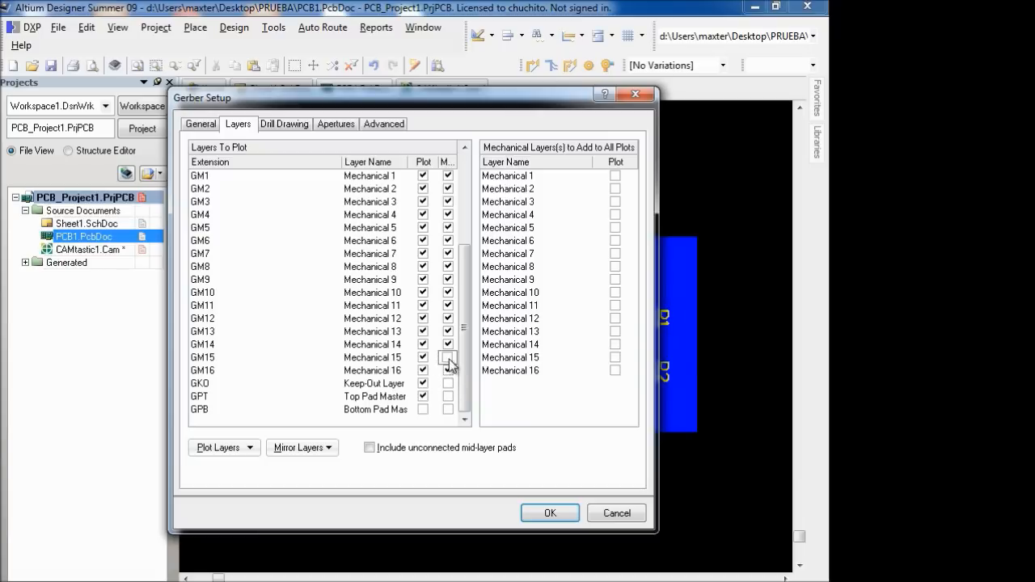
click(449, 344)
click(449, 358)
click(449, 371)
click(448, 357)
click(449, 332)
click(449, 319)
scroll(463, 320, up, 1)
click(449, 343)
click(449, 330)
click(448, 318)
click(449, 266)
click(449, 305)
click(449, 292)
click(449, 279)
scroll(450, 291, up, 1)
click(449, 292)
click(449, 279)
click(448, 266)
click(448, 253)
click(449, 240)
click(447, 227)
click(448, 214)
click(448, 202)
drag(468, 241, 476, 203)
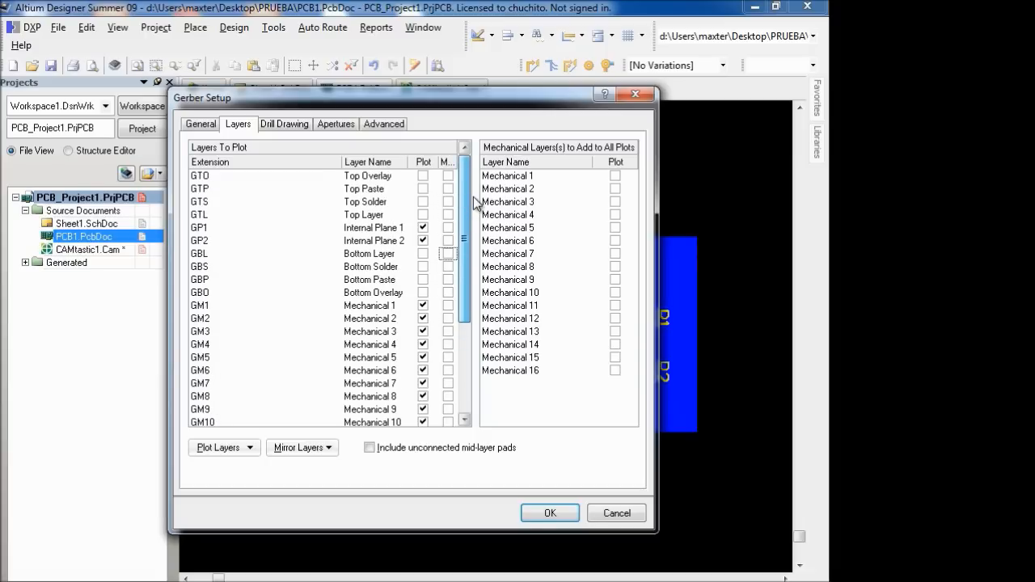
- Include Bottom Layer, Bottom Solder, Bottom Paste and Bottom Overlay in the plots and generate the Gerber files
click(422, 253)
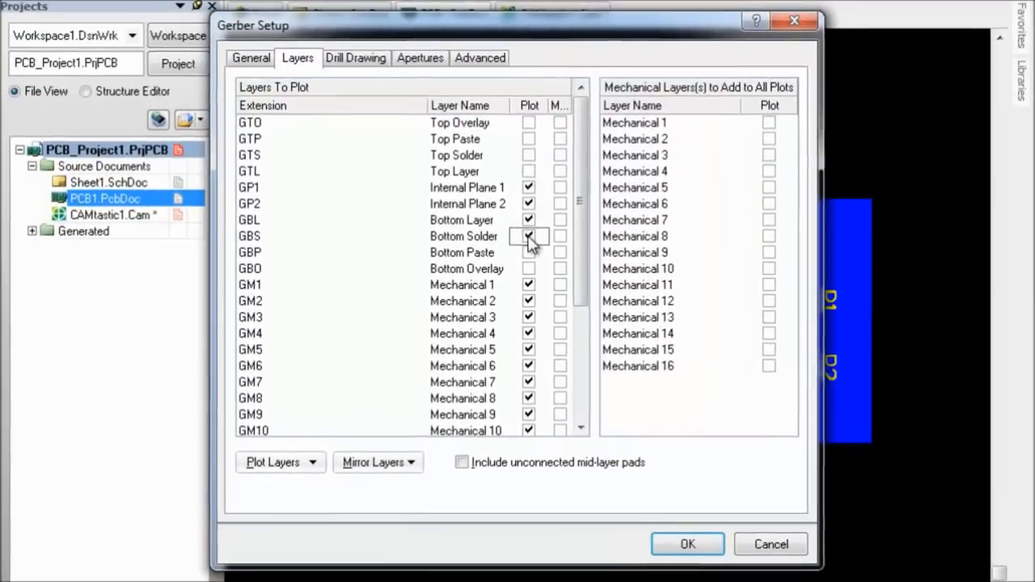
click(463, 255)
click(463, 270)
click(463, 283)
scroll(532, 327, down, 3)
click(529, 400)
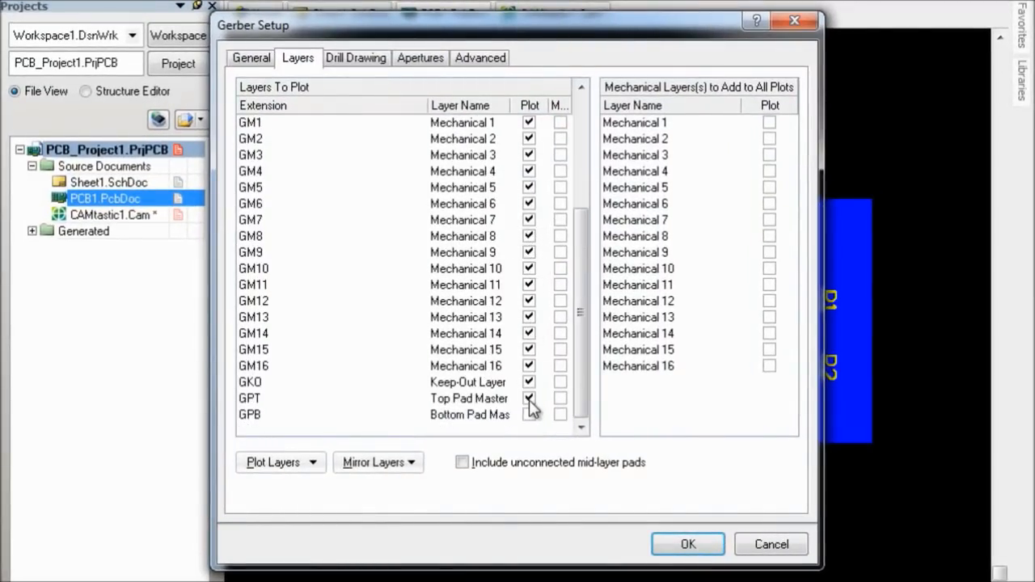
click(705, 546)
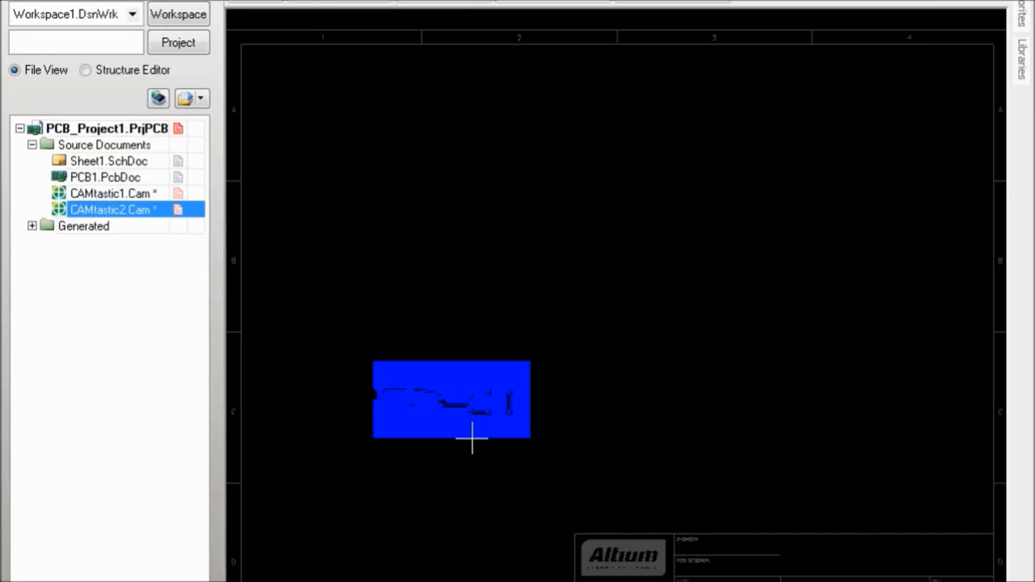
- Examine the bottom copper area and its track clearances in CAMtastic2.Cam, up close and against the drawing frame
scroll(437, 399, up, 1)
scroll(447, 417, down, 5)
scroll(330, 397, up, 4)
scroll(390, 437, down, 3)
ctrl+scroll(474, 457, up, 3)
scroll(476, 458, down, 1)
scroll(476, 439, up, 2)
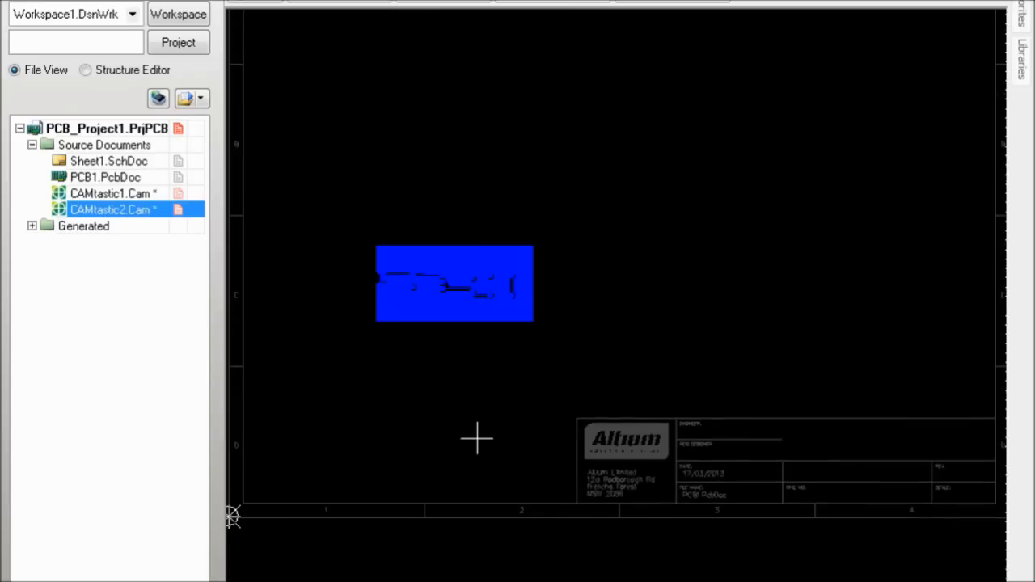
ctrl+scroll(429, 301, up, 1)
ctrl+scroll(428, 301, up, 1)
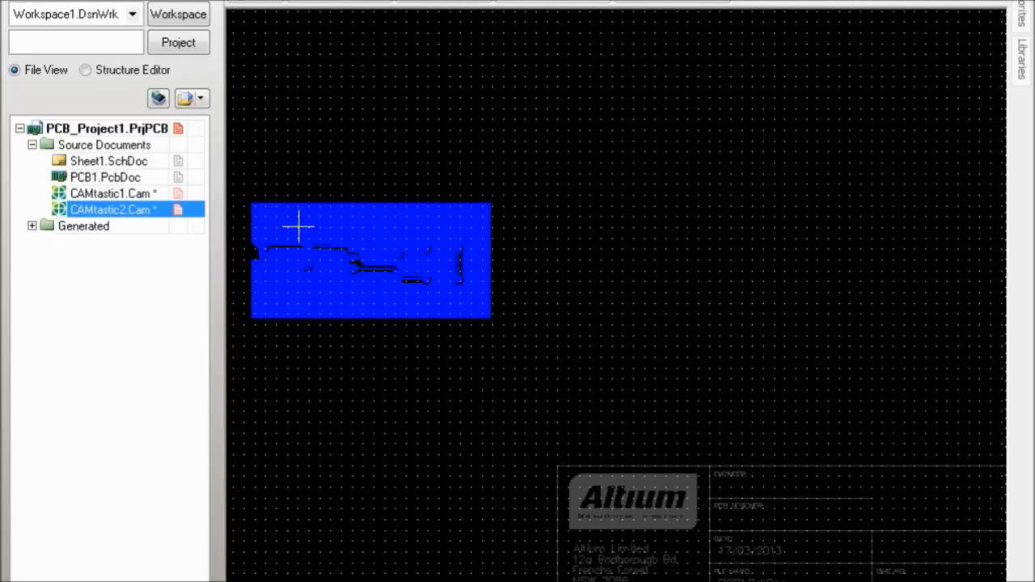
ctrl+scroll(296, 229, up, 1)
ctrl+scroll(578, 293, down, 2)
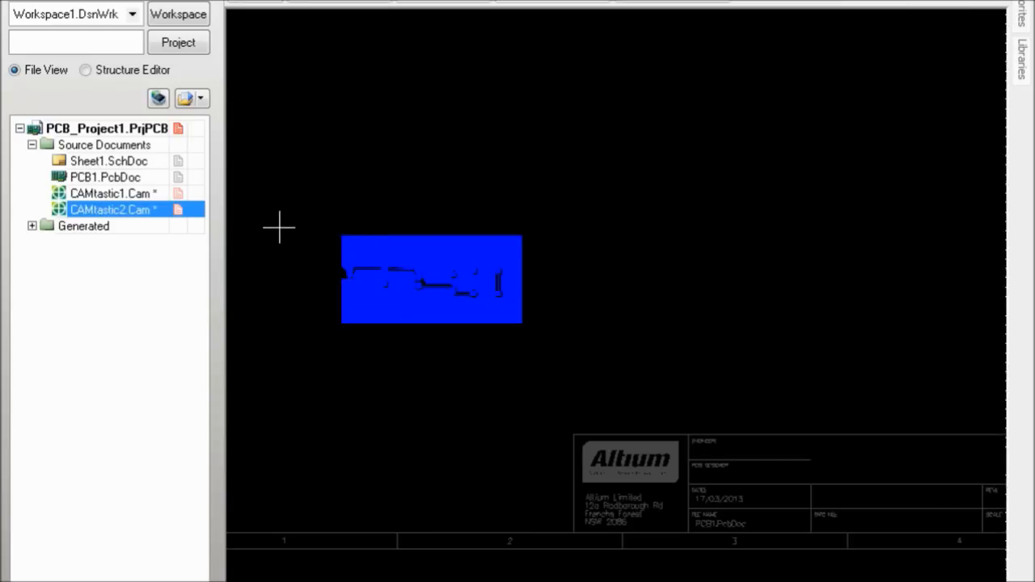
ctrl+scroll(279, 228, up, 2)
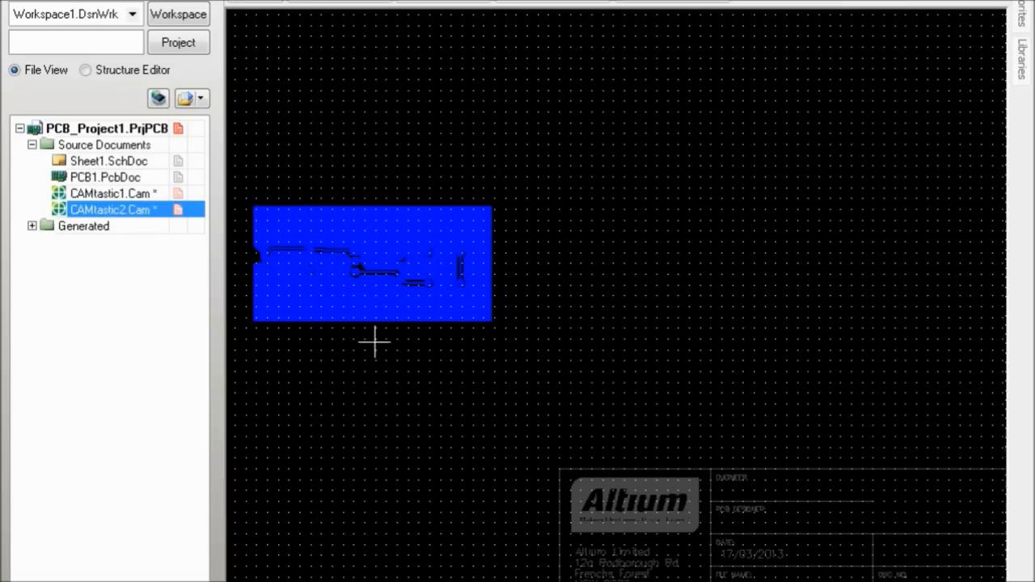
scroll(349, 298, up, 2)
scroll(356, 296, down, 2)
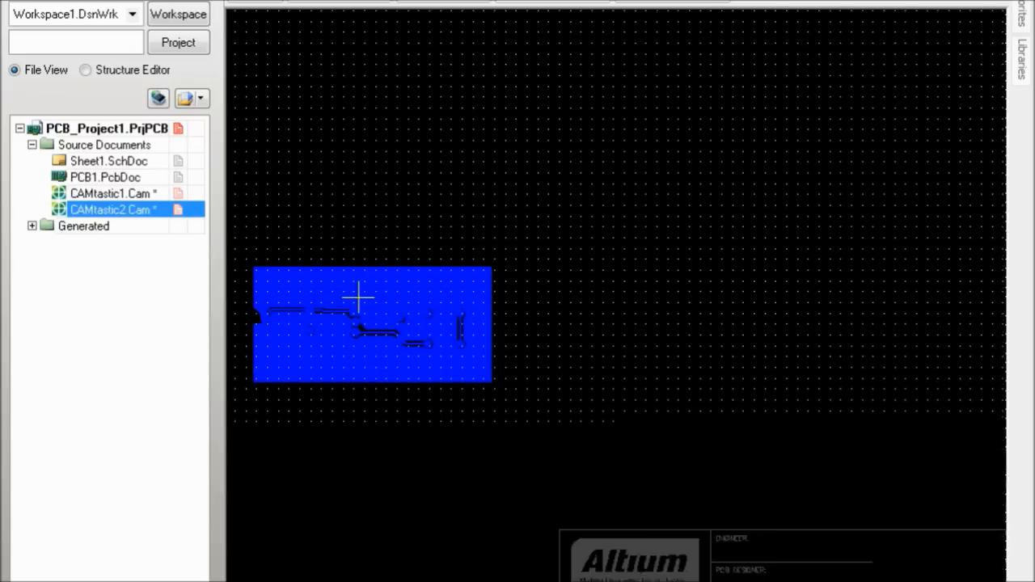
ctrl+scroll(357, 252, up, 1)
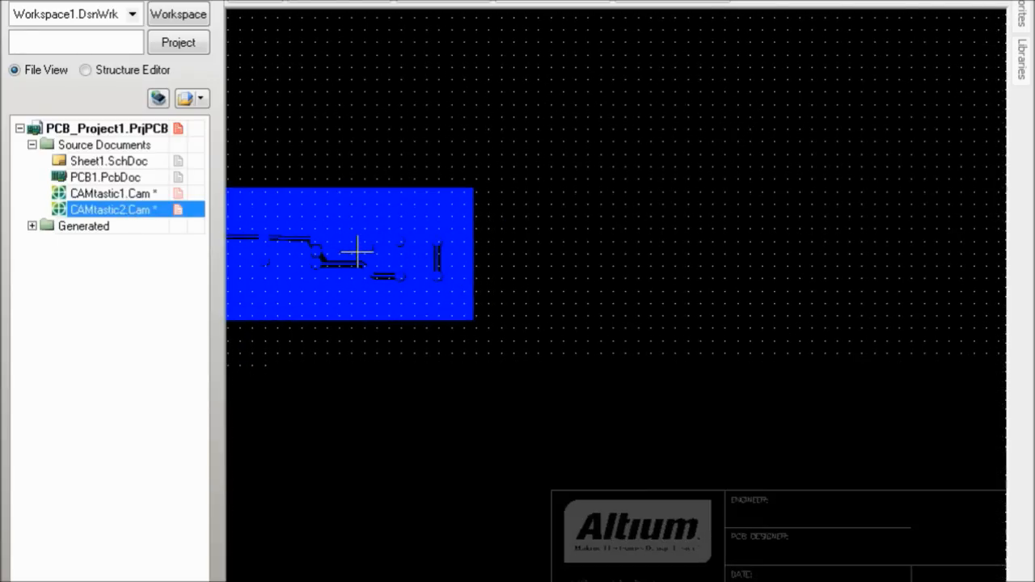
ctrl+scroll(469, 275, down, 3)
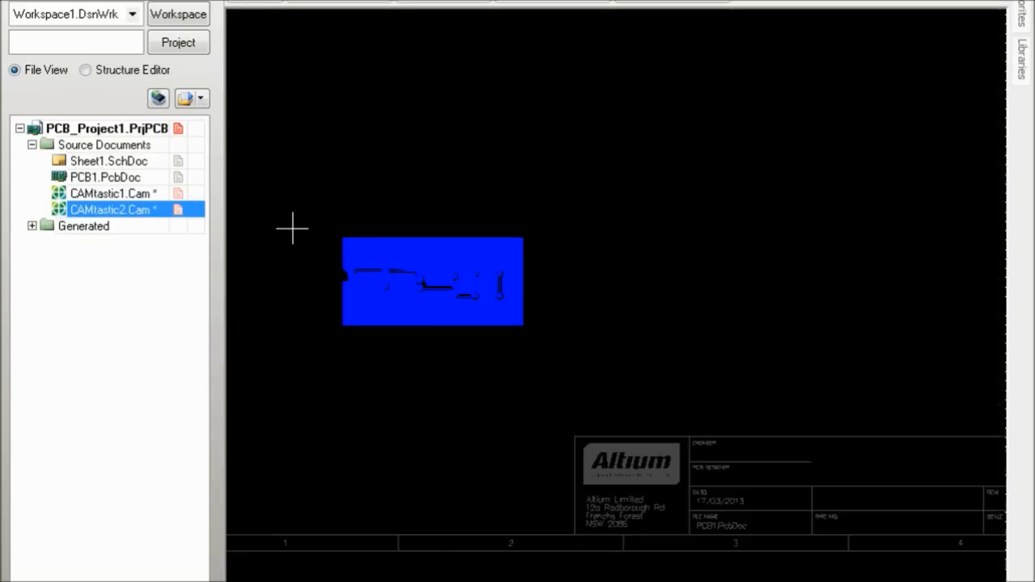
ctrl+scroll(291, 229, up, 2)
ctrl+scroll(472, 285, up, 2)
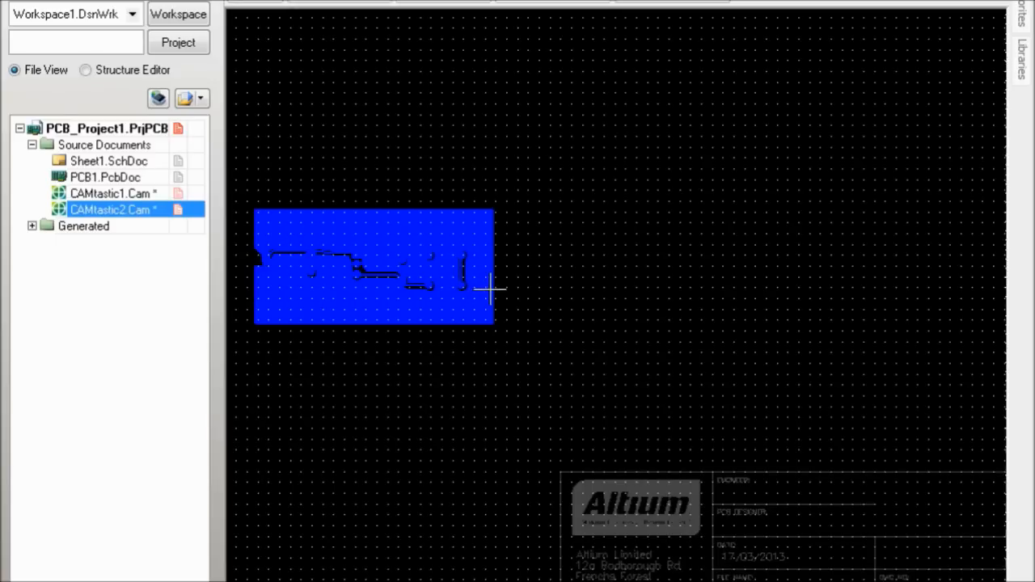
ctrl+scroll(480, 319, down, 1)
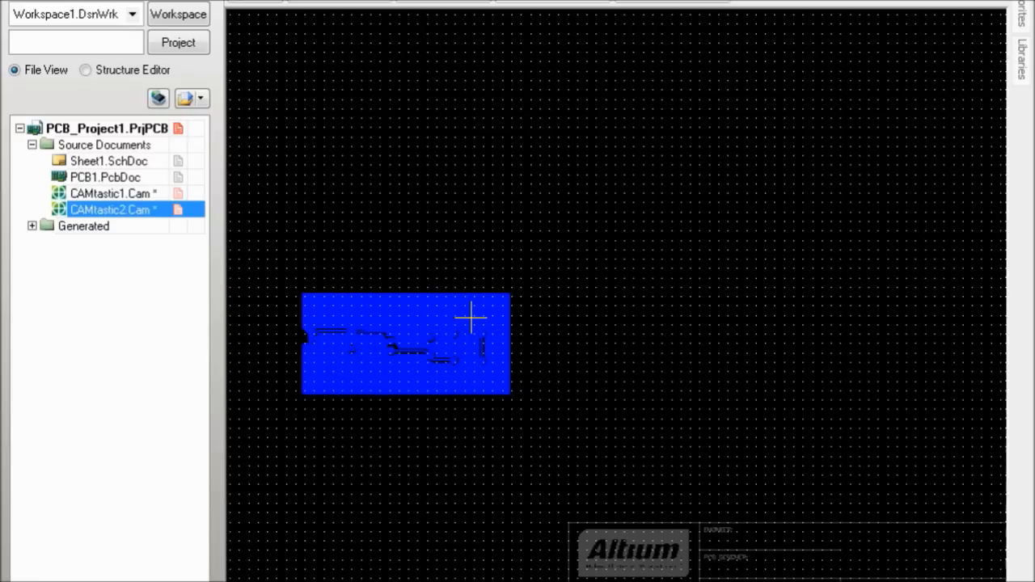
scroll(472, 320, down, 2)
ctrl+scroll(617, 337, down, 3)
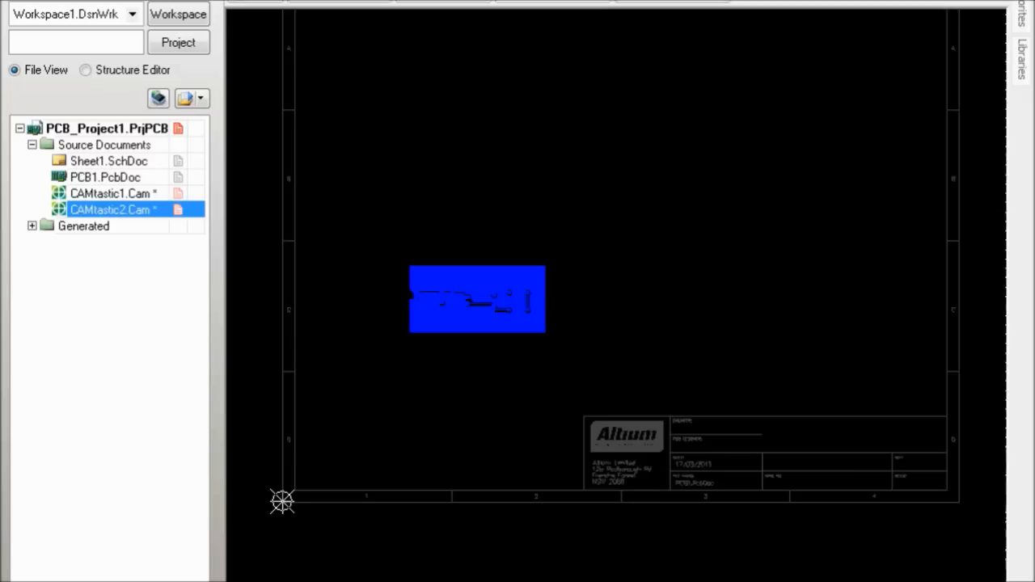
drag(381, 213, 590, 394)
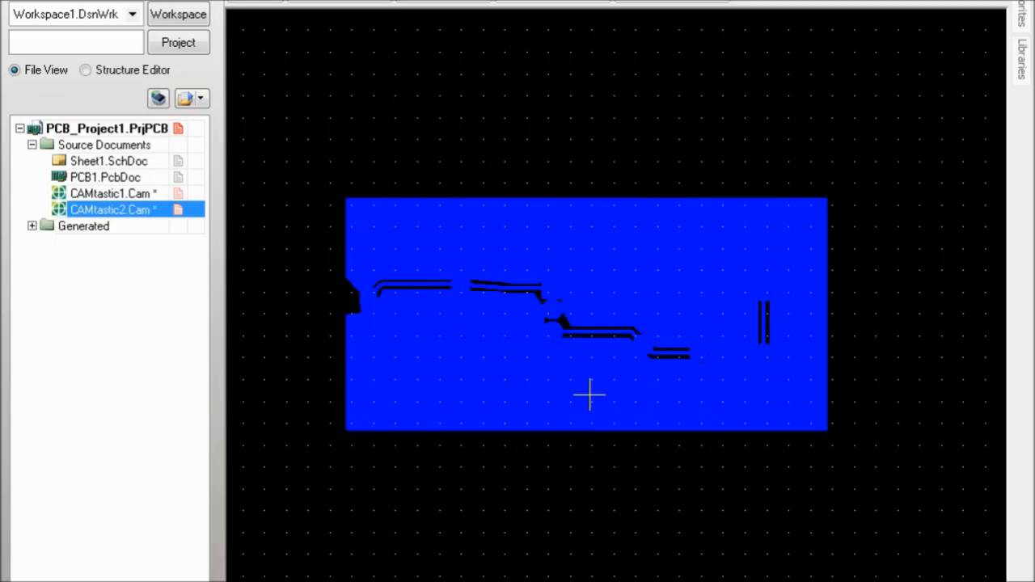
scroll(742, 407, down, 1)
ctrl+scroll(635, 293, up, 3)
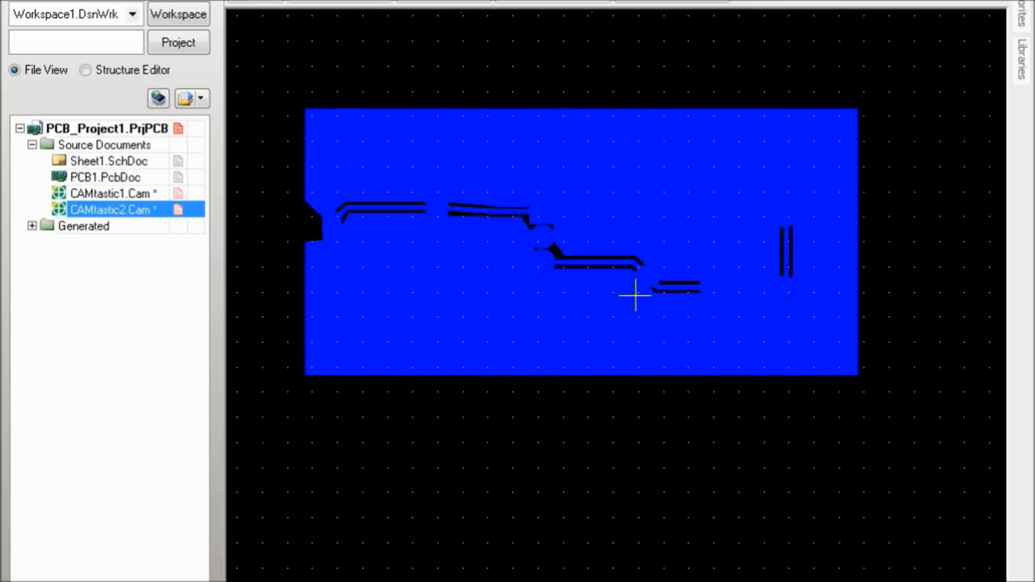
- Close the CAMtastic1.Cam document without saving its changes
ctrl+scroll(636, 279, down, 3)
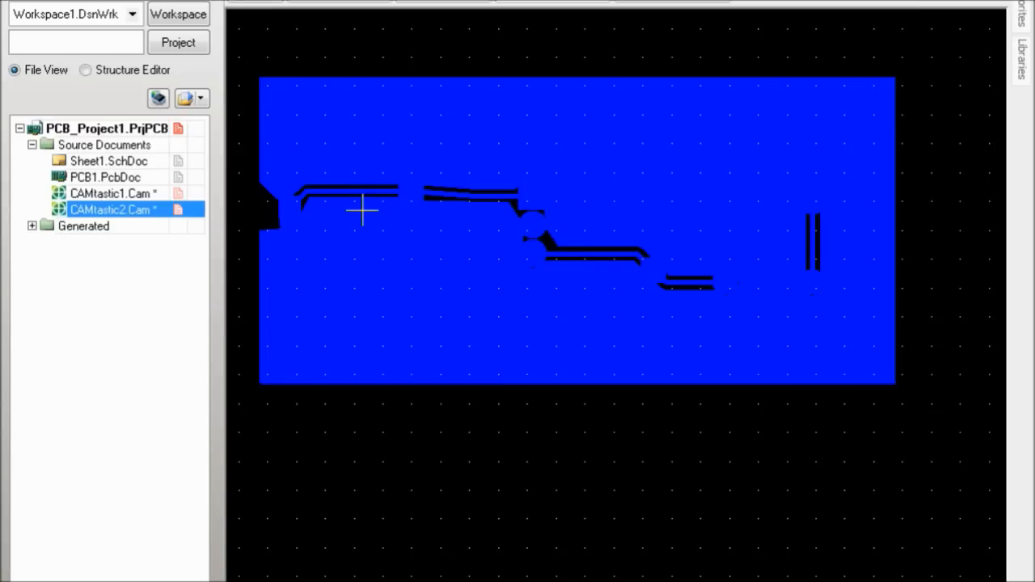
ctrl+scroll(337, 234, down, 1)
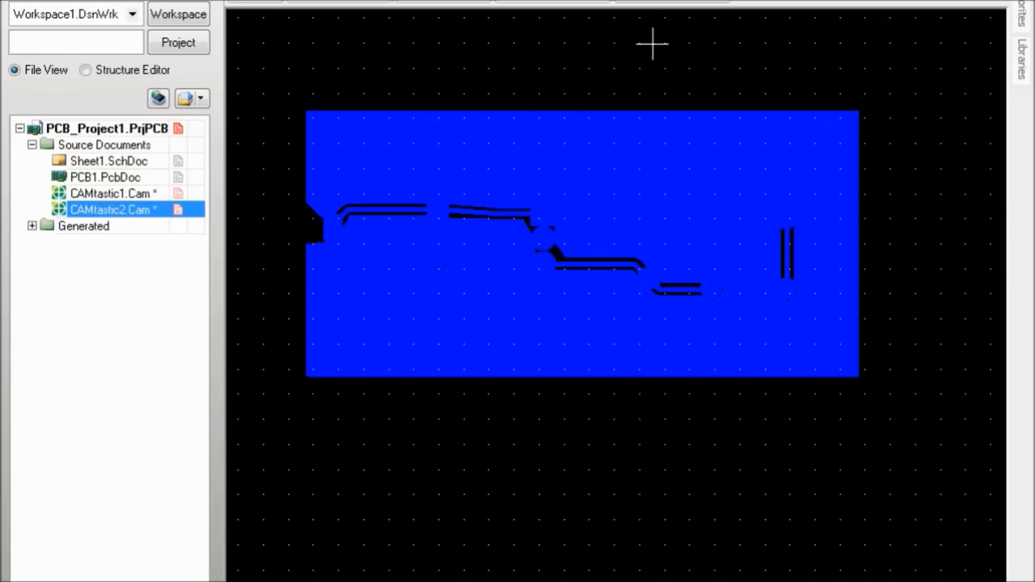
right_click(680, 4)
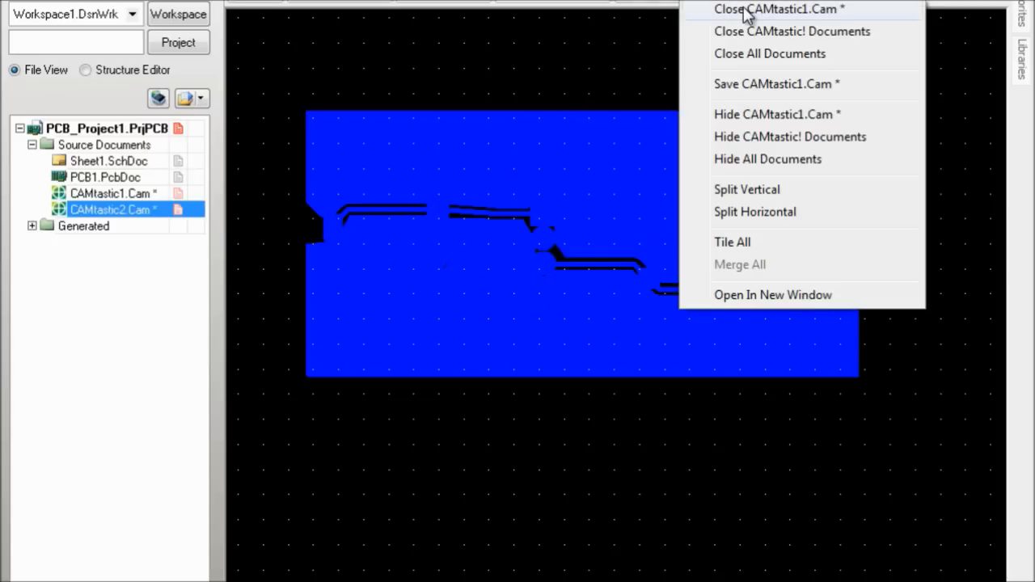
click(745, 10)
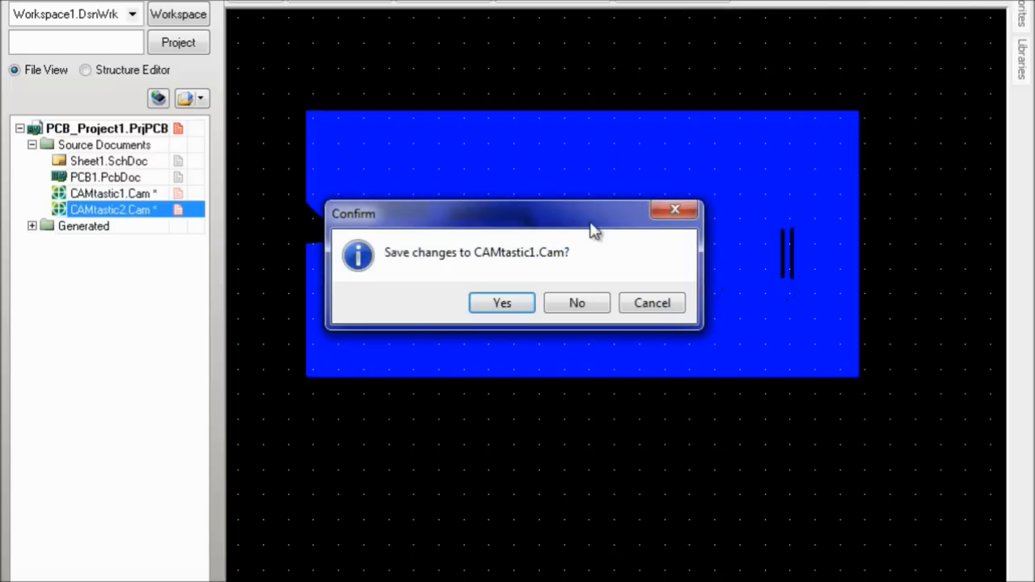
click(570, 306)
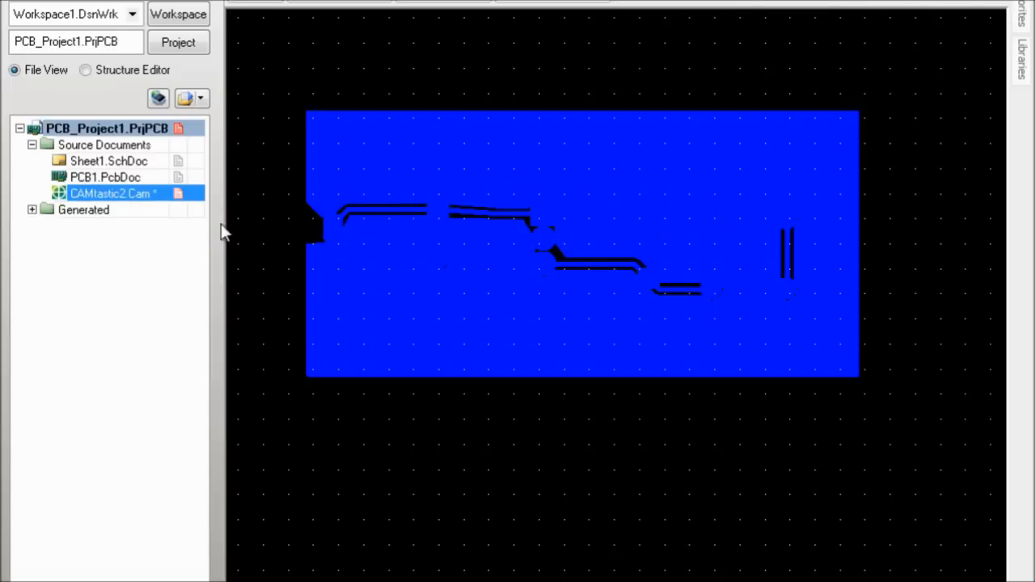
right_click(160, 197)
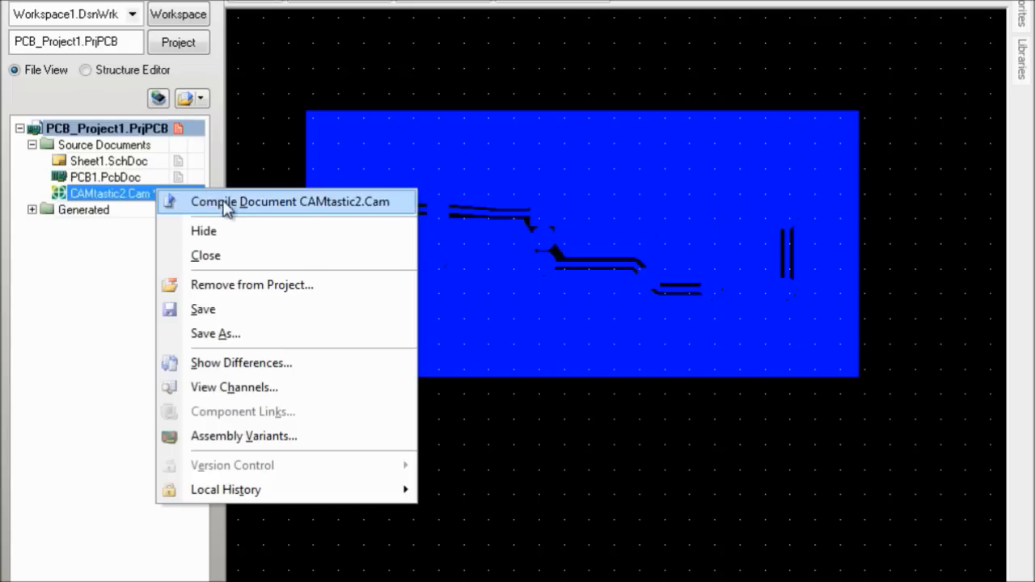
right_click(566, 7)
click(583, 9)
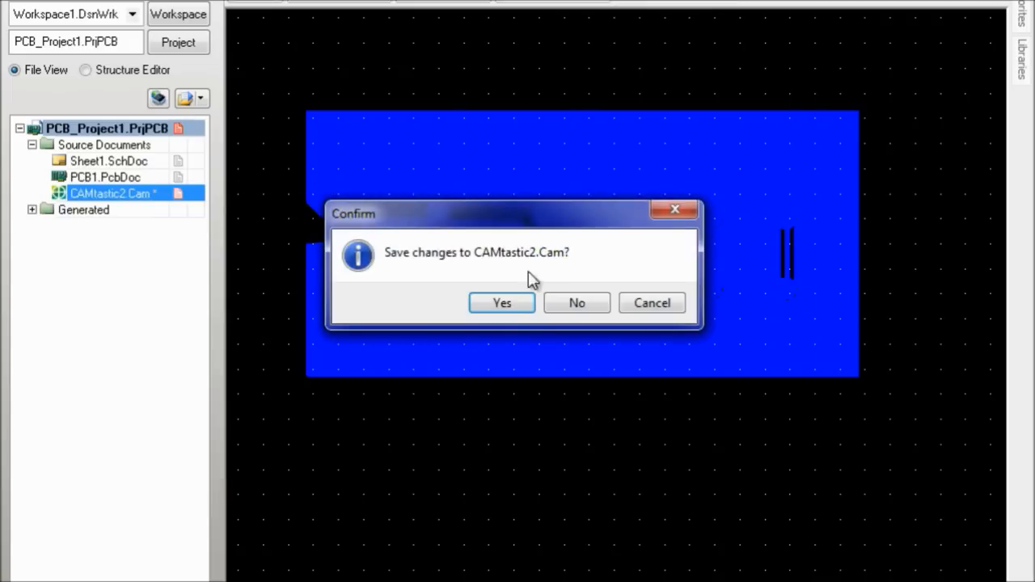
click(502, 303)
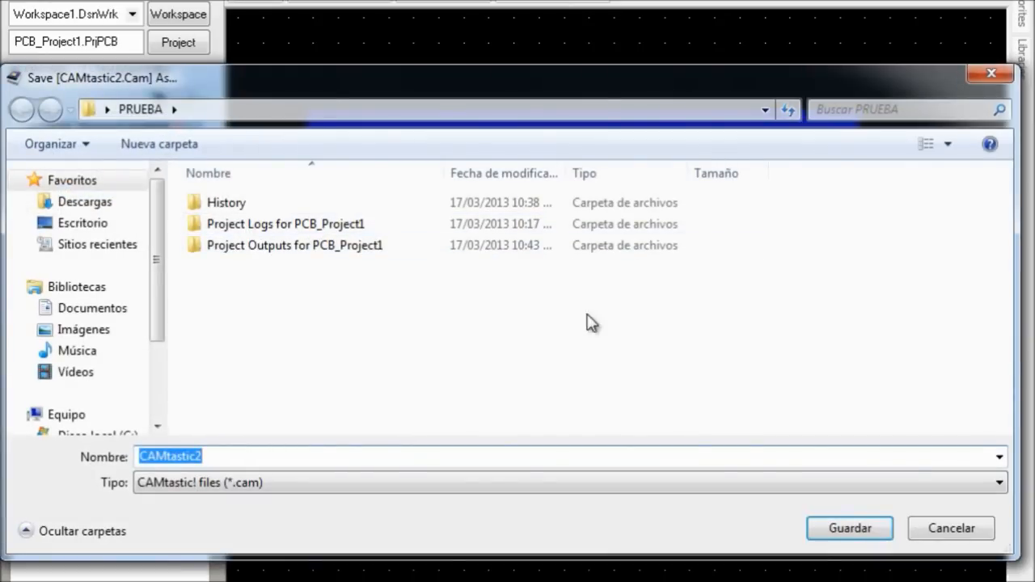
click(999, 78)
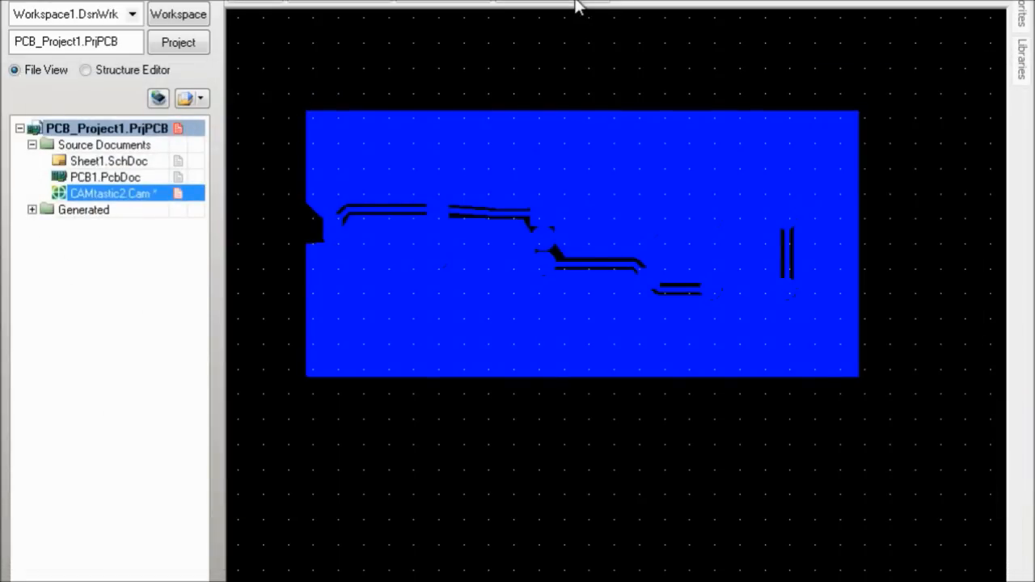
- Close the CAMtastic2.Cam document and discard its changes
right_click(578, 7)
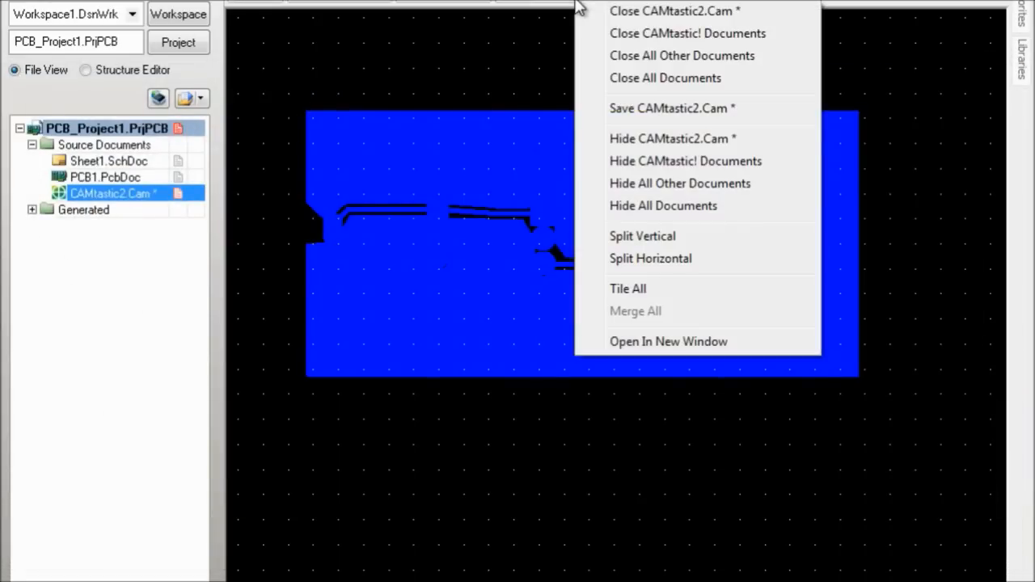
click(636, 12)
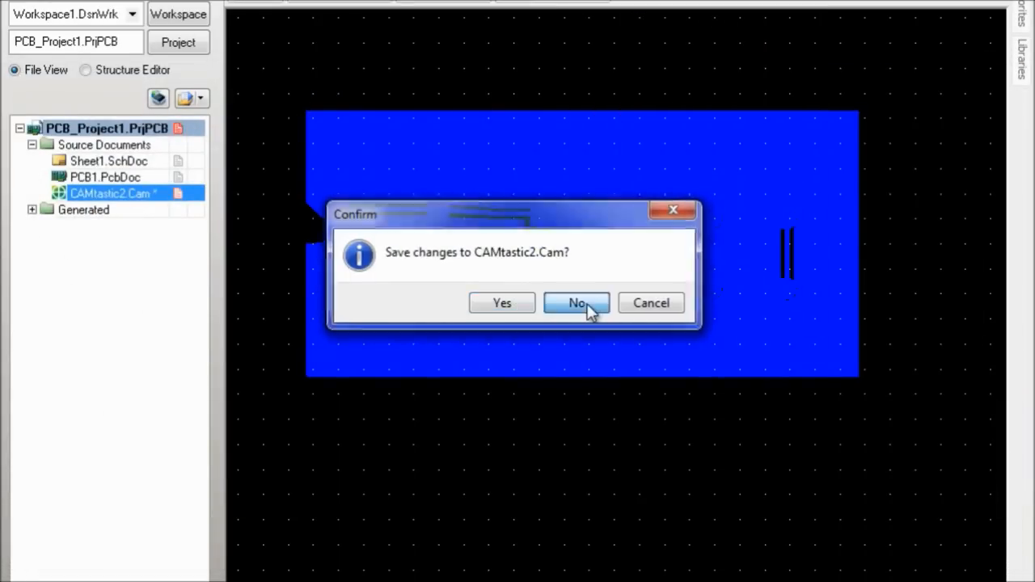
click(587, 305)
- Open the Gerber setup for PCB1.PcbDoc and include Bottom Pad Master in the layers to plot
click(71, 0)
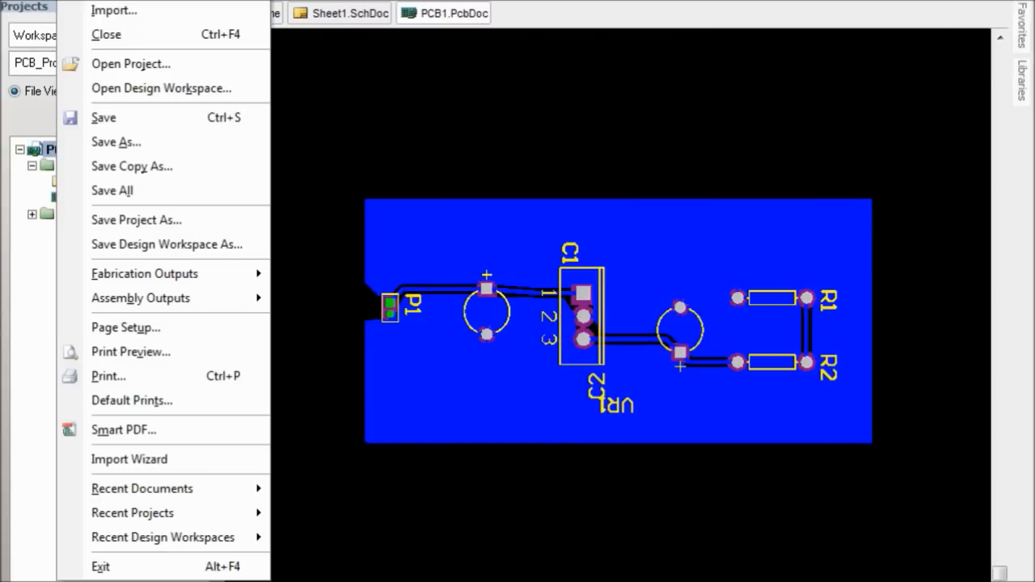
mouse_move(144, 278)
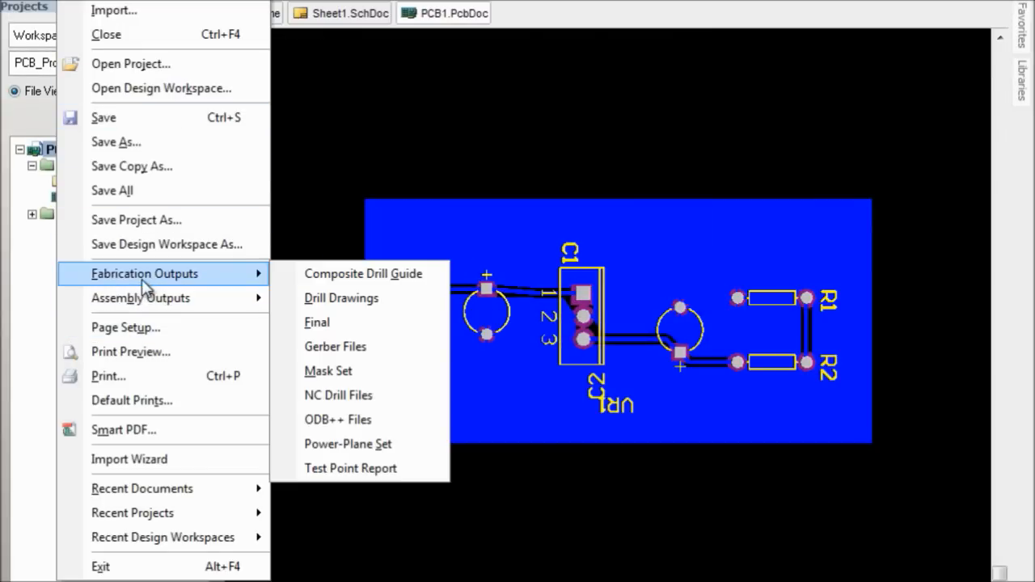
click(374, 349)
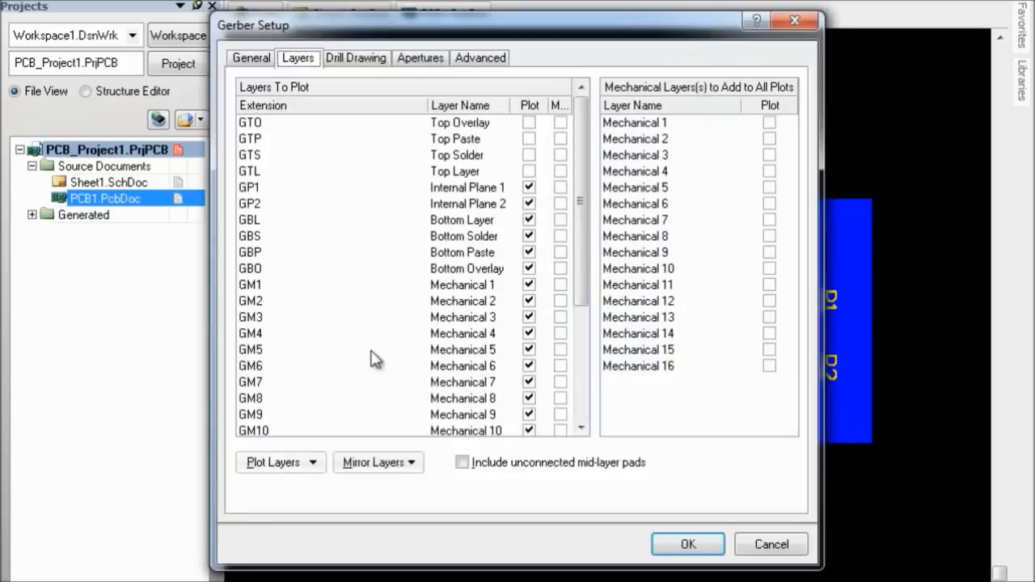
drag(583, 241, 588, 209)
drag(581, 168, 582, 314)
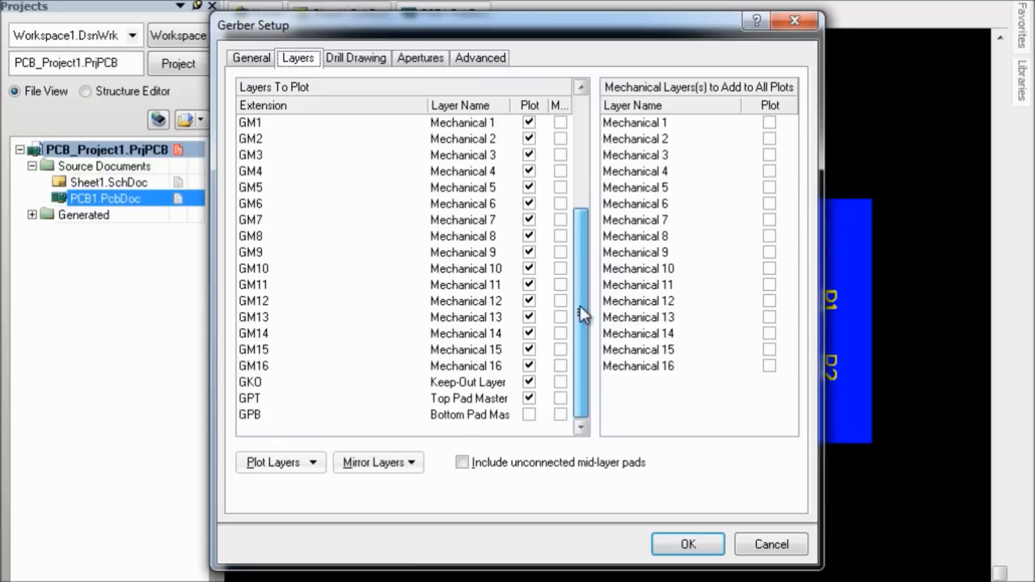
click(528, 414)
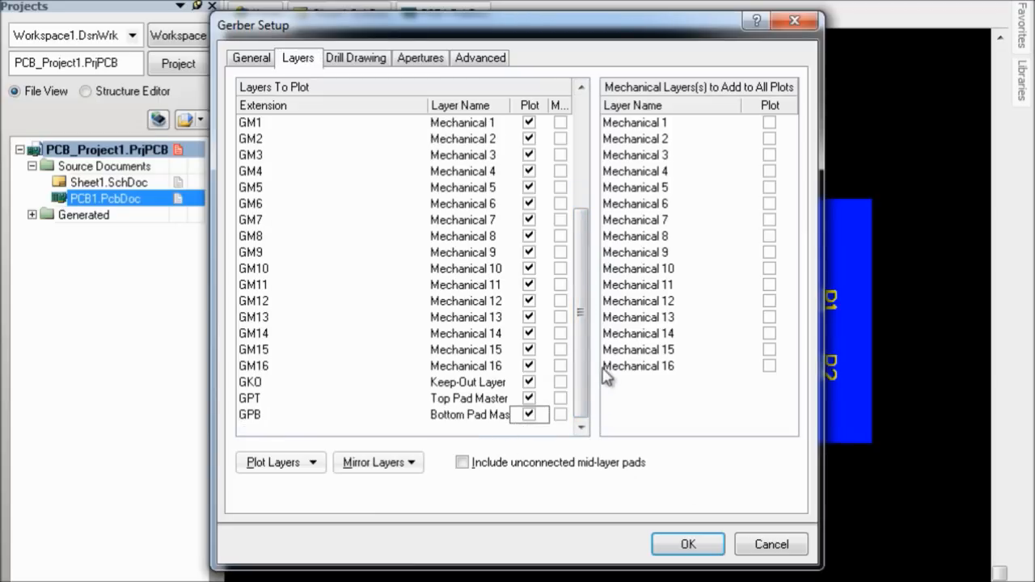
- Review the plotted layers, keeping Bottom Overlay included, and generate the Gerber files
drag(587, 364, 606, 258)
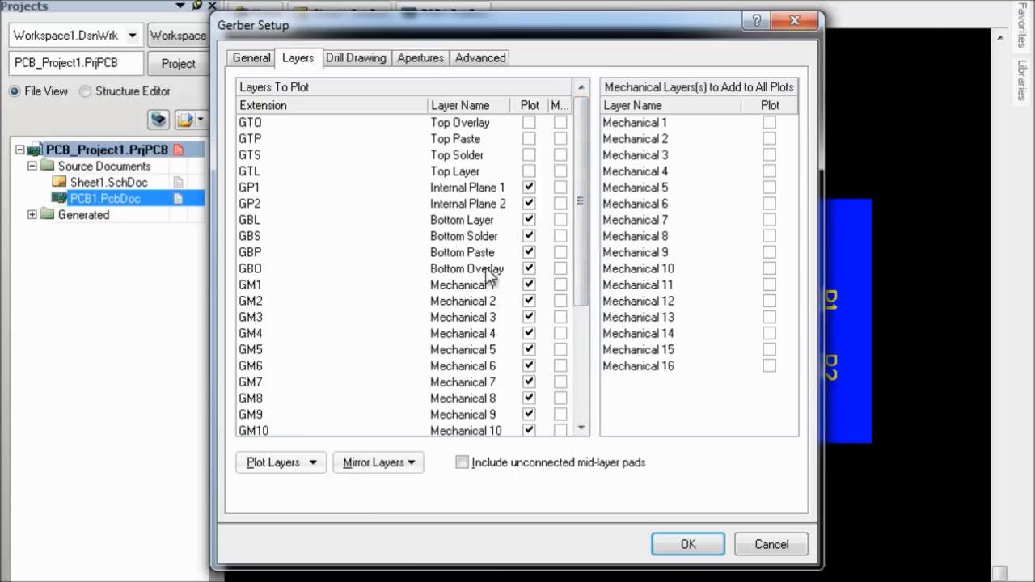
click(529, 268)
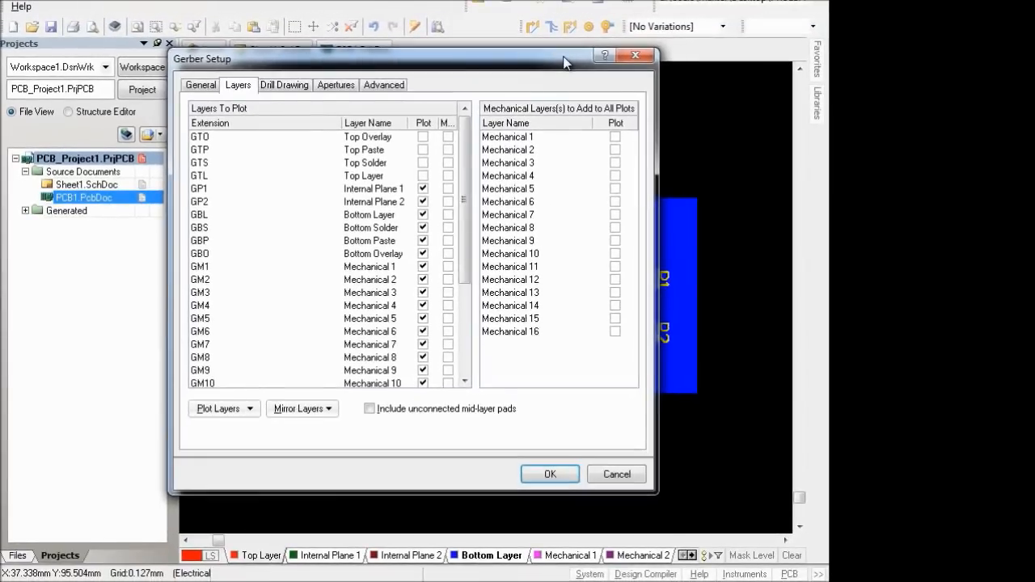
drag(700, 25, 711, 415)
drag(582, 377, 616, 101)
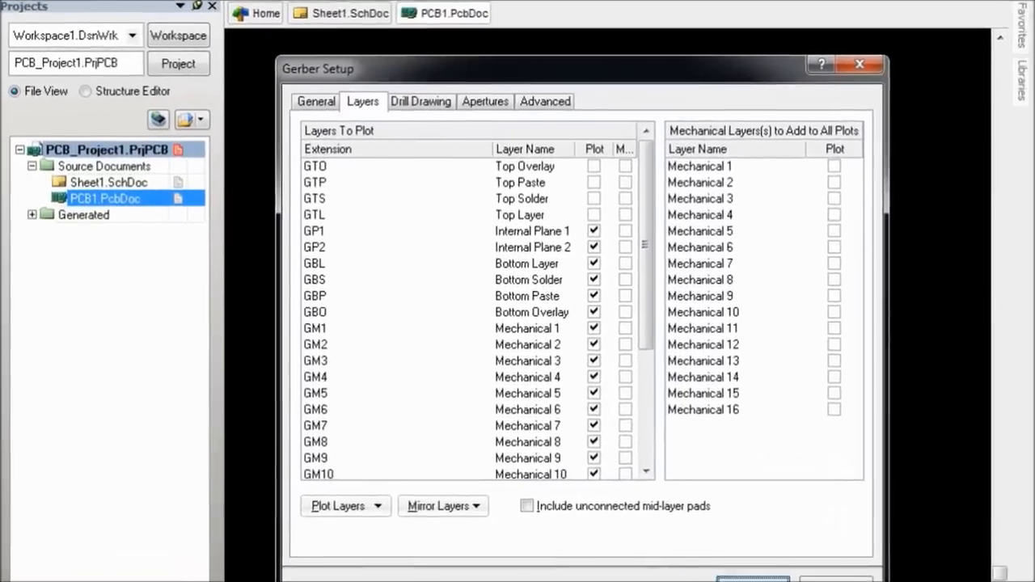
click(753, 580)
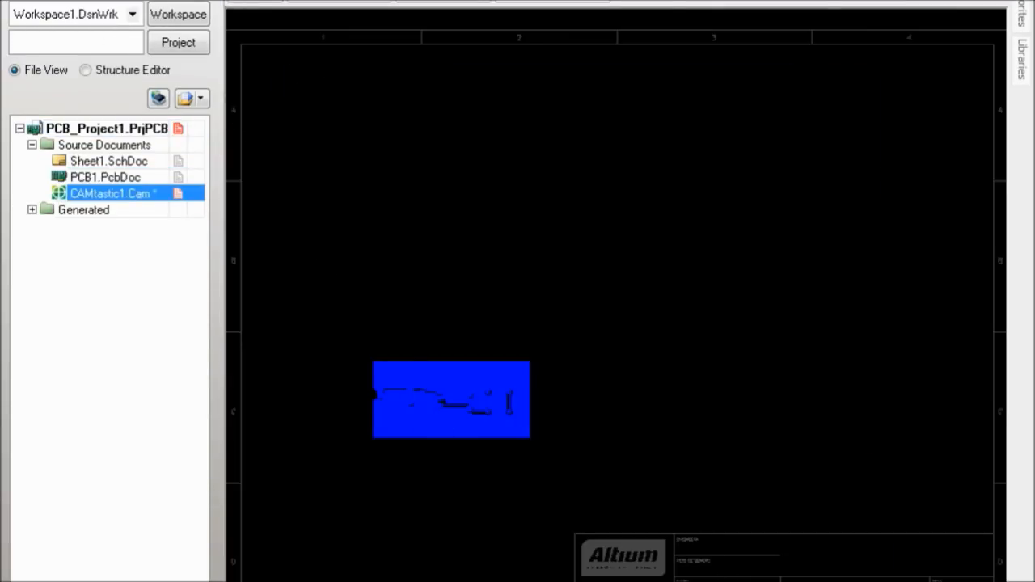
- Examine the board's bottom copper area and track clearances in the newly generated CAMtastic1.Cam
drag(356, 344, 545, 465)
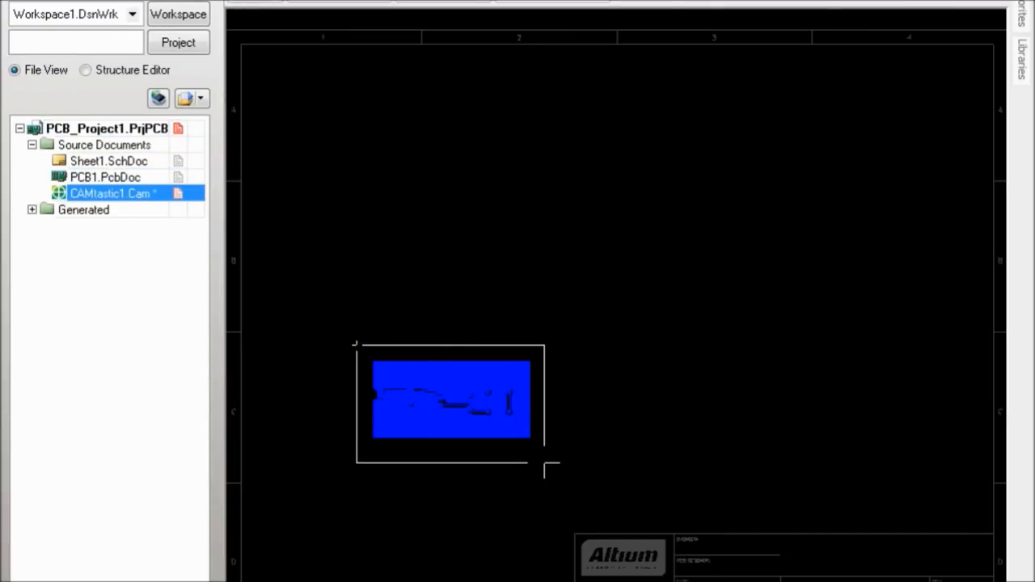
click(544, 462)
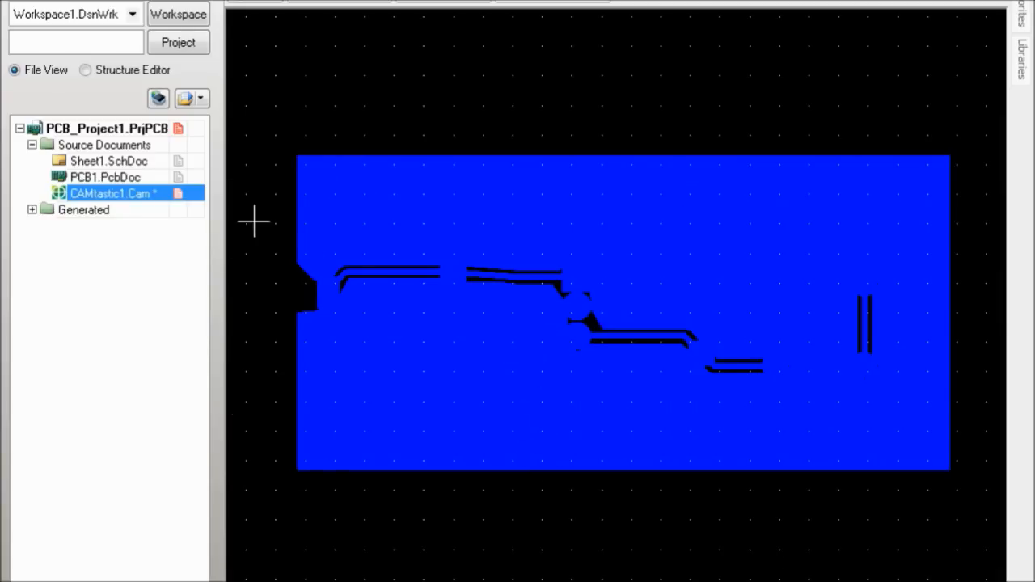
key(KP_Add)
key(KP_Add)
scroll(401, 296, down, 1)
scroll(606, 317, down, 1)
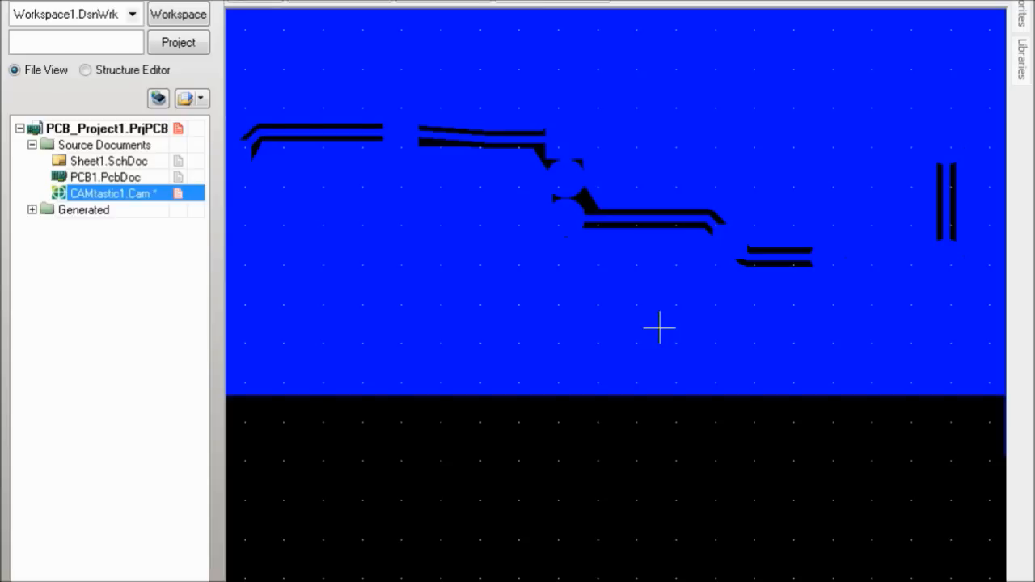
scroll(659, 327, up, 2)
ctrl+scroll(662, 327, down, 2)
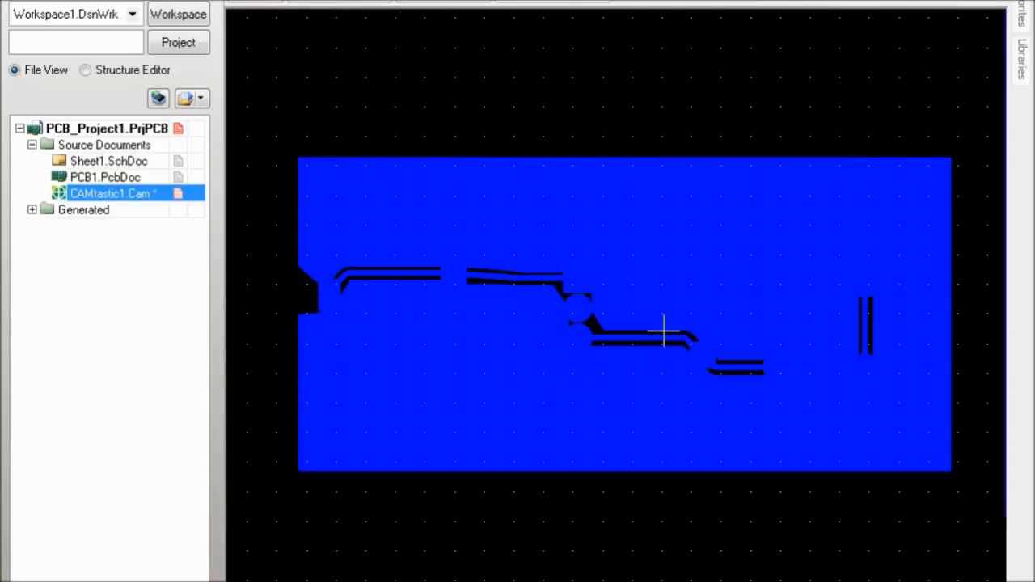
ctrl+scroll(433, 272, up, 1)
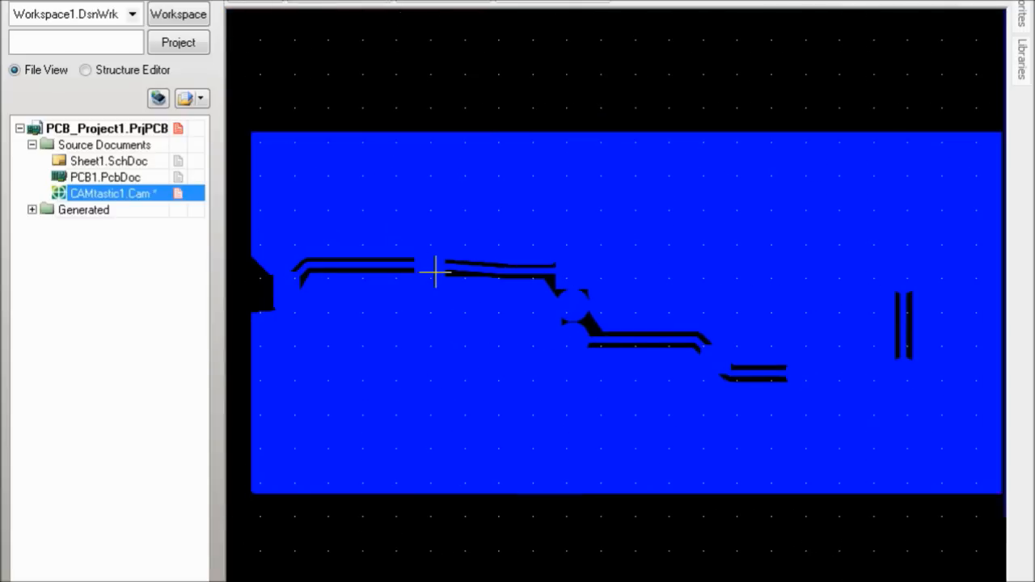
ctrl+scroll(434, 273, down, 1)
- Compare the Gerber output in CAMtastic1.Cam with the PCB1.PcbDoc layout, both around the regulator pads and across the whole board
click(141, 177)
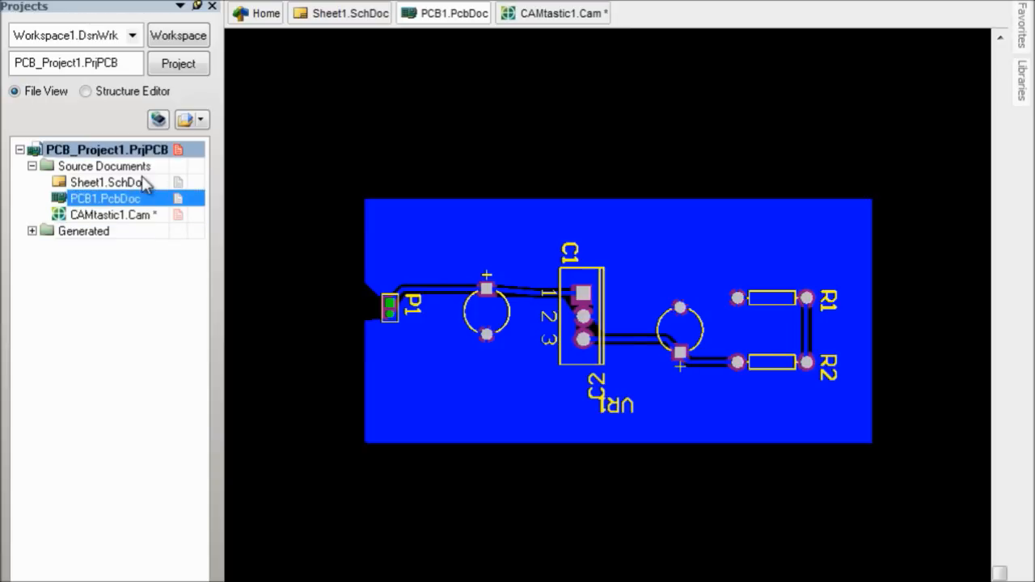
click(138, 215)
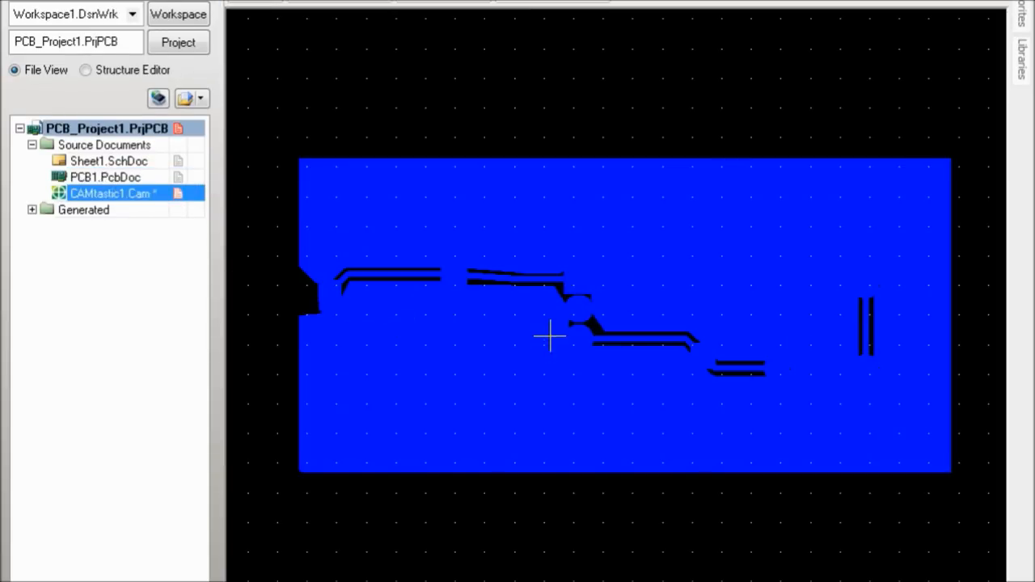
ctrl+scroll(434, 277, up, 4)
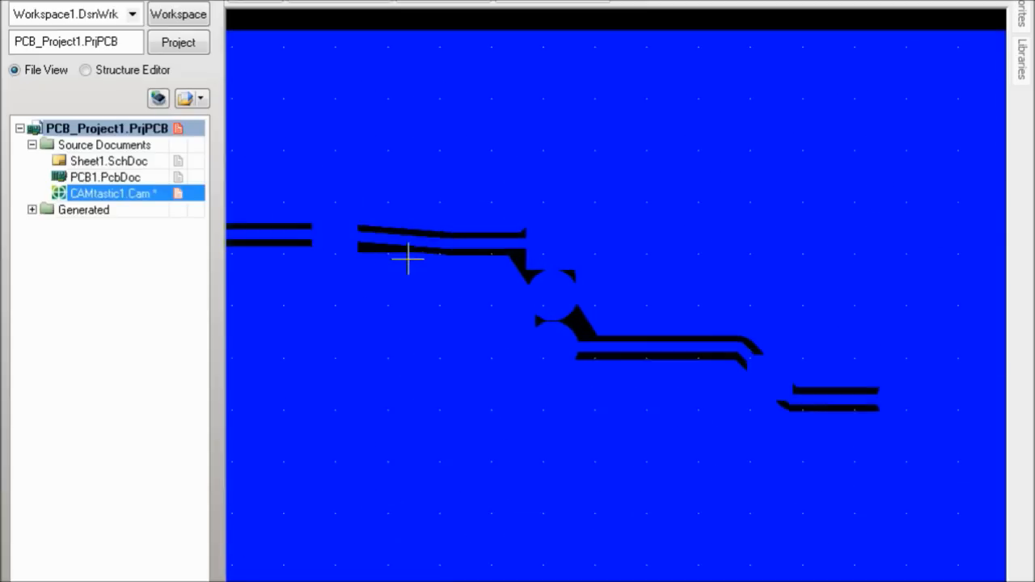
ctrl+scroll(539, 259, up, 2)
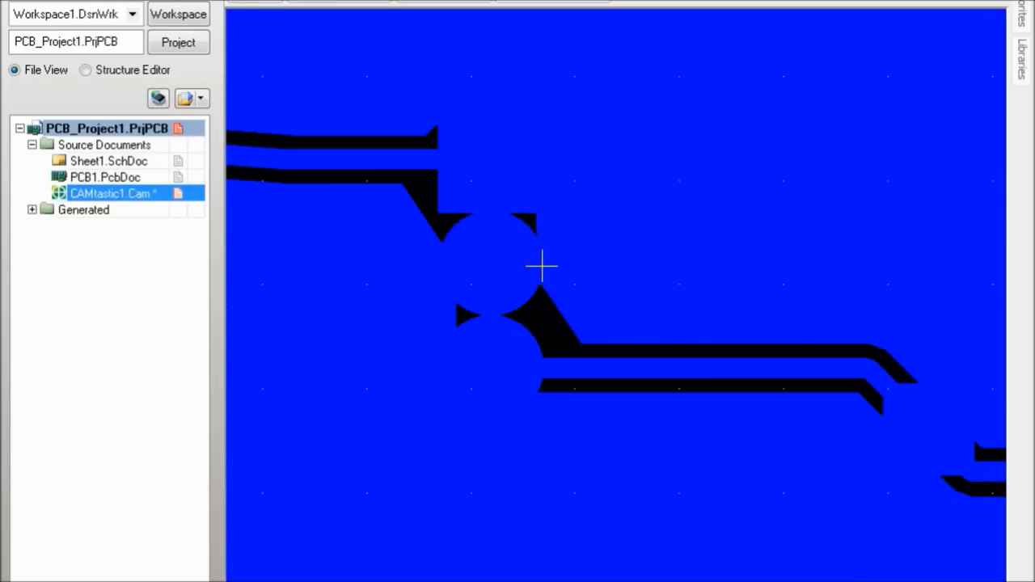
ctrl+scroll(541, 265, up, 2)
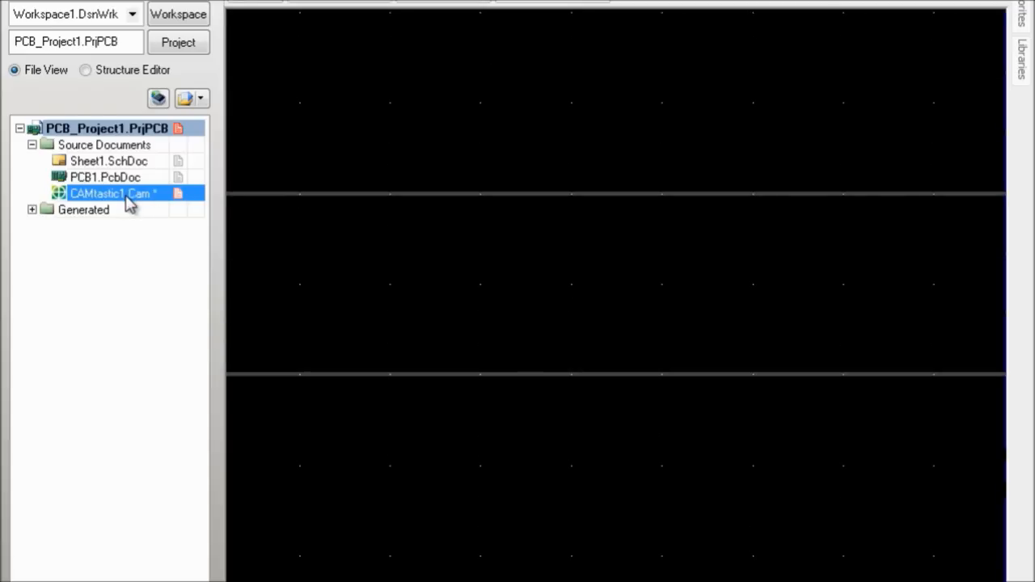
click(105, 177)
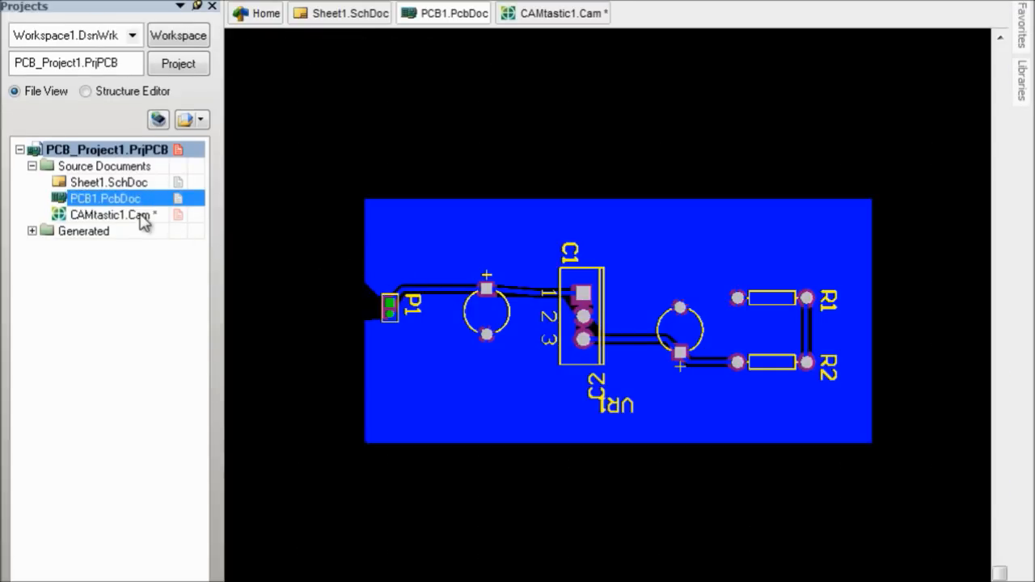
click(129, 194)
ctrl+scroll(497, 282, down, 8)
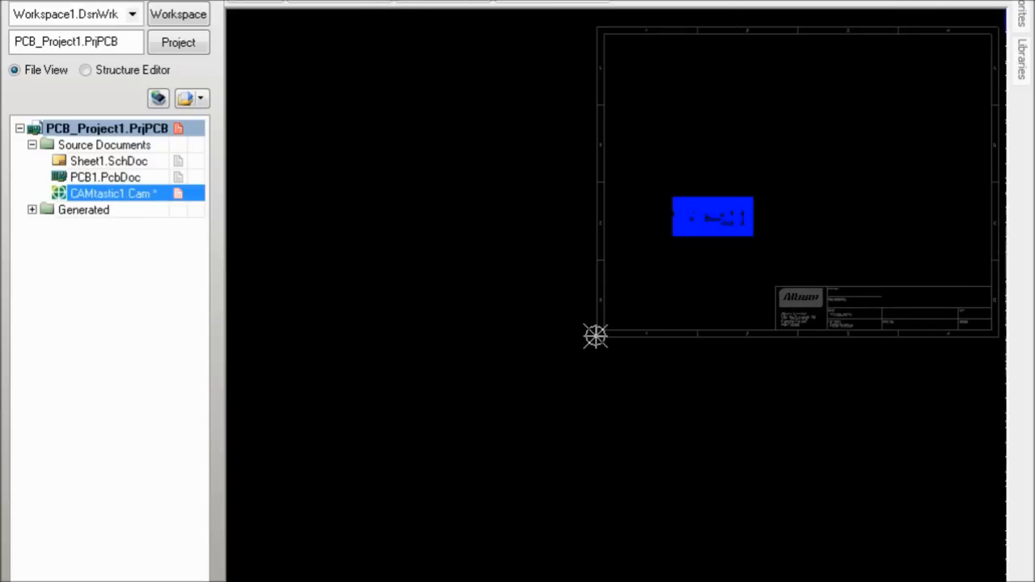
click(663, 167)
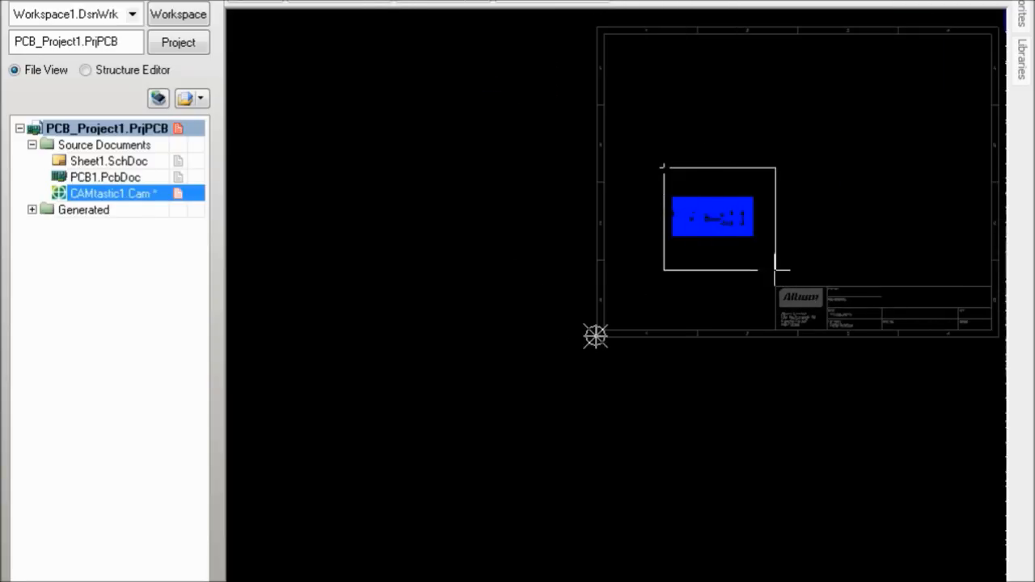
click(815, 289)
scroll(483, 319, up, 1)
scroll(484, 319, down, 1)
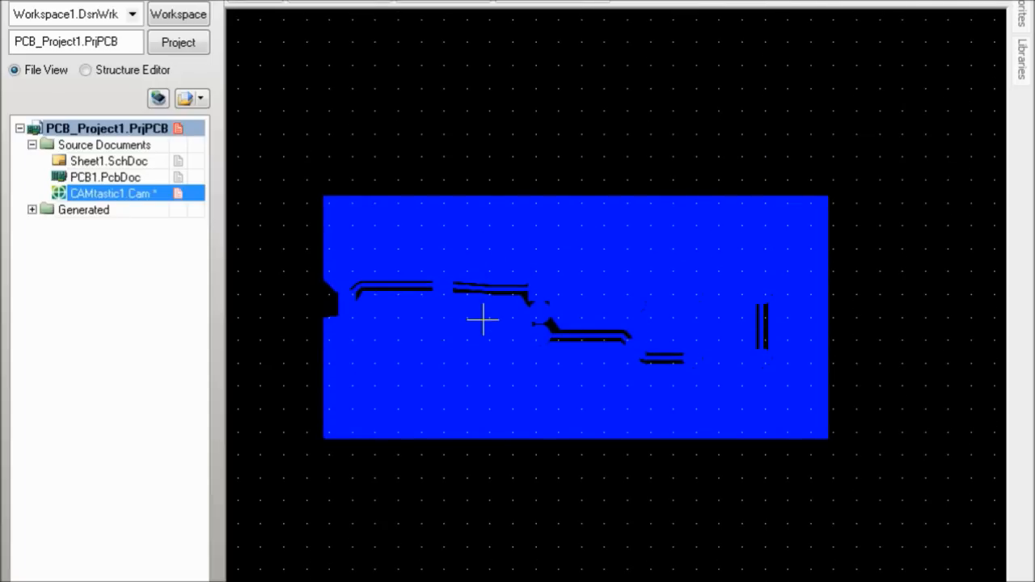
ctrl+scroll(354, 289, up, 3)
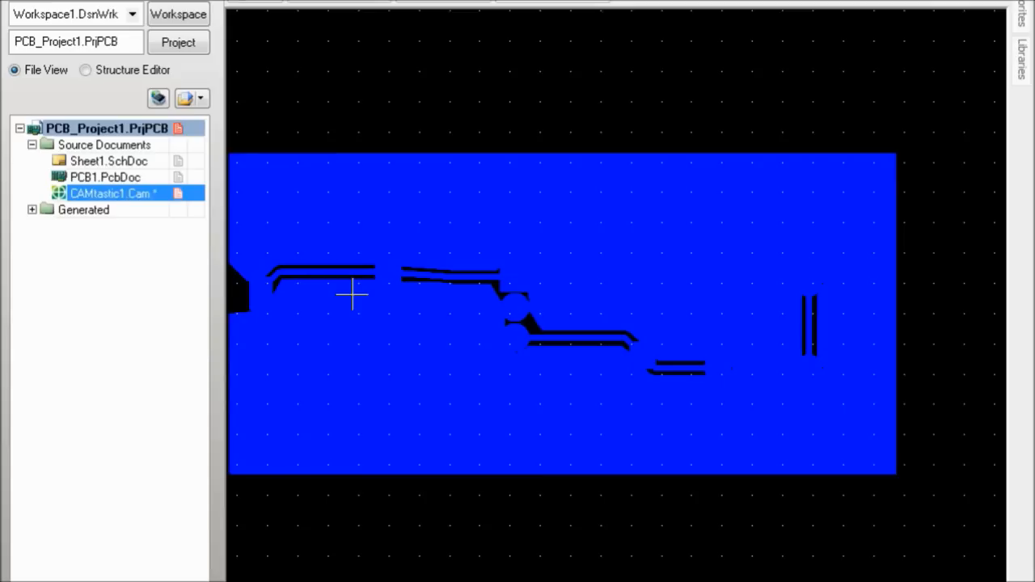
ctrl+scroll(351, 296, down, 1)
ctrl+scroll(353, 296, down, 1)
ctrl+scroll(352, 296, up, 1)
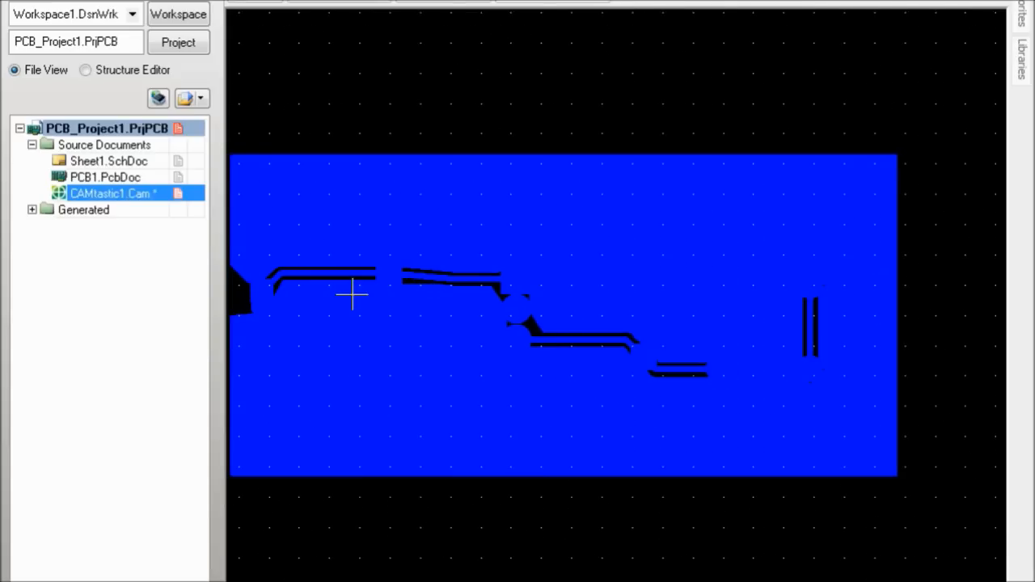
ctrl+scroll(352, 296, up, 1)
ctrl+scroll(352, 296, down, 1)
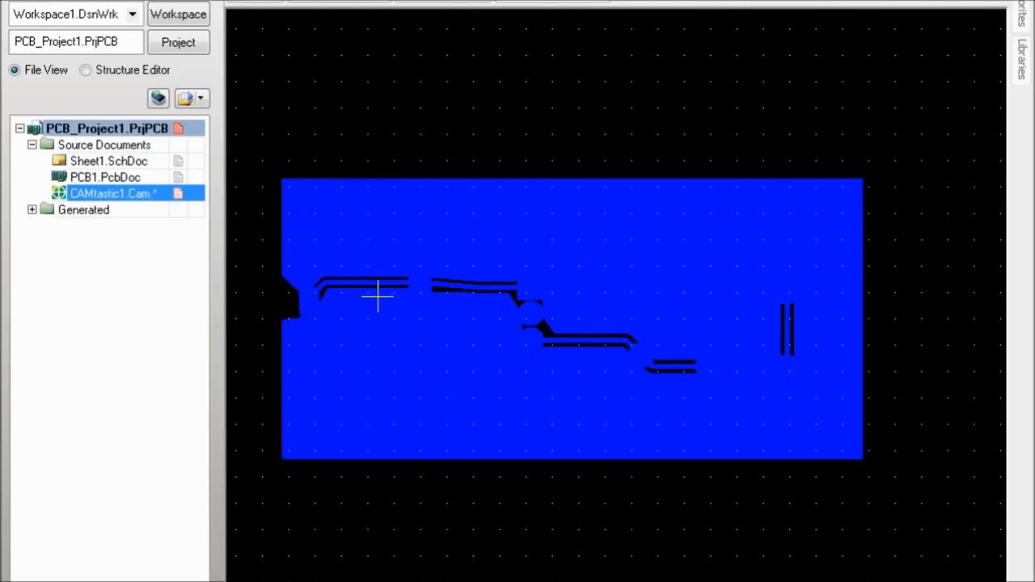
click(70, 1)
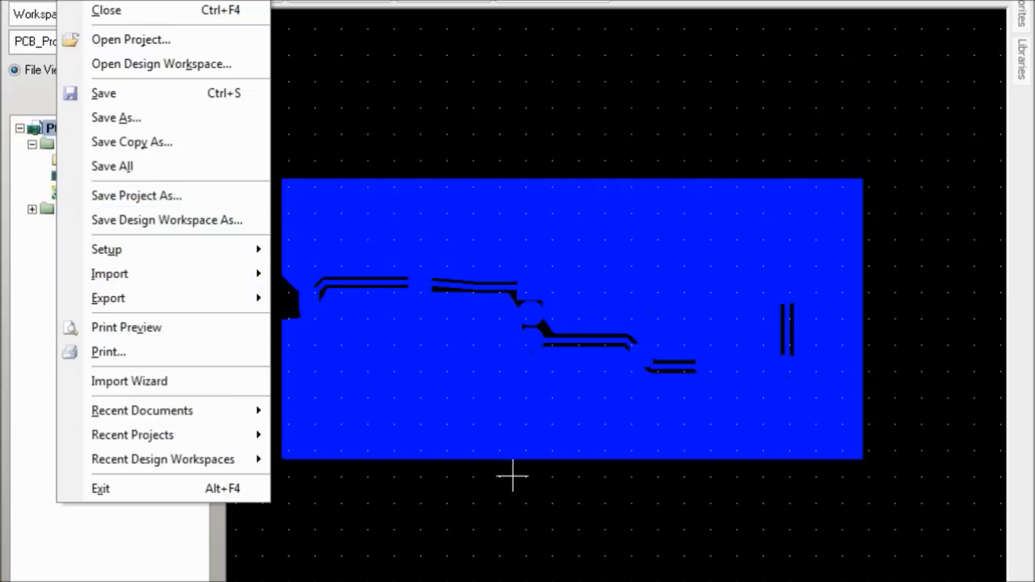
click(503, 523)
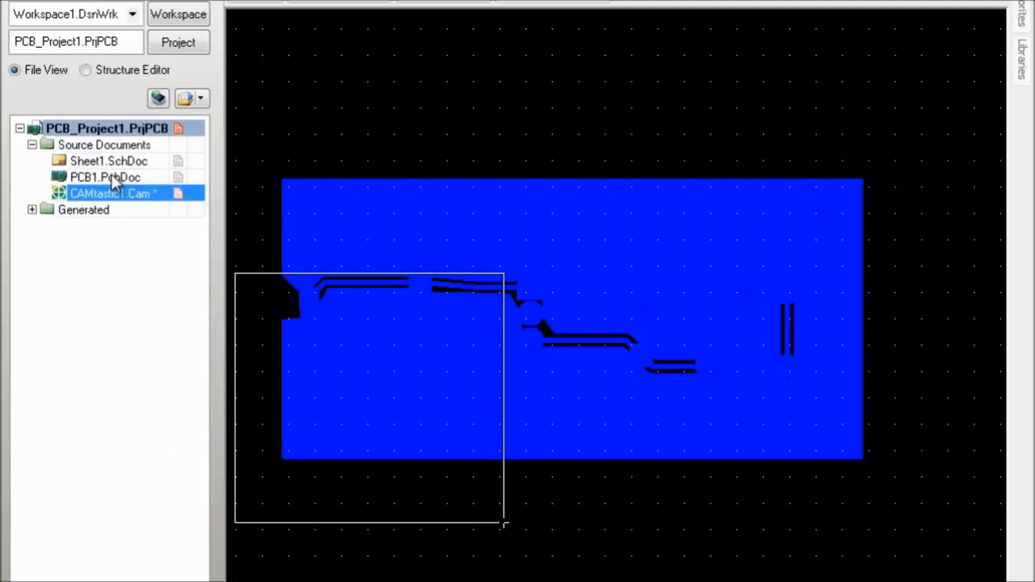
- Save the Gerber document as CAMtastic1 in the PRUEBA folder, and save the project PCB_Project1.PrjPCB
right_click(164, 206)
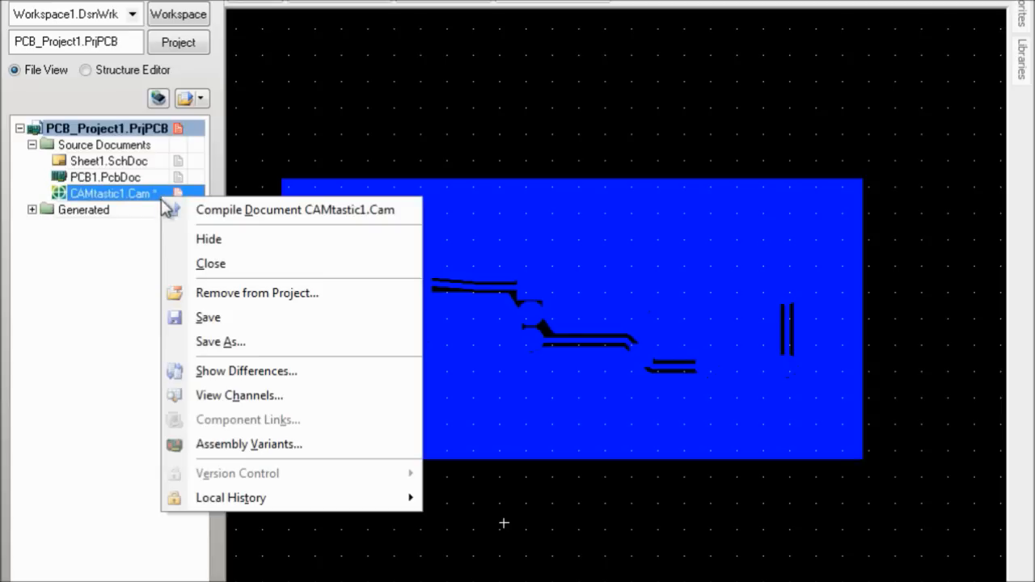
click(226, 320)
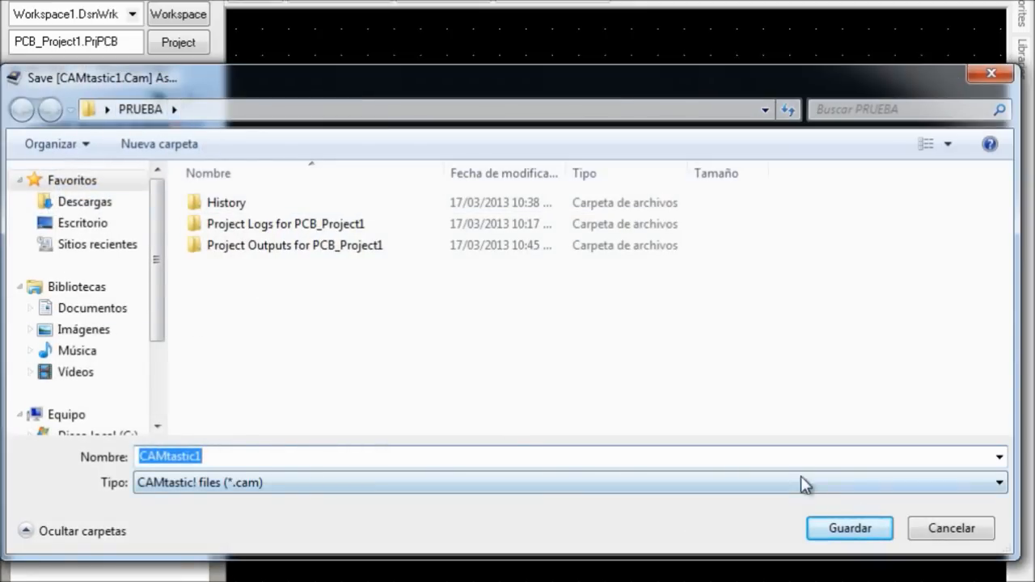
click(850, 526)
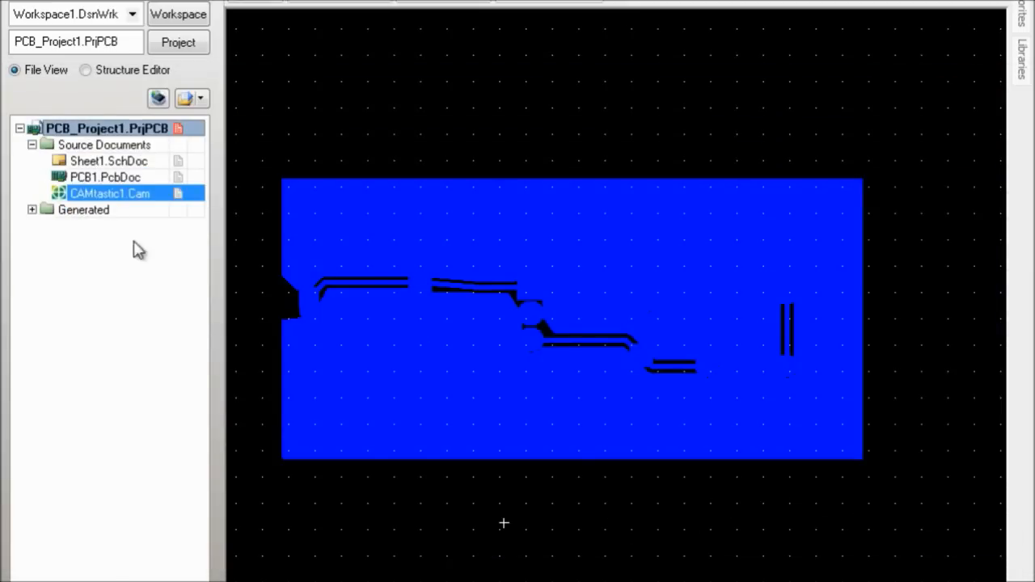
right_click(163, 132)
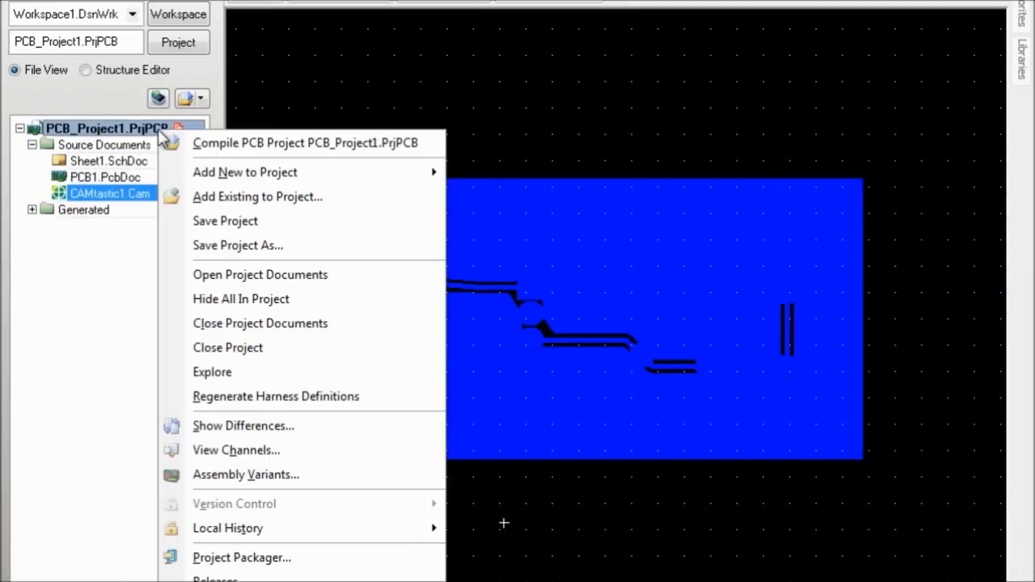
click(235, 221)
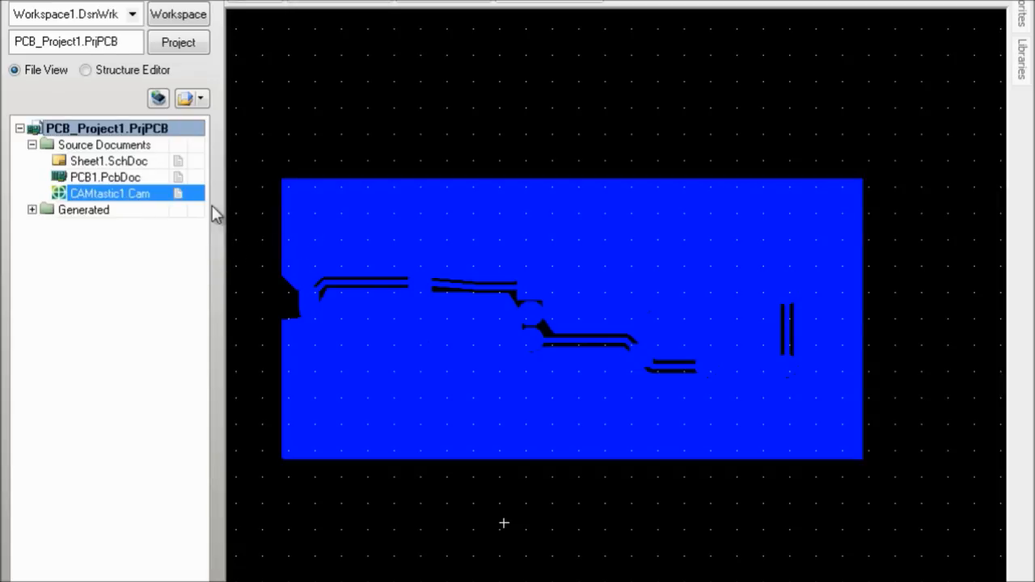
- Review the project's finished documents by comparing the schematic Sheet1.SchDoc, the board layout PCB1.PcbDoc and the Gerber output CAMtastic1.Cam
click(132, 177)
click(129, 163)
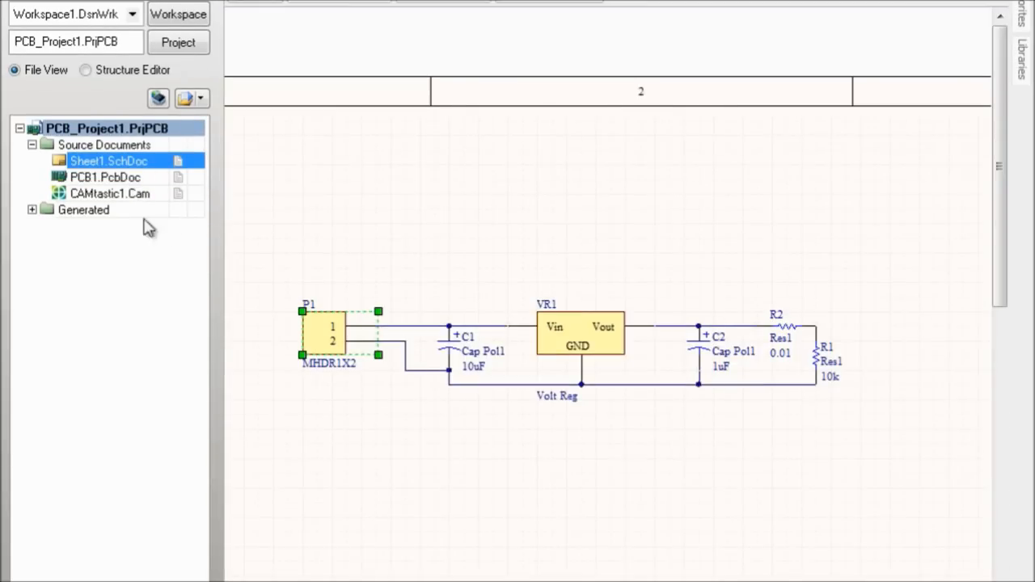
click(125, 178)
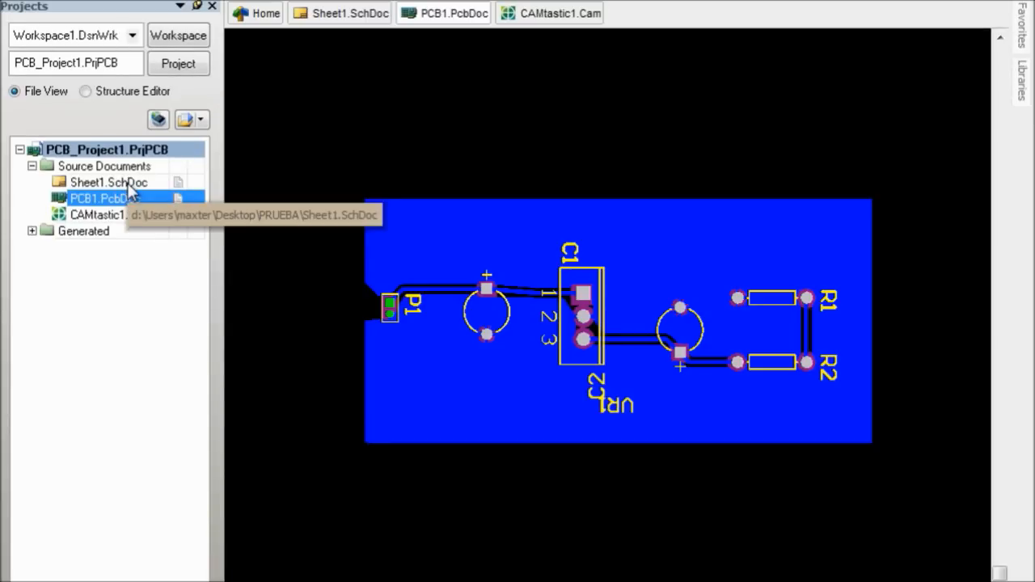
click(129, 184)
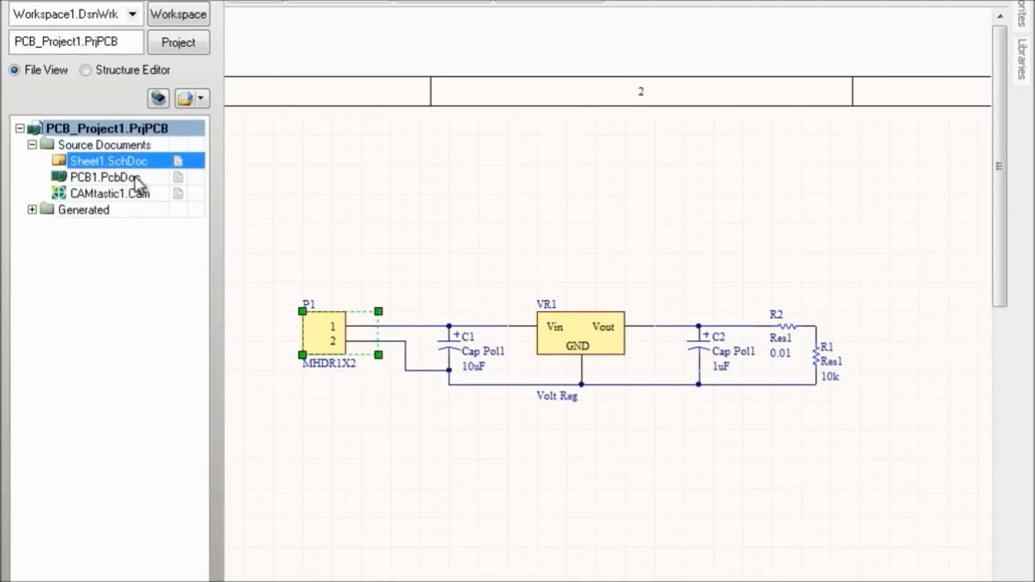
click(133, 199)
click(138, 218)
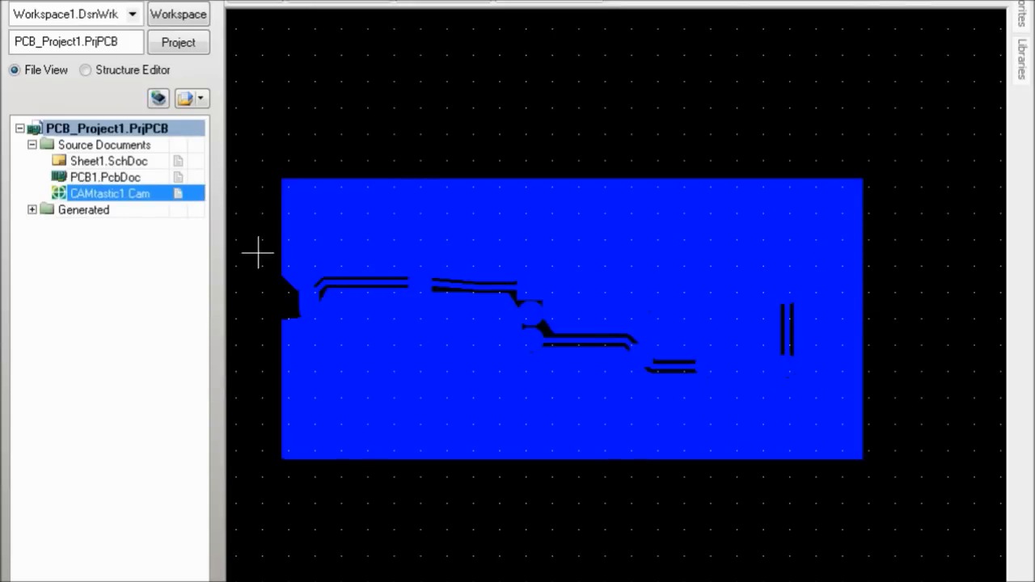
click(117, 178)
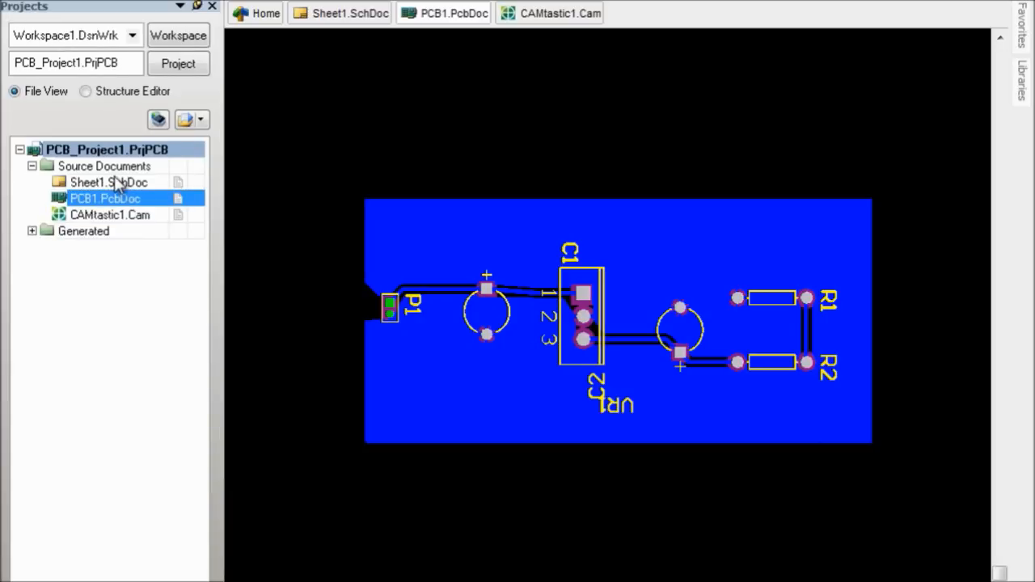
click(116, 215)
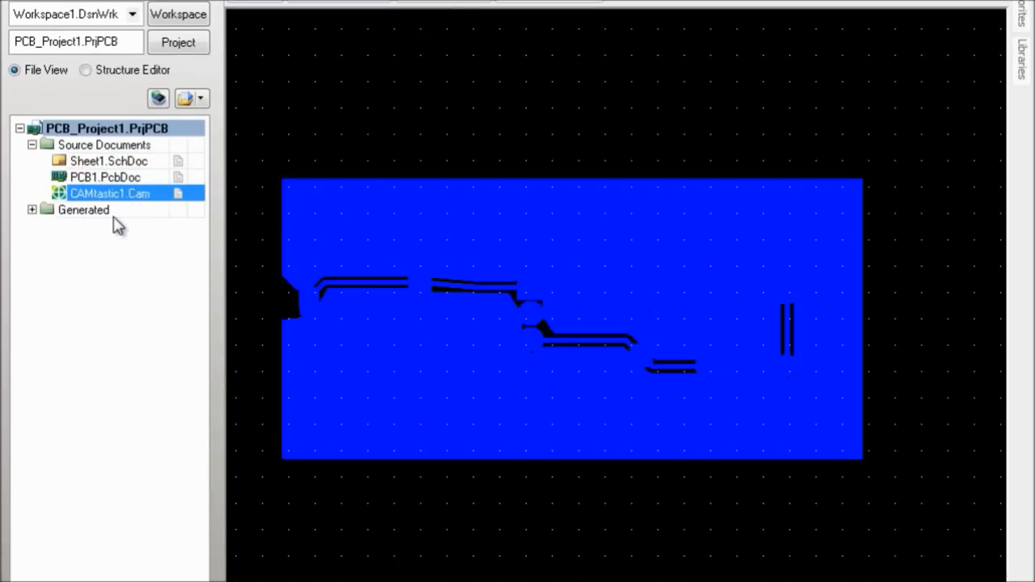
click(118, 177)
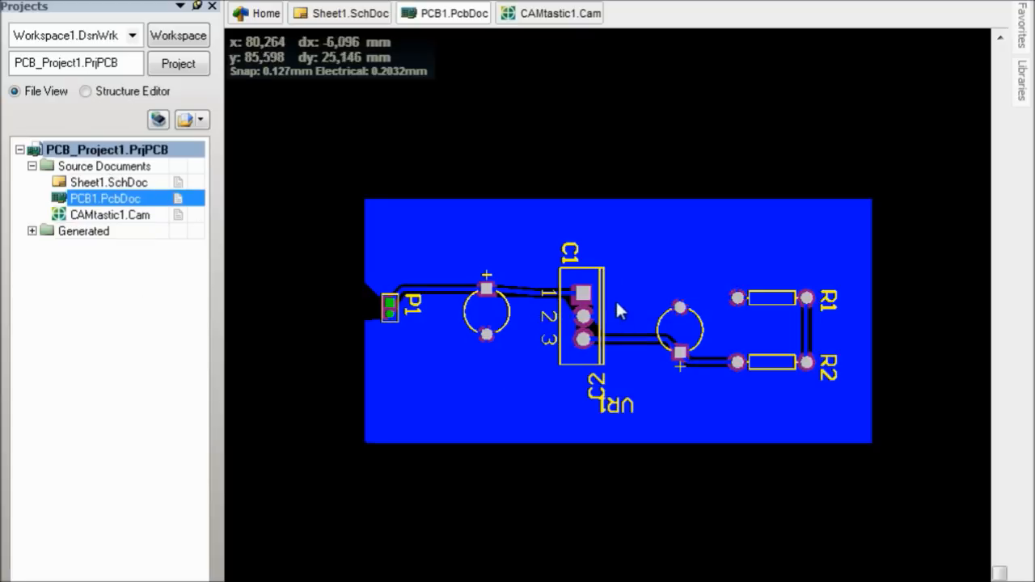
click(352, 17)
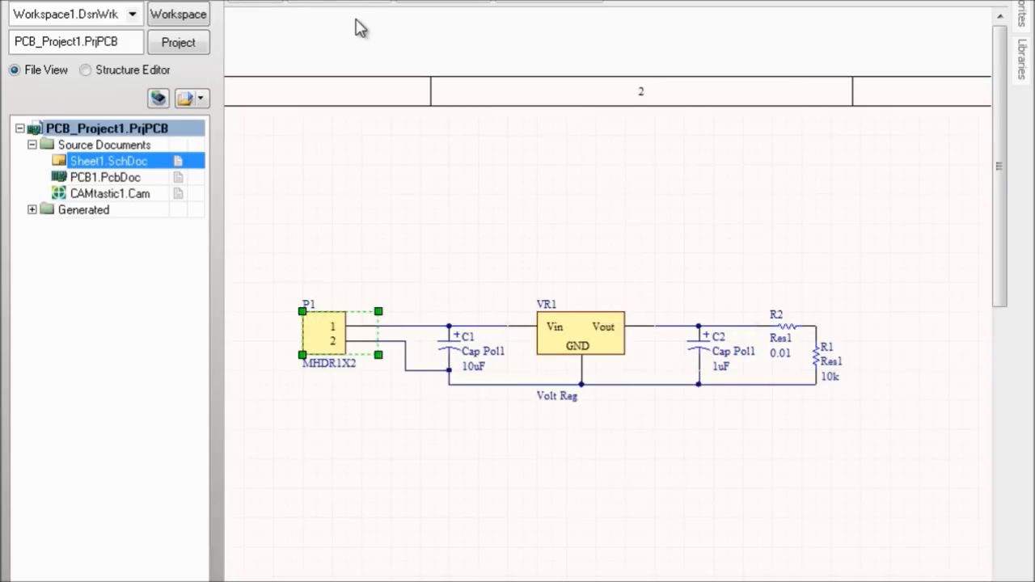
click(469, 2)
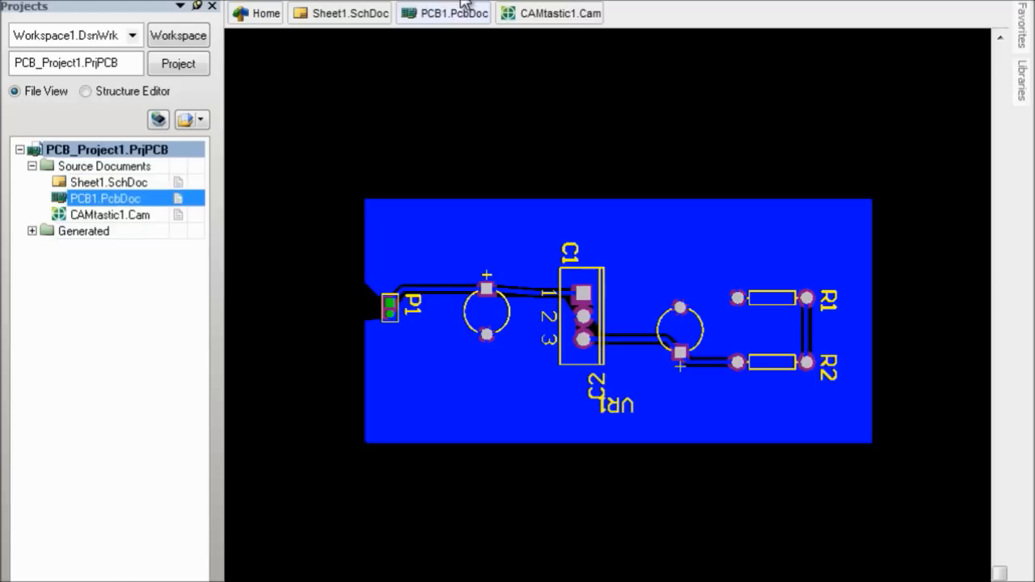
click(571, 16)
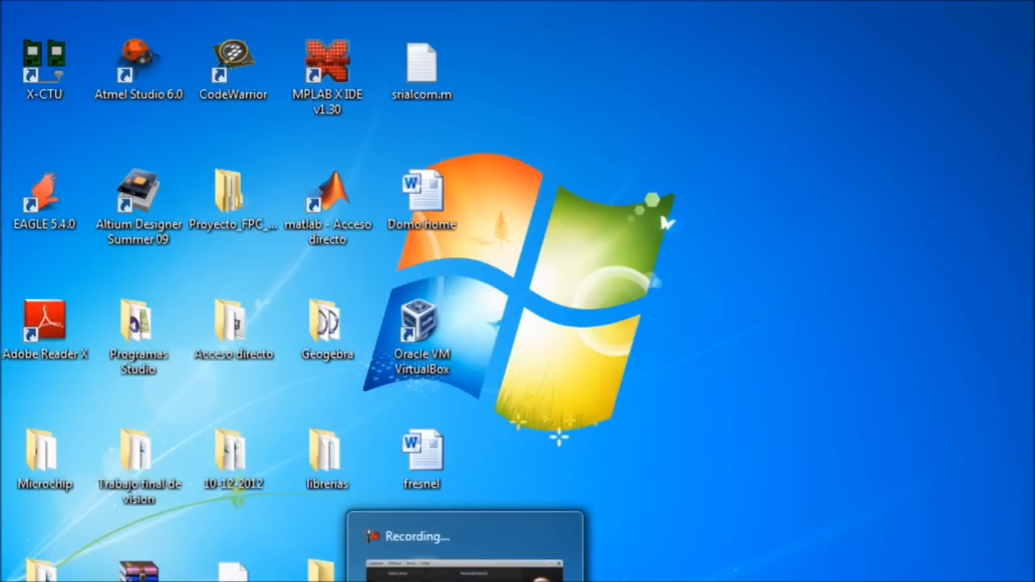
click(469, 581)
click(773, 554)
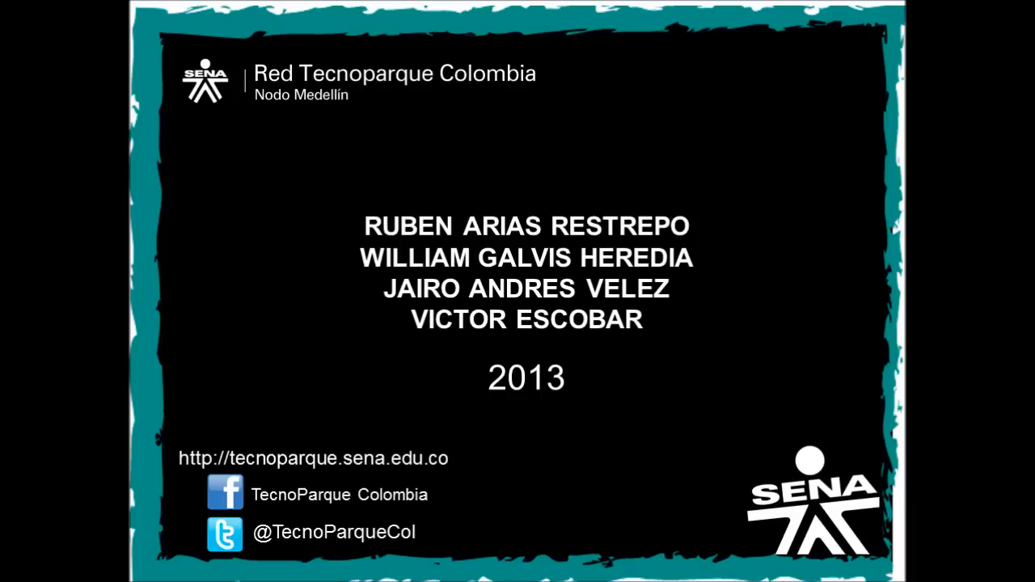